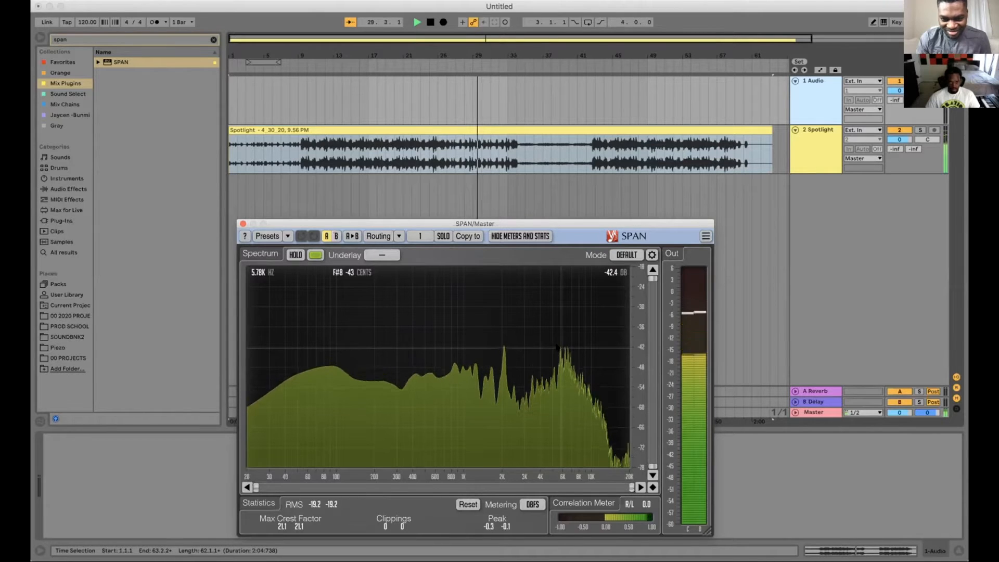
# Stop playback of the Spotlight mix and switch to the Spotlight project in Logic Pro.
pyautogui.press('space')
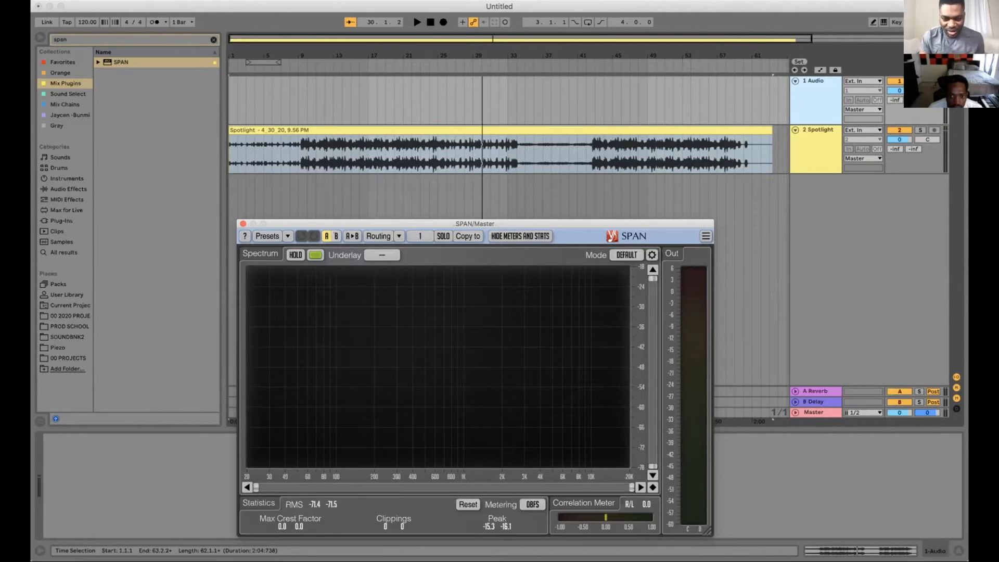
pyautogui.click(599, 555)
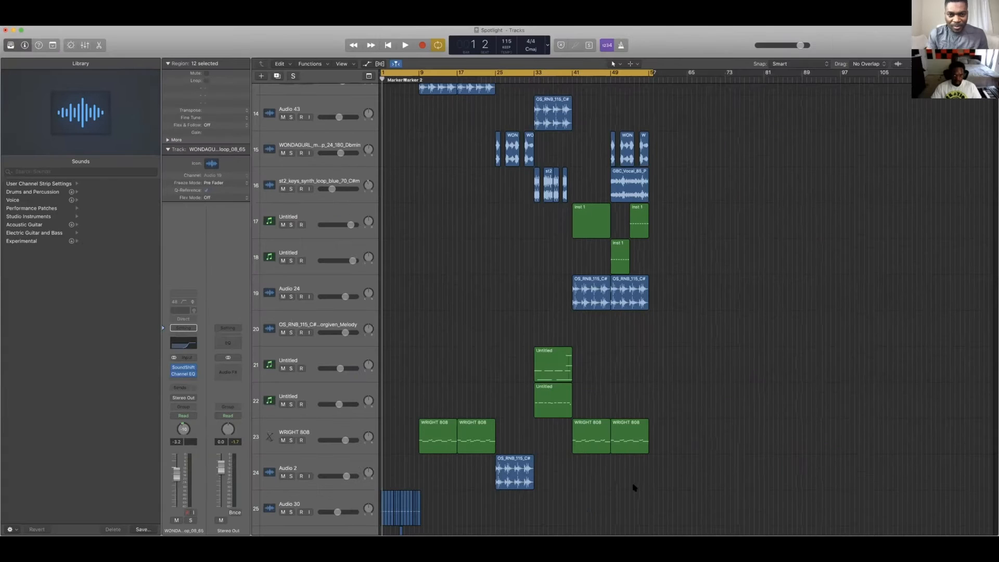
# Examine the whole Spotlight arrangement in an overview of all its tracks and deselect the selected regions.
pyautogui.scroll(-5, 541, 419)
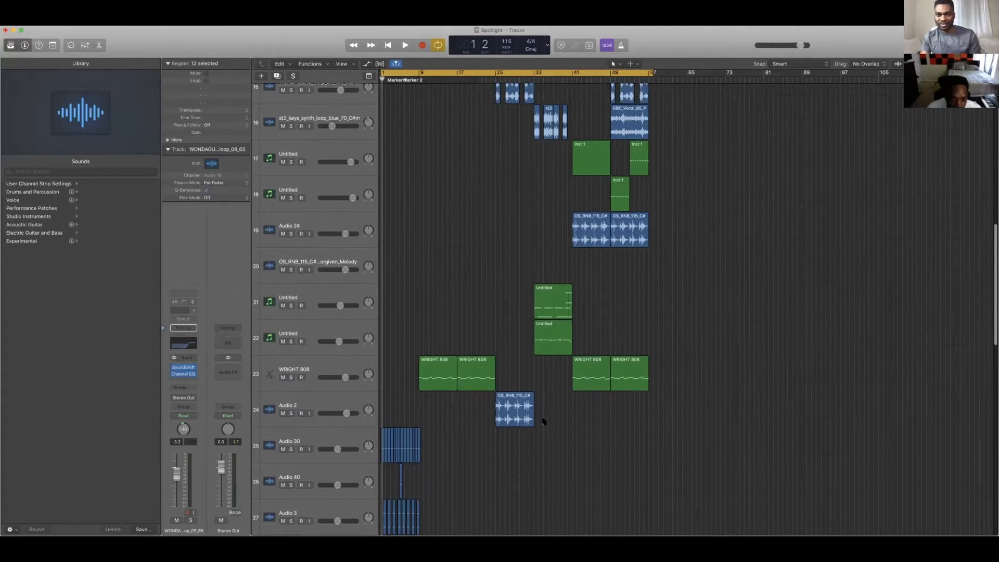
pyautogui.press('super+Up')
pyautogui.press('super+Up')
pyautogui.press('super+Up')
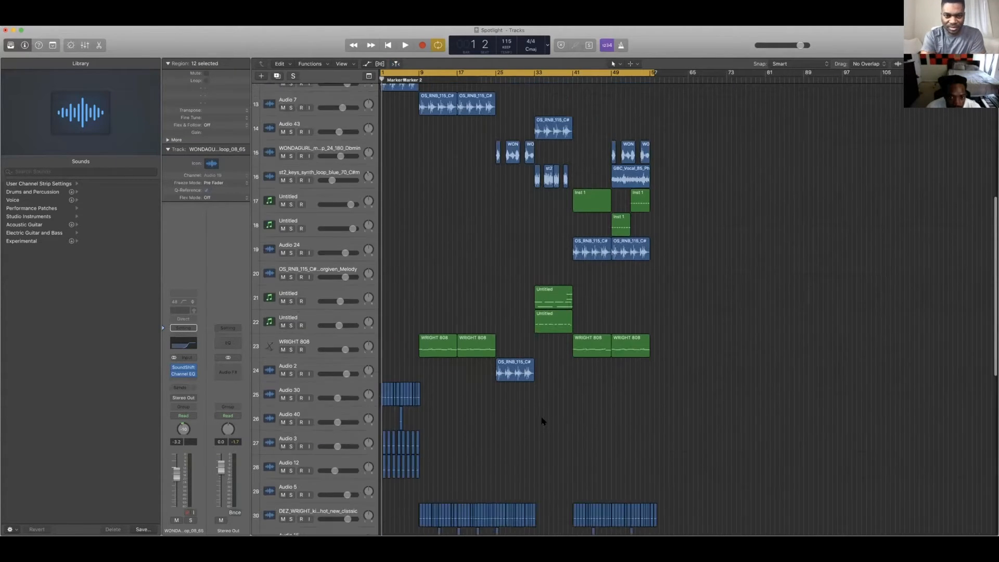
pyautogui.press('super+Up')
pyautogui.press('super+Up')
pyautogui.press('super+Up')
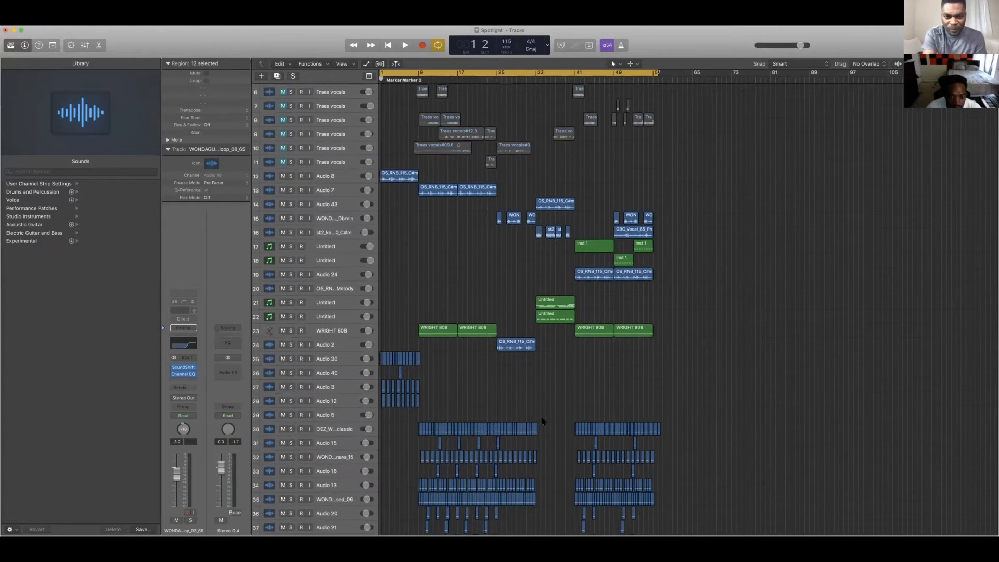
pyautogui.press('super+Right')
pyautogui.press('super+Right')
pyautogui.press('super+Right')
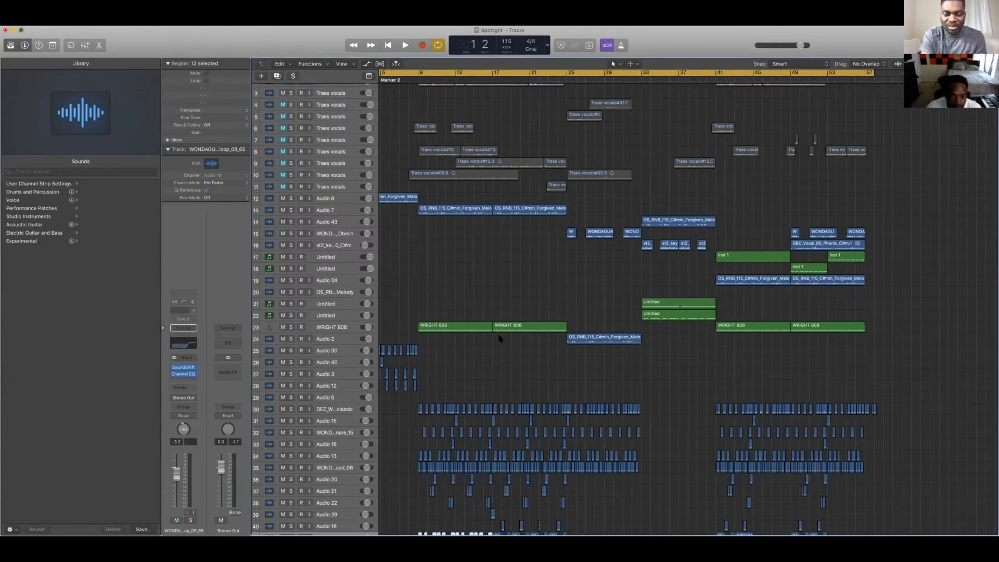
pyautogui.press('super+Down')
pyautogui.press('super+Down')
pyautogui.press('super+Down')
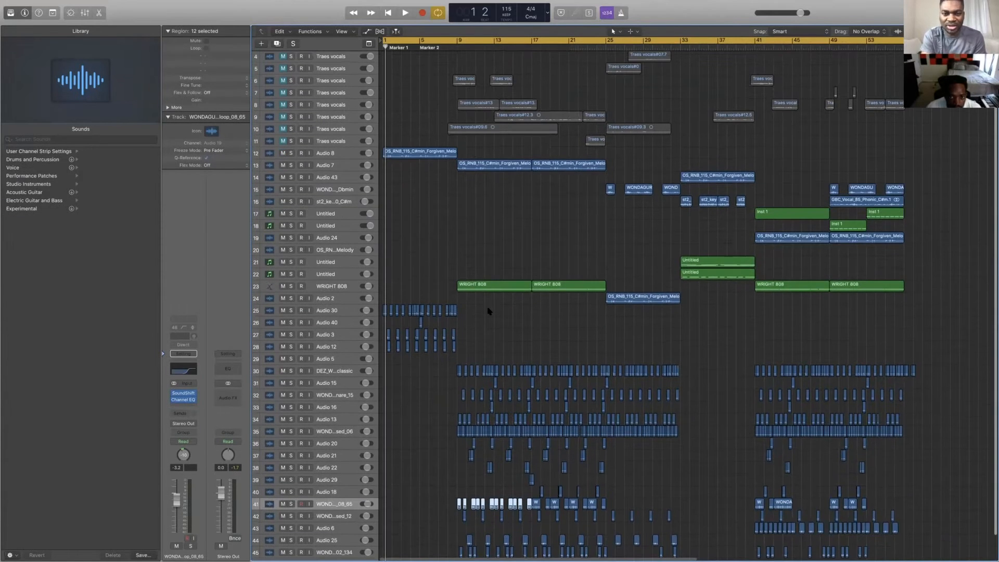
pyautogui.press('super+Left')
pyautogui.scroll(-1, 459, 388)
pyautogui.click(553, 379)
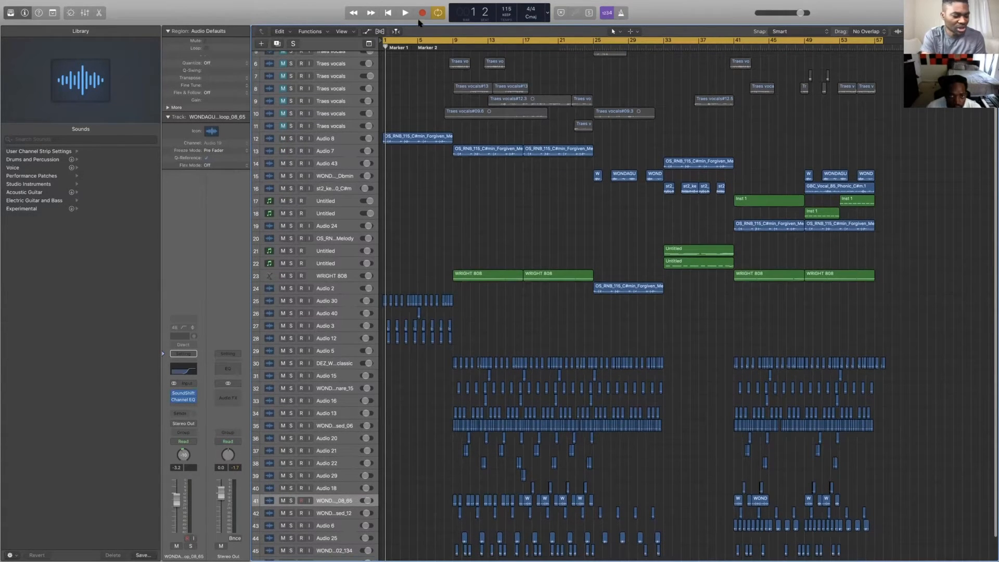
# Set the cycle range to bars 9 to 13, at the start of the first WRIGHT 808 region.
pyautogui.moveTo(454, 44); pyautogui.dragTo(490, 60)
pyautogui.scroll(-3, 451, 147)
pyautogui.scroll(5, 451, 147)
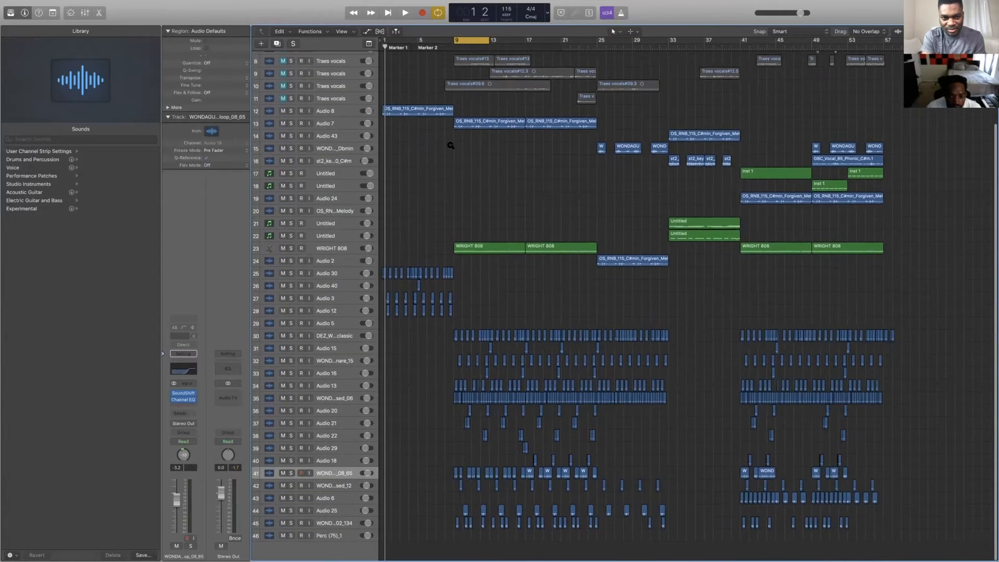
pyautogui.scroll(-2, 454, 146)
pyautogui.scroll(-5, 454, 147)
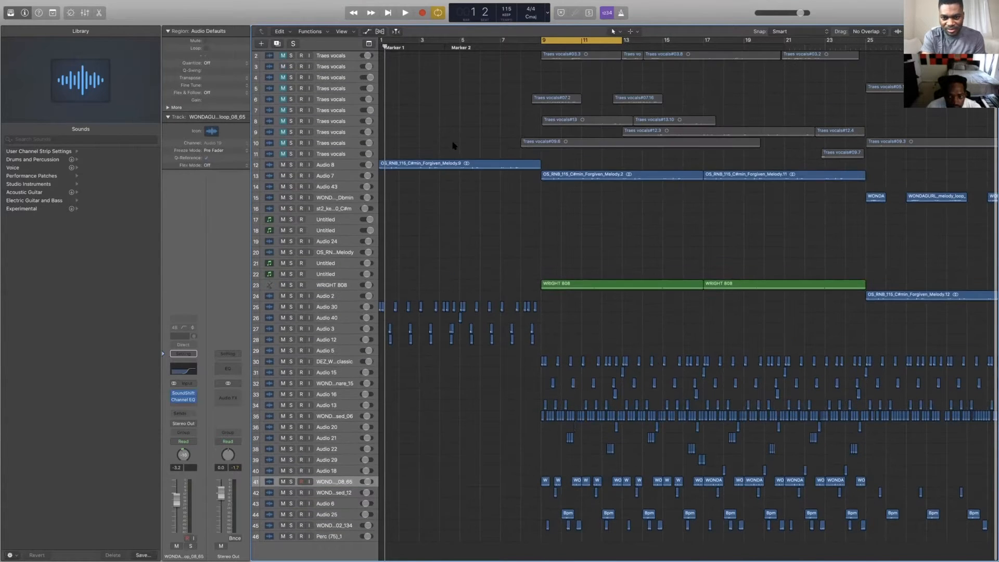
pyautogui.scroll(6, 522, 160)
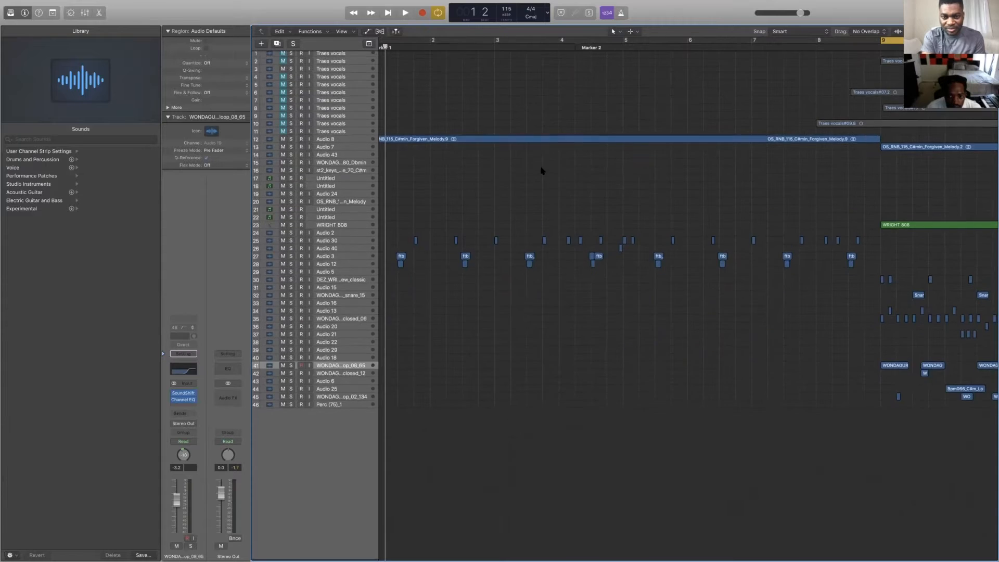
pyautogui.hscroll(-3, 520, 168)
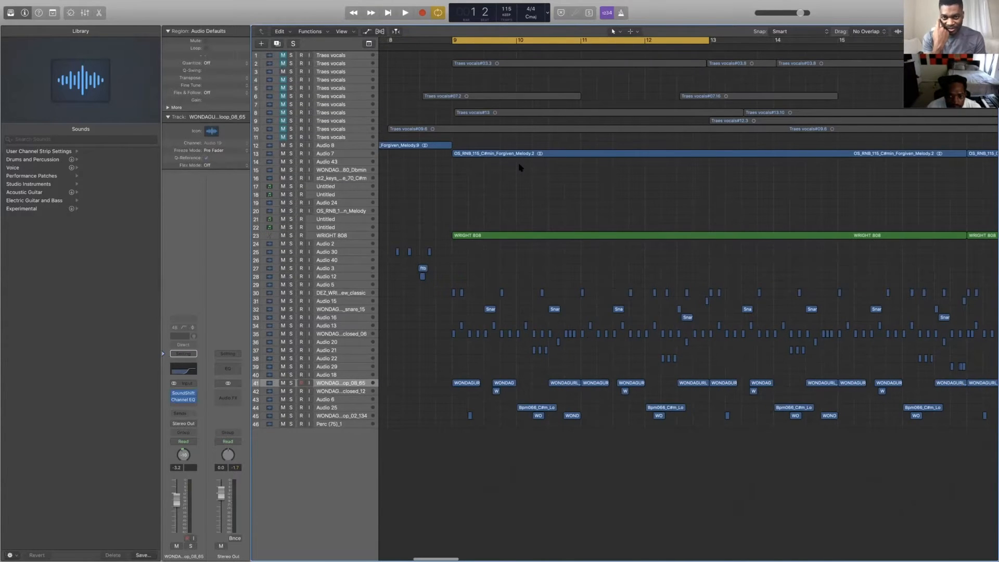
pyautogui.scroll(1, 520, 167)
# Play the looped section from bar 9 with all instrument tracks audible, and stop playback.
pyautogui.press('space')
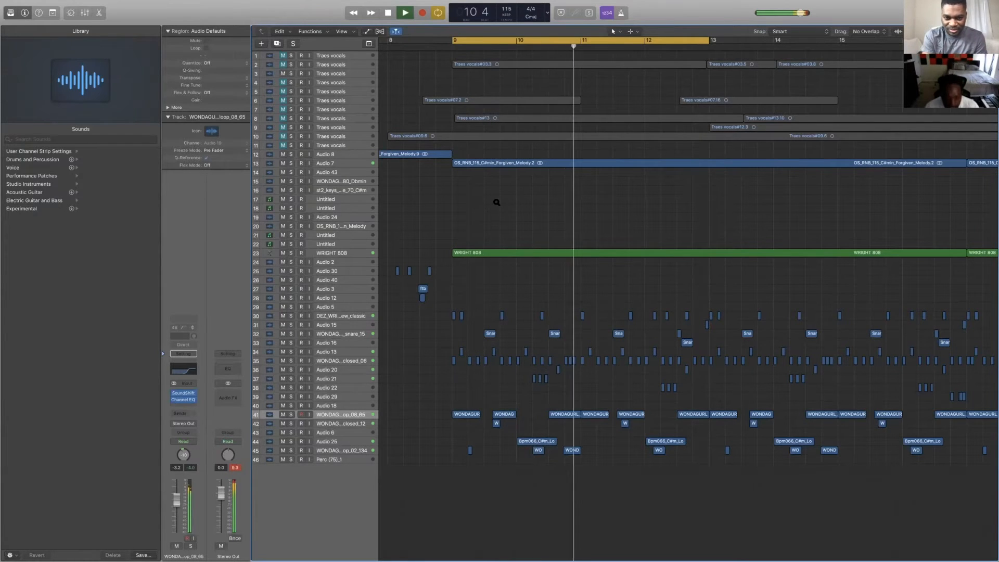
pyautogui.scroll(4, 496, 202)
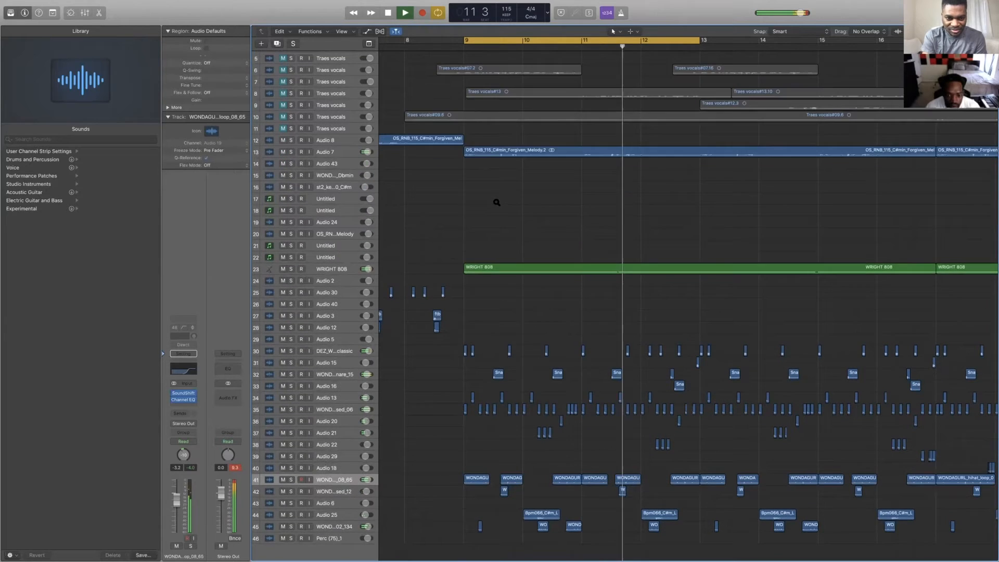
pyautogui.scroll(2, 496, 202)
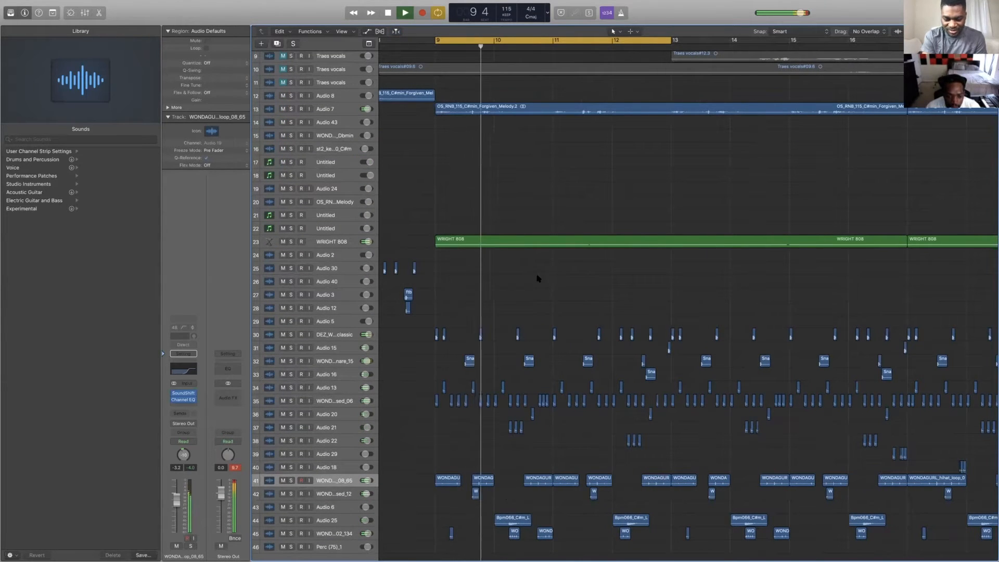
pyautogui.press('space')
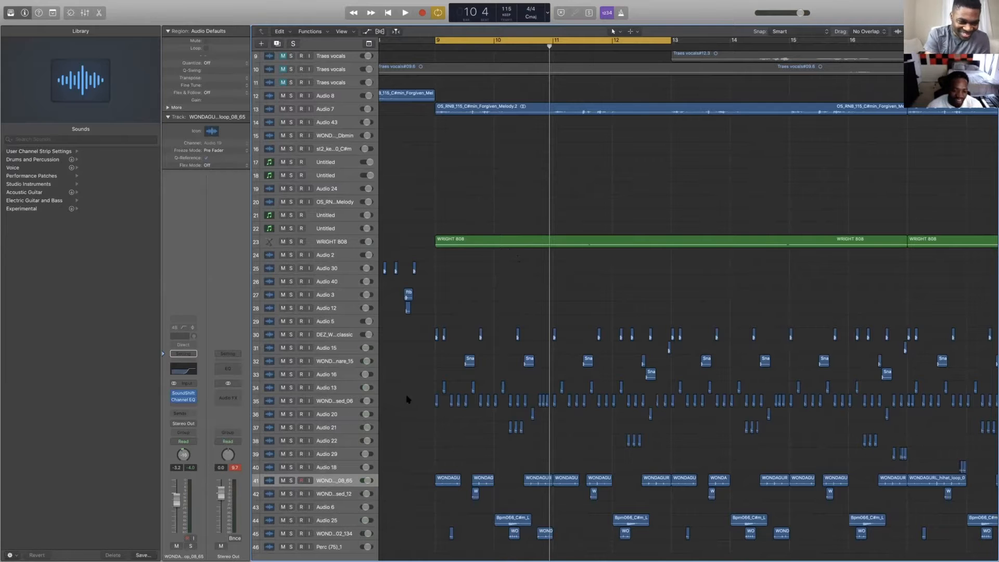
pyautogui.hscroll(-3, 417, 225)
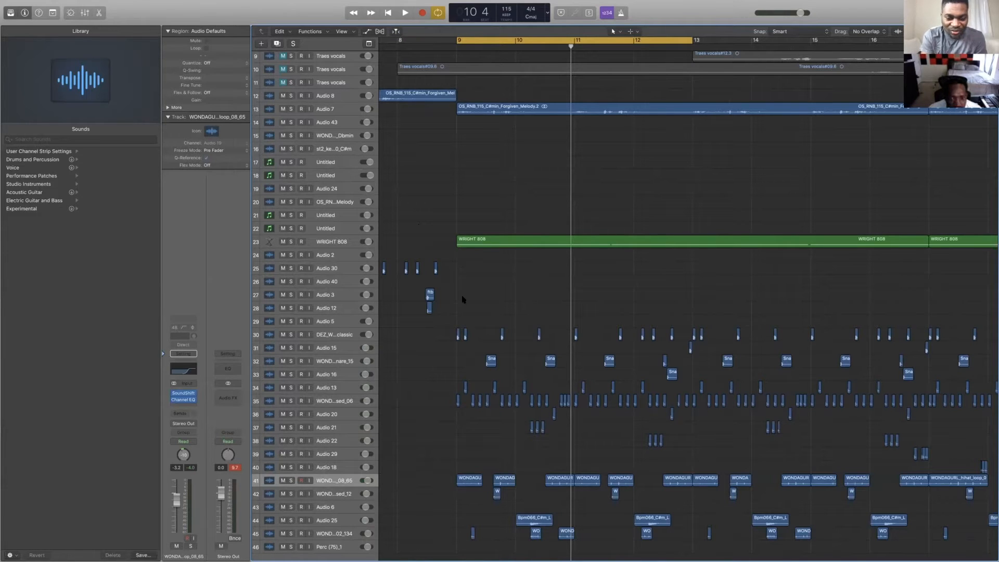
pyautogui.hscroll(3, 447, 303)
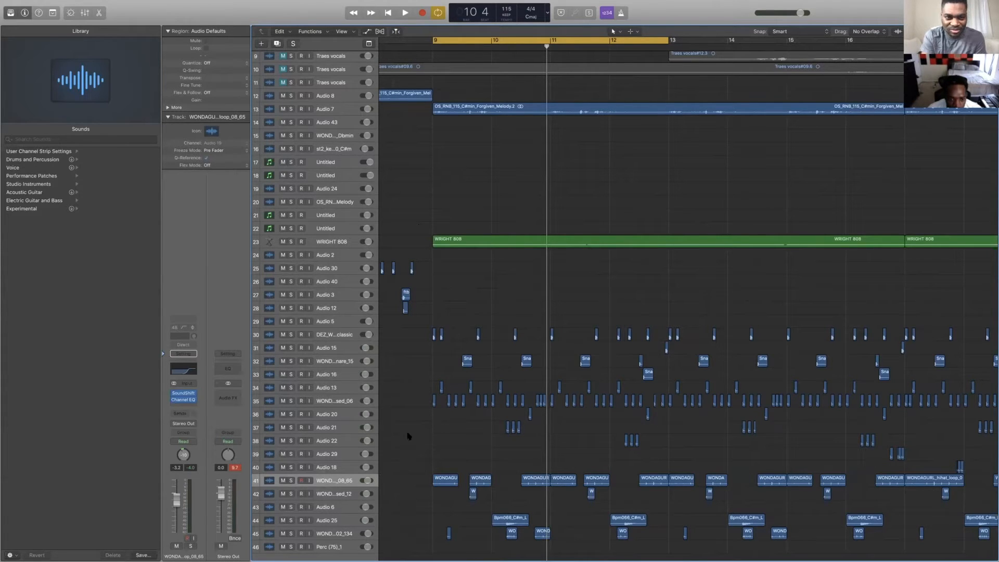
# Mute the Audio 7 melody track and toggle the WRIGHT 808 track's mute, leaving the 808 audible.
pyautogui.click(284, 109)
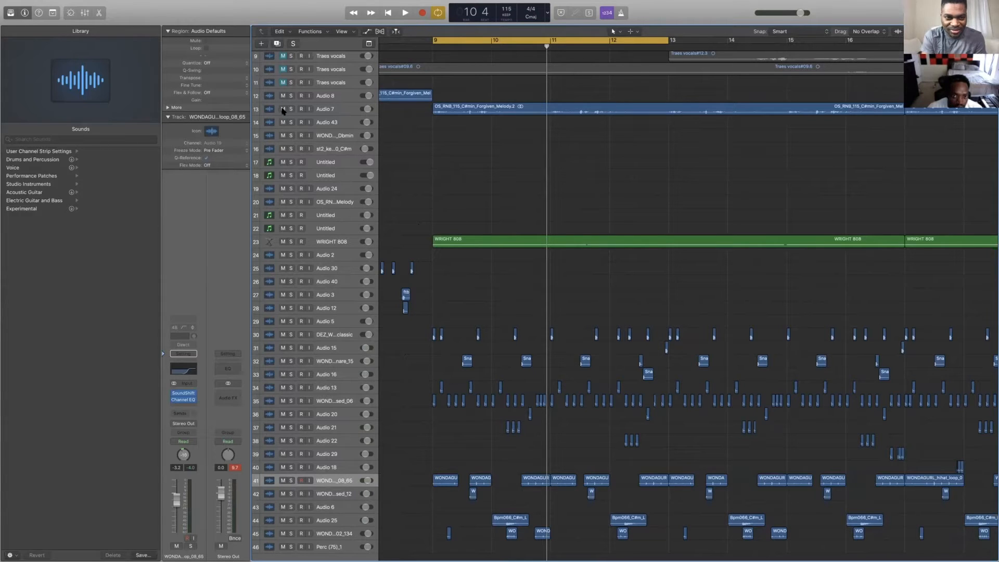
pyautogui.click(283, 242)
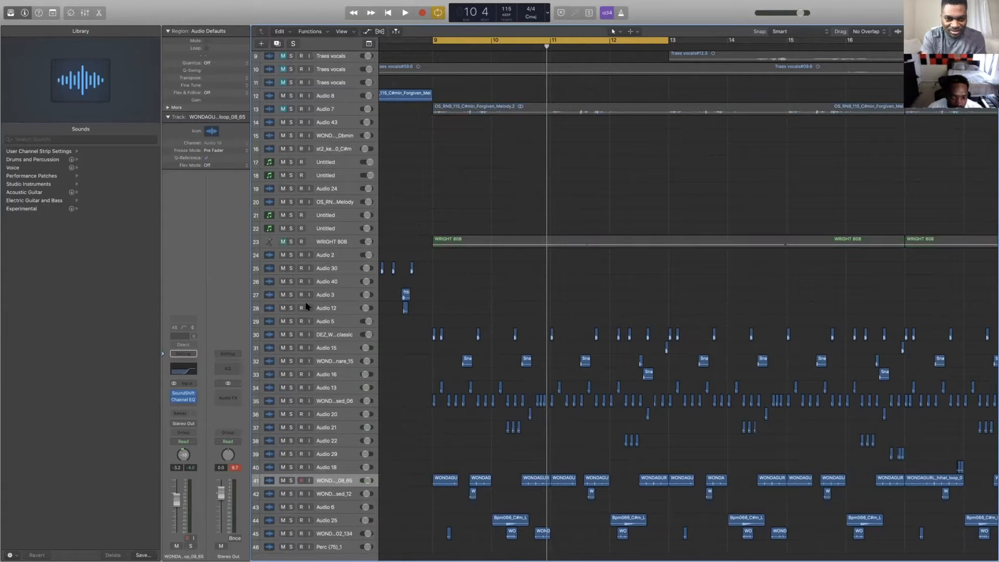
pyautogui.click(283, 242)
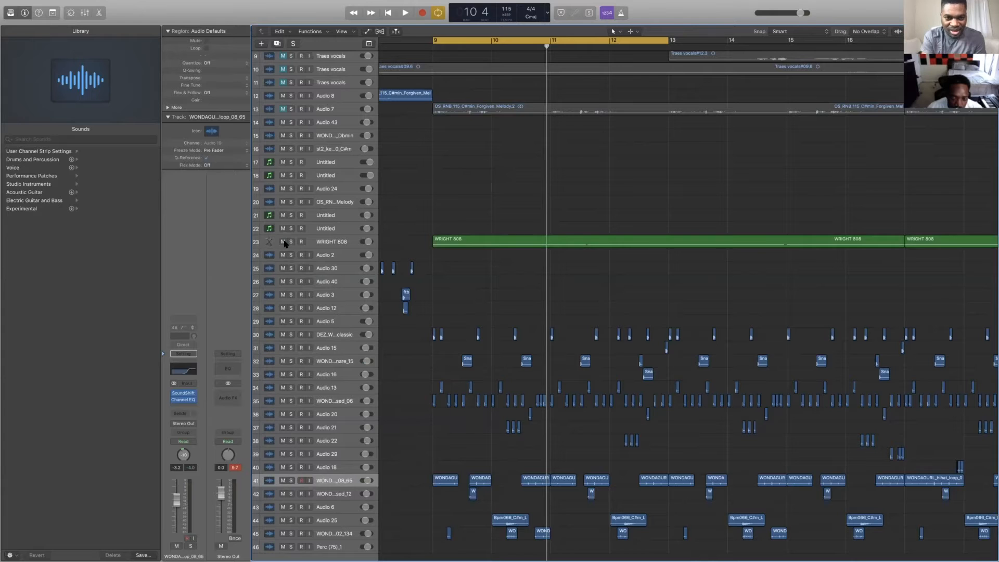
pyautogui.click(283, 242)
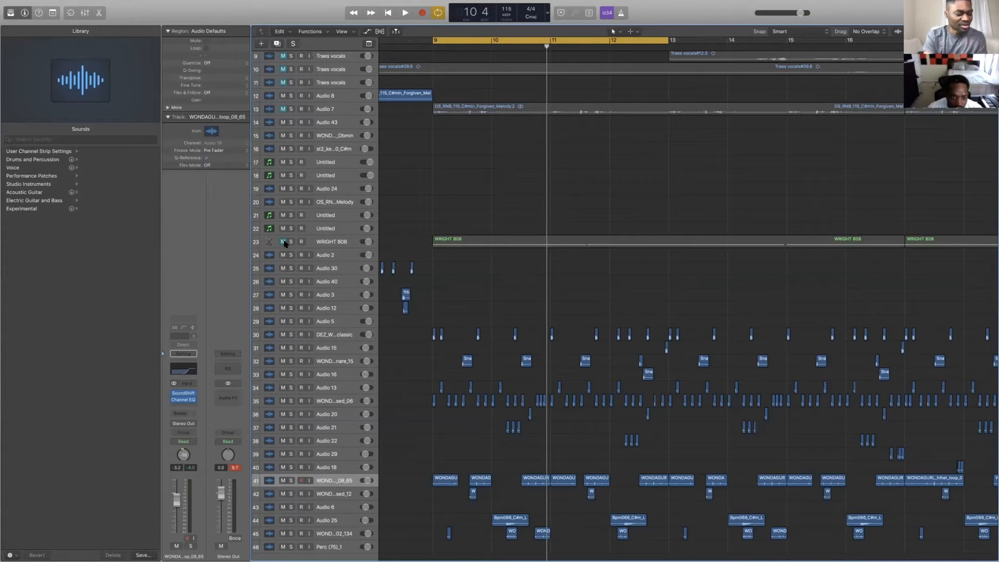
pyautogui.click(283, 242)
pyautogui.scroll(-1, 473, 324)
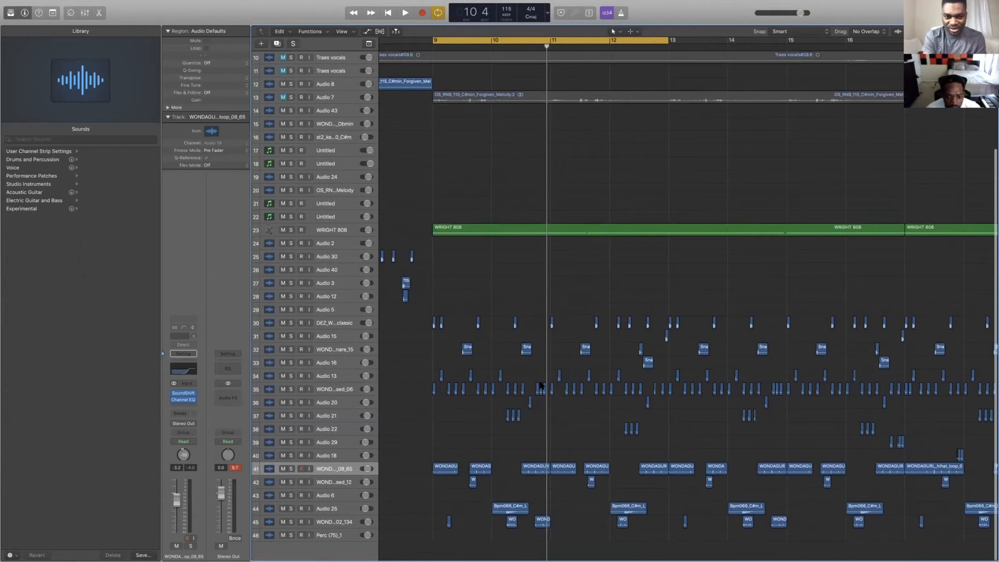
# Play the bar 9 to 13 loop with the 808 and drums but without the melody, and stop it.
pyautogui.press('space')
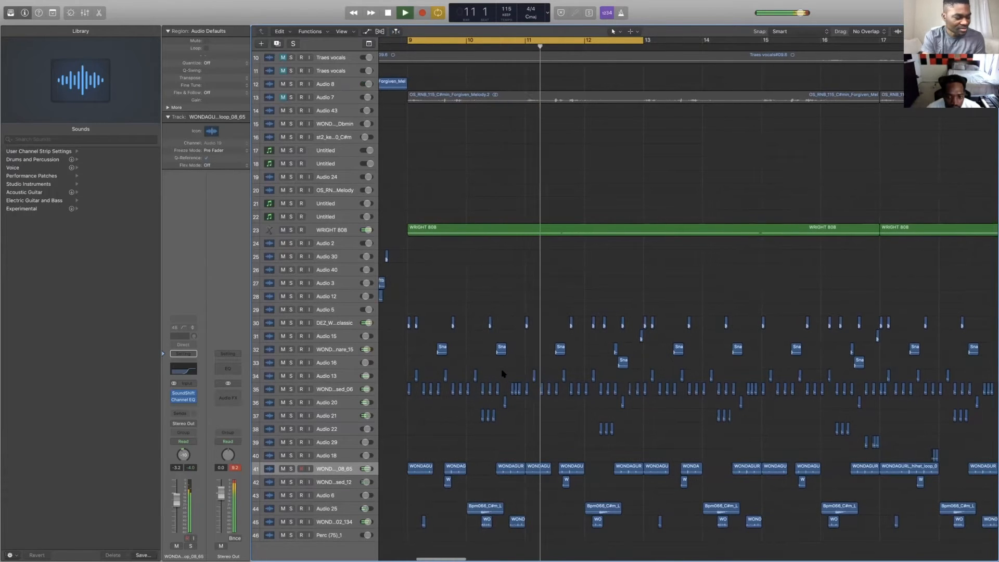
pyautogui.hscroll(-1, 503, 373)
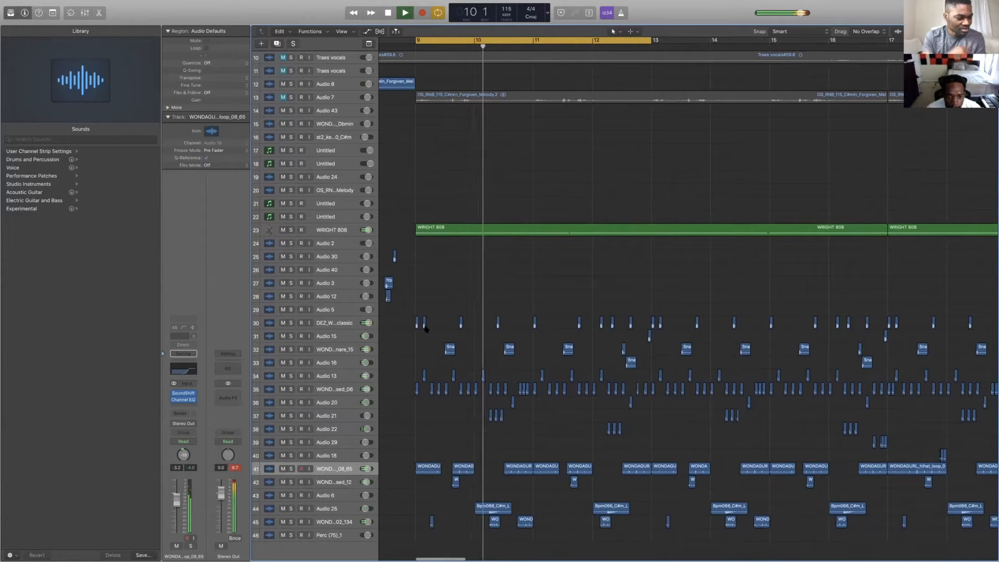
pyautogui.press('space')
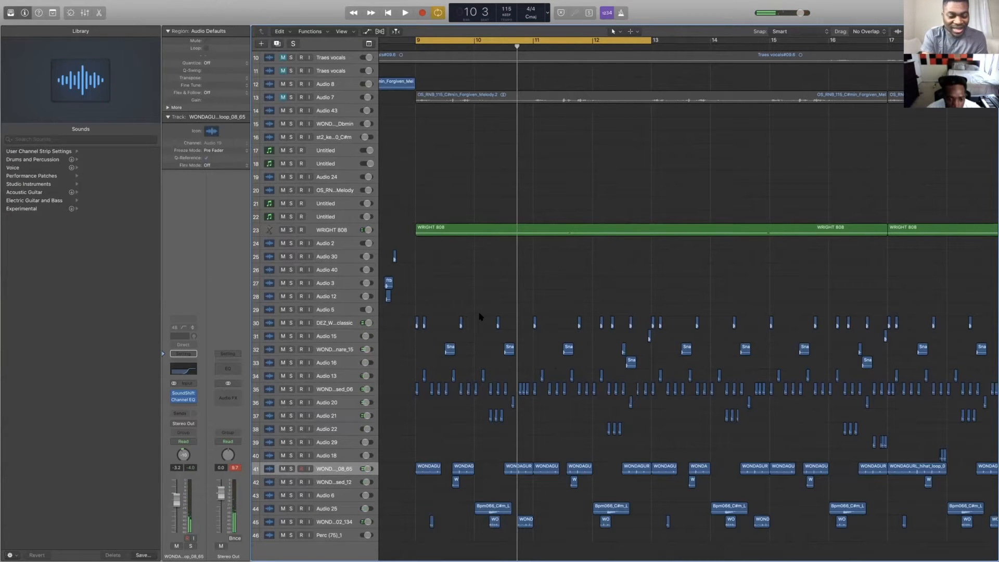
# Mute the WRIGHT 808 track, the DEZ_WRIGHT classic track 30 and Audio 15 while auditioning the remaining drums in the loop.
pyautogui.click(282, 230)
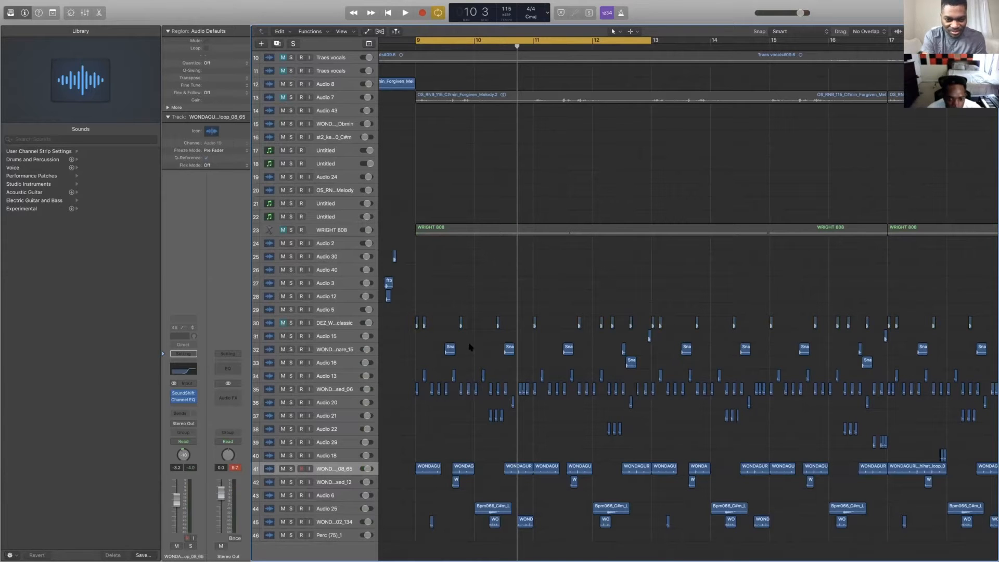
pyautogui.press('space')
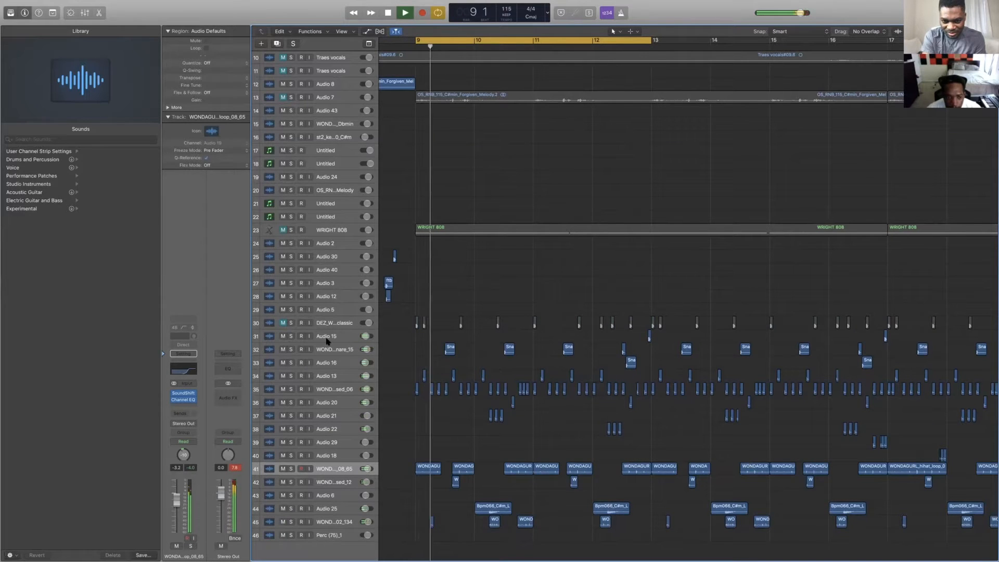
pyautogui.click(282, 336)
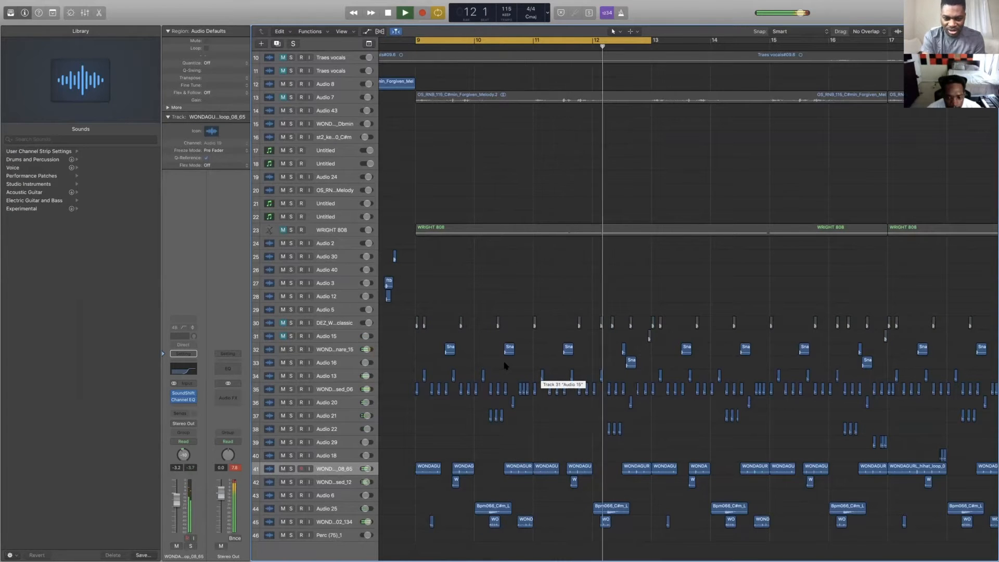
pyautogui.press('space')
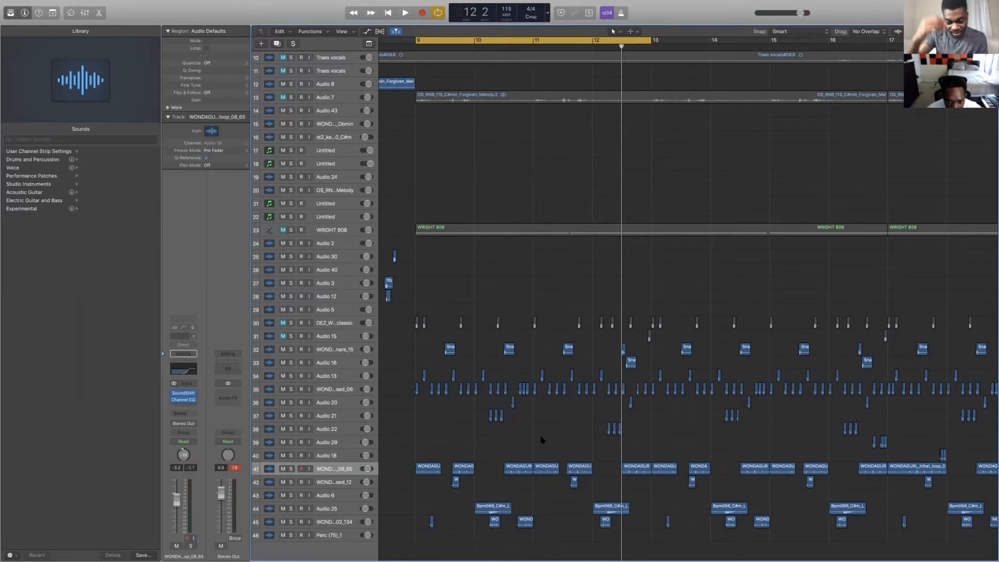
# Open the Channel EQ of the WONDAGURL_snare_15 track and place its window over the arrangement.
pyautogui.press('super+Right')
pyautogui.hscroll(-1, 541, 444)
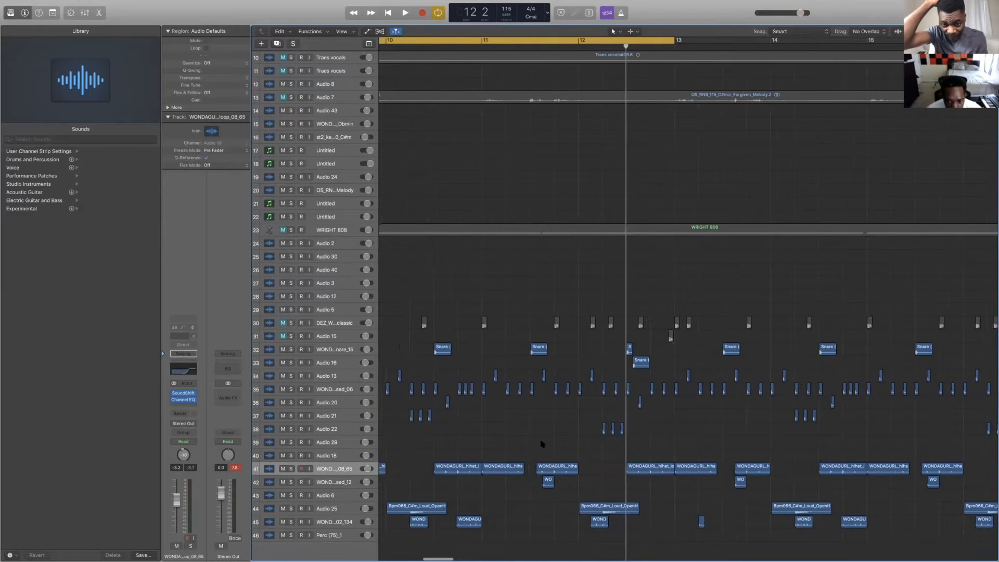
pyautogui.press('super+Left')
pyautogui.hscroll(-5, 541, 443)
pyautogui.press('super+Right')
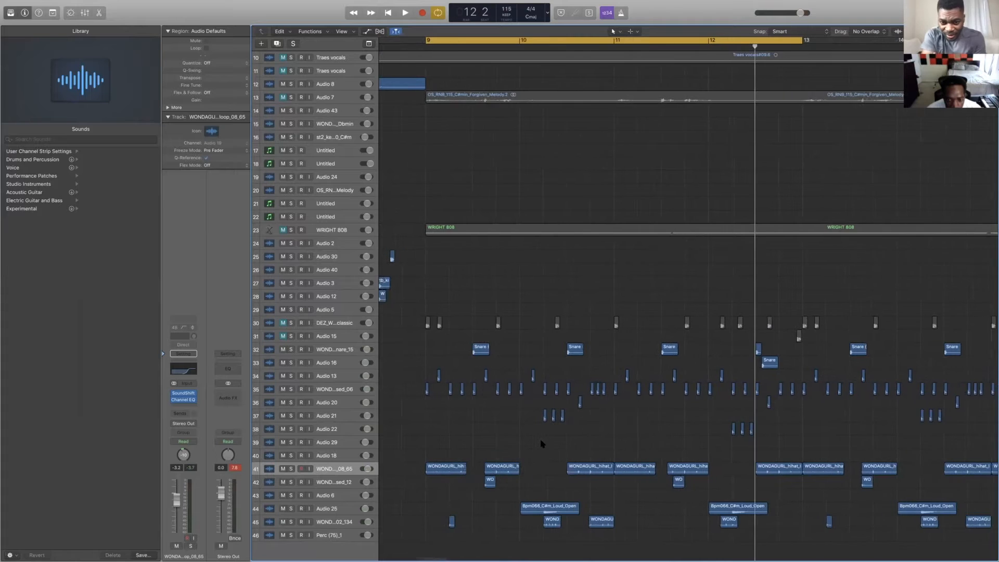
pyautogui.hscroll(-1, 541, 443)
pyautogui.hscroll(-1, 541, 443)
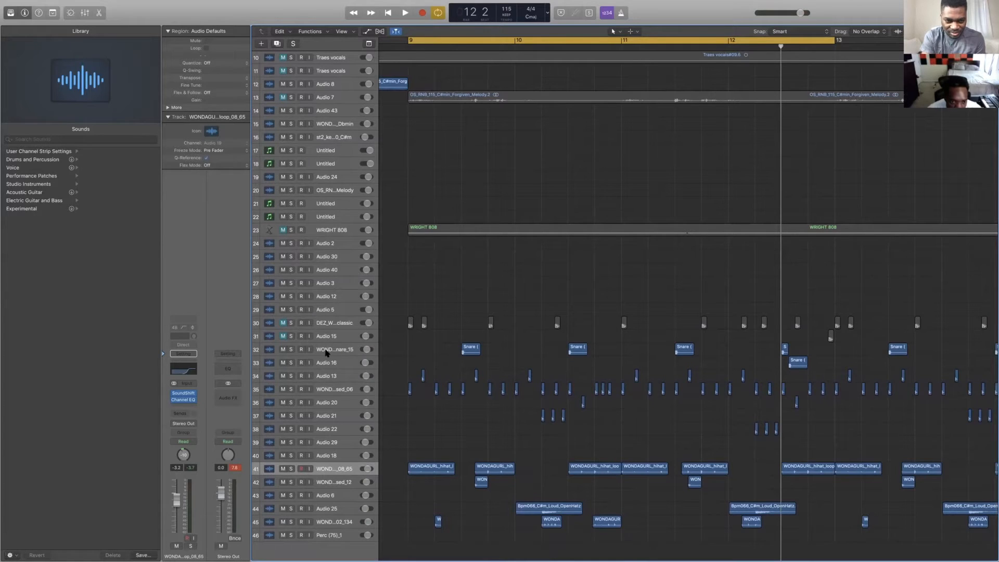
pyautogui.click(346, 349)
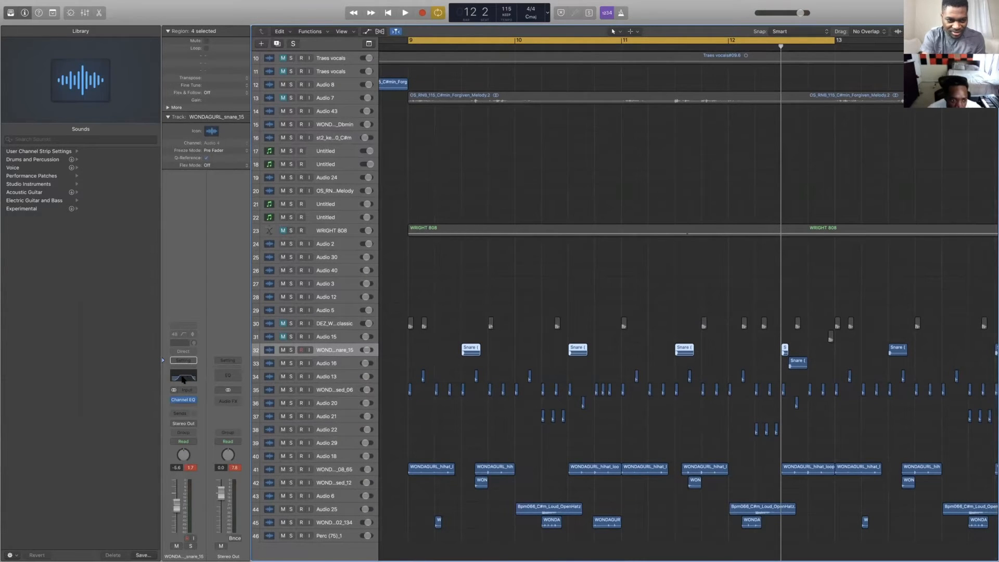
pyautogui.click(183, 377)
pyautogui.moveTo(260, 30); pyautogui.dragTo(553, 110)
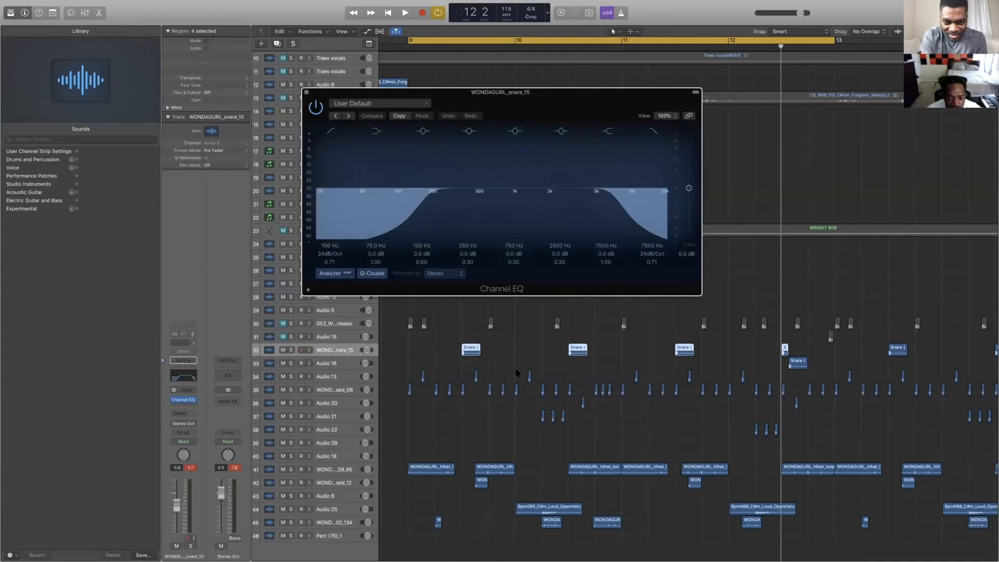
# Solo the WONDAGURL_snare_15 track and play the bar 9 to 13 loop to view the snare's spectrum in its Channel EQ.
pyautogui.press('space')
pyautogui.click(291, 350)
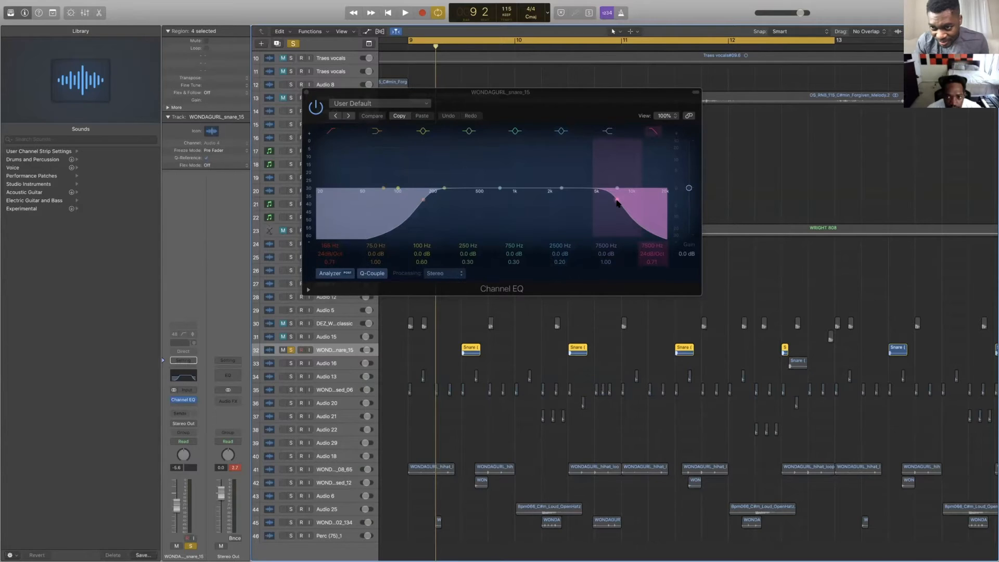
pyautogui.press('space')
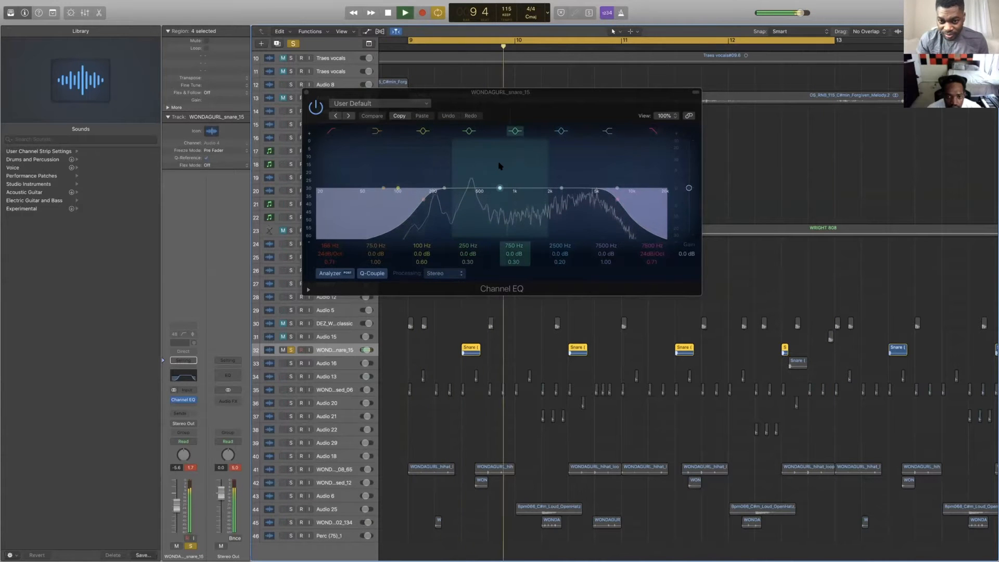
pyautogui.press('space')
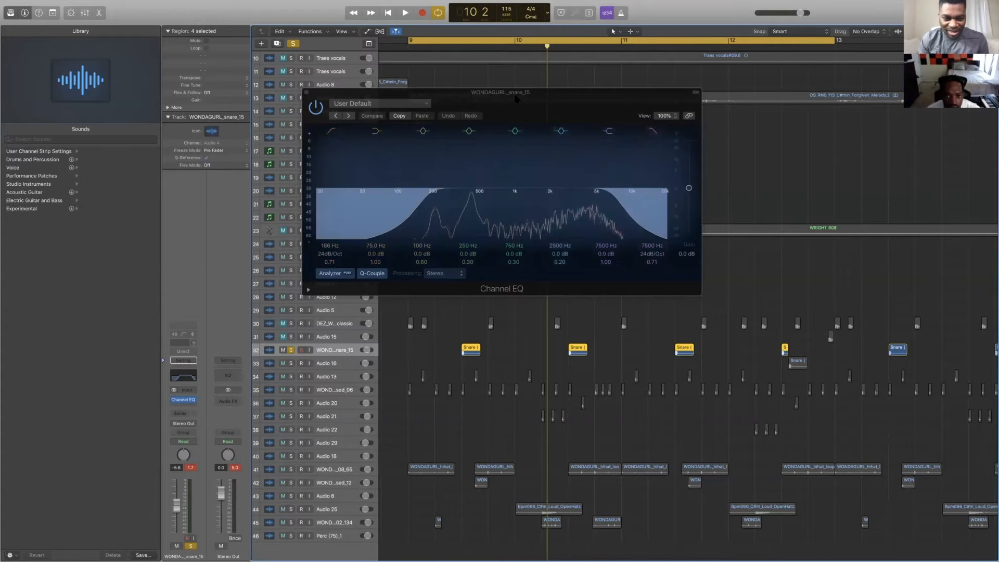
# Open the Channel EQ of the WONDAGURL_hihat_closed_06 track and place its window below the snare's EQ.
pyautogui.moveTo(516, 76); pyautogui.dragTo(514, 92)
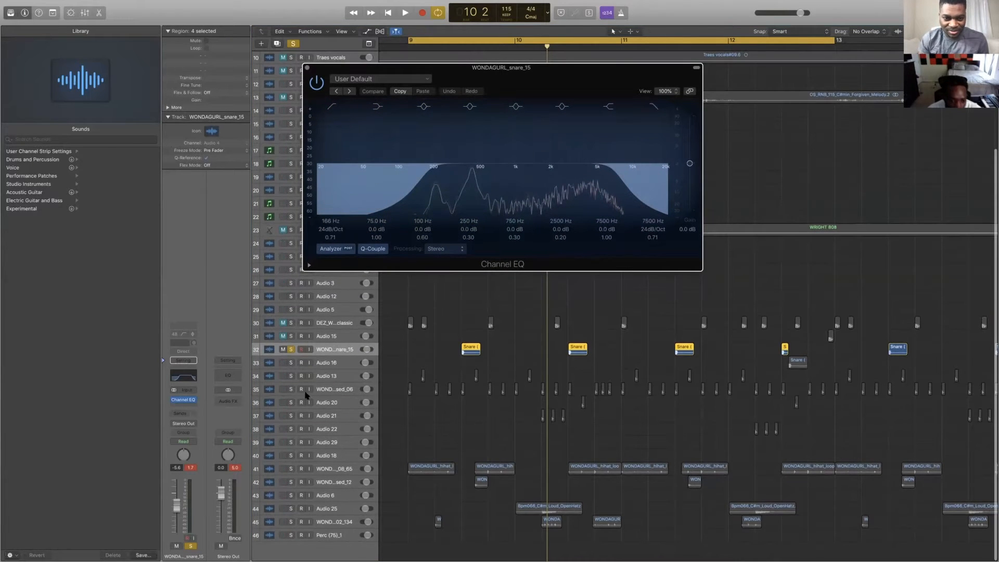
pyautogui.click(335, 376)
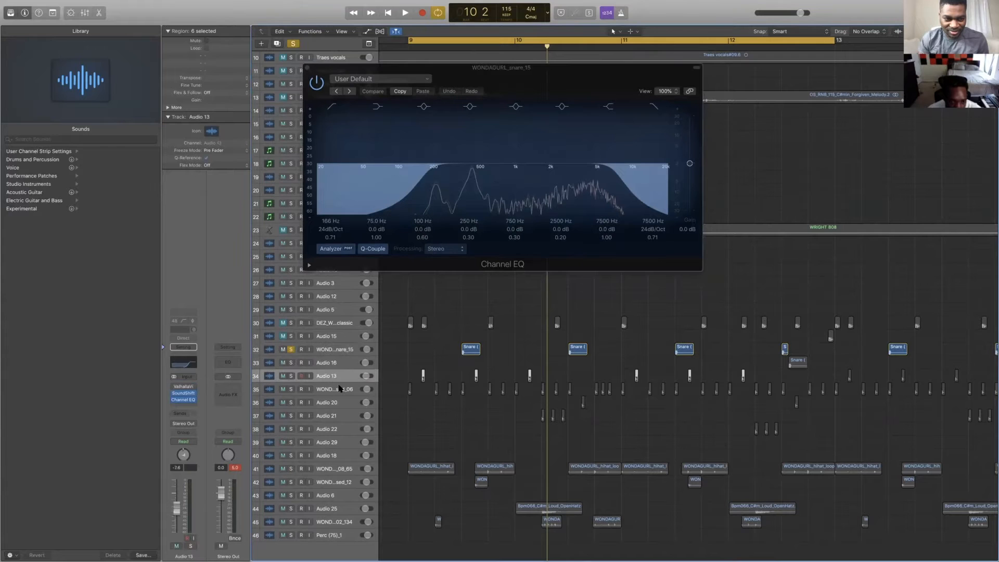
pyautogui.click(336, 389)
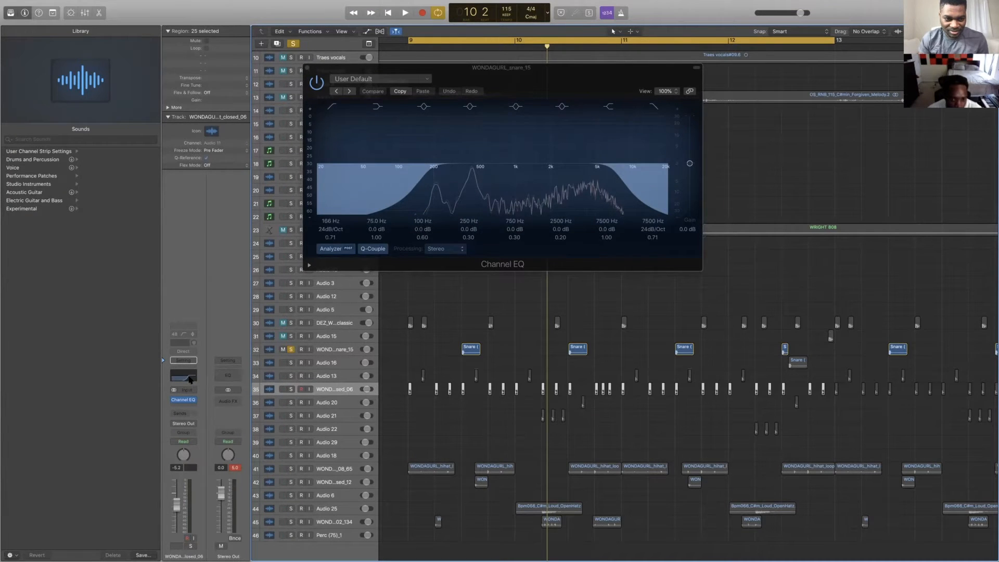
pyautogui.moveTo(322, 15); pyautogui.dragTo(513, 292)
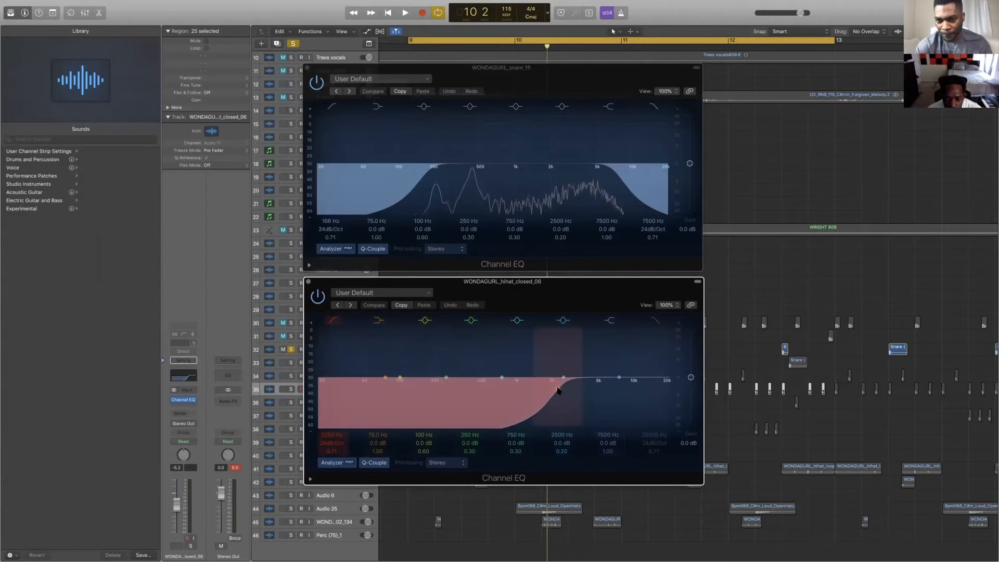
# Solo the hihat_closed_06 track alongside the snare, play the loop, and compare the low and high cuts in the two EQ windows.
pyautogui.press('space')
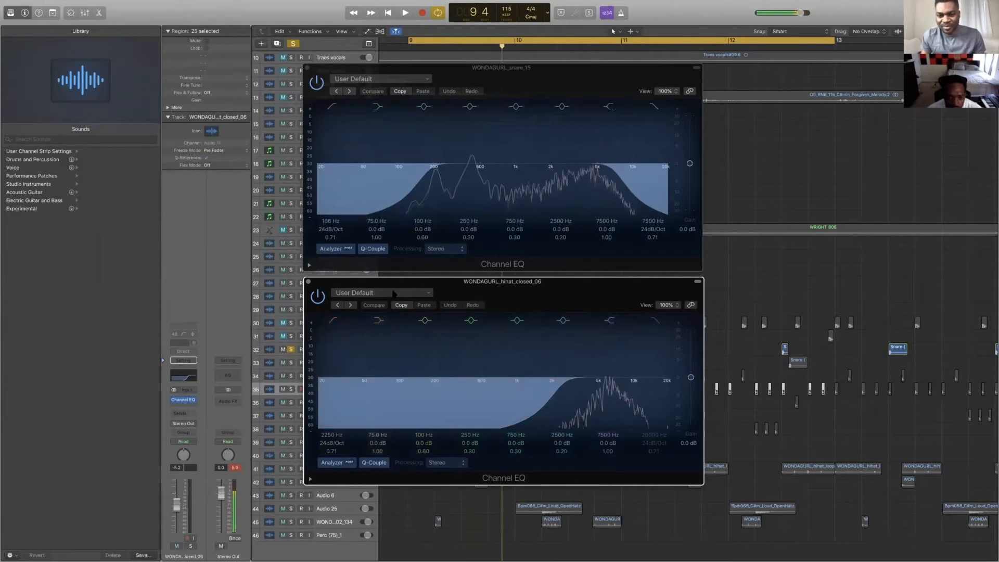
pyautogui.moveTo(394, 294); pyautogui.dragTo(441, 409)
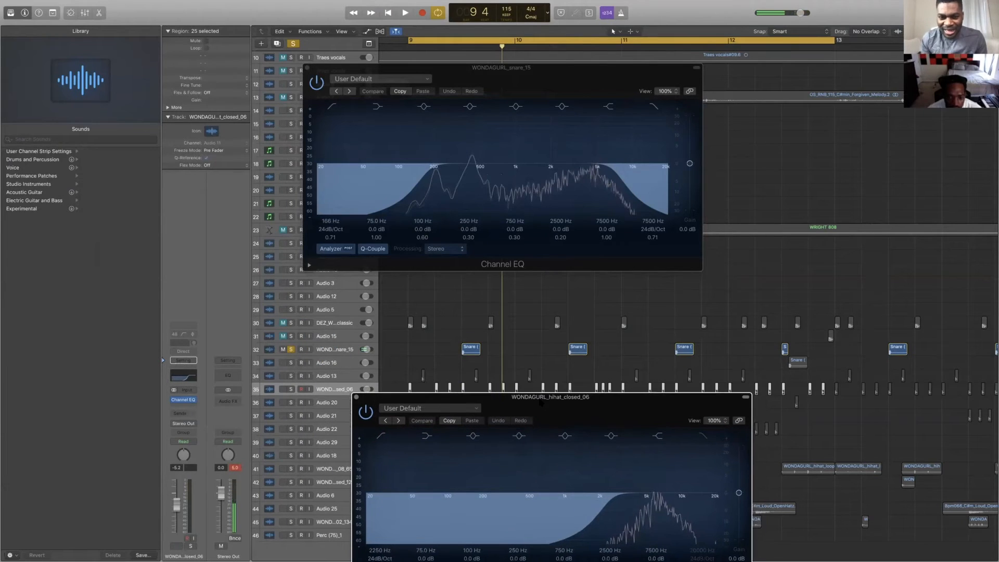
pyautogui.click(291, 389)
pyautogui.moveTo(658, 414); pyautogui.dragTo(631, 300)
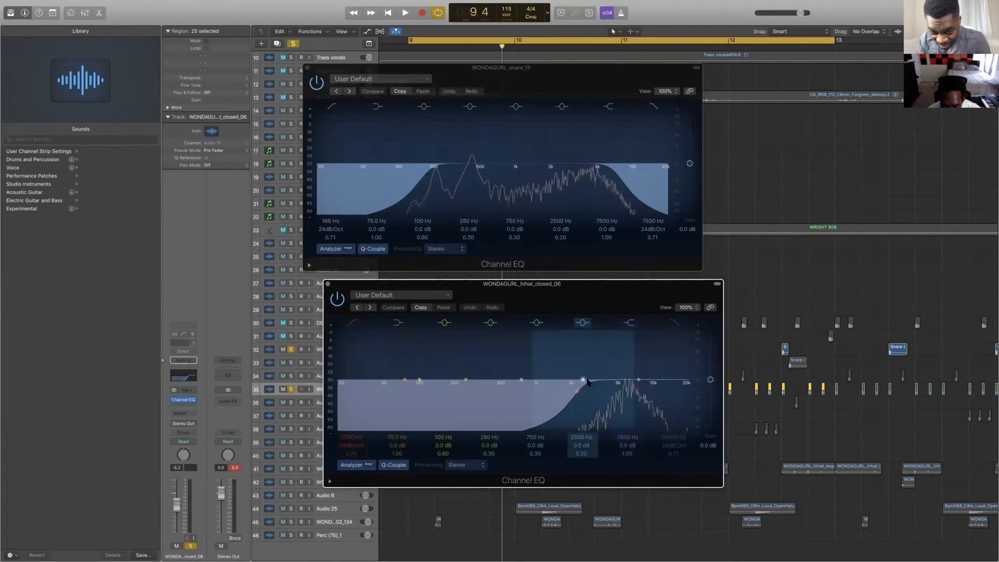
pyautogui.click(666, 381)
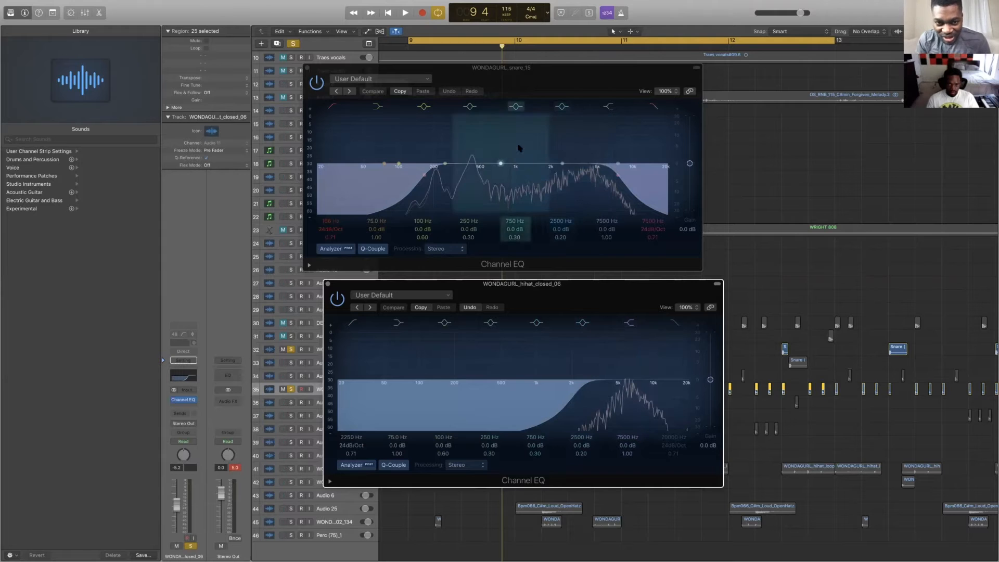
pyautogui.click(555, 74)
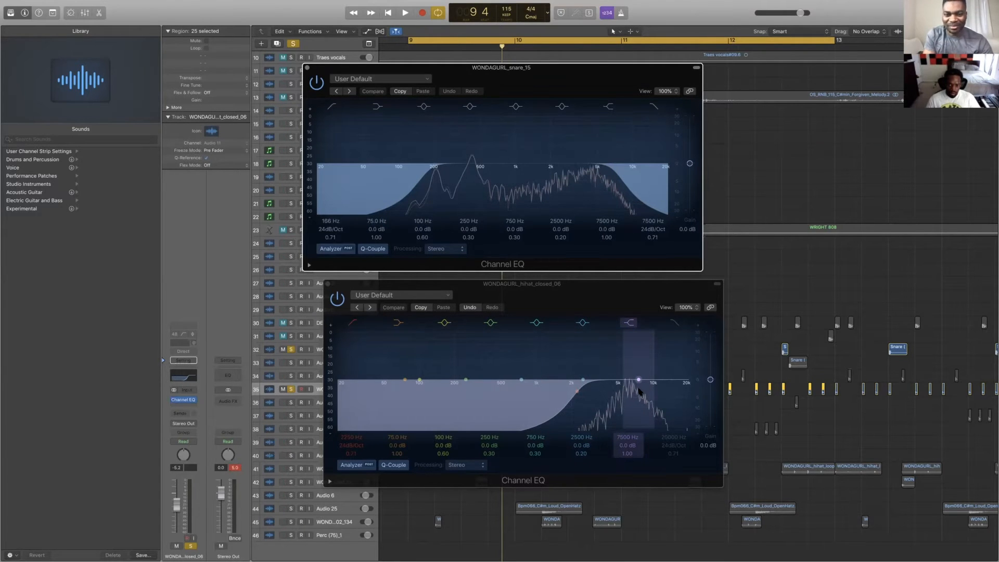
# Close the closed hi-hat's Channel EQ, unsolo its track and shift the snare's EQ window clear of the track list.
pyautogui.click(328, 284)
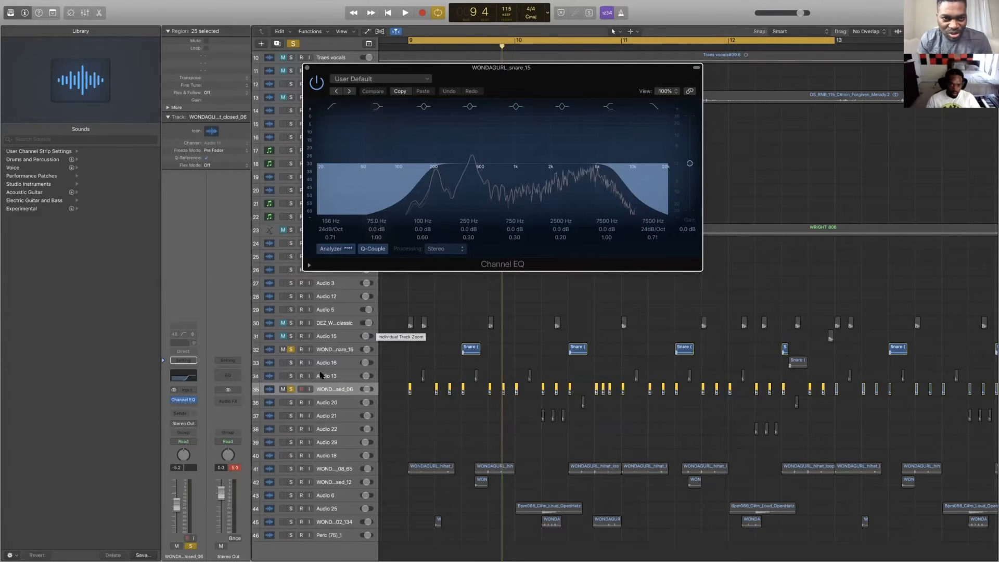
pyautogui.moveTo(564, 78); pyautogui.dragTo(266, 61)
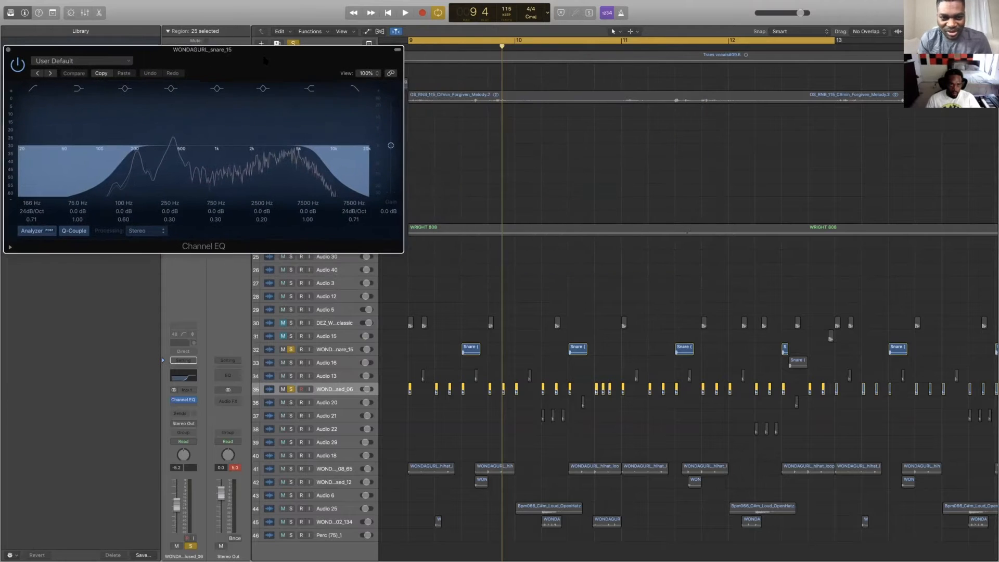
pyautogui.click(291, 389)
pyautogui.moveTo(340, 58); pyautogui.dragTo(302, 54)
# Open the Channel EQ of the WRIGHT 808 track and separate its window from the snare's EQ window.
pyautogui.click(374, 228)
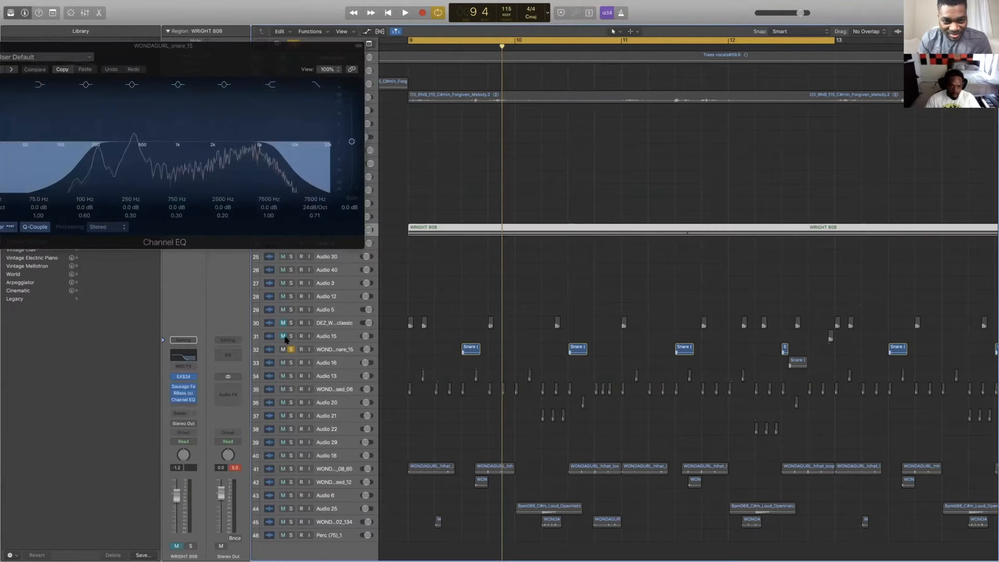
pyautogui.click(183, 400)
pyautogui.moveTo(206, 16); pyautogui.dragTo(635, 40)
pyautogui.moveTo(276, 75); pyautogui.dragTo(327, 325)
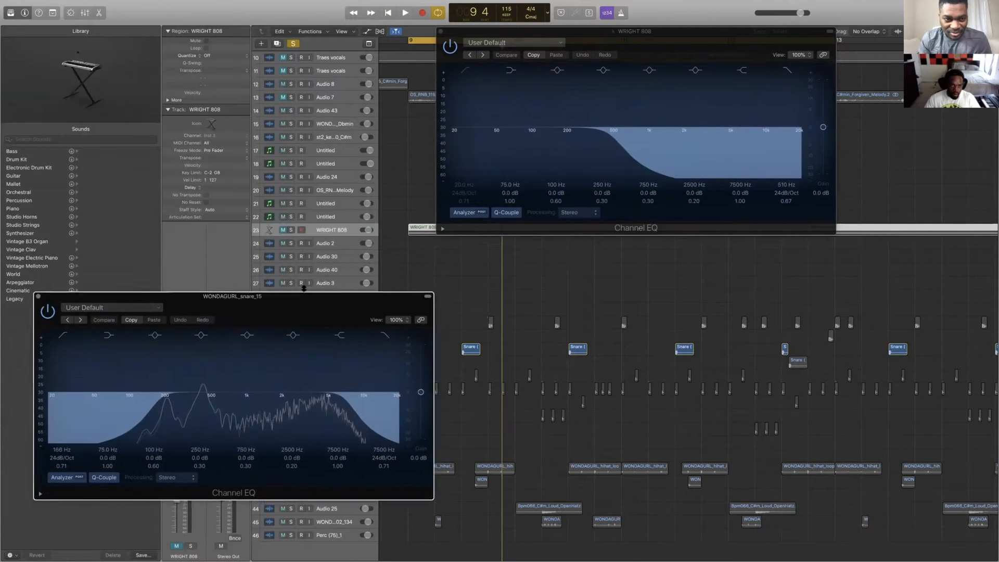
# Solo the WRIGHT 808 together with the snare and play the loop while lining up their EQ windows side by side.
pyautogui.click(291, 230)
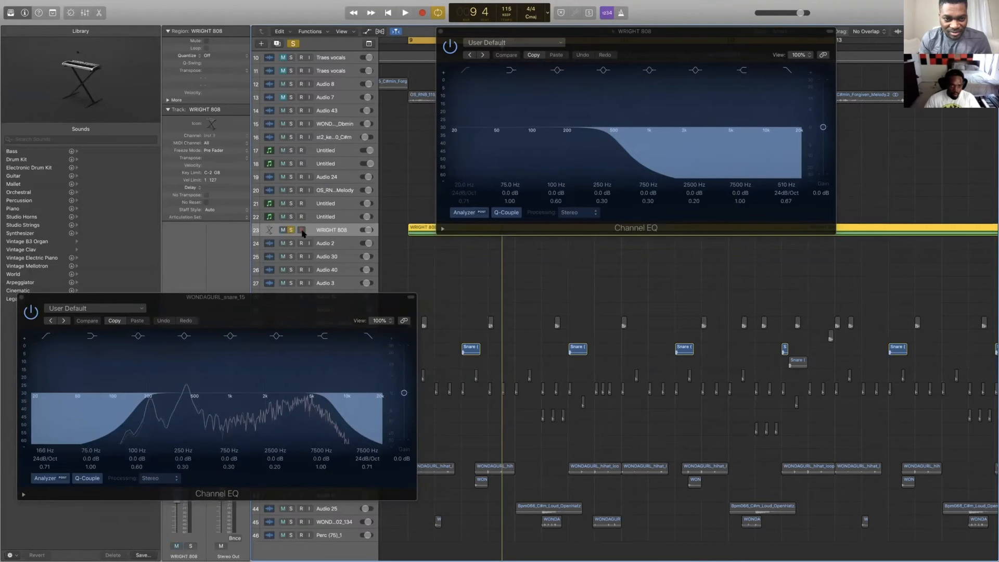
pyautogui.moveTo(632, 41); pyautogui.dragTo(636, 258)
pyautogui.press('space')
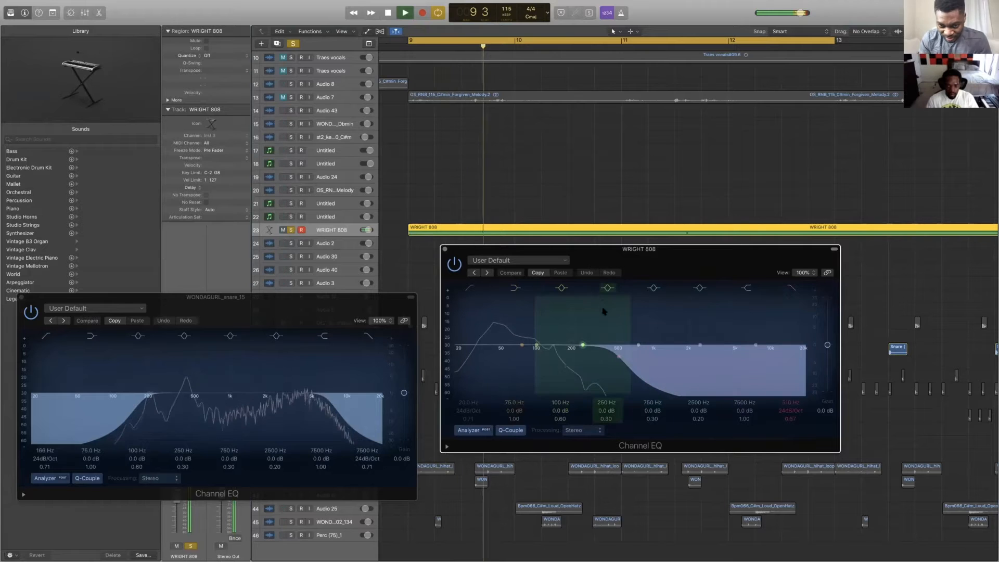
pyautogui.moveTo(370, 296); pyautogui.dragTo(383, 248)
pyautogui.moveTo(576, 259); pyautogui.dragTo(611, 258)
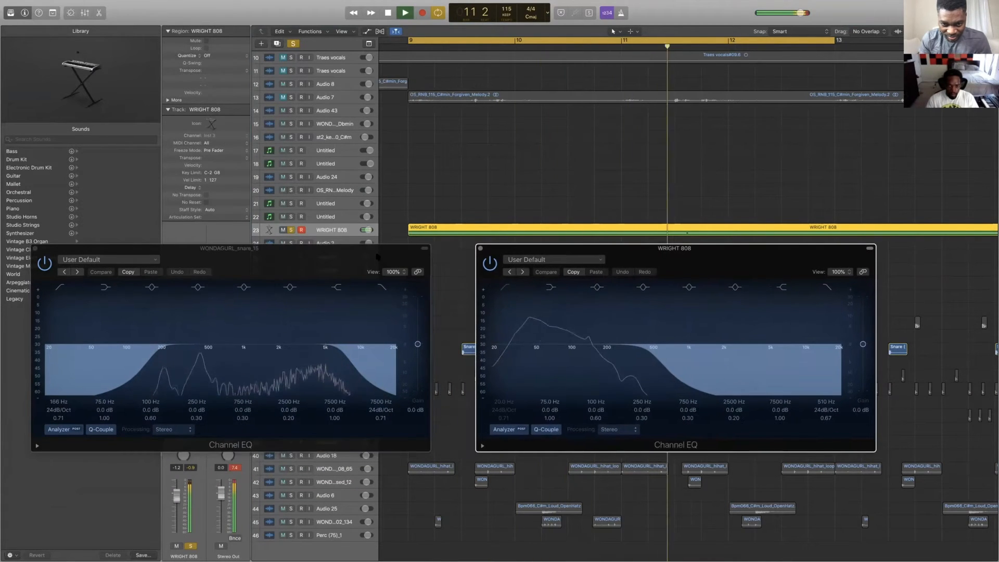
pyautogui.moveTo(401, 256); pyautogui.dragTo(428, 255)
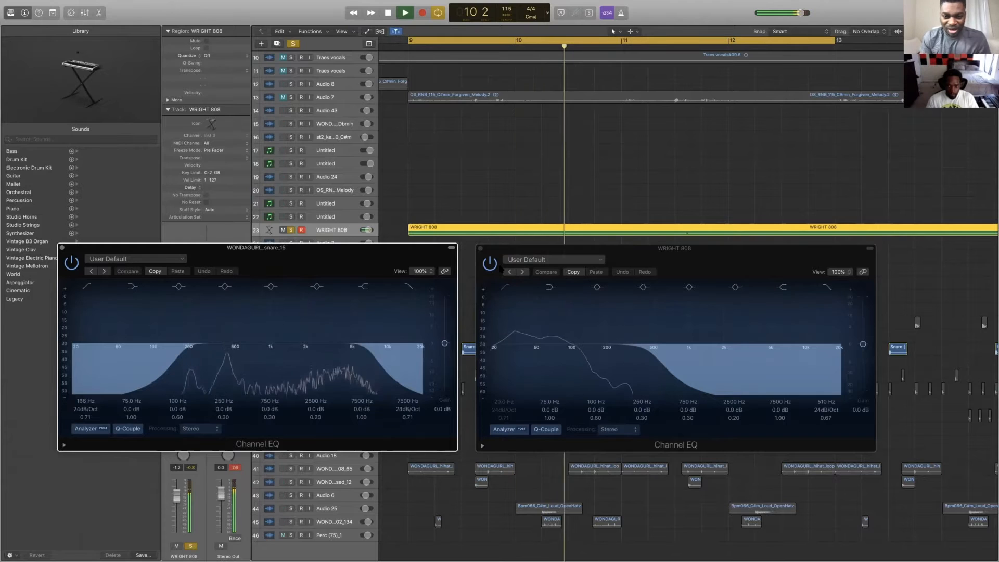
pyautogui.press('space')
pyautogui.click(695, 268)
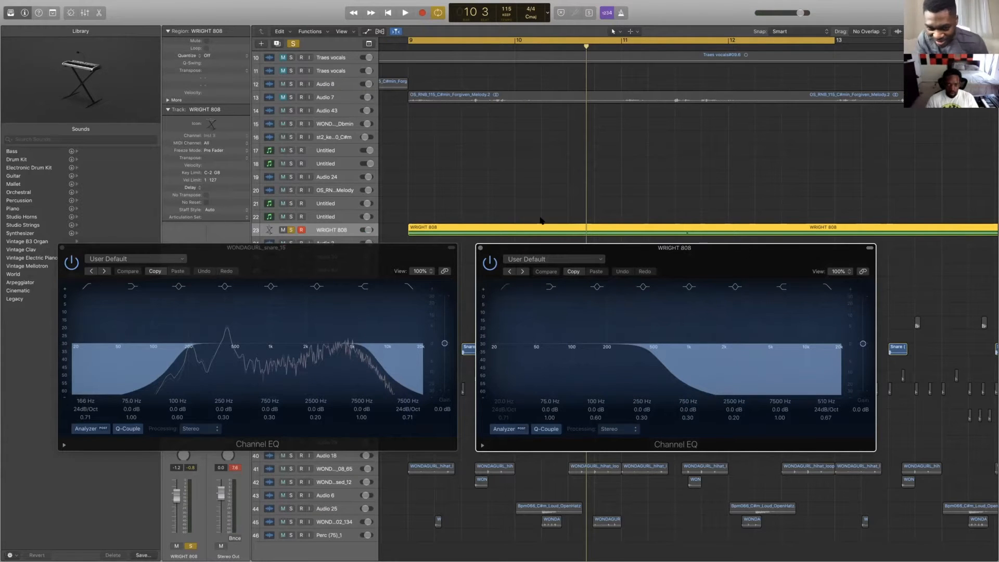
# Replay the start of the loop up to the first snare hit to compare the 808 and snare spectra.
pyautogui.press('space')
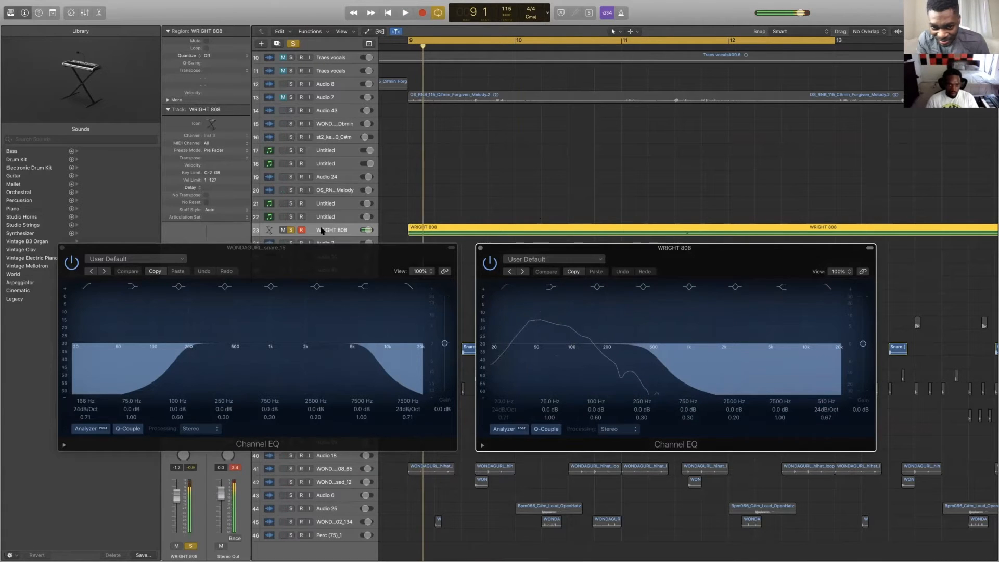
pyautogui.click(321, 230)
pyautogui.click(717, 265)
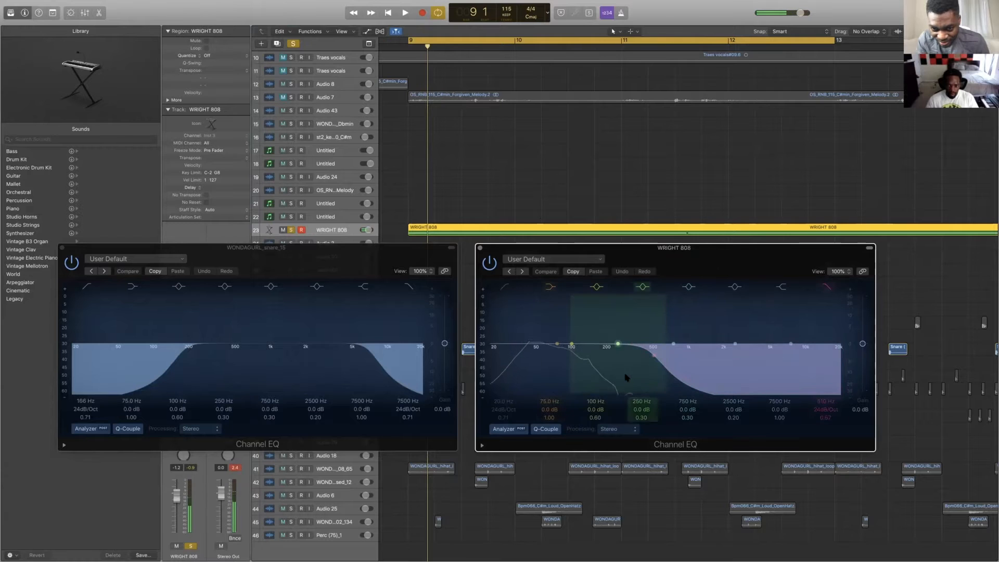
pyautogui.press('space')
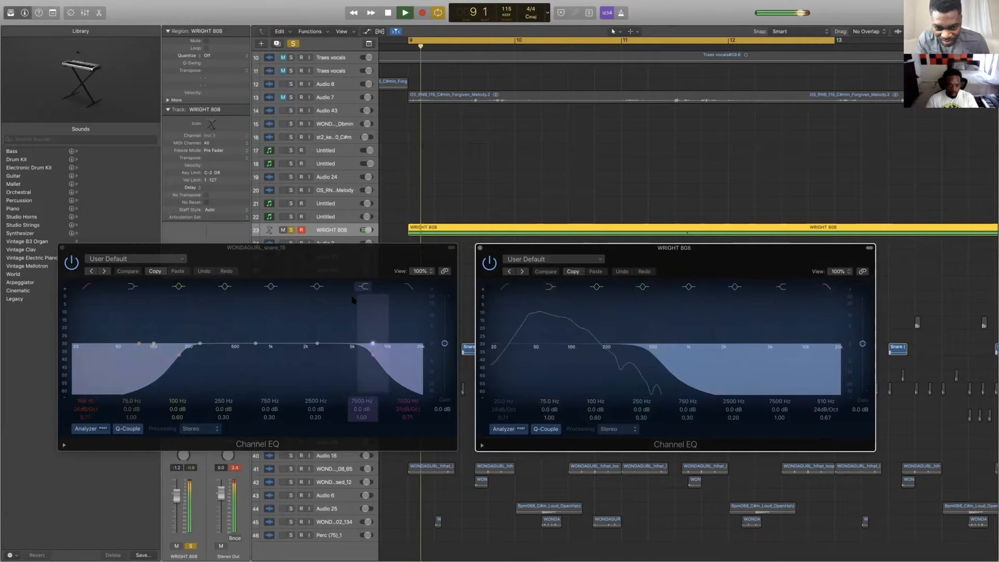
pyautogui.press('space')
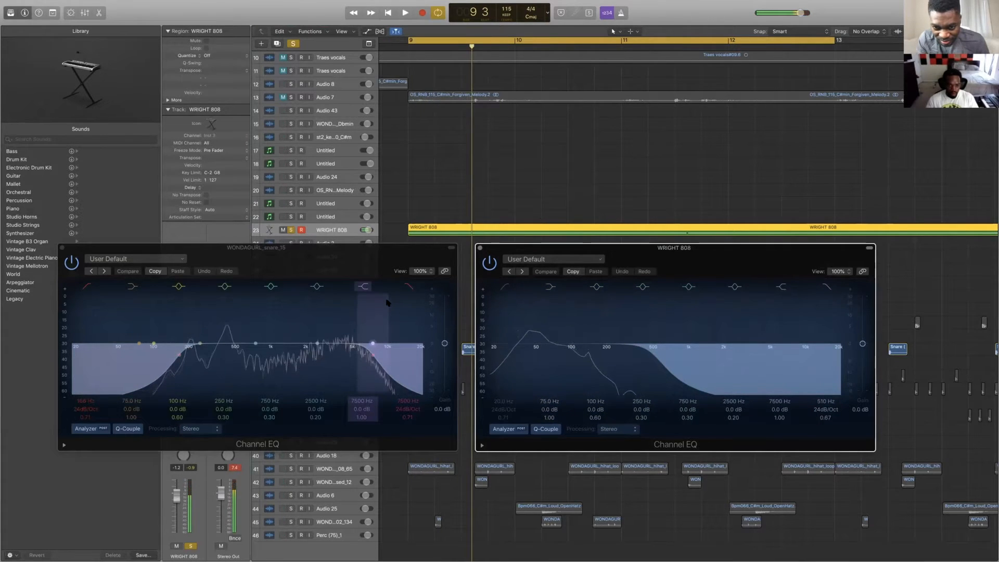
# Reposition the snare's EQ window, reselect the WRIGHT 808 track and audition bar 9 again while watching both analyzers.
pyautogui.moveTo(318, 264); pyautogui.dragTo(293, 331)
pyautogui.click(338, 245)
pyautogui.press('space')
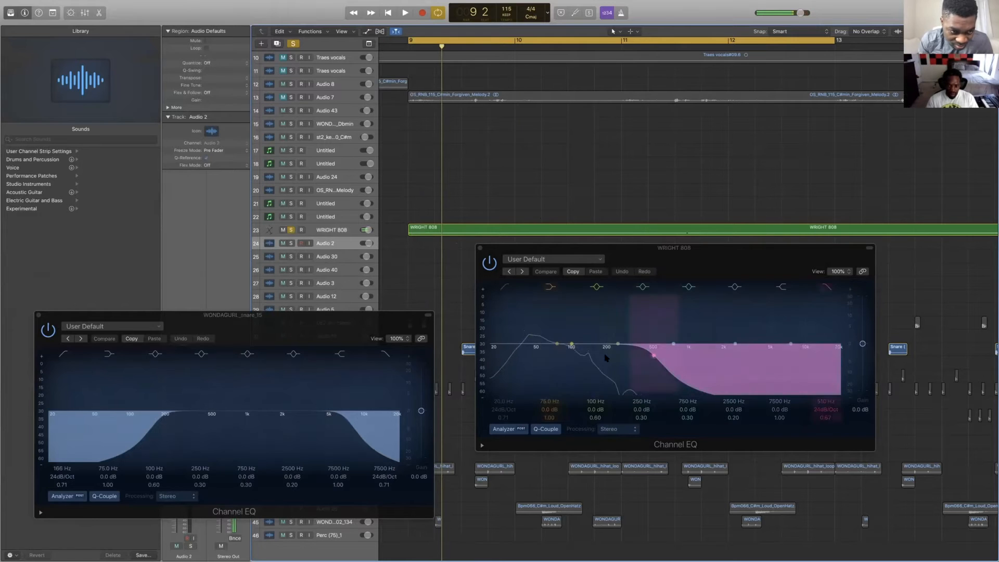
pyautogui.click(378, 232)
pyautogui.moveTo(325, 326); pyautogui.dragTo(320, 250)
pyautogui.press('space')
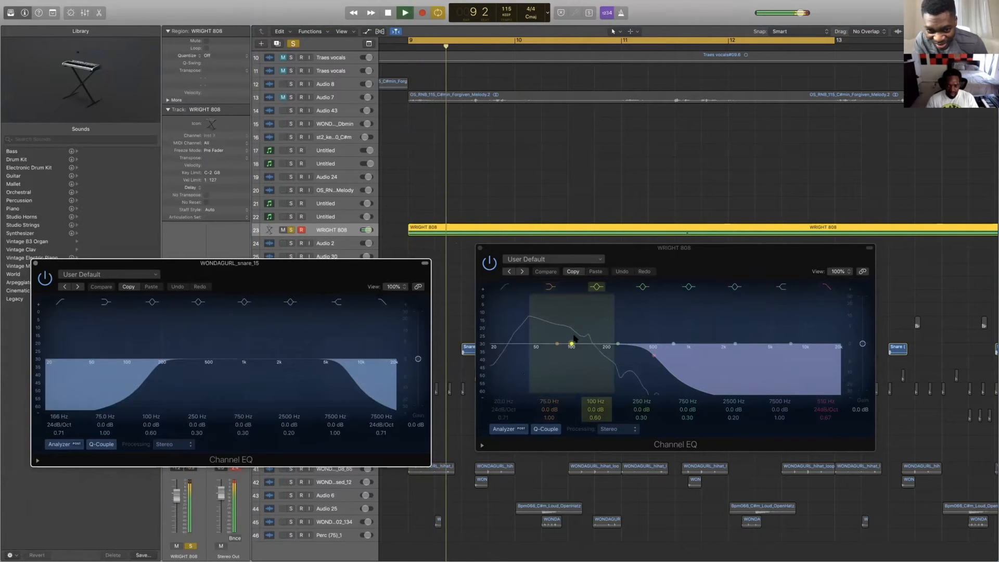
pyautogui.press('space')
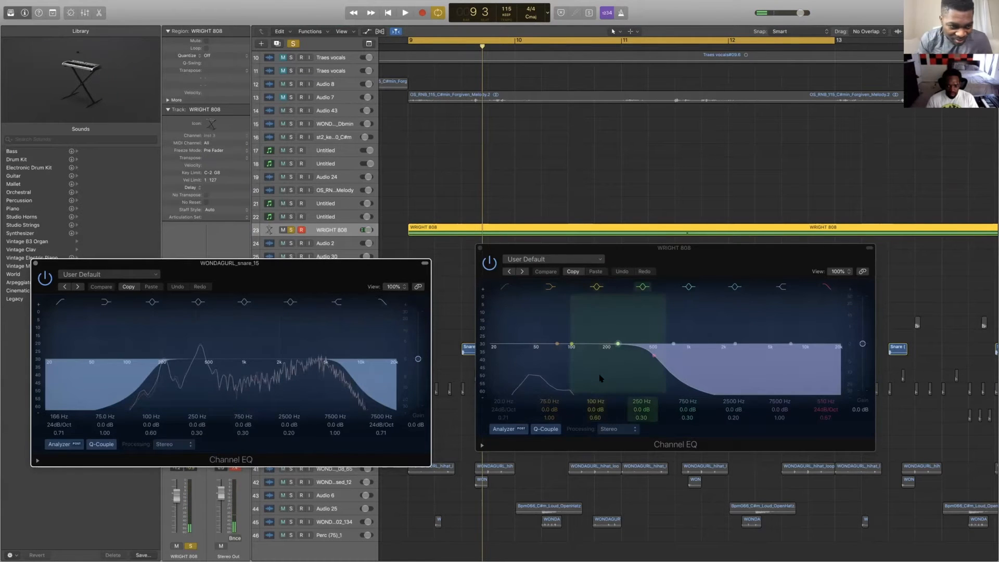
# Bring the WRIGHT 808 EQ to the front and play bar 9 to examine how its lows sit against the snare.
pyautogui.click(703, 258)
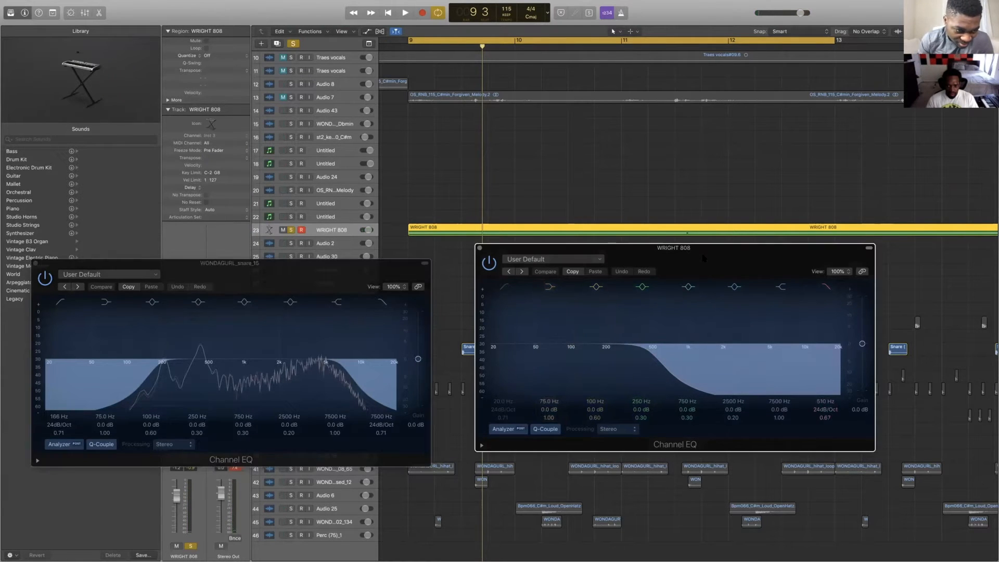
pyautogui.press('space')
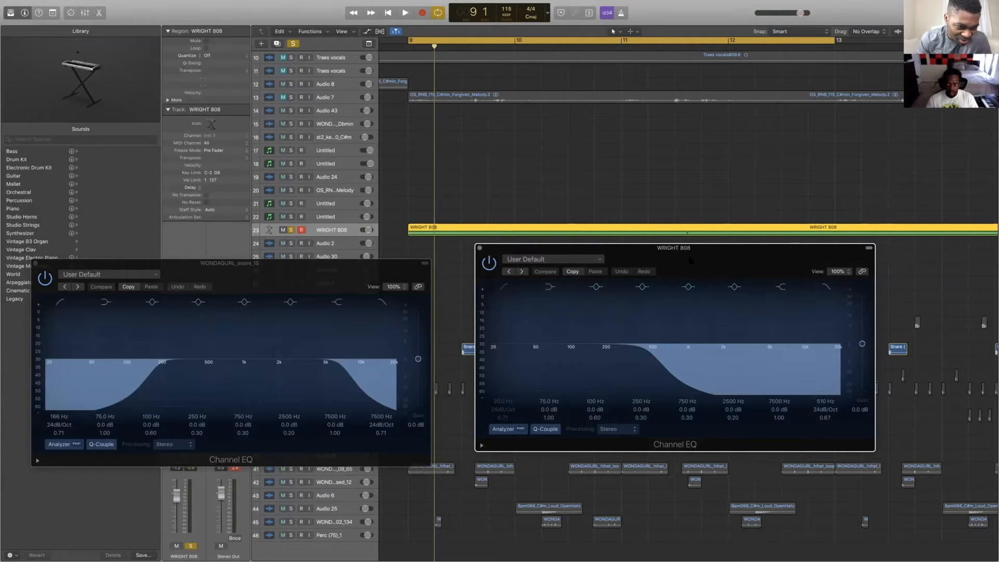
pyautogui.press('space')
pyautogui.press('space')
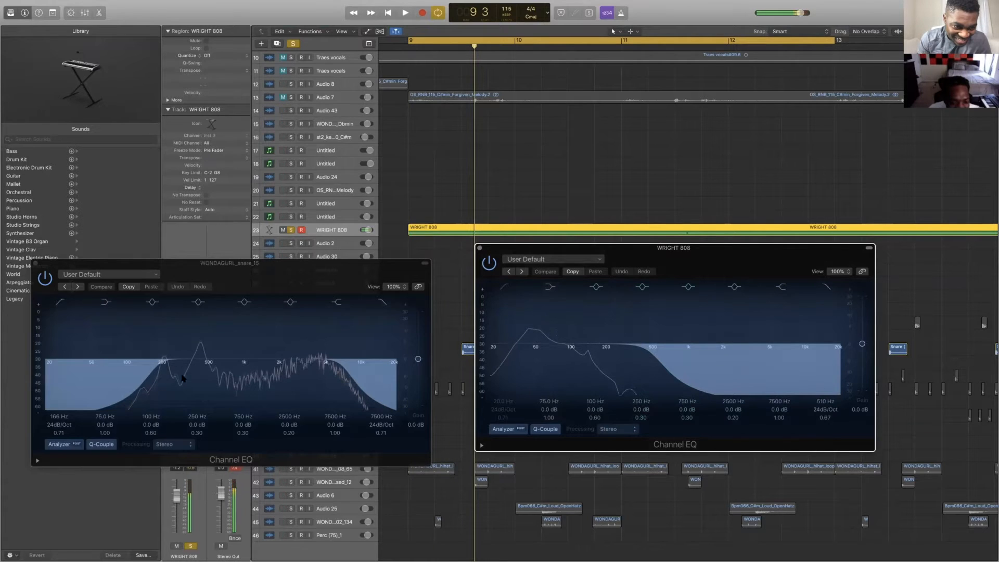
# Align the snare's EQ window level with the 808's and play the opening 808 note to examine its spectrum near the high cut.
pyautogui.moveTo(277, 300); pyautogui.dragTo(287, 279)
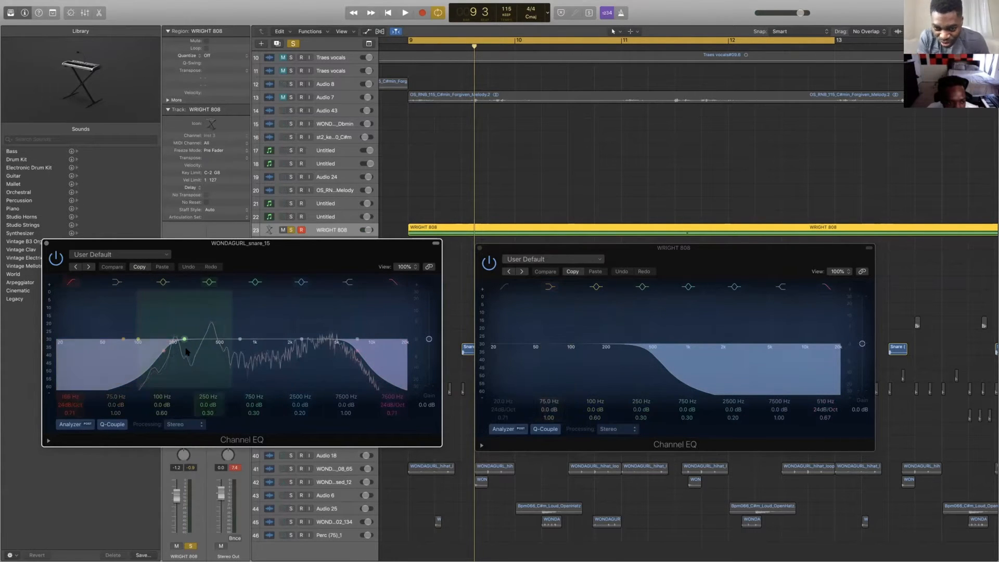
pyautogui.press('space')
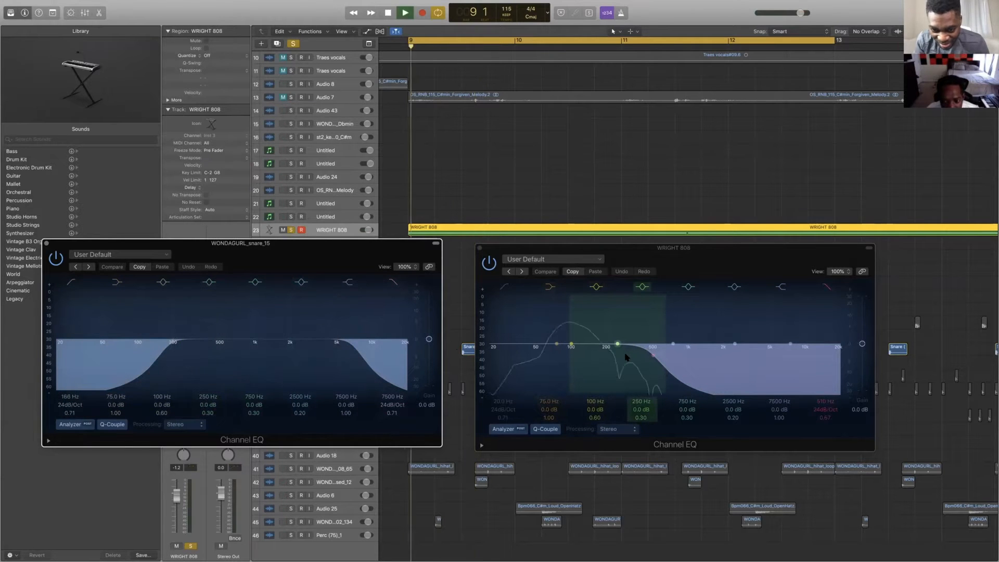
pyautogui.press('space')
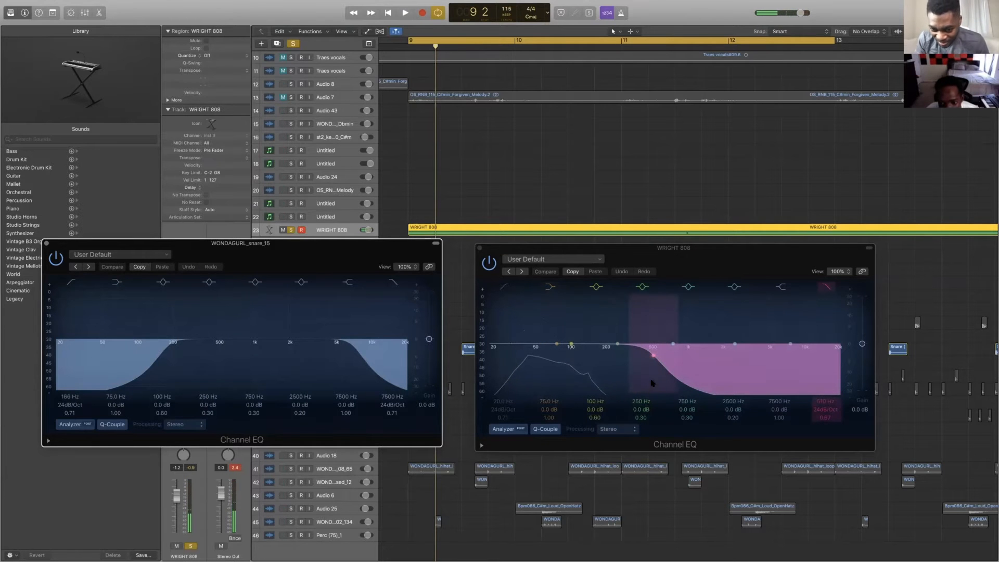
pyautogui.press('space')
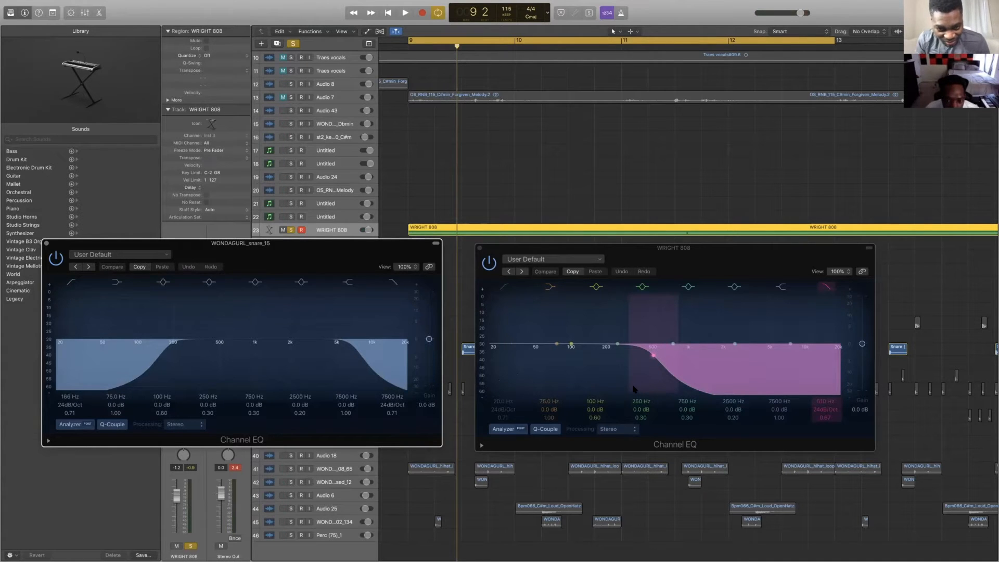
# Play the loop once more to compare the snare and 808 spectra, closing the snare's EQ and unsoloing its track to finish.
pyautogui.press('space')
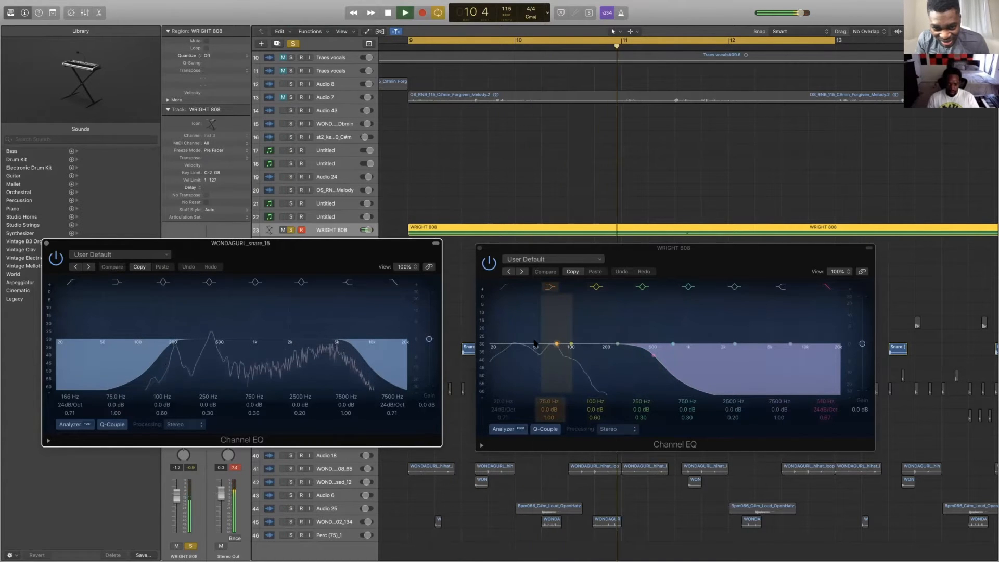
pyautogui.press('space')
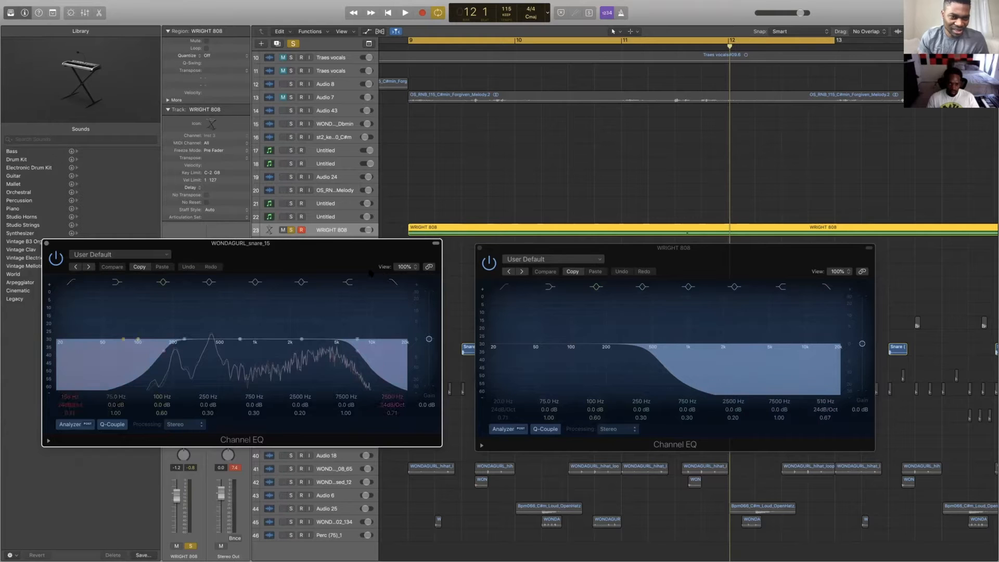
pyautogui.moveTo(392, 274); pyautogui.dragTo(247, 352)
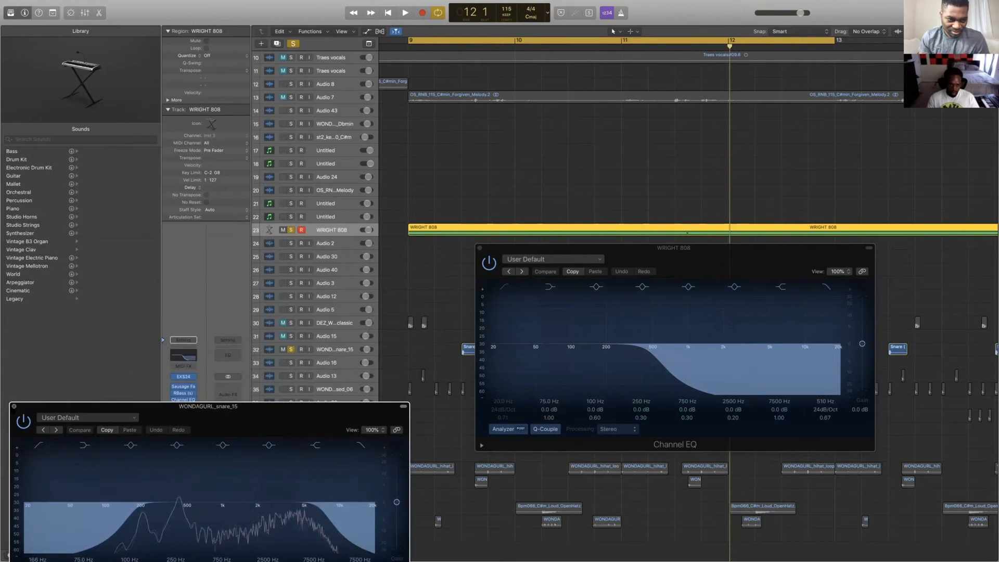
pyautogui.press('super+w')
pyautogui.click(291, 350)
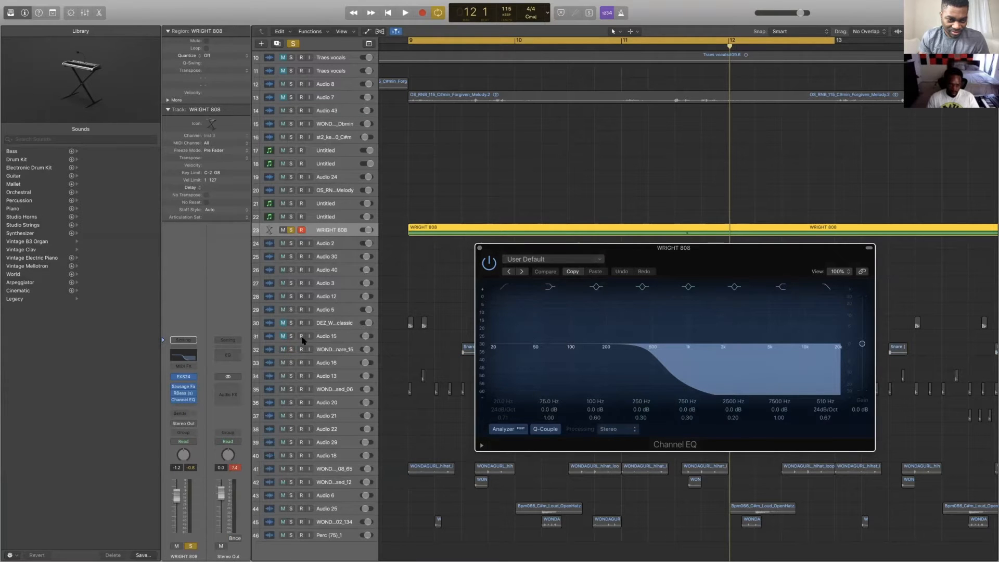
# Solo and select the DEZ_WRIGHT kick track, and open its Channel EQ beside the WRIGHT 808's EQ.
pyautogui.click(292, 324)
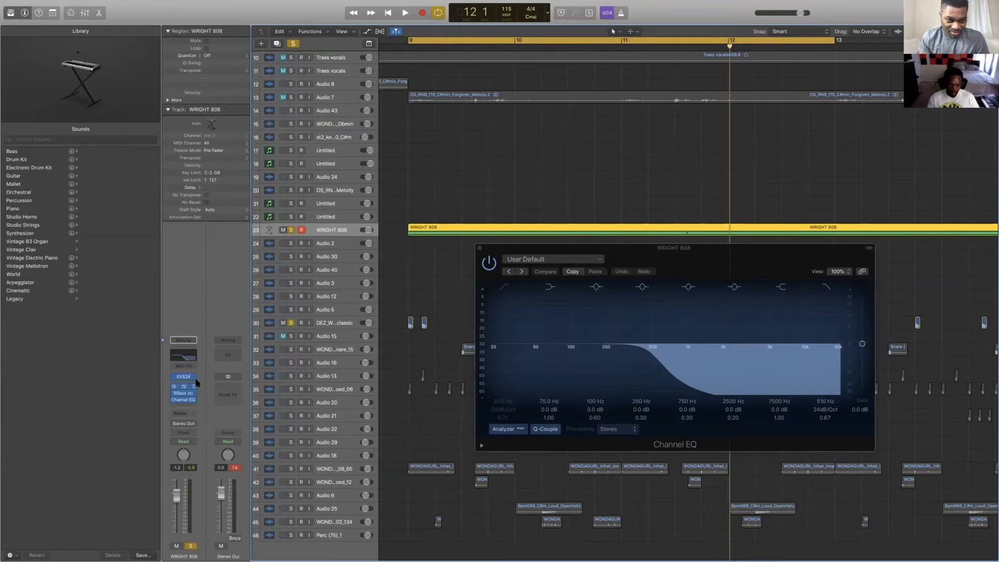
pyautogui.click(271, 323)
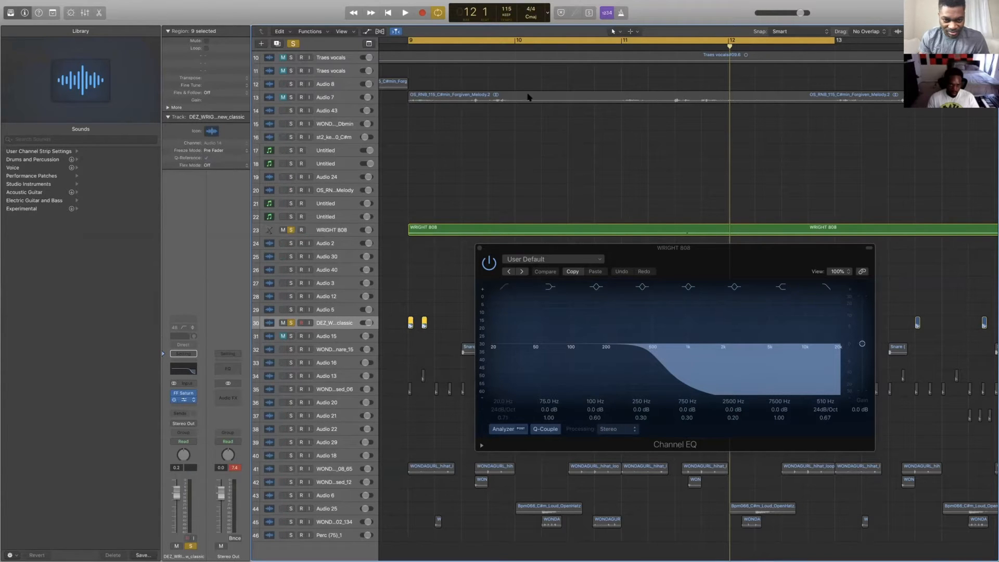
pyautogui.click(183, 369)
pyautogui.moveTo(316, 11); pyautogui.dragTo(367, 268)
pyautogui.moveTo(687, 260); pyautogui.dragTo(690, 255)
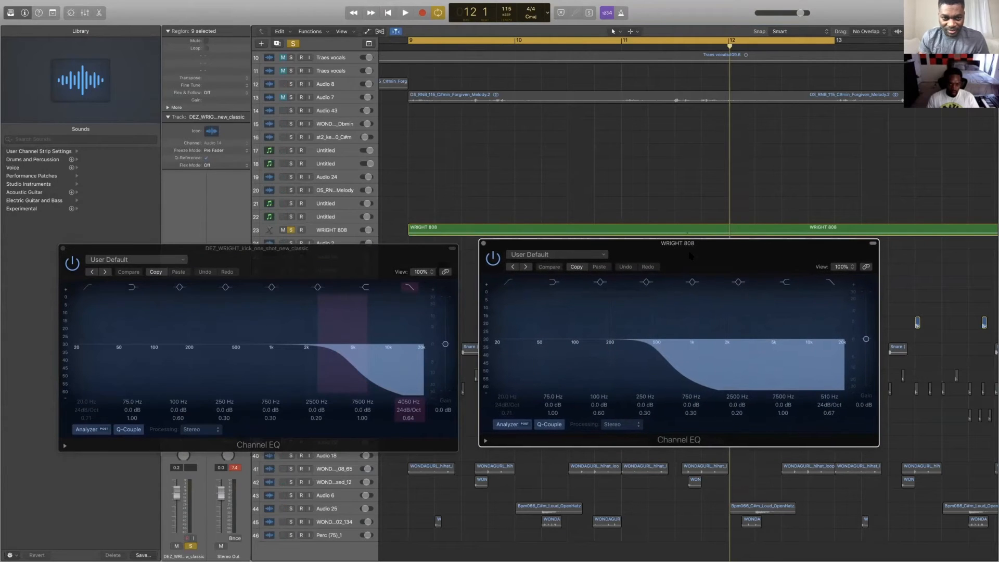
# Play the loop from bar 9 in short passes to compare the low-end spectra of the kick and the 808.
pyautogui.press('space')
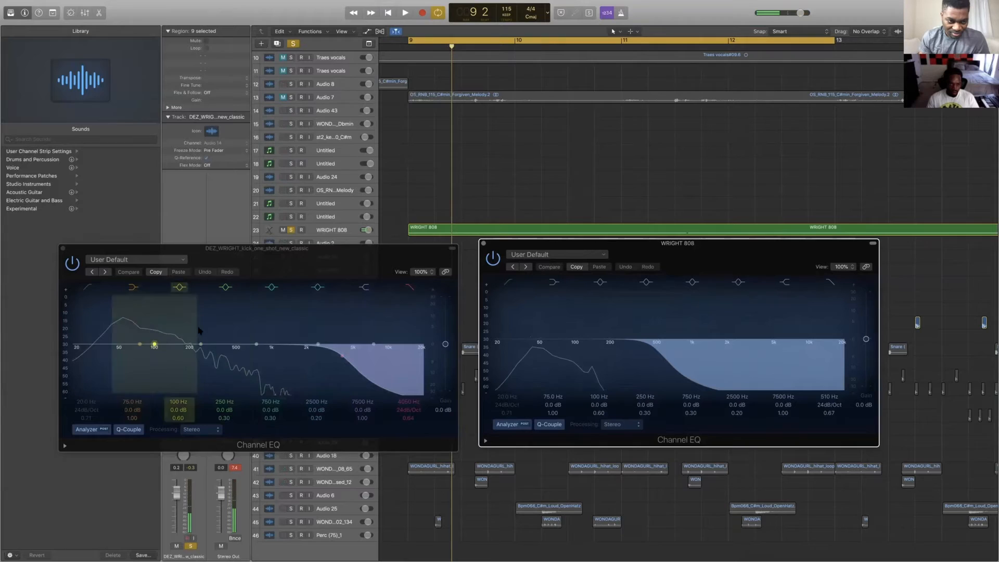
pyautogui.click(301, 248)
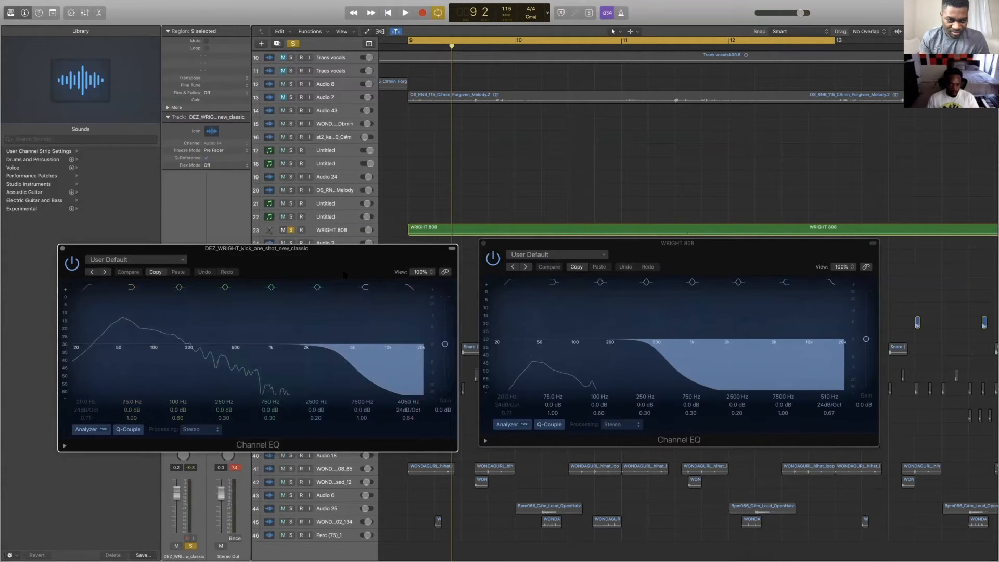
pyautogui.press('space')
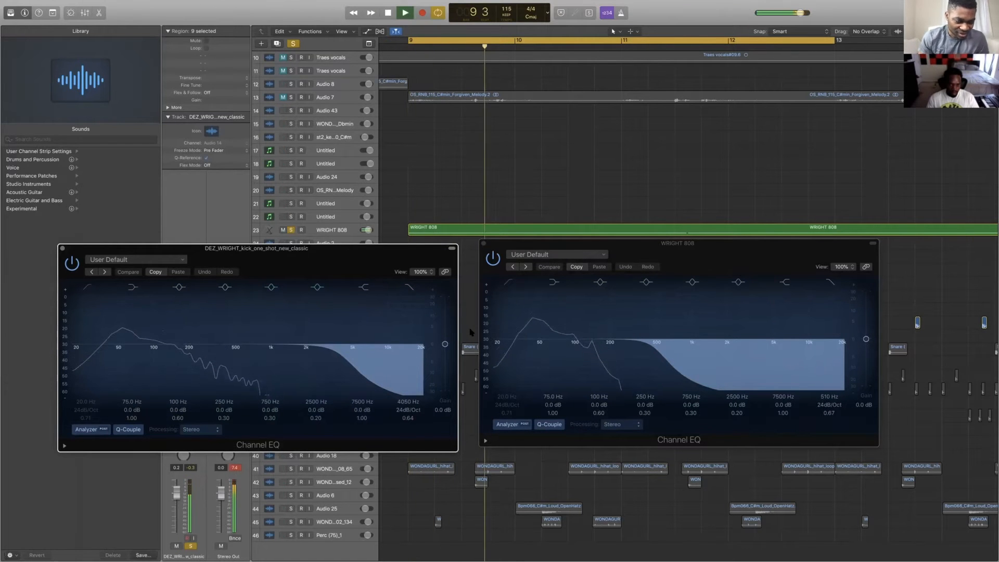
pyautogui.press('space')
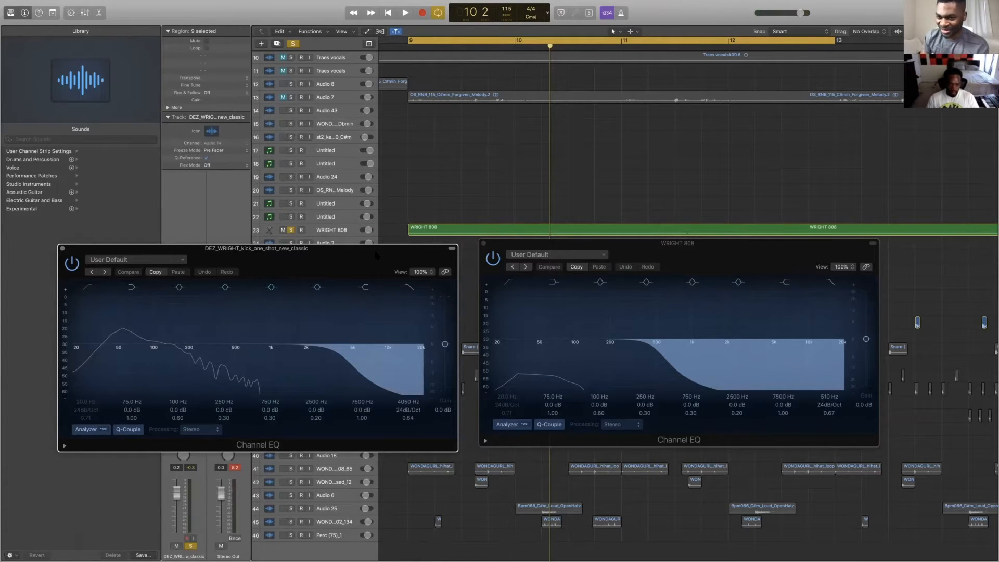
# Try a low cut at 50 Hz and 24 dB/Oct on the kick's EQ, toggle it for comparison and leave it off.
pyautogui.click(87, 289)
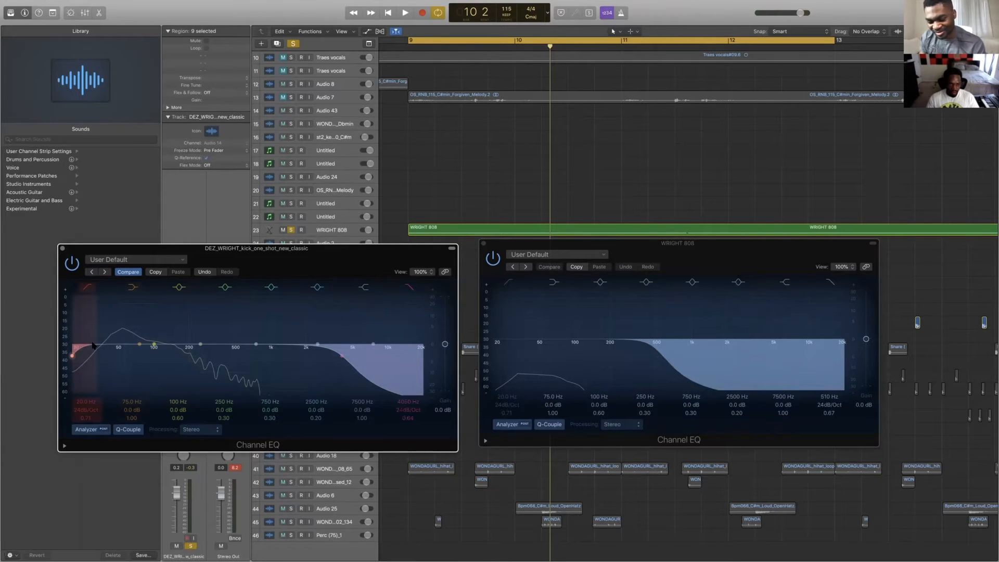
pyautogui.moveTo(73, 357); pyautogui.dragTo(125, 355)
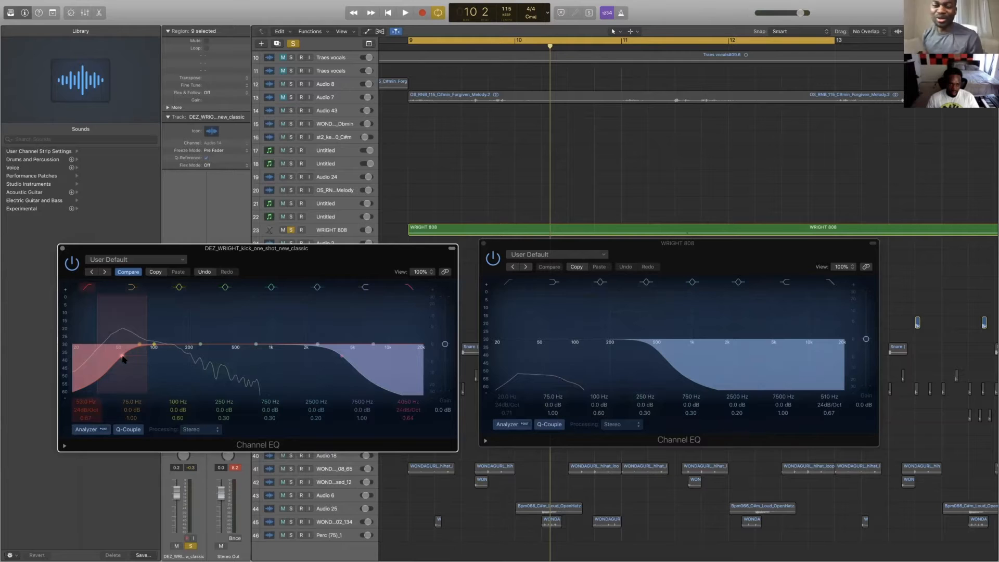
pyautogui.moveTo(122, 356); pyautogui.dragTo(134, 348)
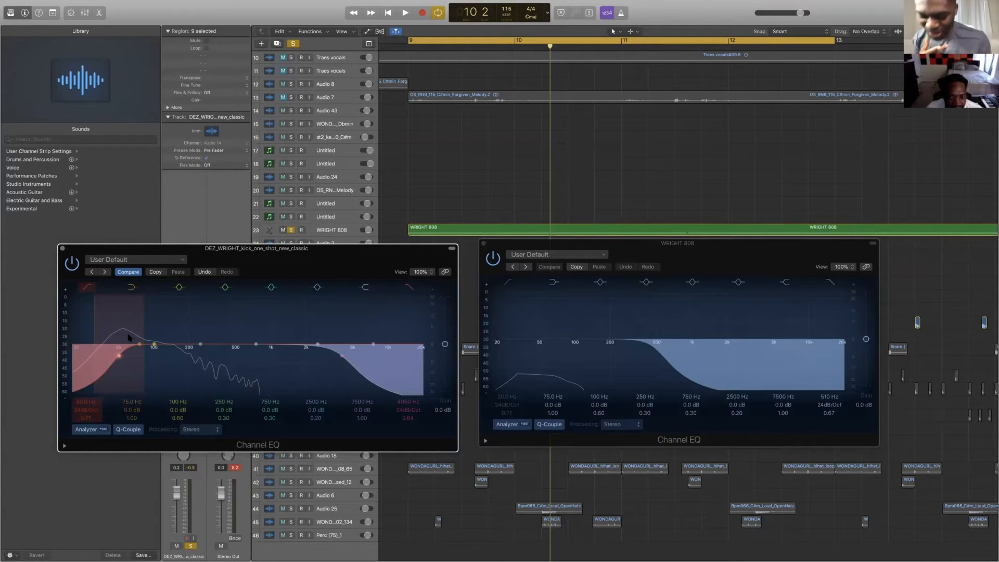
pyautogui.click(87, 287)
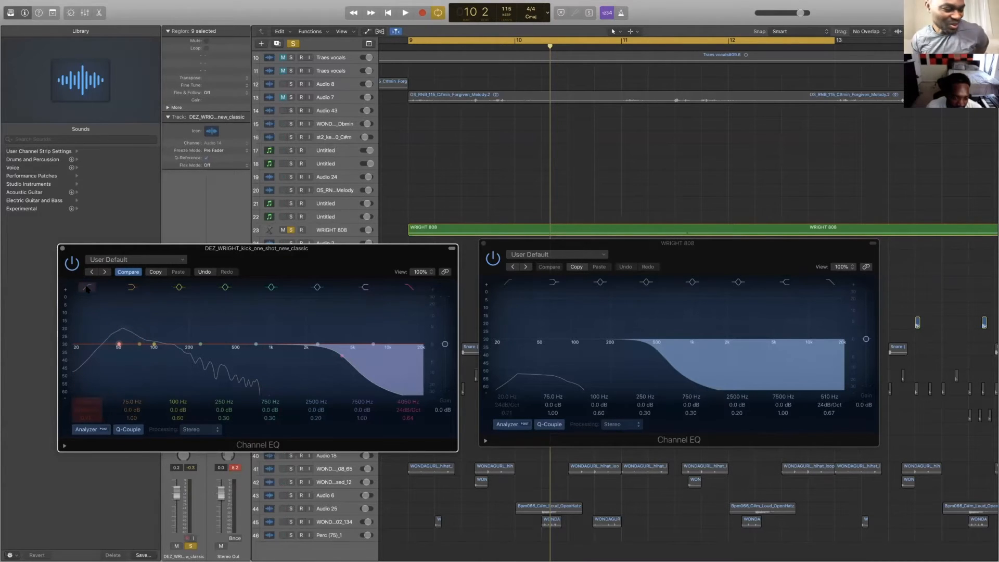
pyautogui.click(88, 287)
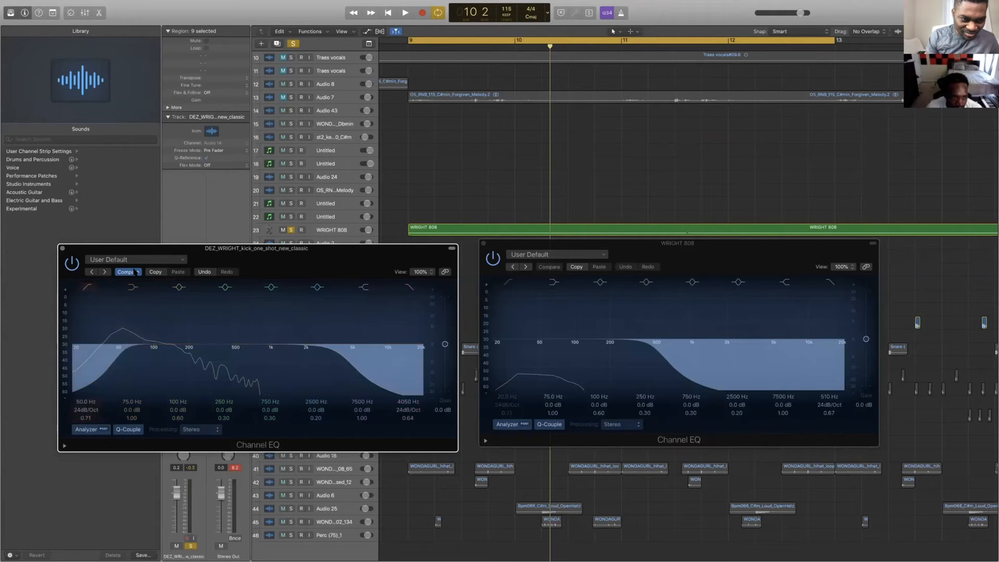
pyautogui.click(86, 287)
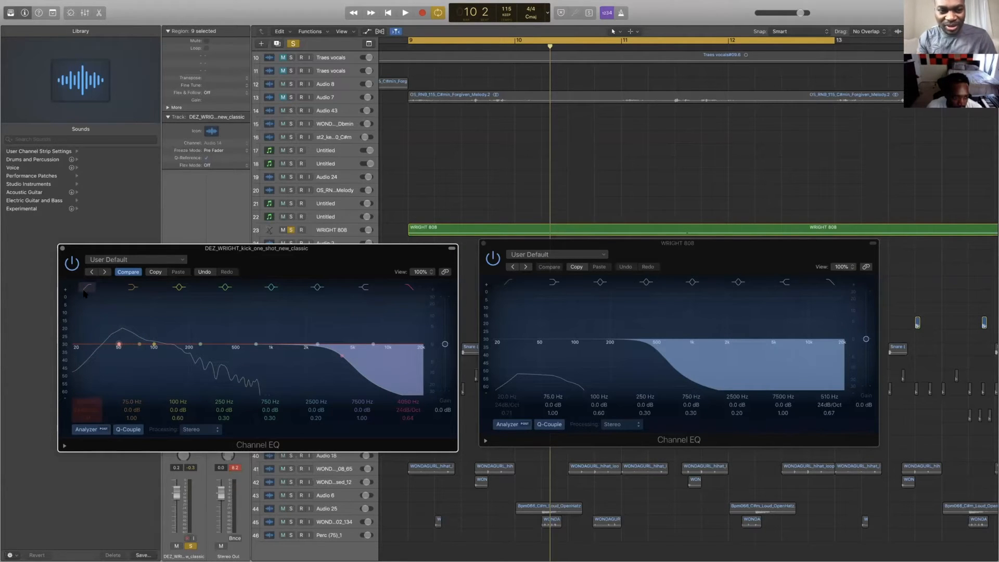
# Try a low cut at about 34.5 Hz on the WRIGHT 808's EQ and switch it off again.
pyautogui.click(508, 282)
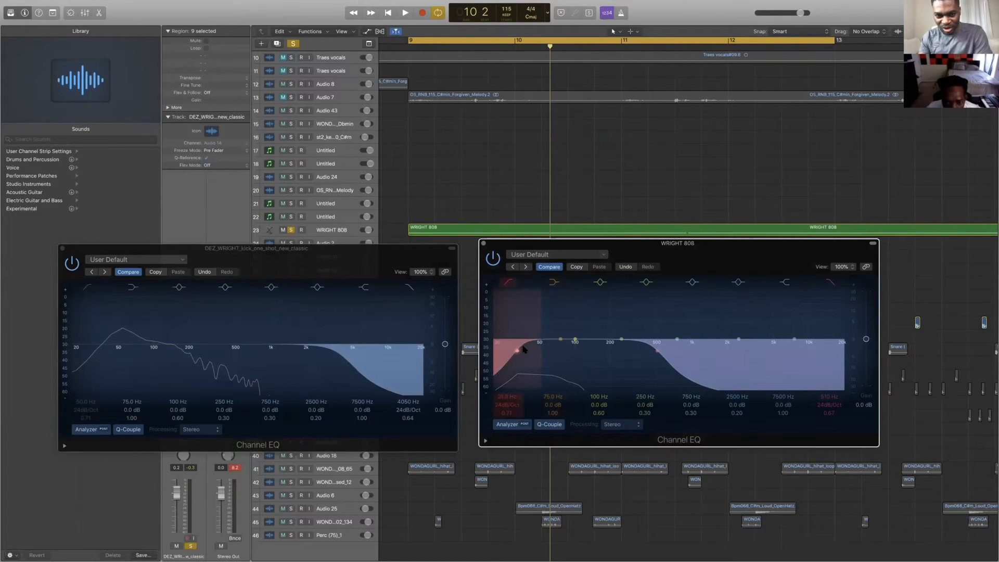
pyautogui.moveTo(524, 349); pyautogui.dragTo(527, 350)
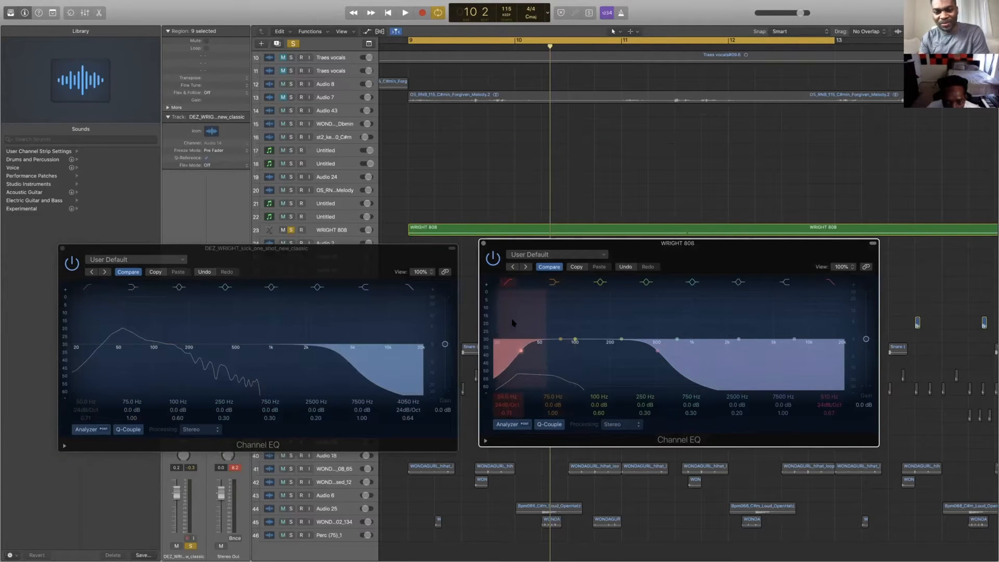
pyautogui.click(508, 283)
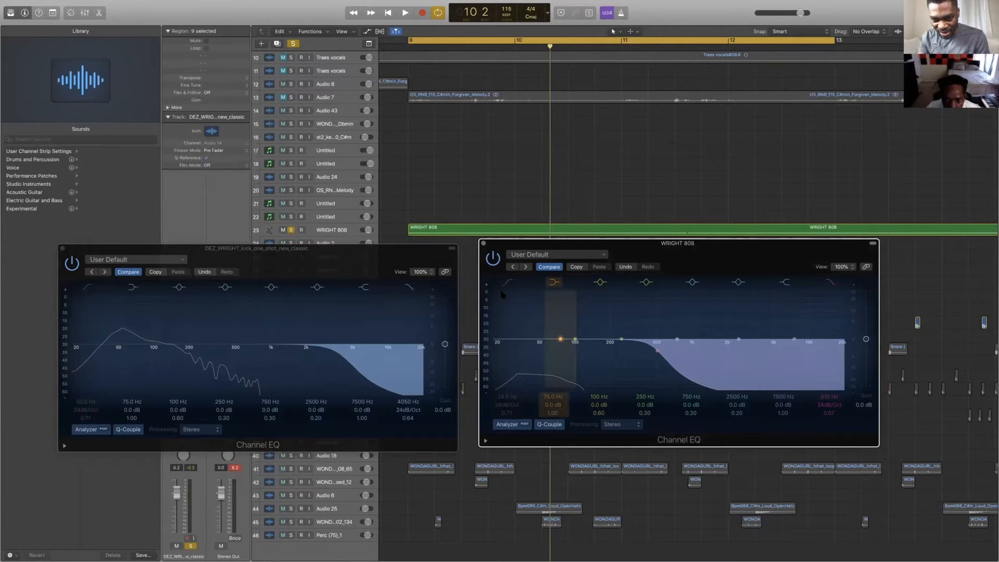
# On the WRIGHT 808's EQ, move the 75 Hz shelf to 73 Hz and the 100 Hz bell to 51 Hz at -3.0 dB.
pyautogui.moveTo(560, 339); pyautogui.dragTo(560, 341)
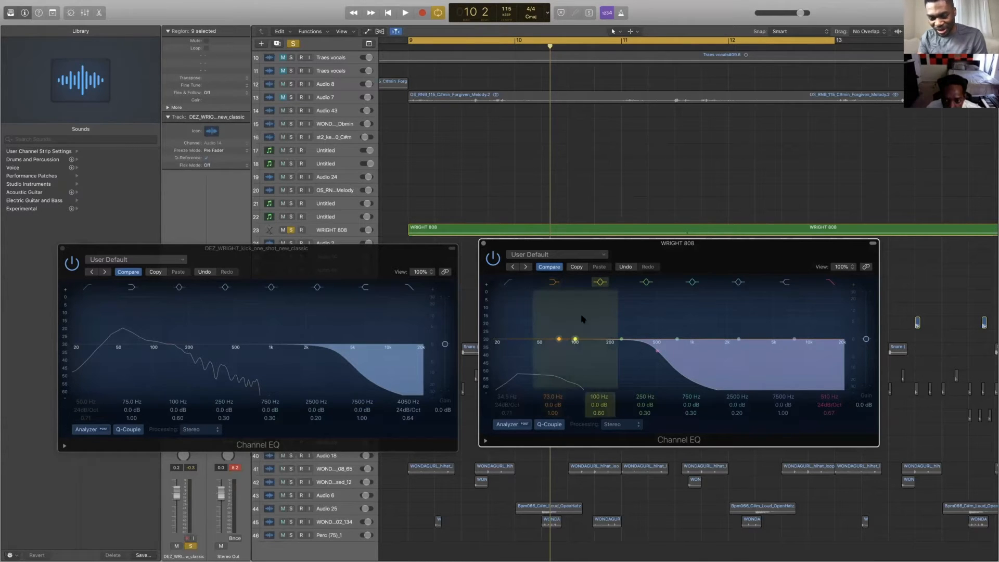
pyautogui.moveTo(575, 340); pyautogui.dragTo(540, 347)
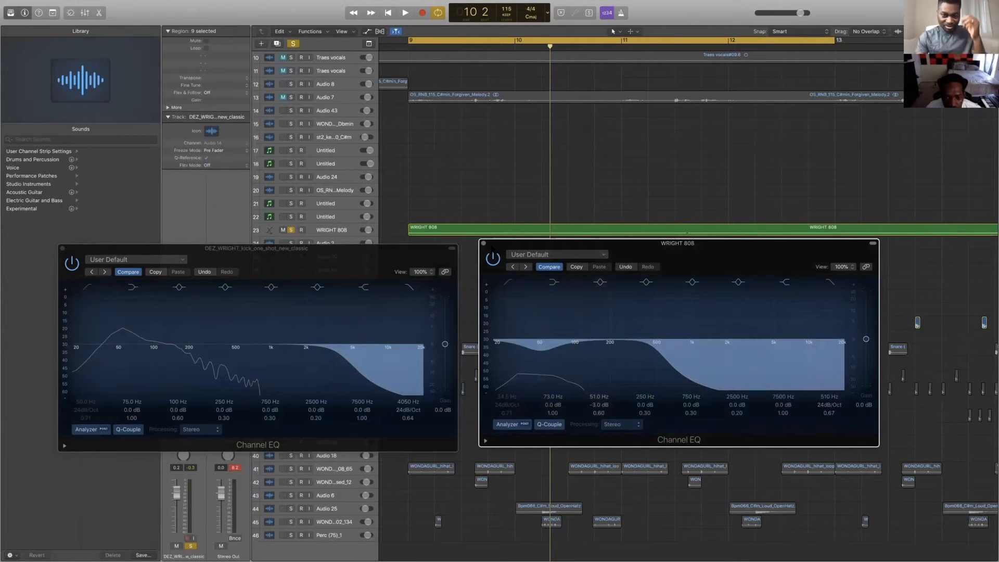
# Audition the loop with the 808's 51 Hz dip on, compare it against the original EQ setting, and restore the edited version.
pyautogui.press('space')
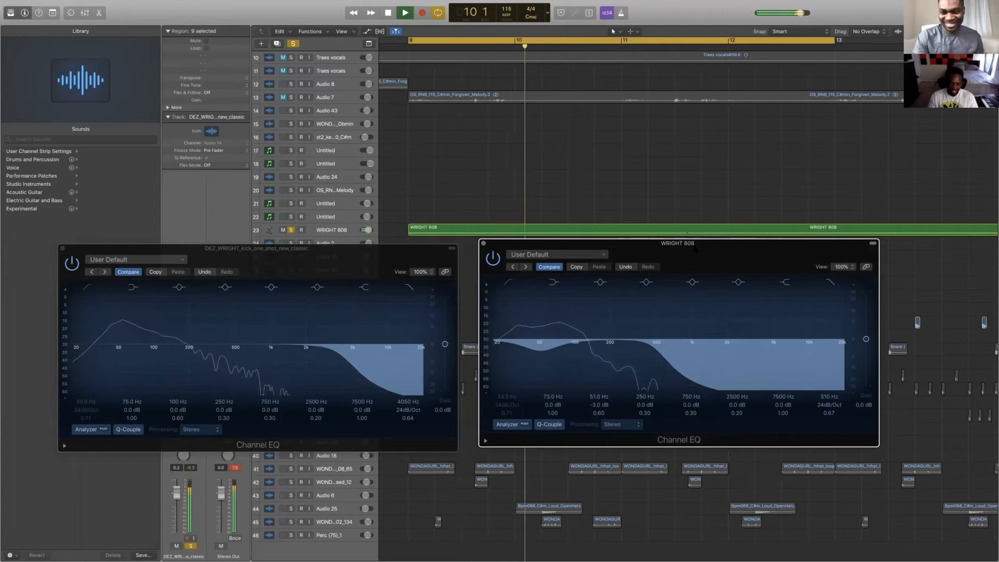
pyautogui.press('space')
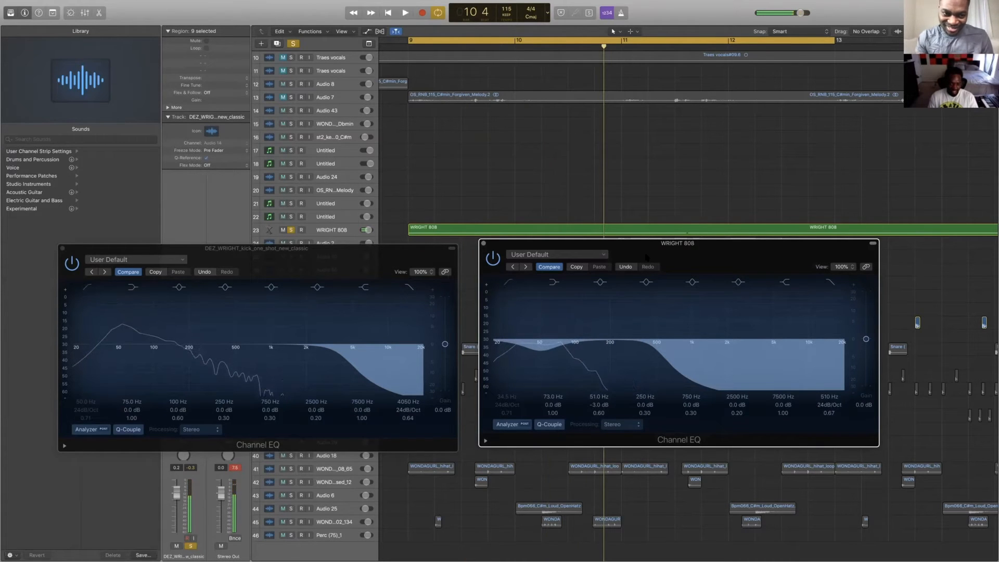
pyautogui.click(547, 267)
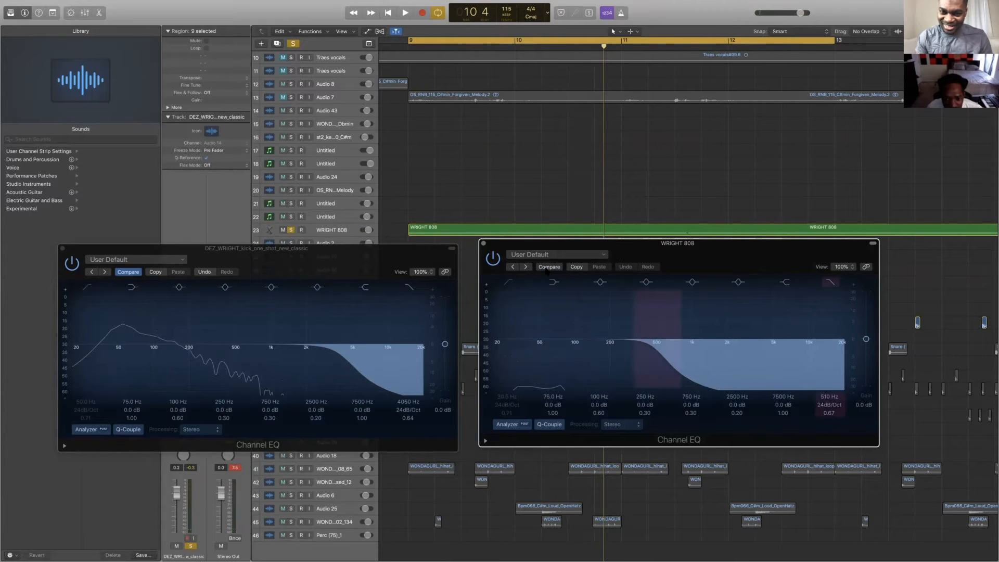
pyautogui.press('space')
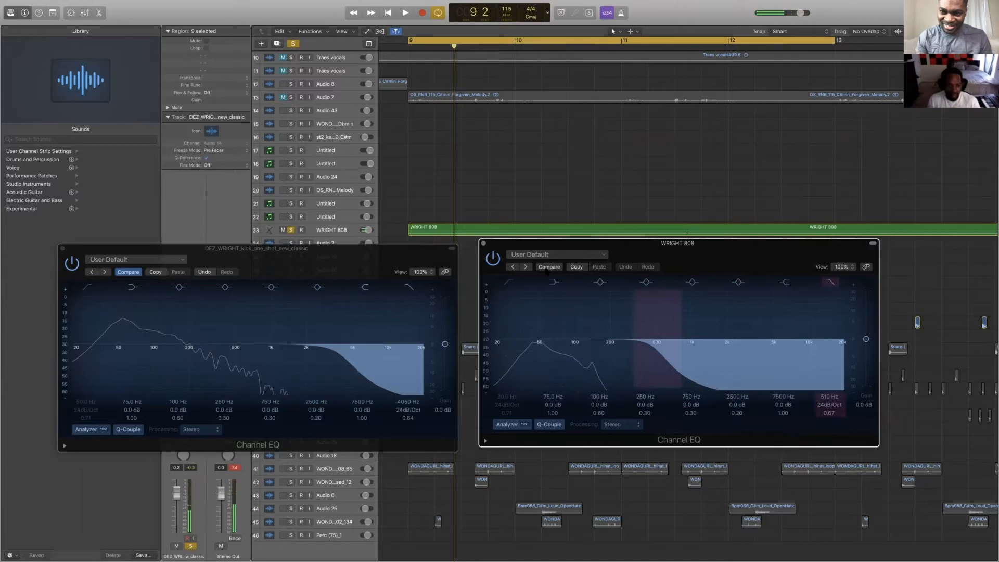
pyautogui.click(547, 268)
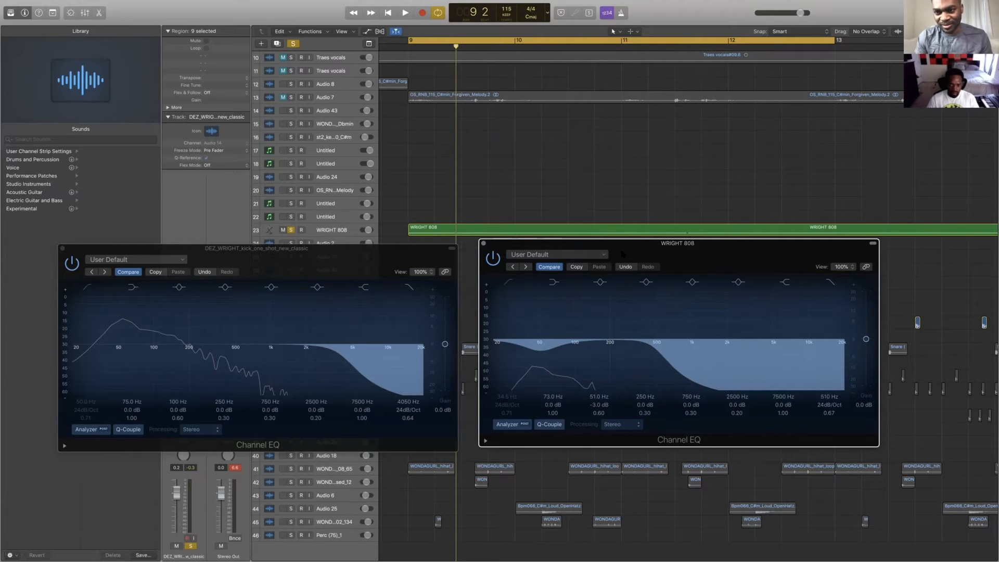
# Align the 808's EQ window level with the kick's, clear the region selection and close the kick's EQ.
pyautogui.moveTo(636, 251); pyautogui.dragTo(633, 254)
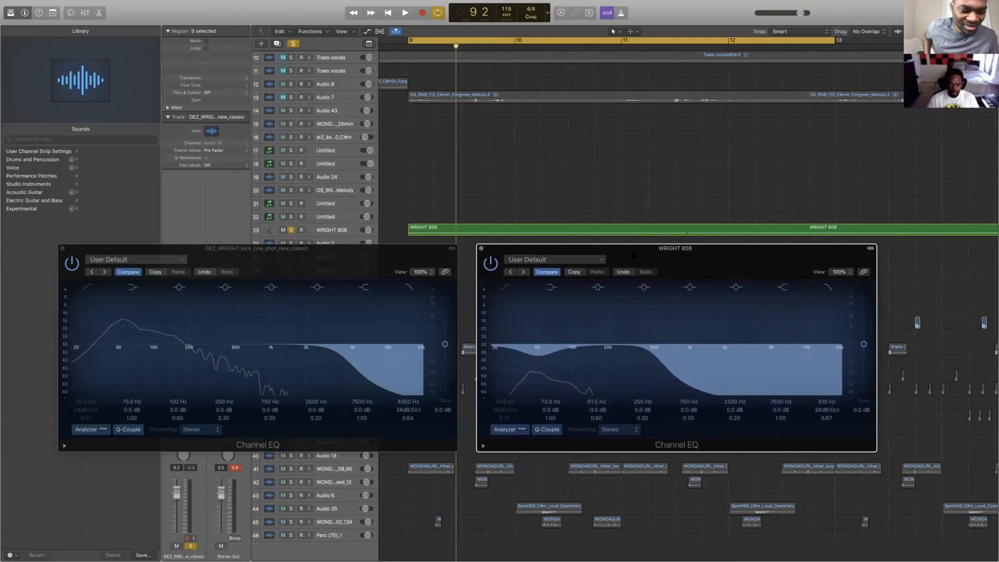
pyautogui.click(922, 258)
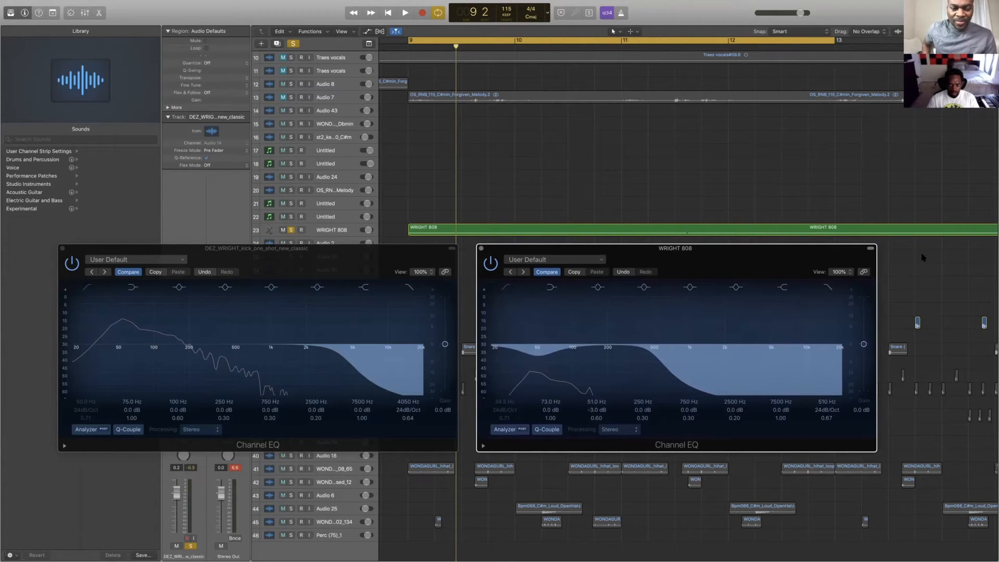
pyautogui.click(346, 255)
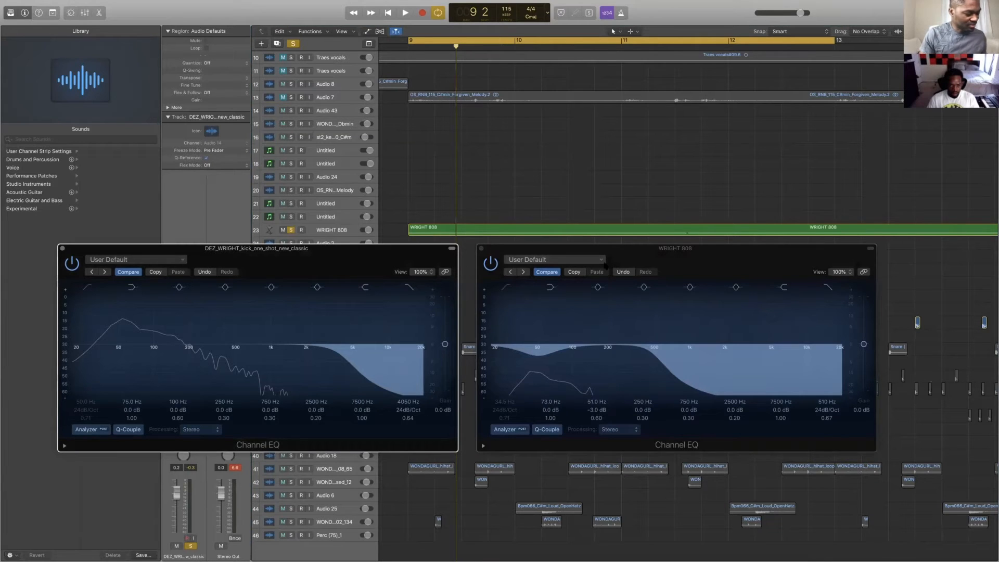
pyautogui.click(711, 268)
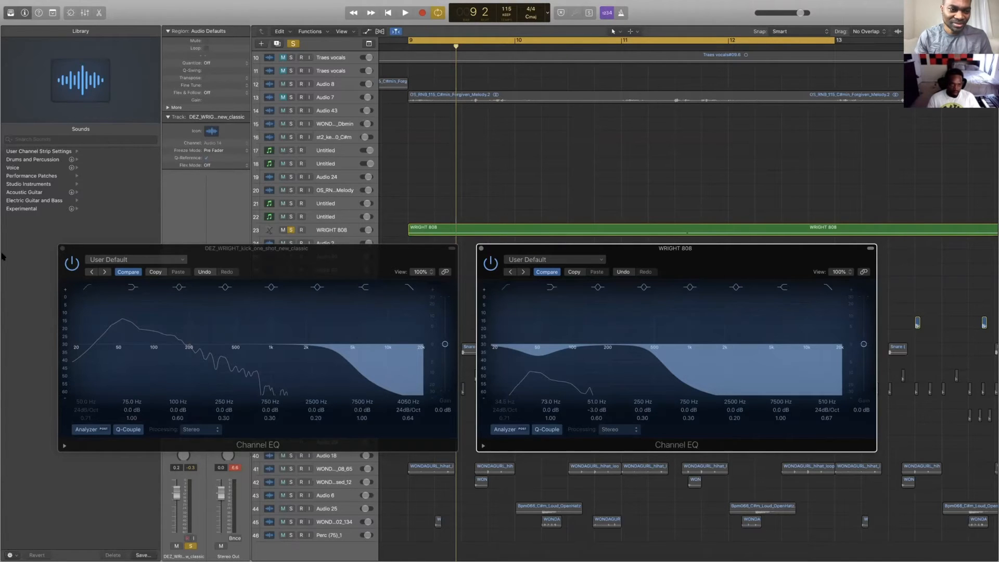
pyautogui.click(62, 248)
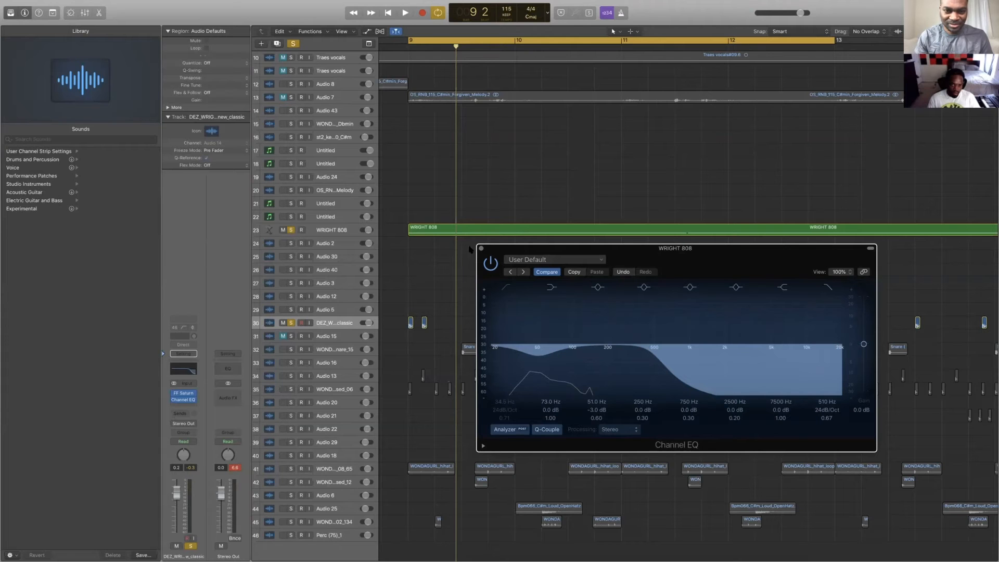
# Isolate the Audio 7 melody track by soloing it, playing from bar 9 and unsoloing the WRIGHT 808 and kick tracks.
pyautogui.scroll(5, 457, 191)
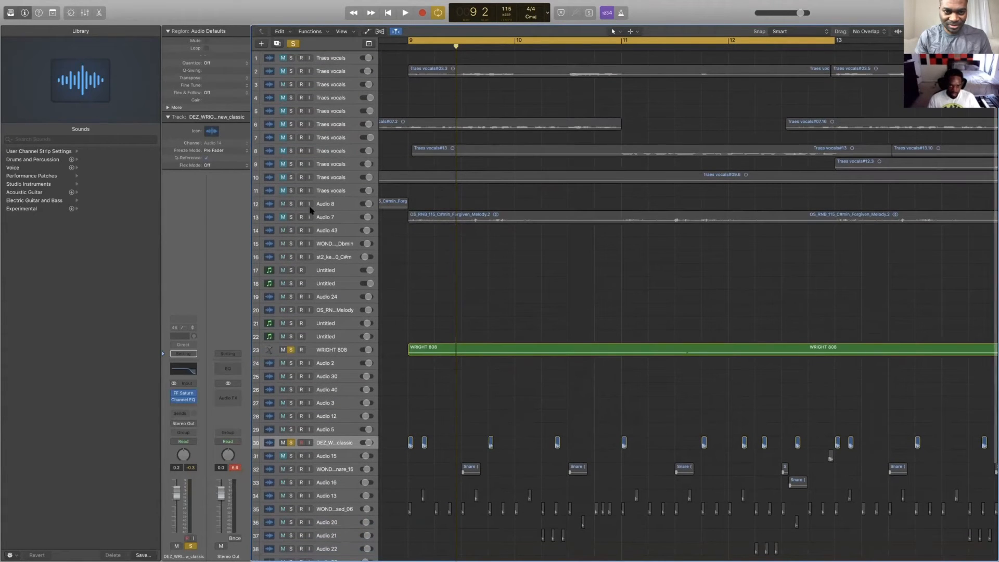
pyautogui.hscroll(-3, 312, 211)
pyautogui.click(283, 217)
pyautogui.click(326, 222)
pyautogui.press('s')
pyautogui.press('space')
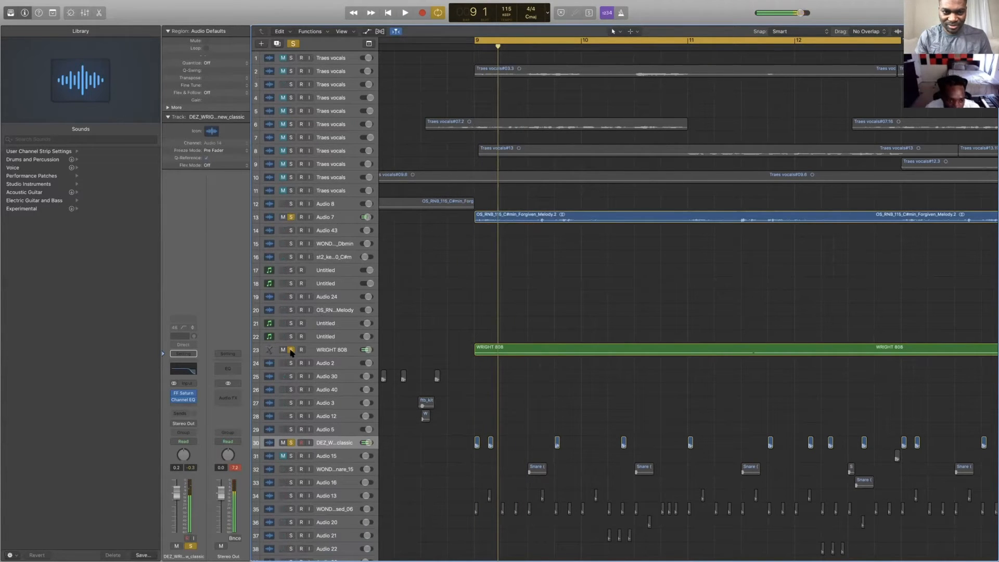
pyautogui.click(291, 349)
pyautogui.click(291, 442)
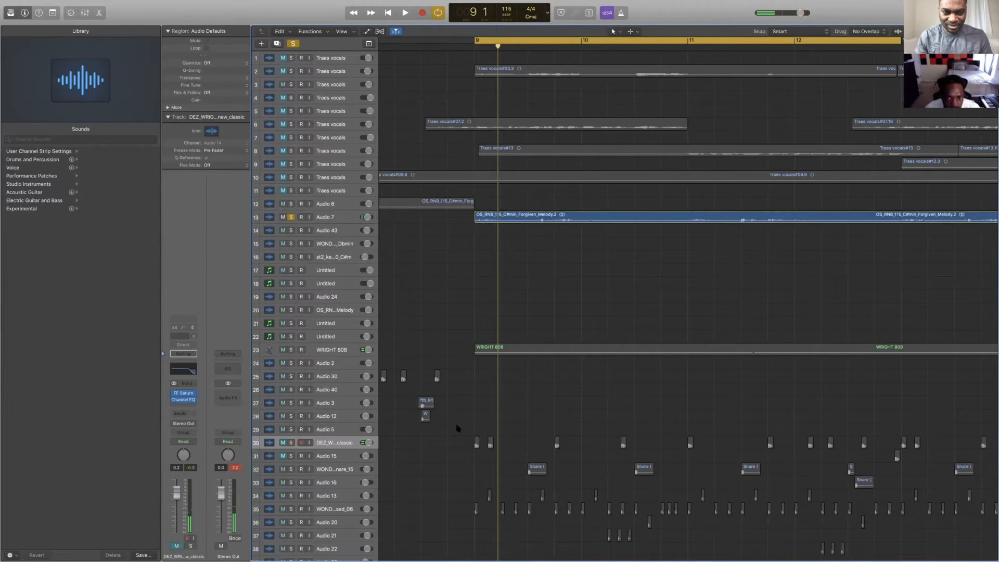
# Audition the soloed Audio 7 melody briefly and bypass the OTT and FF Saturn plug-ins on its channel.
pyautogui.press('space')
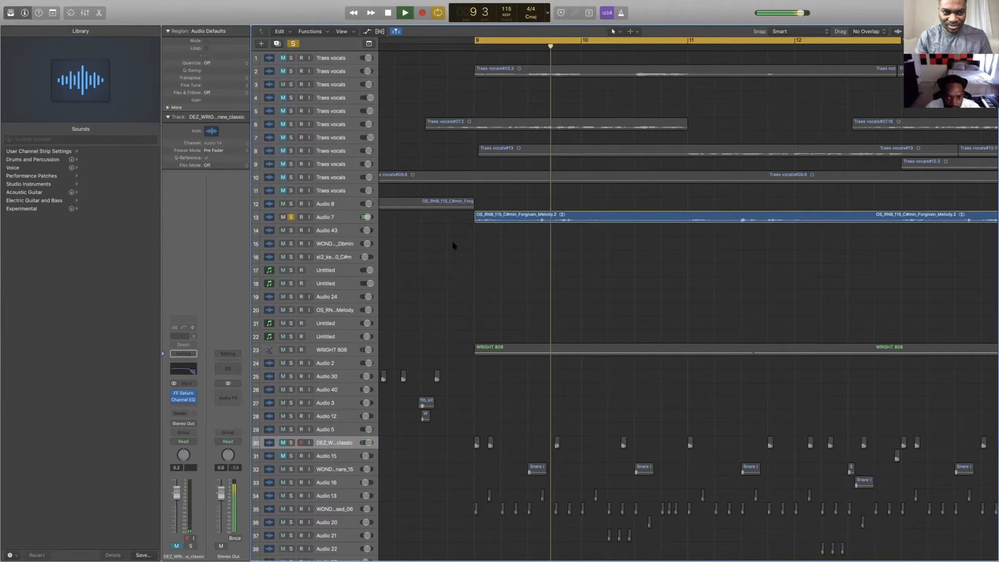
pyautogui.press('space')
pyautogui.click(331, 217)
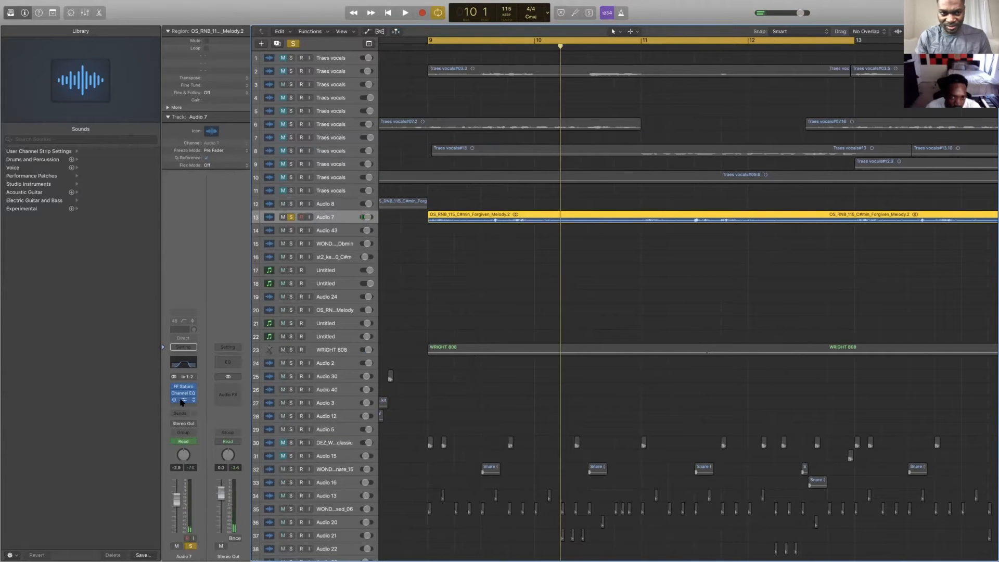
pyautogui.click(179, 402)
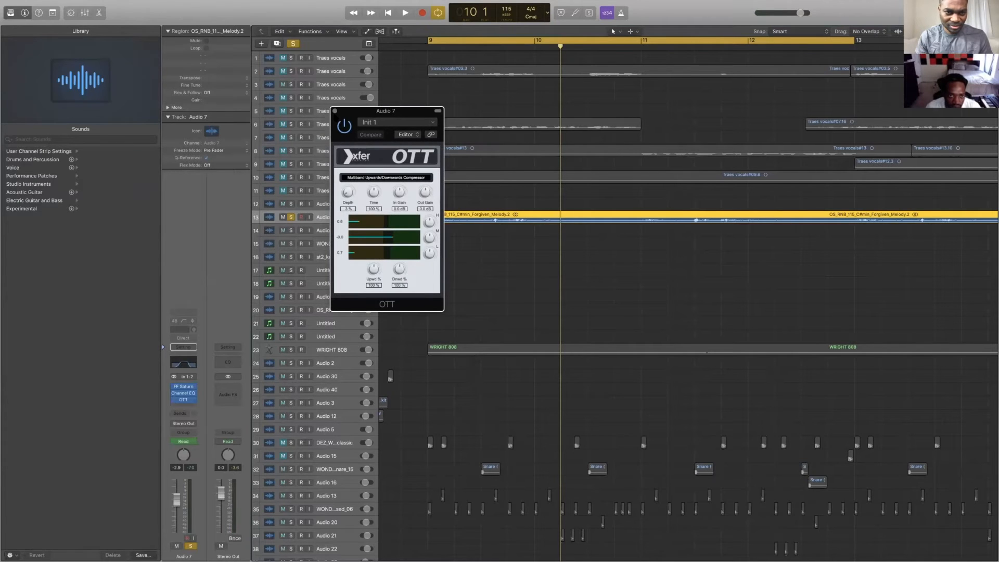
pyautogui.click(343, 127)
pyautogui.click(174, 387)
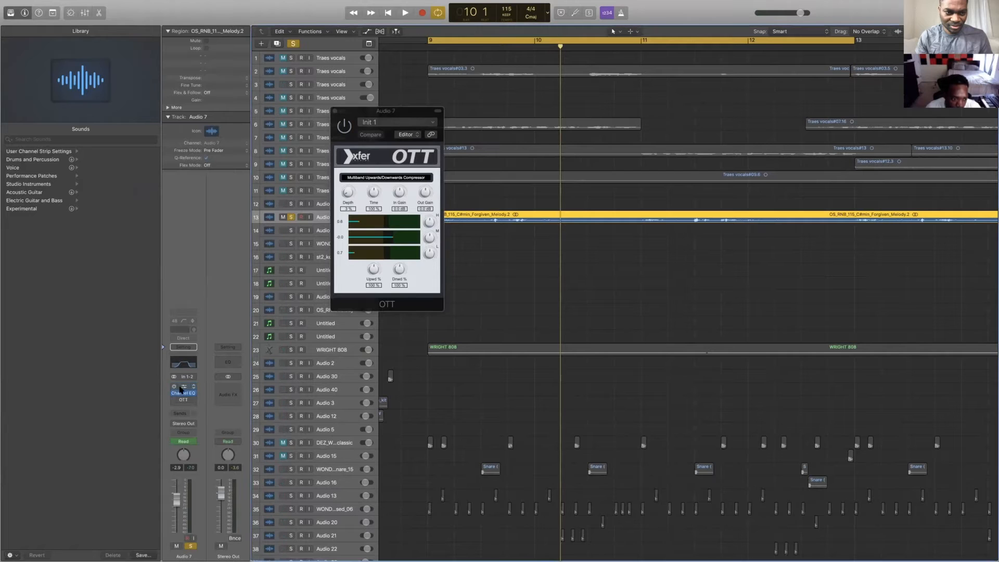
# Play the Audio 7 melody with its Channel EQ open to examine how its low and high cuts shape the spectrum.
pyautogui.press('space')
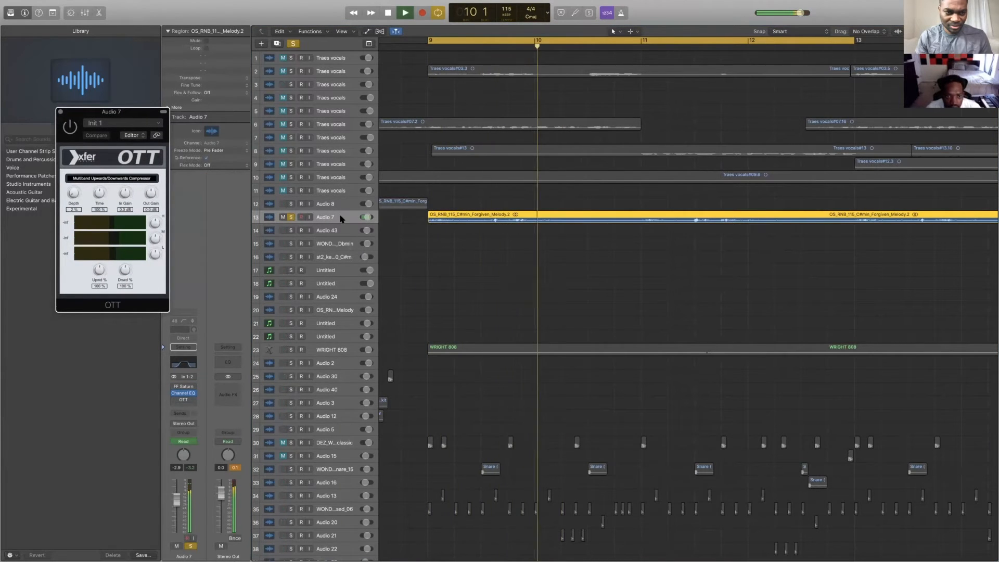
pyautogui.click(190, 363)
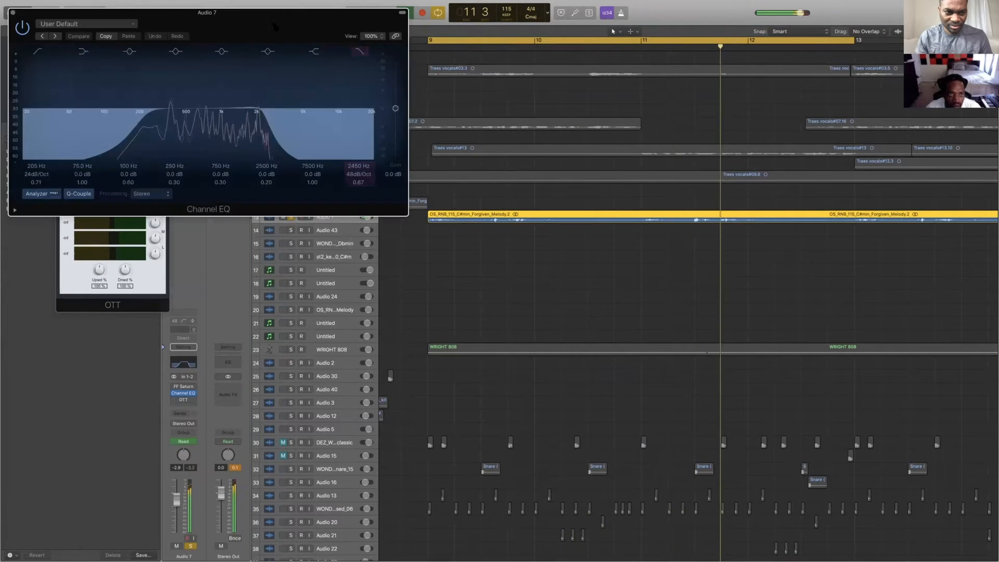
pyautogui.moveTo(277, 16); pyautogui.dragTo(608, 287)
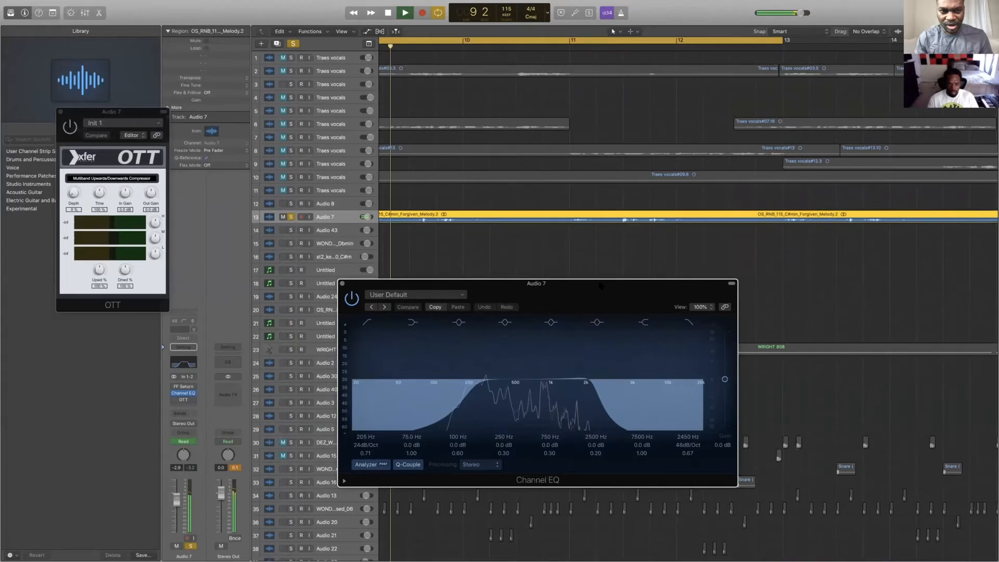
pyautogui.press('space')
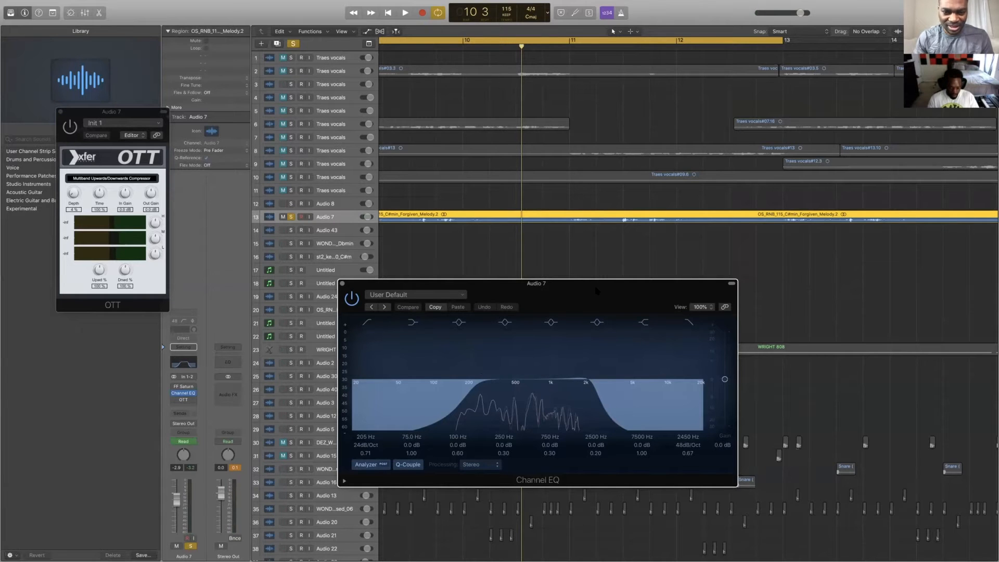
pyautogui.press('super+Left')
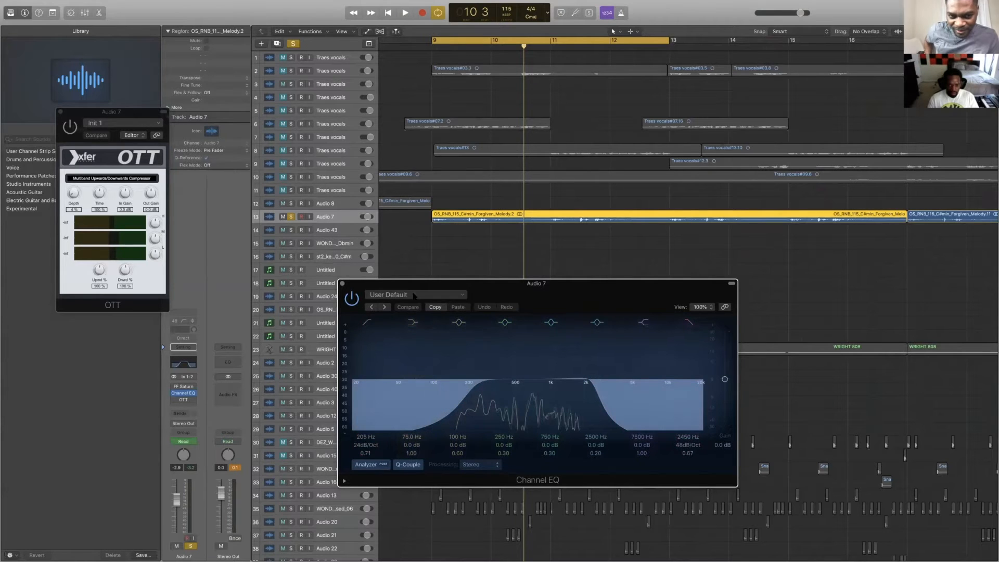
# Bypass the Audio 7 Channel EQ and re-enable it to compare the curve off and on.
pyautogui.moveTo(524, 289); pyautogui.dragTo(522, 256)
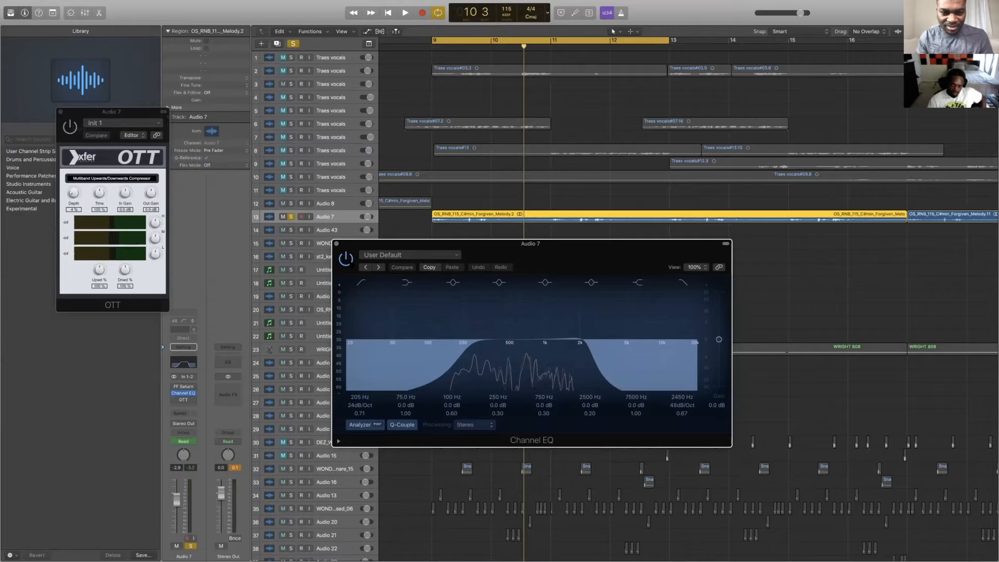
pyautogui.click(349, 262)
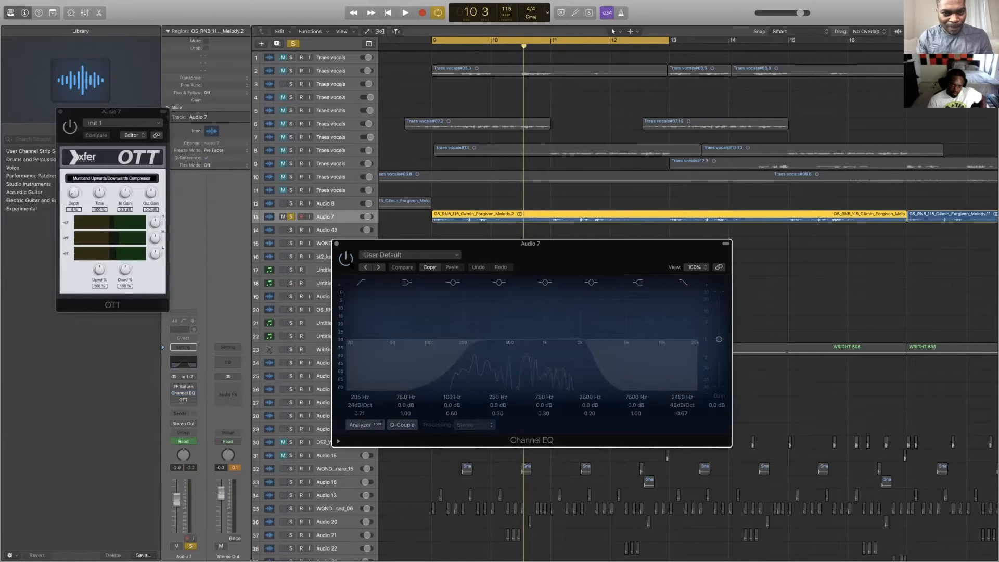
pyautogui.click(346, 259)
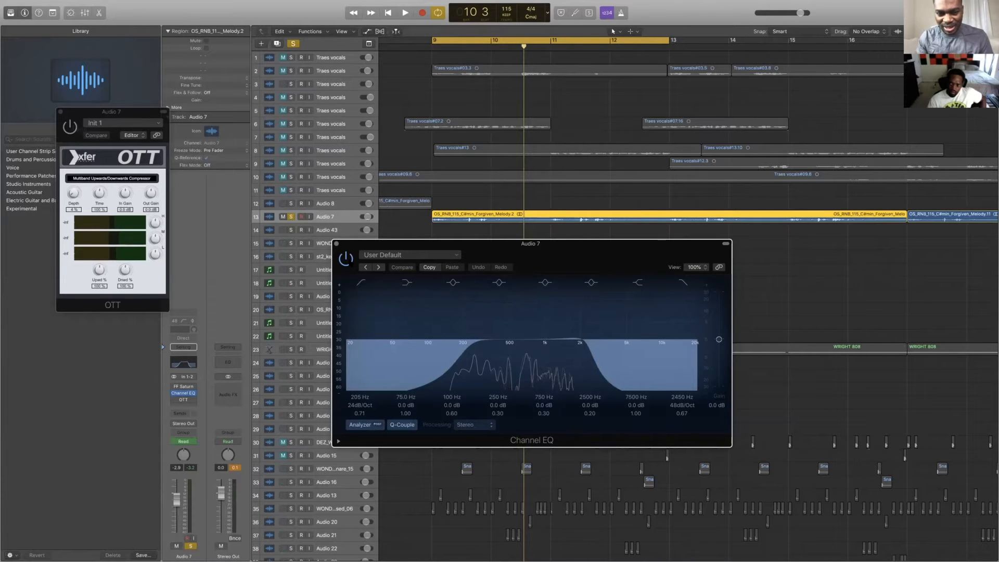
# Solo the WONDAGURL_snare_15 track alongside the Audio 7 melody and audition both with the melody's EQ in view.
pyautogui.moveTo(586, 251); pyautogui.dragTo(855, 237)
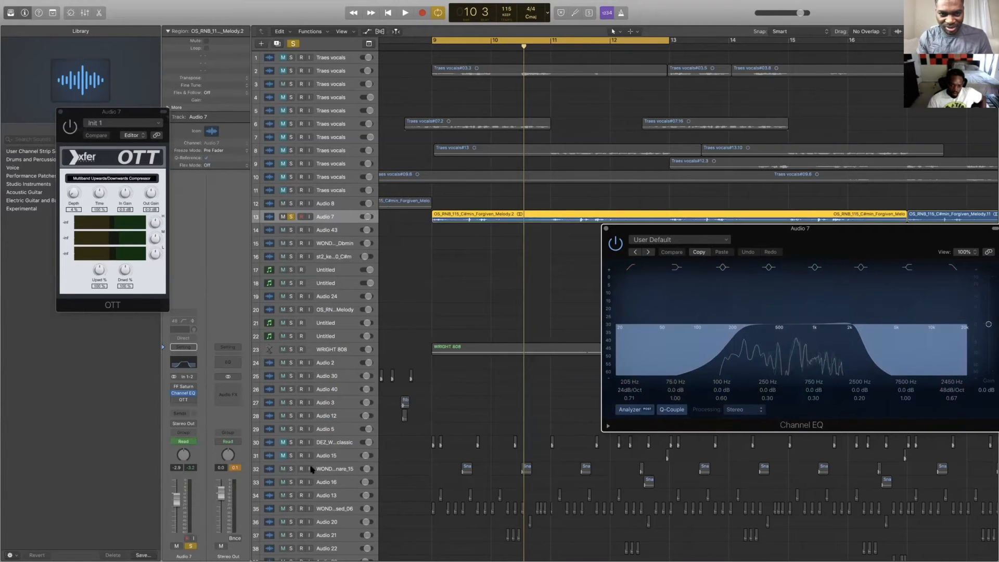
pyautogui.click(288, 469)
pyautogui.click(291, 468)
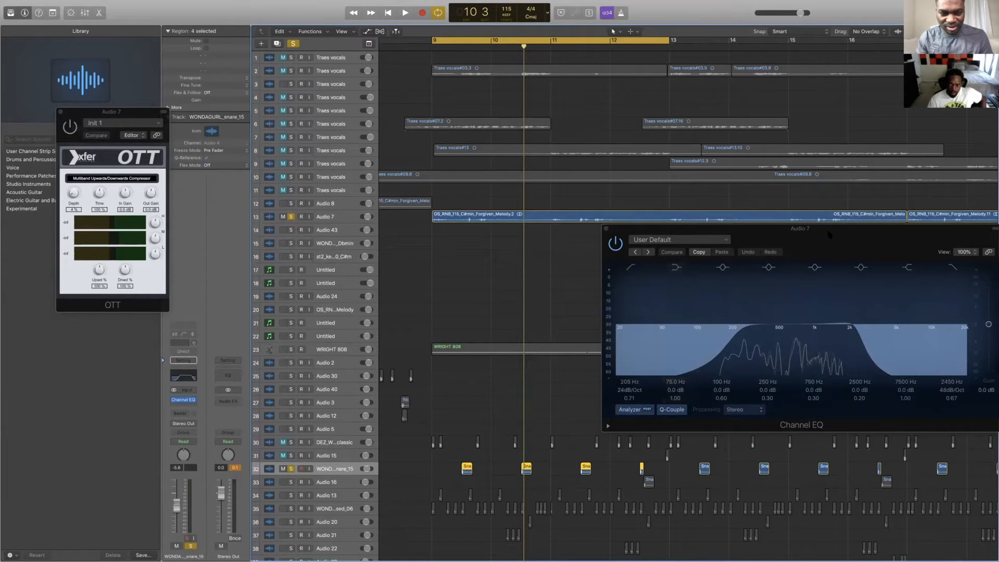
pyautogui.moveTo(699, 251); pyautogui.dragTo(650, 249)
pyautogui.moveTo(825, 253); pyautogui.dragTo(526, 259)
pyautogui.press('space')
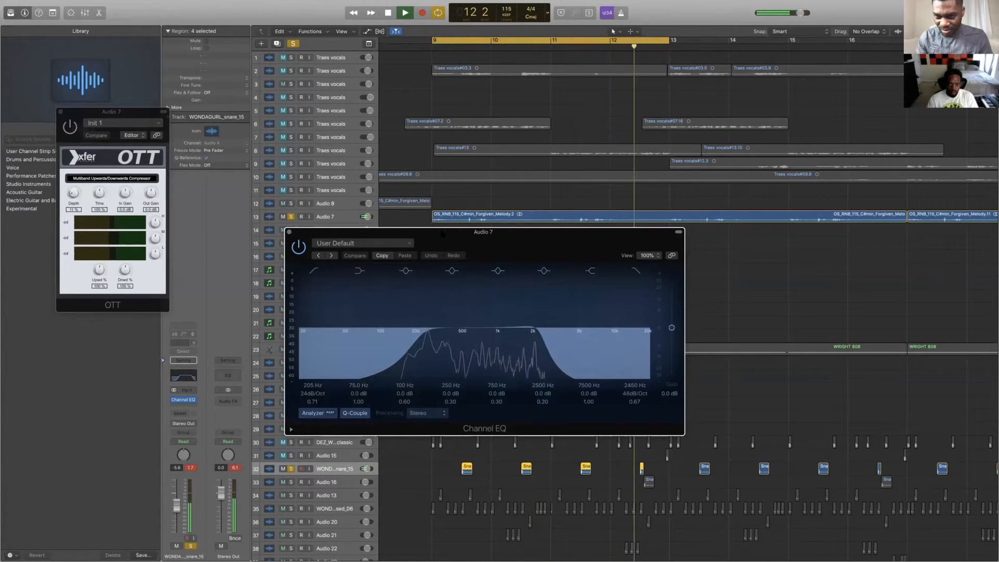
pyautogui.press('space')
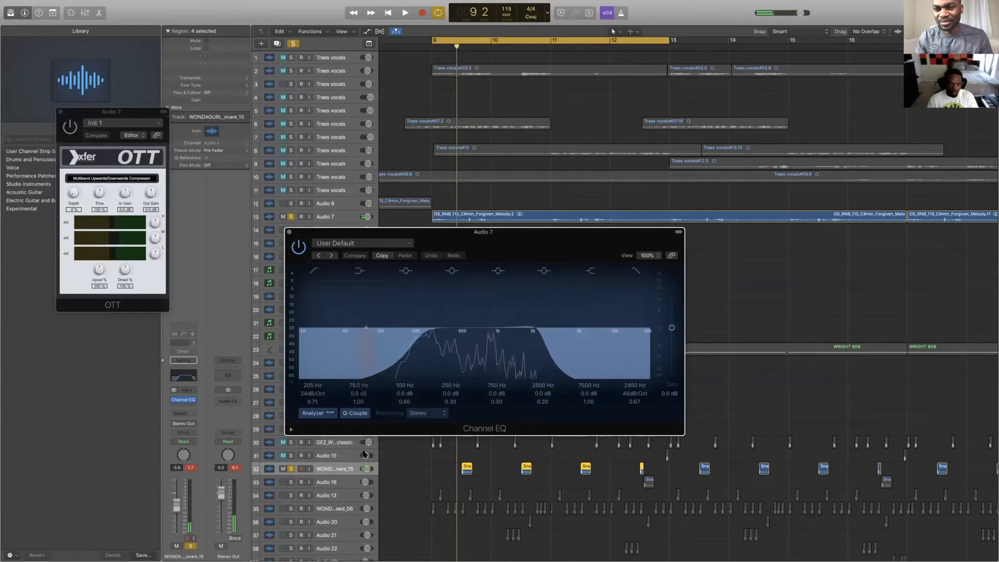
# Open the snare track's Channel EQ and arrange it side by side with the Audio 7 melody's EQ.
pyautogui.moveTo(441, 237); pyautogui.dragTo(595, 208)
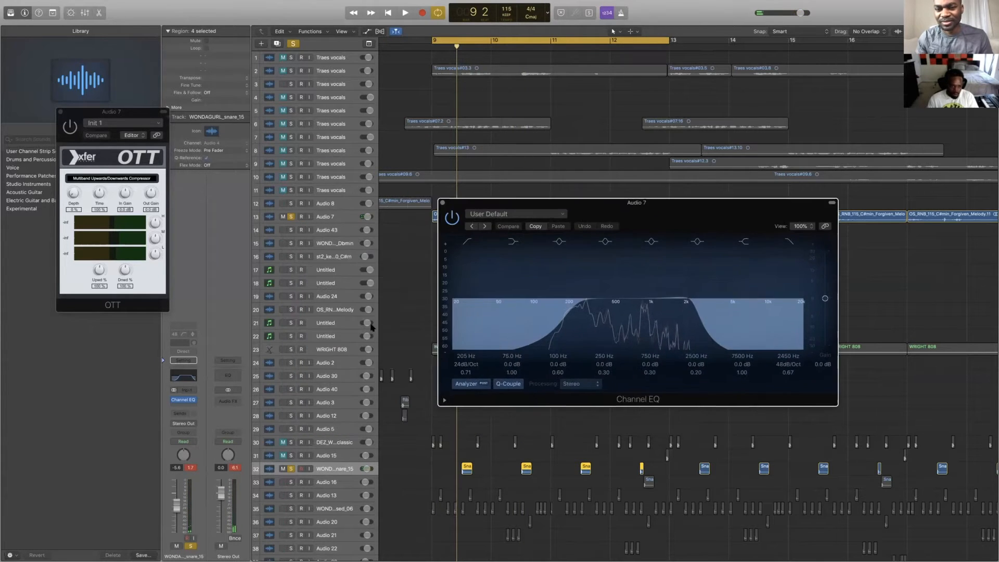
pyautogui.click(183, 375)
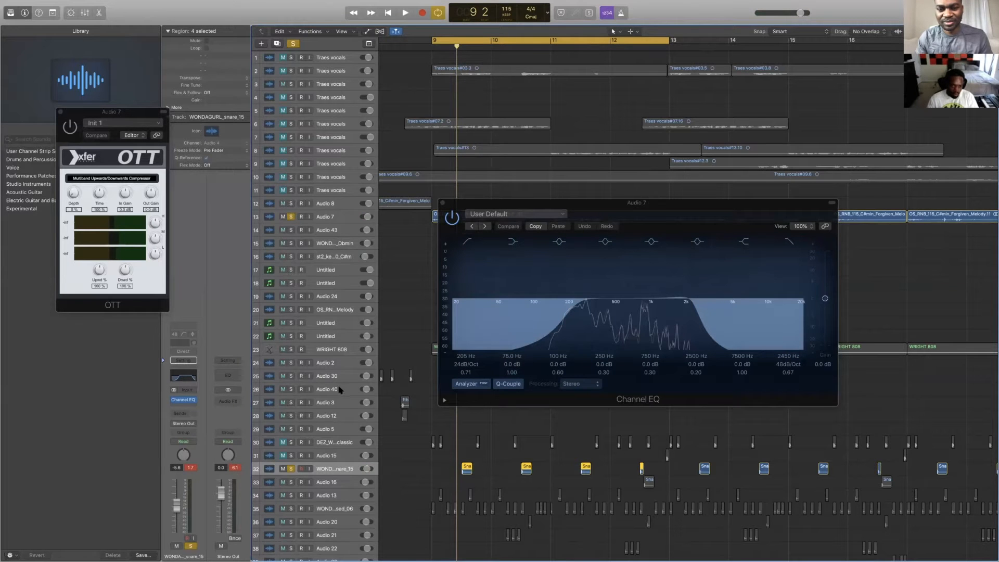
pyautogui.moveTo(314, 408); pyautogui.dragTo(339, 357)
pyautogui.moveTo(690, 212); pyautogui.dragTo(816, 222)
pyautogui.moveTo(314, 369); pyautogui.dragTo(435, 223)
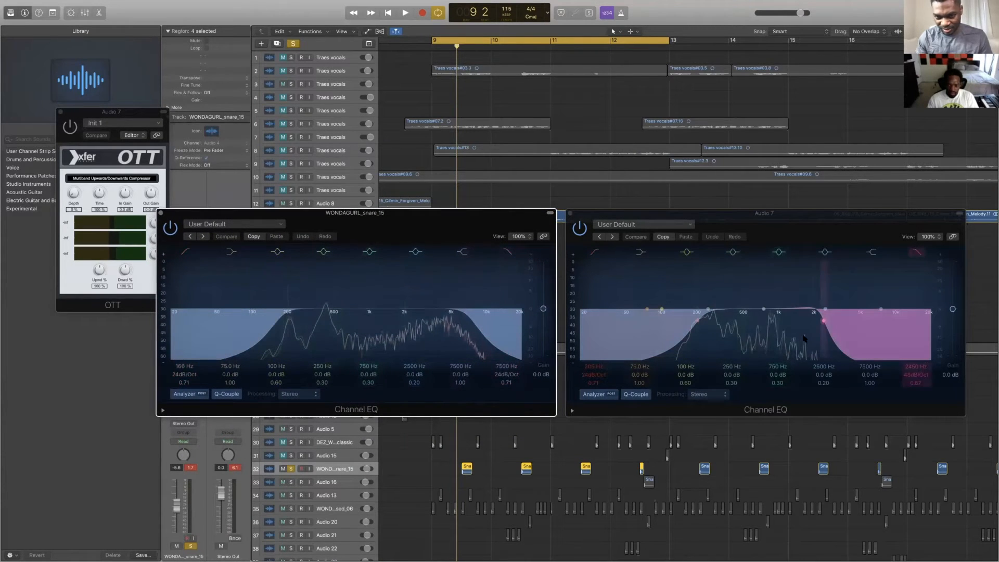
# Play the loop to compare the snare and melody spectra, and close both Channel EQ windows.
pyautogui.press('space')
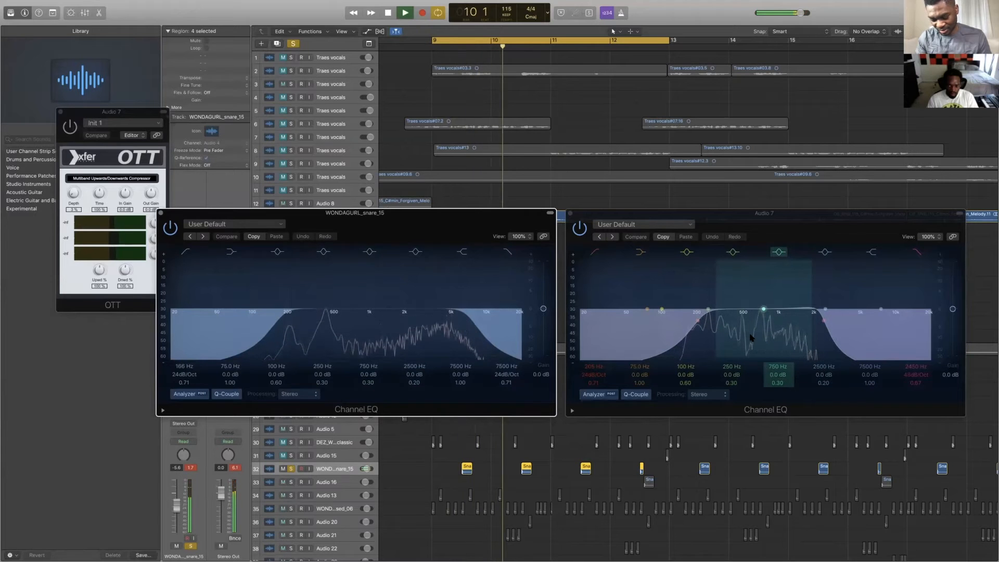
pyautogui.press('space')
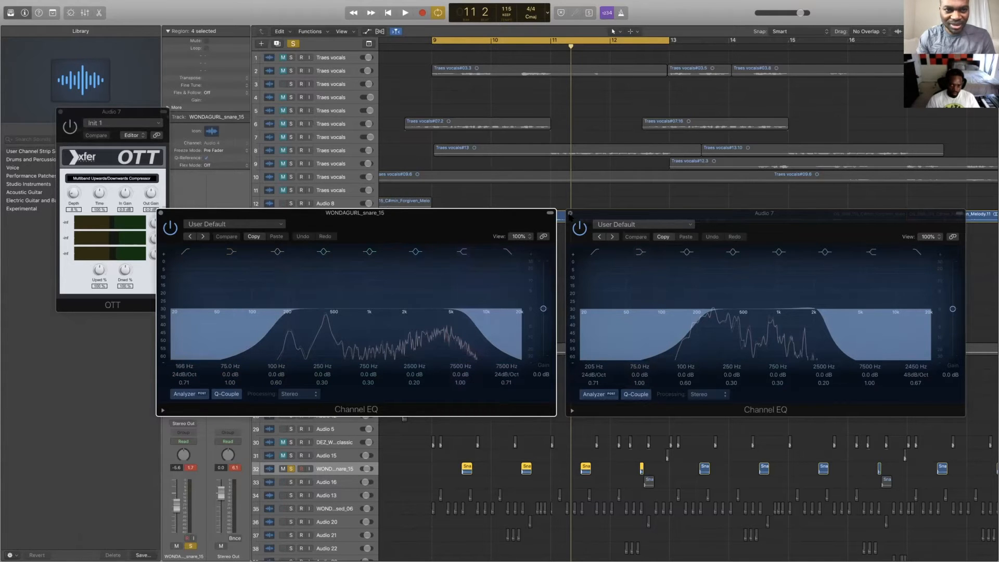
pyautogui.click(569, 214)
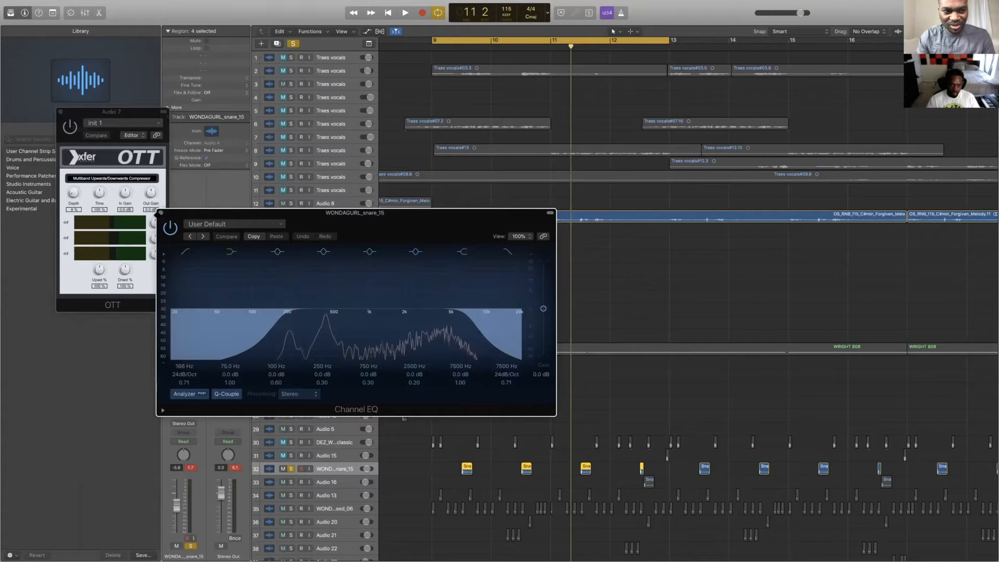
pyautogui.click(161, 213)
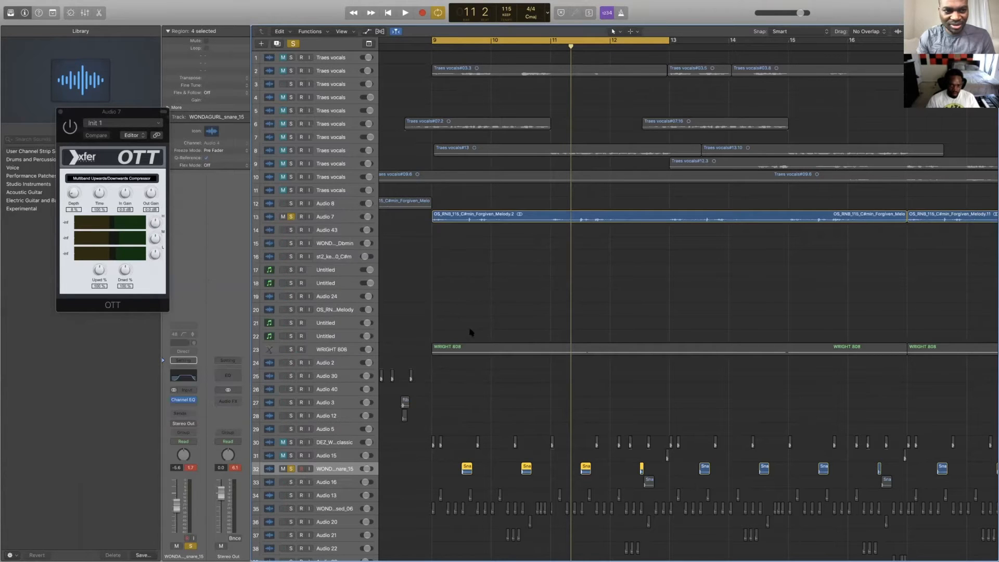
# Unsolo the Audio 7 melody and set the cycle range to bars 33 to 41.
pyautogui.scroll(-5, 546, 295)
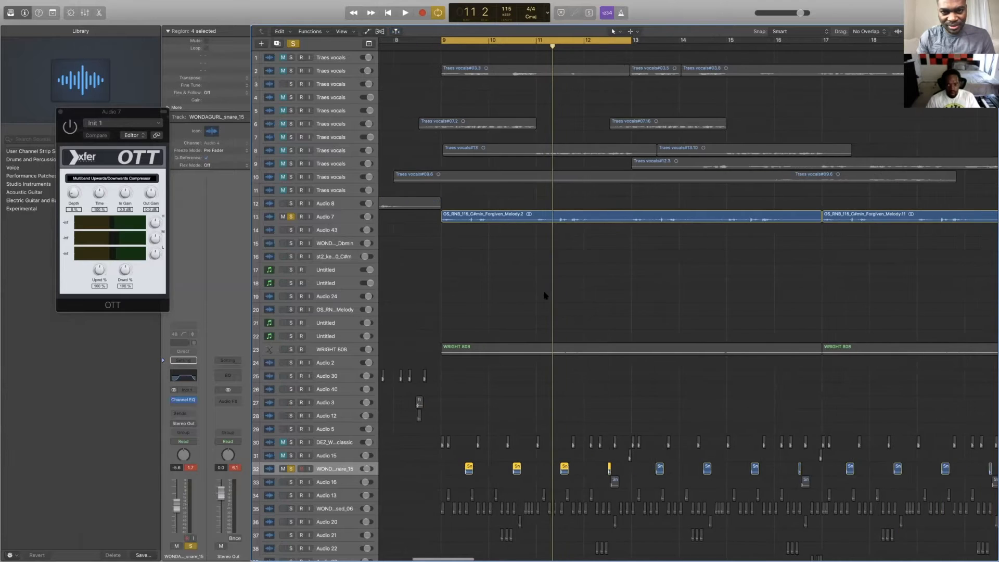
pyautogui.click(291, 217)
pyautogui.hscroll(5, 447, 221)
pyautogui.scroll(-3, 446, 222)
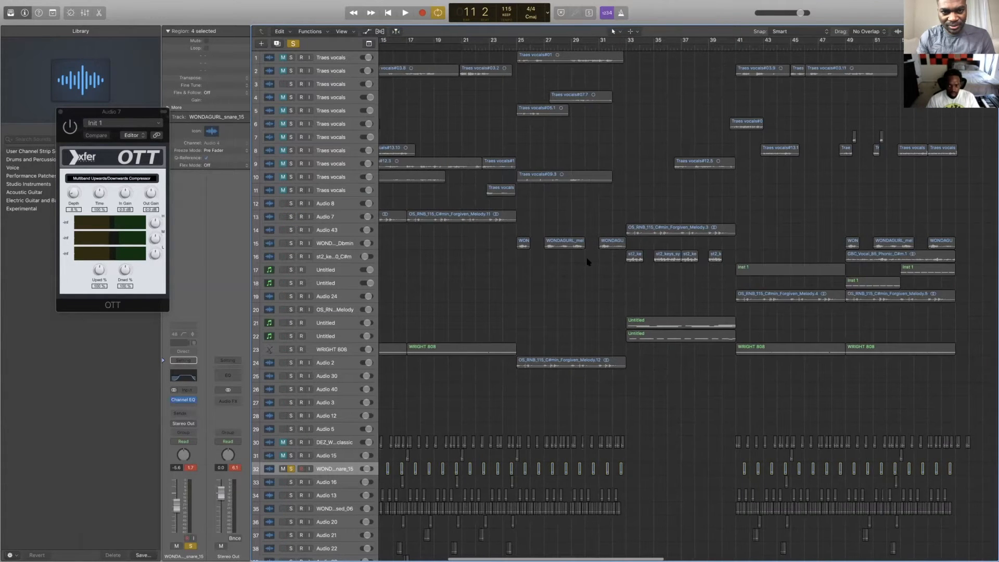
pyautogui.scroll(-3, 588, 257)
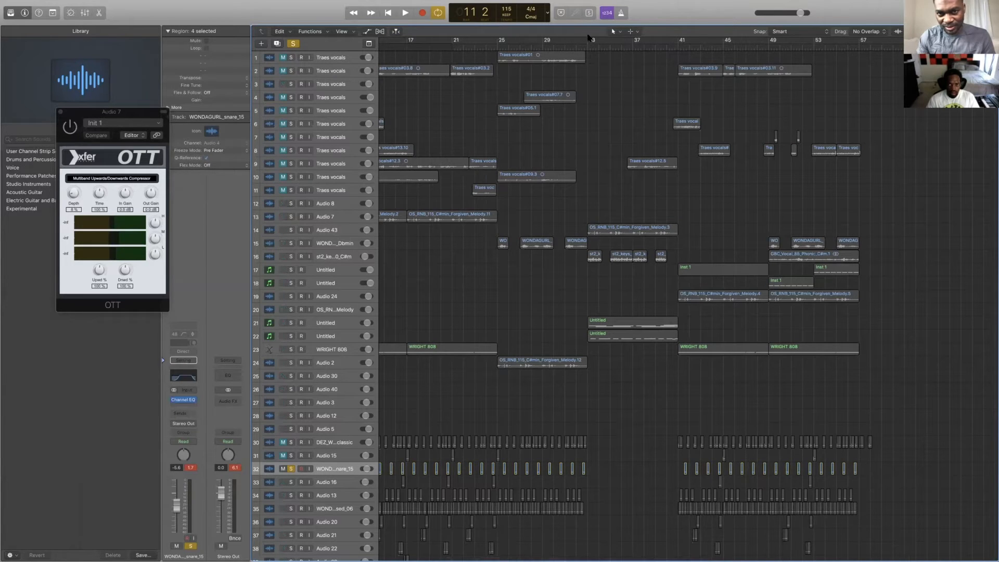
pyautogui.moveTo(590, 41); pyautogui.dragTo(678, 53)
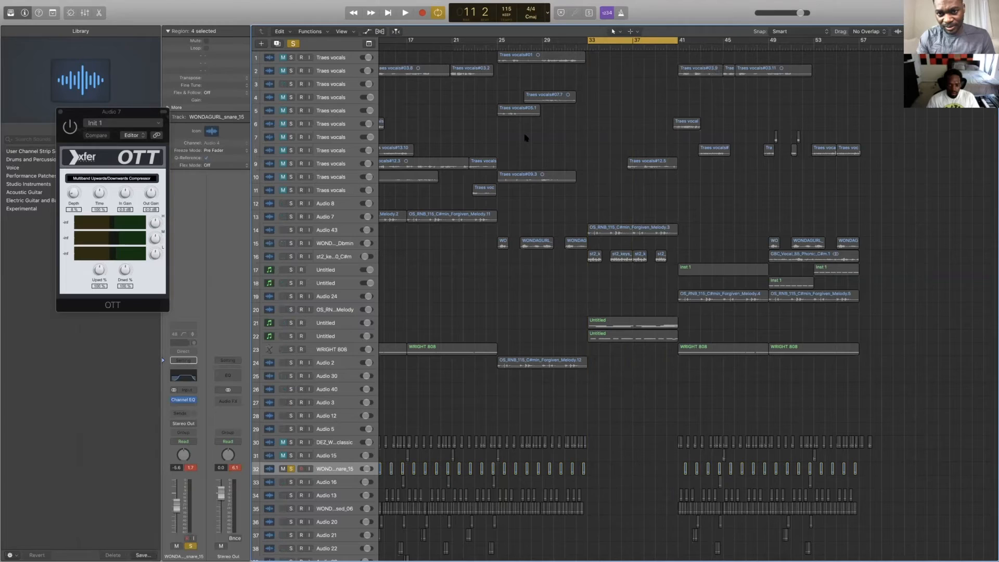
# Solo the two Untitled instrument tracks 21 and 22, the st2 keys track 16 and Audio 43.
pyautogui.click(292, 323)
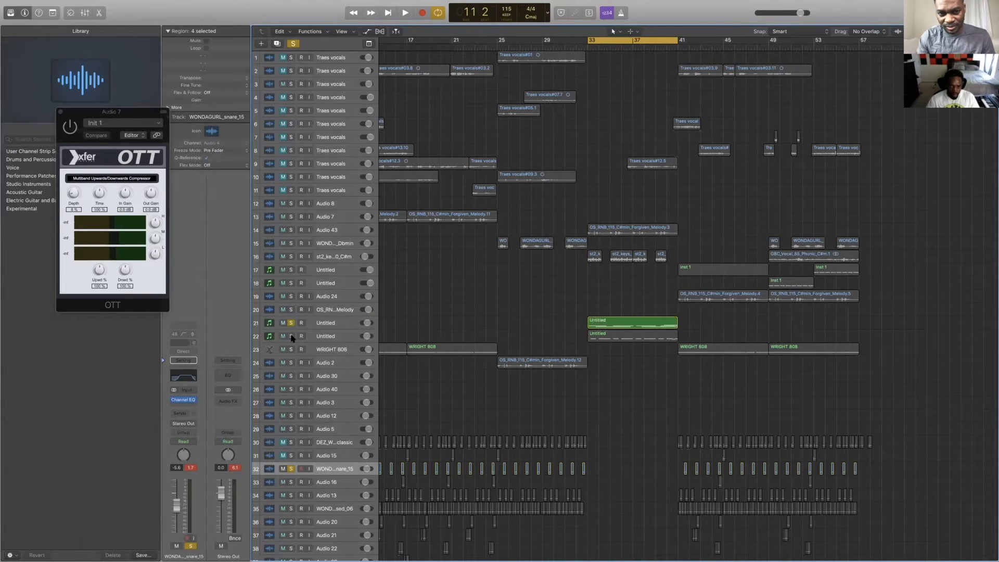
pyautogui.click(291, 336)
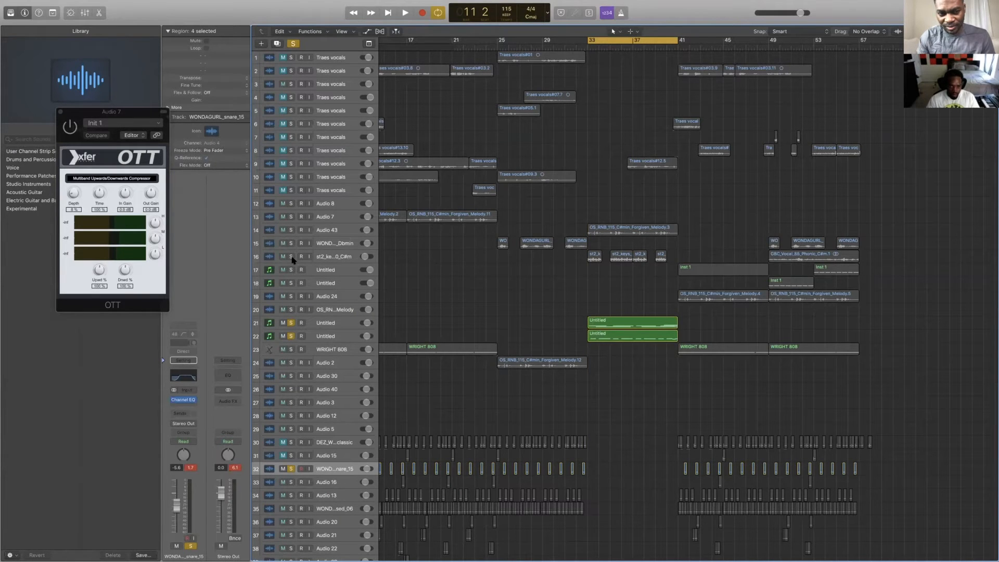
pyautogui.click(291, 256)
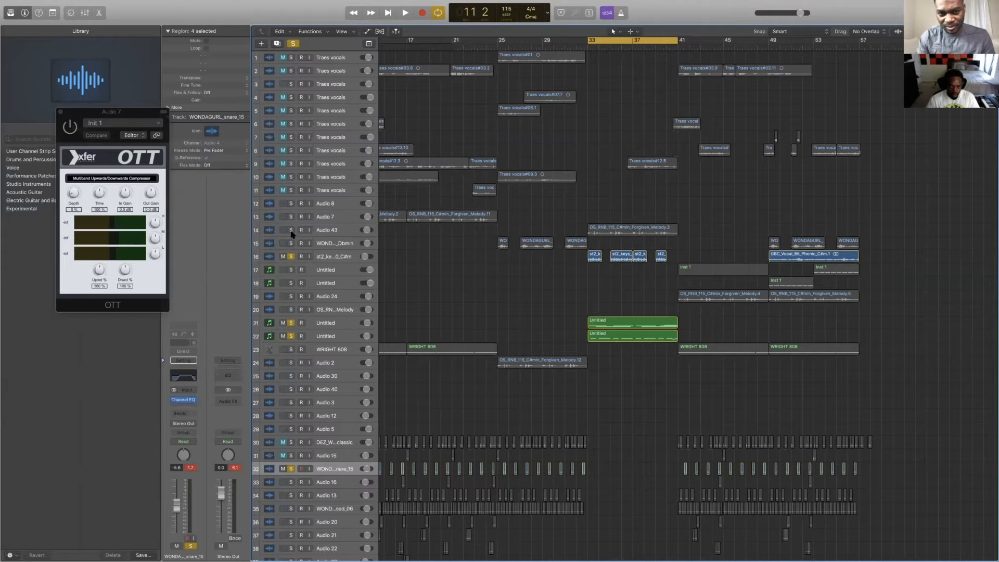
pyautogui.click(291, 230)
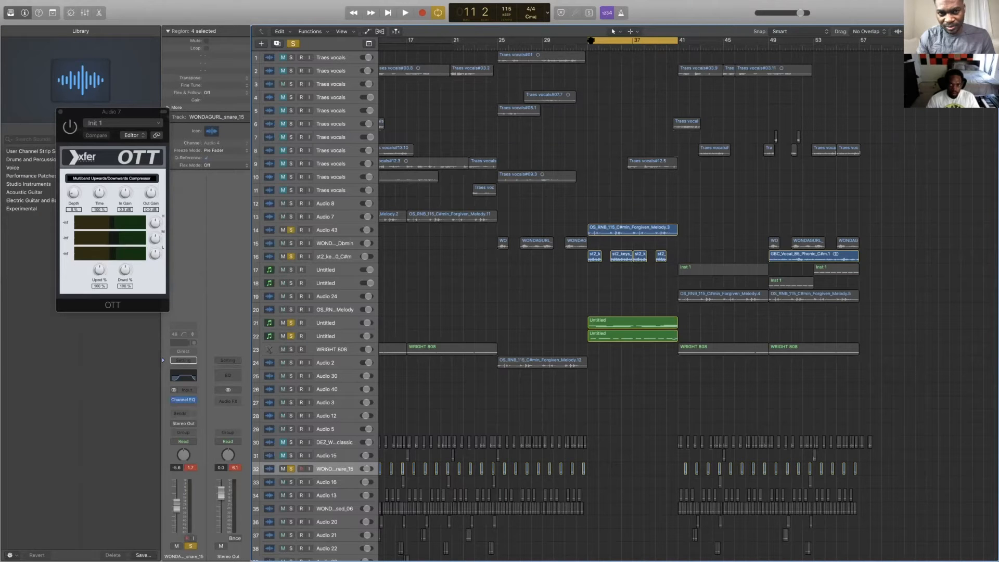
# Extend the cycle range back to bar 25 and solo Audio 2 and the WONDAGURL melody track 15.
pyautogui.moveTo(590, 40); pyautogui.dragTo(498, 41)
pyautogui.click(291, 362)
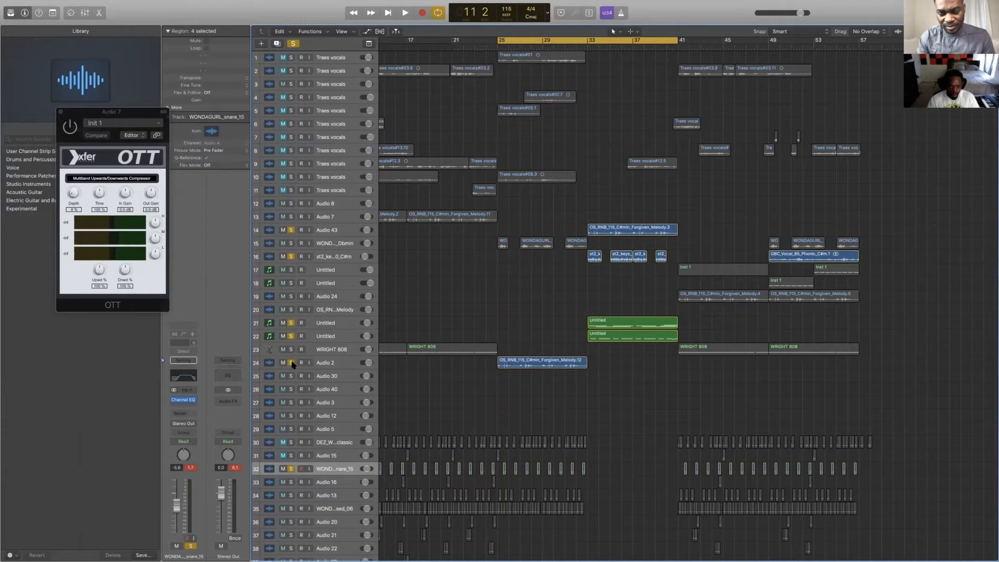
pyautogui.click(291, 243)
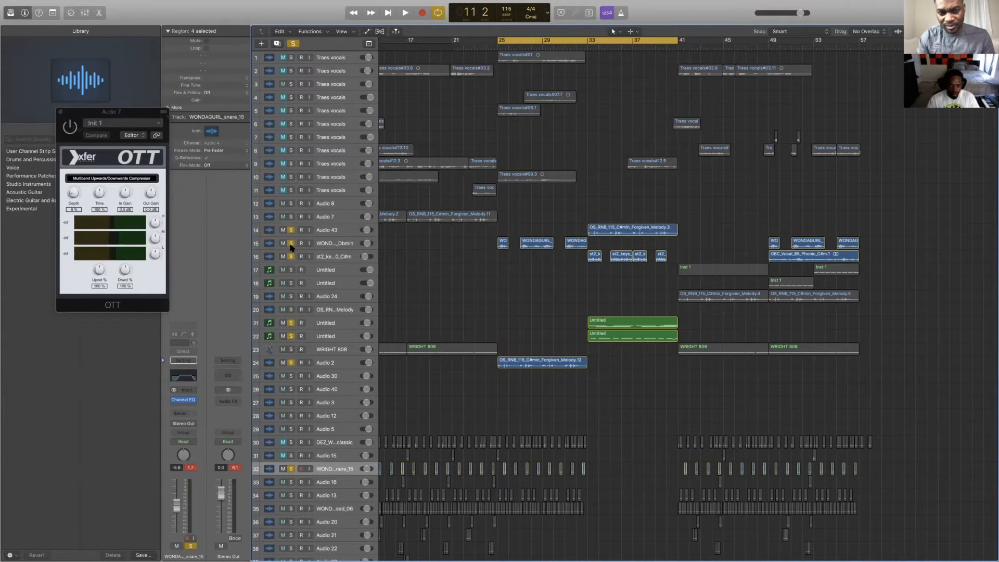
# Play the soloed melodic parts from bar 25 and unsolo the WONDAGURL_snare_15 track.
pyautogui.press('space')
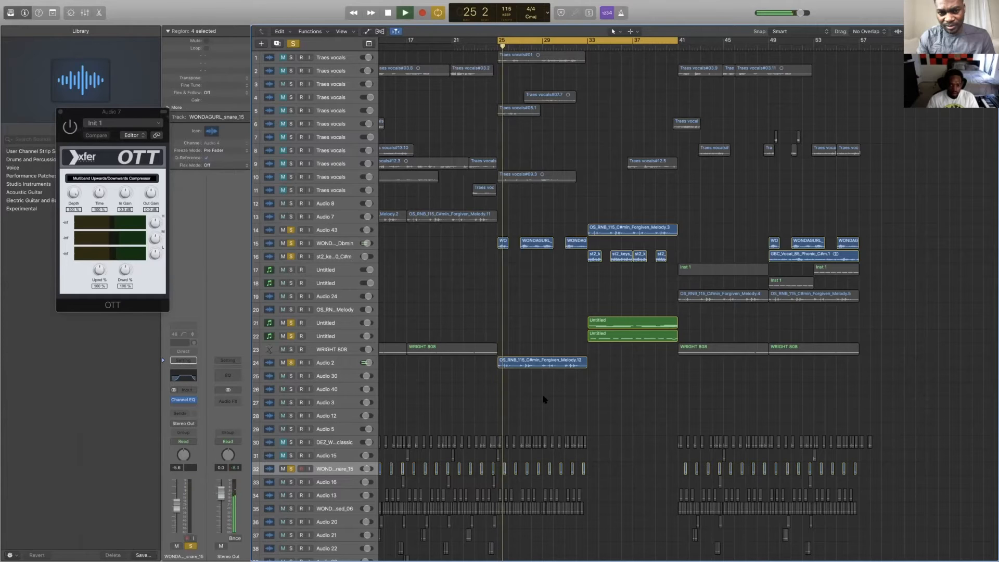
pyautogui.click(291, 468)
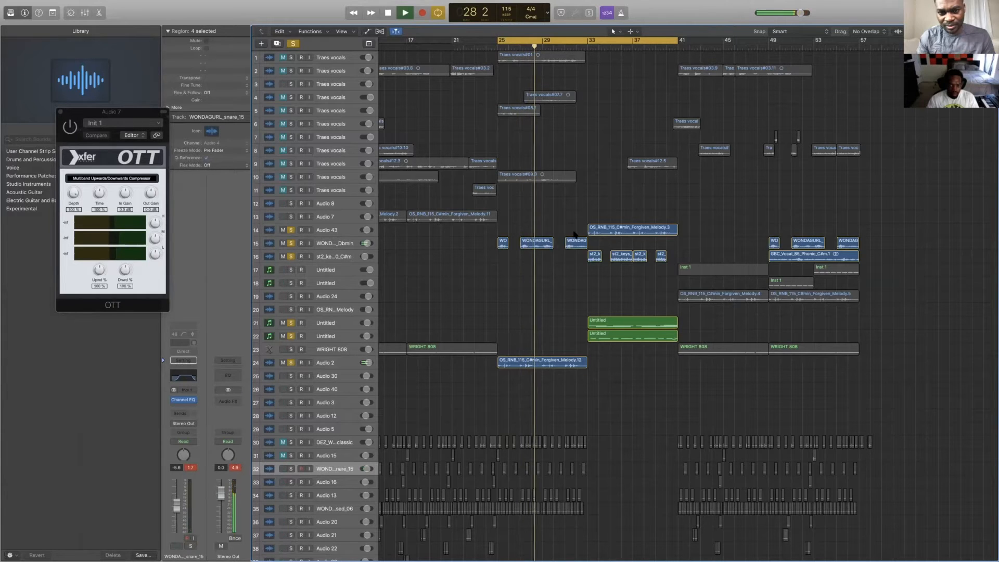
# Select the WONDAGURL melody track 15 and listen to the soloed parts through to the end of the cycle range at bar 41.
pyautogui.click(326, 240)
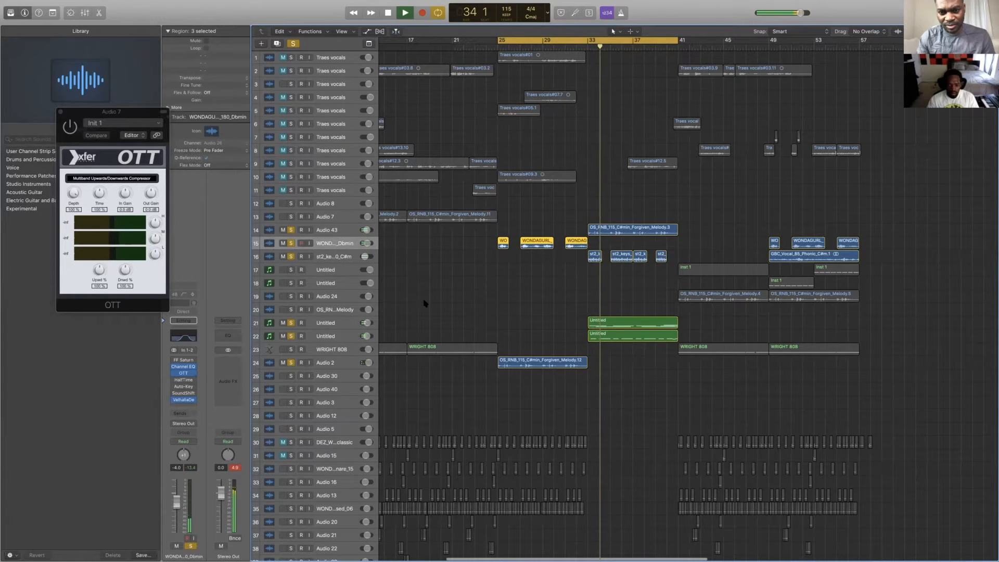
pyautogui.hscroll(2, 481, 331)
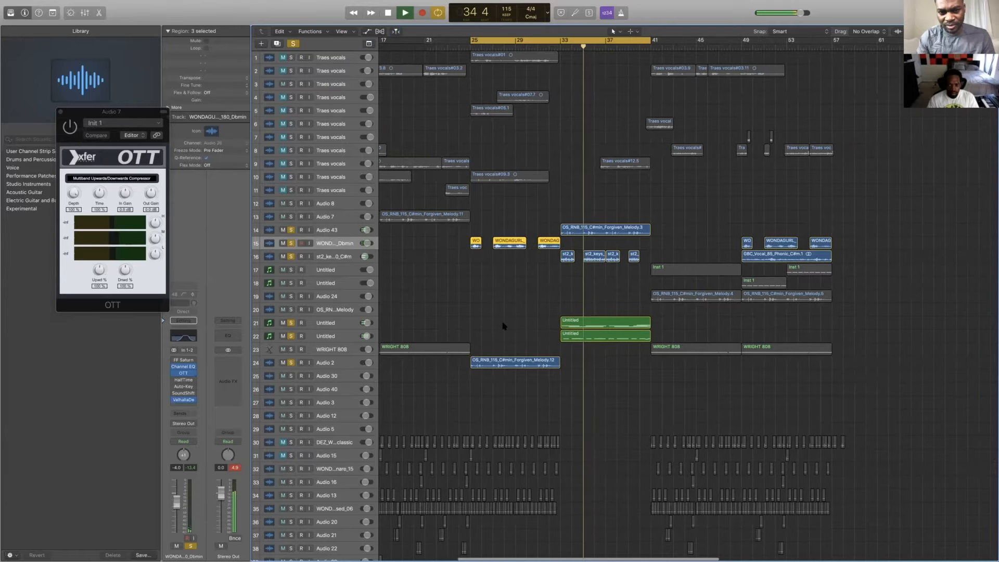
pyautogui.hscroll(2, 499, 323)
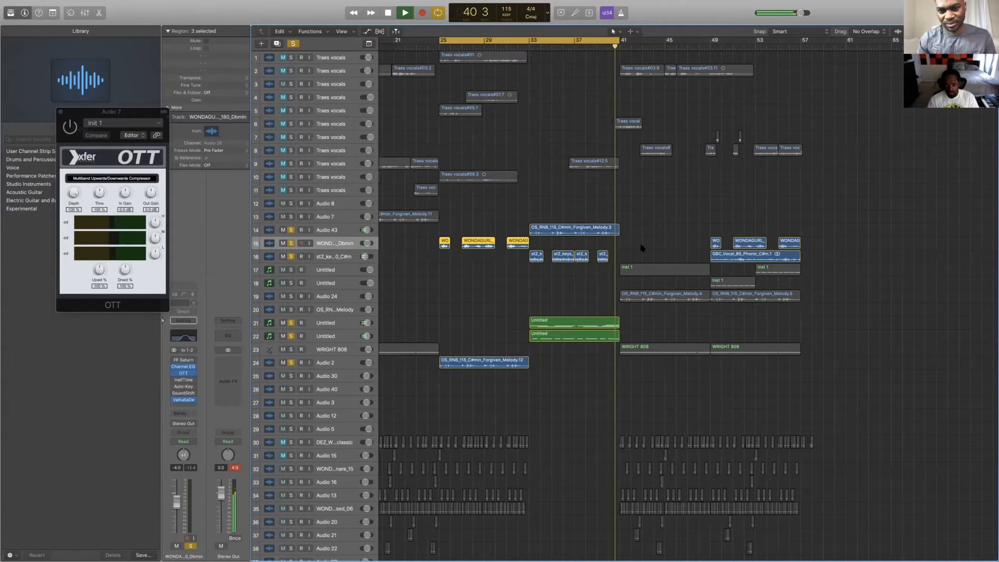
pyautogui.press('space')
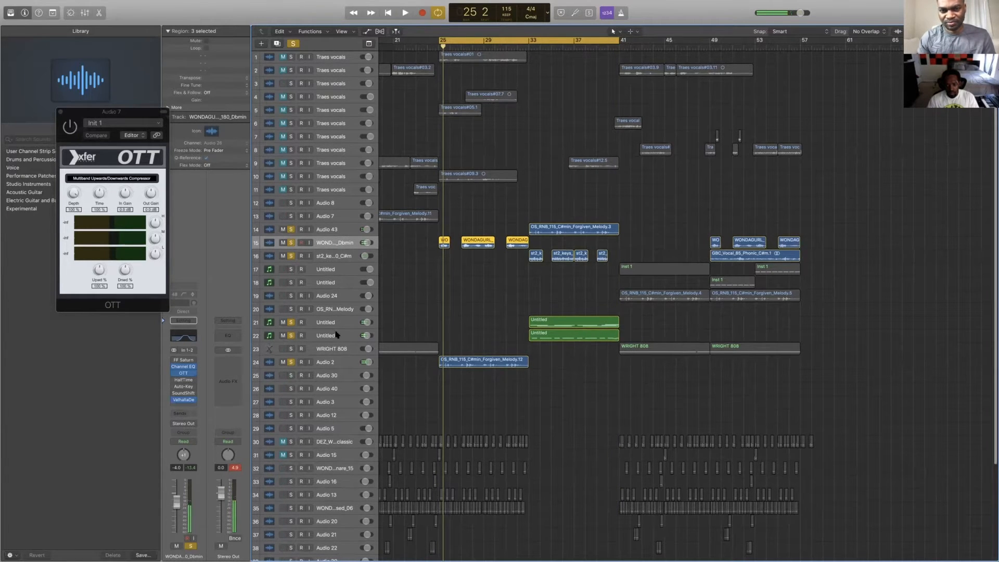
# Inspect the channel strips of the Untitled instrument tracks 22 and 21 and of Audio 43.
pyautogui.click(330, 337)
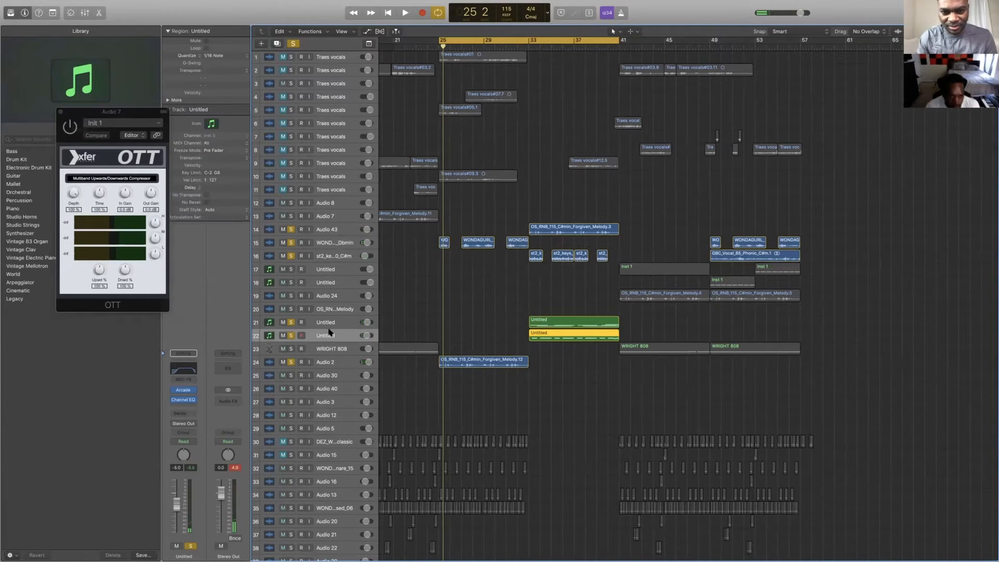
pyautogui.click(331, 323)
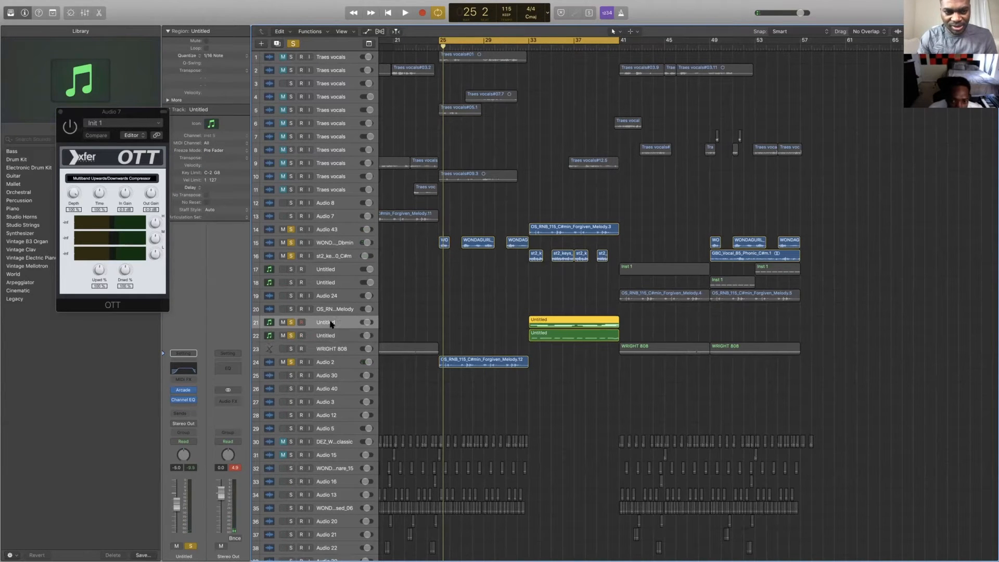
pyautogui.click(328, 229)
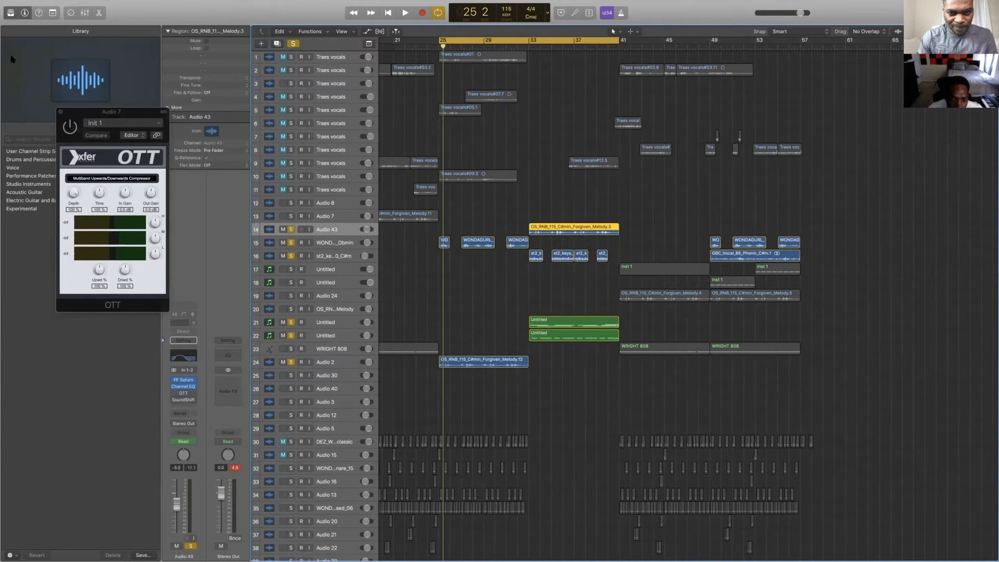
# Deselect the Audio 43 melody region and close the OTT plug-in window.
pyautogui.moveTo(69, 116); pyautogui.dragTo(35, 102)
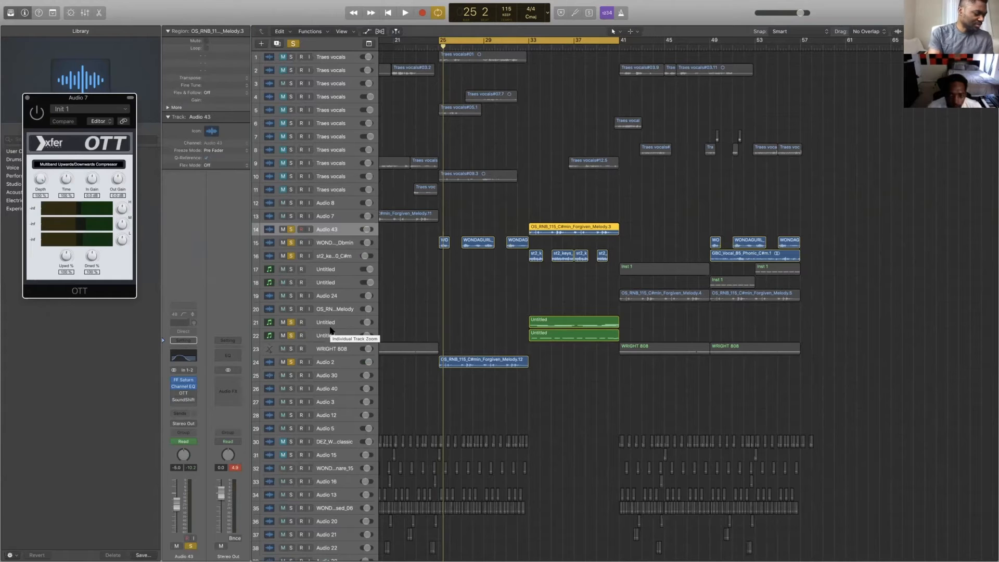
pyautogui.scroll(1, 330, 329)
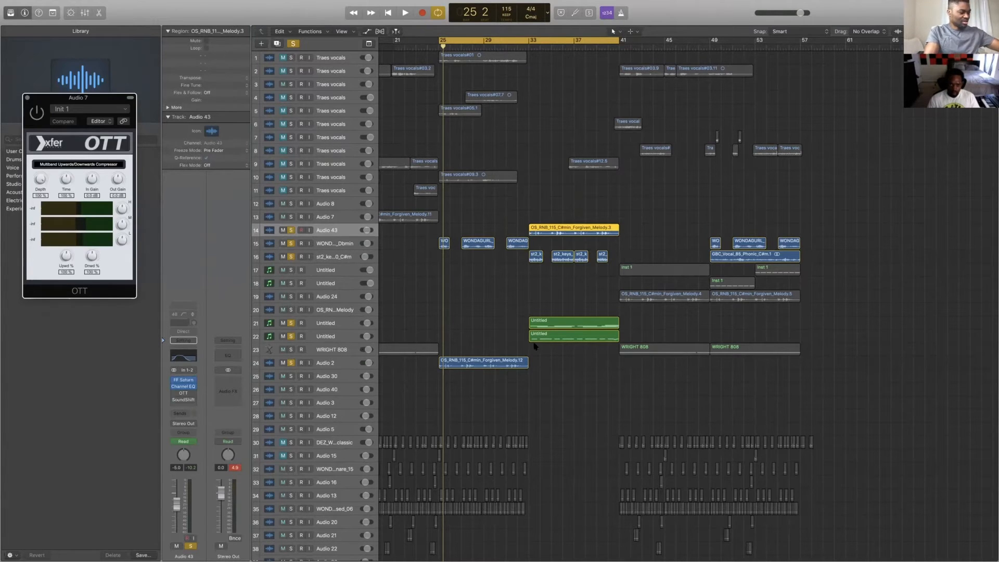
pyautogui.click(571, 293)
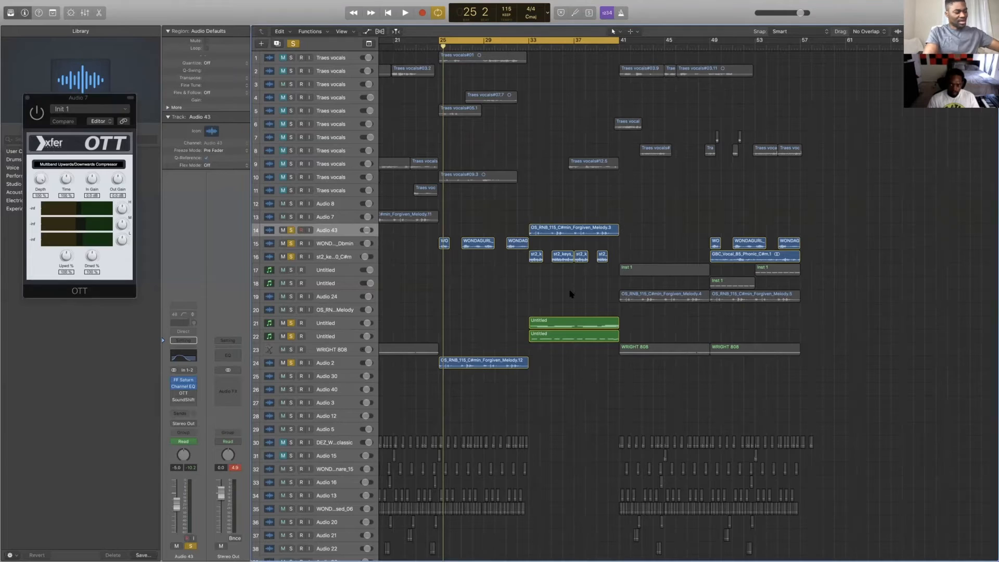
pyautogui.hscroll(-5, 571, 294)
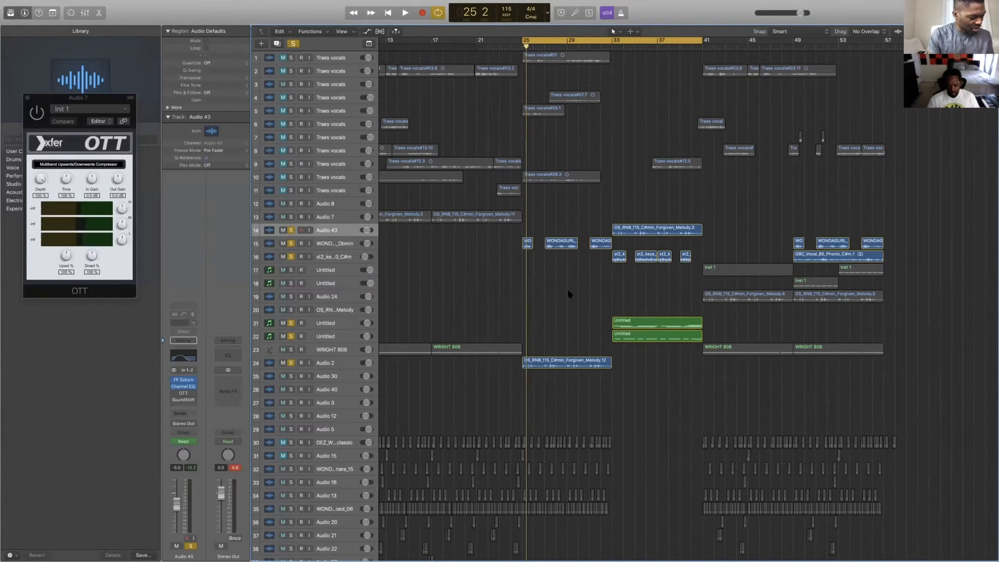
pyautogui.hscroll(-1, 569, 293)
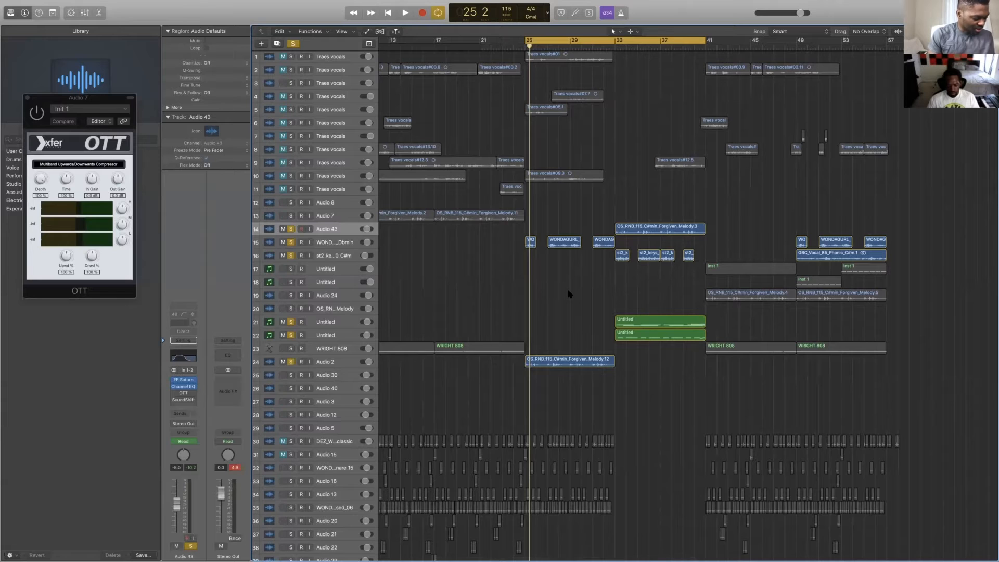
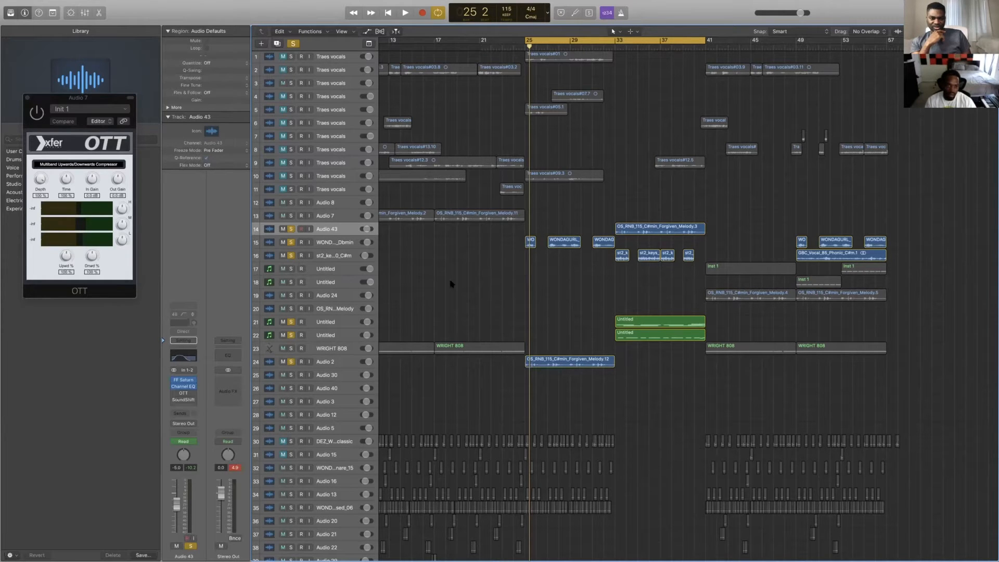
pyautogui.click(27, 98)
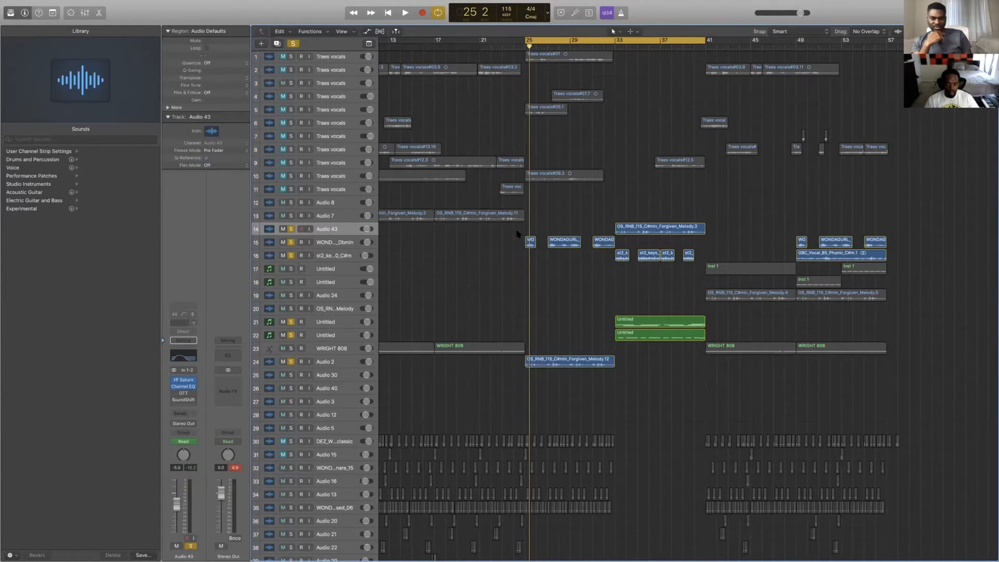
# Look over the arrangement from bar 1 down to the last drum tracks and turn off the cycle range.
pyautogui.hscroll(-5, 518, 233)
pyautogui.scroll(-1, 517, 219)
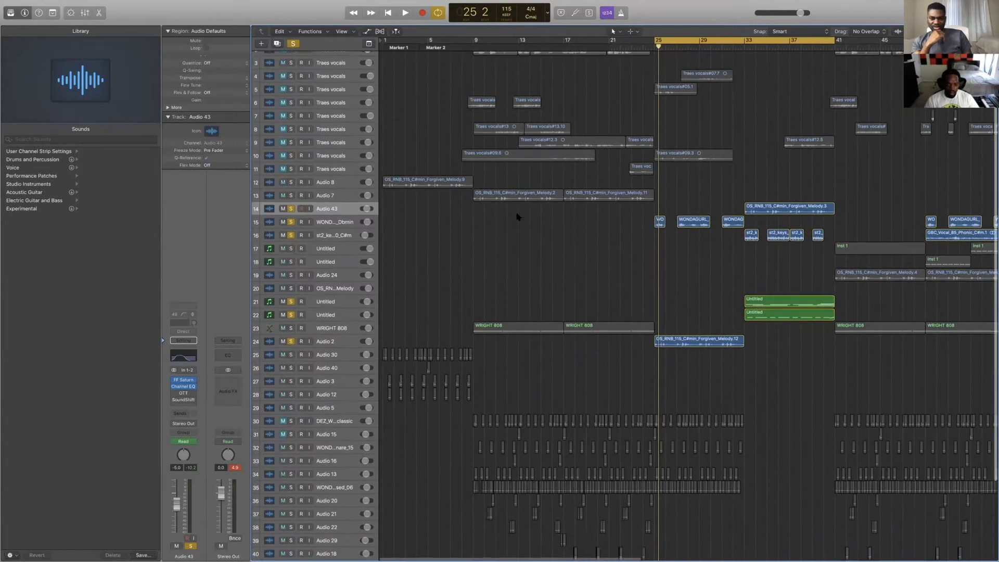
pyautogui.scroll(-5, 517, 216)
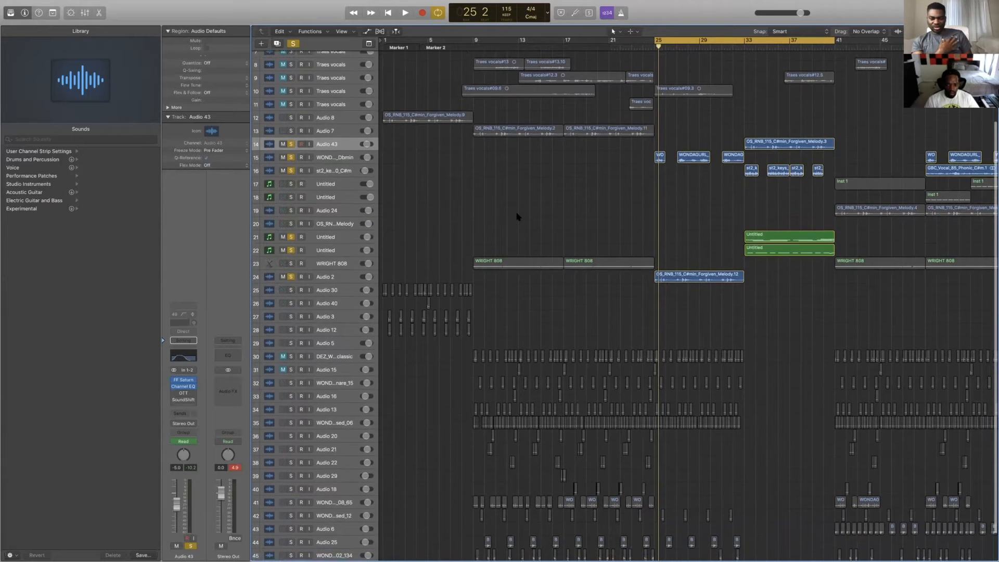
pyautogui.scroll(-3, 517, 217)
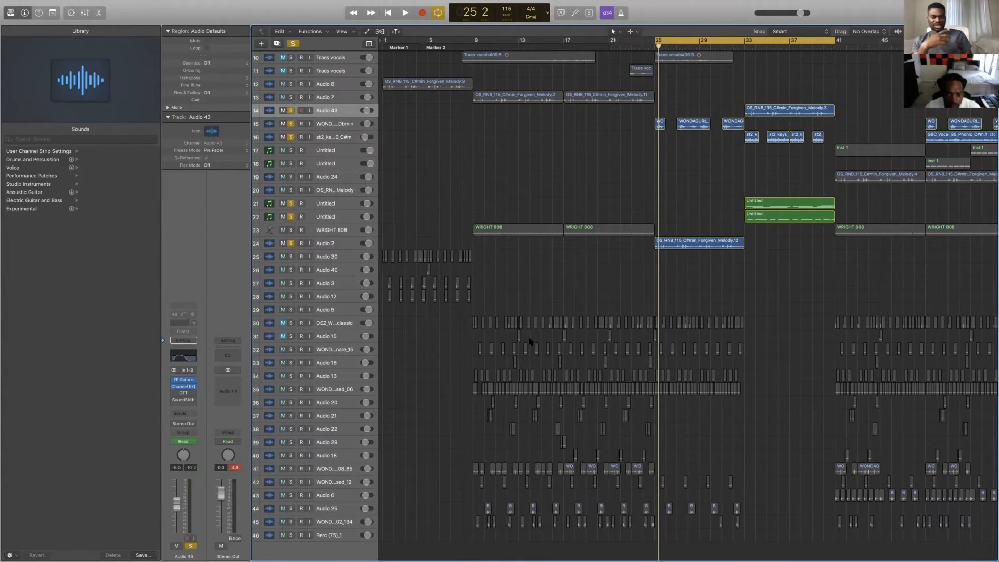
pyautogui.scroll(1, 544, 300)
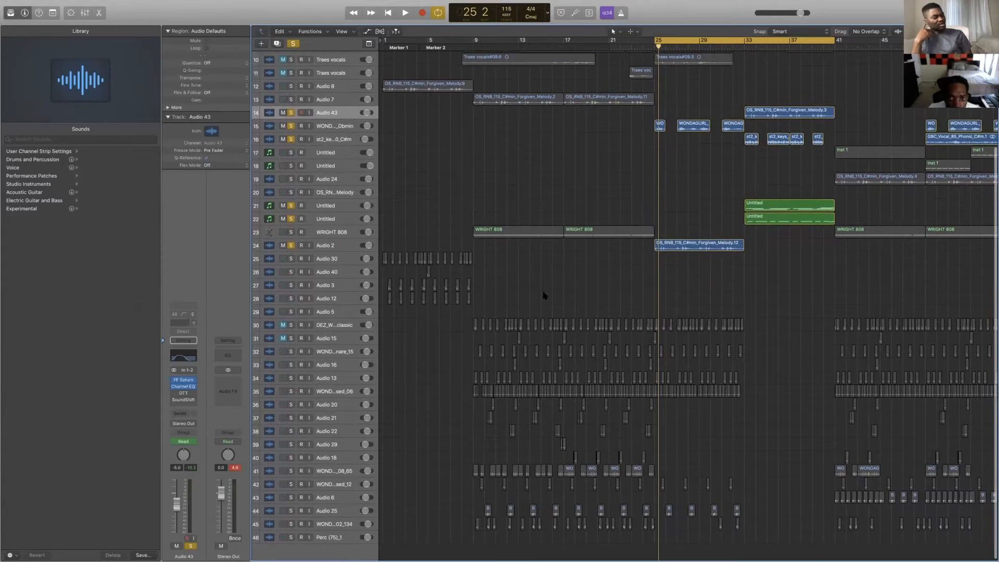
pyautogui.scroll(9, 544, 295)
pyautogui.click(684, 41)
# Create a new empty project with two audio tracks and select the Audio 1 track.
pyautogui.moveTo(115, 5)
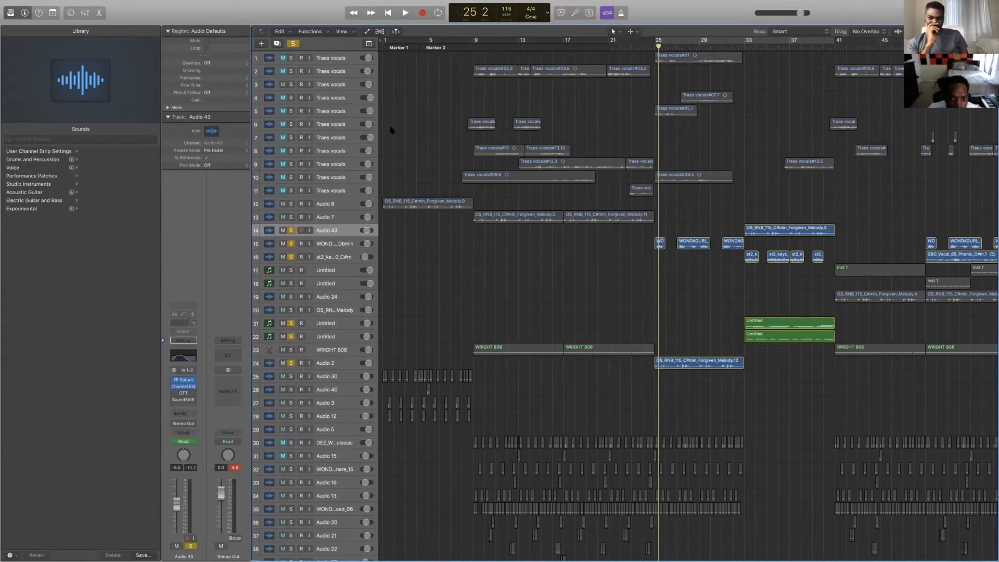
pyautogui.click(79, 6)
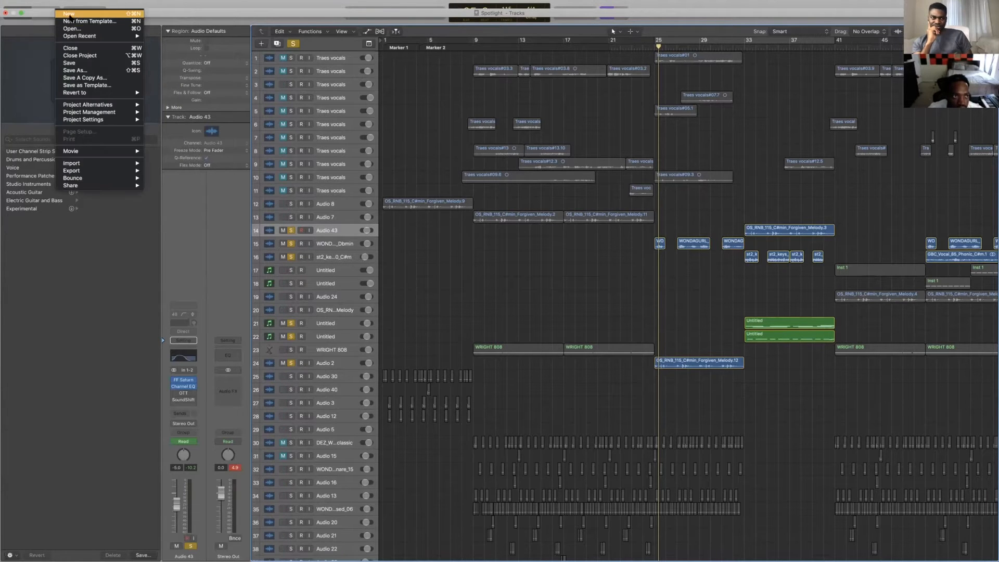
pyautogui.click(69, 15)
pyautogui.click(562, 174)
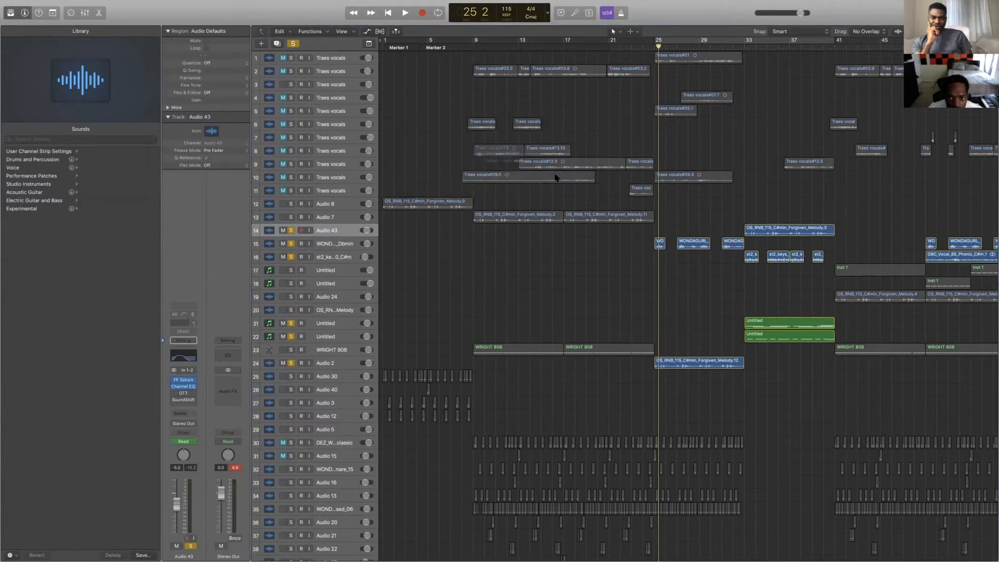
pyautogui.click(560, 175)
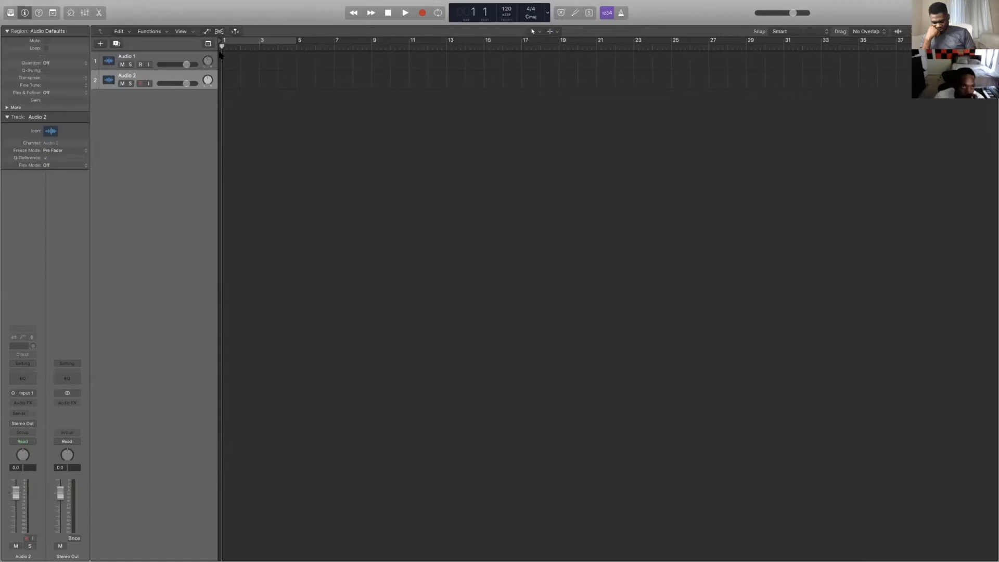
pyautogui.click(162, 59)
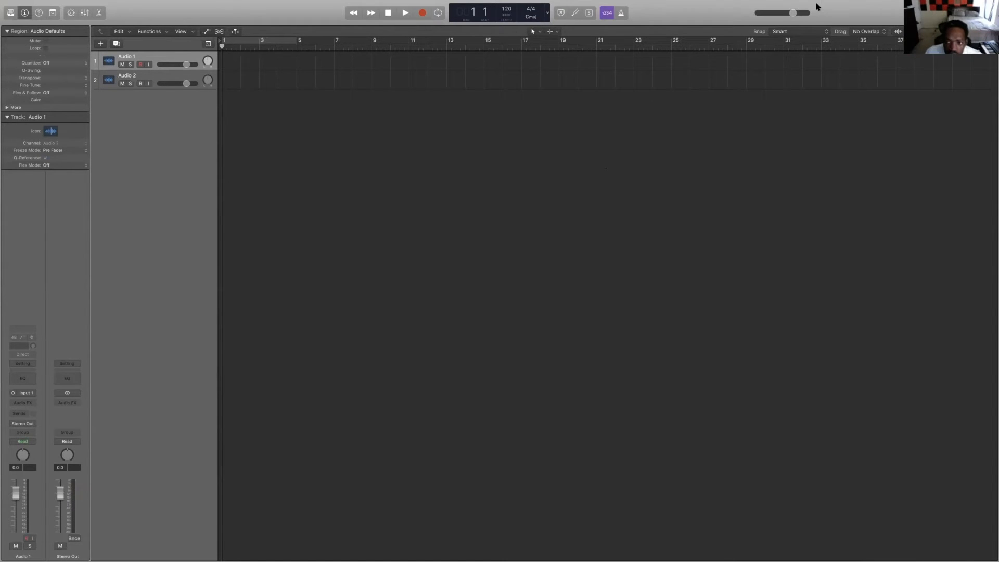
# Leave full screen and add the OS_TD_140_Stack_Em_Nights_1 loop at bar 1 of Audio 1, importing its tempo information.
pyautogui.moveTo(75, 3)
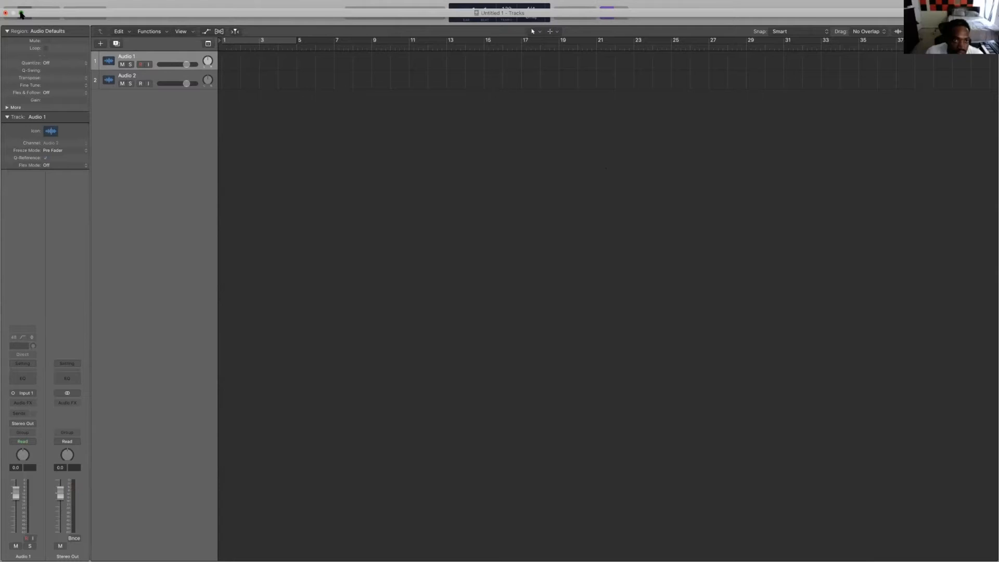
pyautogui.click(21, 13)
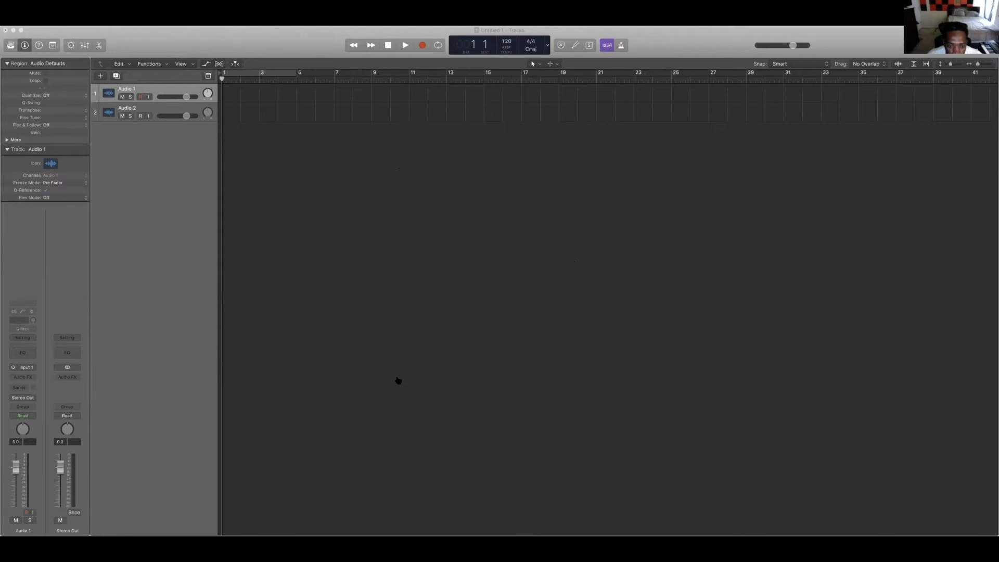
pyautogui.moveTo(398, 380); pyautogui.dragTo(222, 94)
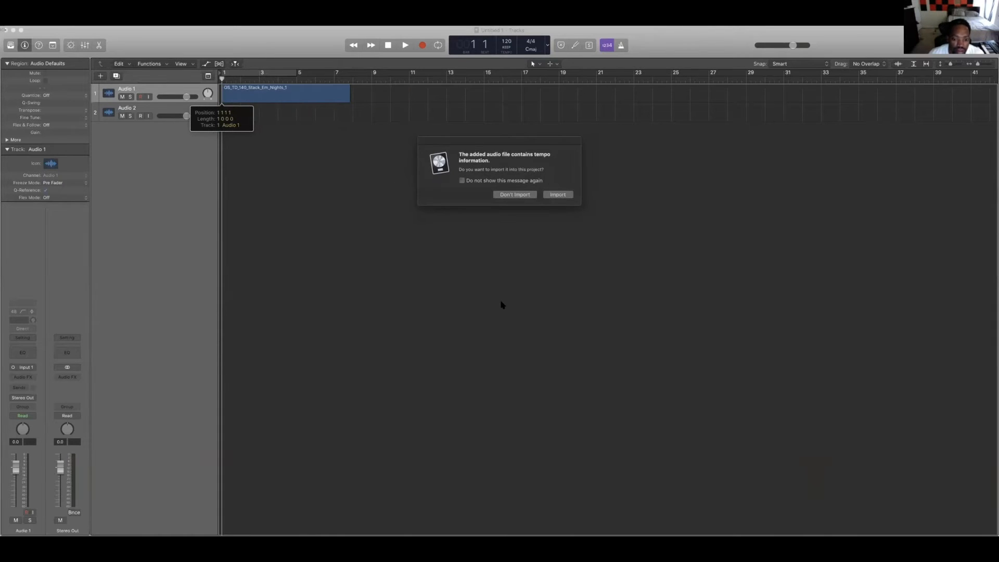
pyautogui.click(556, 194)
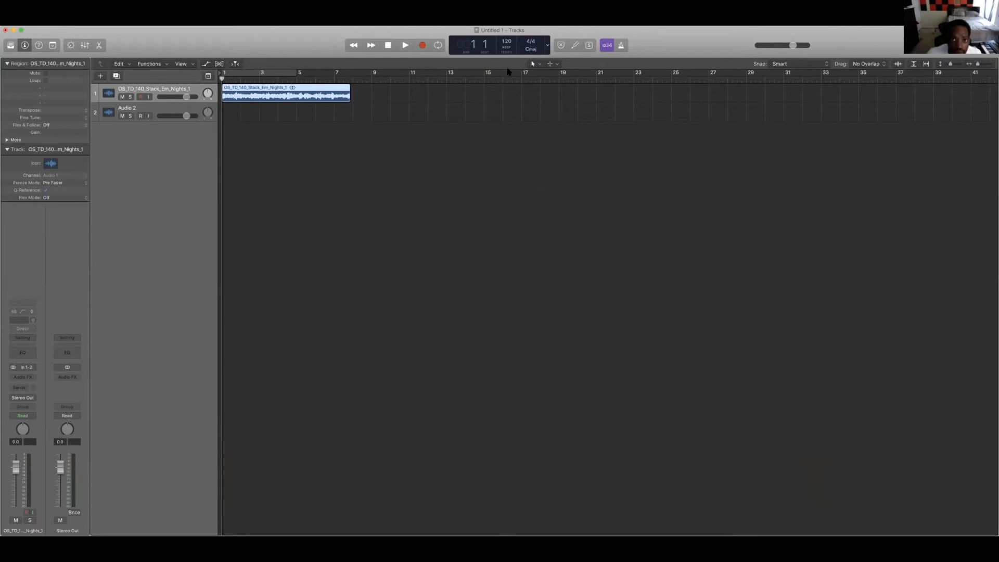
# Set the project tempo to 140 and set the cycle range over the loop from bar 1 to bar 9.
pyautogui.moveTo(509, 42); pyautogui.dragTo(510, 30)
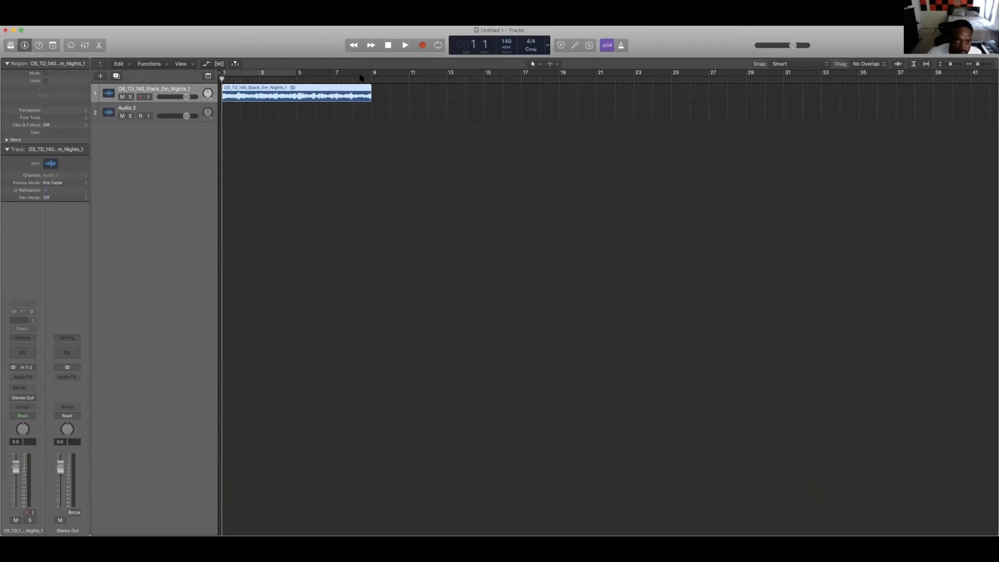
pyautogui.moveTo(361, 77); pyautogui.dragTo(223, 76)
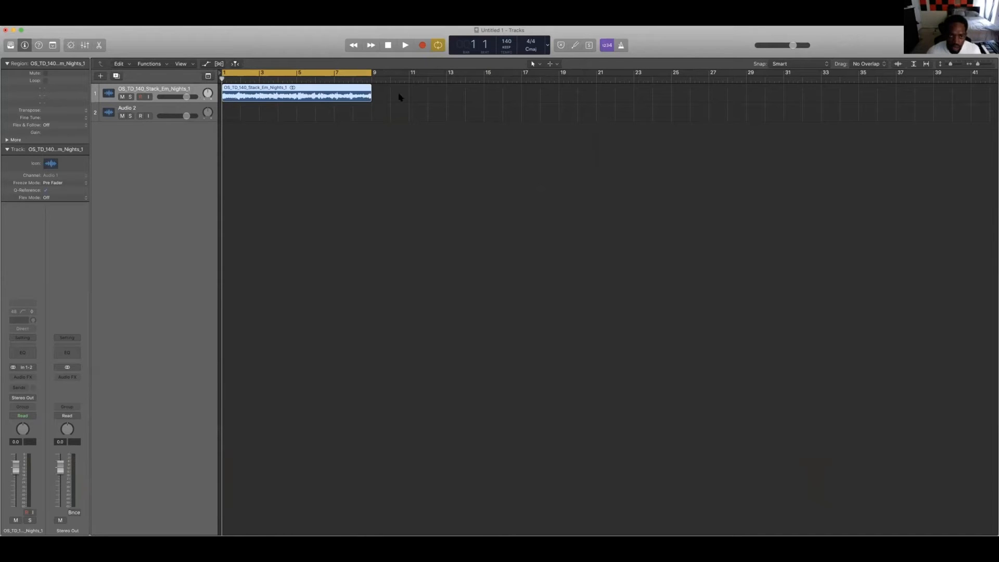
# Insert SoundShifter Pitch on the loop's track, raise the pitch by about 1 semitone during playback, and close the plug-in.
pyautogui.click(24, 377)
pyautogui.moveTo(61, 404)
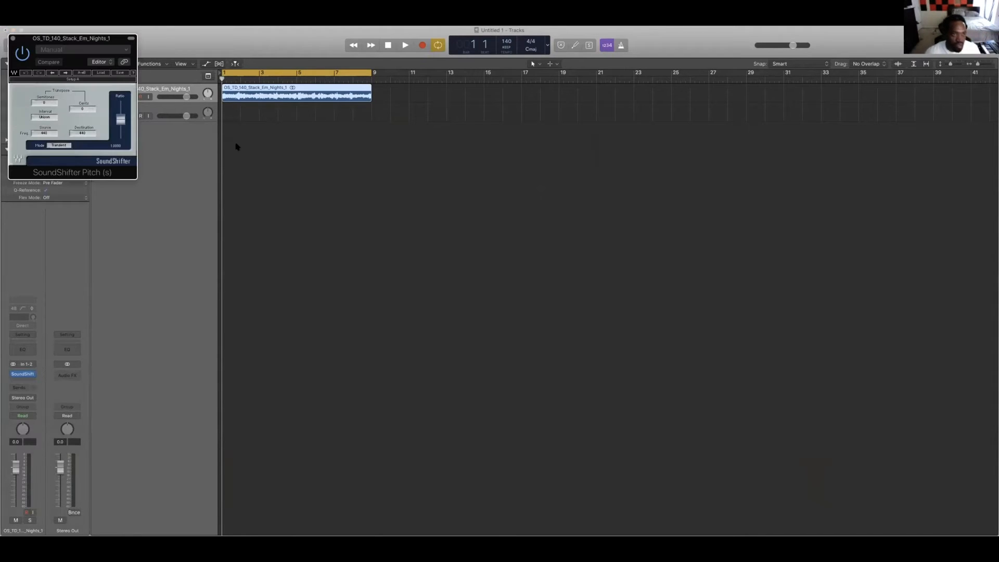
pyautogui.press('space')
pyautogui.moveTo(120, 123); pyautogui.dragTo(120, 123)
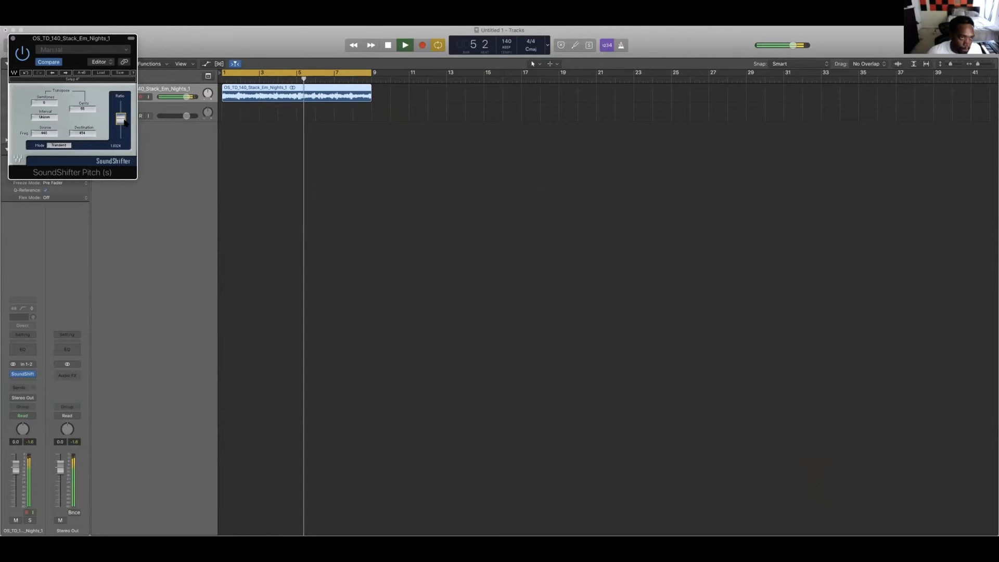
pyautogui.moveTo(117, 122); pyautogui.dragTo(120, 117)
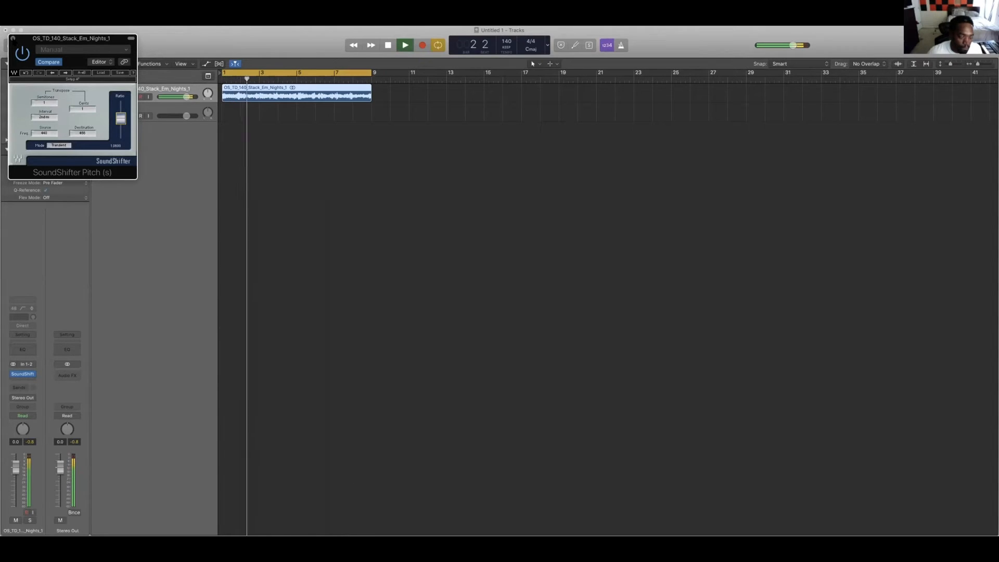
pyautogui.press('space')
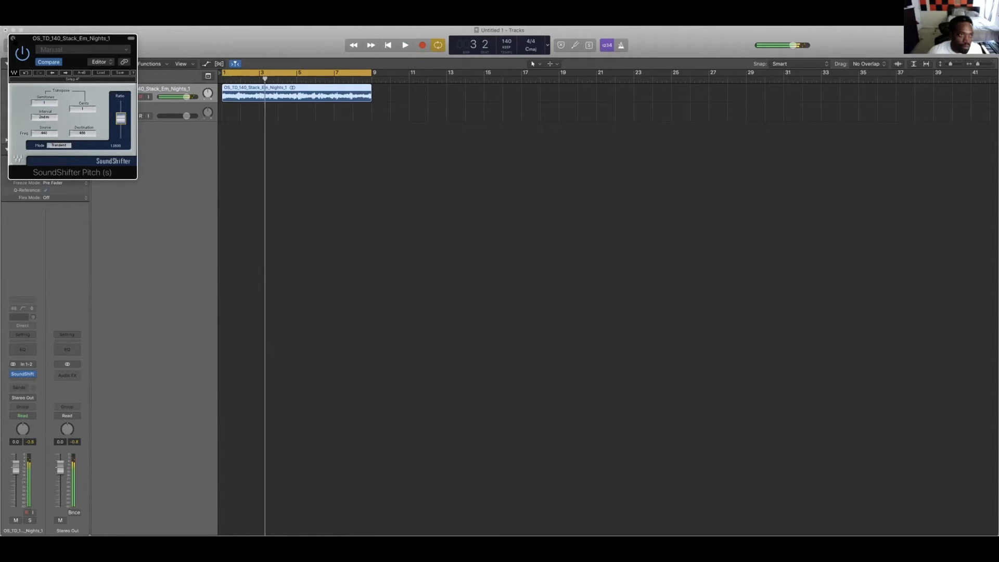
pyautogui.click(13, 38)
# Close the SoundShifter Pitch window and select the melody loop region on the first track.
pyautogui.click(190, 133)
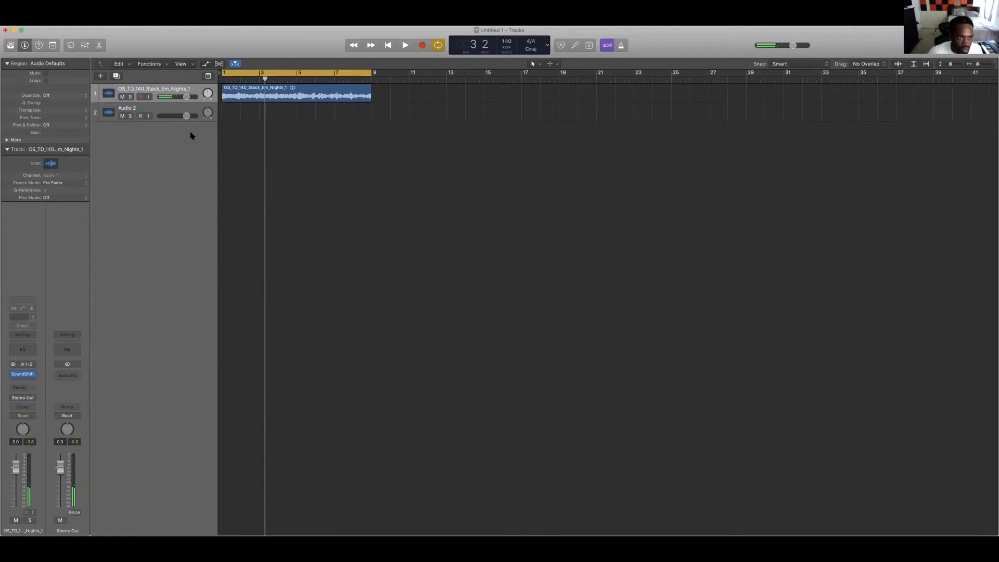
pyautogui.click(158, 109)
pyautogui.click(269, 102)
pyautogui.hscroll(1, 269, 103)
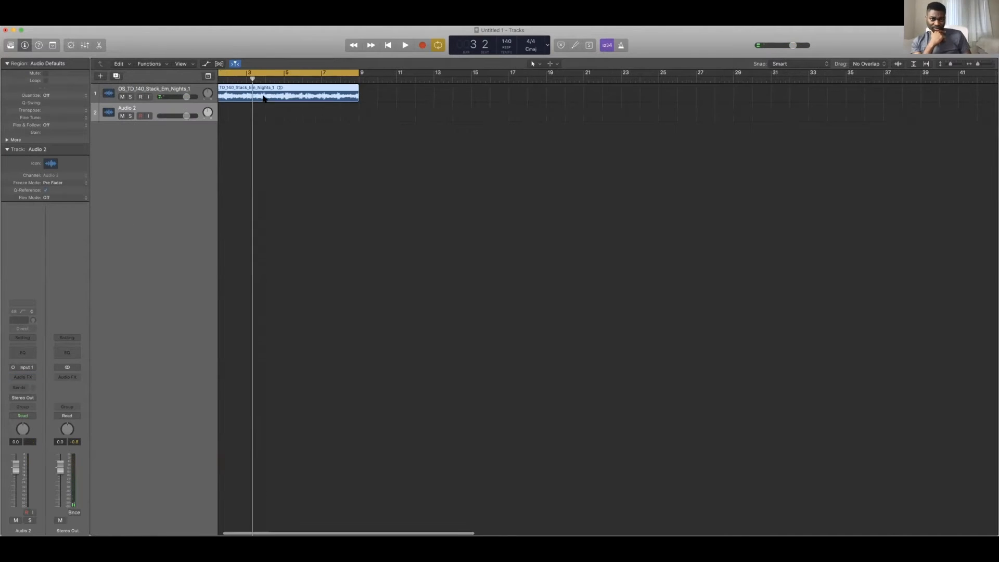
pyautogui.hscroll(-1, 333, 116)
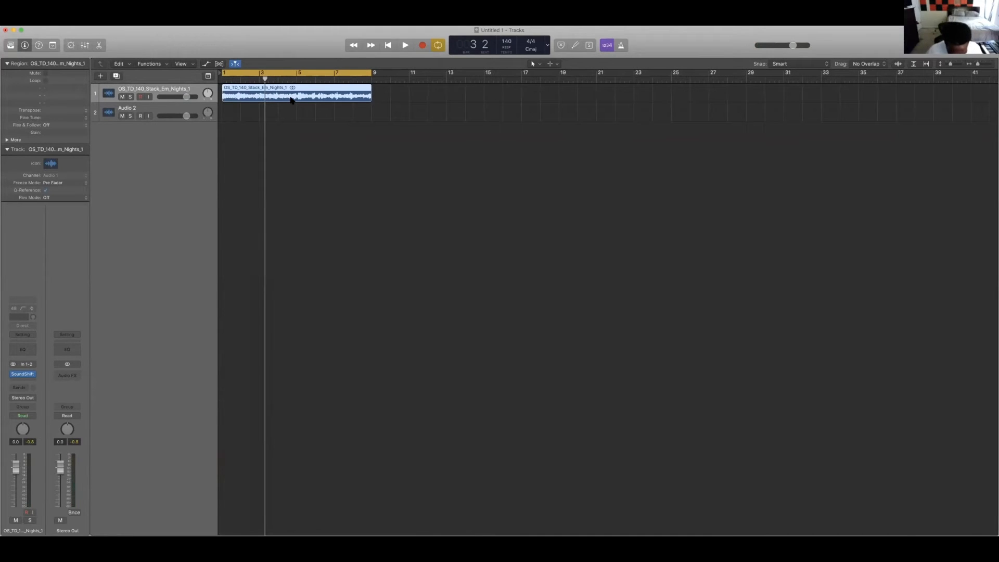
# Try reversing the melody loop region and audition it against the original direction from bar 1.
pyautogui.press('r')
pyautogui.press('space')
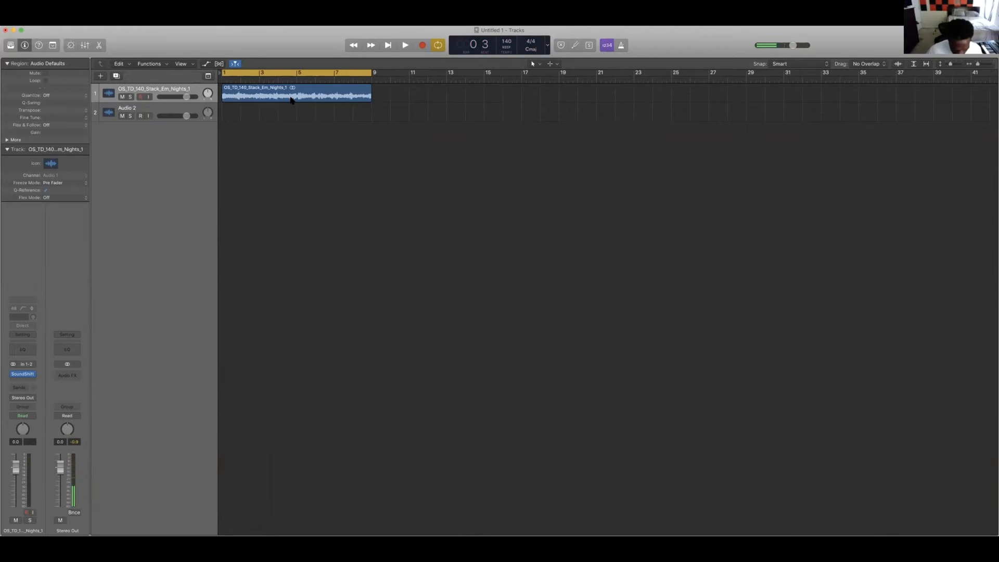
pyautogui.click(291, 100)
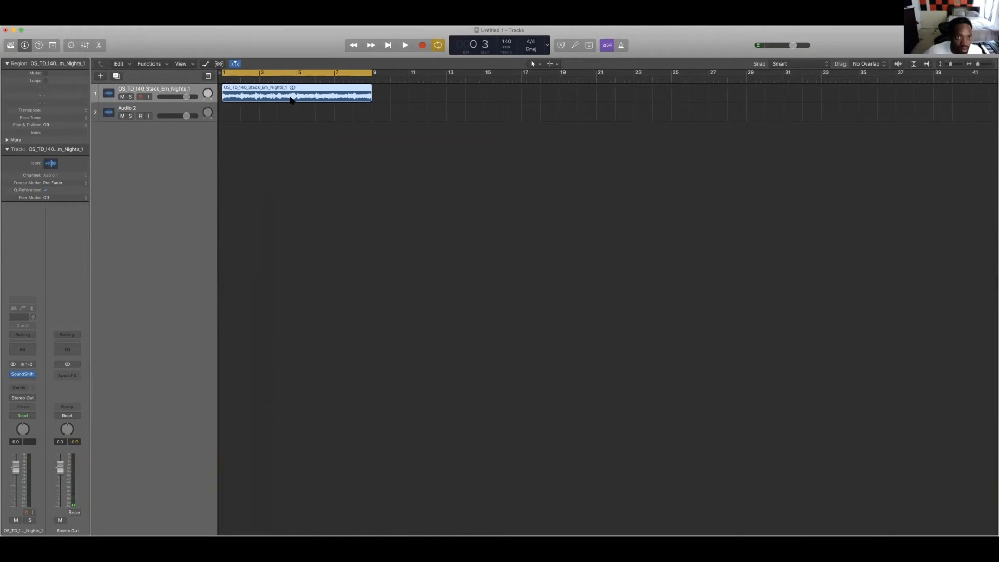
pyautogui.press('space')
pyautogui.press('space')
pyautogui.press('space')
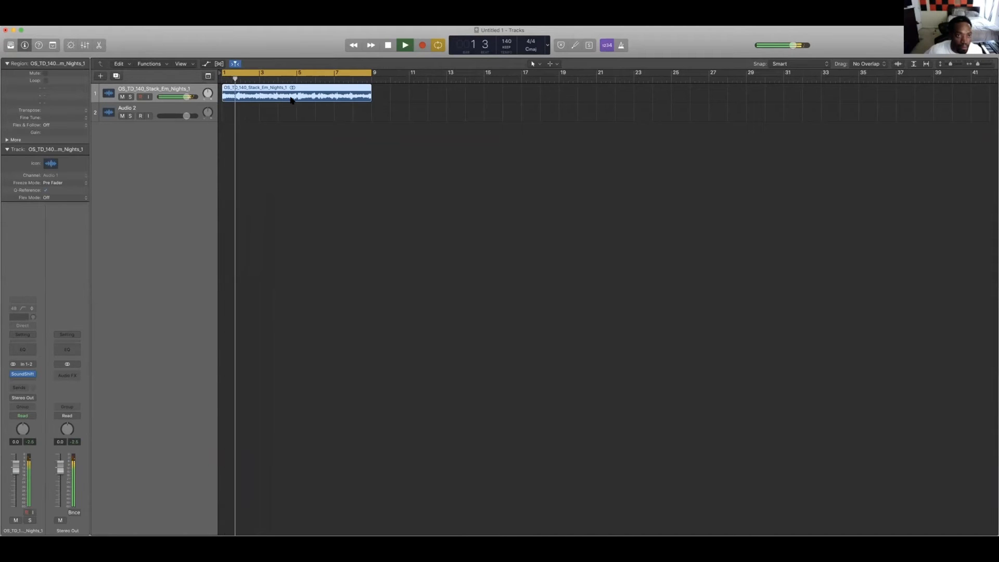
pyautogui.press('space')
pyautogui.press('space')
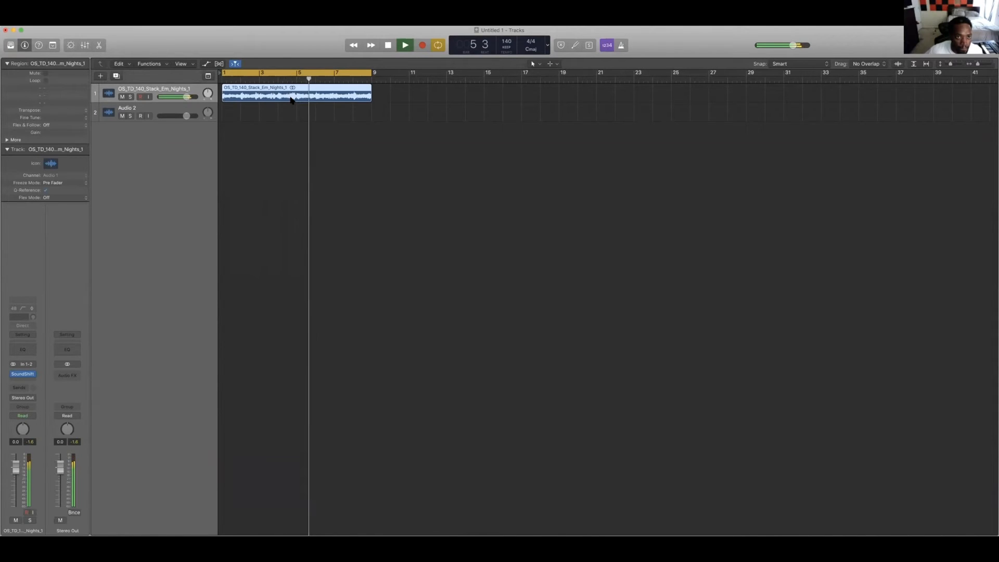
pyautogui.press('Return')
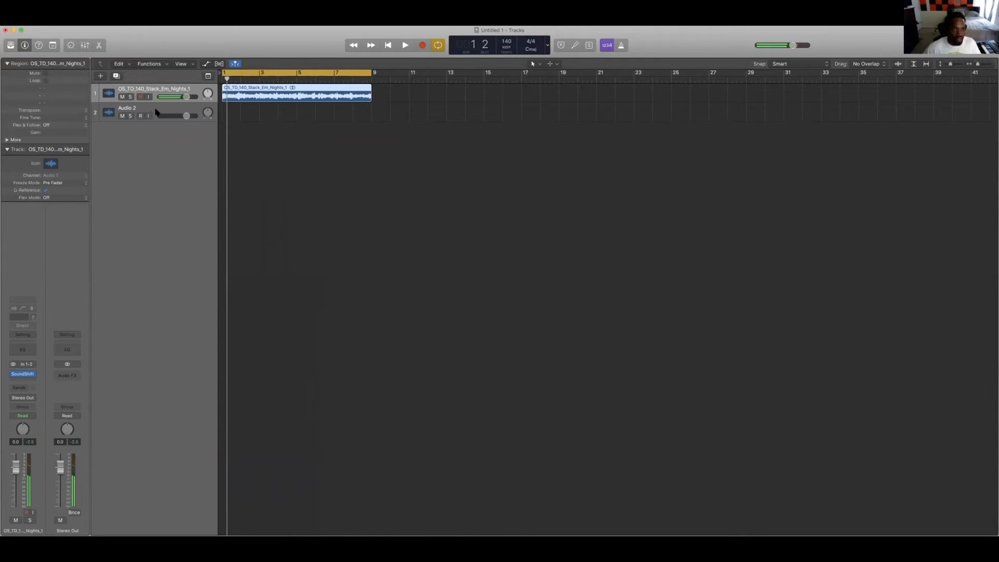
# Select the Audio 2 track and lower the melody loop track's volume slightly while the loop plays.
pyautogui.click(157, 110)
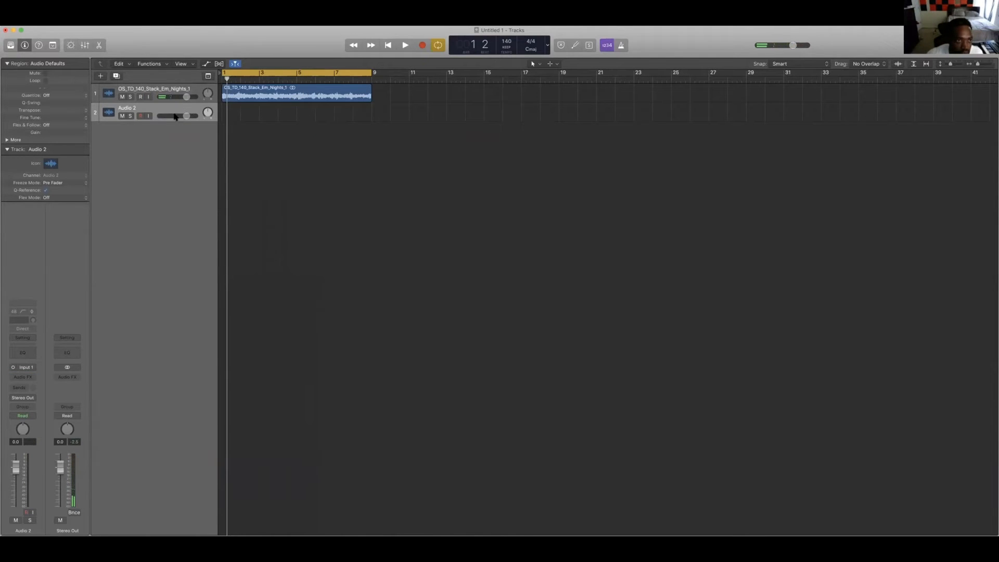
pyautogui.click(190, 92)
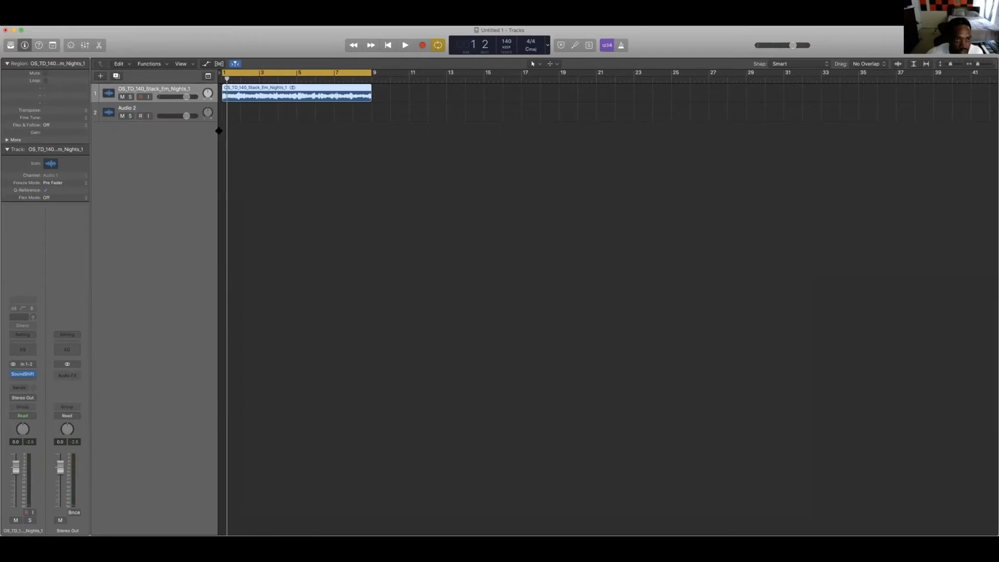
pyautogui.click(172, 113)
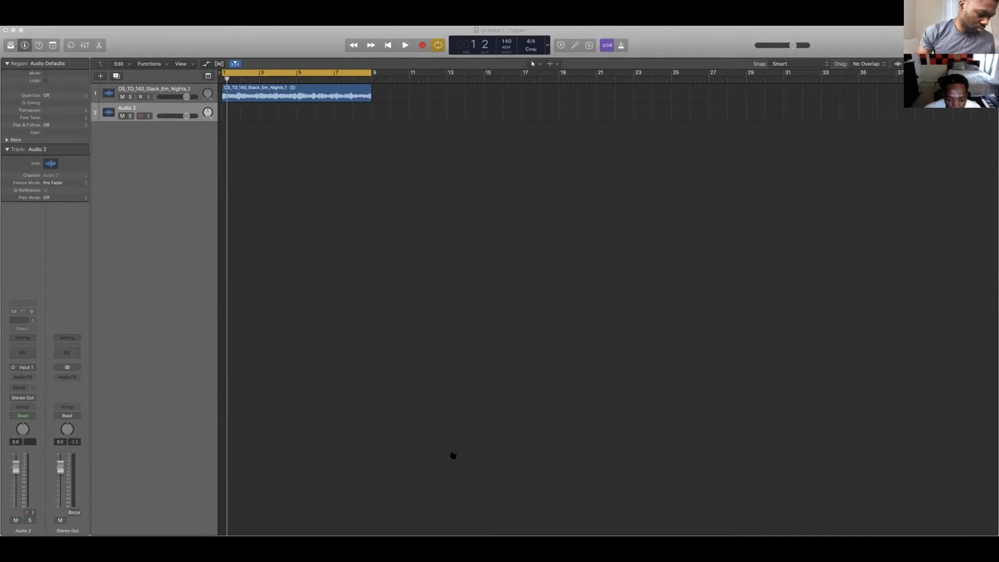
pyautogui.press('space')
pyautogui.moveTo(176, 99); pyautogui.dragTo(170, 100)
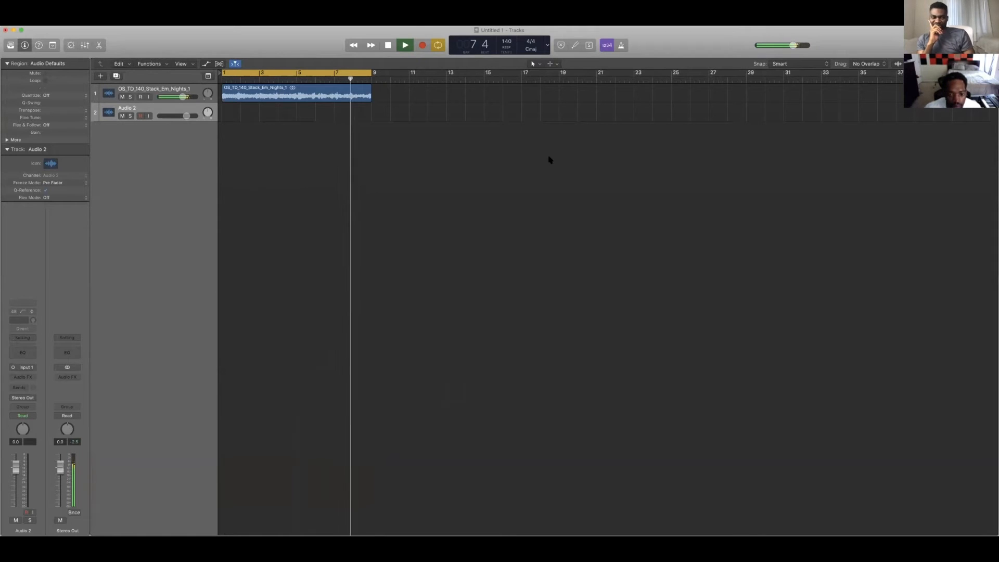
pyautogui.press('space')
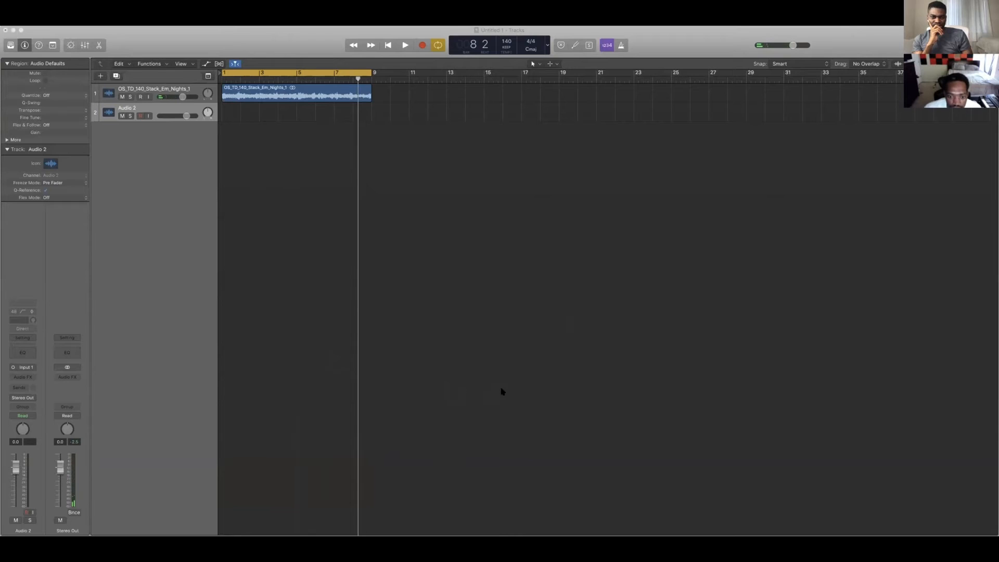
# Add the MURDA_SNARE_EASTER_EGG sample to Audio 2 and copy it to beat 3 of every bar from 1 to 8.
pyautogui.moveTo(521, 389); pyautogui.dragTo(298, 130)
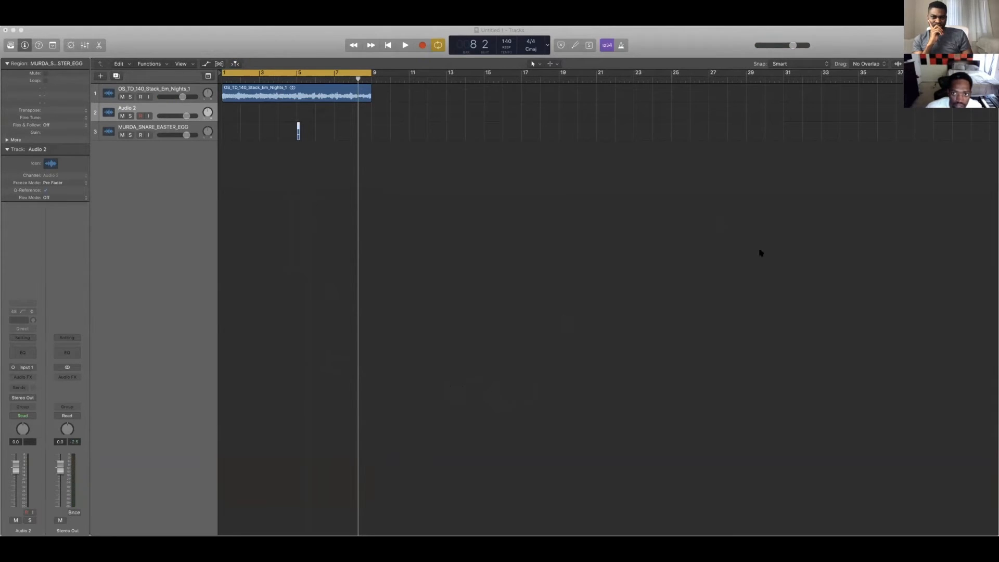
pyautogui.scroll(5, 354, 151)
pyautogui.hscroll(-4, 338, 139)
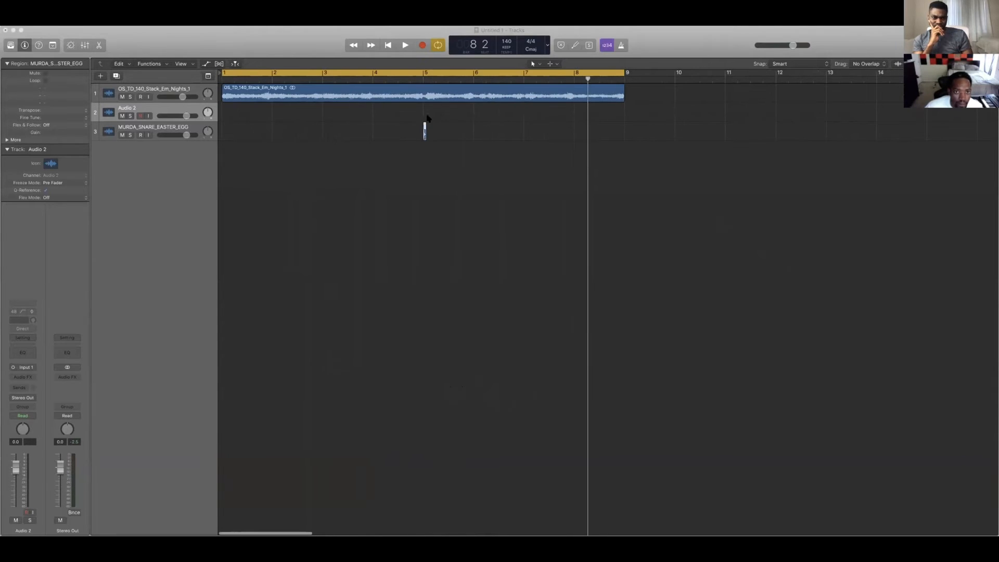
pyautogui.moveTo(426, 131); pyautogui.dragTo(349, 112)
pyautogui.moveTo(455, 114)
pyautogui.mouseDown()
pyautogui.moveTo(247, 106)
pyautogui.moveTo(450, 111)
pyautogui.mouseUp()
# Lower the Audio 2 snare track to -2.7 dB and insert a Channel EQ that cuts its low frequencies.
pyautogui.press('space')
pyautogui.moveTo(187, 116); pyautogui.dragTo(199, 131)
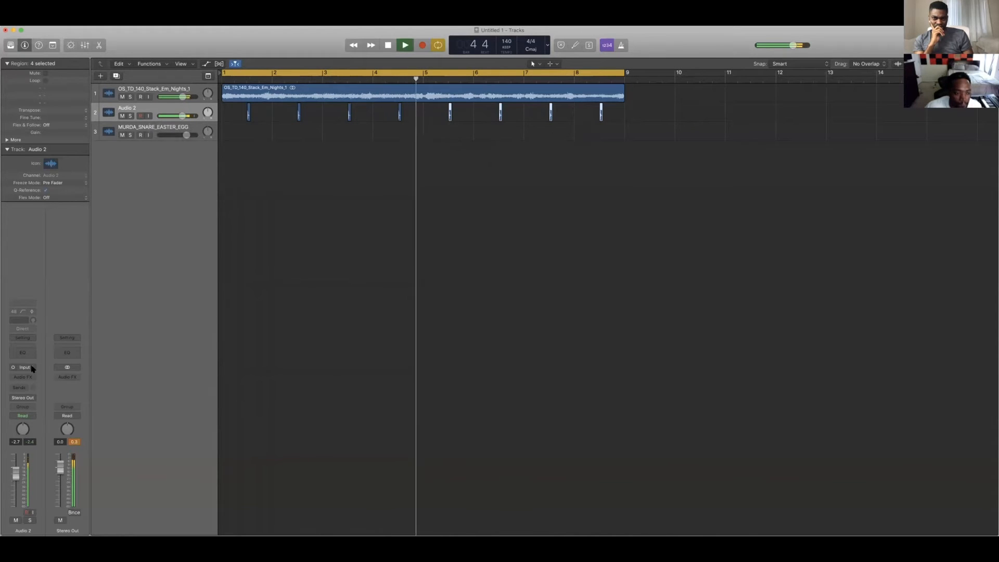
pyautogui.click(23, 352)
pyautogui.press('space')
pyautogui.press('space')
pyautogui.click(30, 152)
pyautogui.moveTo(30, 151); pyautogui.dragTo(138, 150)
pyautogui.click(13, 38)
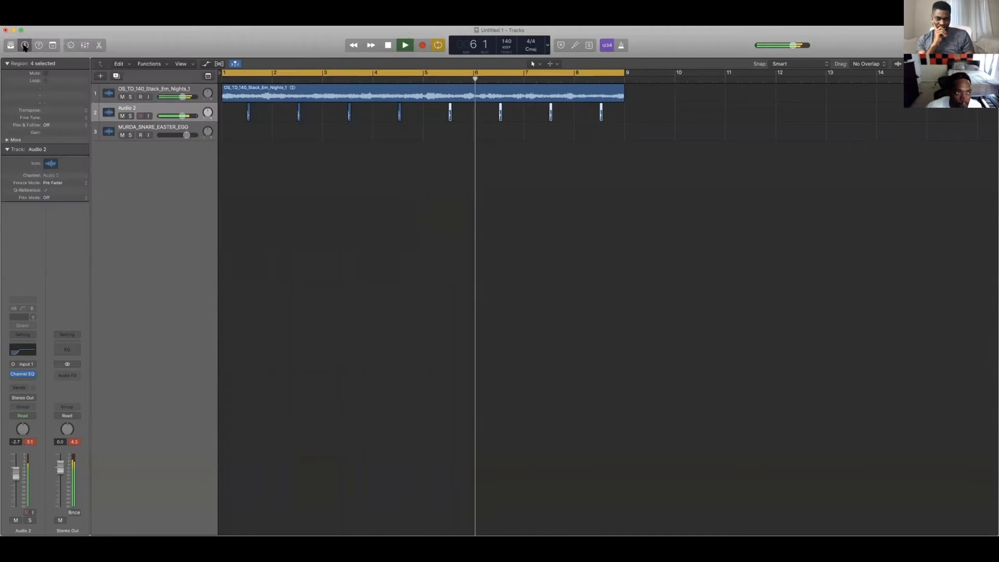
pyautogui.press('space')
# Add the MURDA_HAT_CLOSED_456 sample to the third track and build four eighth-note hits starting at bar 1.
pyautogui.click(158, 129)
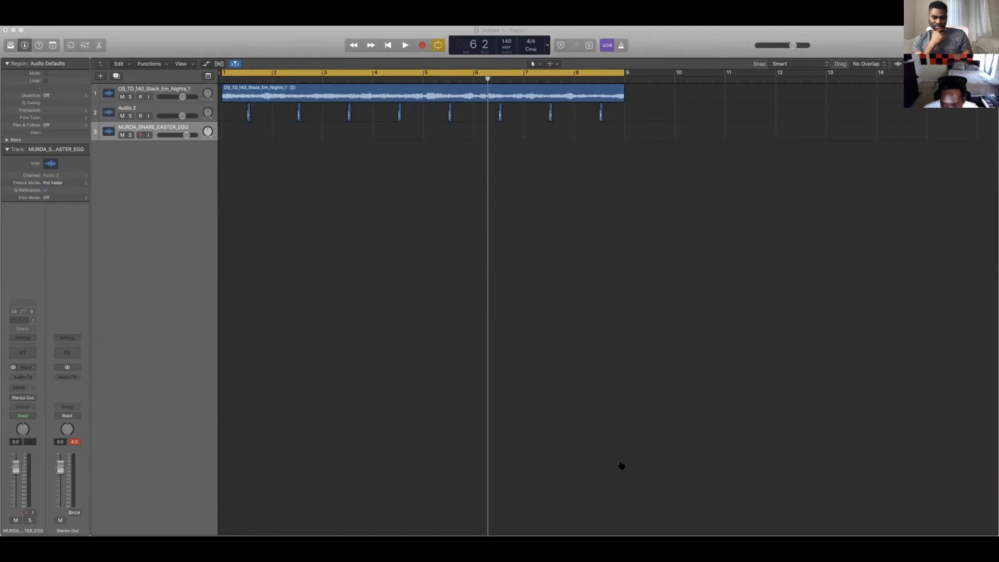
pyautogui.moveTo(644, 466); pyautogui.dragTo(237, 138)
pyautogui.moveTo(256, 132); pyautogui.dragTo(224, 129)
pyautogui.press('space')
pyautogui.press('space')
pyautogui.press('space')
pyautogui.click(248, 109)
pyautogui.click(239, 112)
pyautogui.press('space')
pyautogui.press('space')
# Audition the hat pattern with its first hit removed, and put a hat back at bar 1.
pyautogui.click(223, 127)
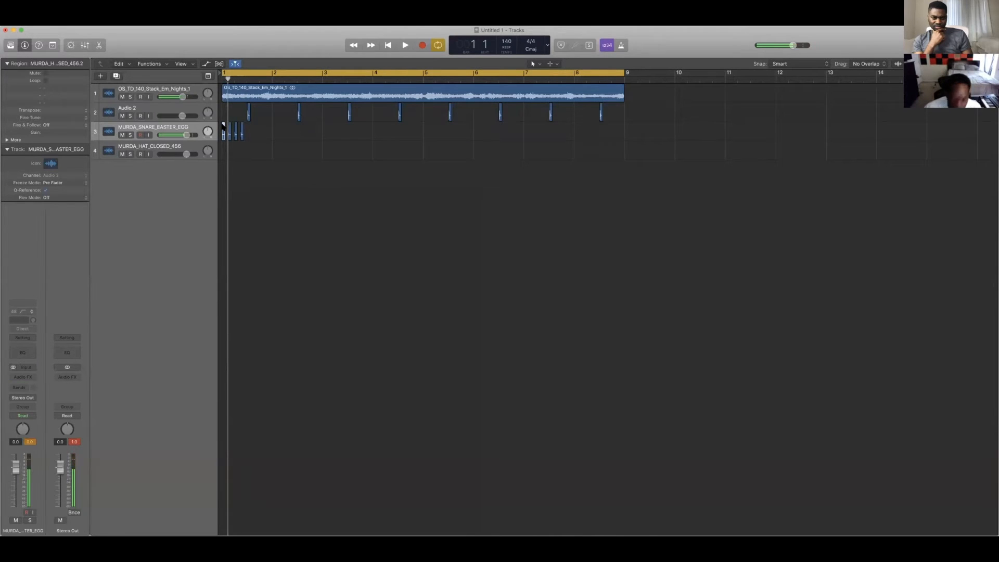
pyautogui.press('Delete')
pyautogui.press('space')
pyautogui.press('space')
pyautogui.moveTo(261, 132); pyautogui.dragTo(223, 128)
pyautogui.click(254, 130)
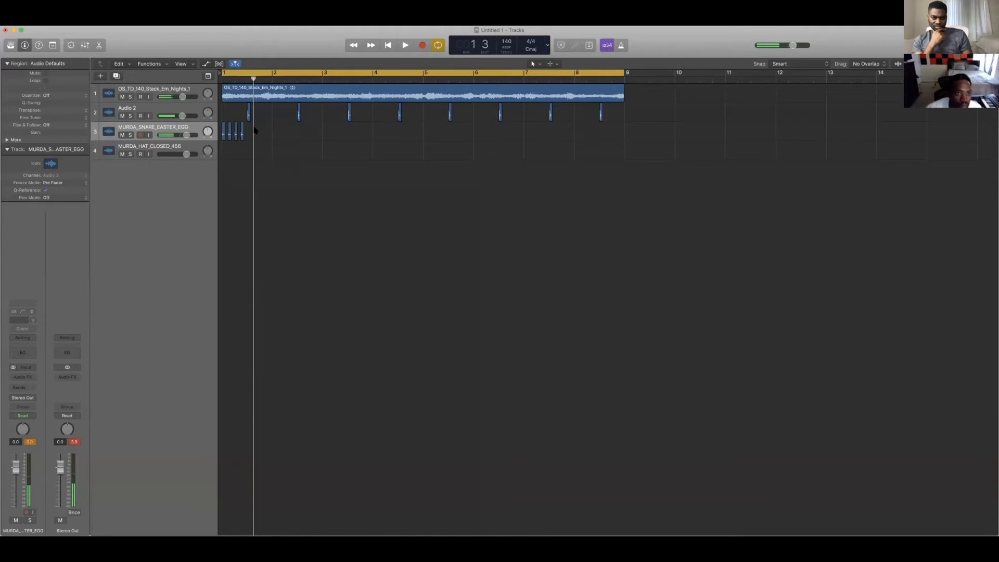
# Delete the last hat of the group and copy the eighth-note hats along the third track up to bar 9.
pyautogui.click(243, 131)
pyautogui.press('Delete')
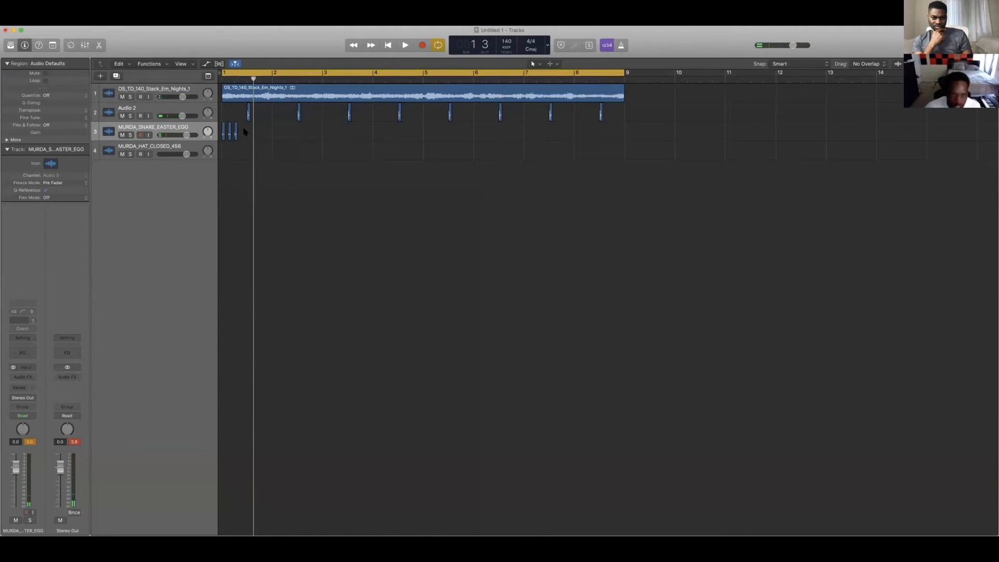
pyautogui.moveTo(255, 134); pyautogui.dragTo(297, 131)
pyautogui.moveTo(384, 131)
pyautogui.mouseDown()
pyautogui.moveTo(238, 131)
pyautogui.moveTo(374, 132)
pyautogui.mouseUp()
pyautogui.moveTo(512, 135); pyautogui.dragTo(525, 128)
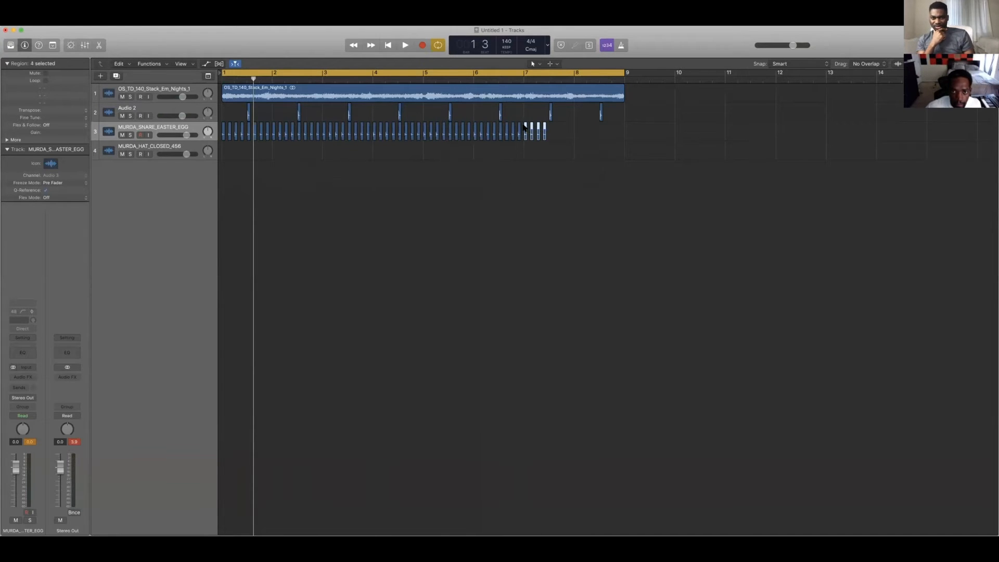
pyautogui.scroll(10, 503, 132)
pyautogui.scroll(-10, 503, 132)
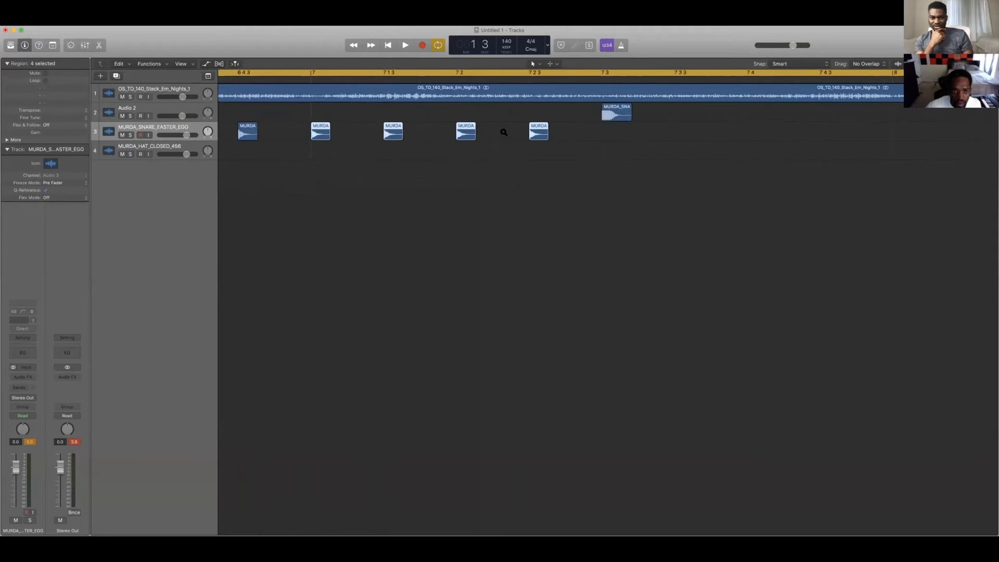
pyautogui.hscroll(-5, 504, 132)
pyautogui.hscroll(2, 538, 119)
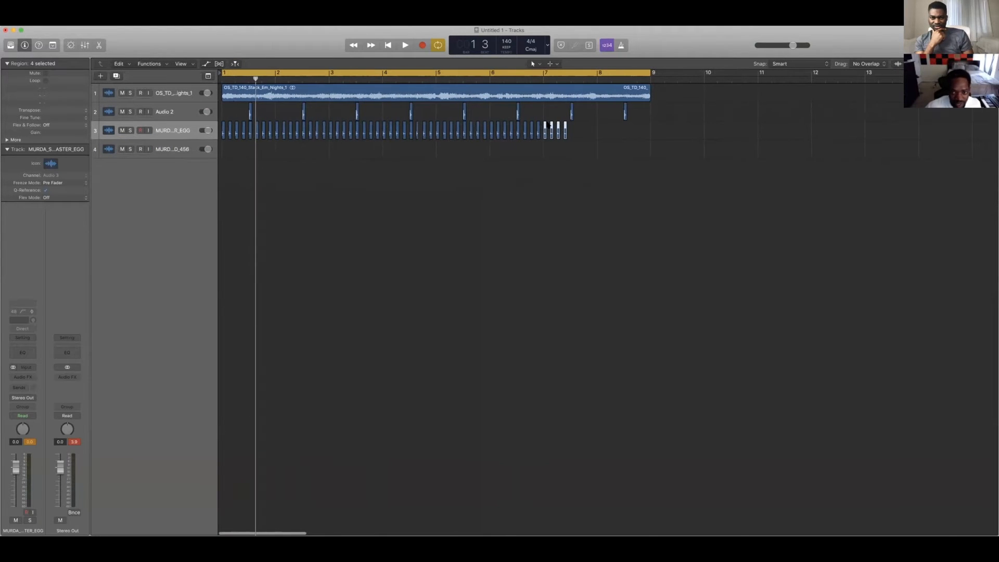
pyautogui.moveTo(545, 125); pyautogui.dragTo(602, 129)
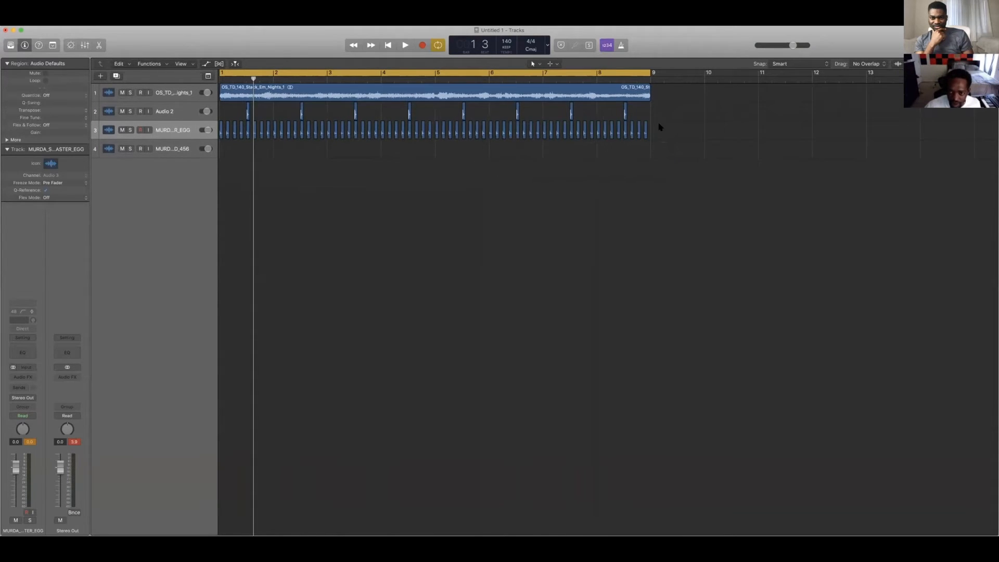
# Lower the hat track's volume while the beat plays.
pyautogui.hscroll(1, 496, 175)
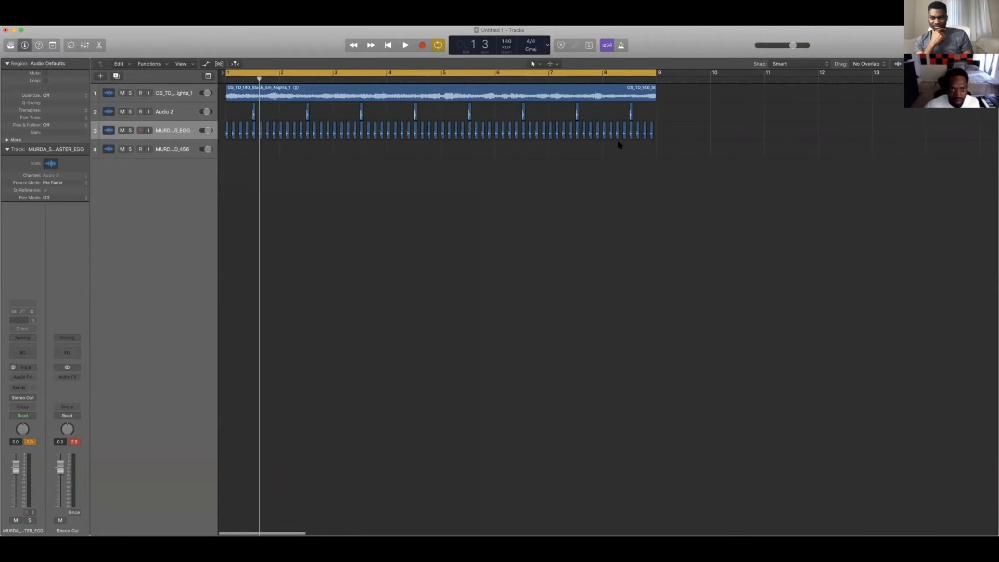
pyautogui.press('space')
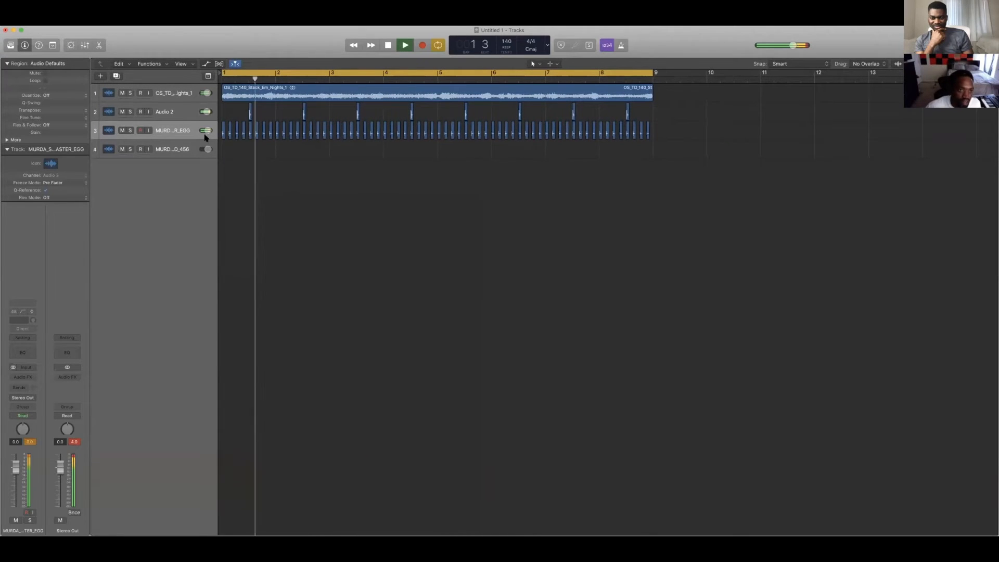
pyautogui.press('space')
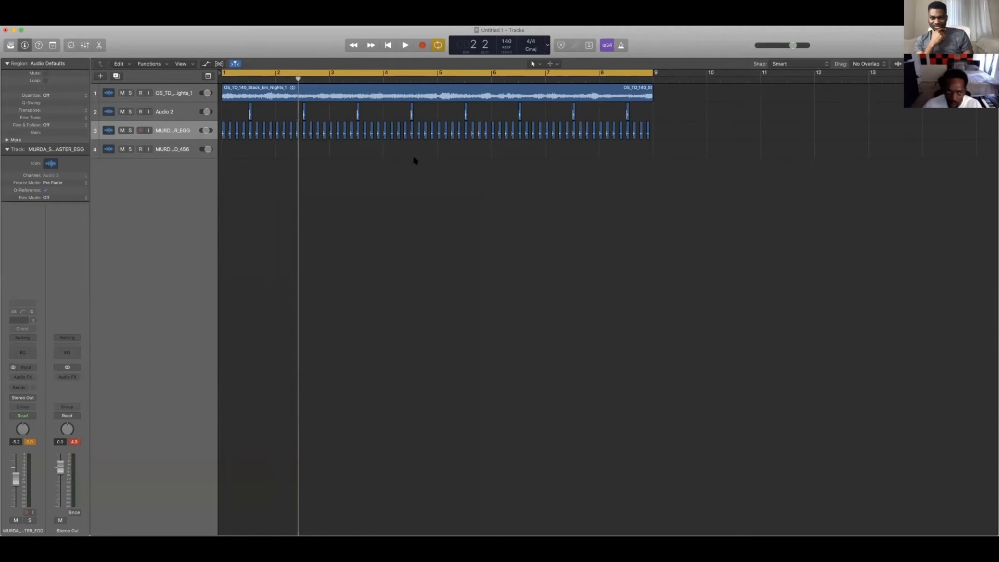
# Listen to the beat without the opening hat, and copy the neighbouring hat back to bar 1.
pyautogui.click(223, 132)
pyautogui.press('Delete')
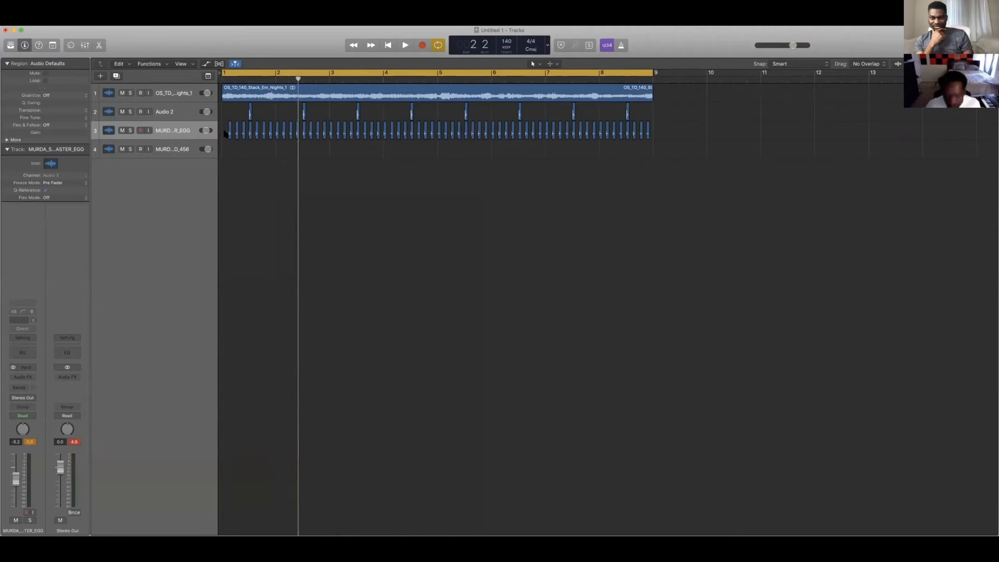
pyautogui.press('space')
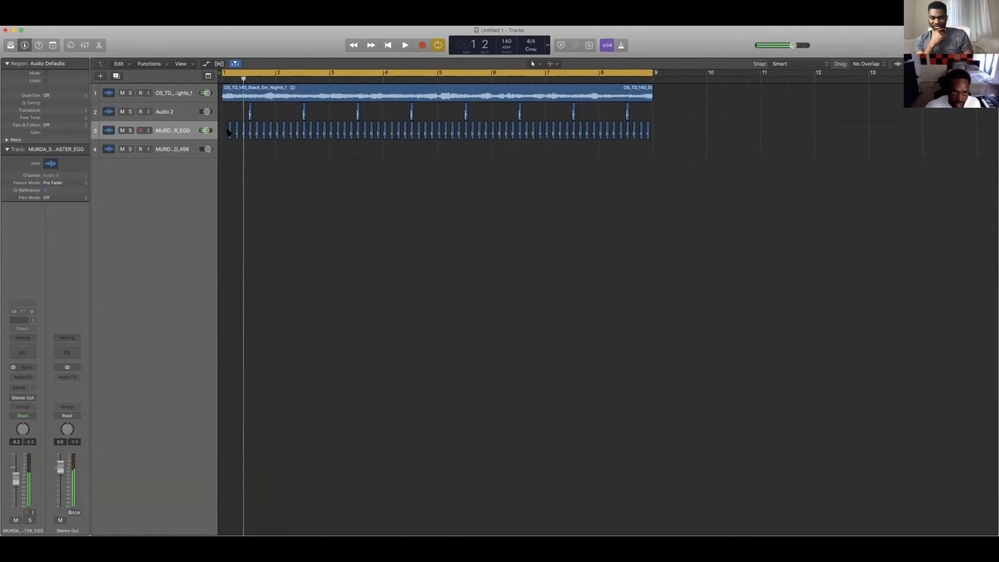
pyautogui.press('super+z')
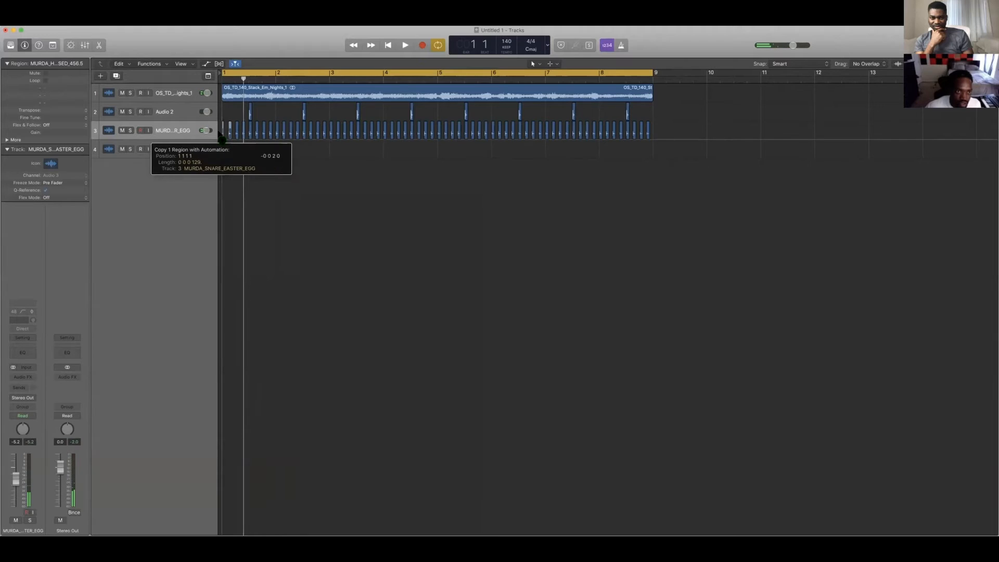
pyautogui.click(236, 145)
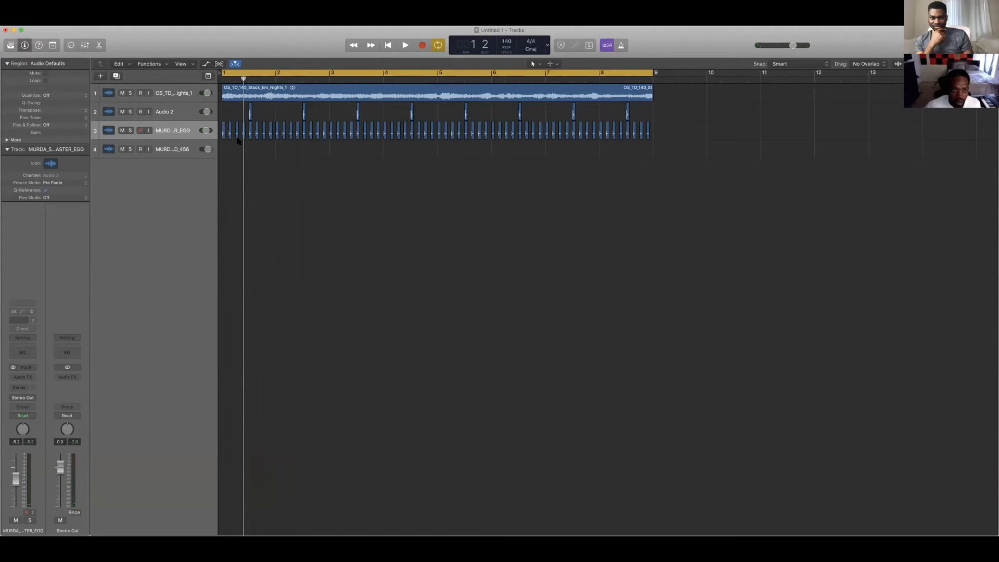
# Copy a hat between the third and fourth hits of bar 1 and audition the roll.
pyautogui.moveTo(236, 133); pyautogui.dragTo(241, 136)
pyautogui.press('space')
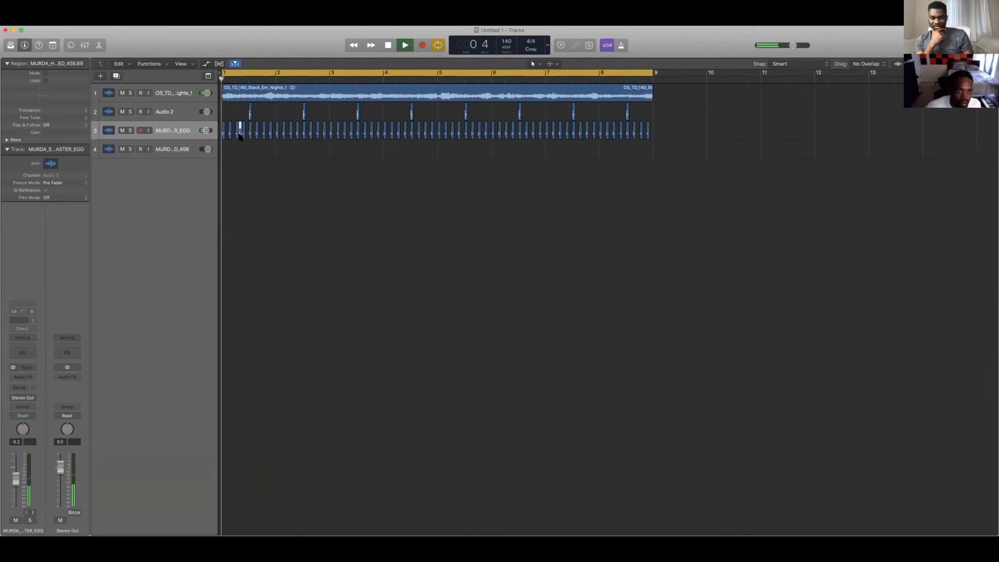
pyautogui.press('space')
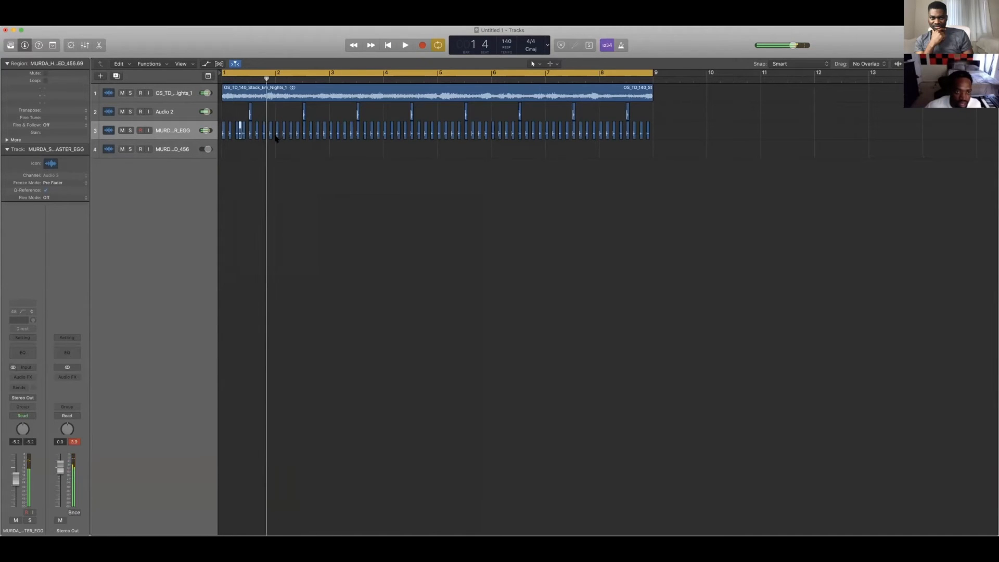
pyautogui.press('space')
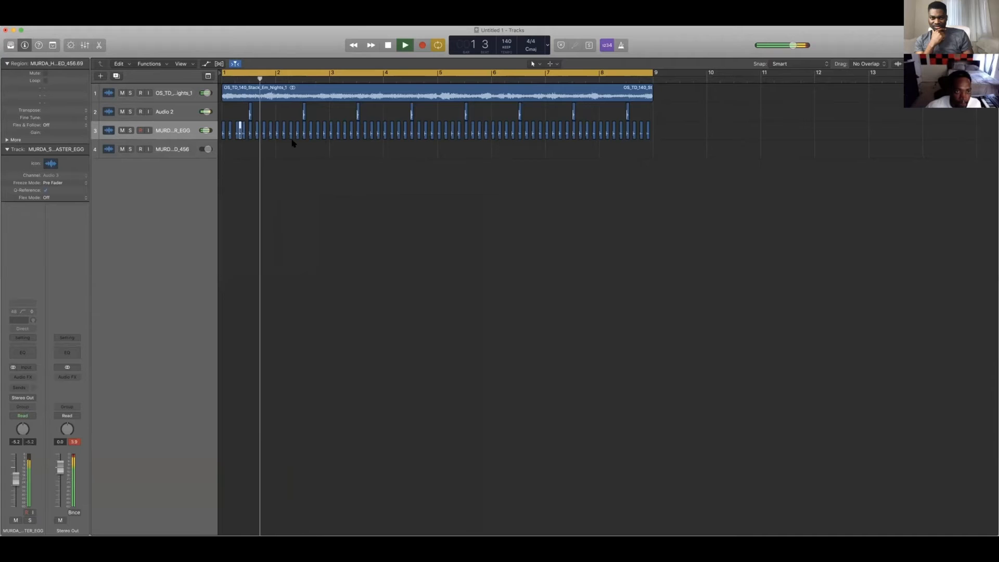
# Copy hats between the opening hits of bar 2 to build a roll, and play it from the start.
pyautogui.press('space')
pyautogui.moveTo(277, 129); pyautogui.dragTo(288, 136)
pyautogui.scroll(8, 280, 138)
pyautogui.click(269, 136)
pyautogui.press('space')
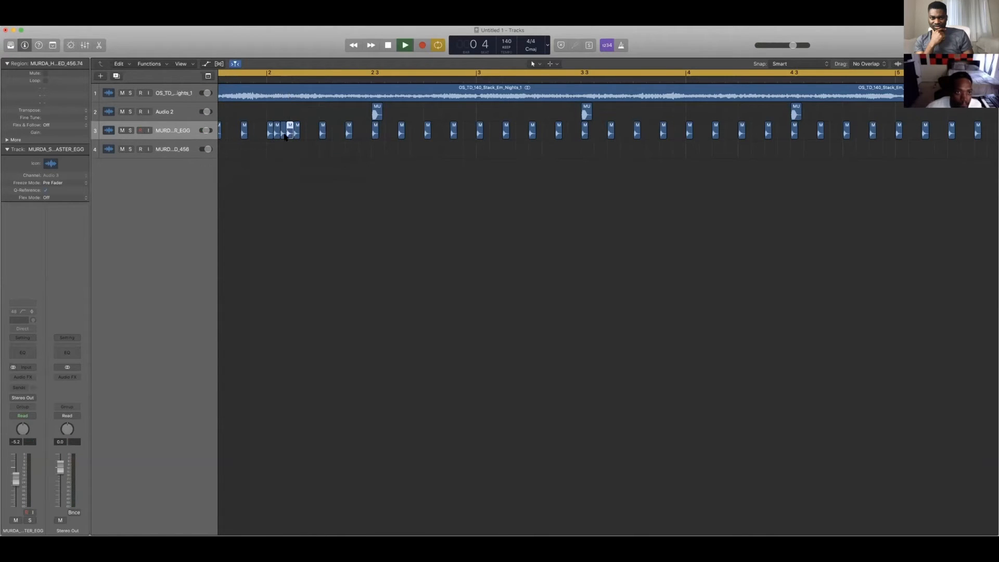
# Listen to the roll, and copy a hat just before beat 4 of bar 2.
pyautogui.scroll(-5, 301, 138)
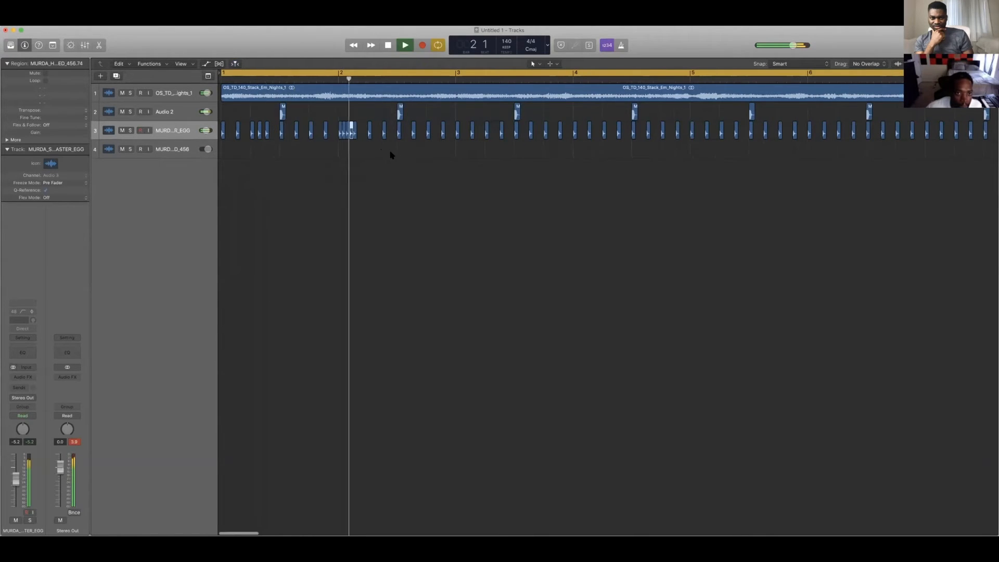
pyautogui.press('space')
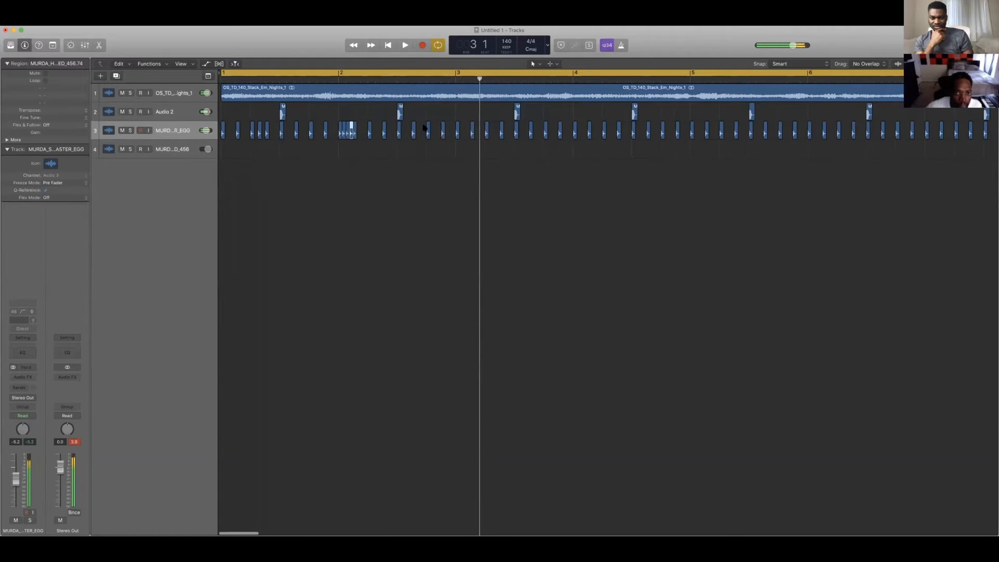
pyautogui.moveTo(412, 132); pyautogui.dragTo(422, 132)
pyautogui.press('space')
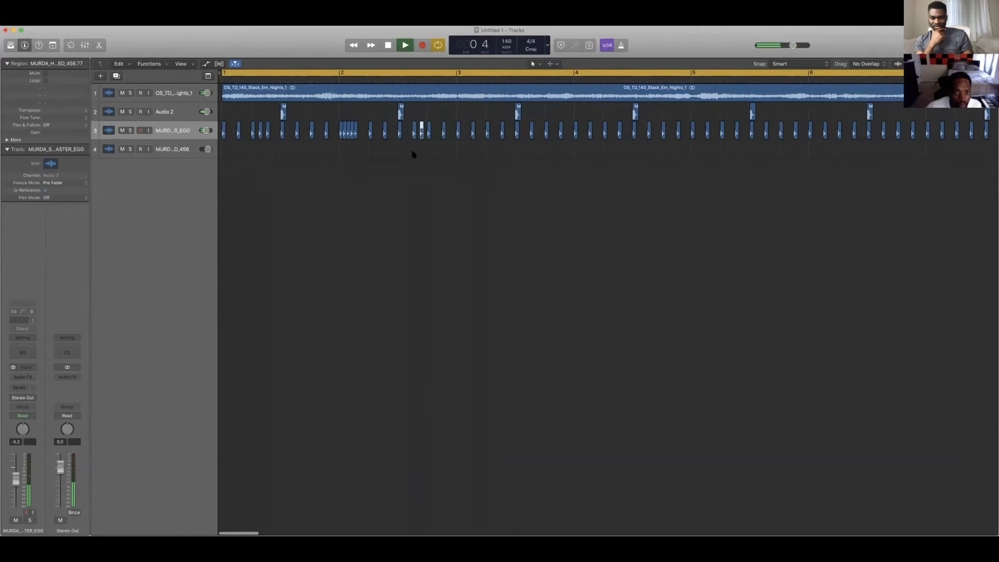
# Try an extra hat between the first two hits of bar 3 and play the beat from the start.
pyautogui.scroll(-4, 398, 151)
pyautogui.scroll(5, 306, 151)
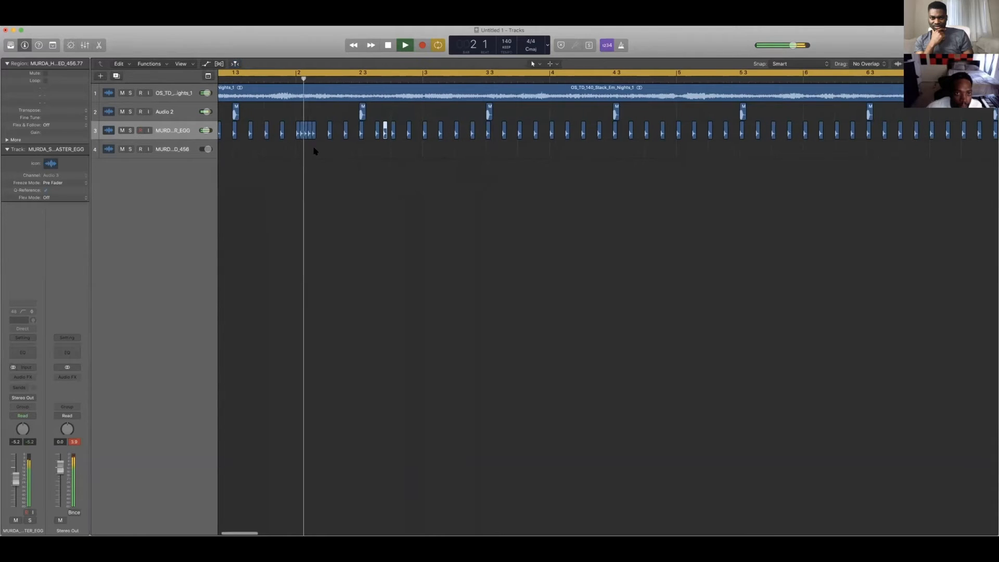
pyautogui.press('space')
pyautogui.scroll(-6, 390, 156)
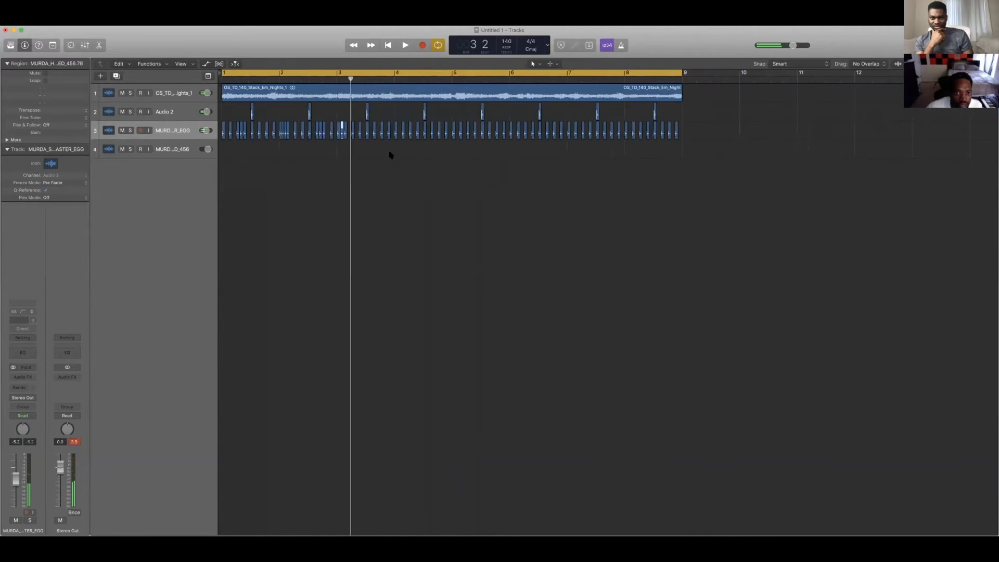
pyautogui.press('Return')
pyautogui.press('space')
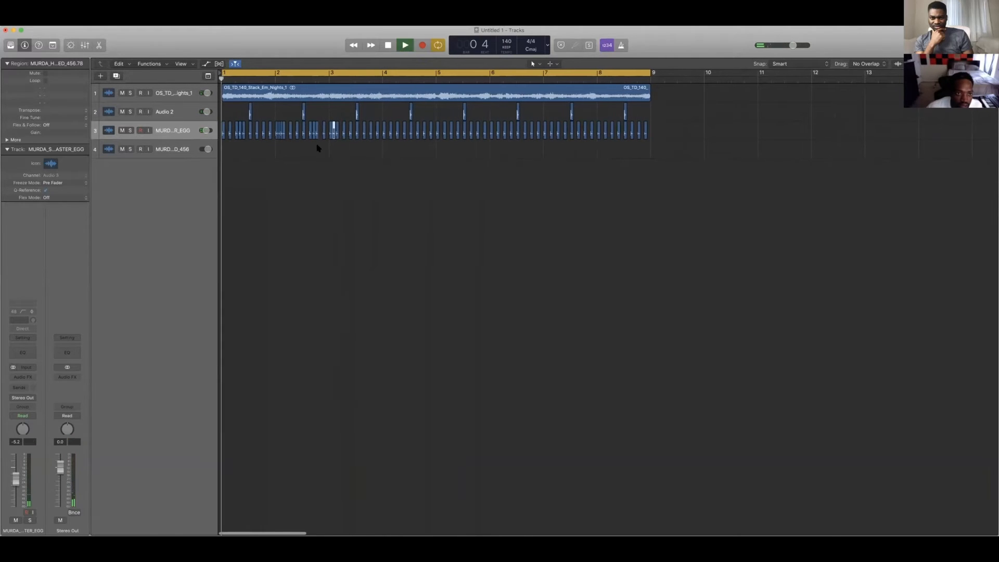
# Copy the two-bar hat pattern from bars 1 and 2 to bars 3 and 4, and play the result.
pyautogui.press('space')
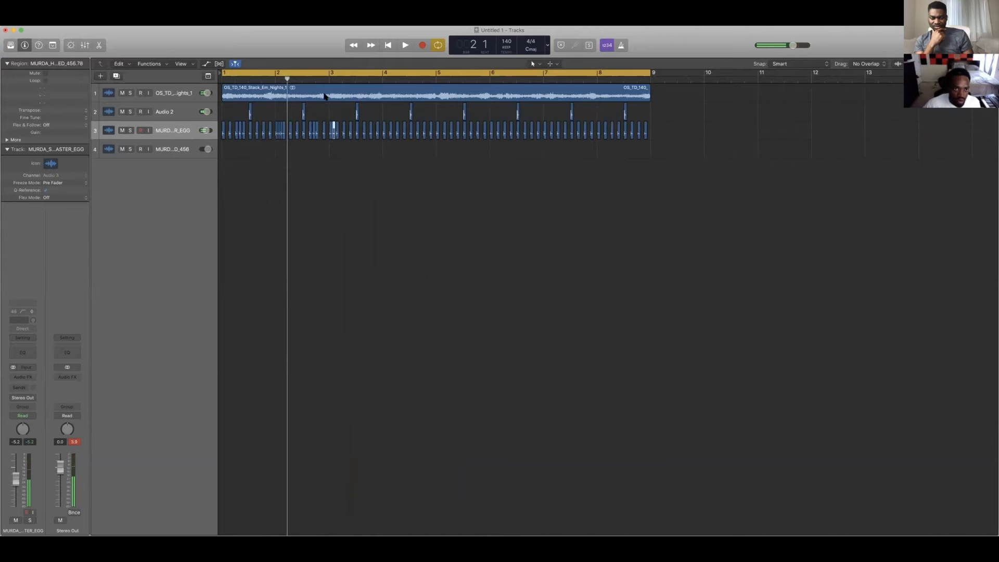
pyautogui.moveTo(221, 141); pyautogui.dragTo(326, 132)
pyautogui.moveTo(223, 131); pyautogui.dragTo(332, 130)
pyautogui.scroll(3, 332, 130)
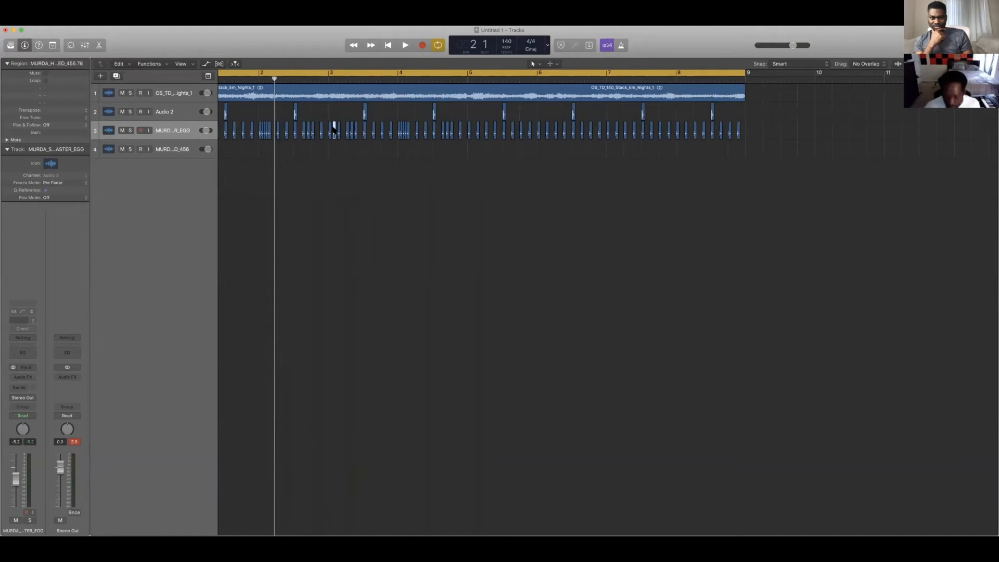
pyautogui.press('space')
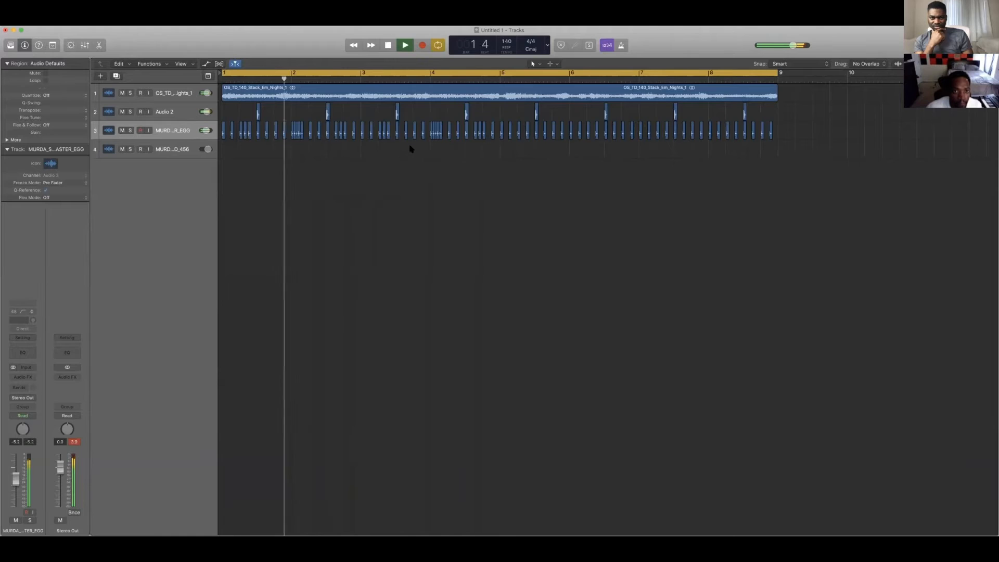
# Replace the plain hats from bar 5 to bar 9 with a copy of the four-bar hat pattern and audition it.
pyautogui.scroll(-1, 406, 150)
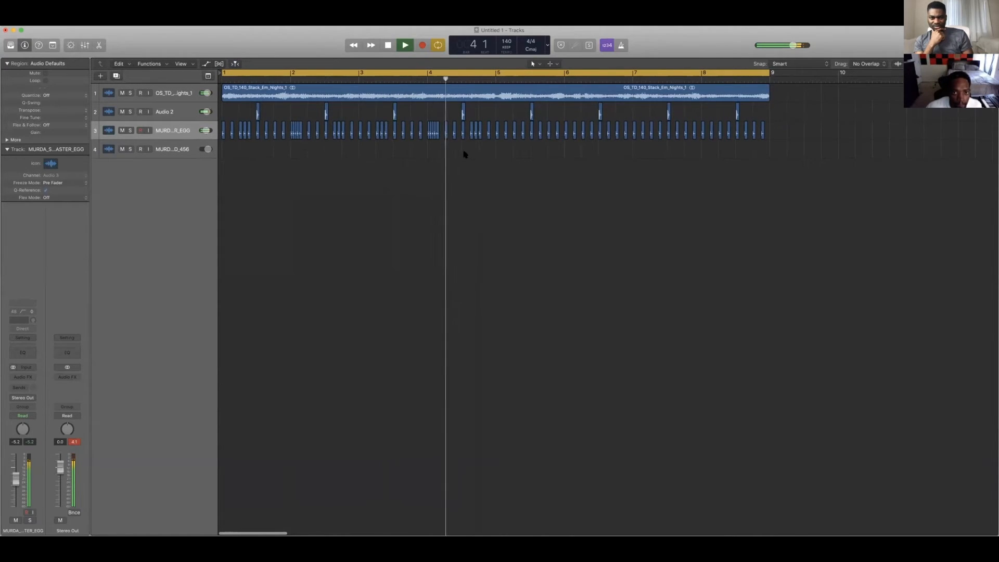
pyautogui.press('space')
pyautogui.moveTo(727, 134); pyautogui.dragTo(500, 135)
pyautogui.press('Delete')
pyautogui.click(491, 160)
pyautogui.press('space')
pyautogui.press('space')
pyautogui.click(227, 155)
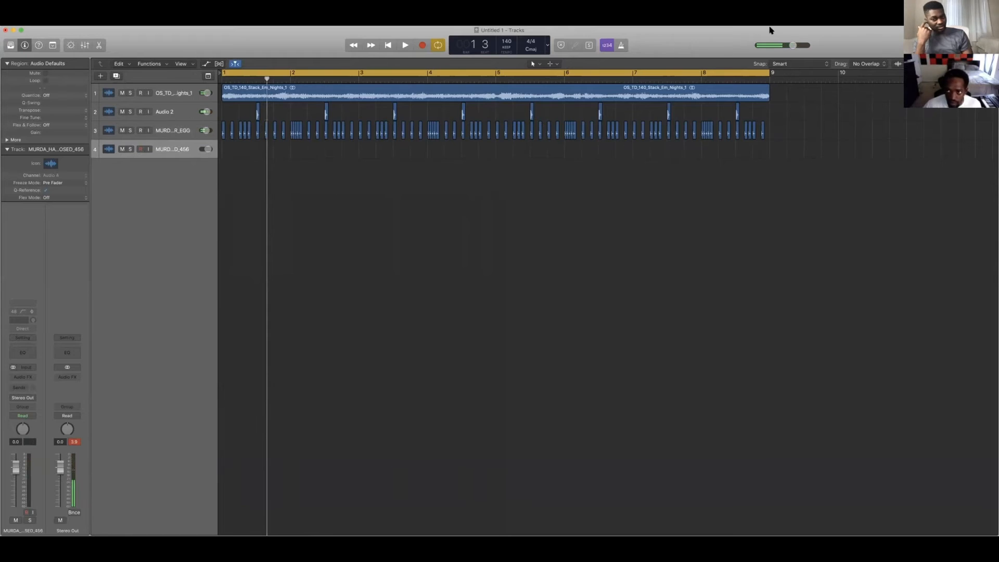
# Browse the Desktop files by name to the HYPERBITS_Kicks folder in the Hyperbits suite's premium essential drums.
pyautogui.press('super+Tab')
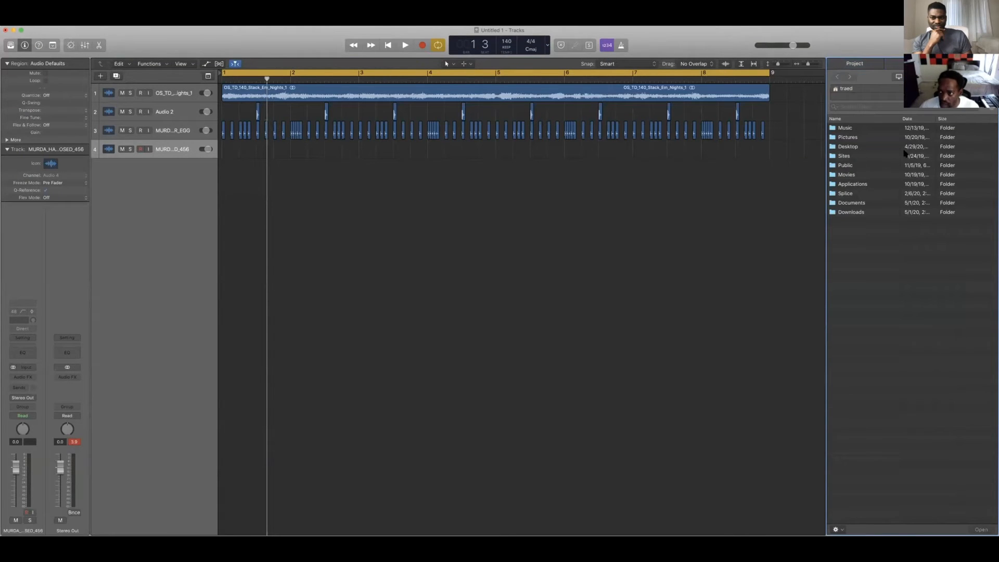
pyautogui.doubleClick(855, 148)
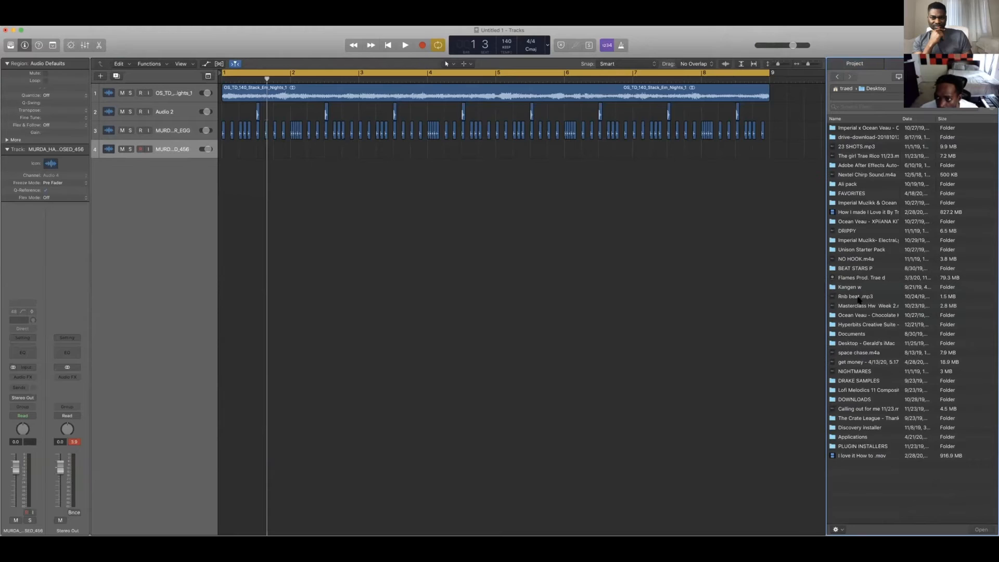
pyautogui.click(862, 119)
pyautogui.doubleClick(861, 288)
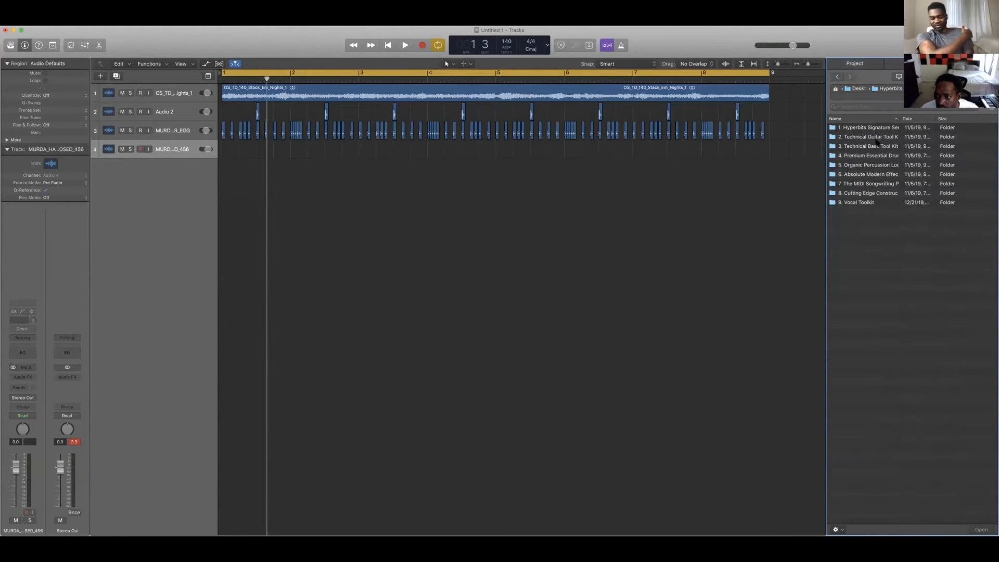
pyautogui.doubleClick(873, 156)
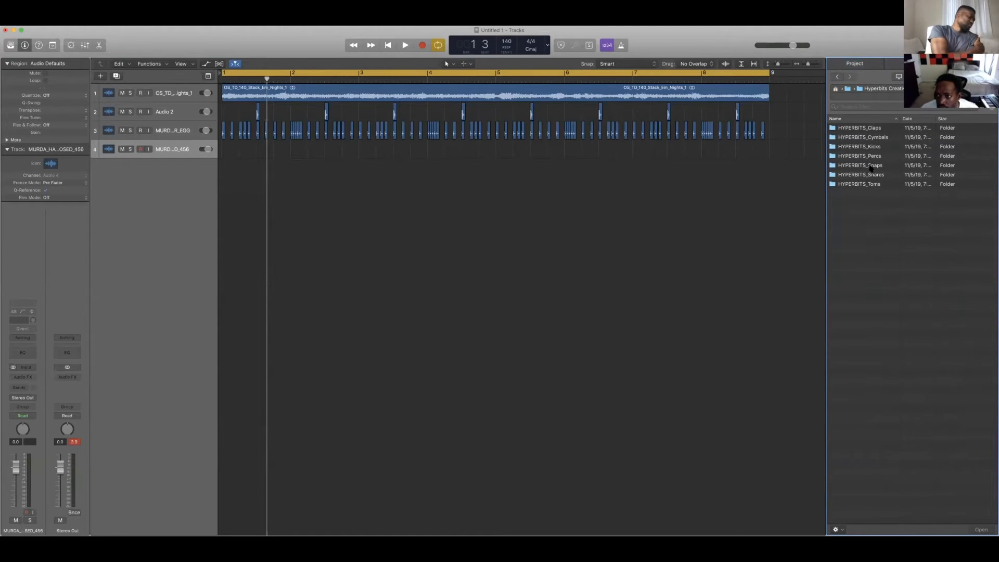
pyautogui.doubleClick(870, 149)
# Audition the kick samples and place HYPERBITS_Essential_Drums_Kick_01_A at bar 1 of the fourth track.
pyautogui.click(877, 184)
pyautogui.click(868, 230)
pyautogui.click(872, 249)
pyautogui.click(873, 239)
pyautogui.click(874, 212)
pyautogui.click(875, 201)
pyautogui.click(877, 192)
pyautogui.click(876, 202)
pyautogui.click(877, 181)
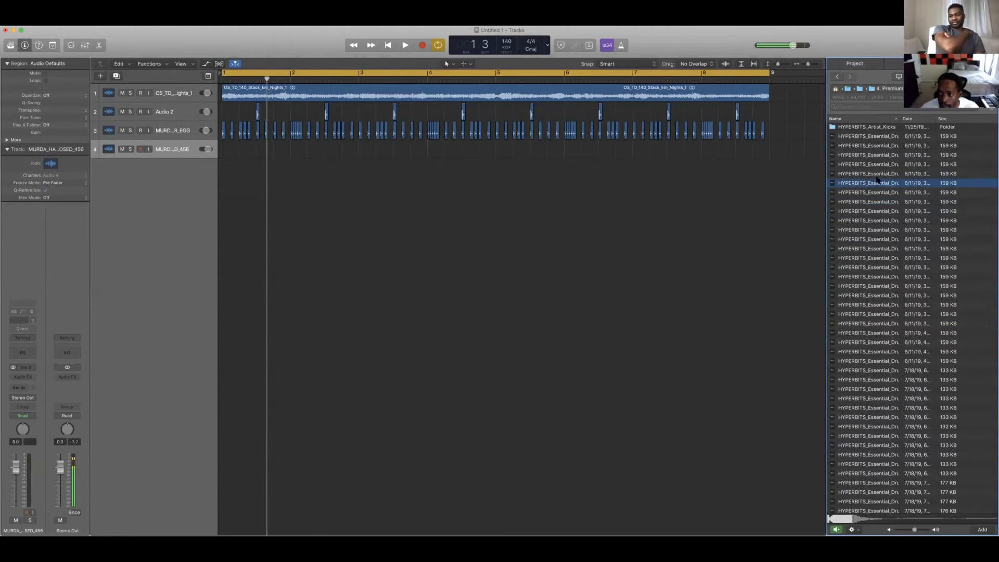
pyautogui.click(877, 164)
pyautogui.click(877, 145)
pyautogui.click(878, 137)
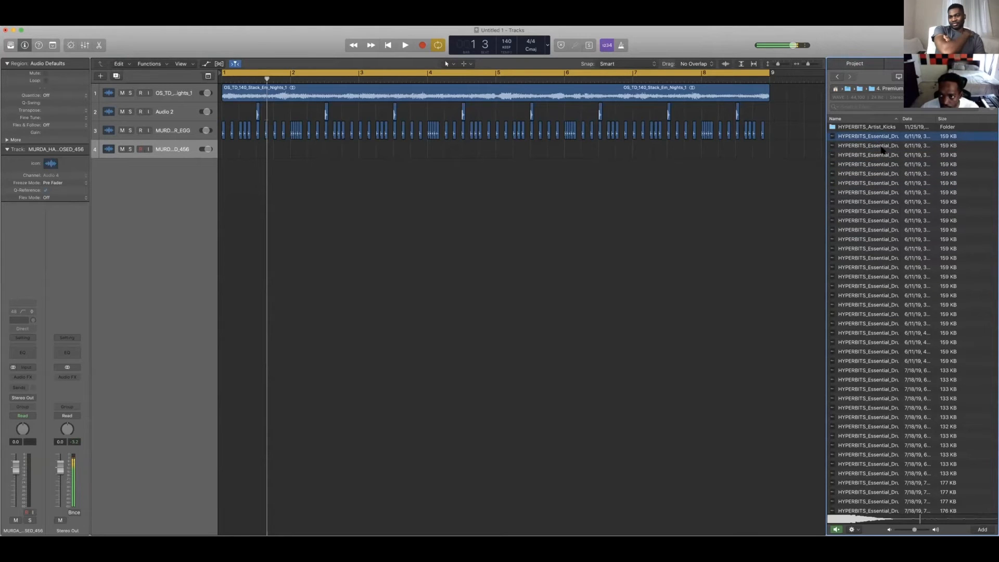
pyautogui.moveTo(280, 155); pyautogui.dragTo(163, 146)
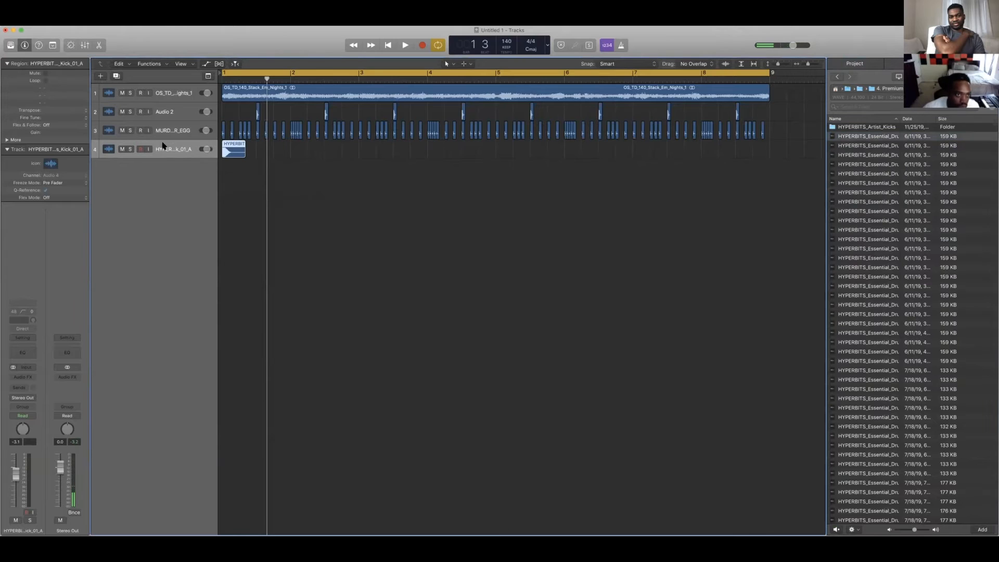
# Add a Channel EQ to the kick track, solo the track and play the kick through the analyzer.
pyautogui.click(22, 352)
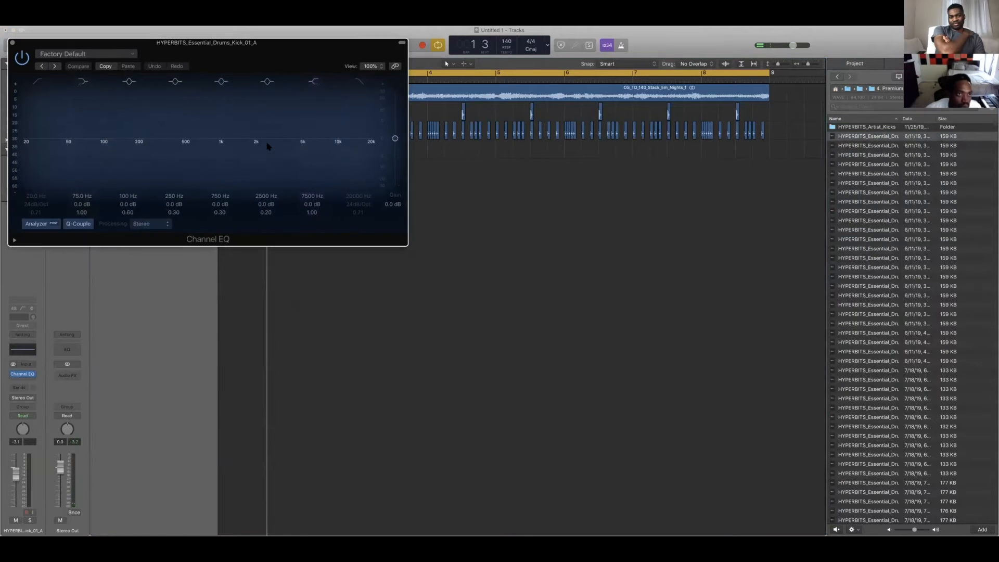
pyautogui.moveTo(234, 38); pyautogui.dragTo(306, 269)
pyautogui.click(131, 151)
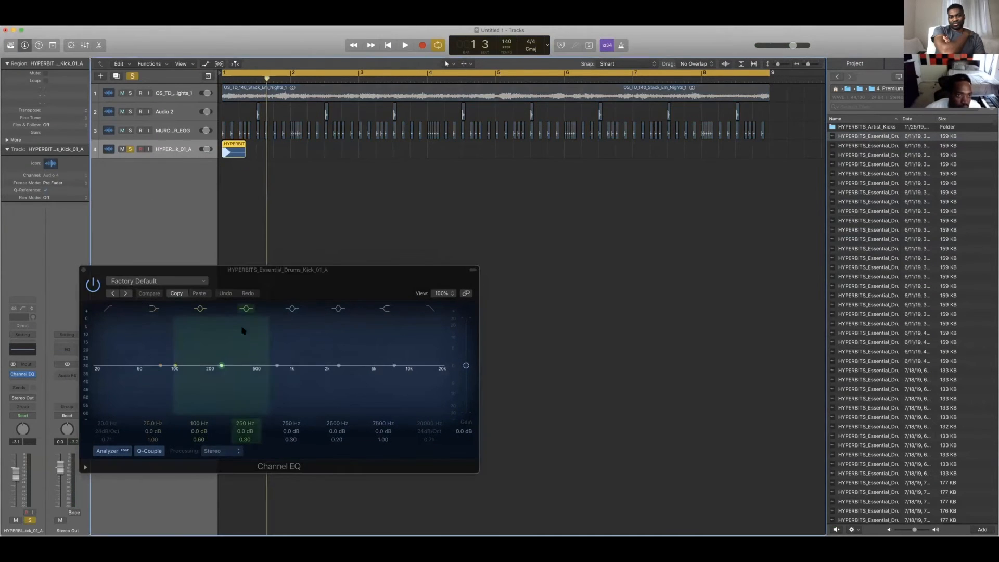
pyautogui.press('space')
pyautogui.press('space')
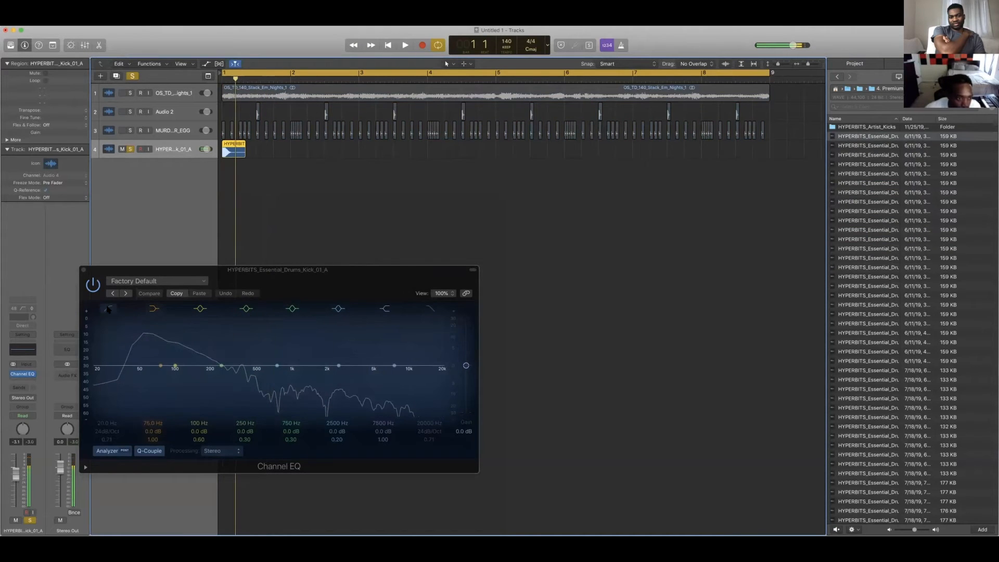
# Enable the kick EQ's low cut and high cut, set the high cut to 980 Hz and audition the kick.
pyautogui.click(108, 309)
pyautogui.click(431, 309)
pyautogui.moveTo(445, 377); pyautogui.dragTo(289, 378)
pyautogui.press('space')
pyautogui.press('space')
pyautogui.press('space')
pyautogui.press('space')
pyautogui.press('space')
pyautogui.press('space')
pyautogui.press('space')
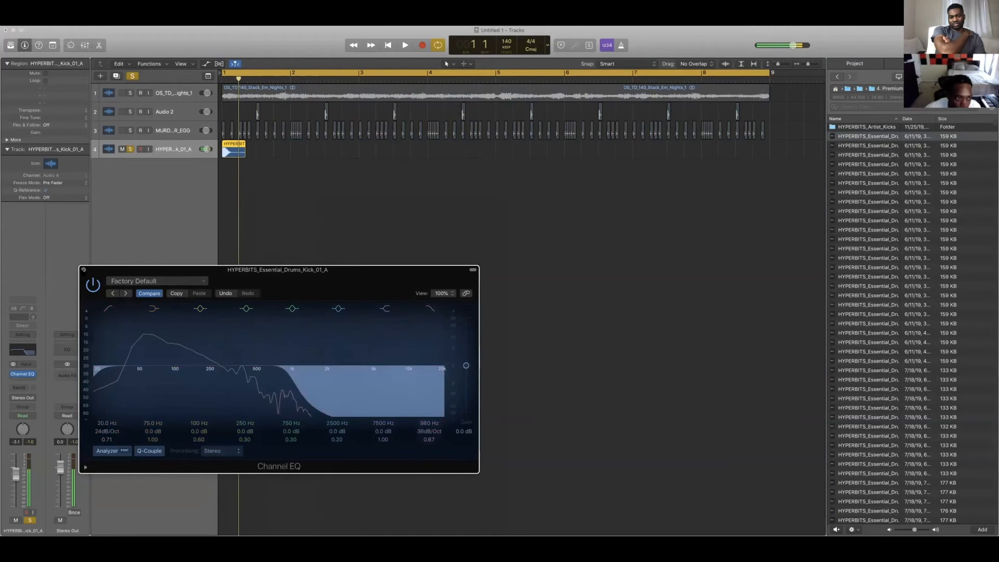
# Close the Channel EQ, turn off solo and play the kick with the full beat.
pyautogui.press('super+w')
pyautogui.click(134, 76)
pyautogui.press('space')
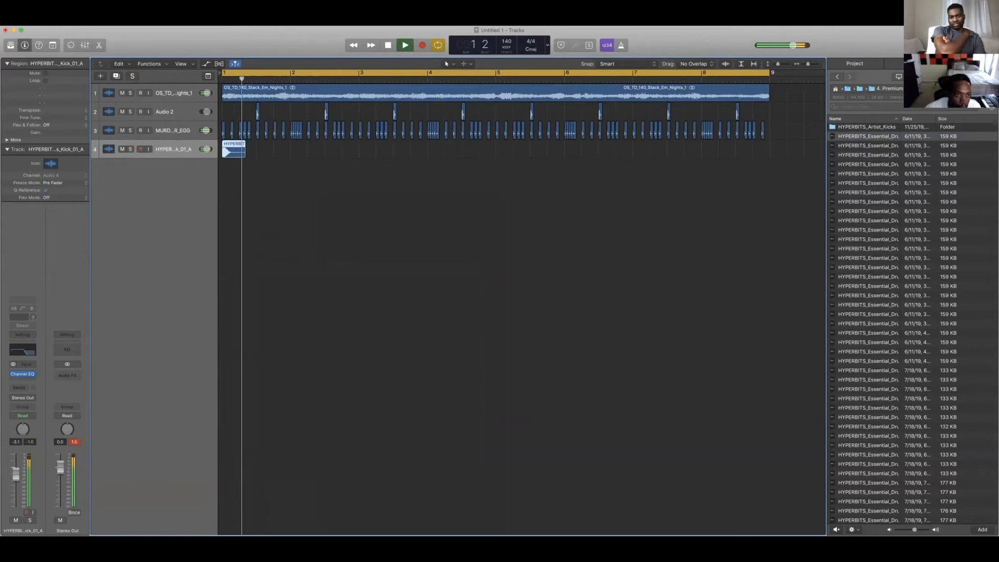
pyautogui.press('space')
# Copy the kick to beat 2 of bar 2 and audition it with the beat.
pyautogui.moveTo(242, 151); pyautogui.dragTo(318, 153)
pyautogui.press('space')
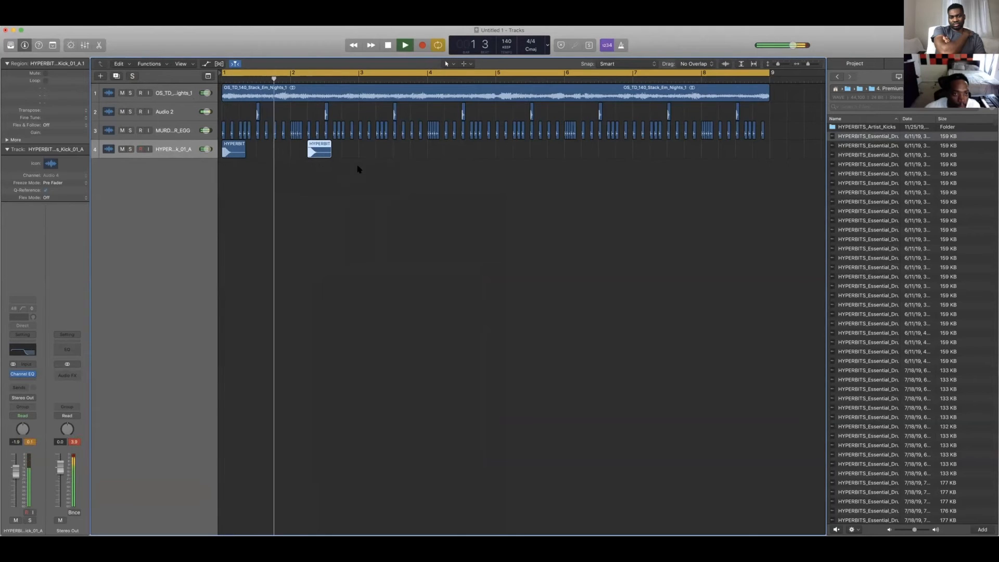
pyautogui.press('space')
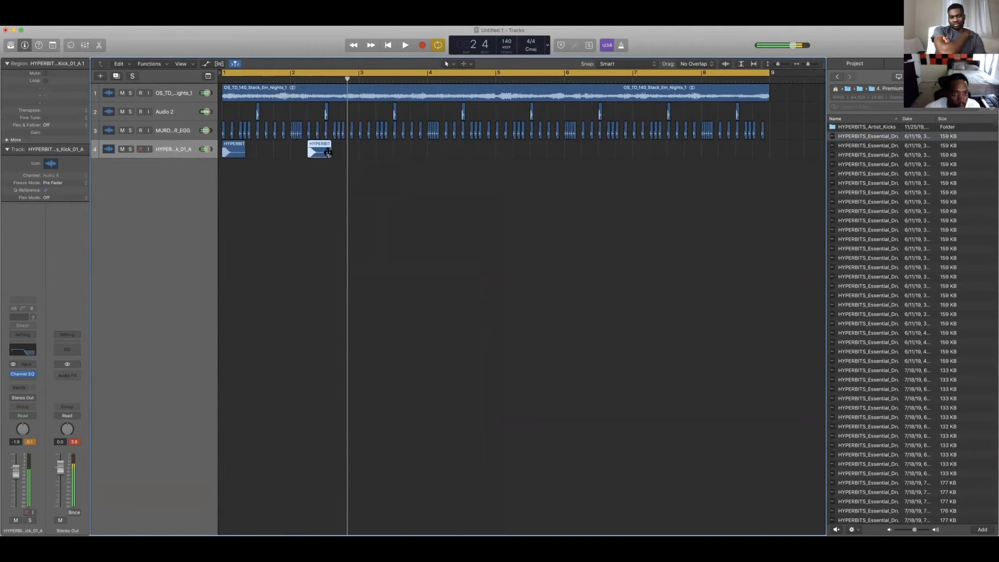
# Copy the kick to the start of bar 3, and duplicate the kick track as a new empty audio track.
pyautogui.moveTo(335, 156); pyautogui.dragTo(372, 152)
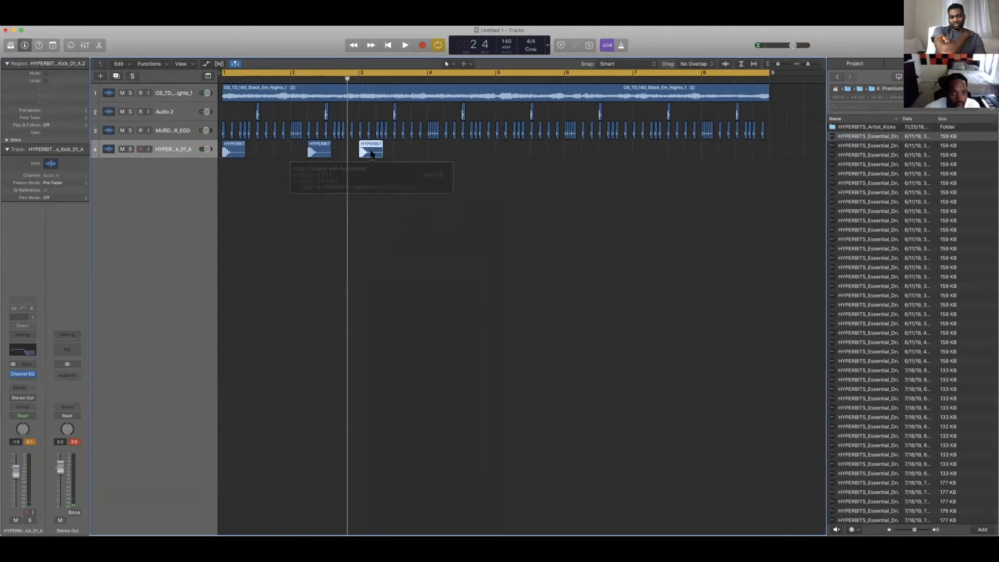
pyautogui.press('space')
pyautogui.click(117, 77)
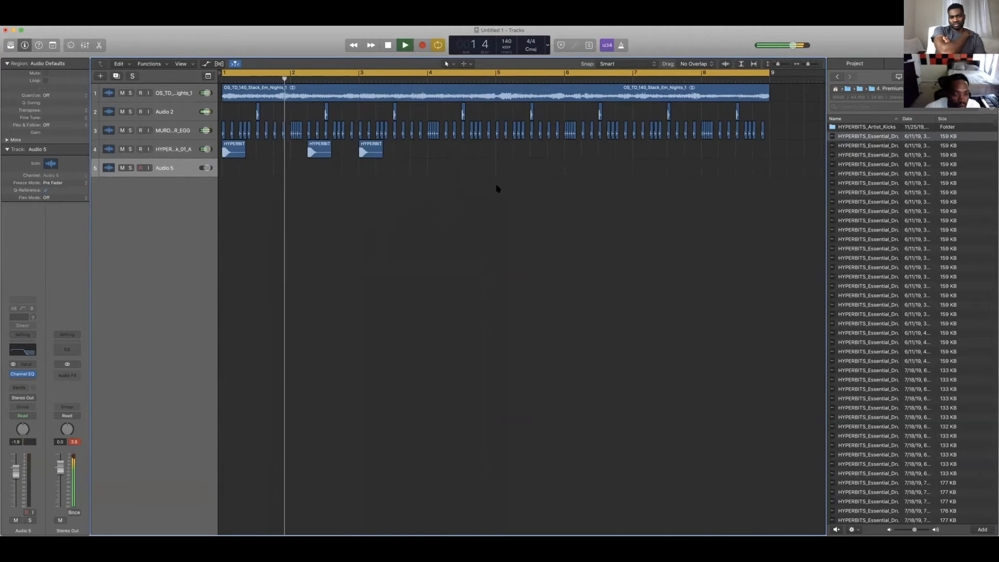
pyautogui.press('space')
# Copy the bar 3 kick to beat 2 of the same bar and listen to the pattern.
pyautogui.moveTo(367, 151); pyautogui.dragTo(386, 156)
pyautogui.press('space')
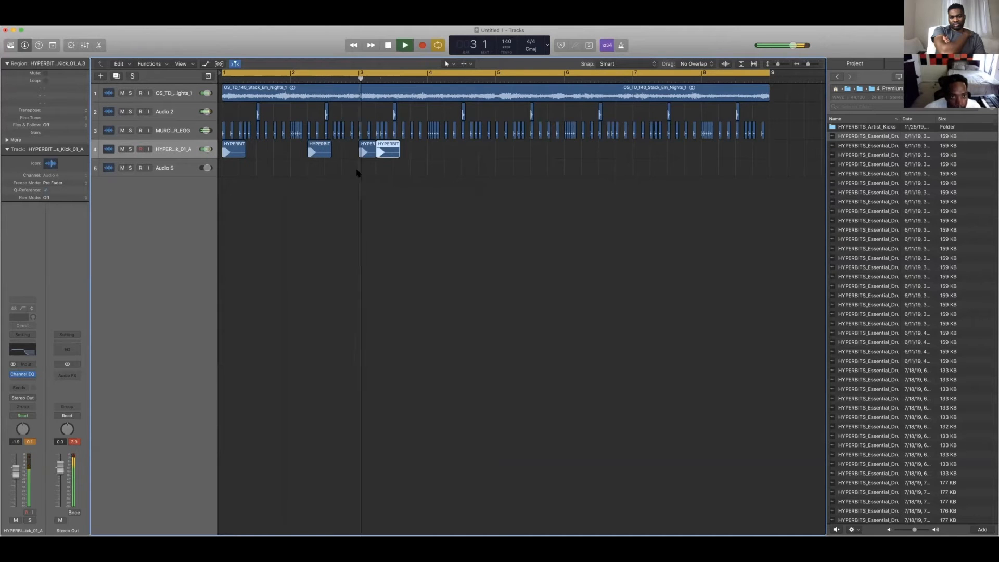
pyautogui.scroll(-3, 358, 168)
pyautogui.press('space')
# Copy a kick to beat 2 of bar 4, repeat the four-bar kick pattern over bars 5 to 8, and audition it.
pyautogui.moveTo(332, 151); pyautogui.dragTo(418, 146)
pyautogui.press('space')
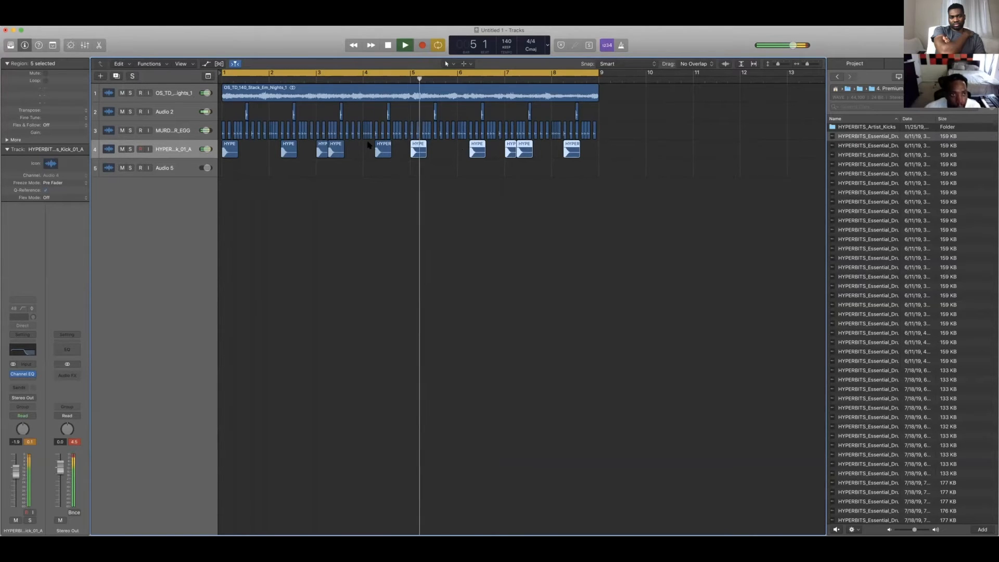
pyautogui.press('space')
pyautogui.click(354, 210)
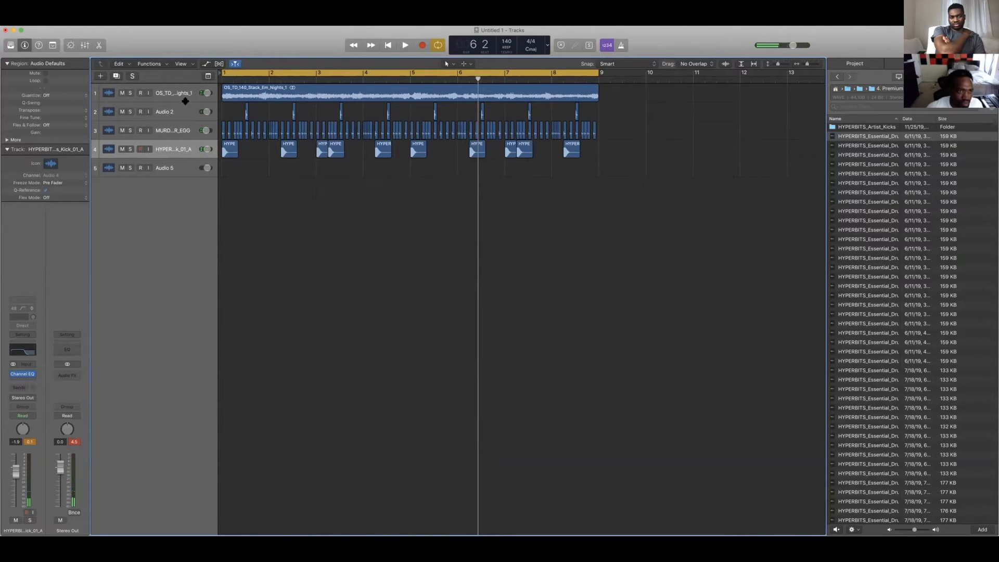
pyautogui.click(162, 87)
pyautogui.click(116, 77)
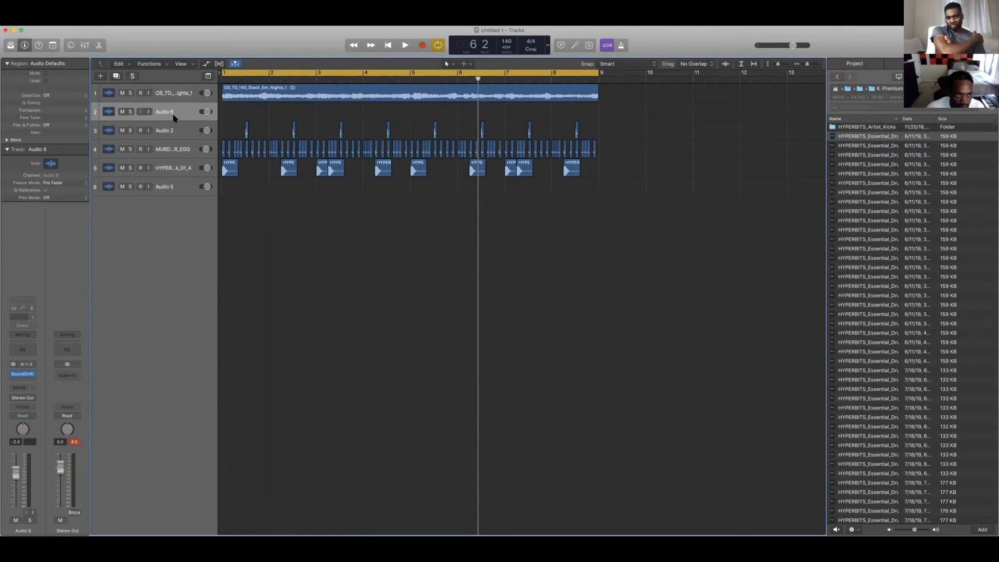
pyautogui.press('super+BackSpace')
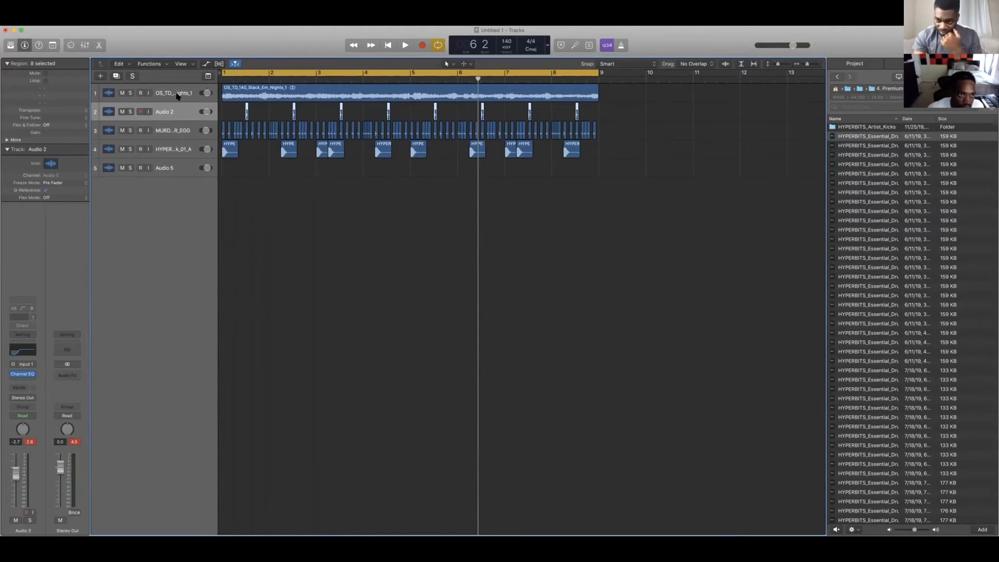
# Add one software instrument track with the ElectraX synth directly below the melody loop track.
pyautogui.click(177, 95)
pyautogui.click(100, 76)
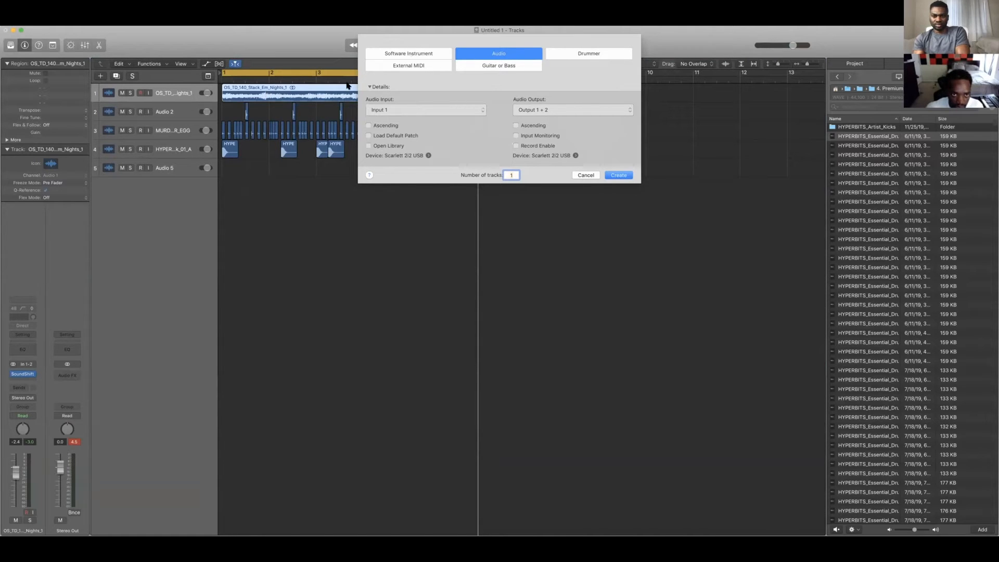
pyautogui.click(413, 52)
pyautogui.click(421, 114)
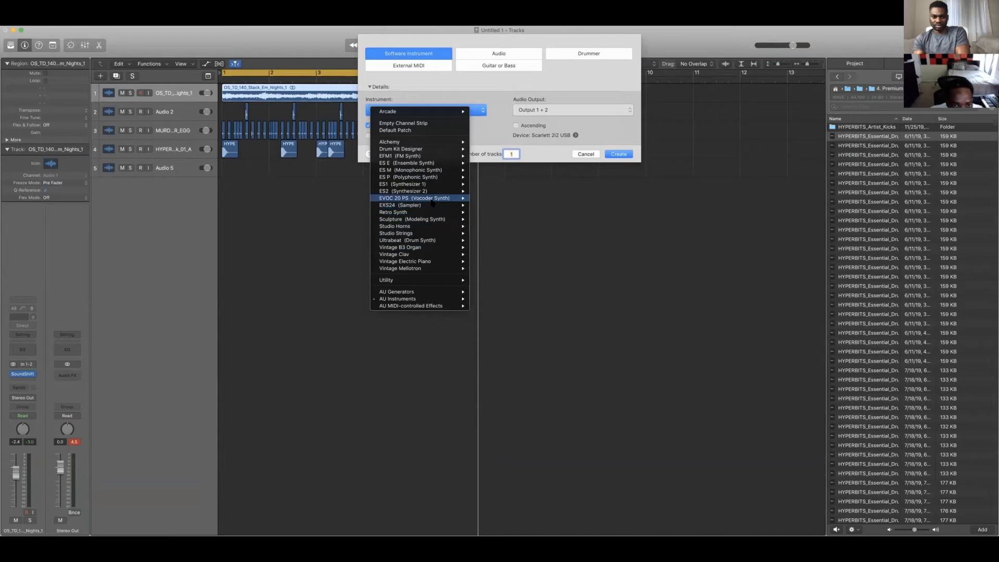
pyautogui.moveTo(437, 219)
pyautogui.moveTo(446, 241)
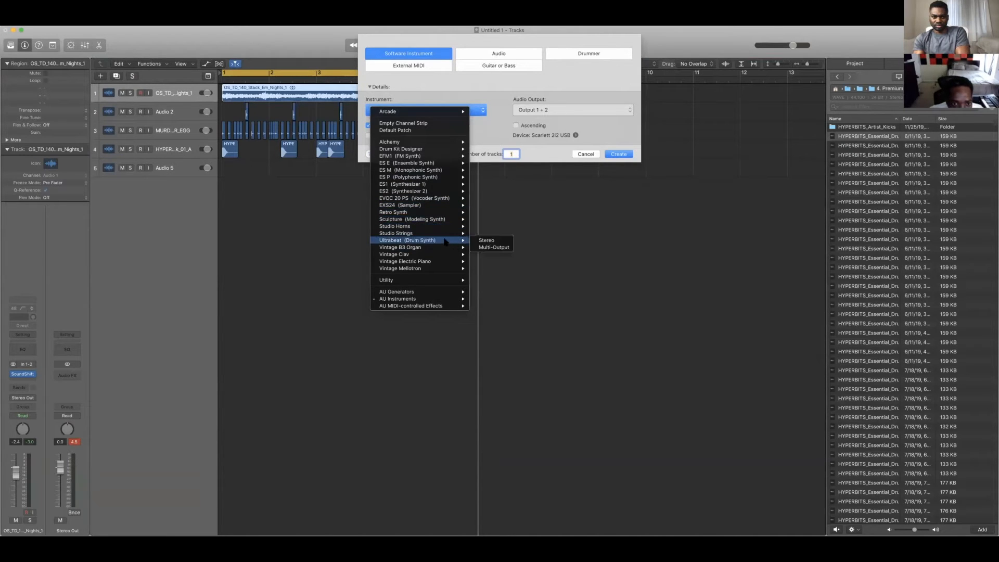
pyautogui.moveTo(435, 184)
pyautogui.moveTo(432, 300)
pyautogui.moveTo(511, 313)
pyautogui.moveTo(512, 336)
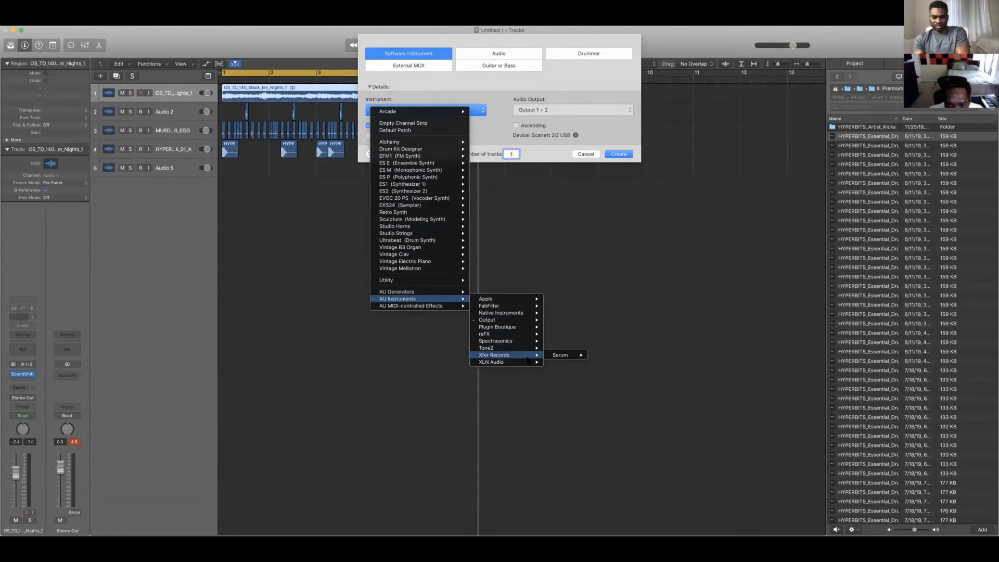
pyautogui.click(606, 348)
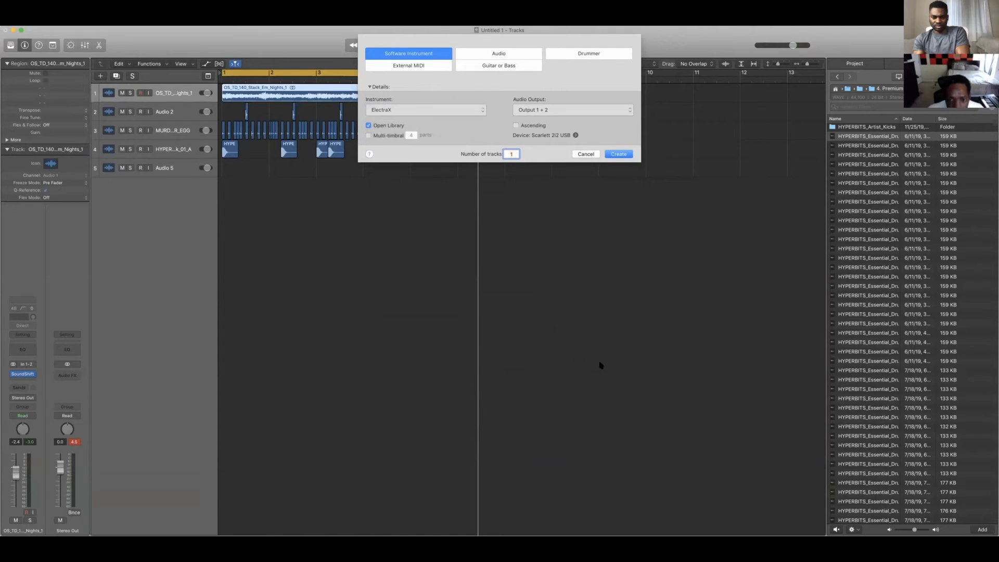
pyautogui.click(618, 154)
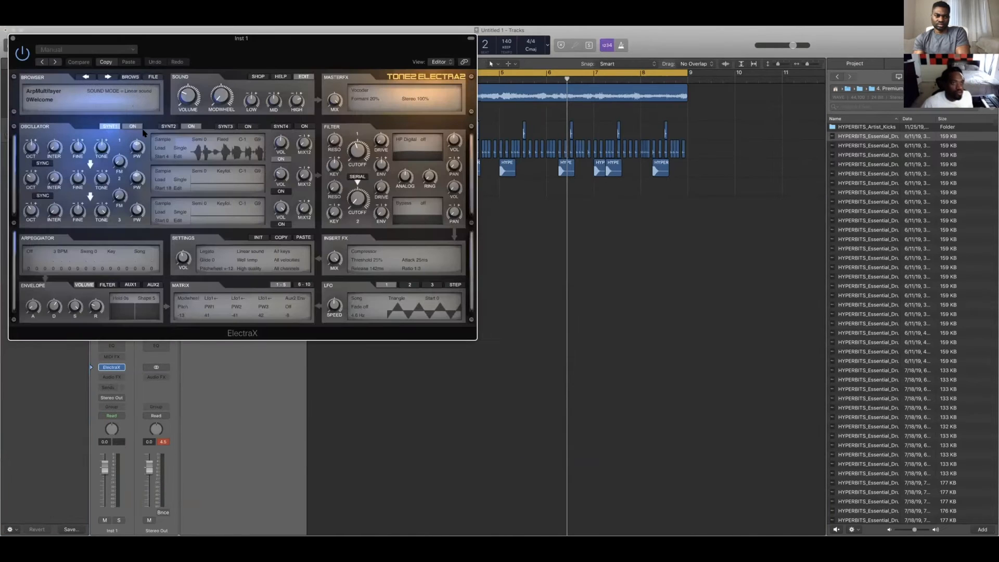
# Open ElectraX's patch browser and audition arpeggio patches in the Imperial - Obsidian ARP bank, including ASimulation, CentralCoast and HalfSpeedThis.
pyautogui.click(130, 77)
pyautogui.click(61, 171)
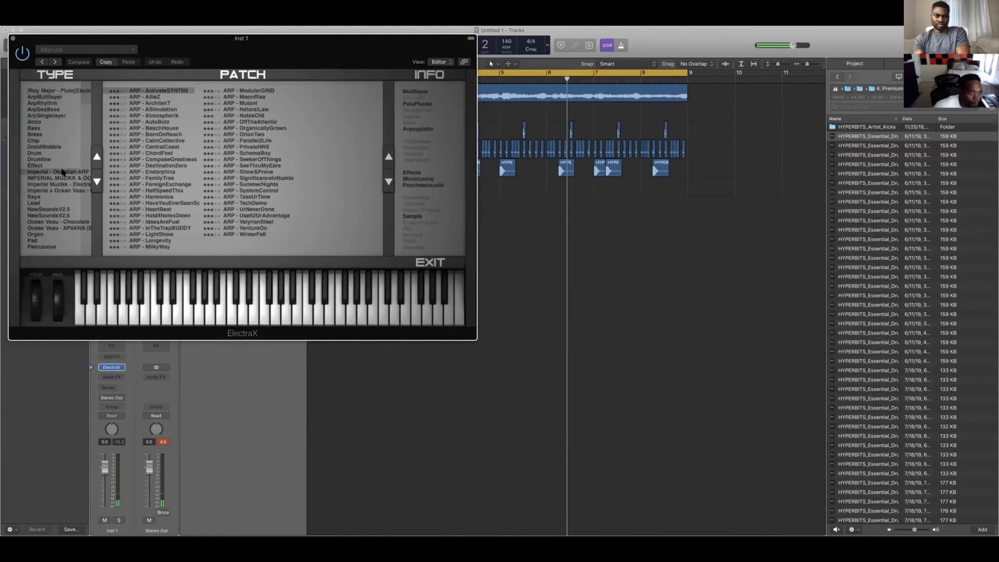
pyautogui.click(154, 103)
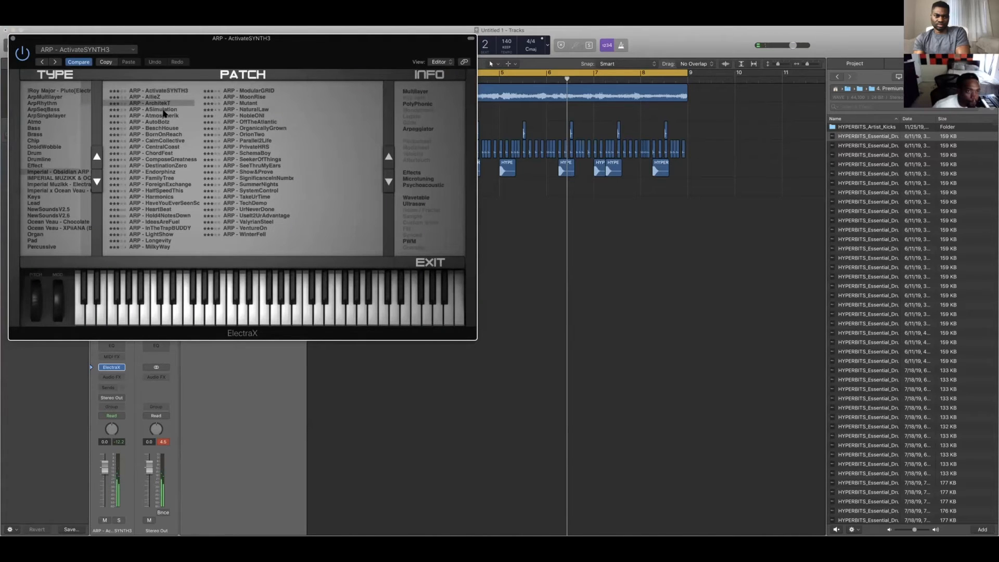
pyautogui.click(164, 110)
pyautogui.click(158, 123)
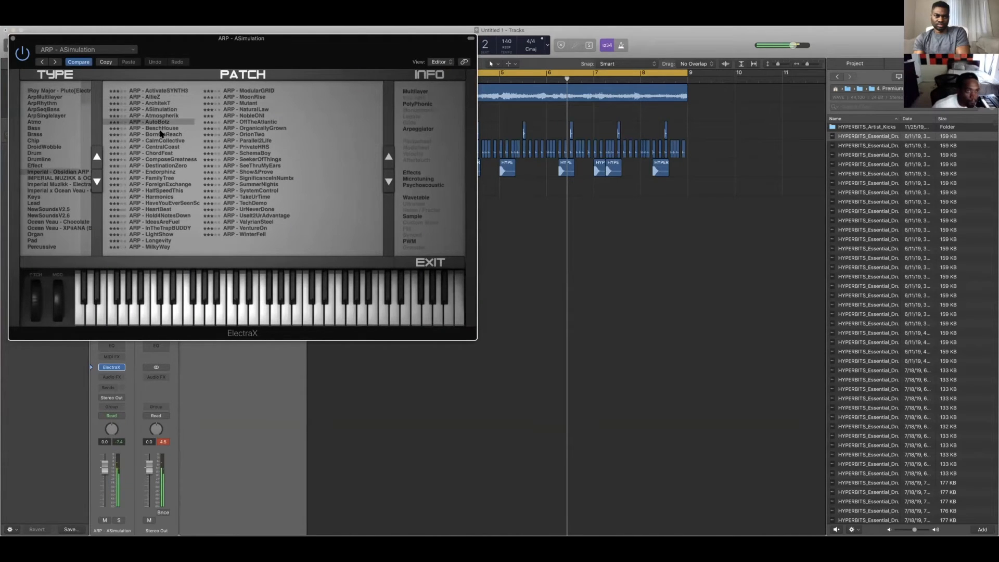
pyautogui.click(161, 134)
pyautogui.click(167, 147)
pyautogui.click(170, 158)
pyautogui.click(167, 173)
pyautogui.click(163, 190)
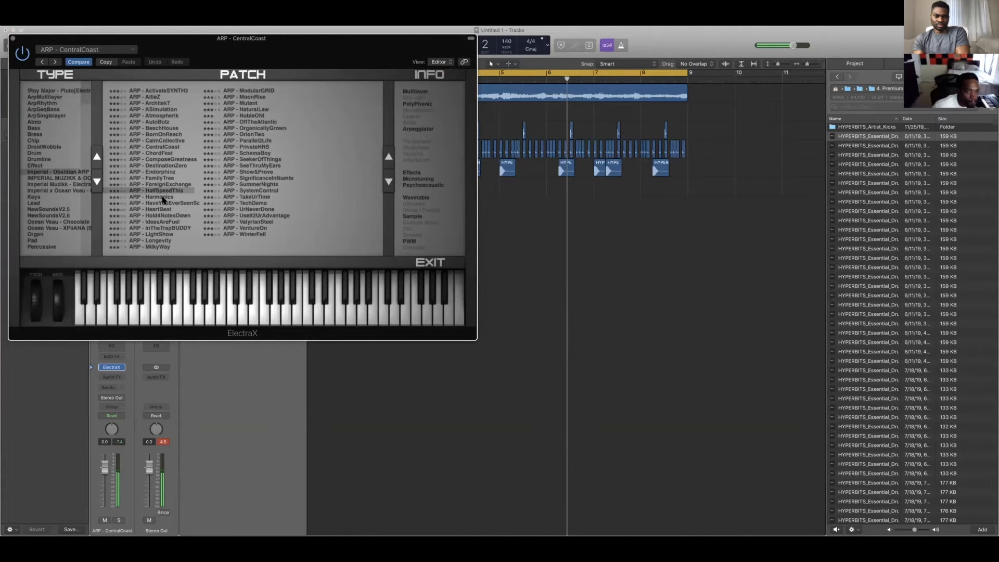
# Switch to the IMPERIAL MUZIKK bank and try patches such as BVSS - KeithGlo, CRIB - MakeLifeAudible and LEVD - MusicalArtifacts.
pyautogui.click(59, 178)
pyautogui.click(159, 229)
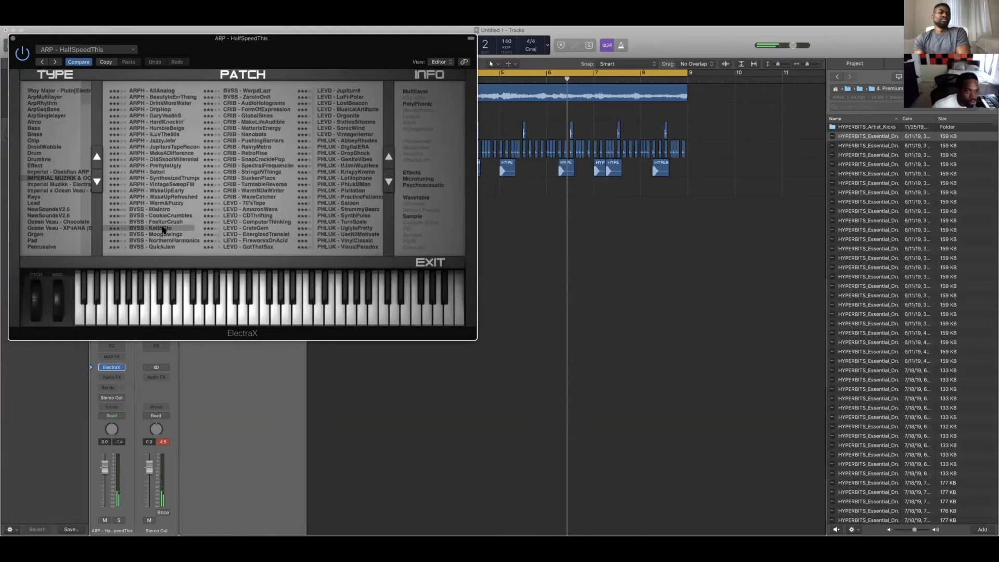
pyautogui.click(245, 148)
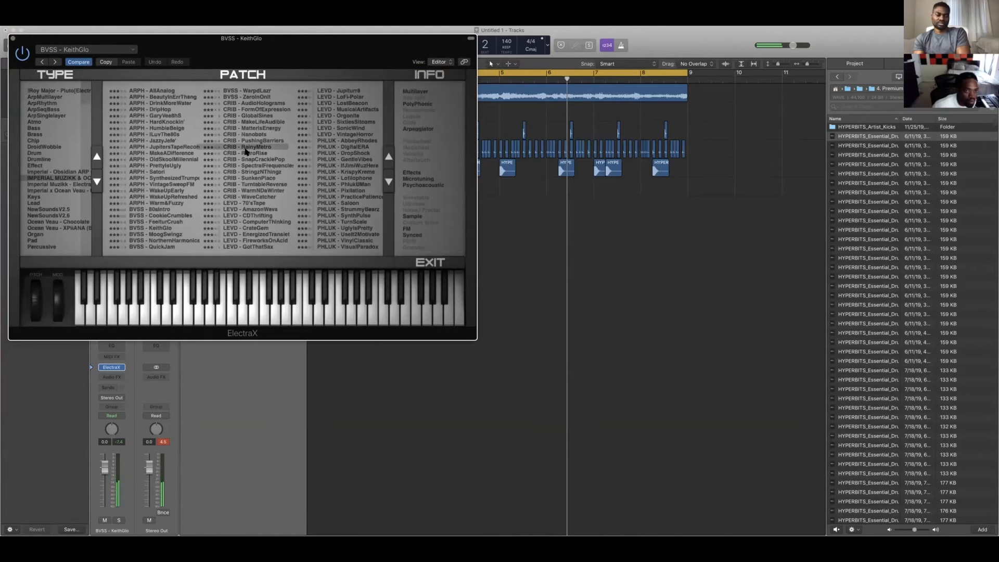
pyautogui.click(262, 123)
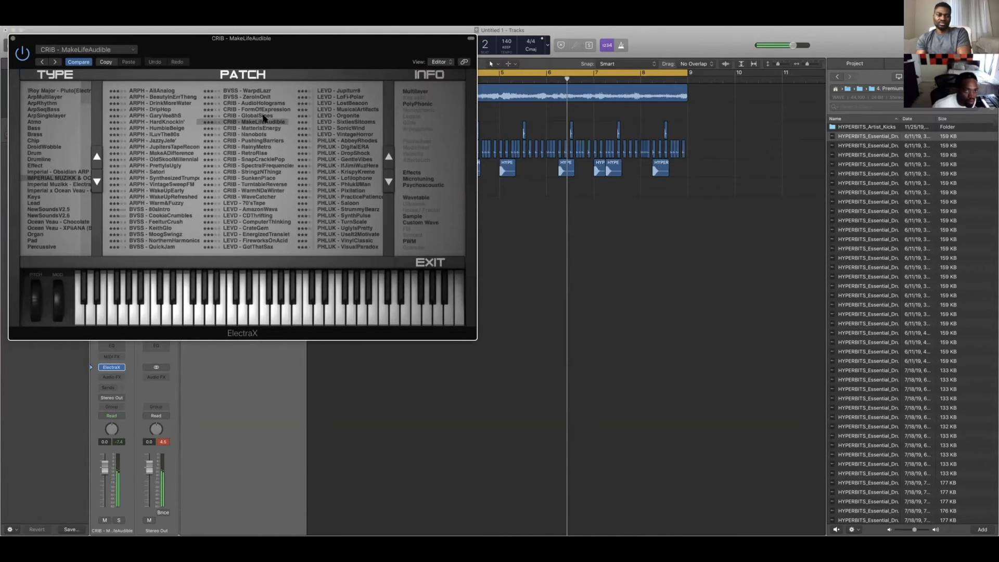
pyautogui.click(366, 110)
pyautogui.click(353, 95)
pyautogui.click(352, 91)
# Solo the melody loop and the ElectraX track, play from the start, and move the synth window clear of the upper tracks.
pyautogui.moveTo(302, 39); pyautogui.dragTo(420, 301)
pyautogui.click(220, 93)
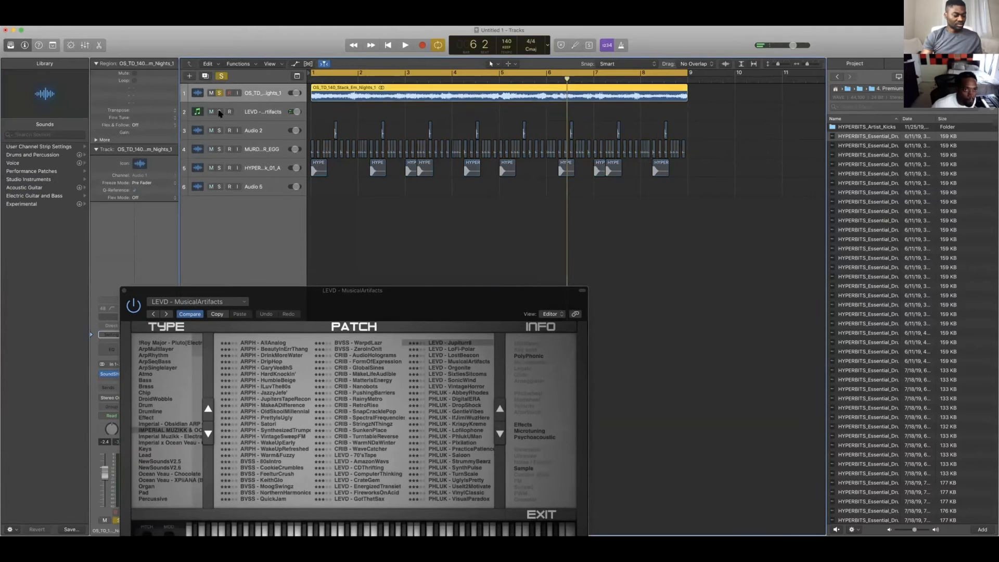
pyautogui.press('Return')
pyautogui.press('space')
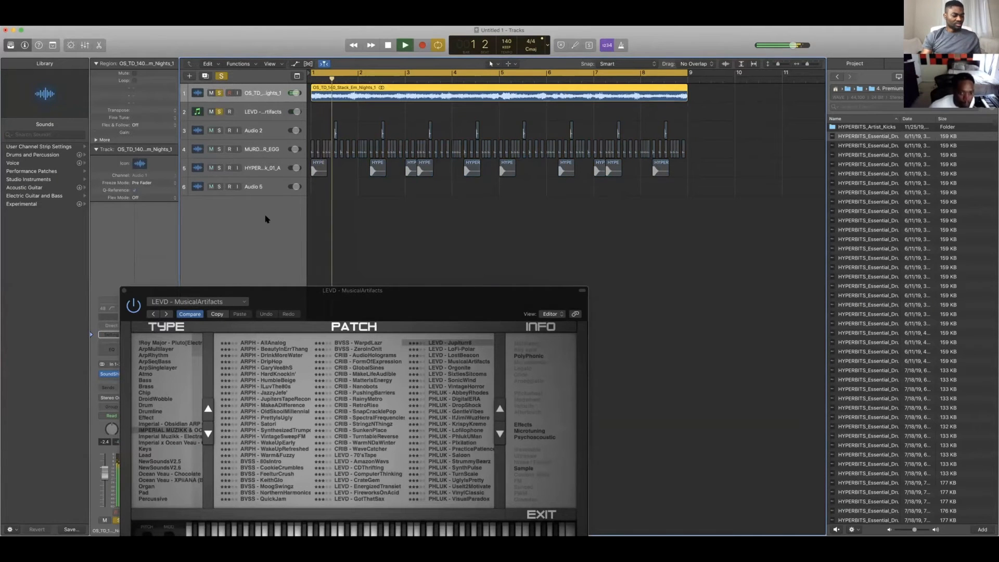
pyautogui.moveTo(399, 297); pyautogui.dragTo(374, 198)
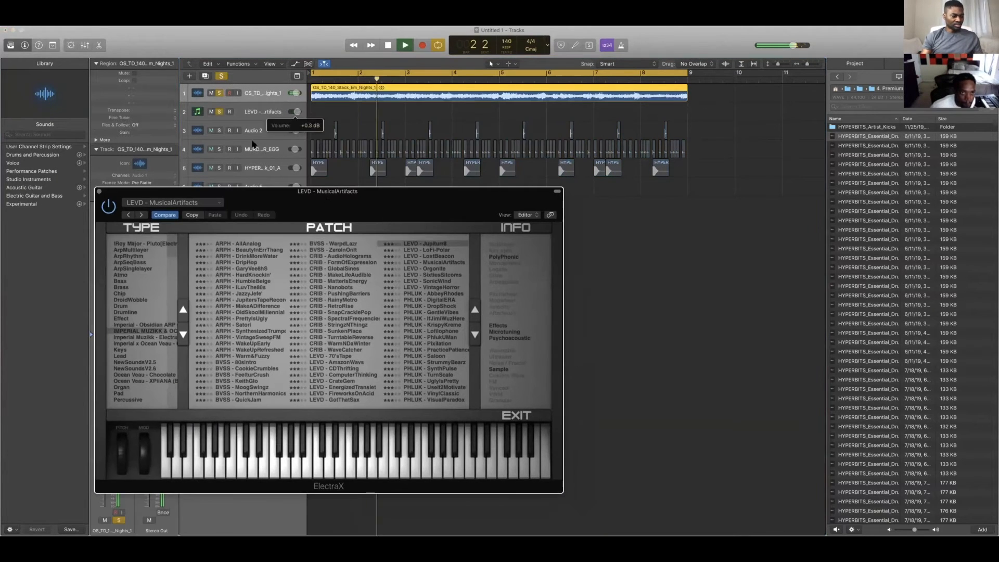
# Audition ElectraX patches including LEVD - LostBeacon and CRIB - Nanobots against the soloed melody loop.
pyautogui.click(261, 119)
pyautogui.click(434, 292)
pyautogui.click(434, 281)
pyautogui.click(436, 256)
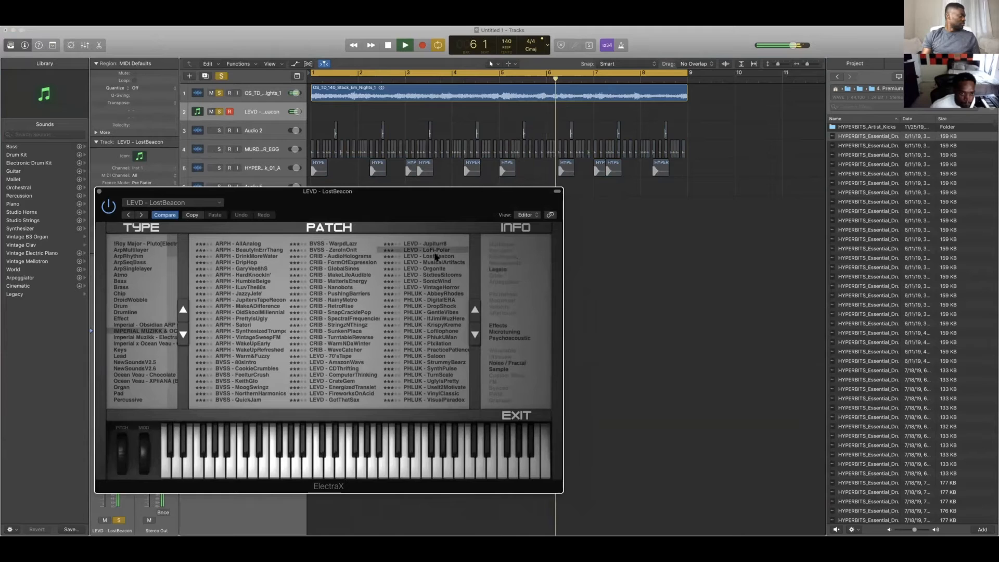
pyautogui.click(333, 287)
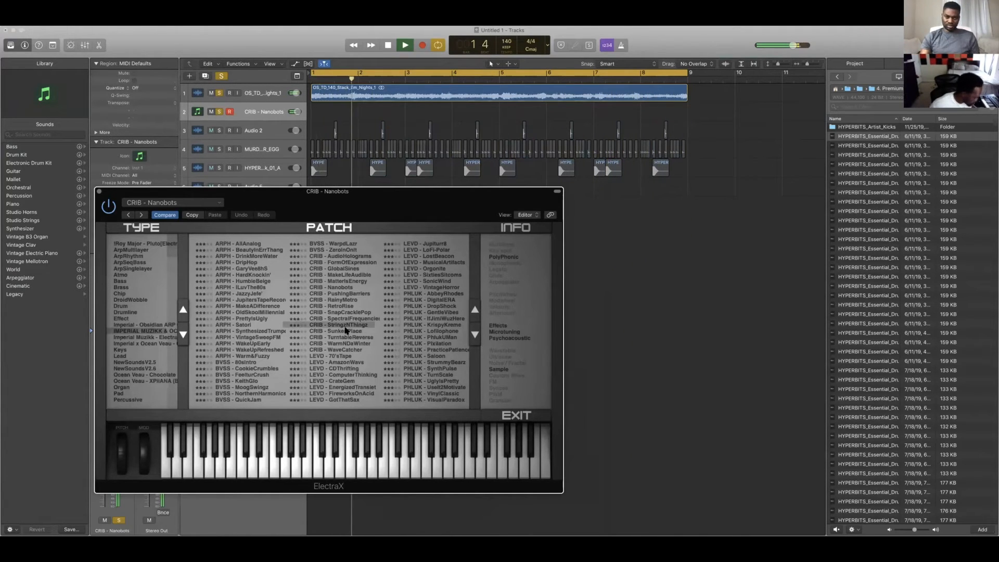
pyautogui.press('space')
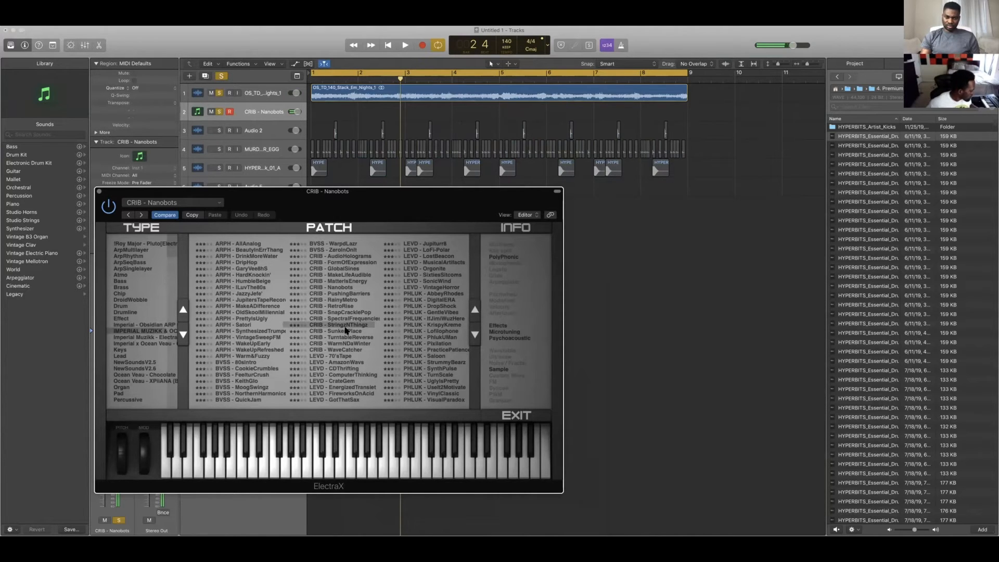
pyautogui.press('space')
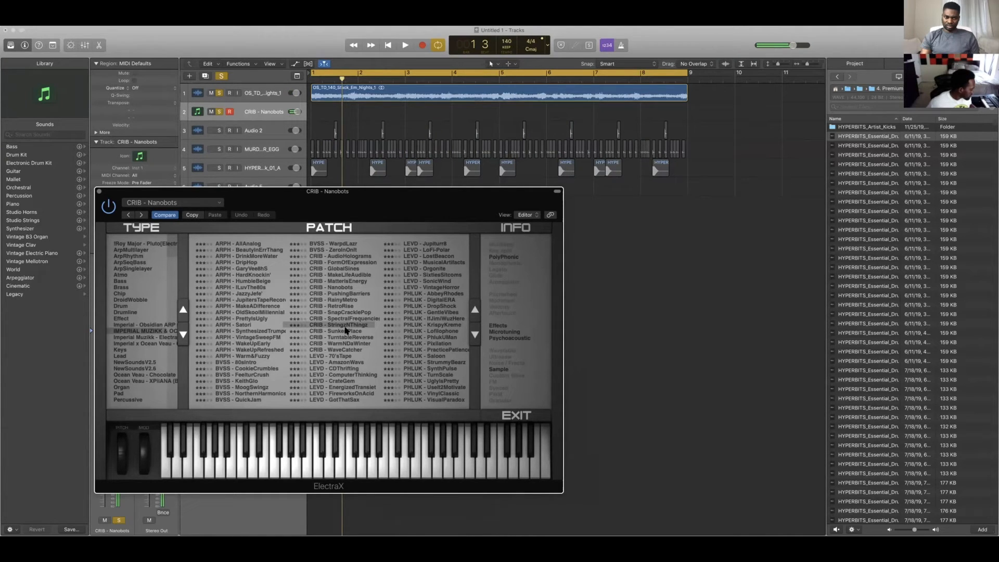
pyautogui.press('space')
pyautogui.press('space')
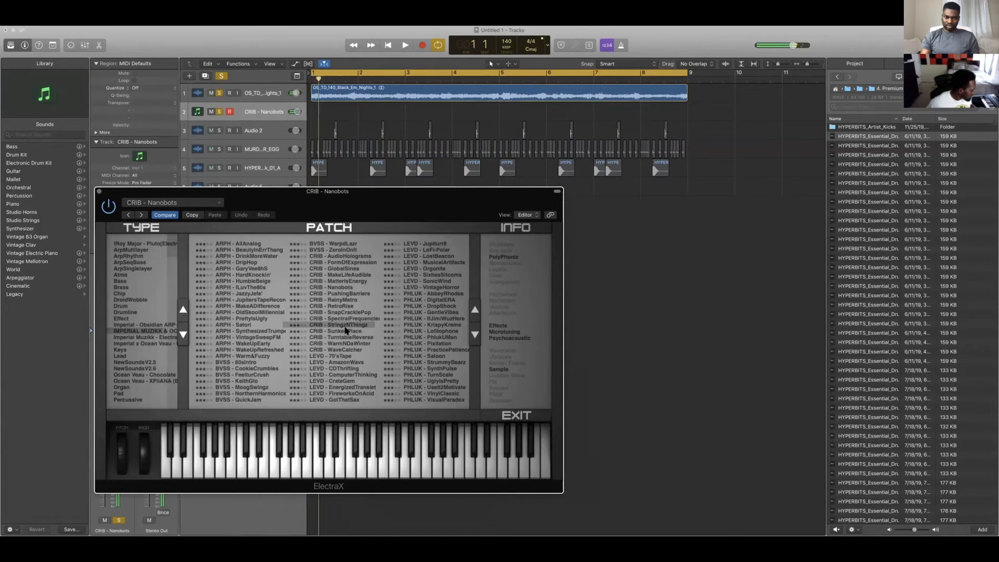
# Compare further patches, including LEVD - AmazonWavs and CRIB - SnapCracklePop, and load CRIB - SpectralFrequenci on the ElectraX track.
pyautogui.press('Down')
pyautogui.press('Down')
pyautogui.press('Down')
pyautogui.press('Down')
pyautogui.press('Down')
pyautogui.press('Down')
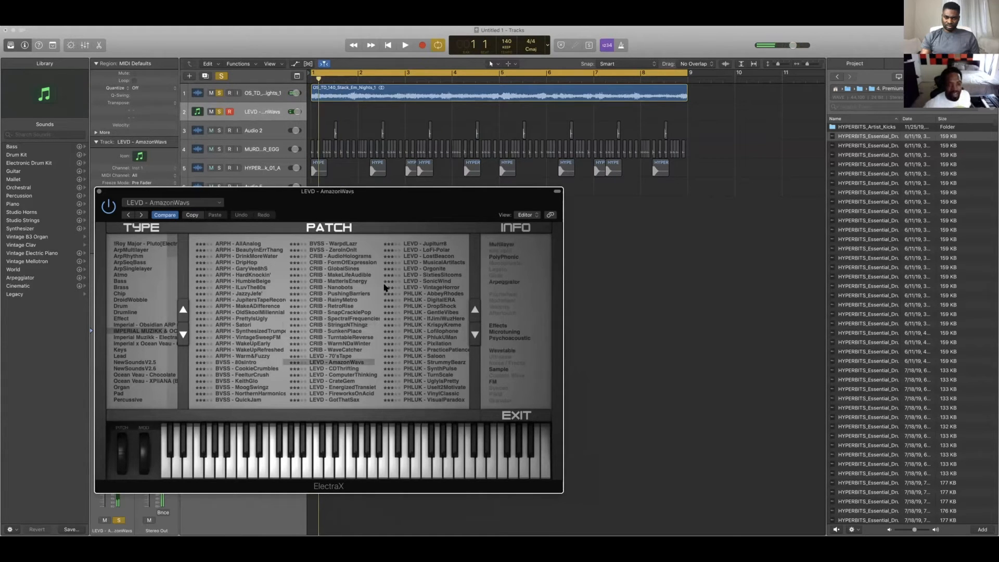
pyautogui.click(338, 317)
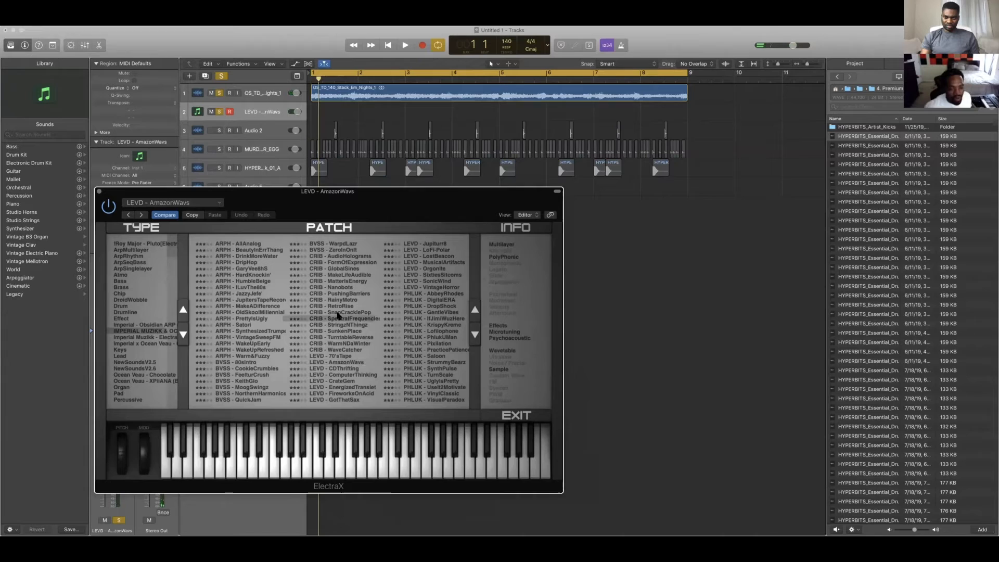
pyautogui.click(338, 312)
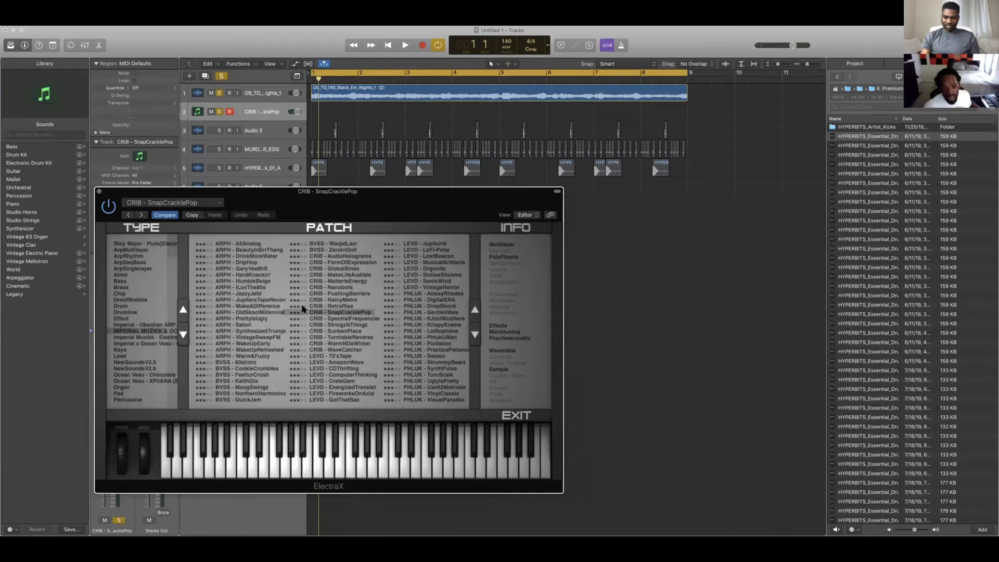
pyautogui.press('Down')
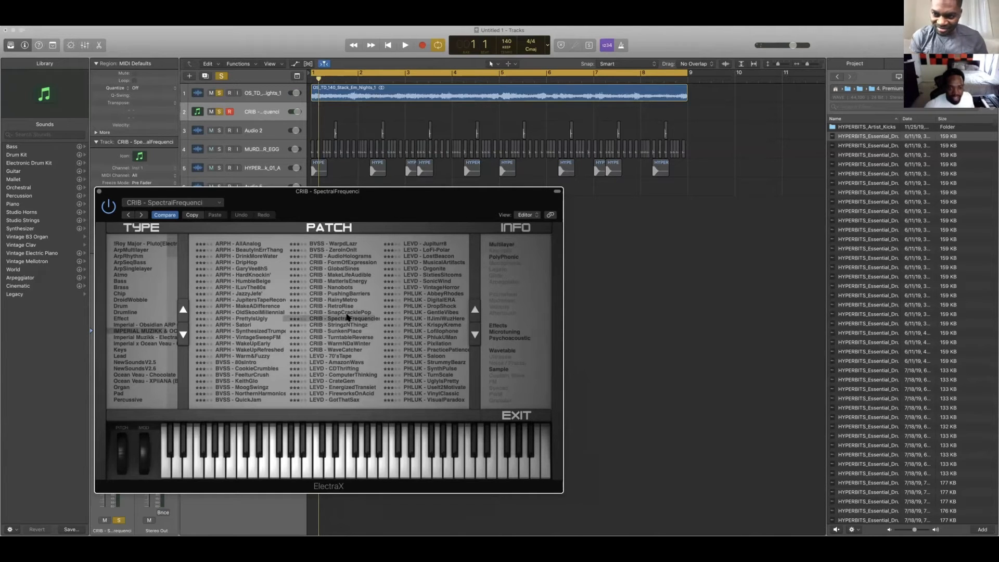
pyautogui.click(346, 313)
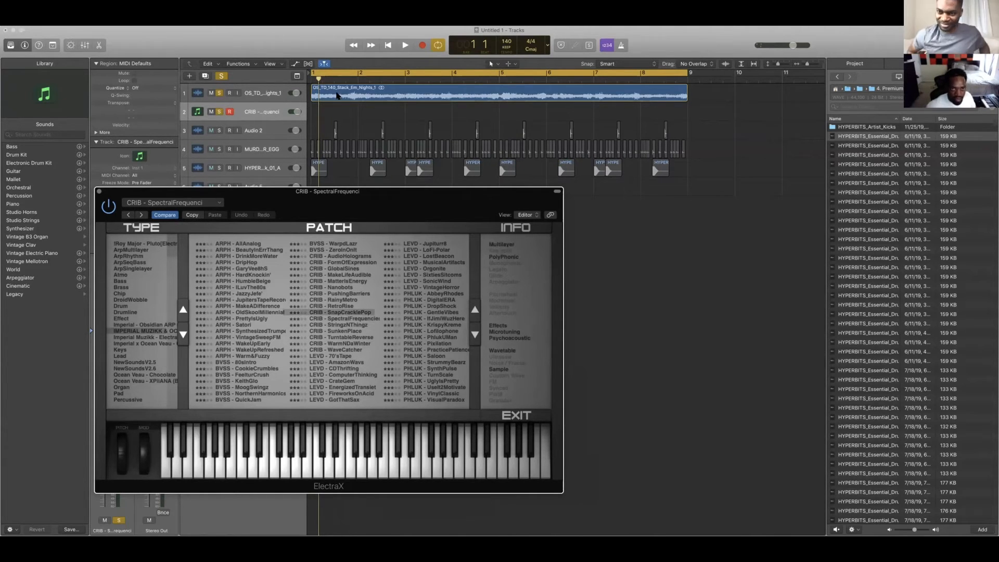
# Select the melody loop region, return to the ElectraX track, and close the synth window.
pyautogui.click(337, 96)
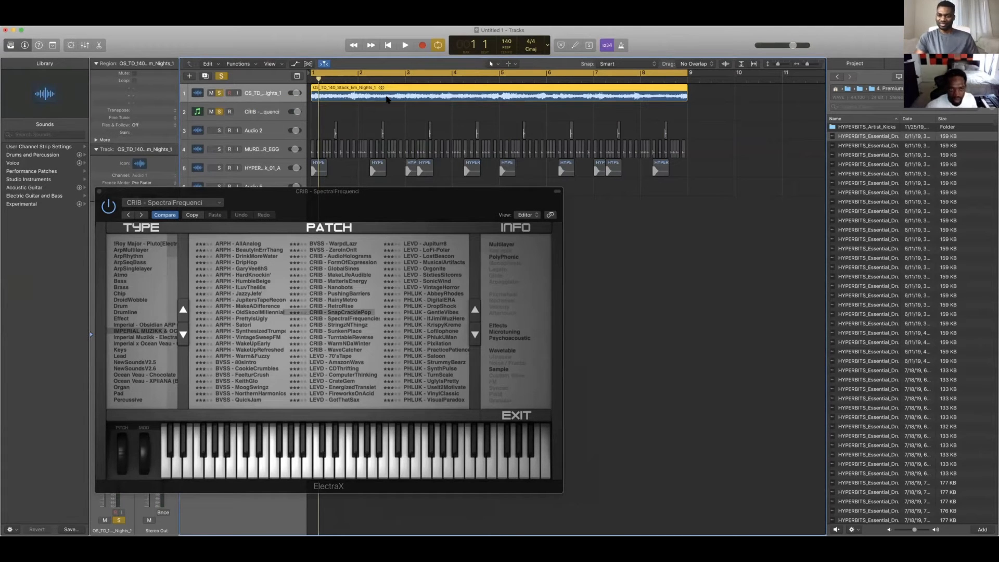
pyautogui.click(266, 113)
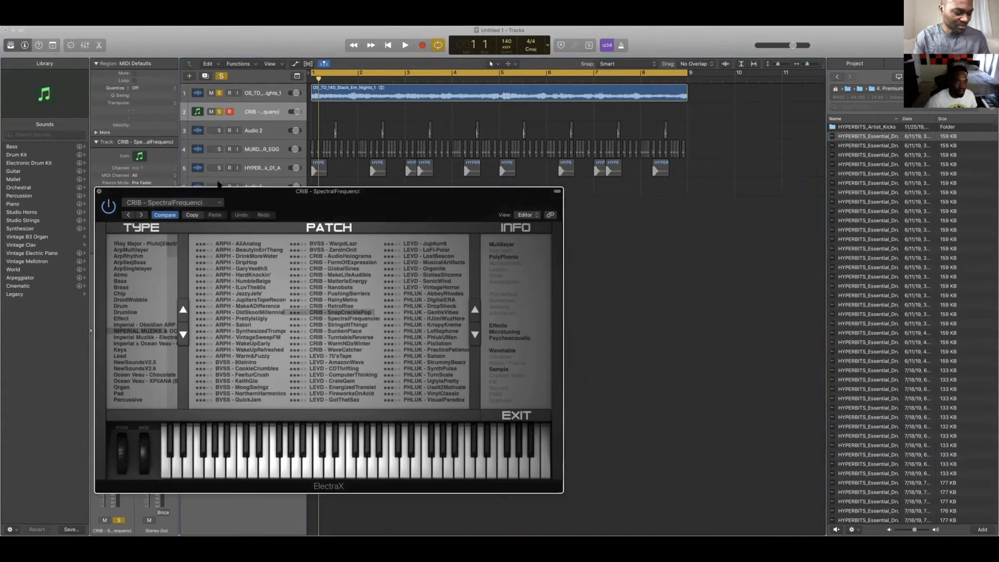
pyautogui.click(99, 191)
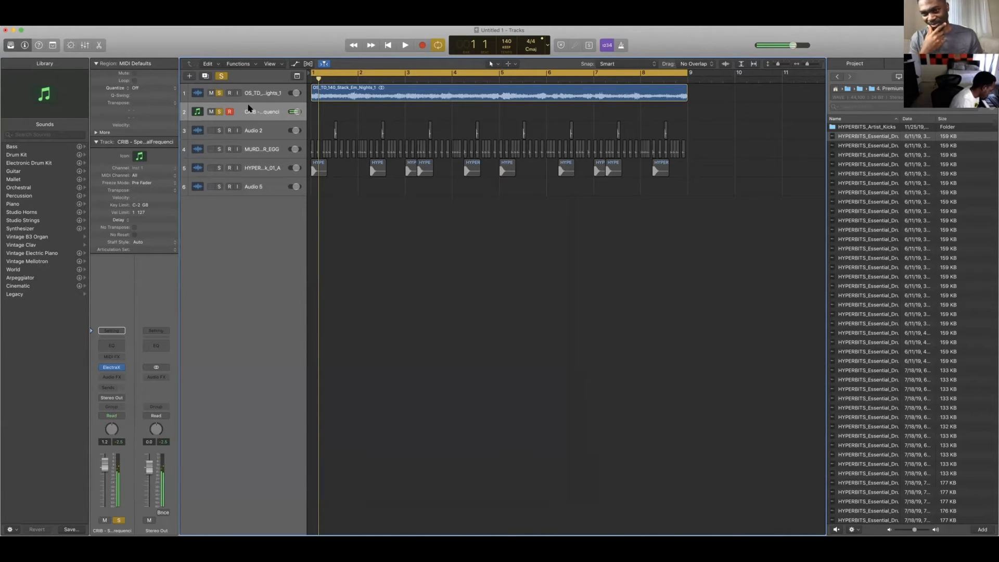
# Play the soloed melody loop repeatedly from the start to rehearse an ElectraX part over it.
pyautogui.press('space')
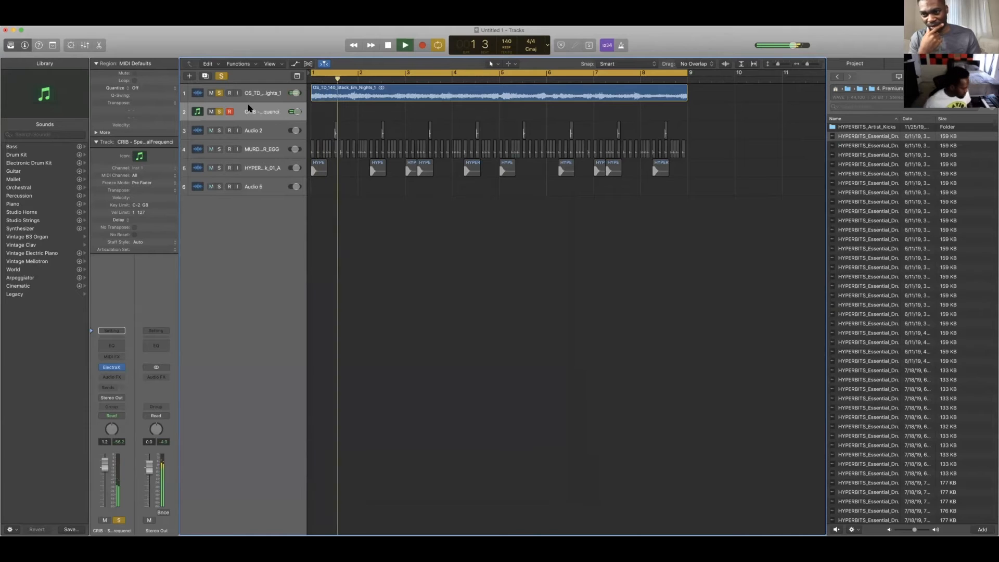
pyautogui.press('space')
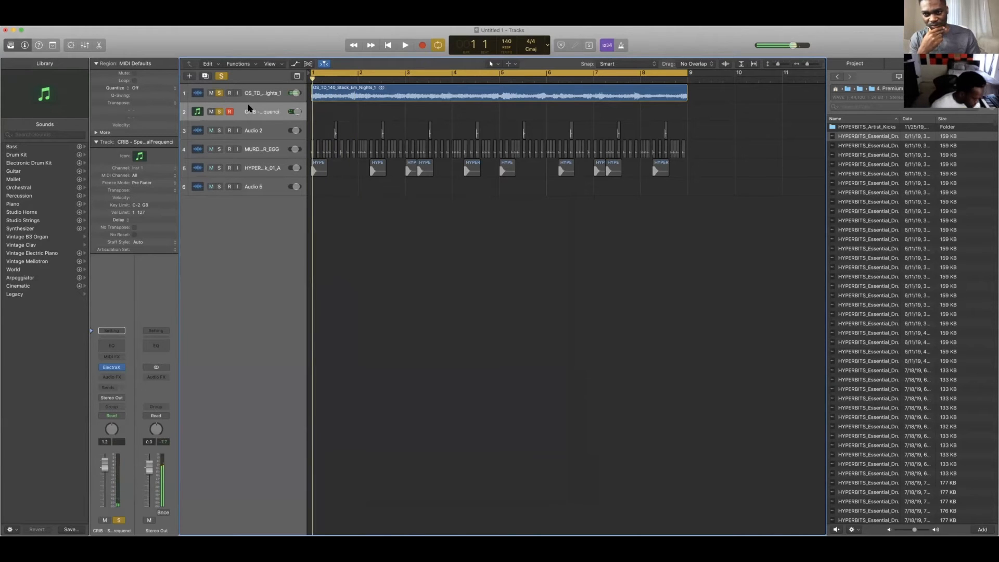
pyautogui.press('space')
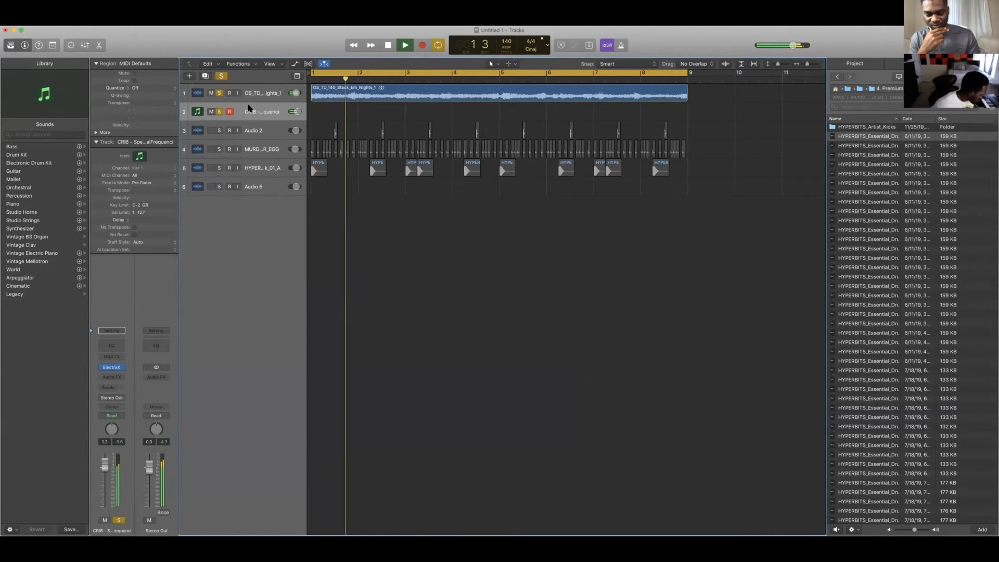
pyautogui.press('space')
pyautogui.press('space')
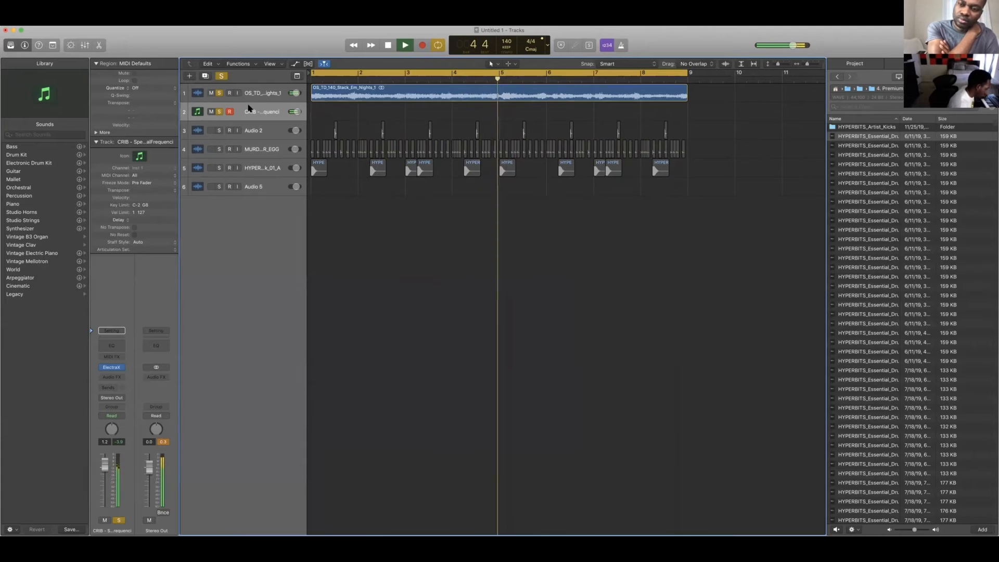
pyautogui.press('space')
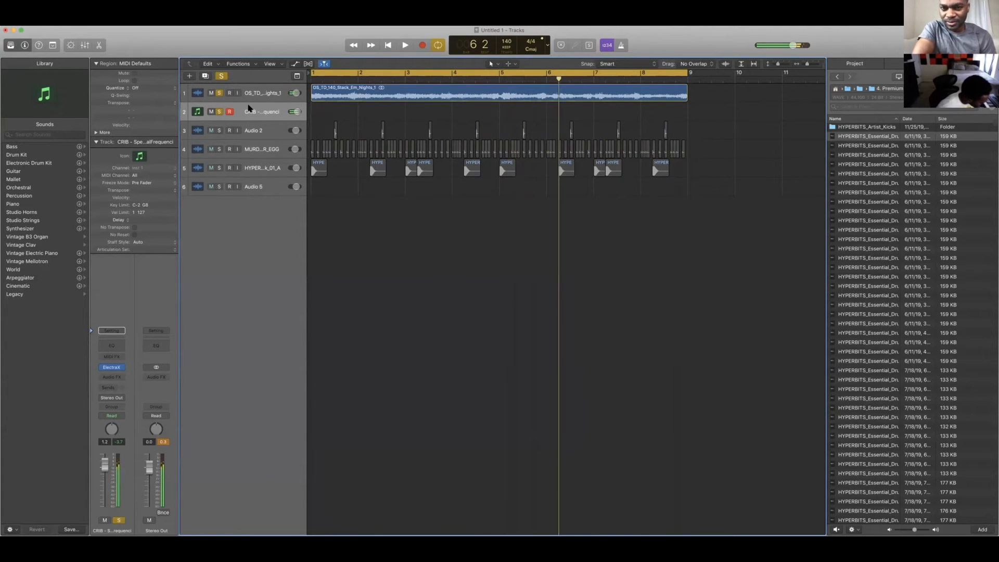
pyautogui.press('Return')
pyautogui.press('space')
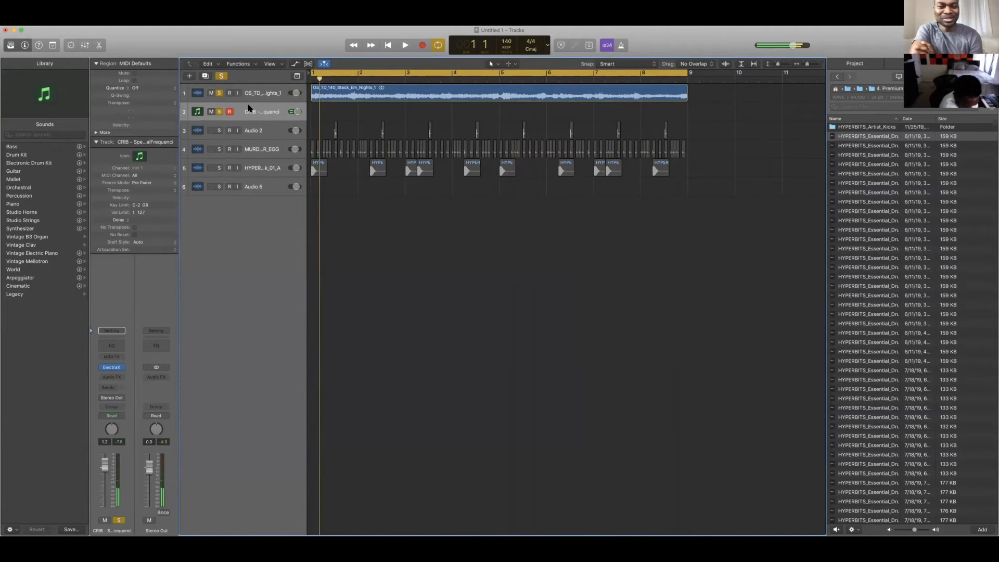
# Clear the track solos and play the full arrangement to rehearse the ElectraX part.
pyautogui.click(221, 77)
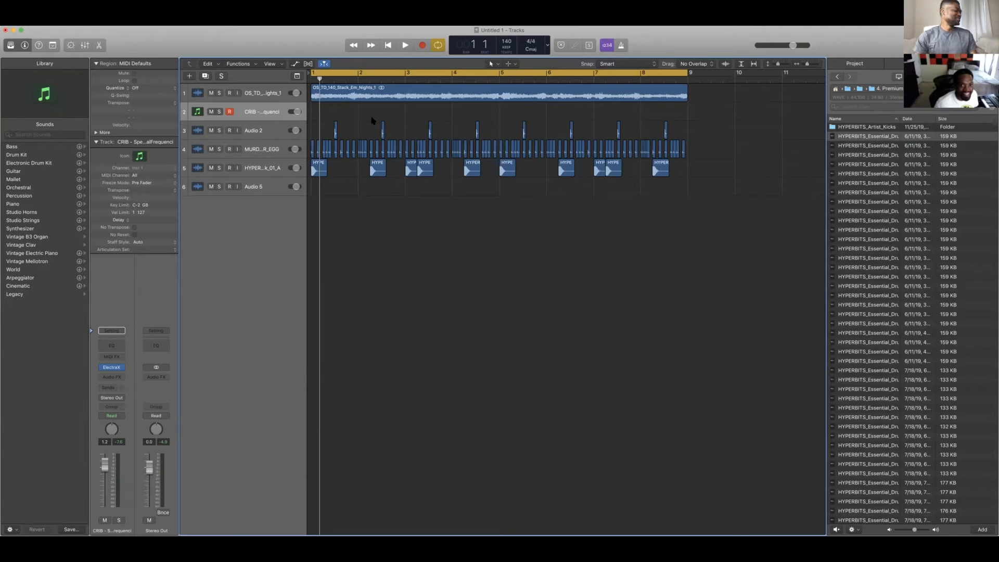
pyautogui.press('space')
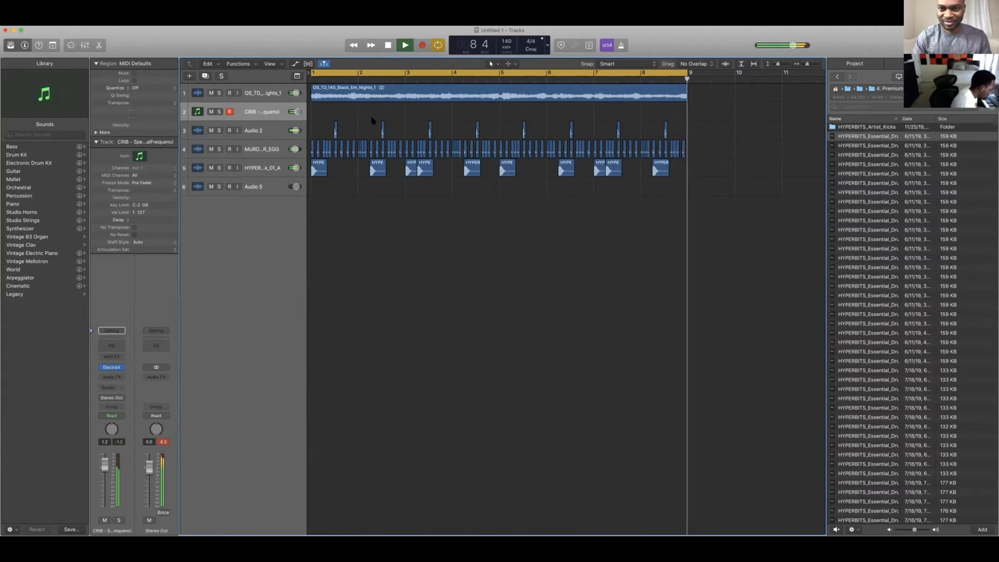
pyautogui.press('space')
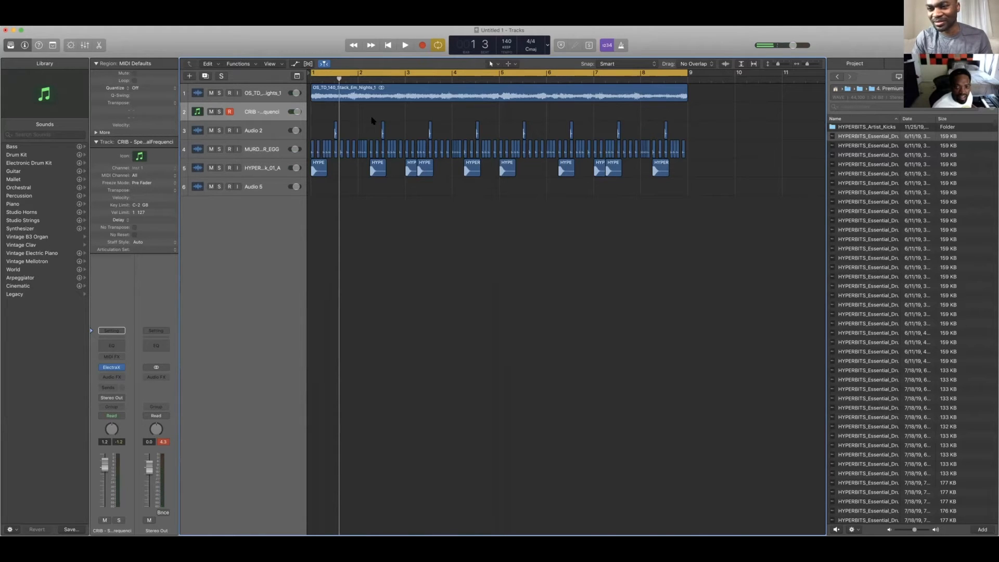
# Repeat the melody and drum regions until four eight-bar passes reach bar 33, and extend the cycle range to match.
pyautogui.press('super+Left')
pyautogui.press('super+Left')
pyautogui.press('super+Left')
pyautogui.press('super+Left')
pyautogui.press('super+Left')
pyautogui.press('super+Left')
pyautogui.moveTo(429, 85); pyautogui.dragTo(309, 180)
pyautogui.moveTo(364, 94); pyautogui.dragTo(296, 187)
pyautogui.press('super+Right')
pyautogui.press('super+Right')
pyautogui.press('super+Right')
pyautogui.press('super+Right')
pyautogui.press('super+Right')
pyautogui.press('super+Left')
pyautogui.press('super+Left')
pyautogui.press('super+Left')
pyautogui.press('super+Left')
pyautogui.press('super+Left')
pyautogui.press('super+Left')
pyautogui.press('super+Left')
pyautogui.press('super+Left')
pyautogui.moveTo(334, 92); pyautogui.dragTo(418, 92)
pyautogui.moveTo(354, 73); pyautogui.dragTo(479, 82)
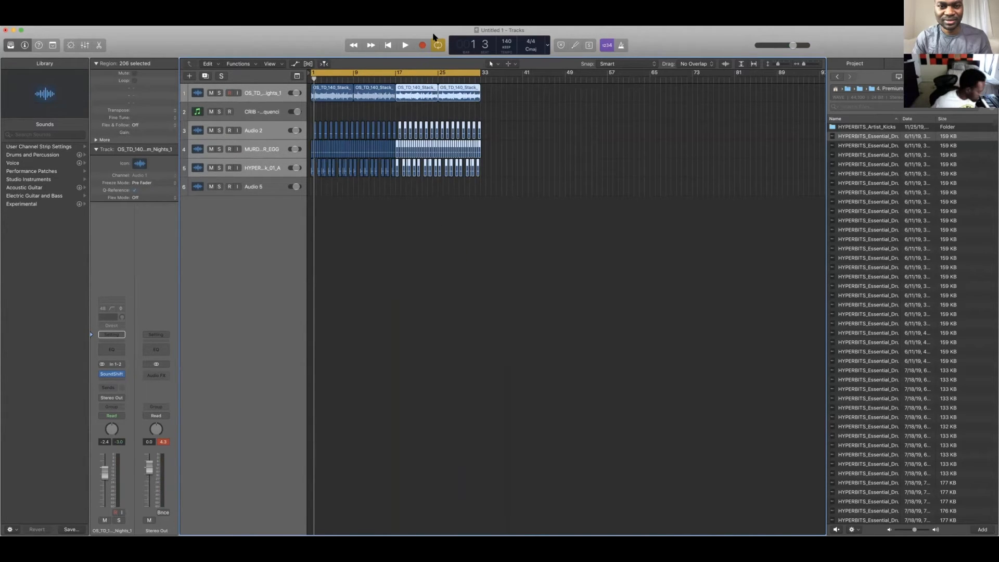
# Record a take of the ElectraX part across the extended cycle range, and delete the recorded region.
pyautogui.click(269, 112)
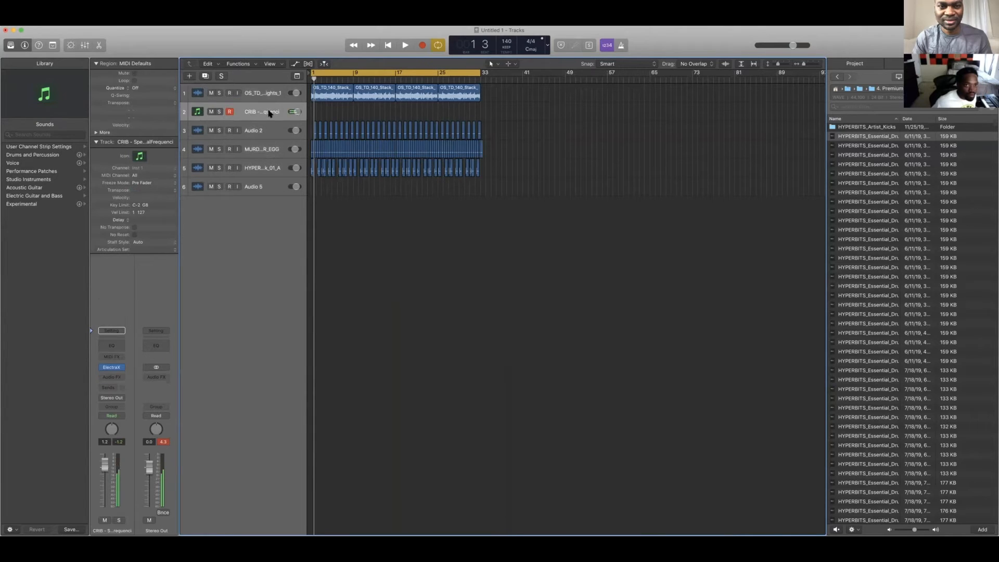
pyautogui.click(422, 45)
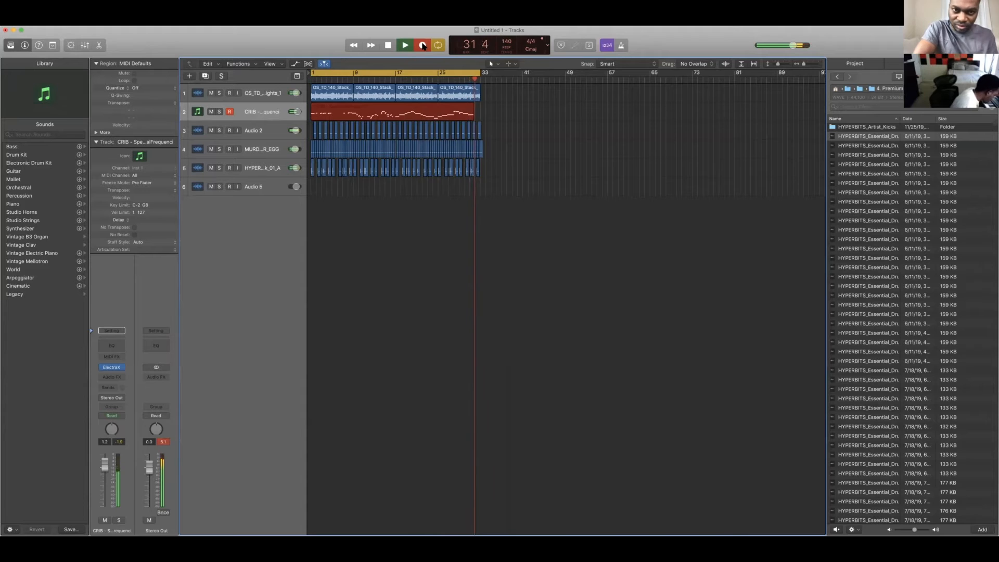
pyautogui.click(422, 45)
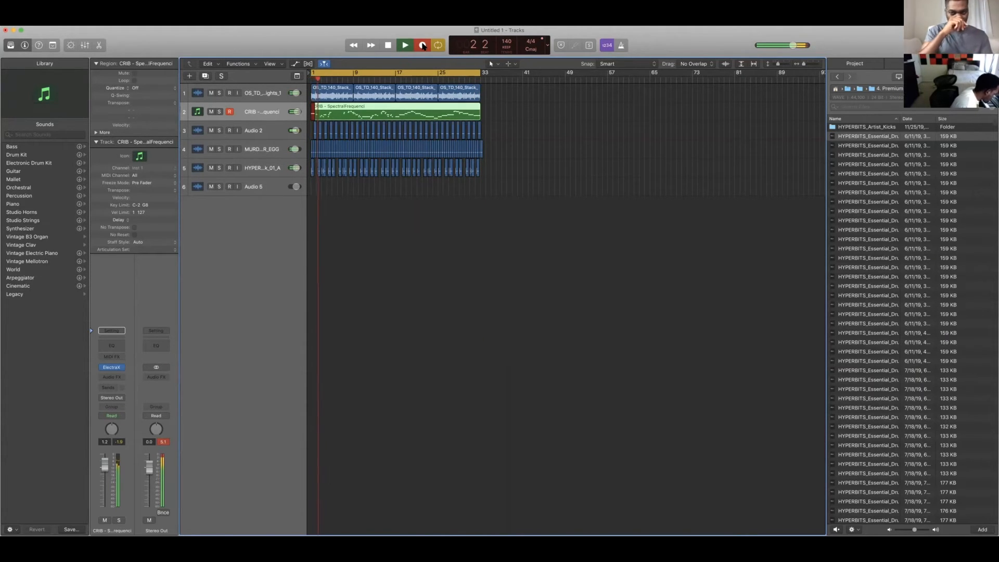
pyautogui.click(423, 46)
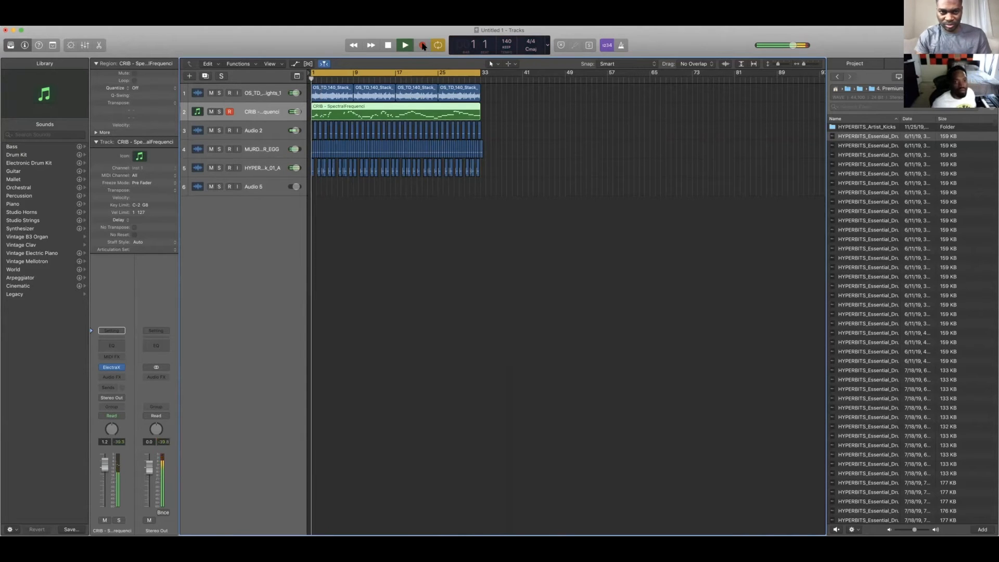
pyautogui.press('Delete')
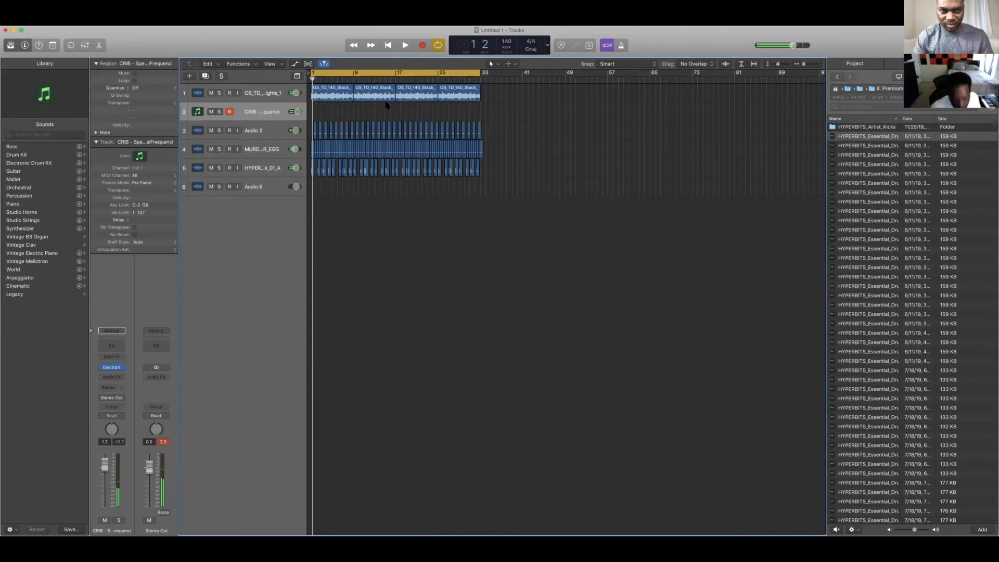
# Record an eight-bar ElectraX take from bar 1 and quantize the region to 1/16 notes during playback.
pyautogui.press('space')
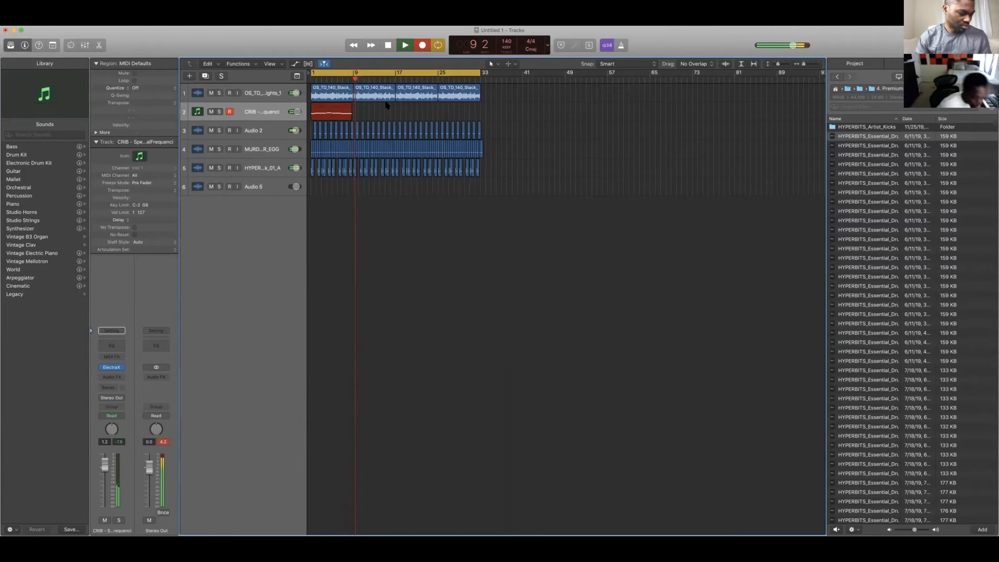
pyautogui.press('space')
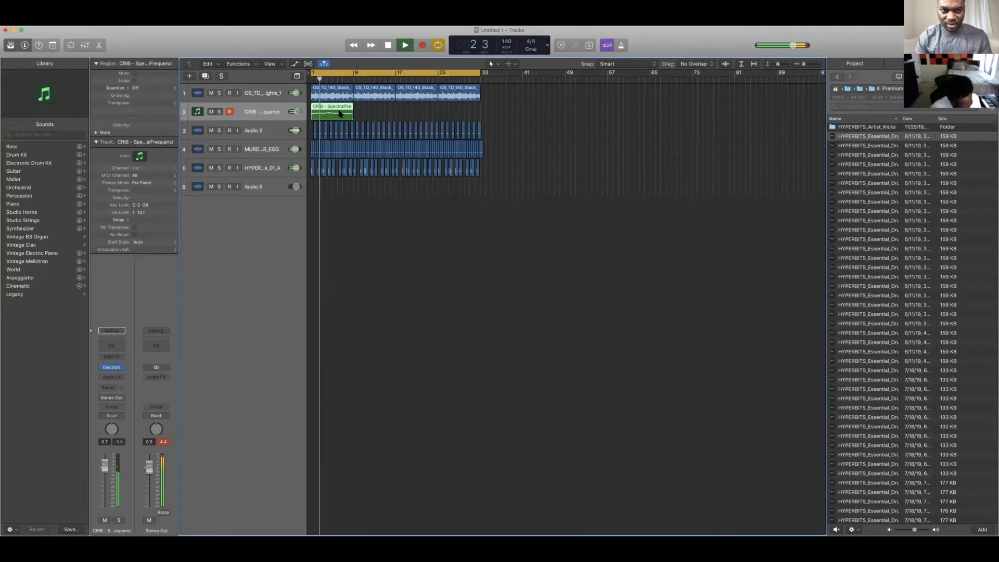
pyautogui.press('q')
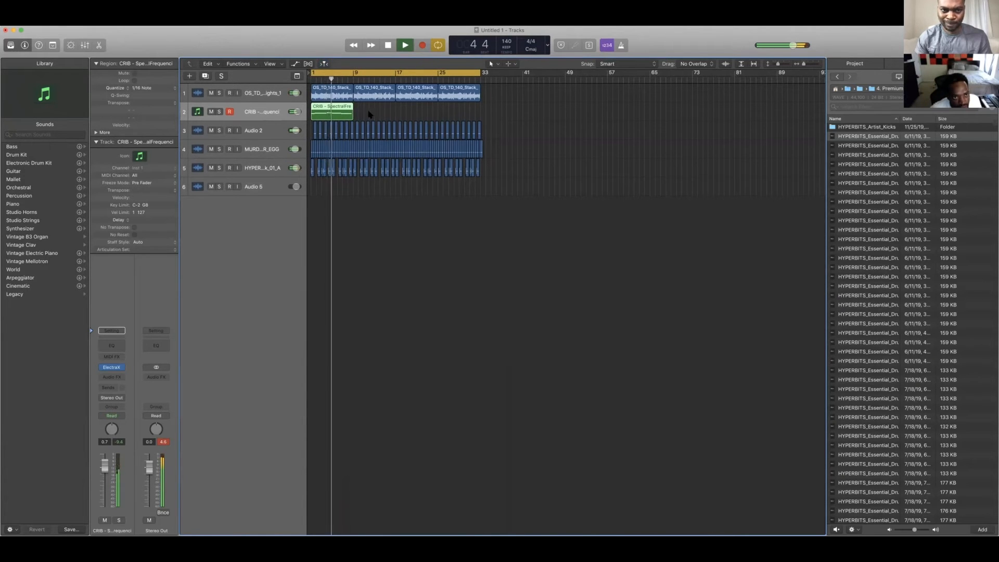
pyautogui.press('space')
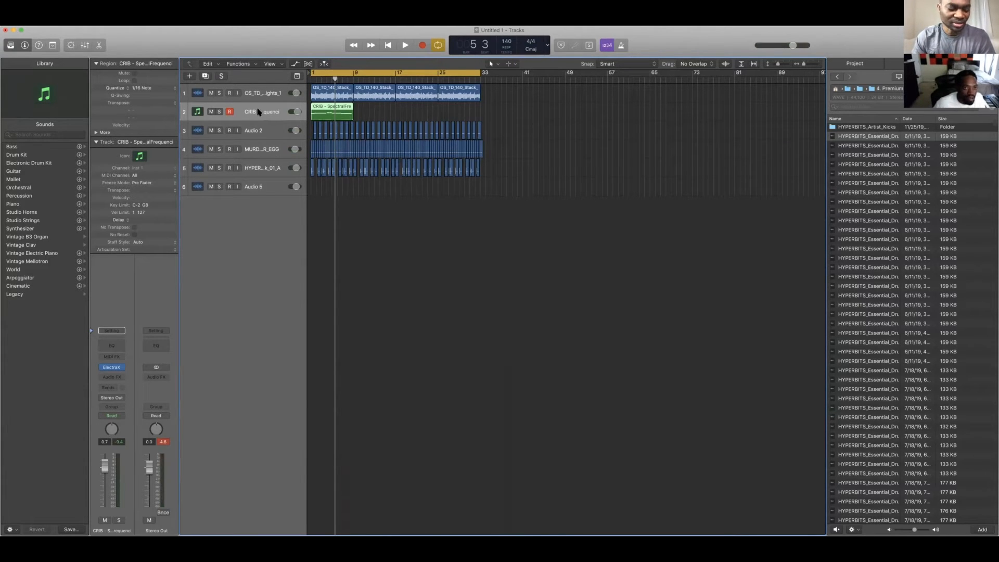
# Duplicate the ElectraX track, load ElectraX on the new track, and choose the CRIB - RetroRise patch.
pyautogui.press('super+d')
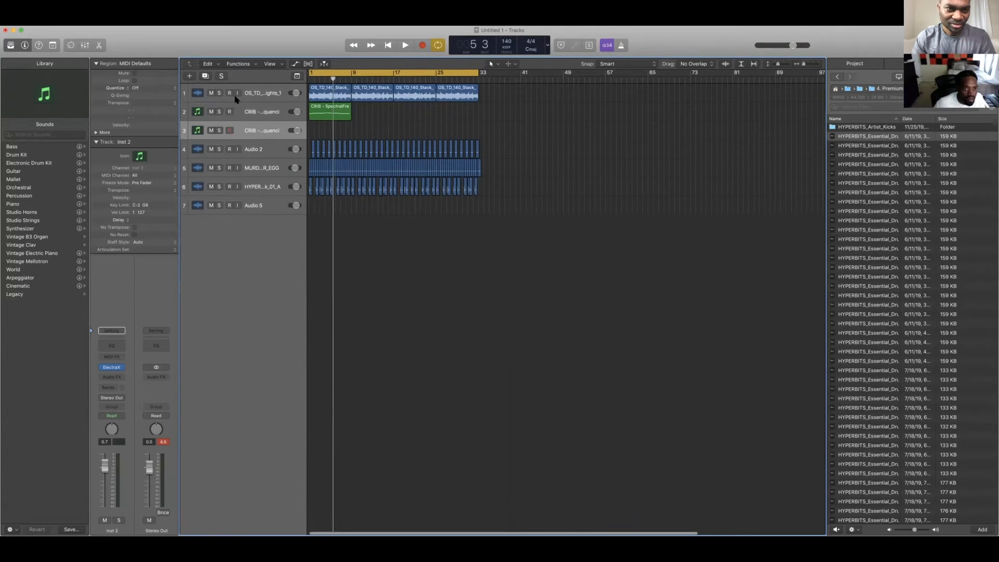
pyautogui.click(124, 369)
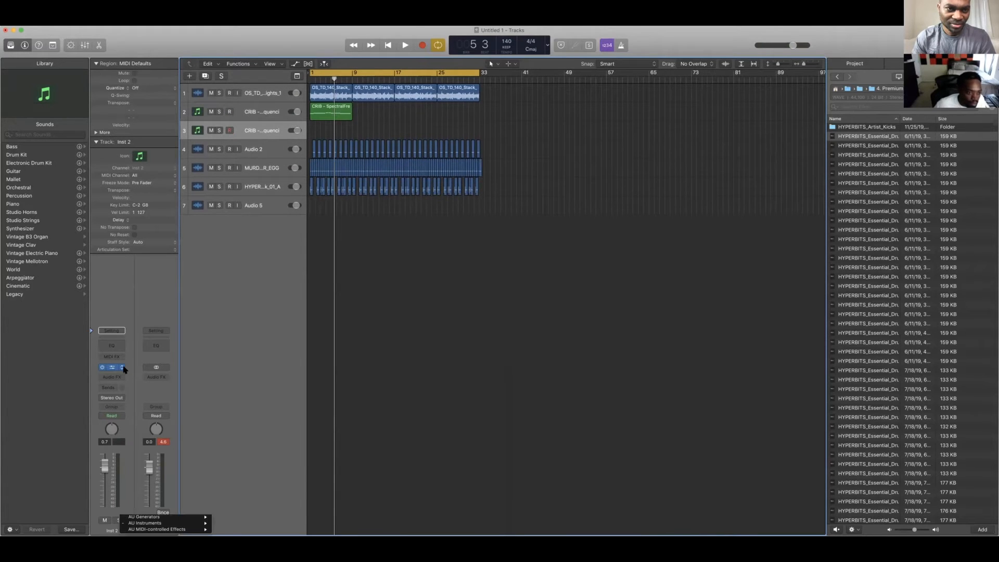
pyautogui.click(200, 281)
pyautogui.click(112, 368)
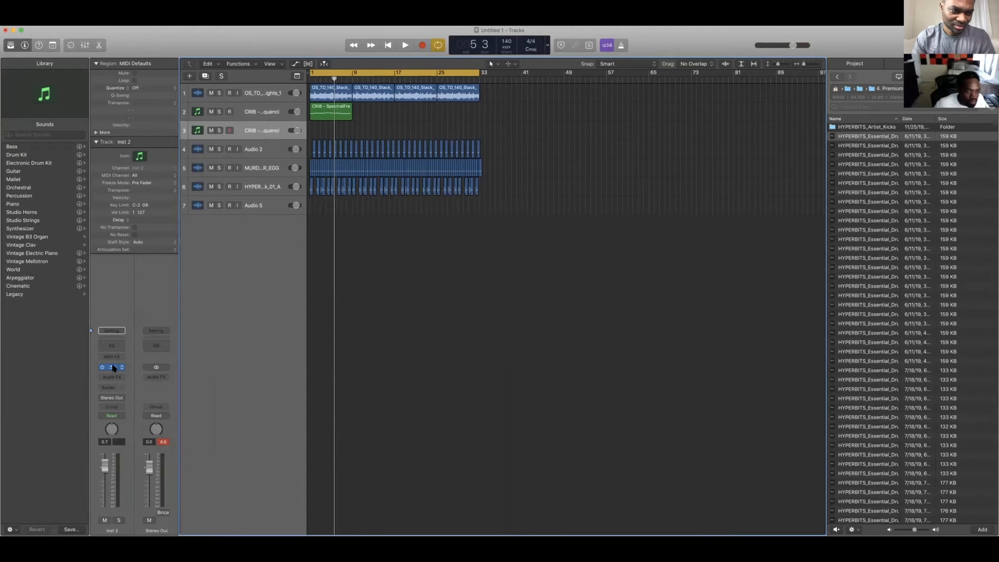
pyautogui.click(132, 78)
pyautogui.click(245, 153)
pyautogui.moveTo(337, 39); pyautogui.dragTo(451, 138)
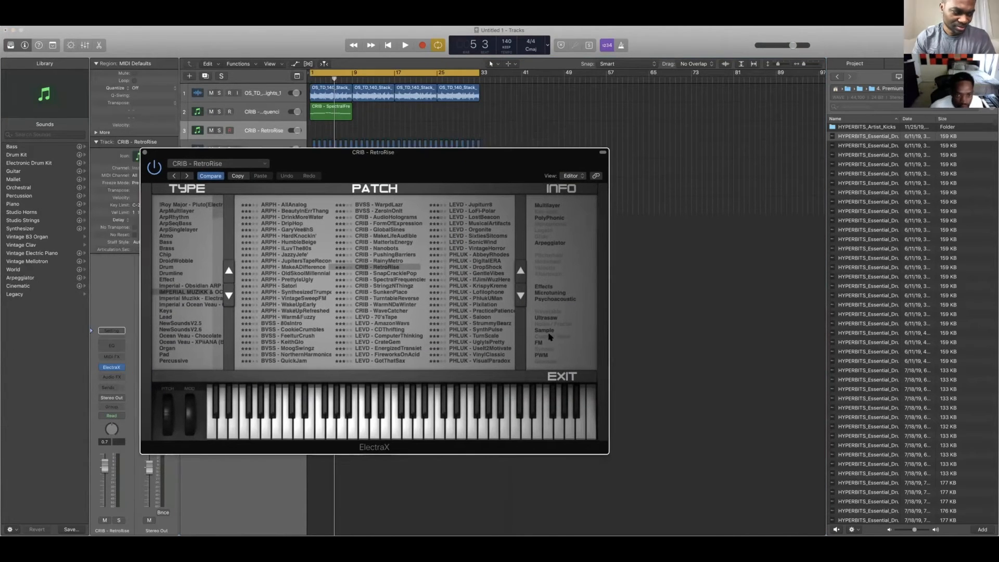
# Audition PHLUK patches on the new track, including DropShock, KrispyKreme, Lofilophone, PracticePatience and SynthPulse.
pyautogui.click(520, 278)
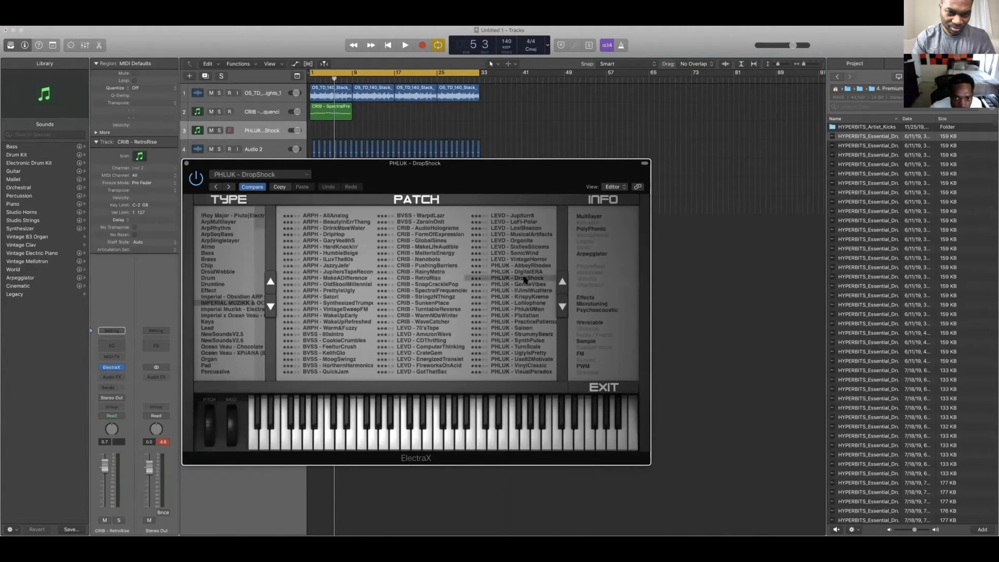
pyautogui.click(524, 286)
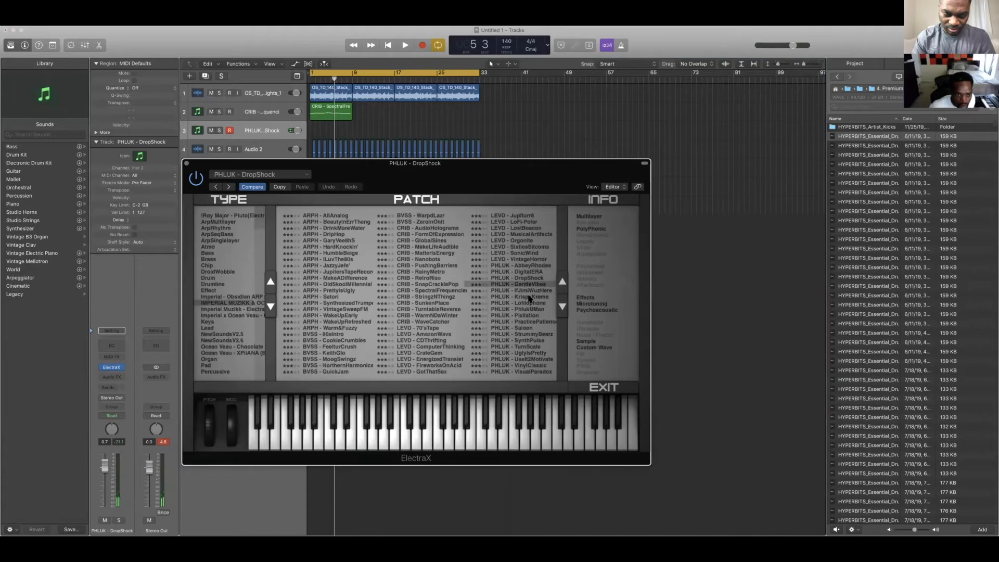
pyautogui.click(529, 297)
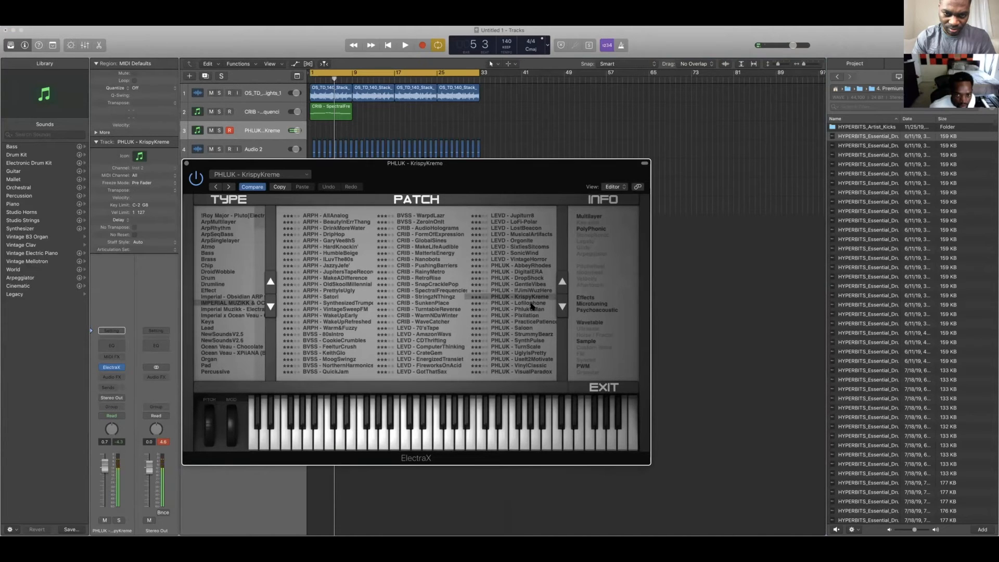
pyautogui.click(531, 303)
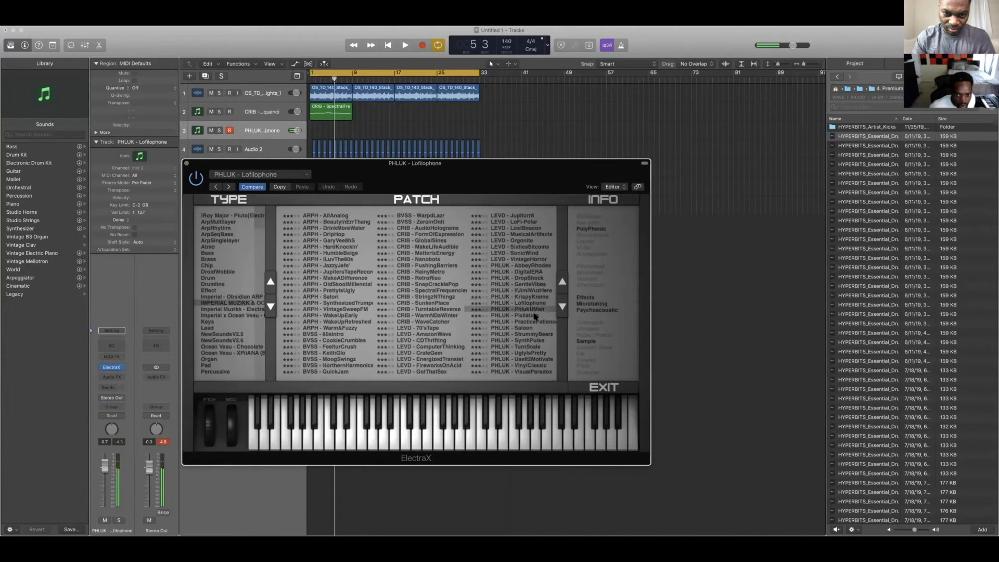
pyautogui.click(534, 315)
pyautogui.click(537, 323)
pyautogui.click(536, 334)
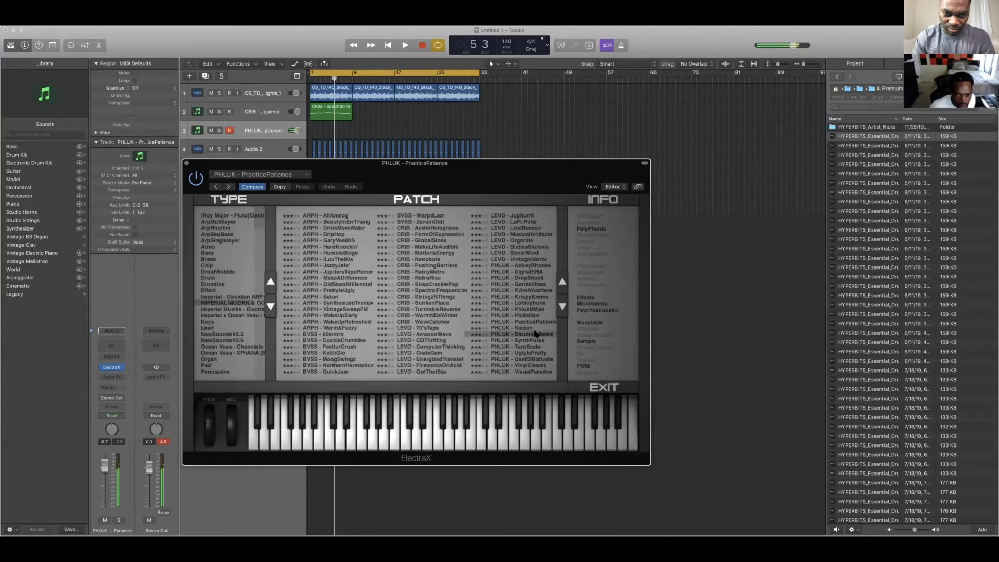
pyautogui.click(535, 341)
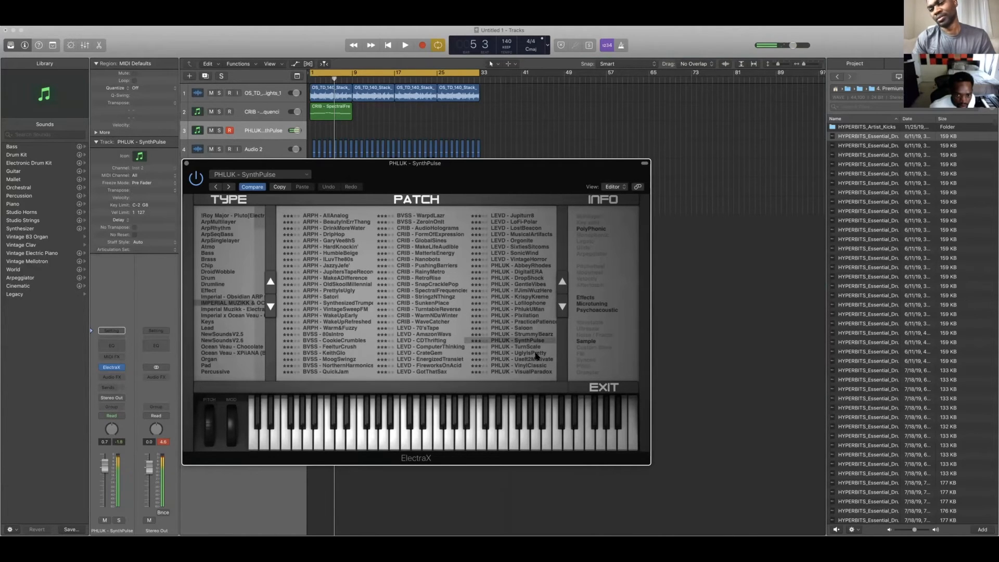
# Compare PHLUK - Pixilation, load PHLUK - KrispyKreme on the new track, and try it over the arrangement.
pyautogui.click(532, 315)
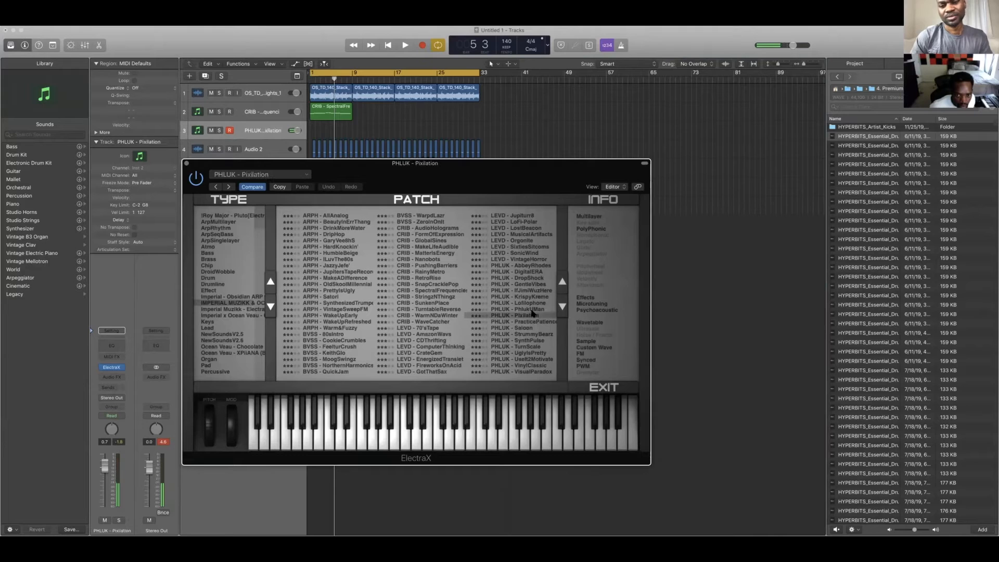
pyautogui.click(532, 299)
pyautogui.press('space')
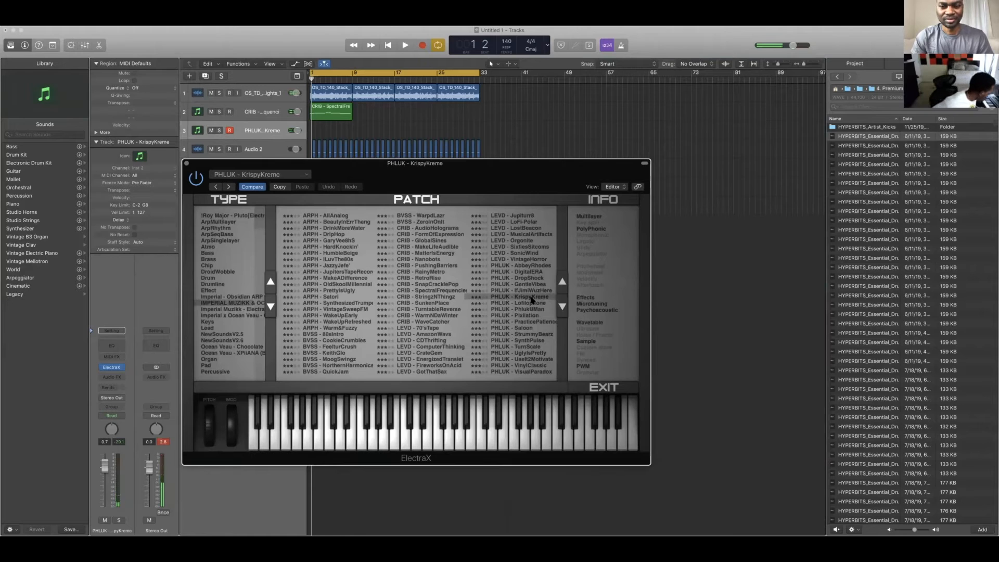
pyautogui.press('space')
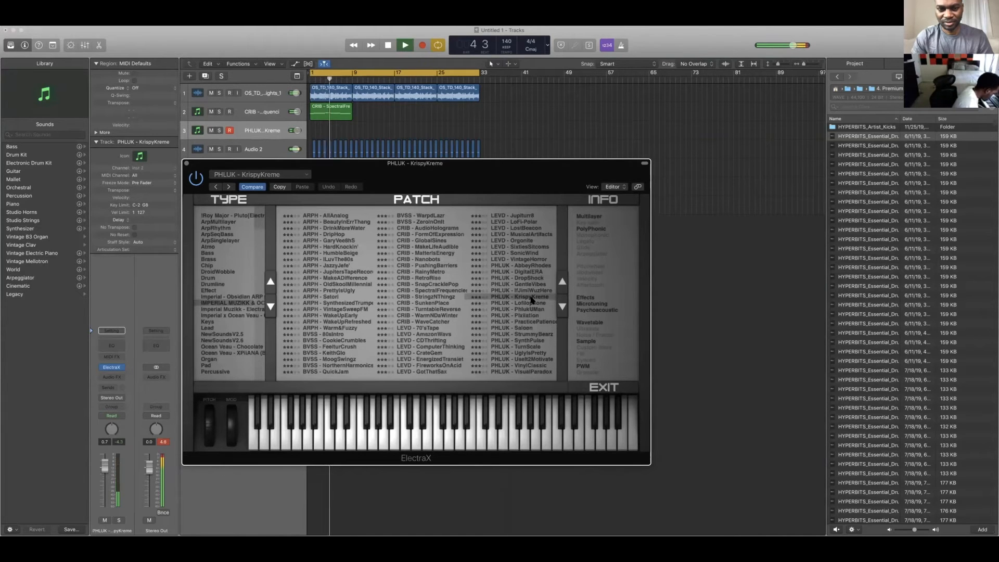
pyautogui.press('space')
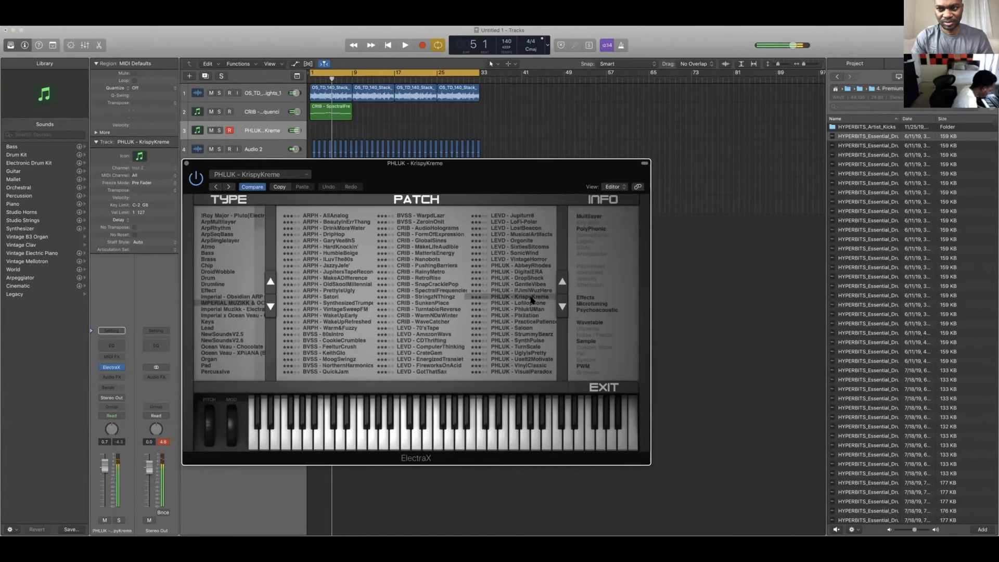
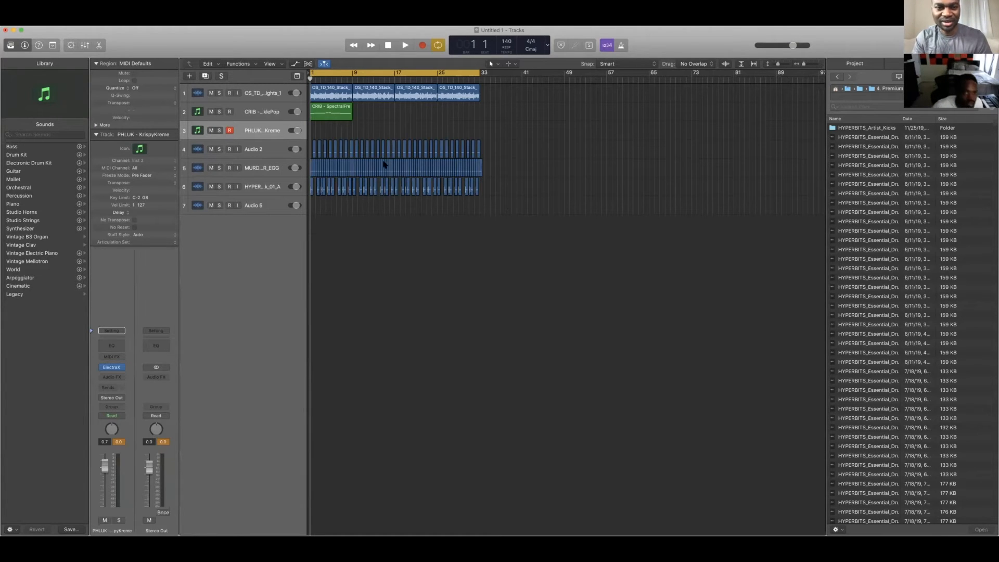
# Select the first ElectraX track and shorten the cycle range to bars 1 to 9.
pyautogui.click(241, 114)
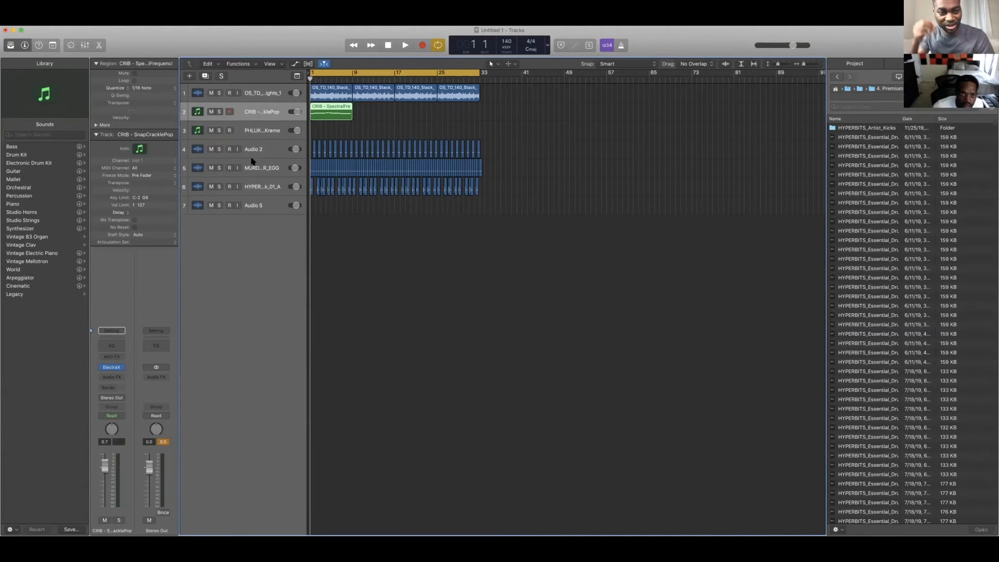
pyautogui.click(354, 75)
pyautogui.click(354, 75)
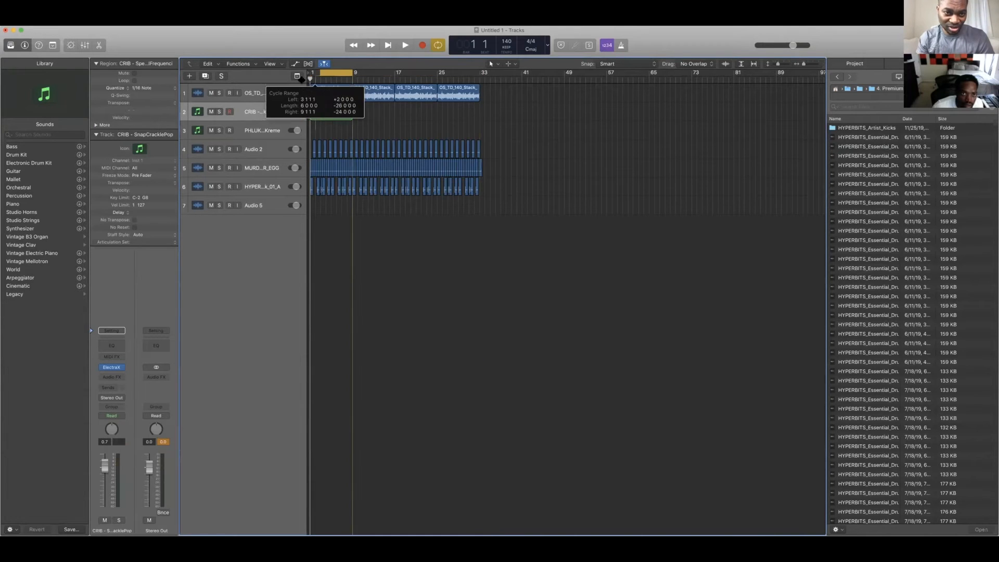
# Solo the melody loop track and both ElectraX tracks.
pyautogui.click(219, 93)
pyautogui.click(219, 112)
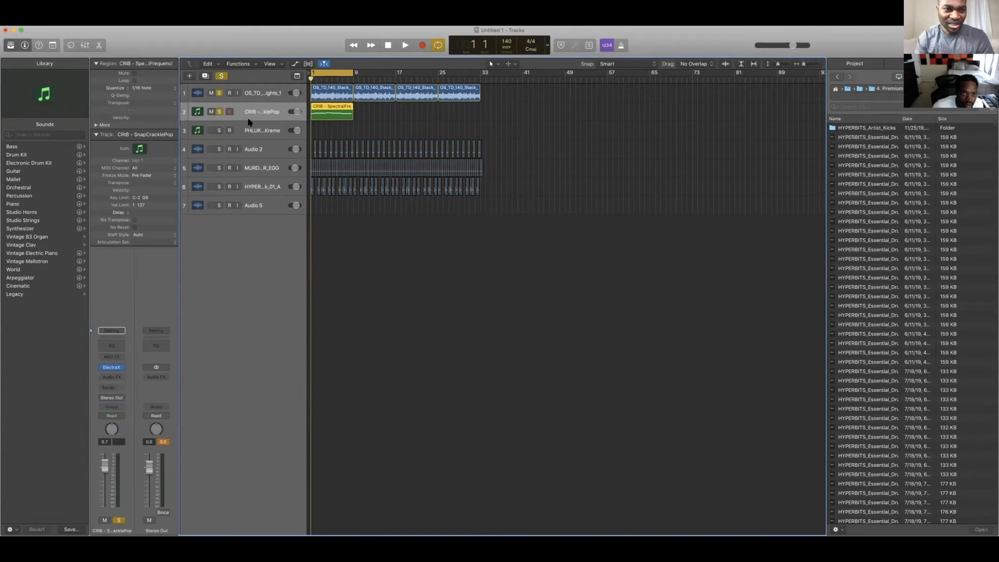
pyautogui.click(219, 131)
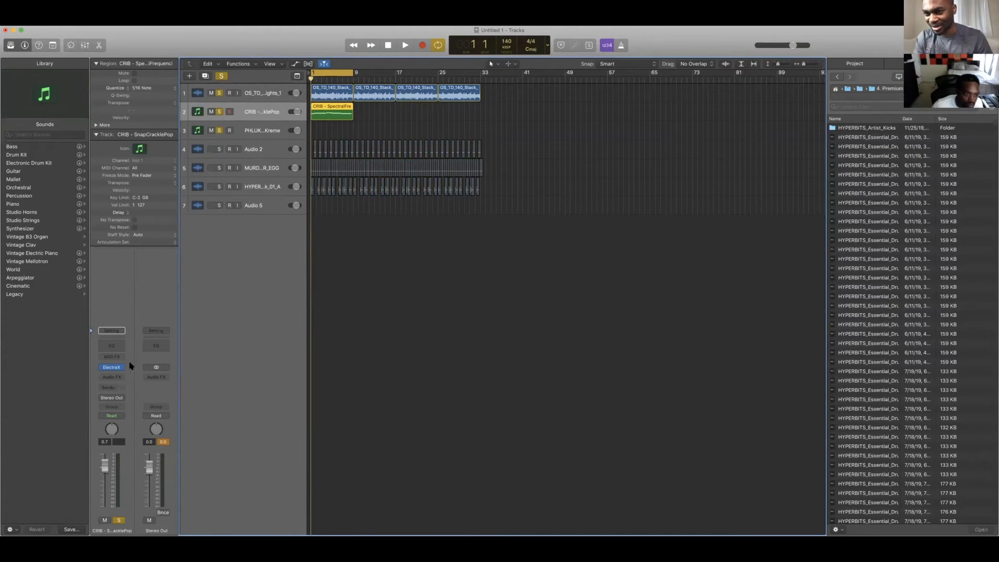
# Open the synth of the SnapCracklePop track, lower the track's volume to about -2.6 dB, and play the soloed parts.
pyautogui.click(111, 367)
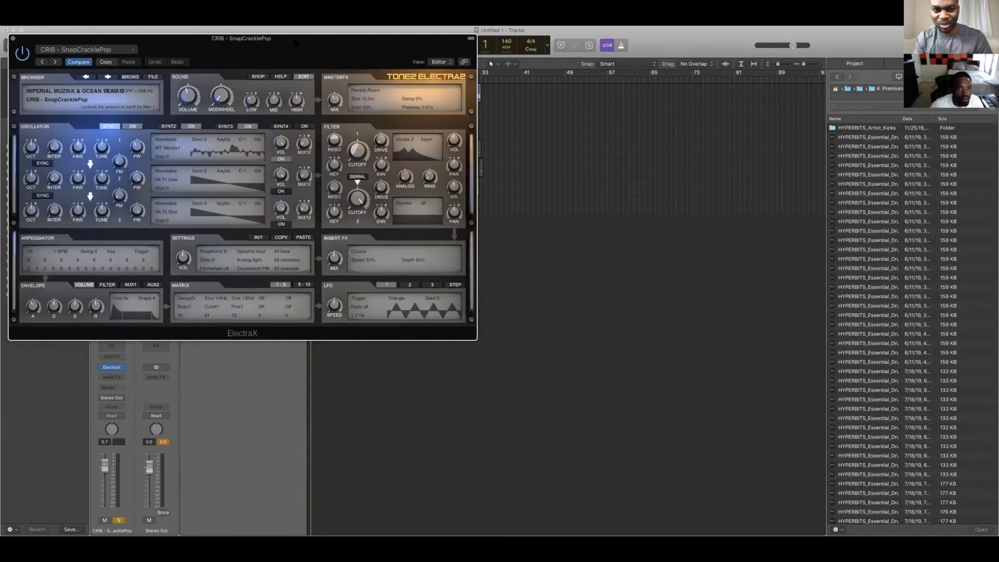
pyautogui.moveTo(313, 96); pyautogui.dragTo(464, 188)
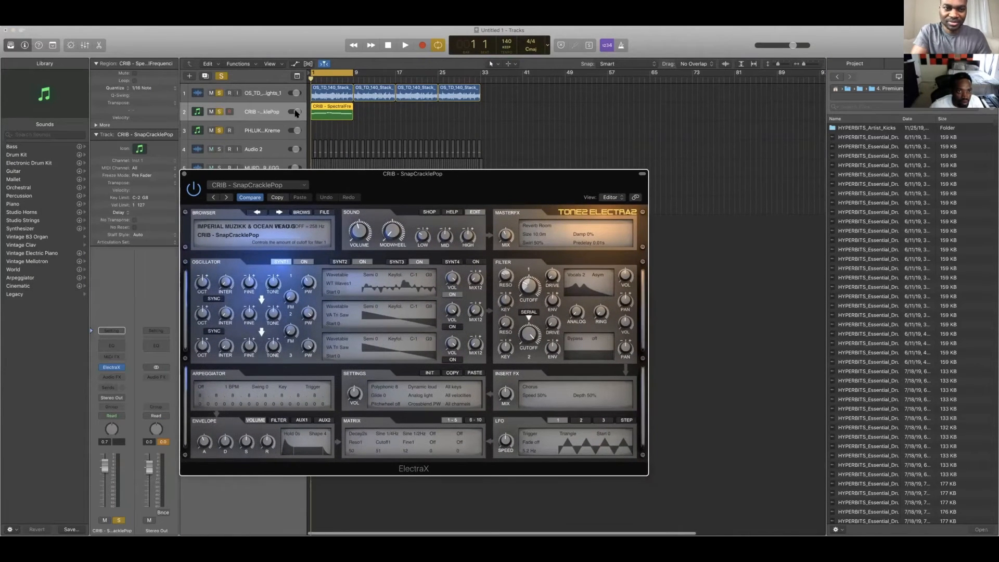
pyautogui.moveTo(295, 111); pyautogui.dragTo(283, 118)
pyautogui.press('space')
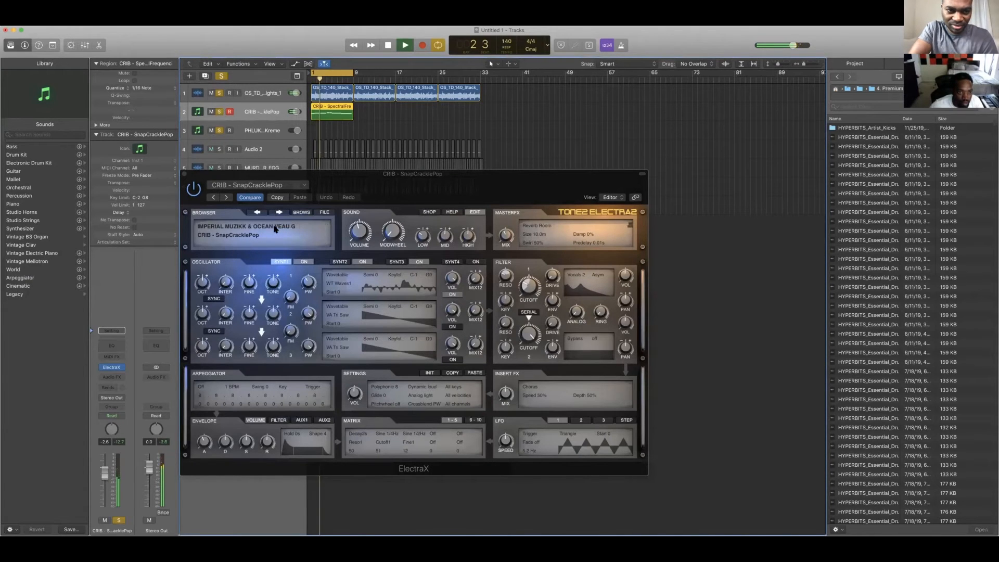
# Open the ElectraX patch browser of the CRIB - SnapCracklePop track and listen to the looped section.
pyautogui.click(302, 213)
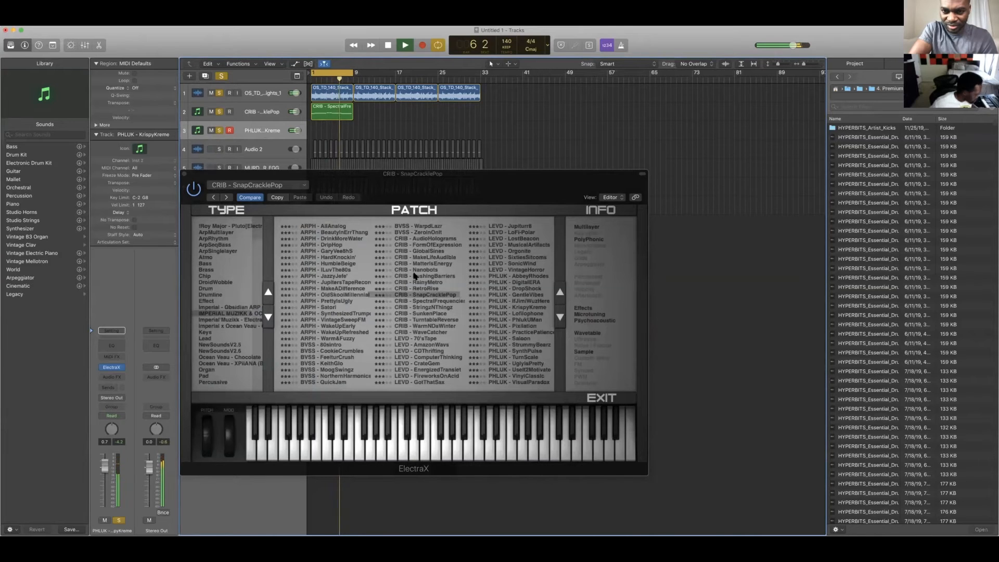
pyautogui.press('space')
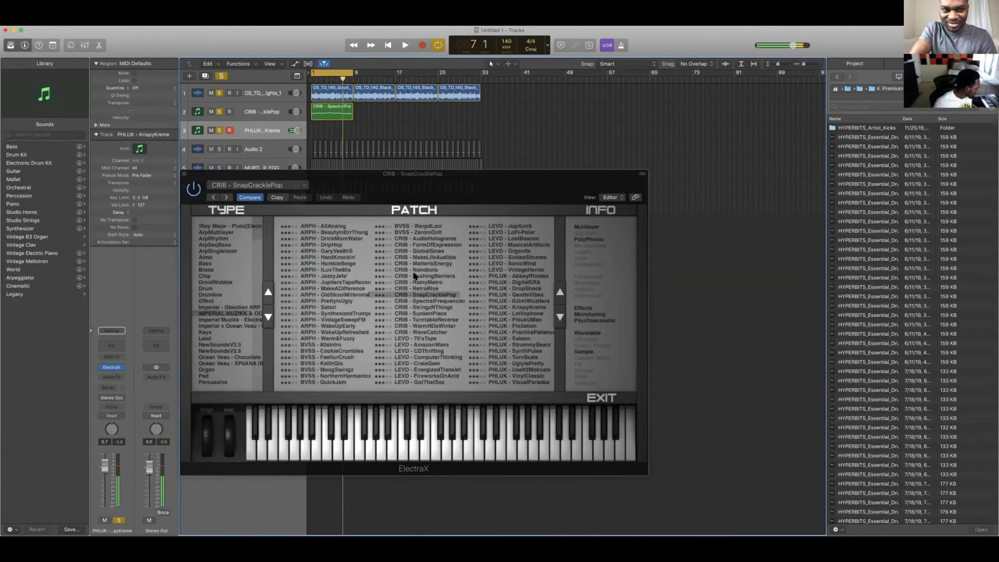
pyautogui.press('space')
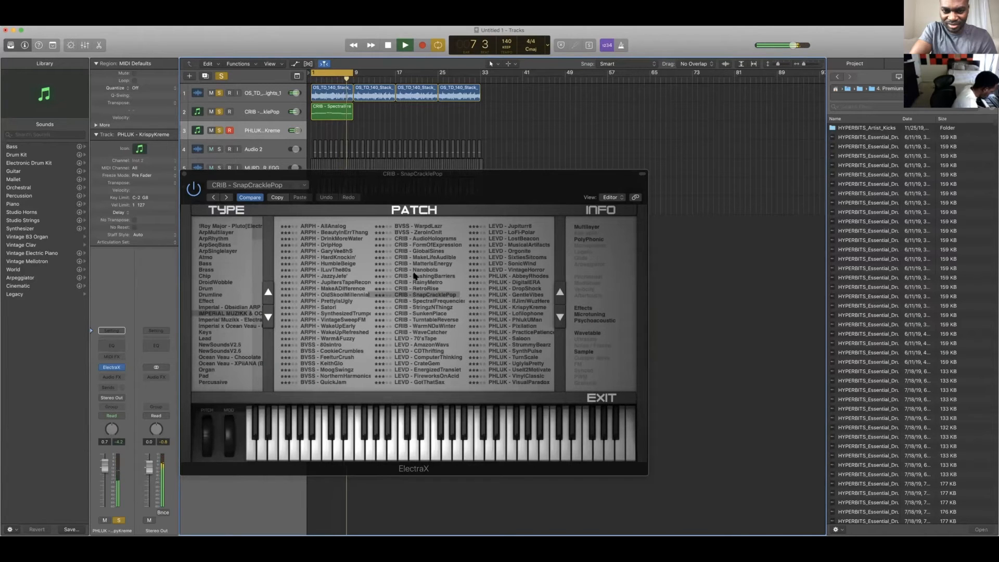
pyautogui.press('space')
pyautogui.press('space')
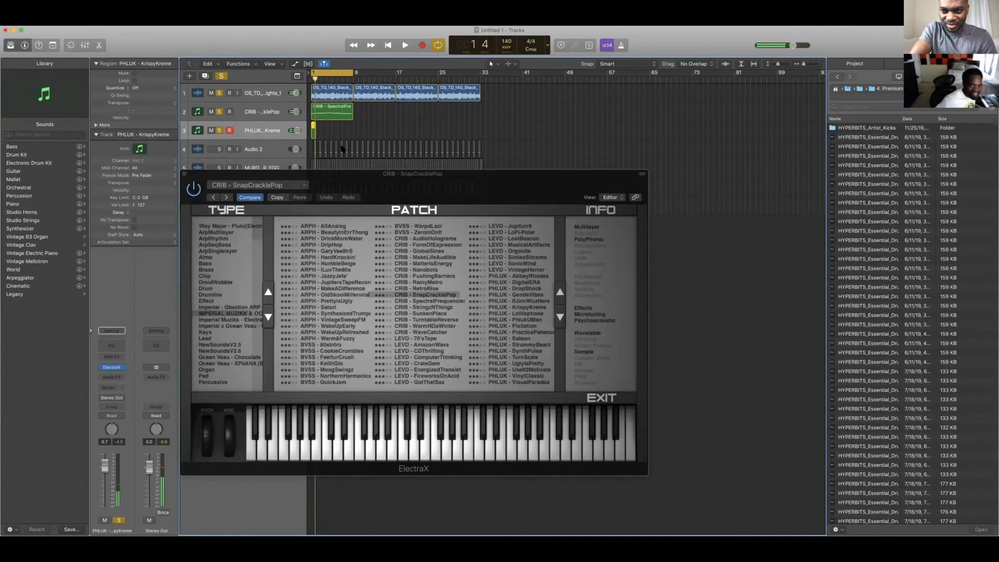
pyautogui.press('BackSpace')
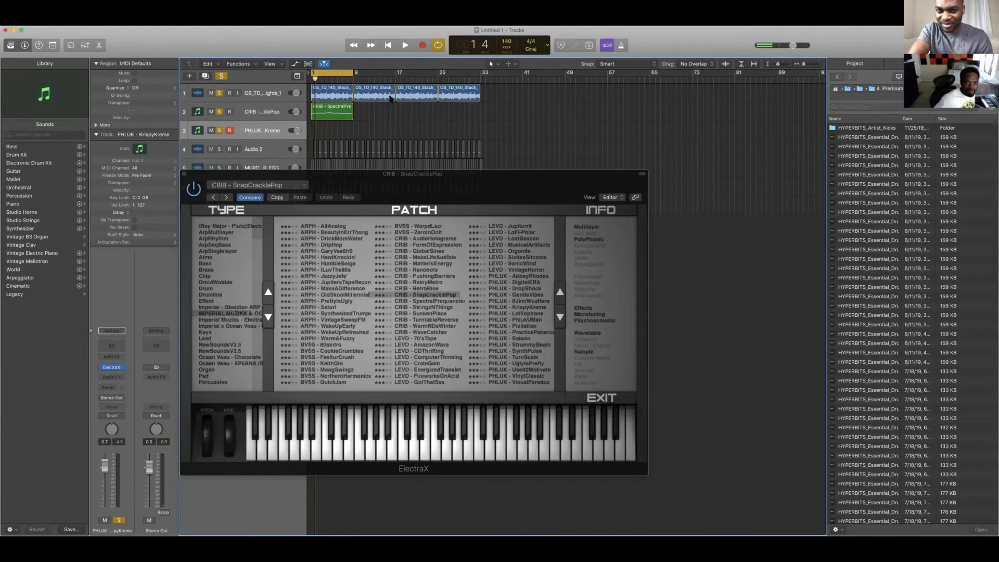
# Extend the cycle range to bar 33 and copy the CRIB - SnapCracklePop track's region three times to fill it.
pyautogui.moveTo(350, 74); pyautogui.dragTo(479, 91)
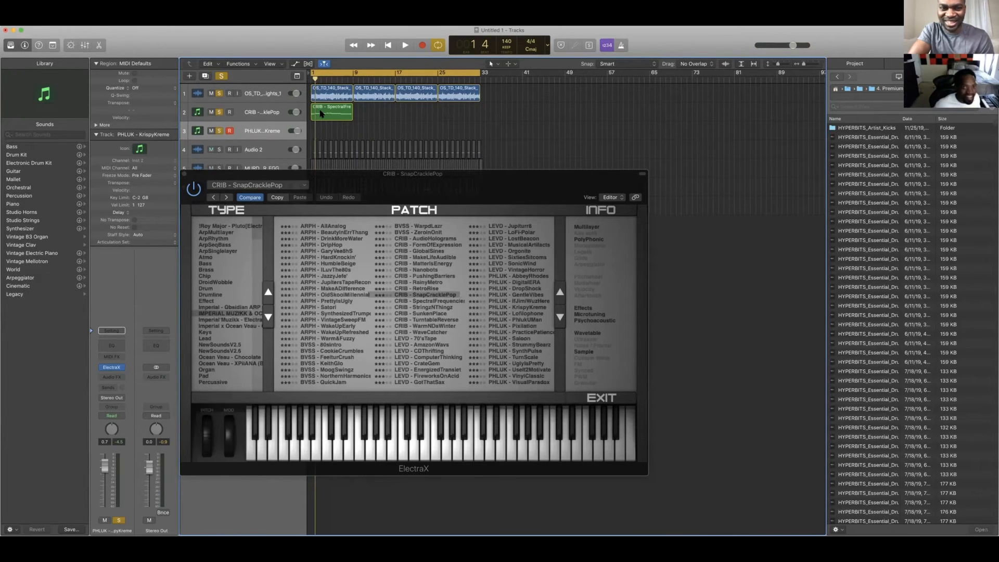
pyautogui.click(323, 115)
pyautogui.moveTo(367, 112); pyautogui.dragTo(368, 113)
pyautogui.moveTo(364, 114); pyautogui.dragTo(452, 114)
pyautogui.click(528, 121)
pyautogui.hscroll(-2, 527, 121)
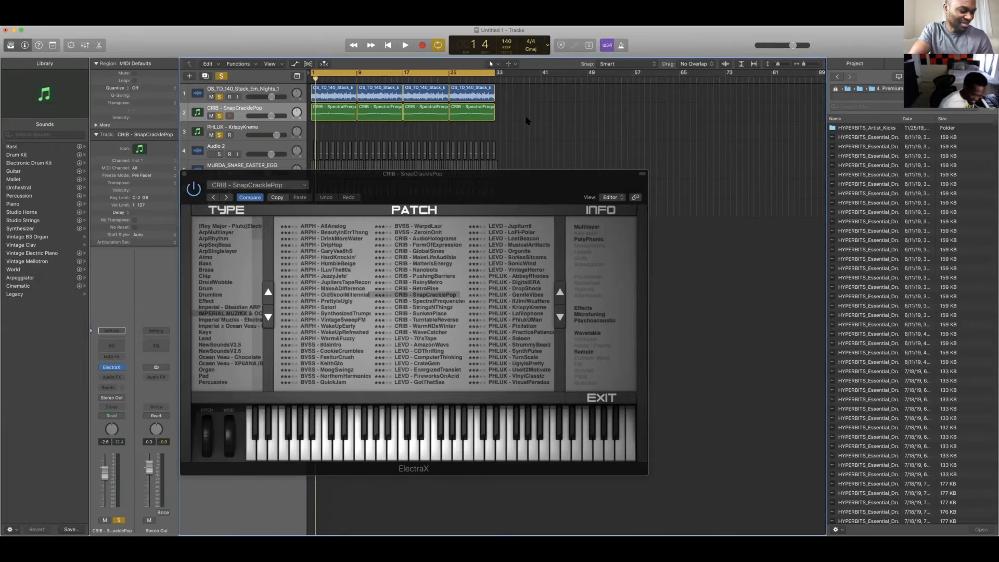
# Select the PHLUK - KrispyKreme track and set its volume to 0.0 dB.
pyautogui.press('space')
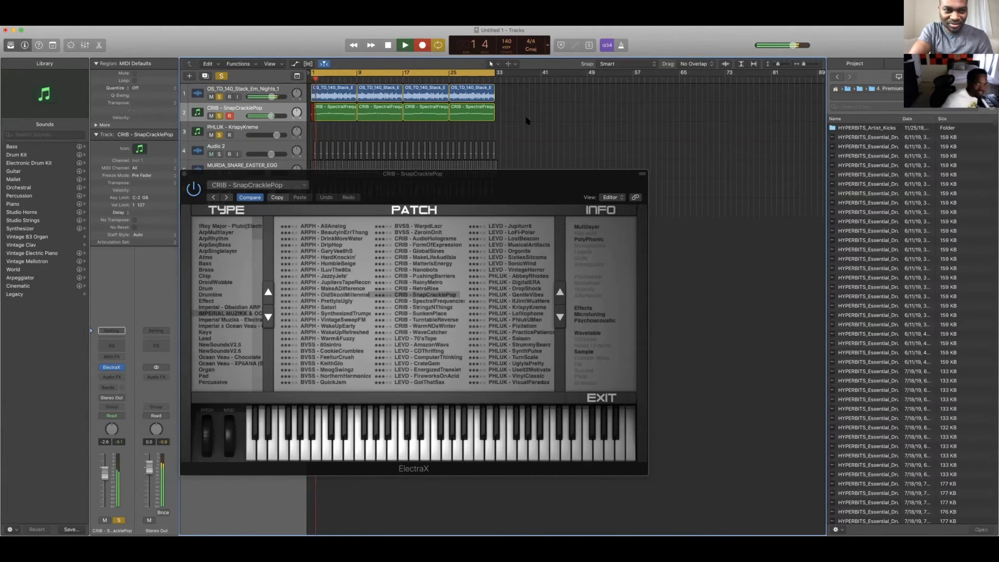
pyautogui.click(254, 127)
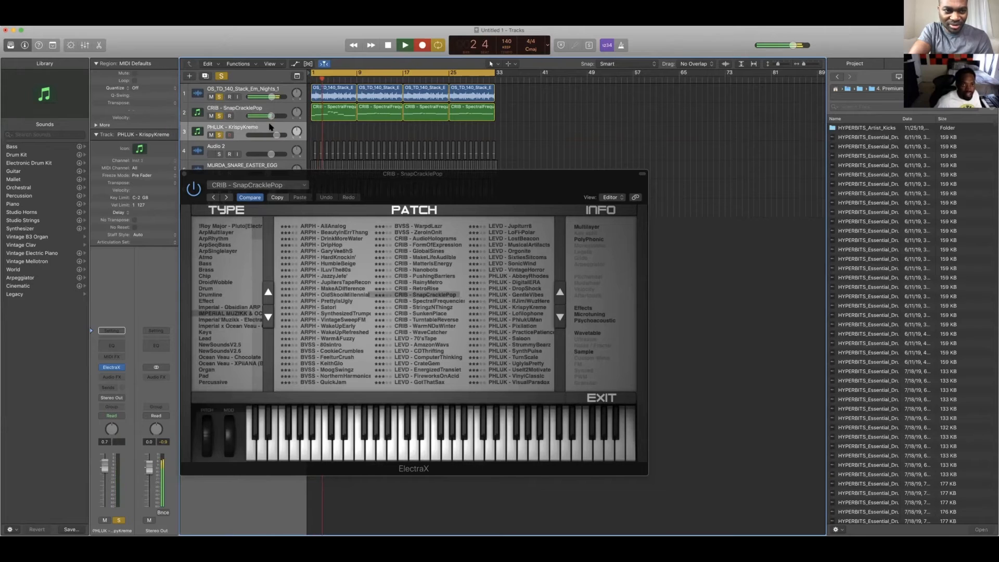
pyautogui.press('space')
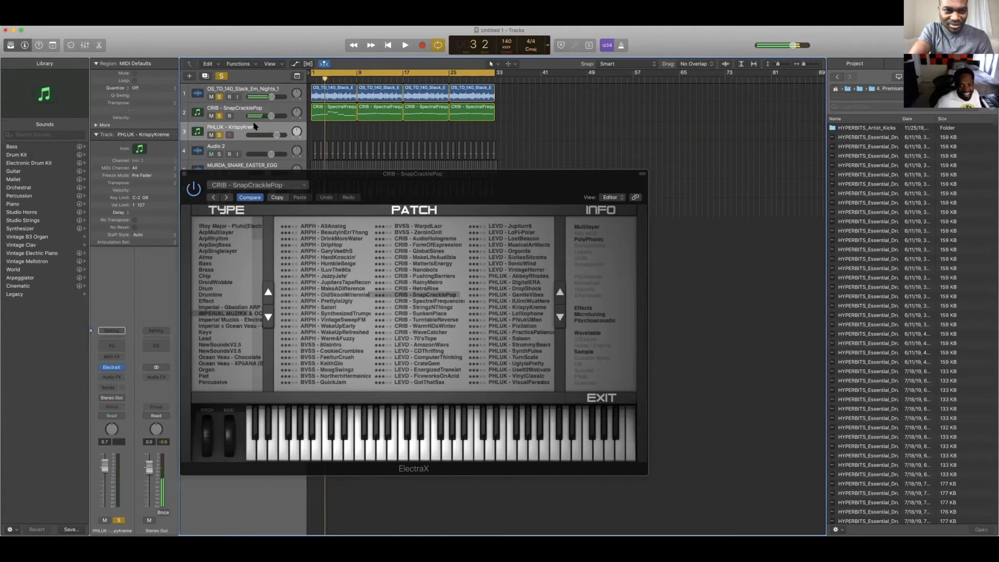
pyautogui.moveTo(277, 136); pyautogui.dragTo(276, 135)
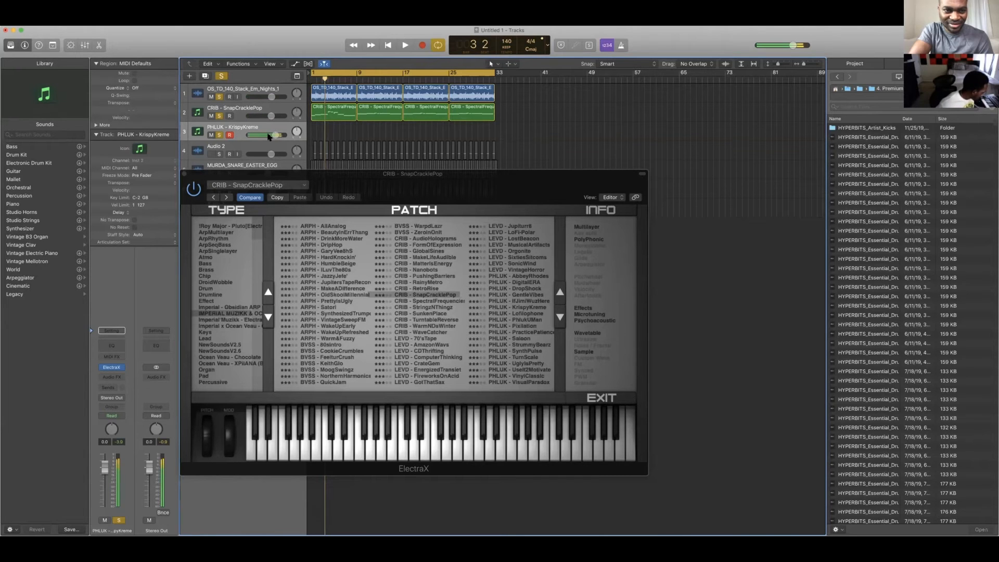
# Record a MIDI part on the PHLUK - KrispyKreme track from bar 1 to about bar 14.
pyautogui.press('space')
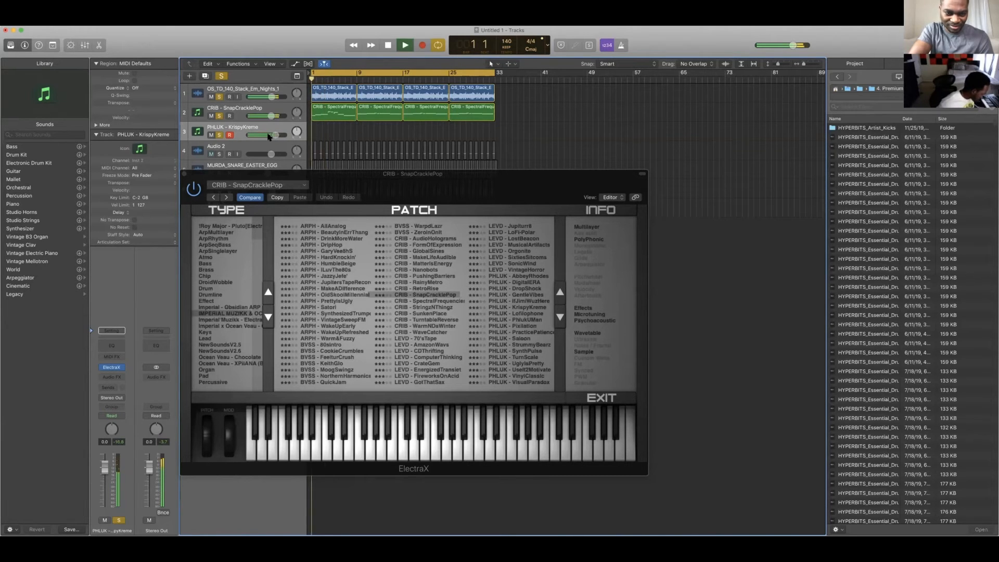
pyautogui.press('space')
pyautogui.press('r')
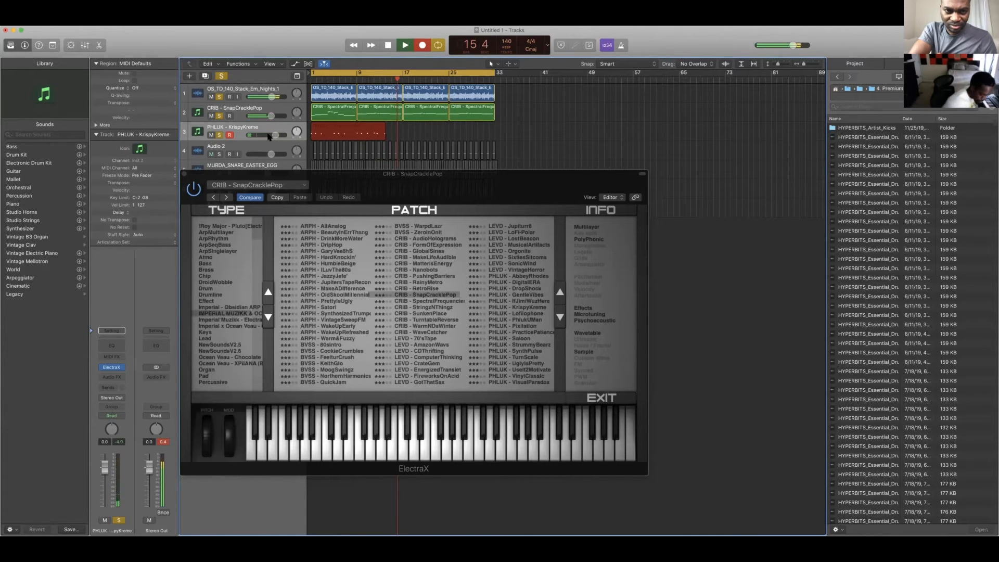
pyautogui.press('space')
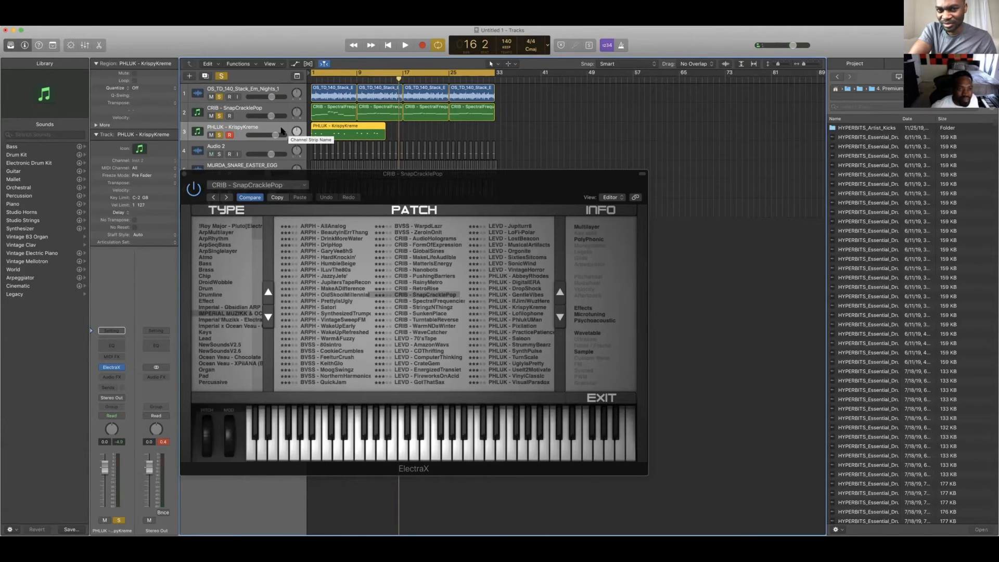
# Move the plug-in window clear of the tracks and extend the PHLUK - KrispyKreme region's end to bar 17.
pyautogui.moveTo(364, 173); pyautogui.dragTo(693, 129)
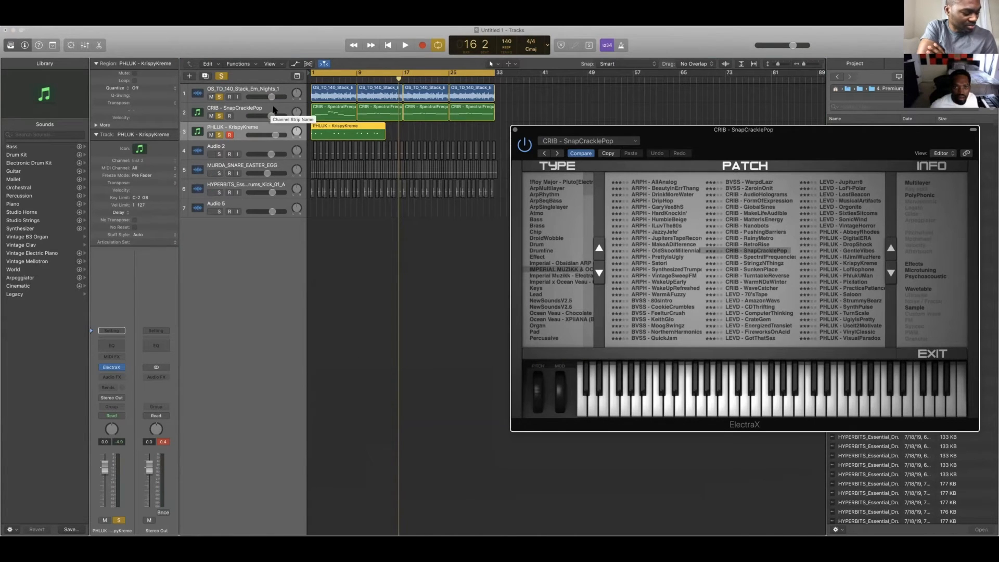
pyautogui.click(272, 110)
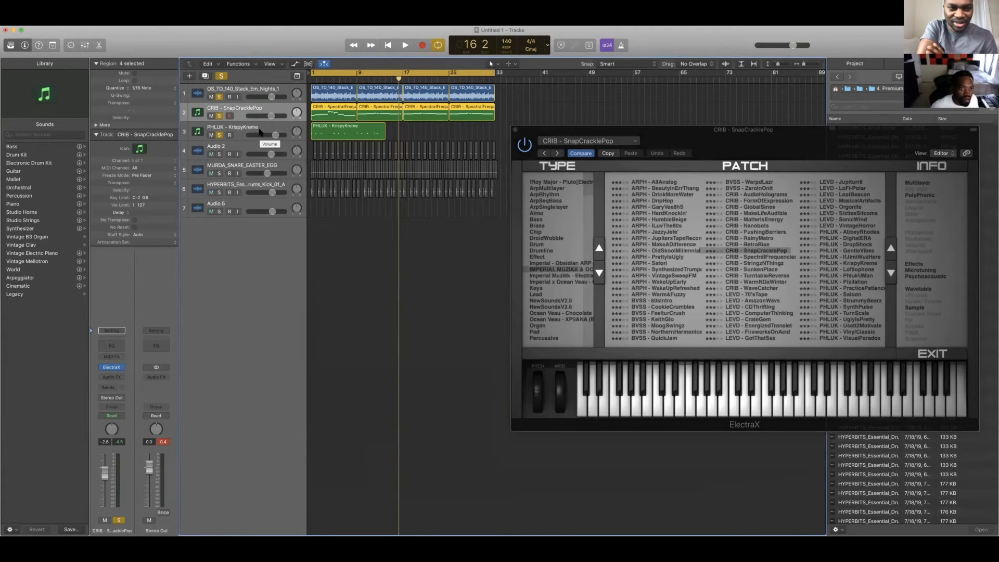
pyautogui.click(260, 131)
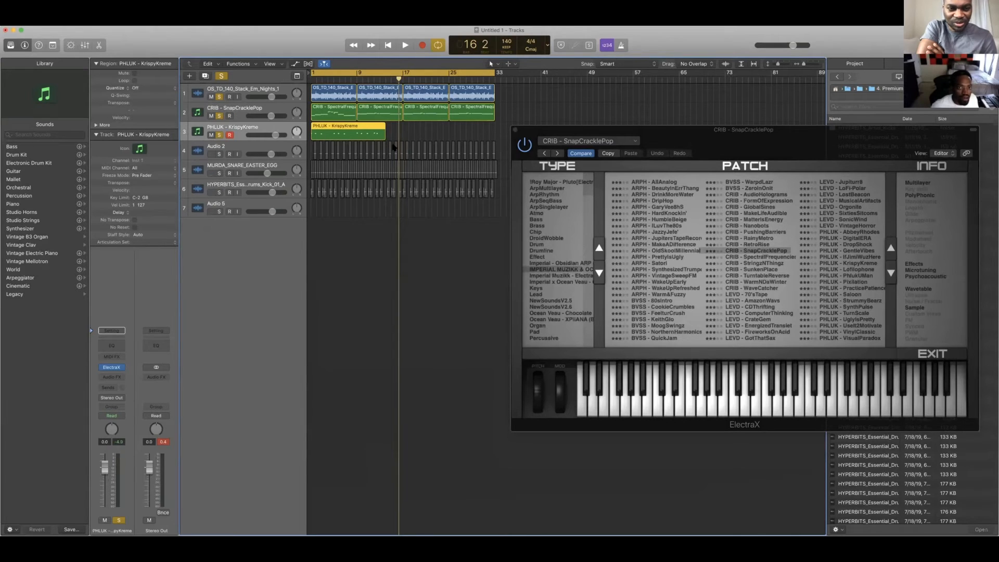
pyautogui.moveTo(386, 136); pyautogui.dragTo(398, 138)
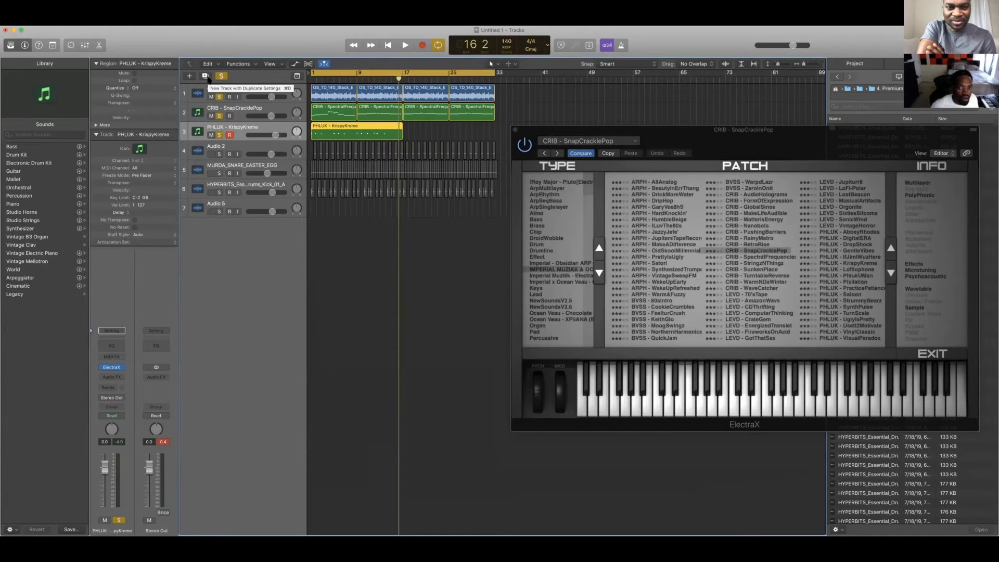
# Play the arrangement from the start and lower the PHLUK - KrispyKreme track volume to -4.3 dB.
pyautogui.press('Return')
pyautogui.press('space')
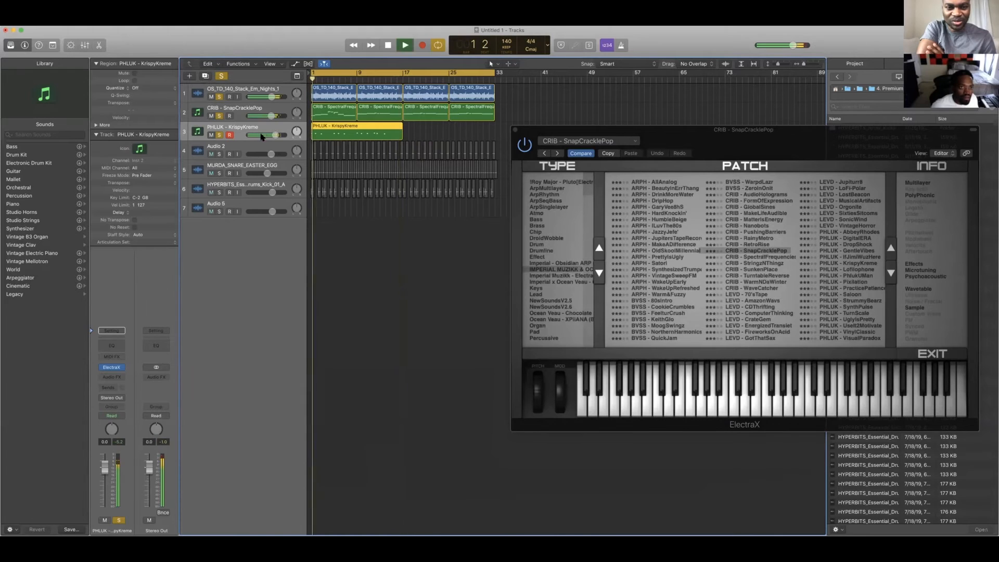
pyautogui.moveTo(279, 136); pyautogui.dragTo(267, 136)
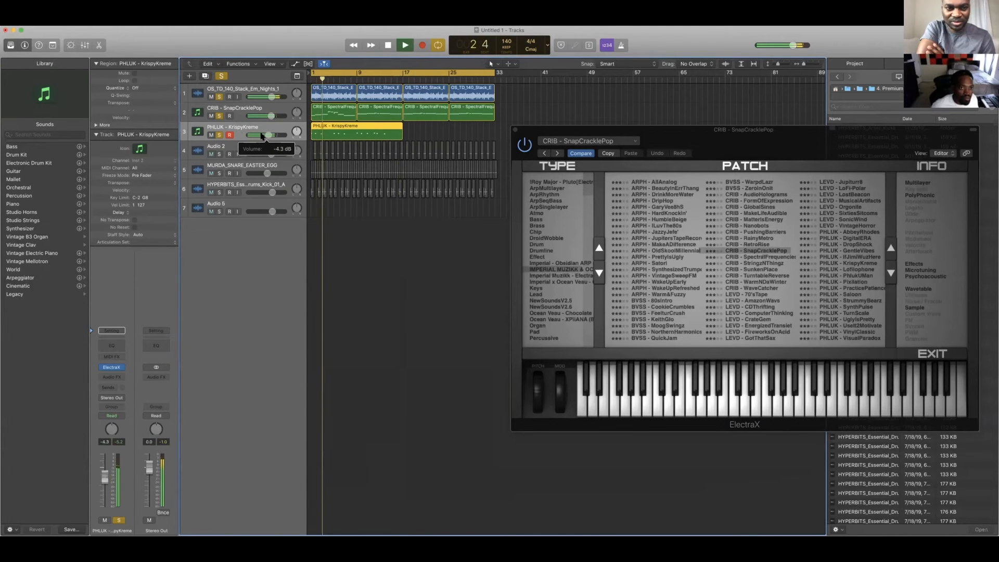
# Create a new track with duplicate settings from PHLUK - KrispyKreme and show its ElectraX in place of the SnapCracklePop plug-in window.
pyautogui.click(206, 77)
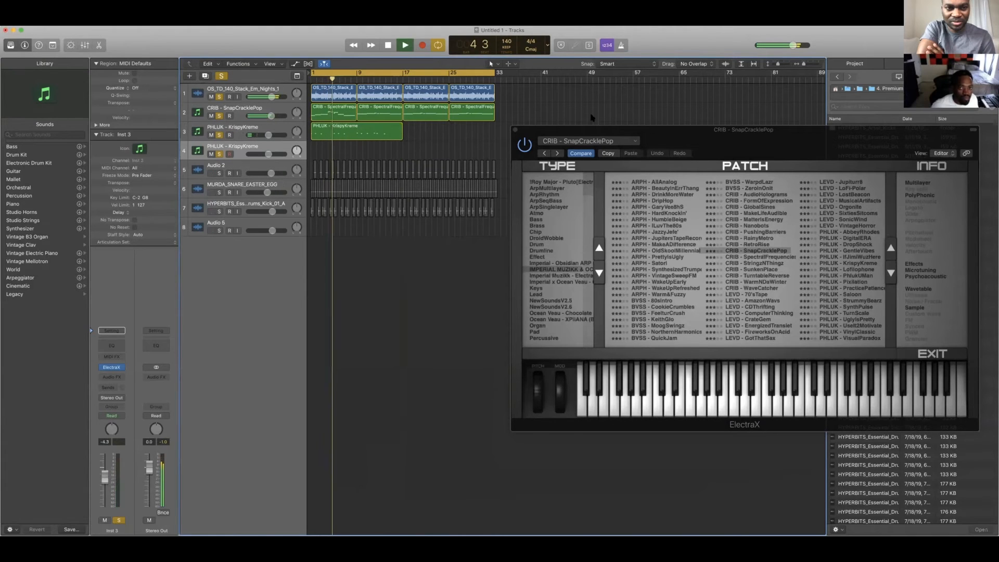
pyautogui.moveTo(750, 145); pyautogui.dragTo(561, 187)
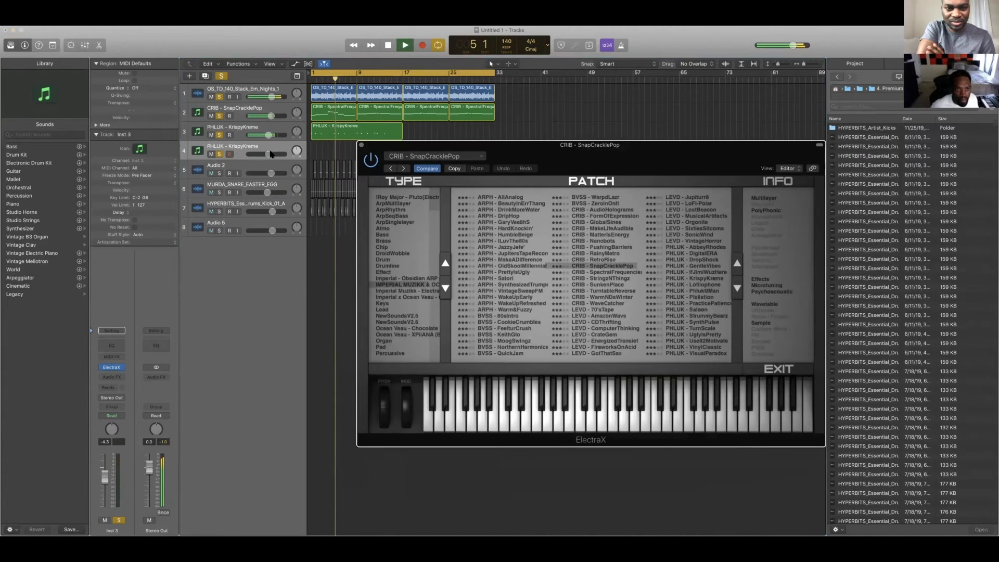
pyautogui.click(267, 150)
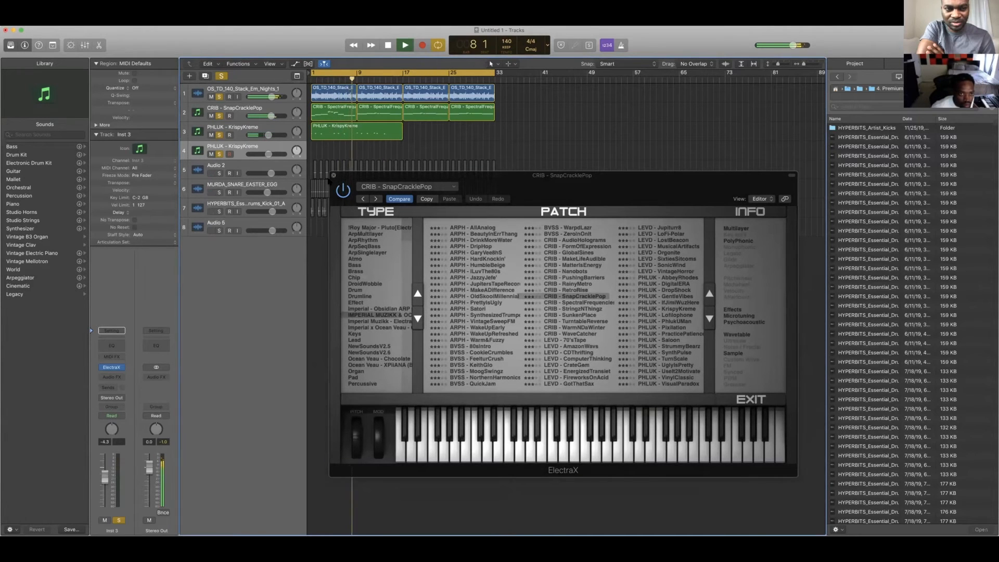
pyautogui.click(334, 175)
pyautogui.click(111, 366)
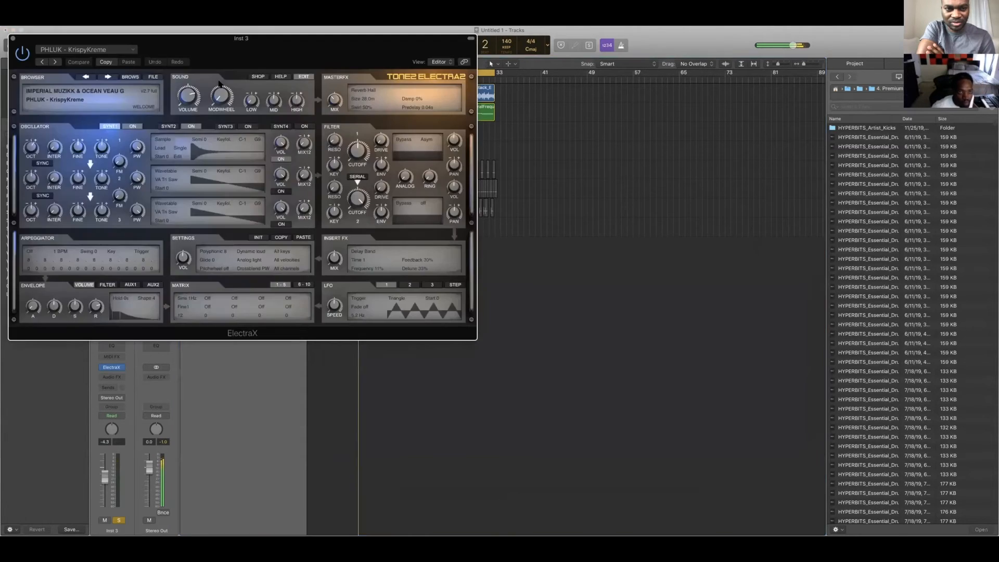
pyautogui.moveTo(220, 42); pyautogui.dragTo(526, 152)
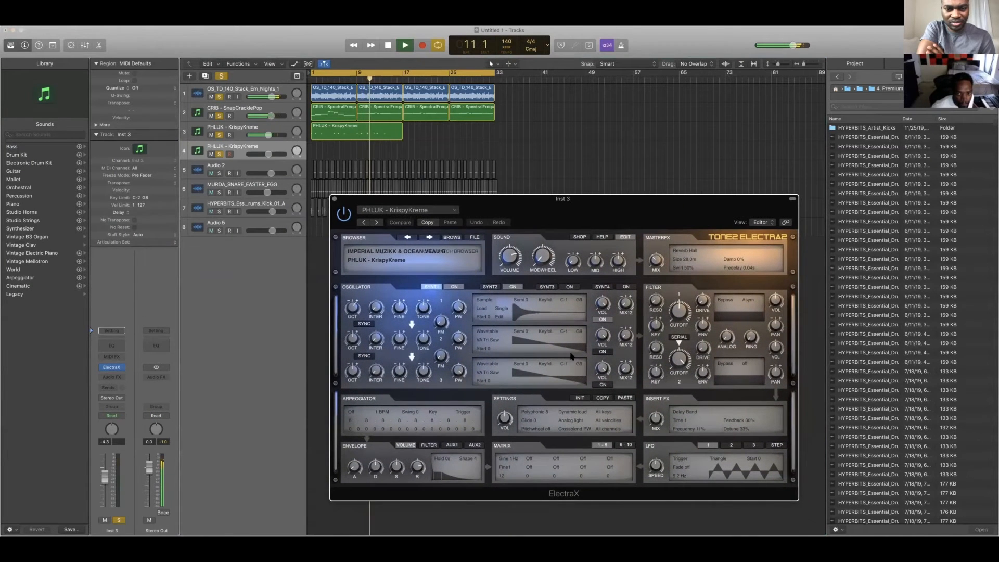
# Browse the ElectraX sound banks for the duplicated track and choose the Imperial x Ocean Veau bank.
pyautogui.click(433, 256)
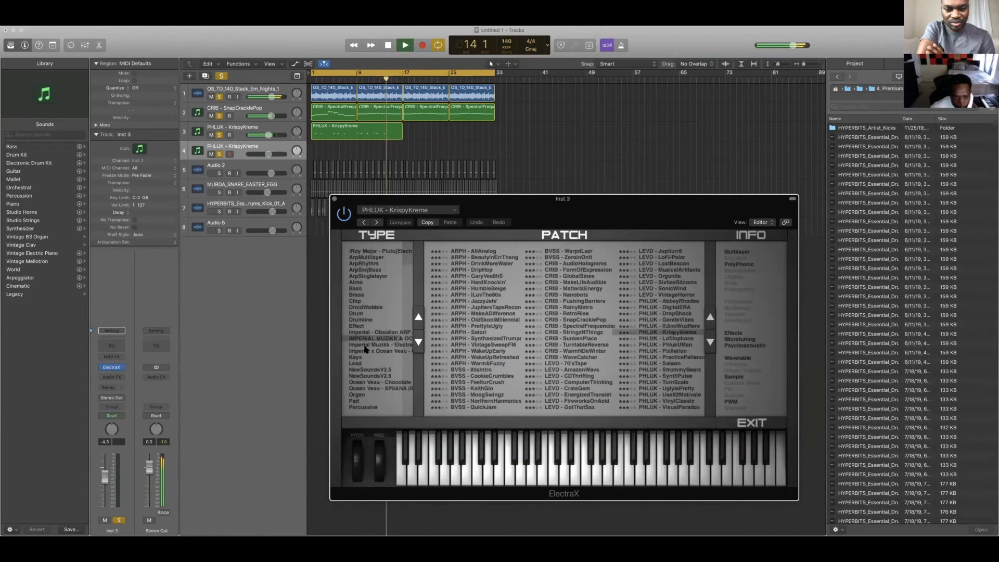
pyautogui.click(389, 351)
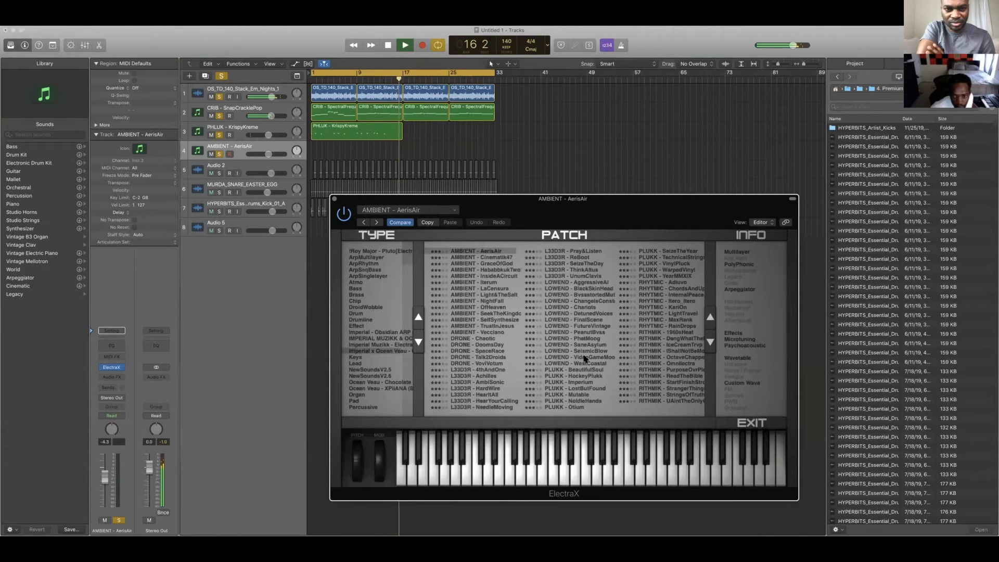
pyautogui.click(668, 294)
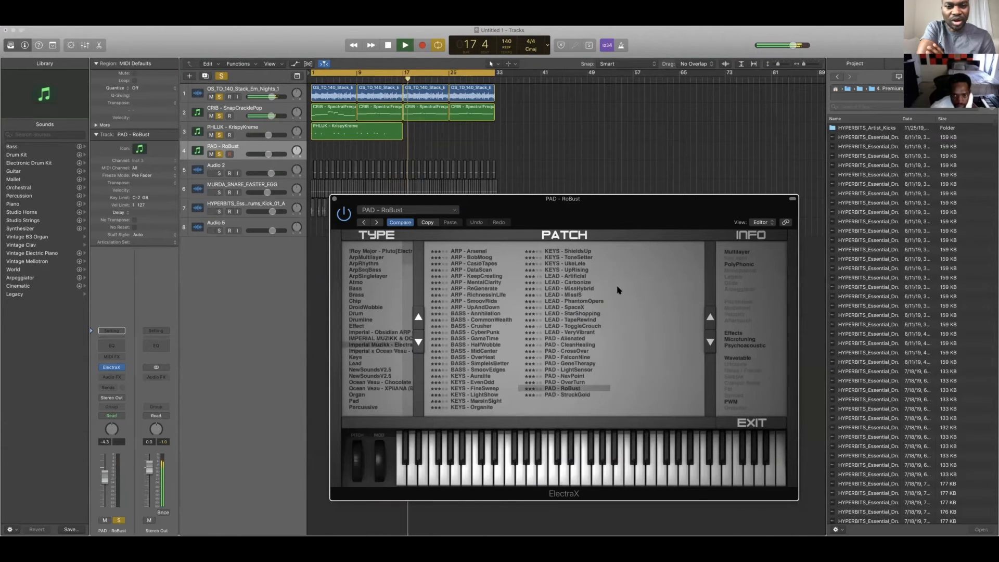
pyautogui.click(389, 350)
pyautogui.click(585, 168)
# Stop playback and copy the PHLUK - KrispyKreme region to bar 17, filling the track up to bar 33.
pyautogui.press('space')
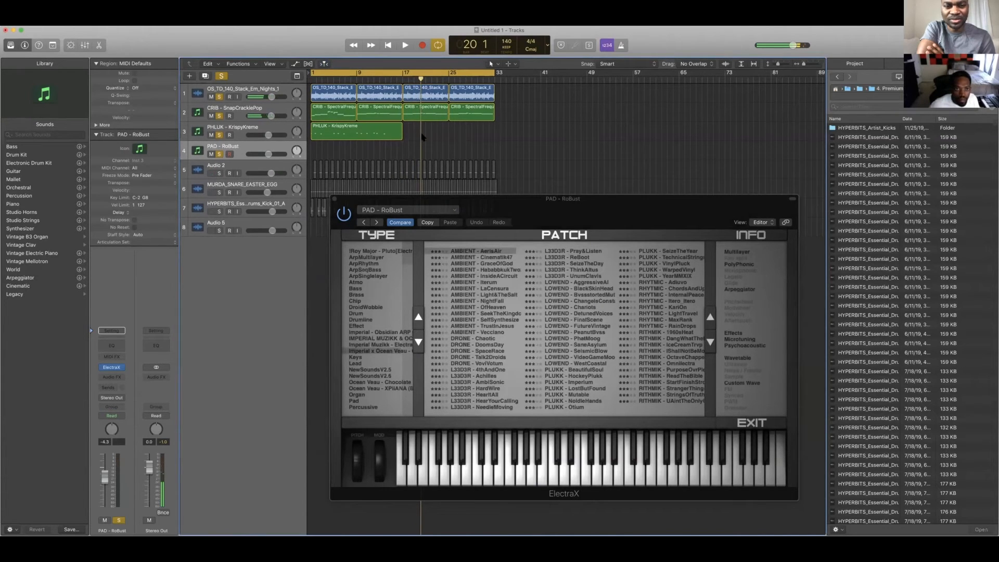
pyautogui.moveTo(375, 133); pyautogui.dragTo(448, 138)
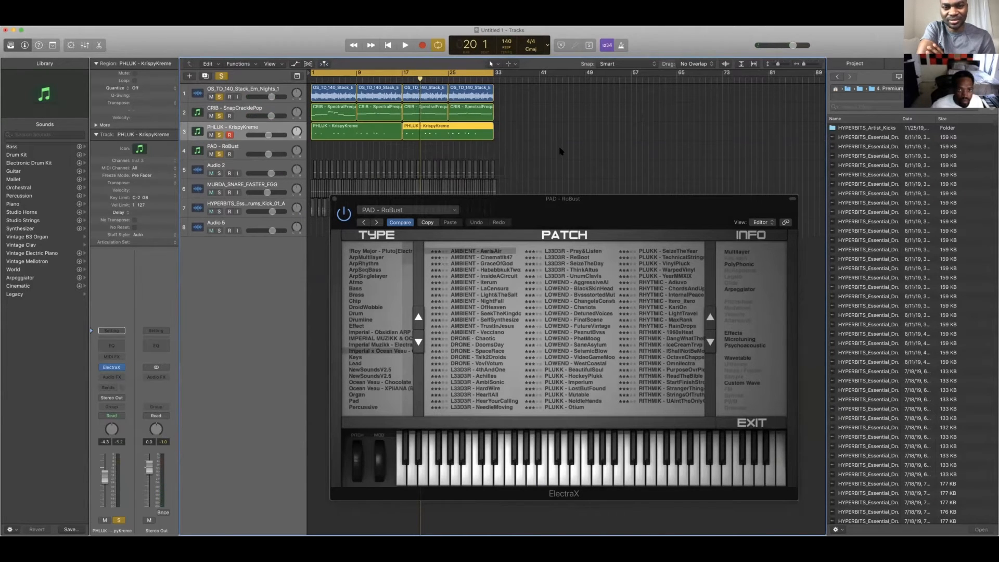
pyautogui.click(578, 226)
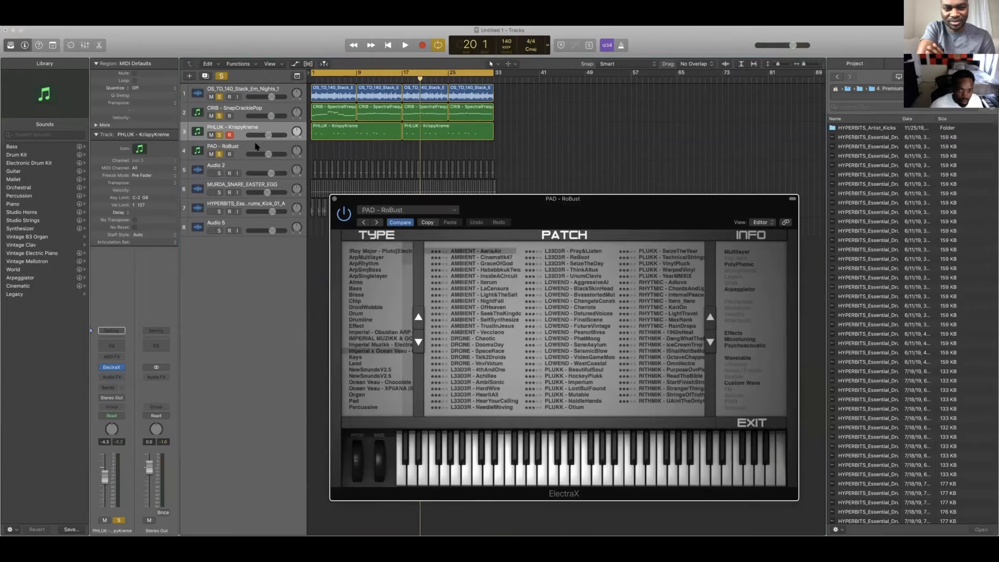
# Load the AMBIENT - Cinematik47 patch on track 4 during playback and set the track's volume to 0.0 dB.
pyautogui.click(256, 146)
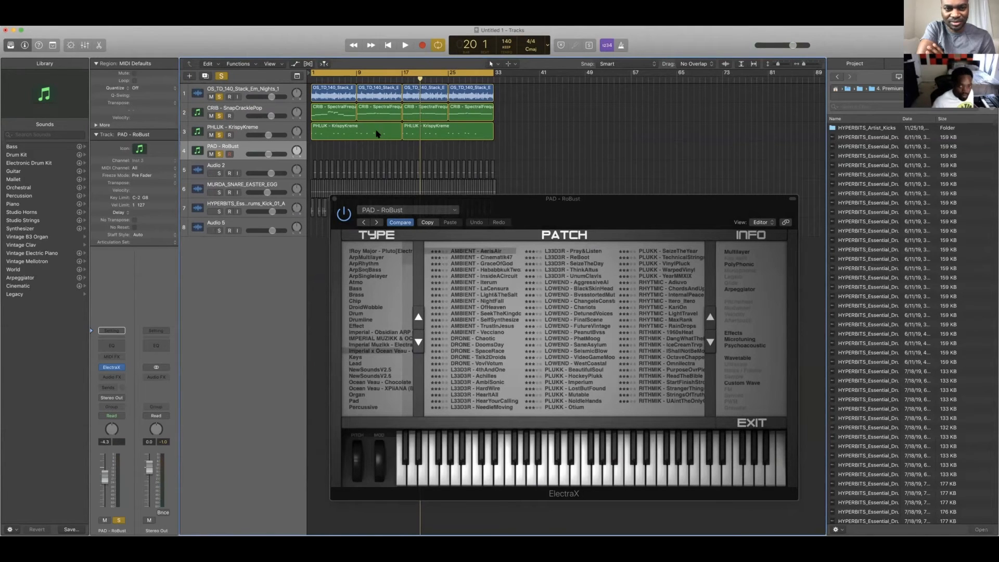
pyautogui.press('space')
pyautogui.click(675, 298)
pyautogui.press('Down')
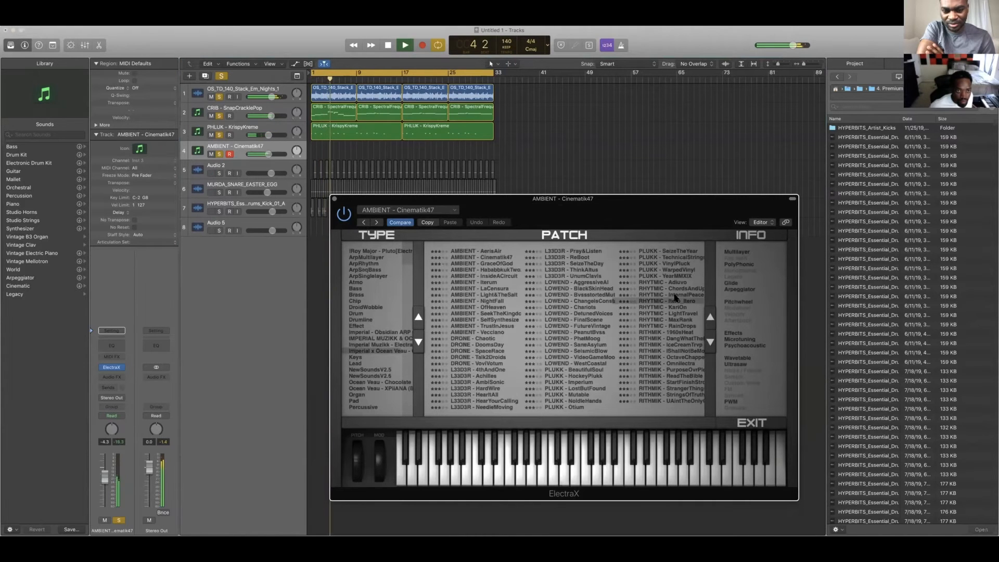
pyautogui.moveTo(269, 154); pyautogui.dragTo(276, 155)
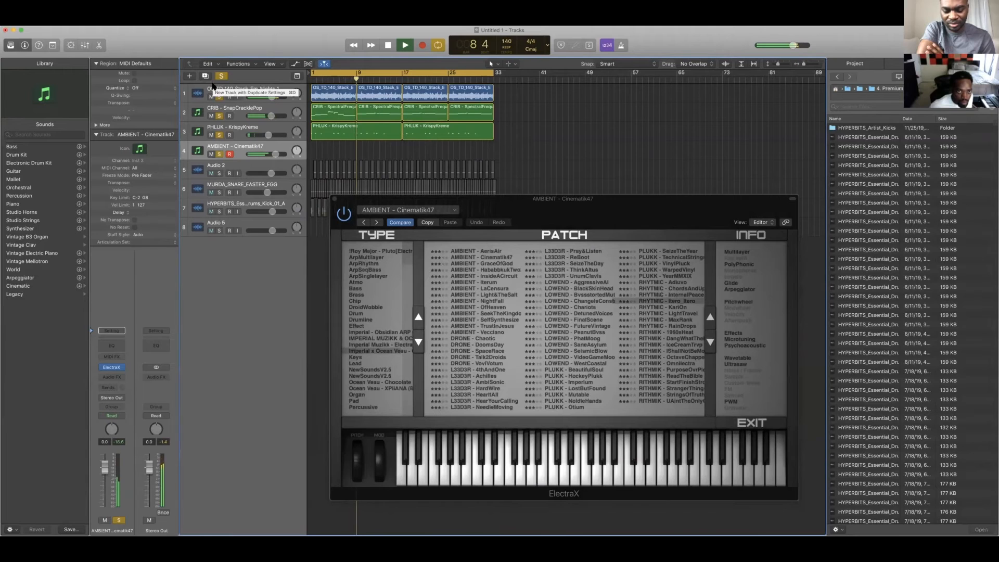
pyautogui.press('space')
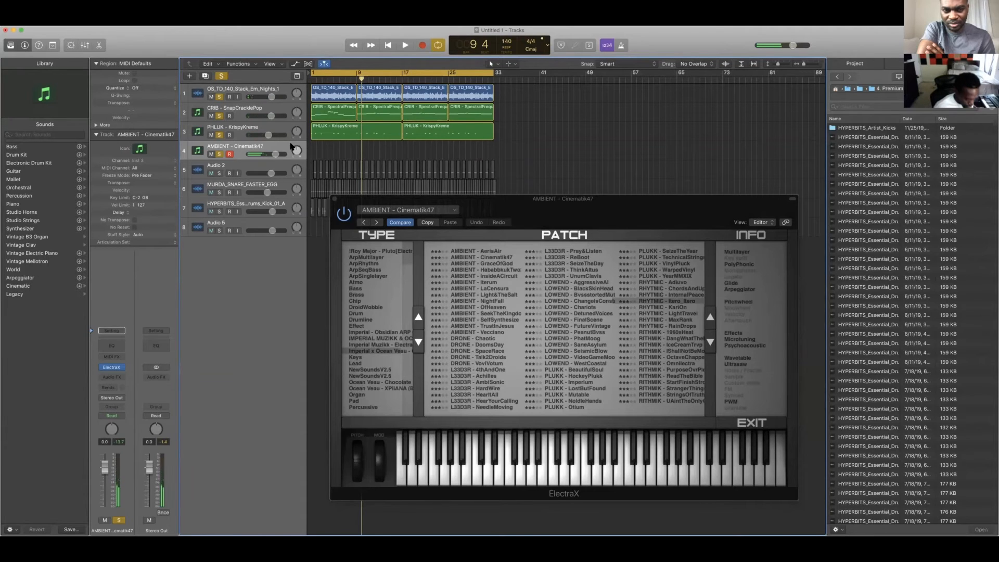
# Record an AMBIENT - Cinematik47 part on track 4 from bar 3 to bar 9.
pyautogui.press('space')
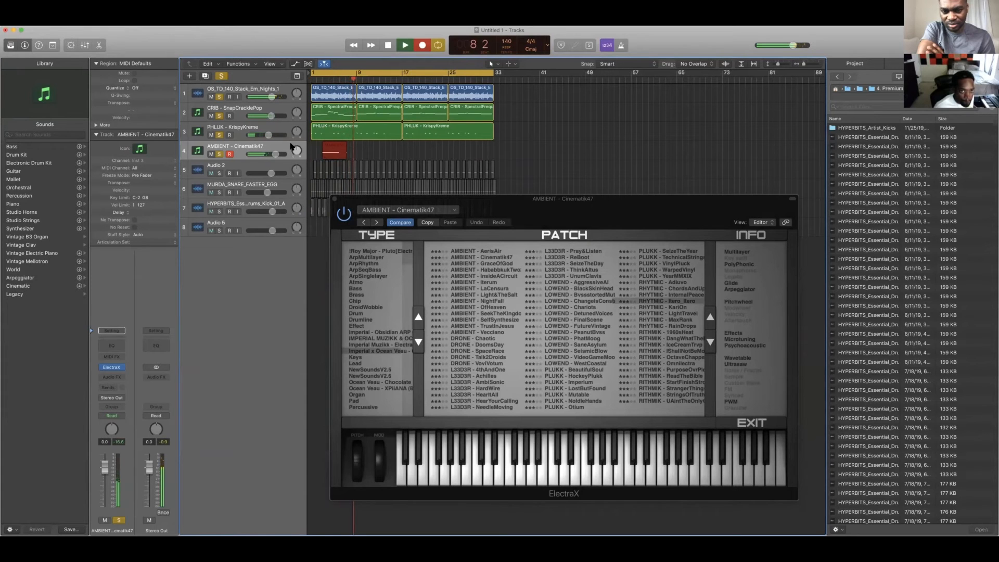
pyautogui.press('space')
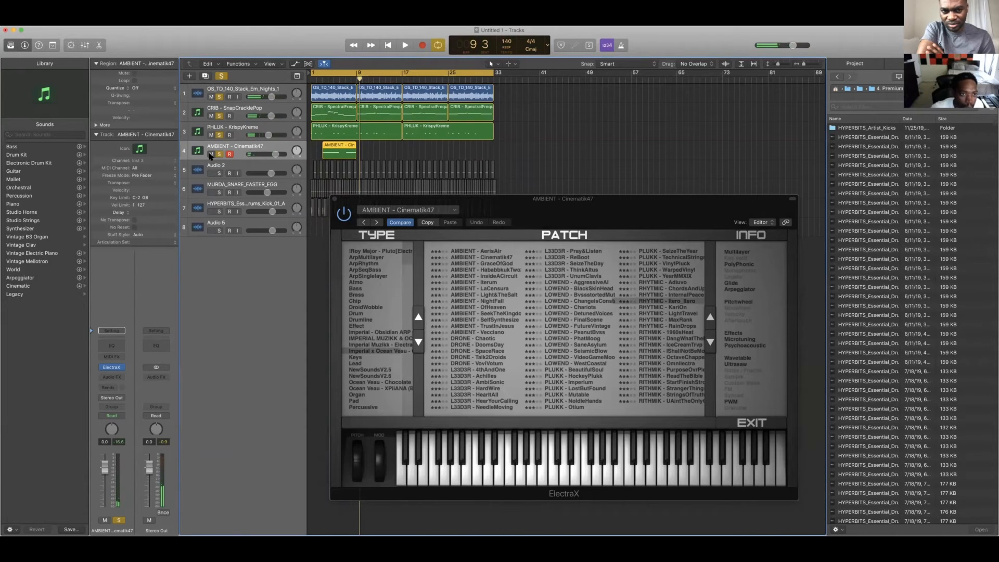
# Take the SnapCracklePop and KrispyKreme tracks out of solo and set the Cinematik47 track's volume to 1.9 dB for playback.
pyautogui.click(221, 116)
pyautogui.click(220, 135)
pyautogui.moveTo(273, 154); pyautogui.dragTo(279, 155)
pyautogui.press('space')
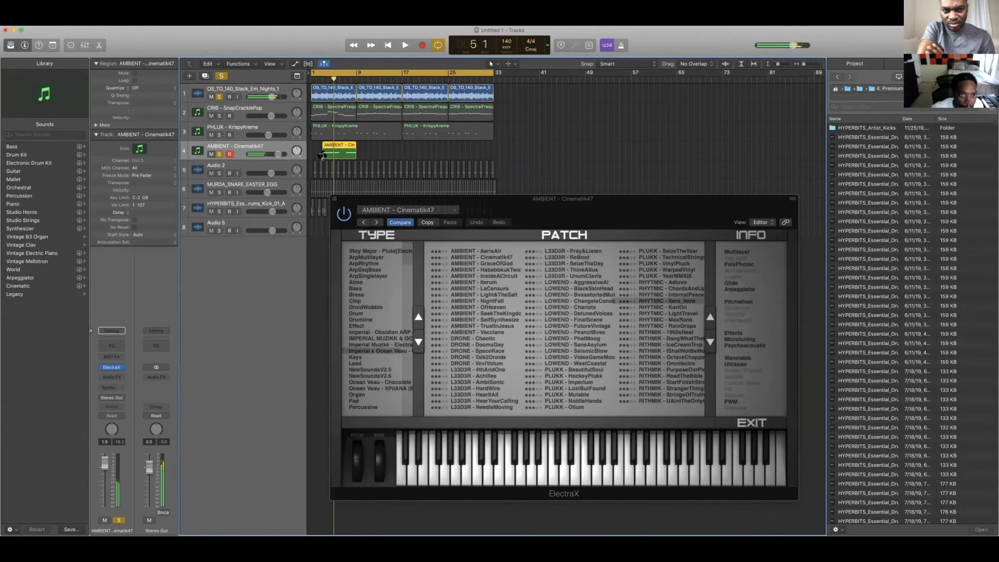
# Trim the start of the Cinematik47 region to bar 5 and play it back.
pyautogui.moveTo(322, 154); pyautogui.dragTo(333, 155)
pyautogui.press('space')
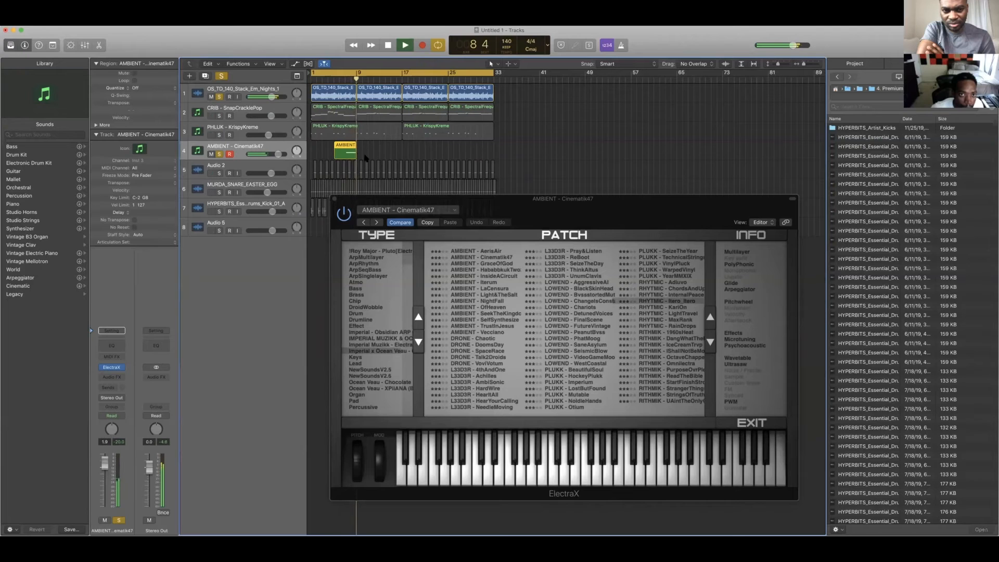
pyautogui.press('space')
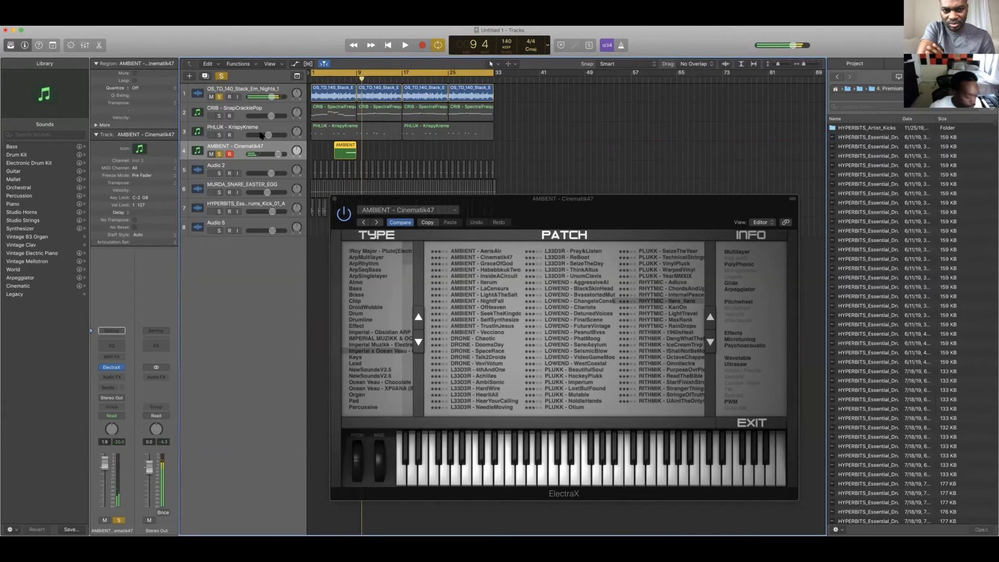
pyautogui.hscroll(1, 260, 135)
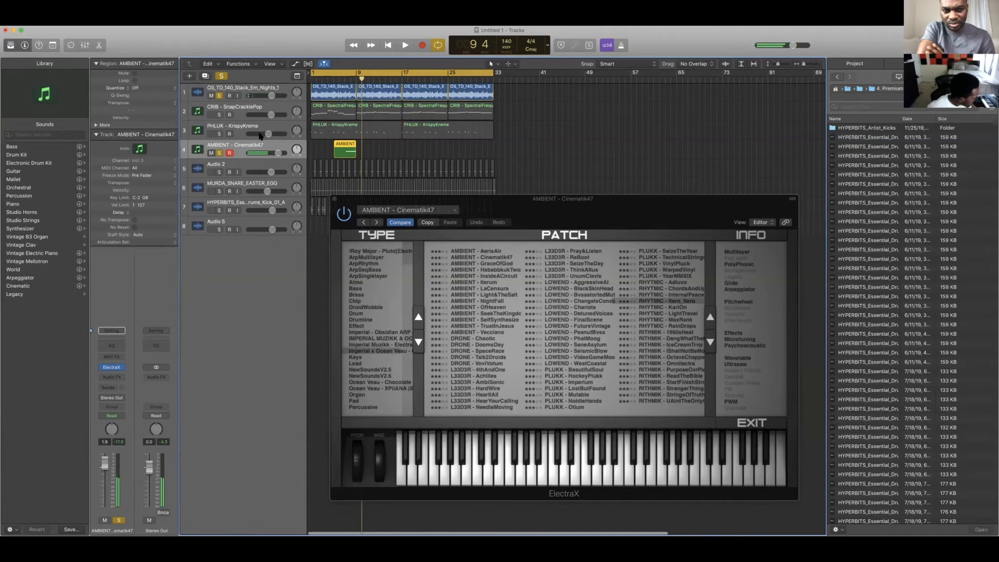
pyautogui.scroll(1, 260, 136)
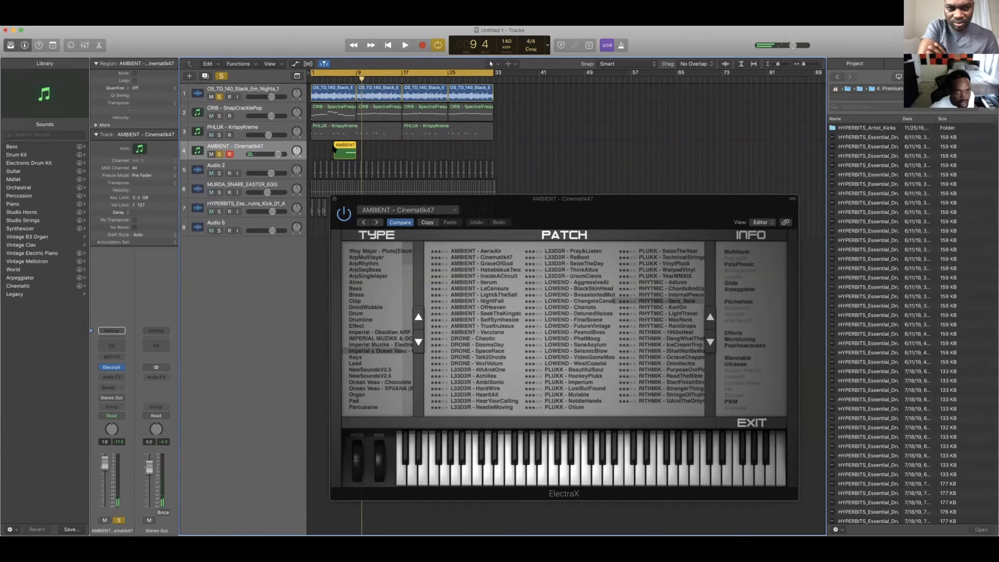
# Clear all track solos, mute the Audio 2, snare and kick tracks, and restart playback.
pyautogui.click(222, 76)
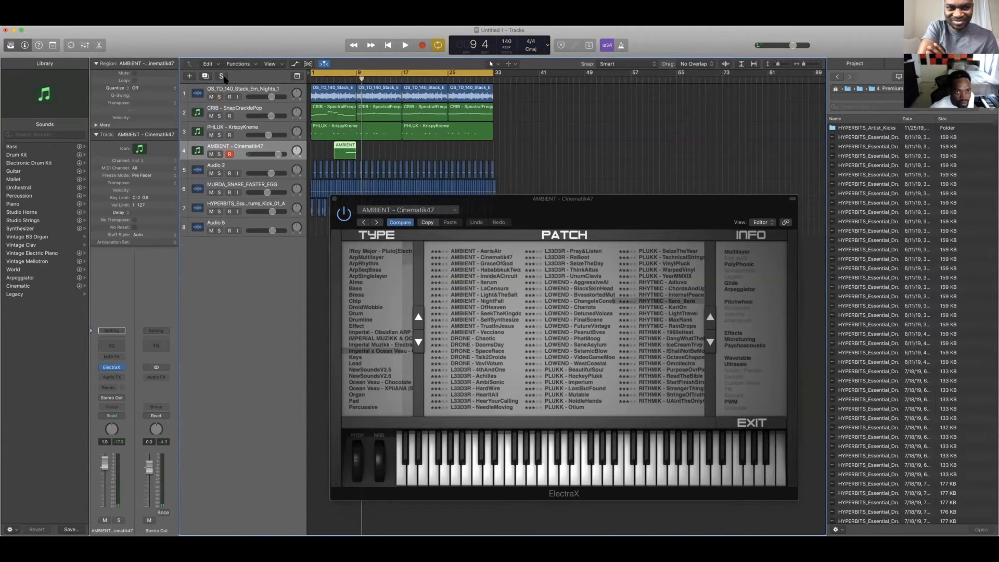
pyautogui.press('space')
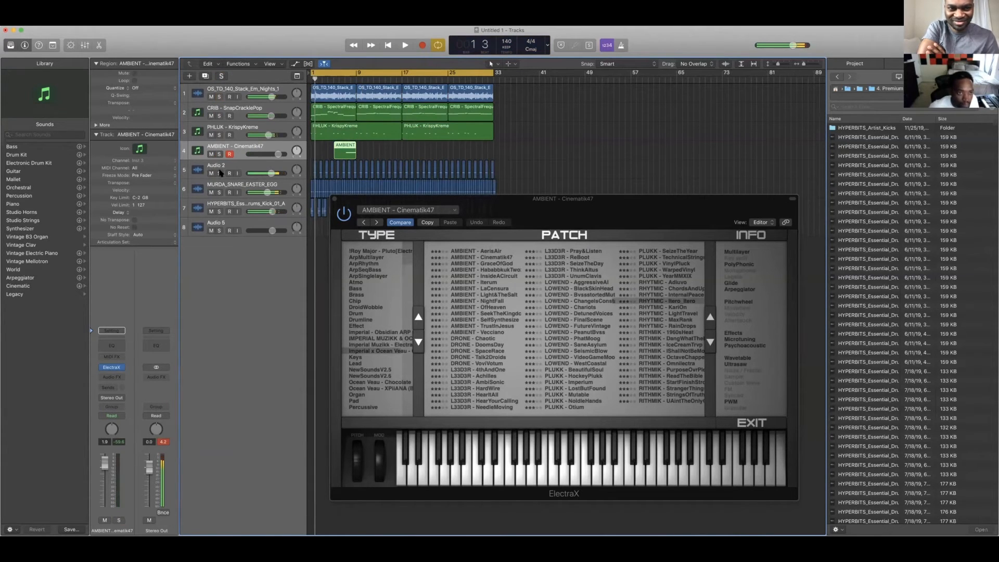
pyautogui.press('space')
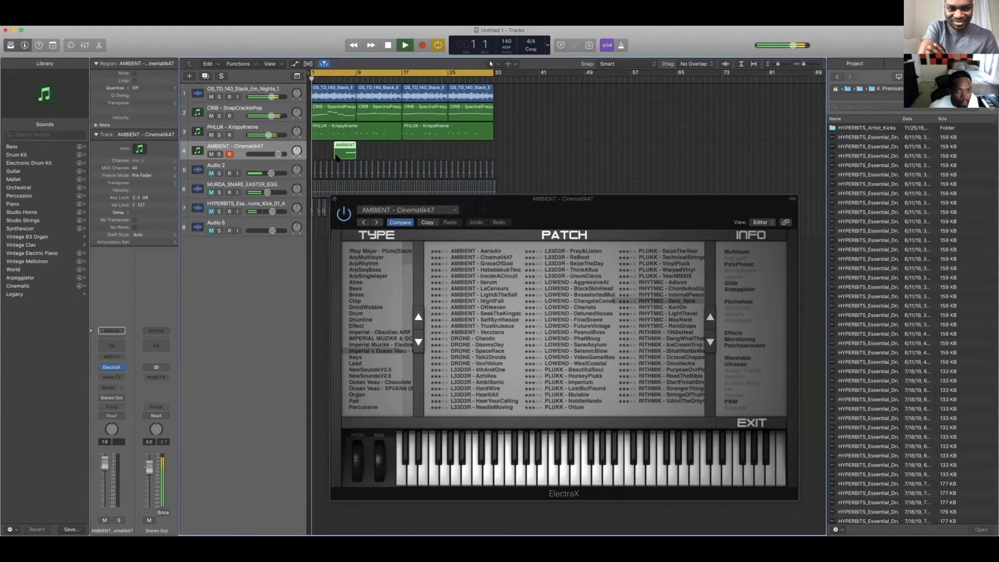
# Delete the Cinematik47 region from track 4 and load the RHYTMIC - KariOn patch on the track.
pyautogui.press('Delete')
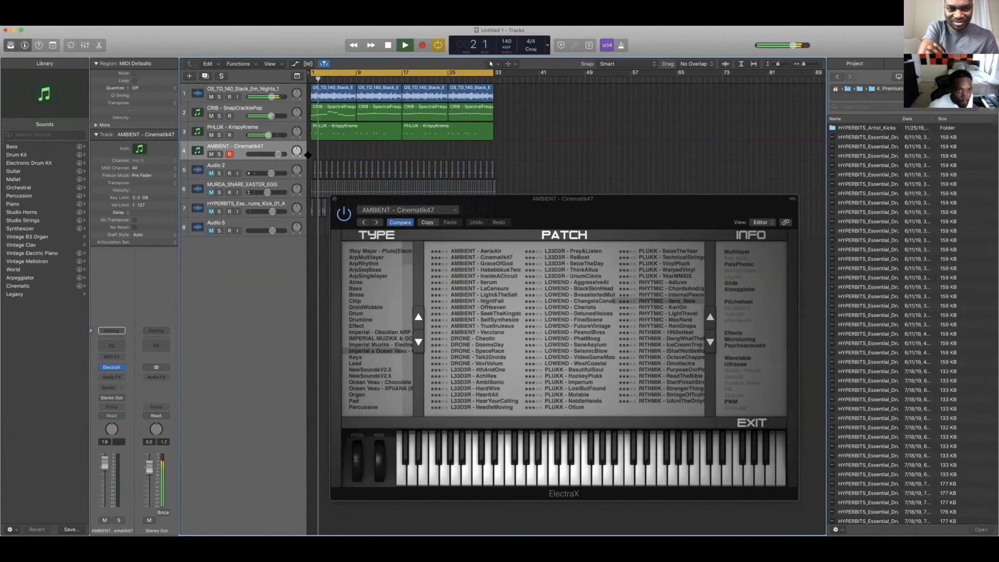
pyautogui.click(671, 308)
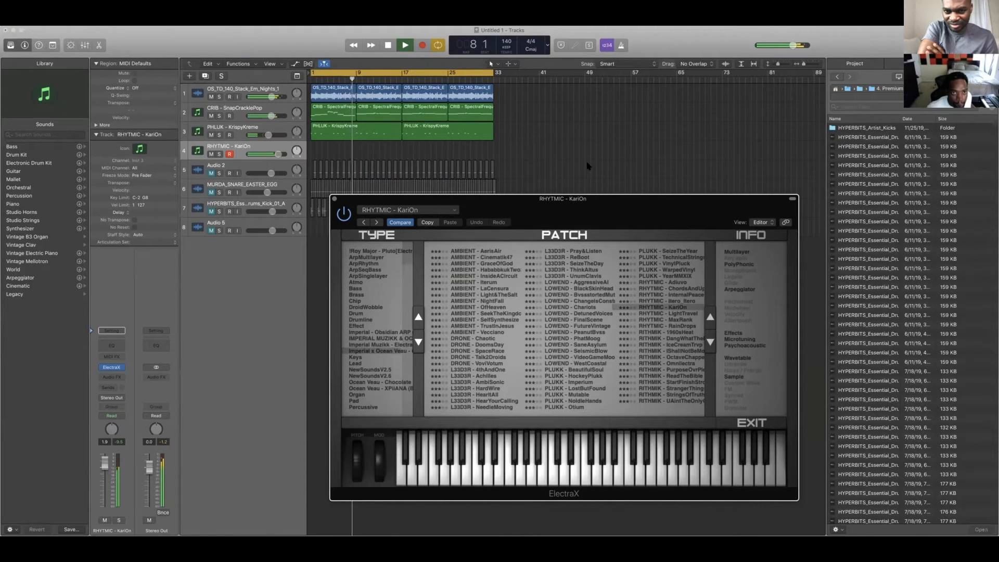
# Record a KariOn part over bars 5 to 9 on track 4 and copy the region to bars 13, 21 and 29.
pyautogui.press('space')
pyautogui.press('r')
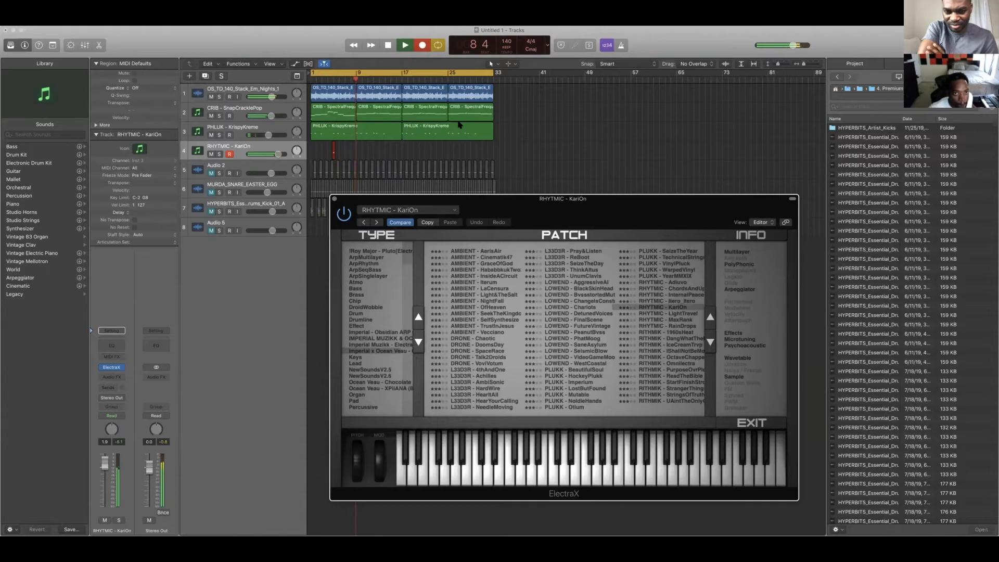
pyautogui.press('space')
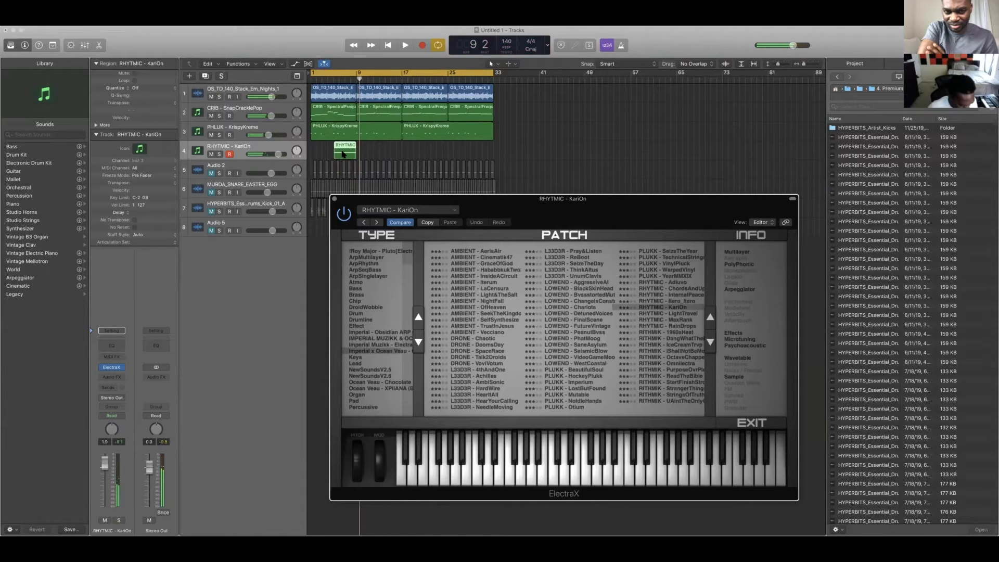
pyautogui.moveTo(342, 151); pyautogui.dragTo(484, 152)
pyautogui.press('space')
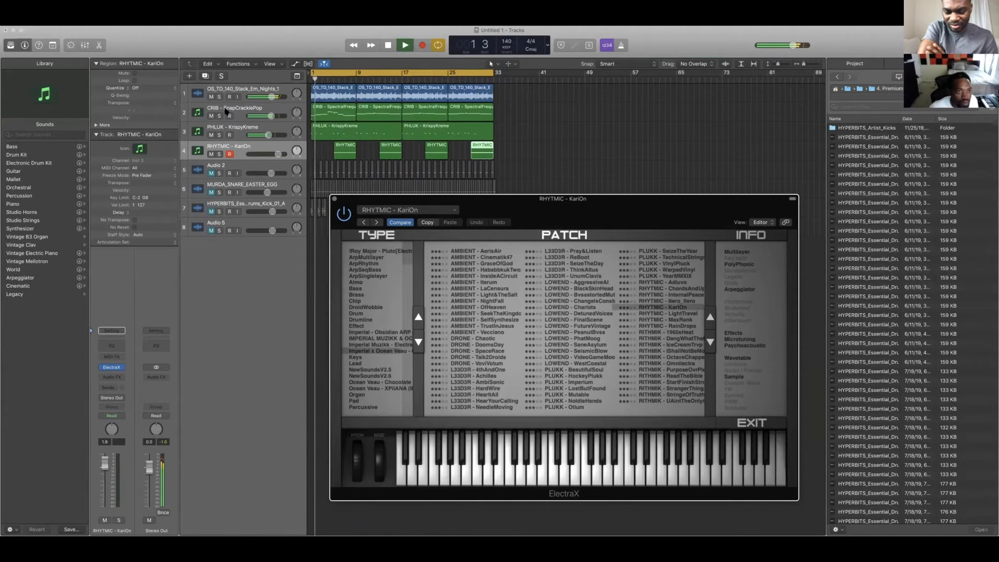
# Duplicate the RHYTMIC - KariOn track with its settings and show the new track's ElectraX in place of the old plug-in window.
pyautogui.click(240, 148)
pyautogui.click(205, 76)
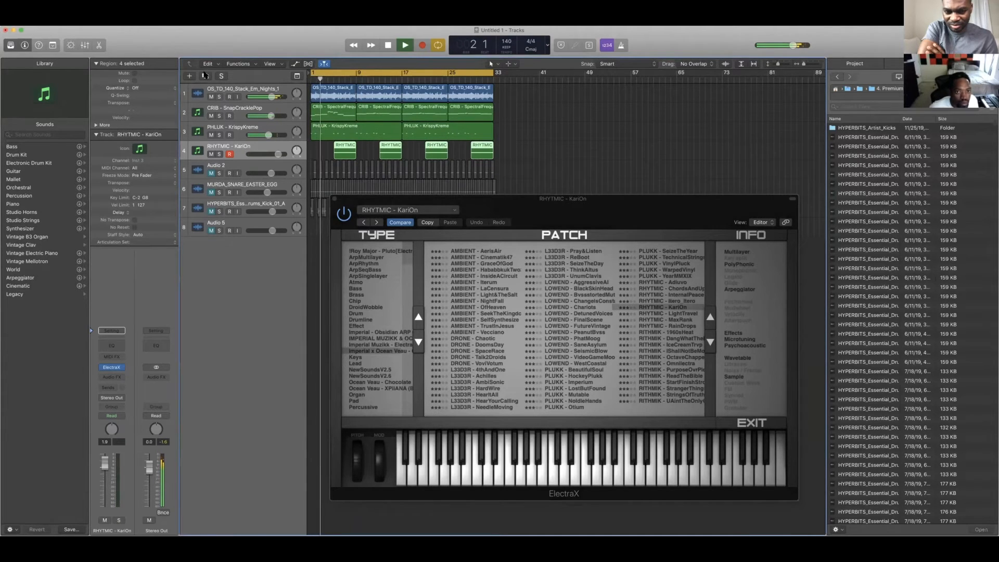
pyautogui.click(334, 199)
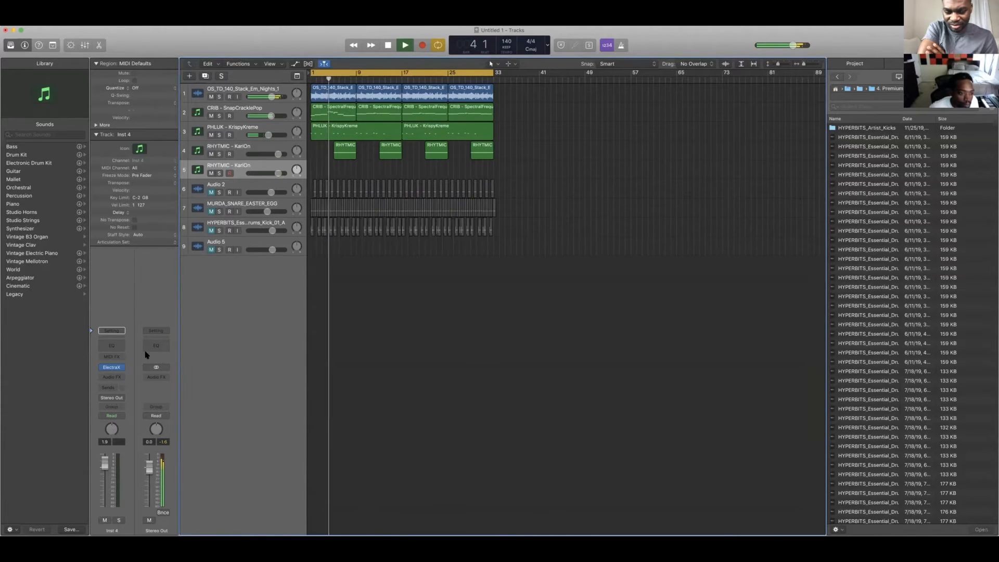
pyautogui.click(113, 369)
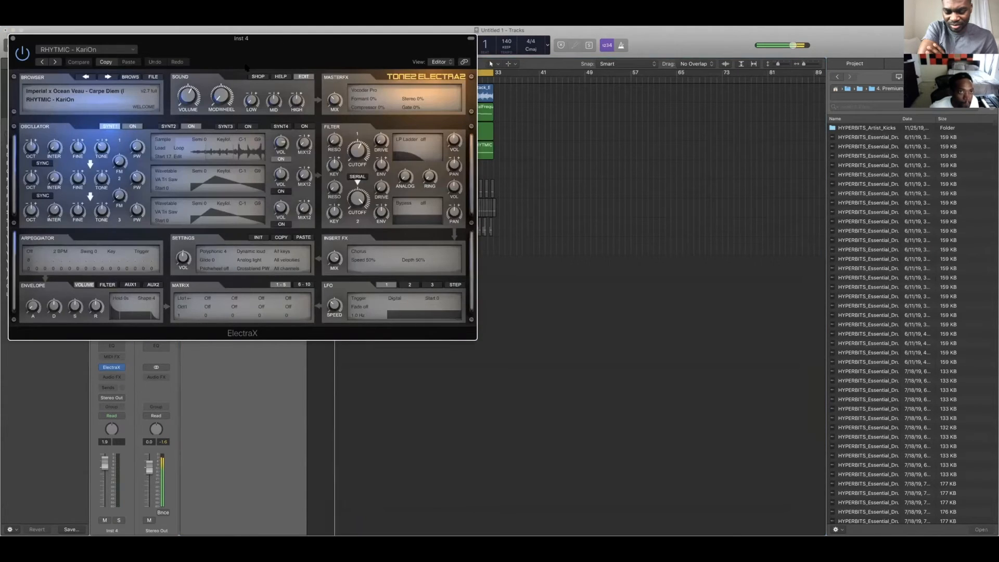
# Browse the ElectraX patches for the new track 5 and load L33D3R - SeizeTheDay during playback.
pyautogui.moveTo(156, 37); pyautogui.dragTo(411, 208)
pyautogui.click(385, 248)
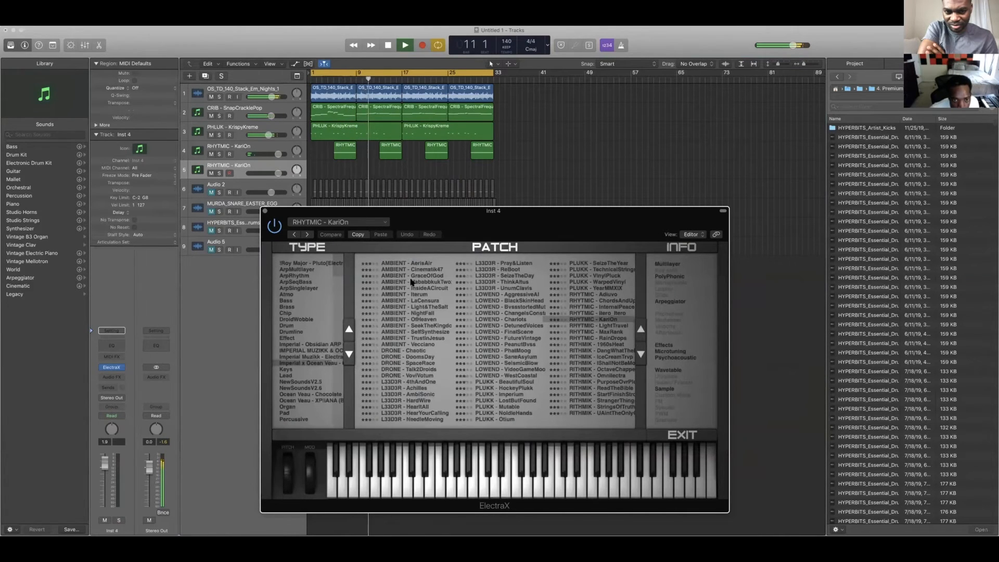
pyautogui.click(515, 276)
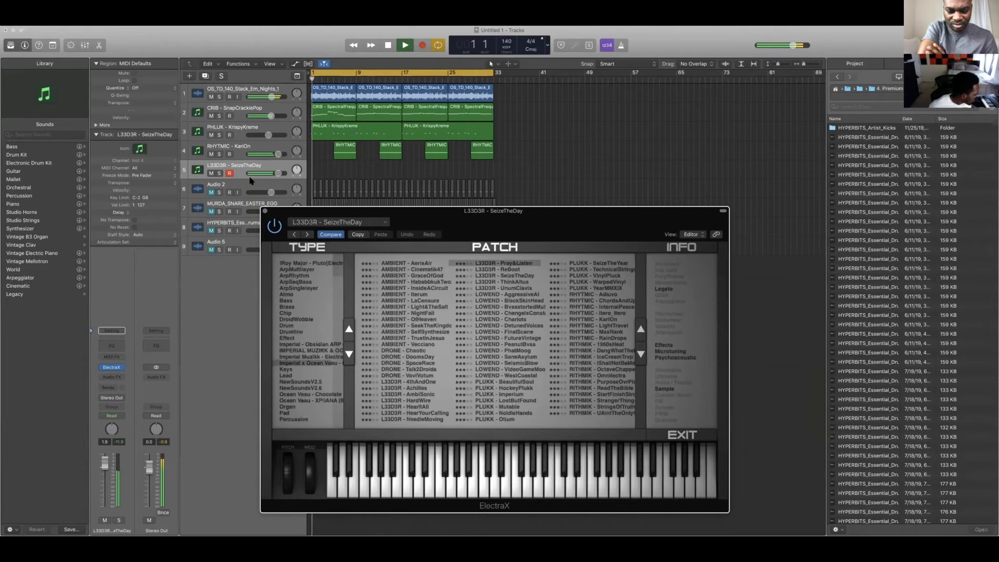
# Record a SeizeTheDay melody on track 5 from bar 1 into bar 5.
pyautogui.press('space')
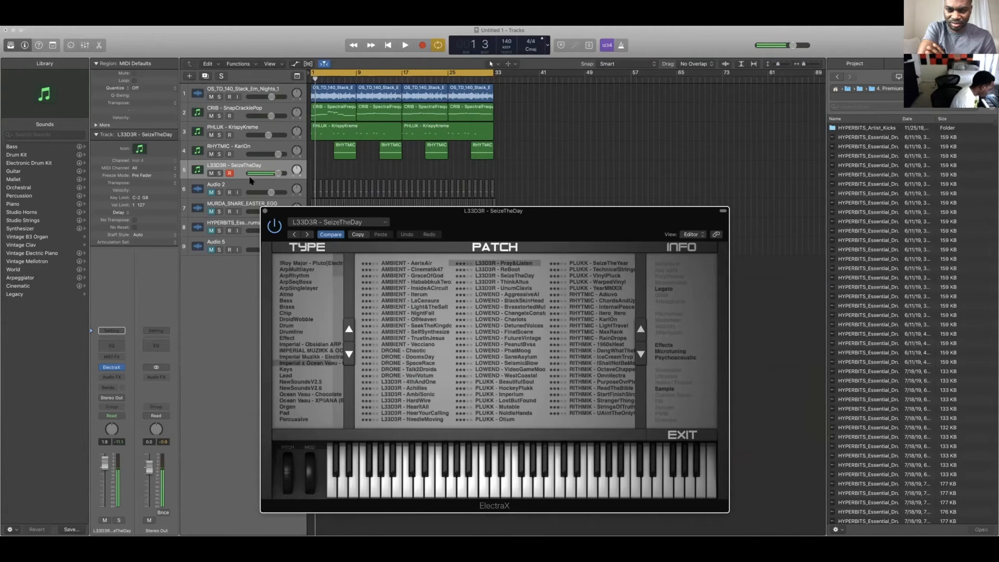
pyautogui.press('space')
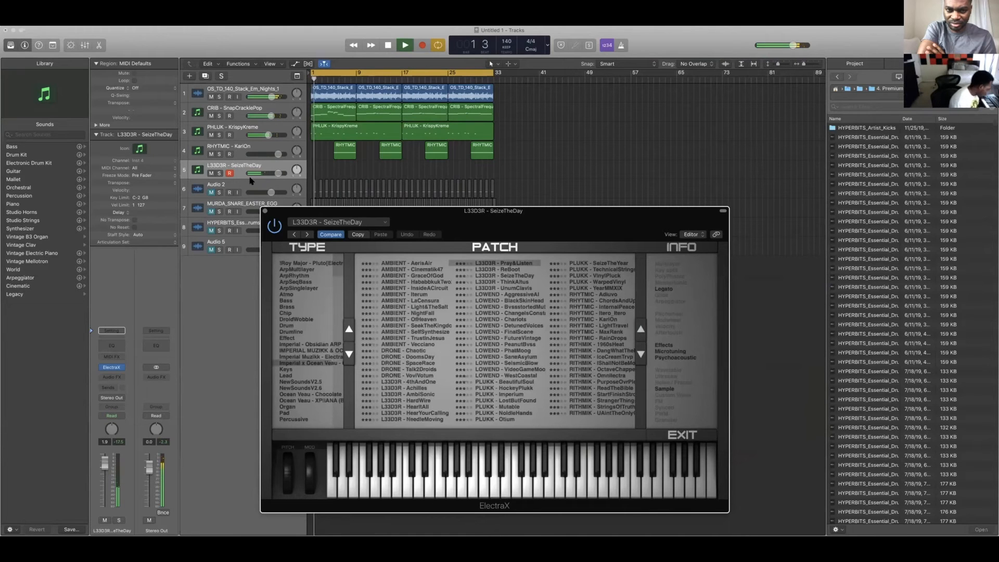
pyautogui.press('r')
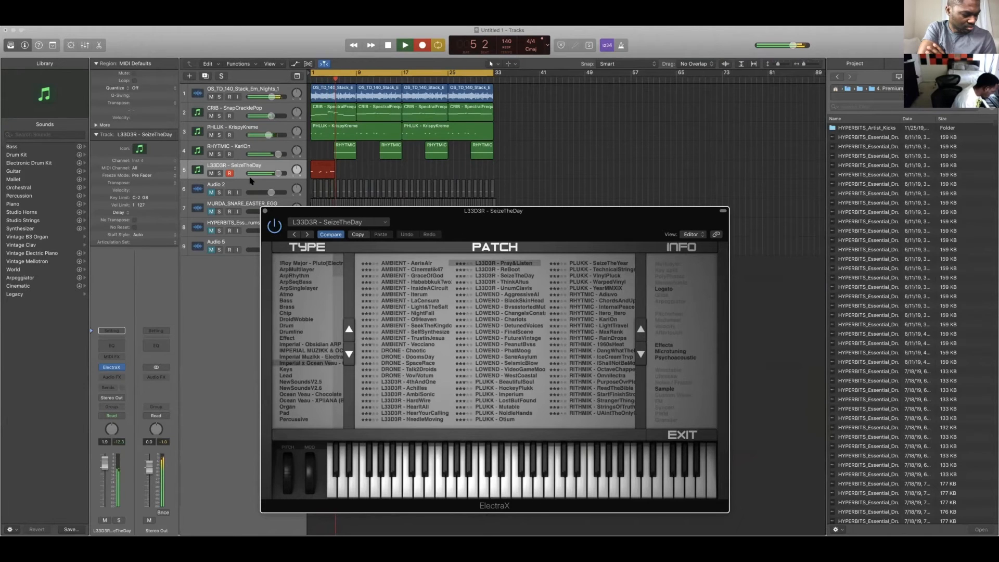
pyautogui.press('space')
# Lower the final note of the SeizeTheDay region by one semitone in the Piano Roll and set track 5's volume to -1.9 dB.
pyautogui.doubleClick(333, 172)
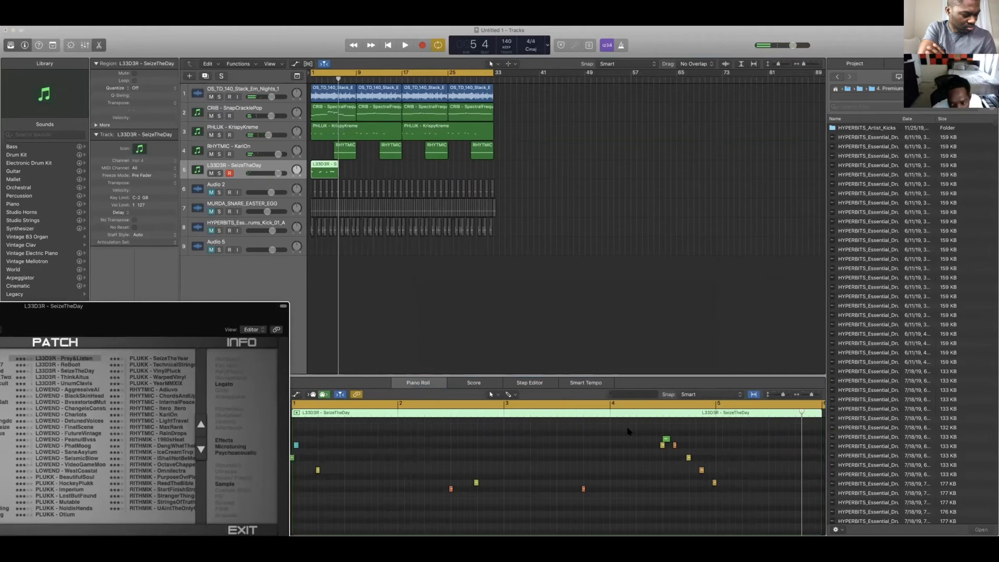
pyautogui.moveTo(713, 482); pyautogui.dragTo(713, 488)
pyautogui.press('space')
pyautogui.moveTo(278, 173); pyautogui.dragTo(272, 174)
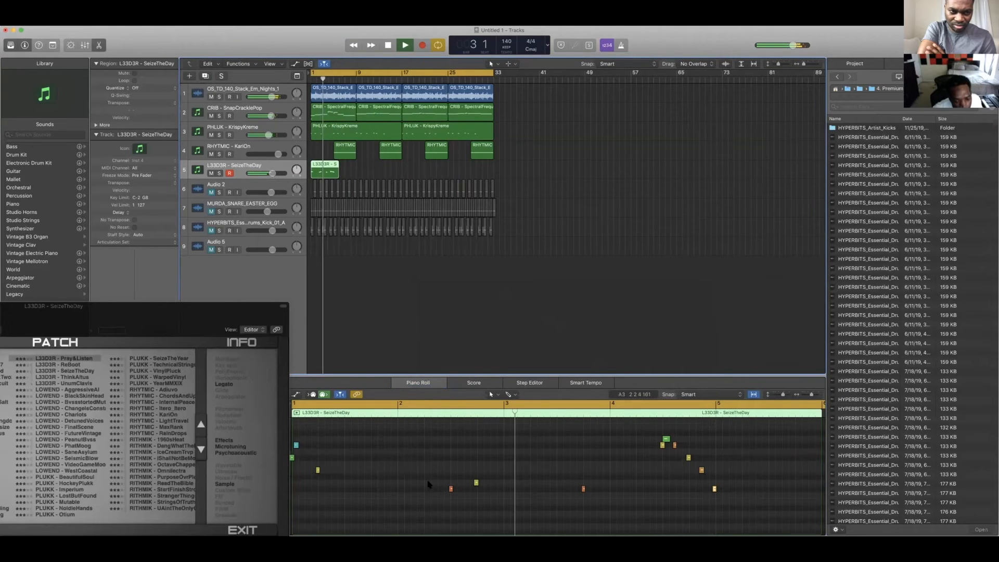
# Quantize all notes of the SeizeTheDay region to 1/16 notes and play the result back.
pyautogui.press('space')
pyautogui.moveTo(768, 439); pyautogui.dragTo(256, 520)
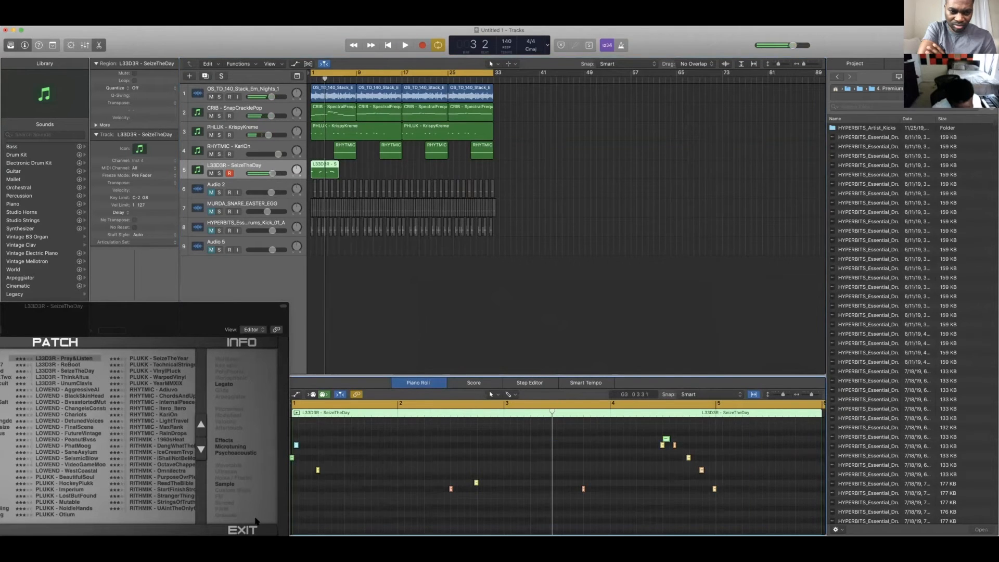
pyautogui.press('q')
pyautogui.press('space')
pyautogui.press('space')
# Raise the last note in bar 2 of the SeizeTheDay region to the pitch of the region's opening note and play it back.
pyautogui.moveTo(298, 458); pyautogui.dragTo(298, 446)
pyautogui.press('space')
pyautogui.press('space')
pyautogui.moveTo(479, 483); pyautogui.dragTo(479, 461)
pyautogui.press('space')
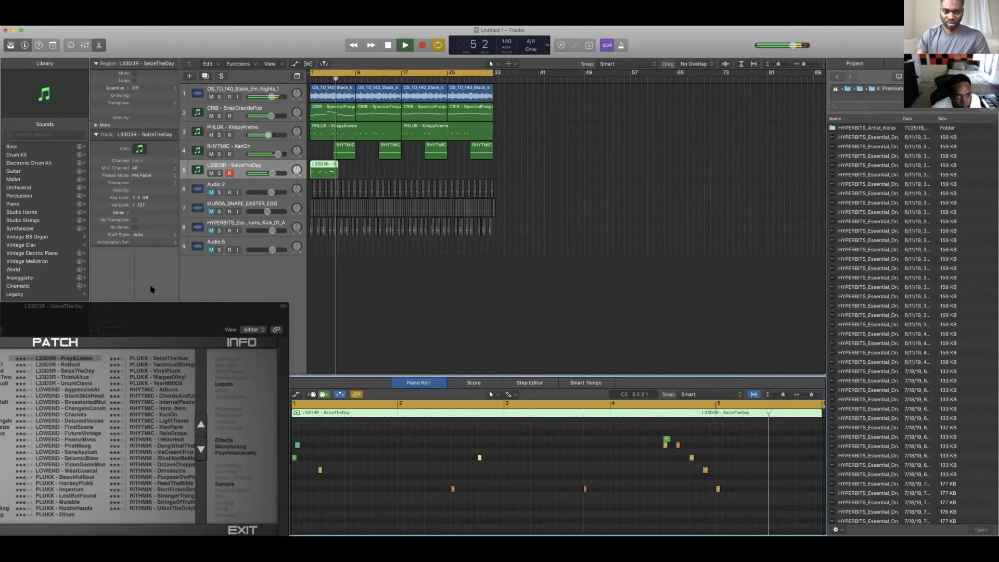
# Stop playback and copy the SeizeTheDay region to bar 9 on track 5, moving the ElectraX window out of the way.
pyautogui.moveTo(132, 320); pyautogui.dragTo(464, 243)
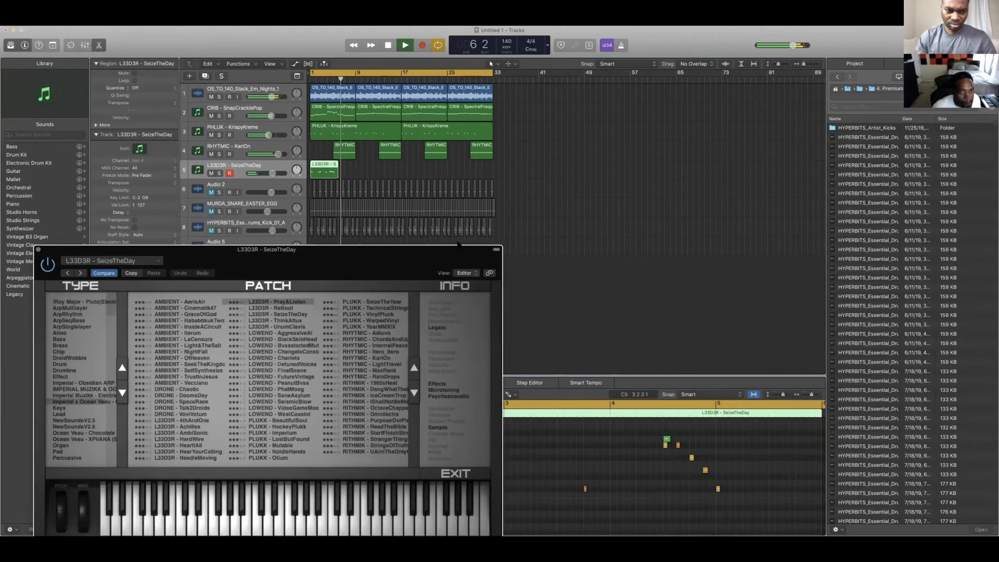
pyautogui.click(353, 166)
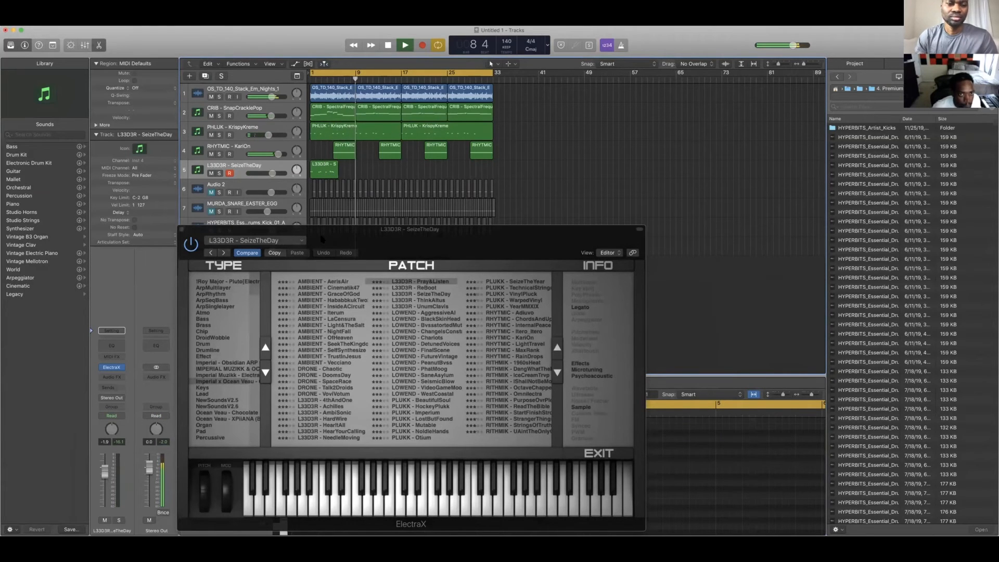
pyautogui.press('space')
pyautogui.moveTo(318, 167); pyautogui.dragTo(361, 171)
pyautogui.moveTo(364, 229); pyautogui.dragTo(114, 225)
# In the copied region, lower the last note of bar 10, raise the note at 11 4 1 1 to E4, and start playback.
pyautogui.click(463, 478)
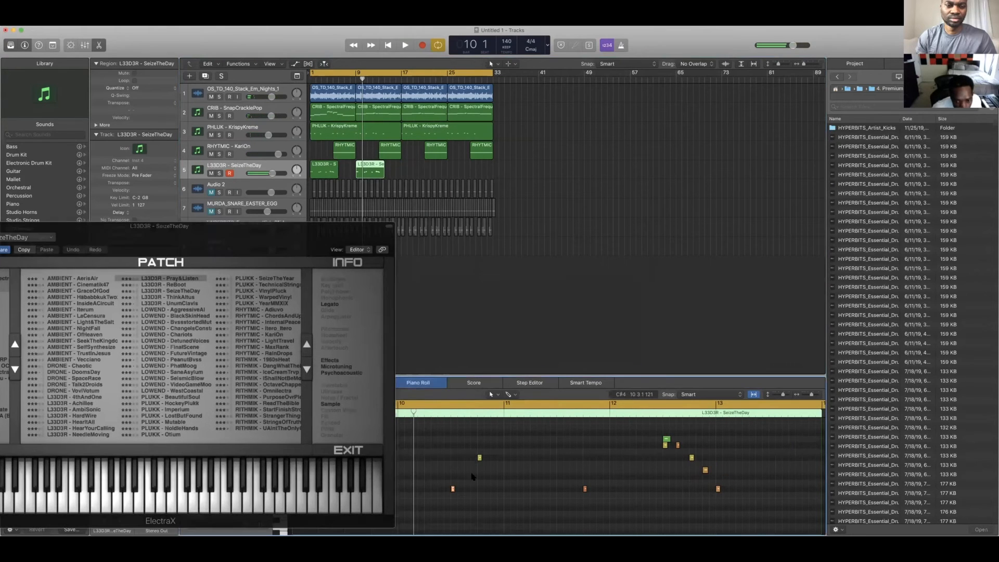
pyautogui.moveTo(480, 458); pyautogui.dragTo(491, 487)
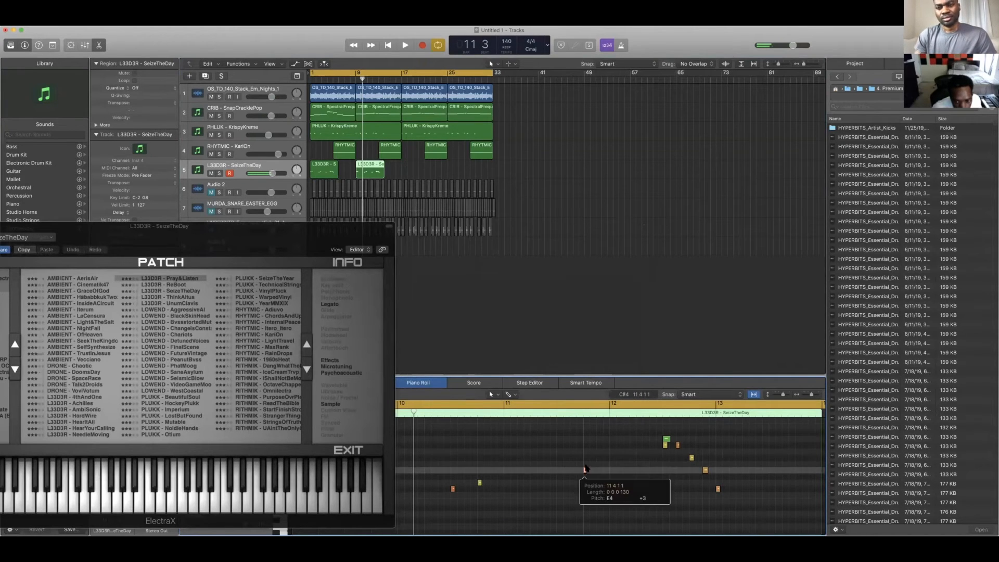
pyautogui.press('space')
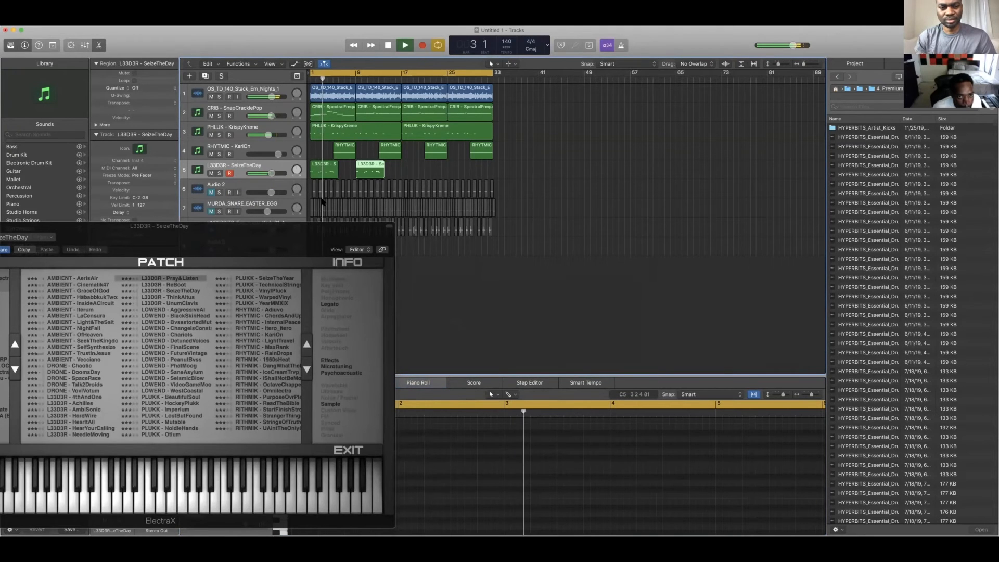
# Close the SeizeTheDay ElectraX window and fine-tune track 5's volume to -1.9 dB during playback.
pyautogui.moveTo(260, 227); pyautogui.dragTo(422, 220)
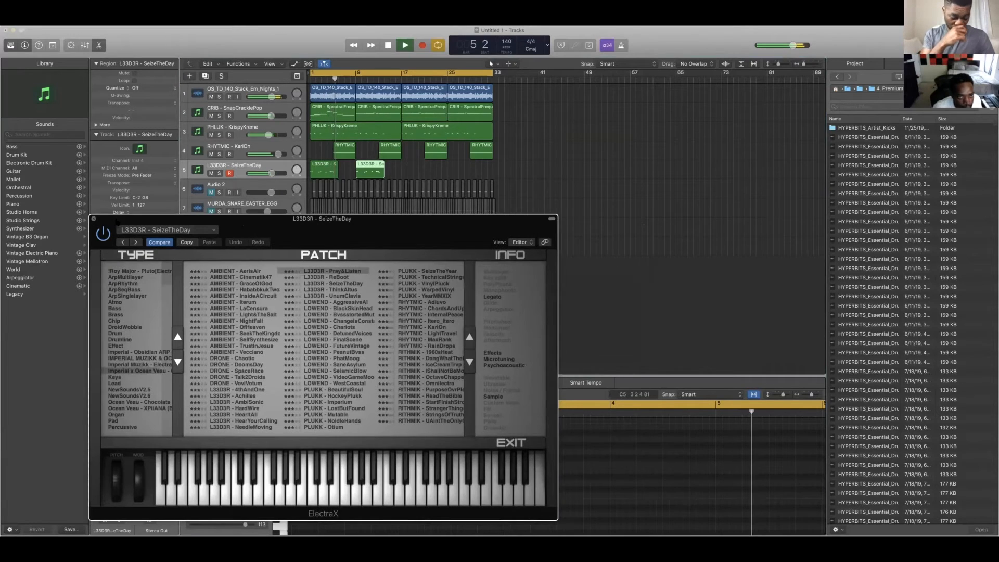
pyautogui.click(92, 219)
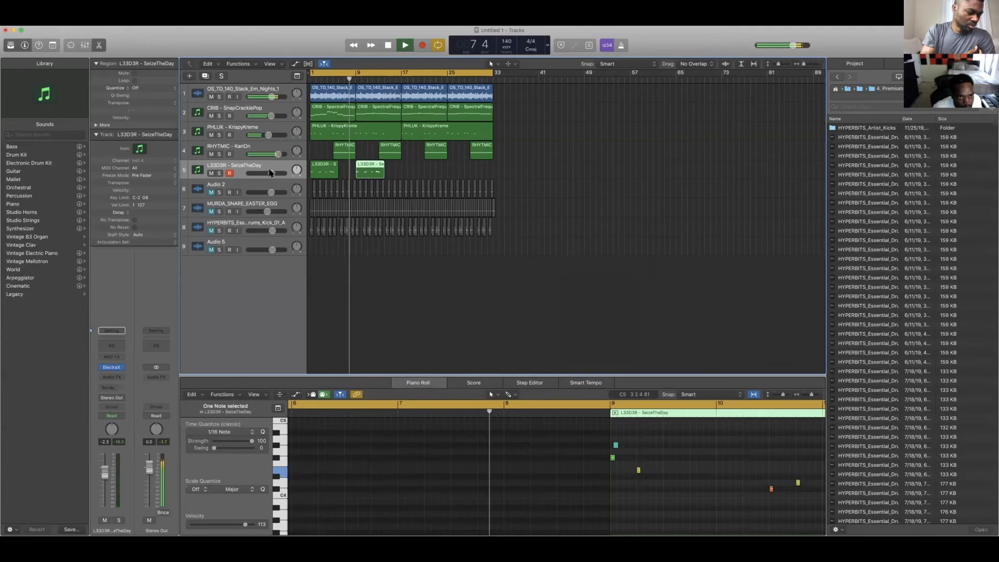
pyautogui.moveTo(271, 174); pyautogui.dragTo(272, 173)
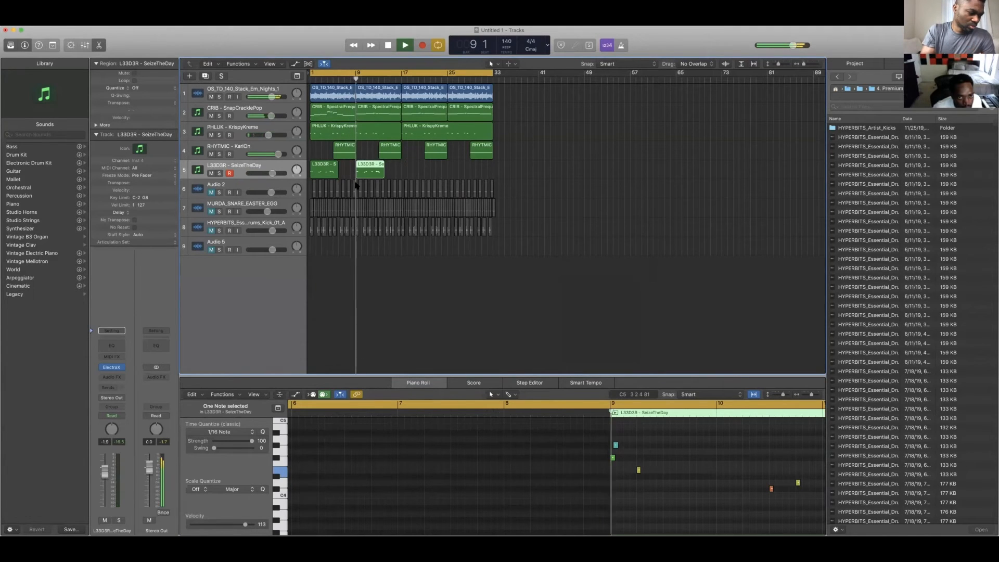
# Stop playback and nudge the C5 note slightly later in bar 12, then in bar 4 of the first SeizeTheDay region.
pyautogui.hscroll(8, 742, 489)
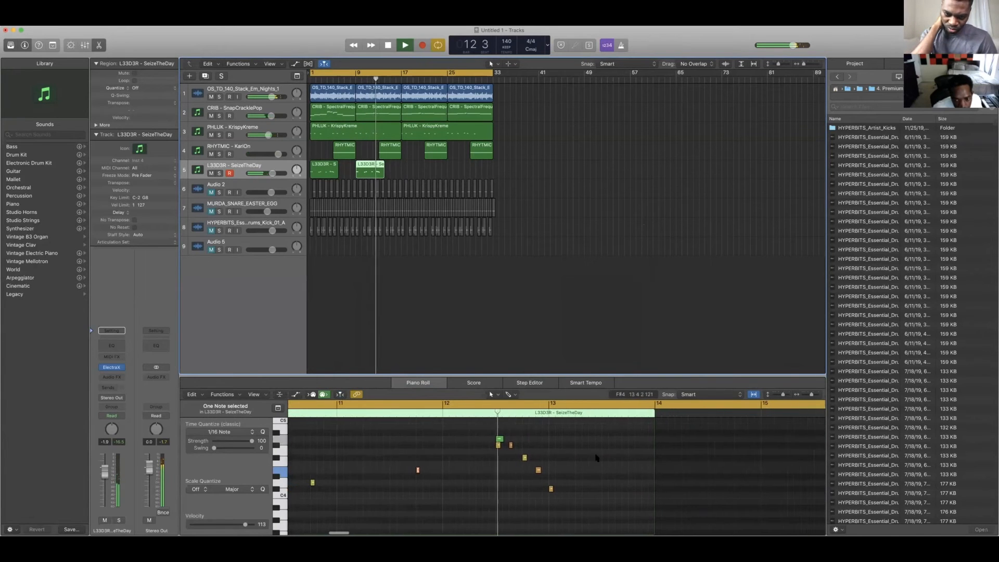
pyautogui.press('space')
pyautogui.moveTo(498, 441); pyautogui.dragTo(501, 439)
pyautogui.click(323, 167)
pyautogui.click(560, 440)
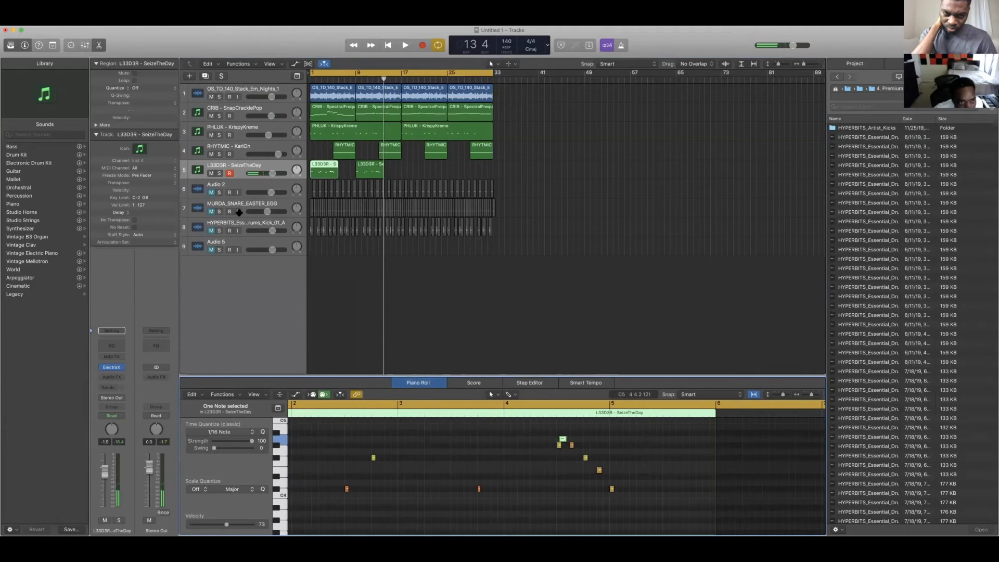
# Unmute the Audio 2 and MURDA_SNARE_EASTER_EGG tracks, leaving neither soloed, and start playback from bar 1.
pyautogui.click(219, 211)
pyautogui.click(219, 192)
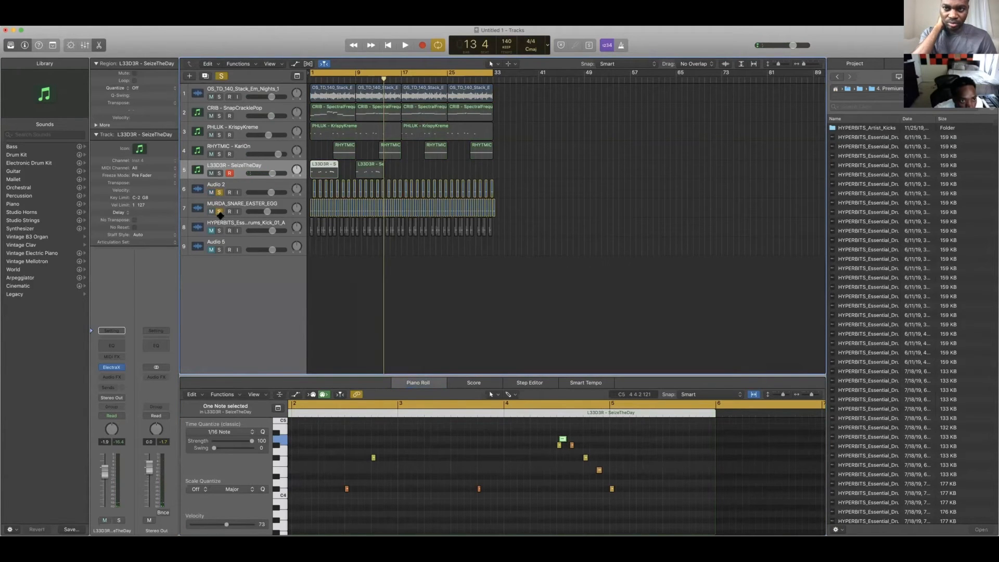
pyautogui.click(219, 192)
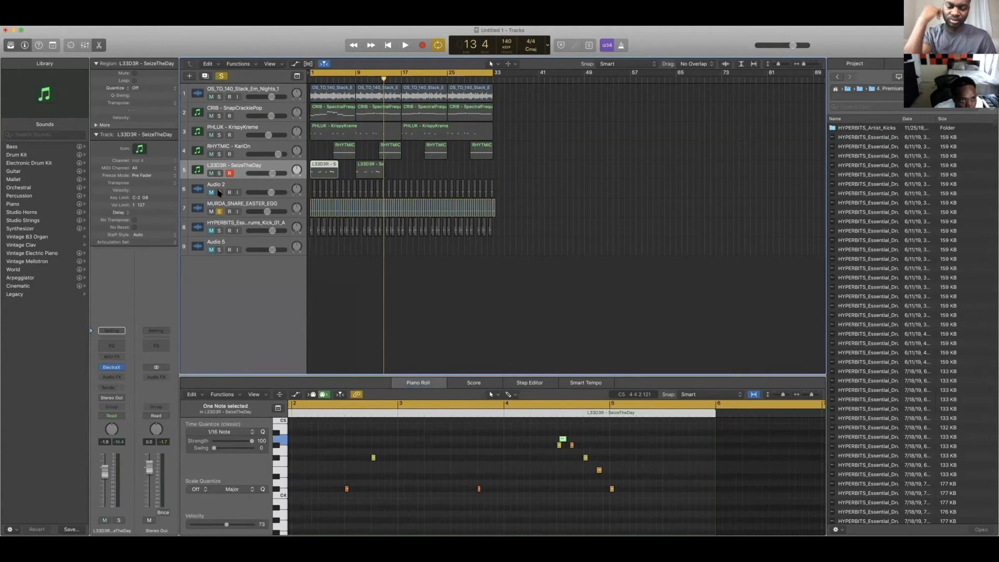
pyautogui.click(219, 212)
pyautogui.press('space')
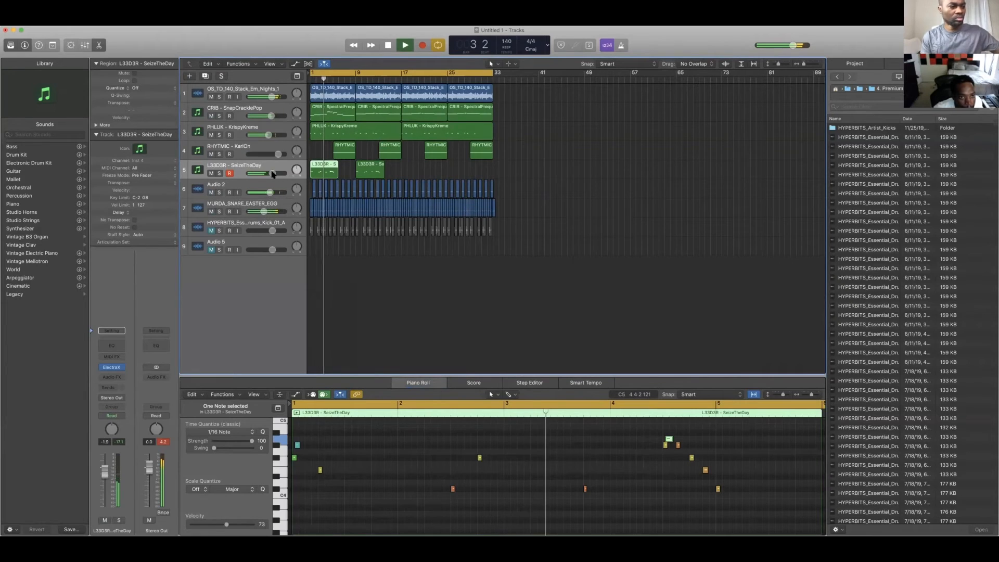
# Stop playback and delete the low note midway through bar 2 of the first SeizeTheDay region.
pyautogui.press('space')
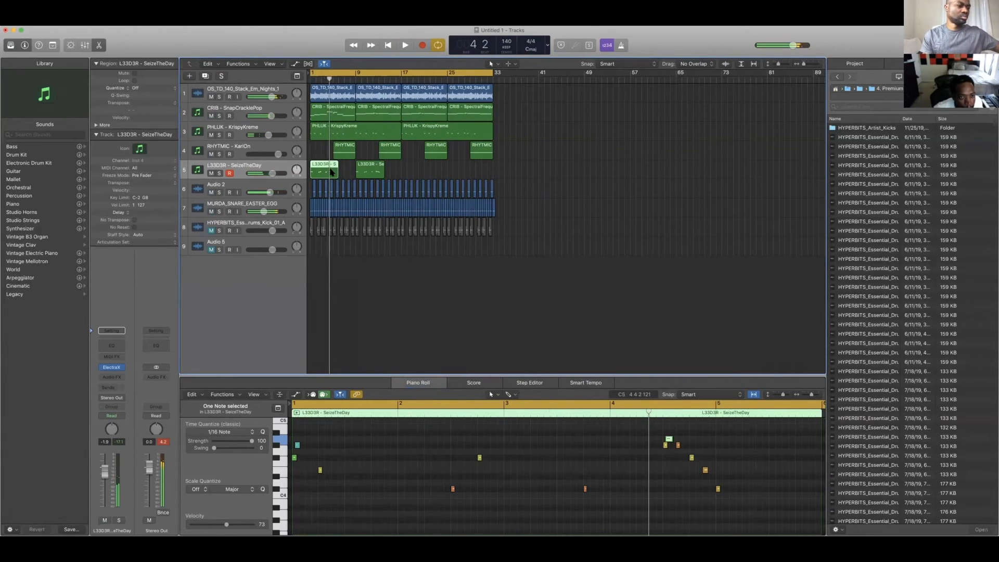
pyautogui.click(479, 457)
pyautogui.moveTo(470, 500); pyautogui.dragTo(446, 486)
pyautogui.press('Delete')
# Play the arrangement and slightly lower the Audio 2 track's volume during playback.
pyautogui.press('space')
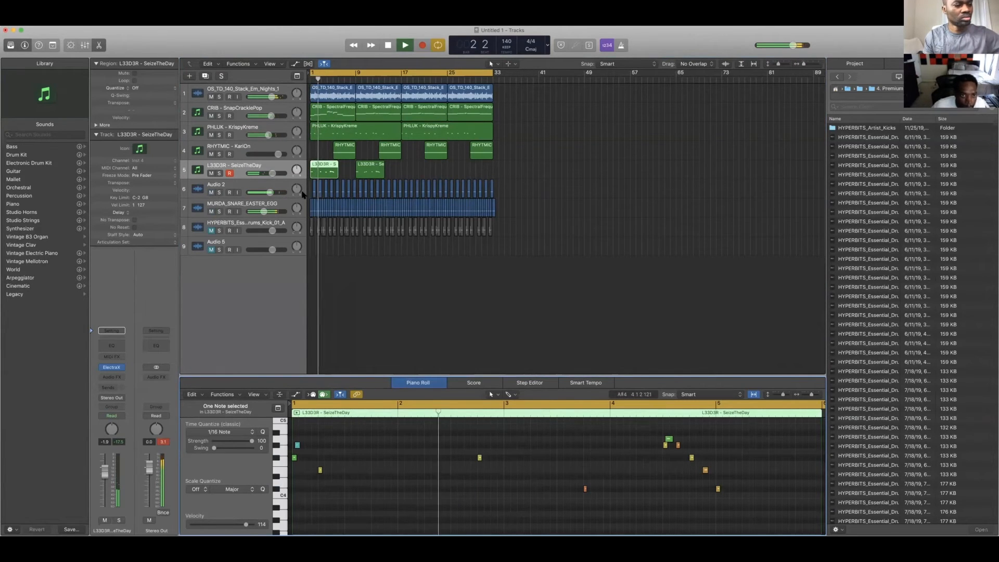
pyautogui.hscroll(1, 381, 314)
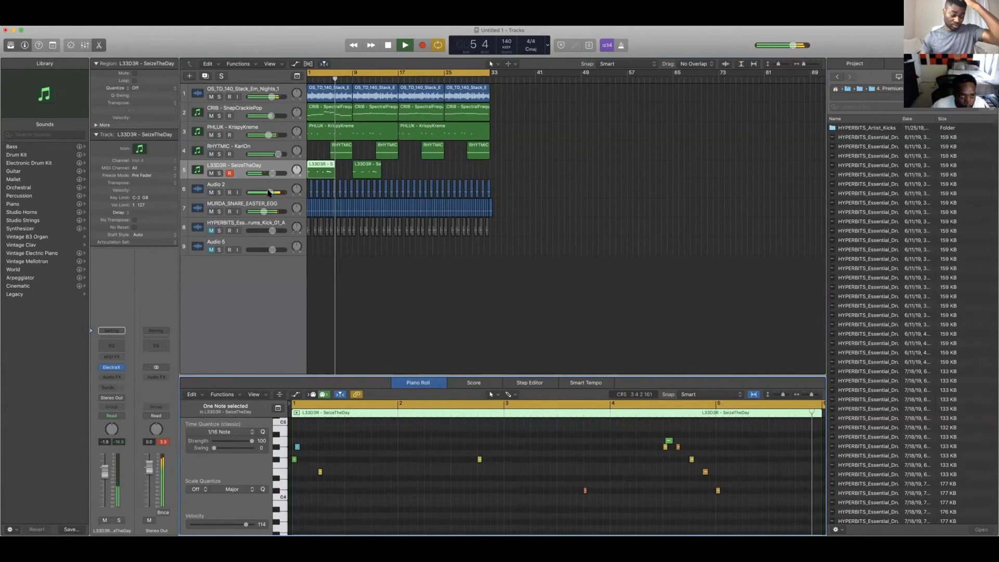
pyautogui.moveTo(270, 193); pyautogui.dragTo(268, 192)
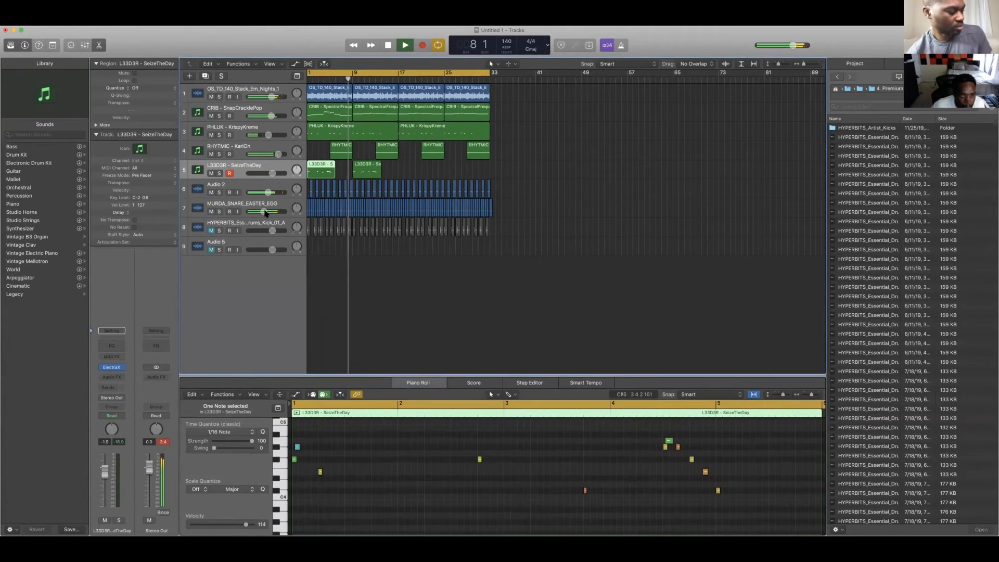
# Select the low note midway through bar 10 of the copied SeizeTheDay region and play the arrangement from the start.
pyautogui.click(368, 169)
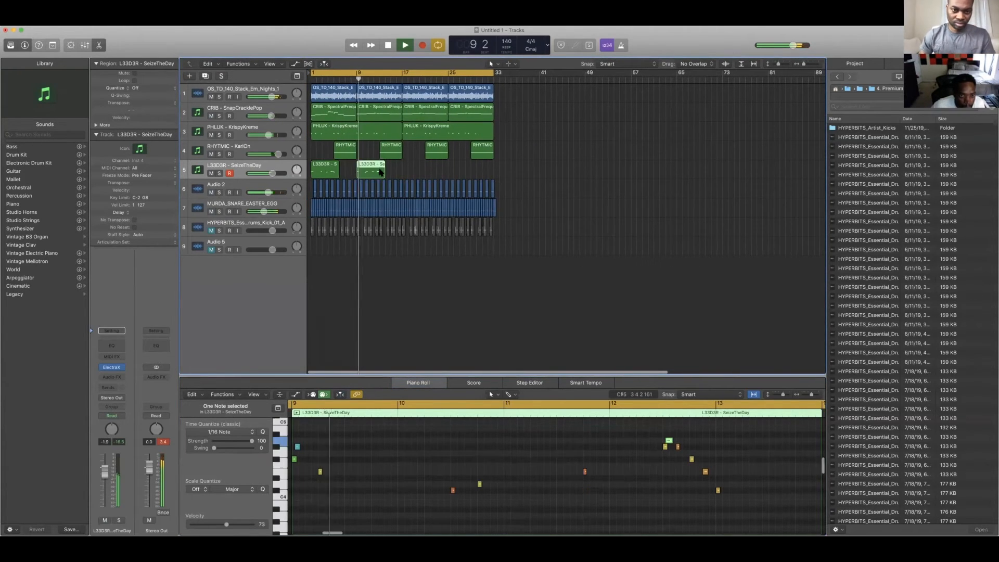
pyautogui.press('space')
pyautogui.click(453, 490)
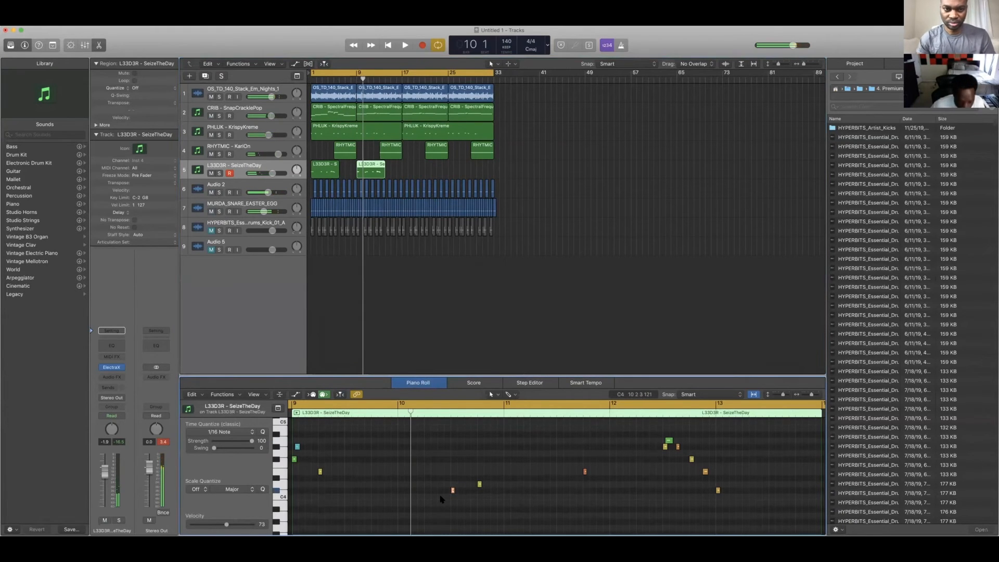
pyautogui.press('Return')
pyautogui.press('space')
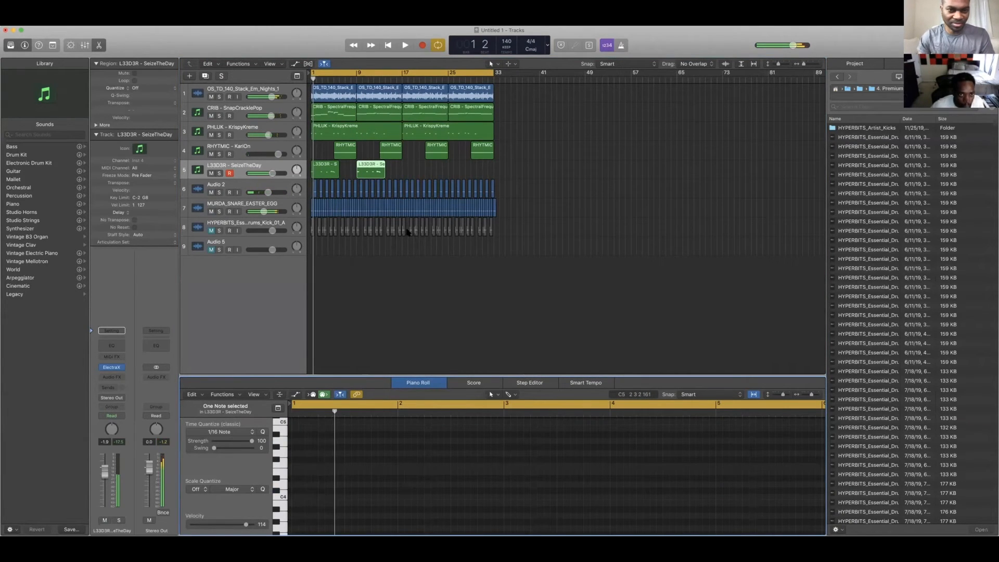
# Solo the OS_TD_140_Stack_Em_Nights_1 and CRIB - SnapCracklePop tracks and play them together from the start.
pyautogui.scroll(5, 466, 240)
pyautogui.hscroll(-3, 465, 239)
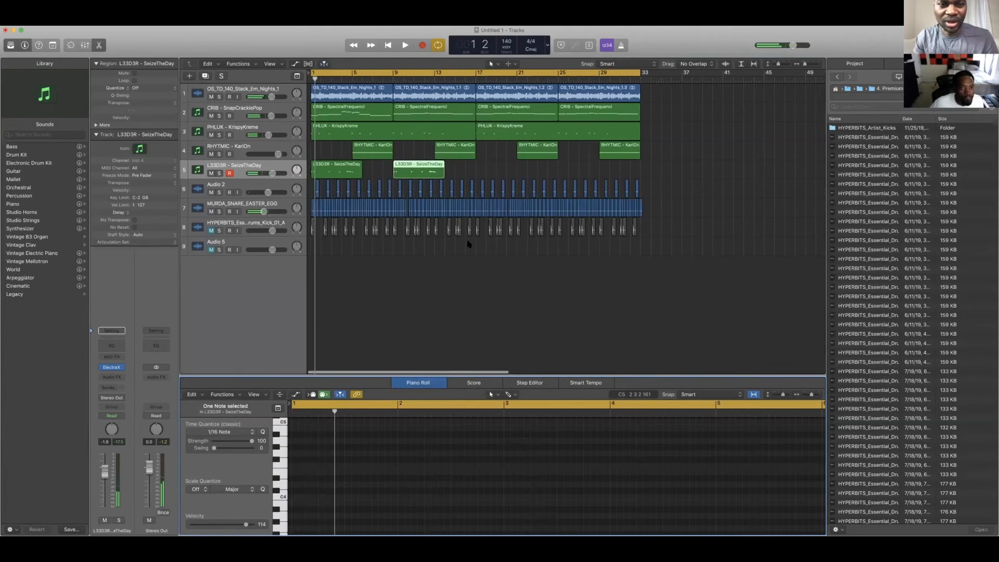
pyautogui.scroll(3, 461, 241)
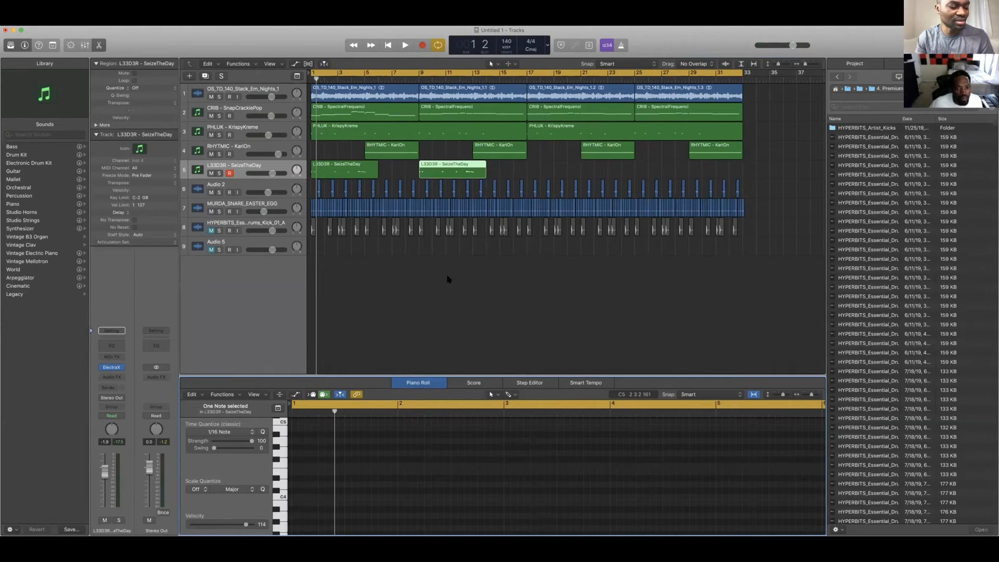
pyautogui.click(460, 269)
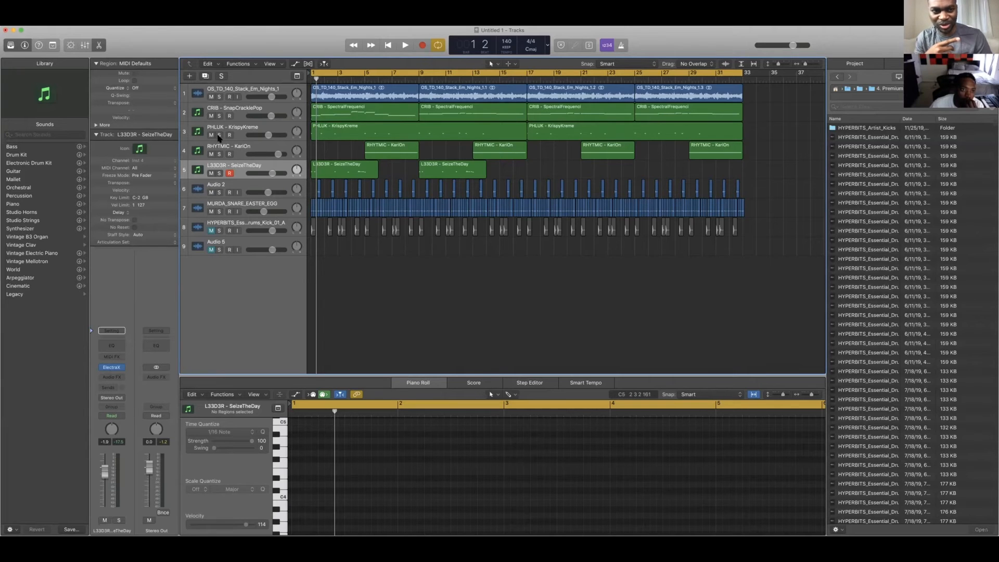
pyautogui.moveTo(211, 134); pyautogui.dragTo(211, 173)
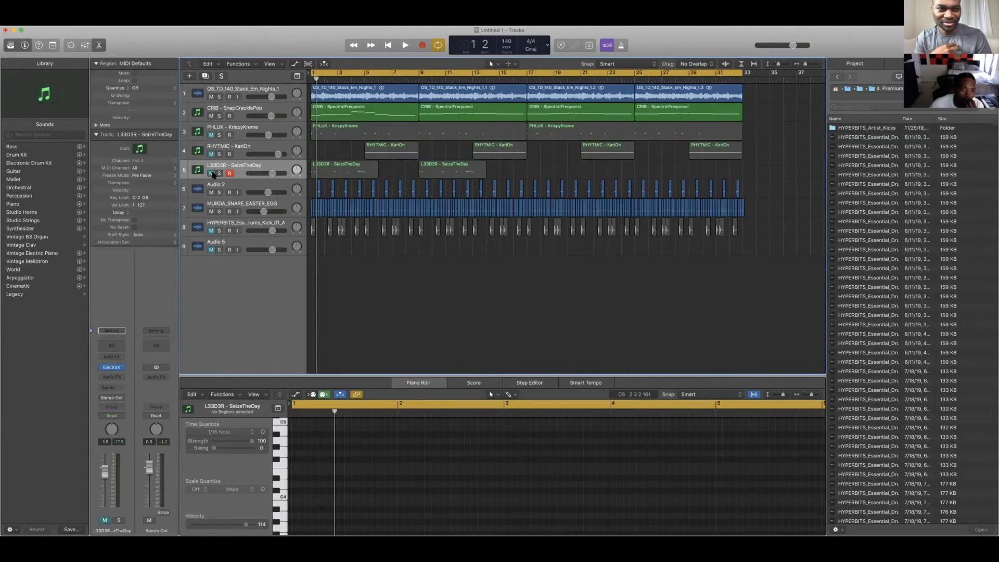
pyautogui.moveTo(219, 116); pyautogui.dragTo(223, 99)
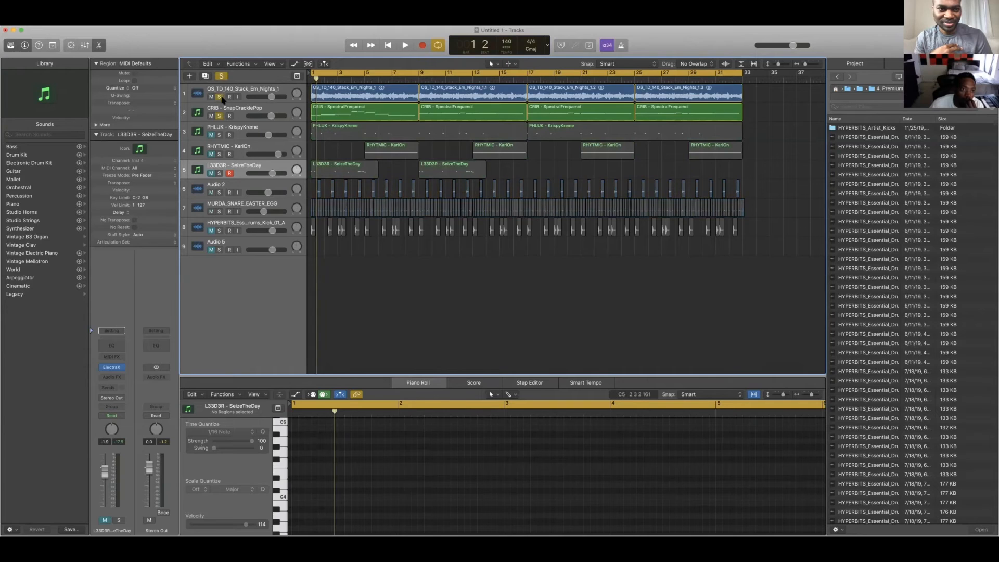
pyautogui.moveTo(209, 152); pyautogui.dragTo(211, 173)
pyautogui.press('space')
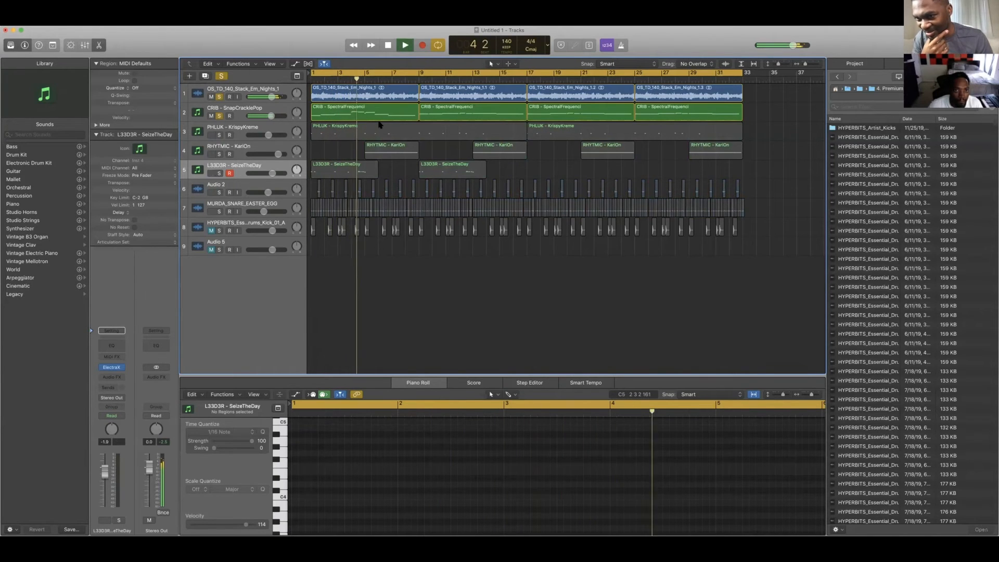
pyautogui.press('space')
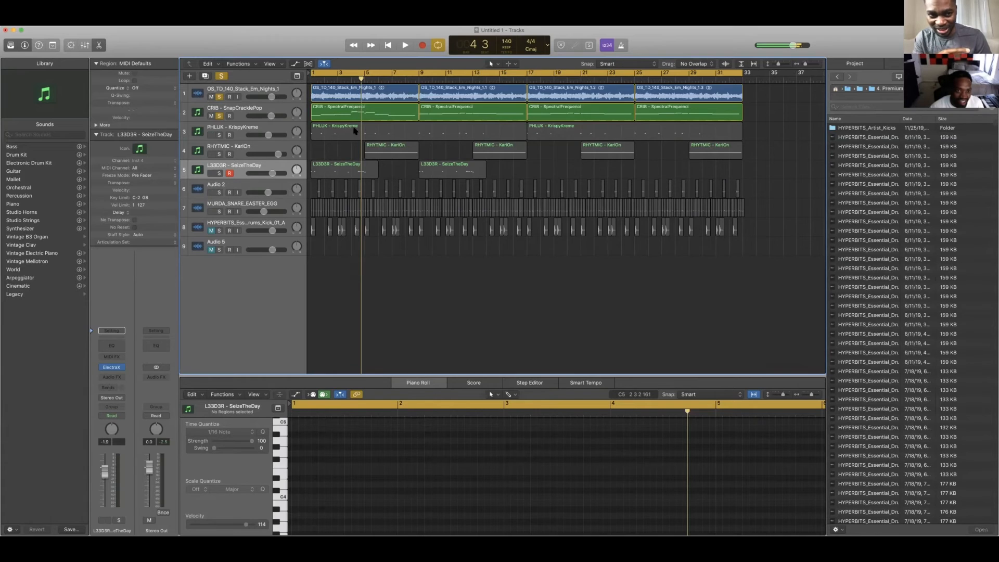
# Add the PHLUK - KrispyKreme track to the solo group, play from the start, and raise its volume to -3.2 dB.
pyautogui.click(219, 135)
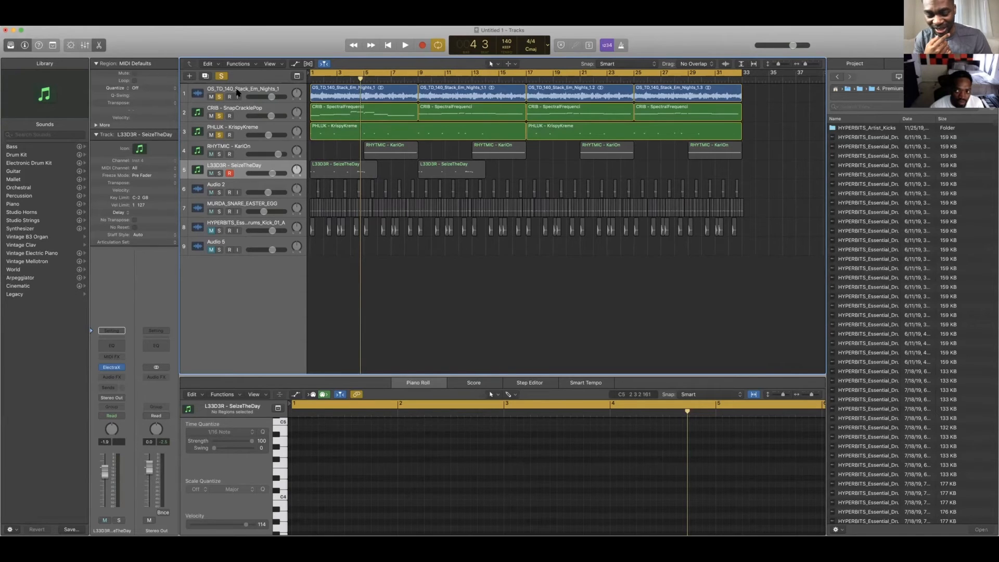
pyautogui.press('Return')
pyautogui.press('space')
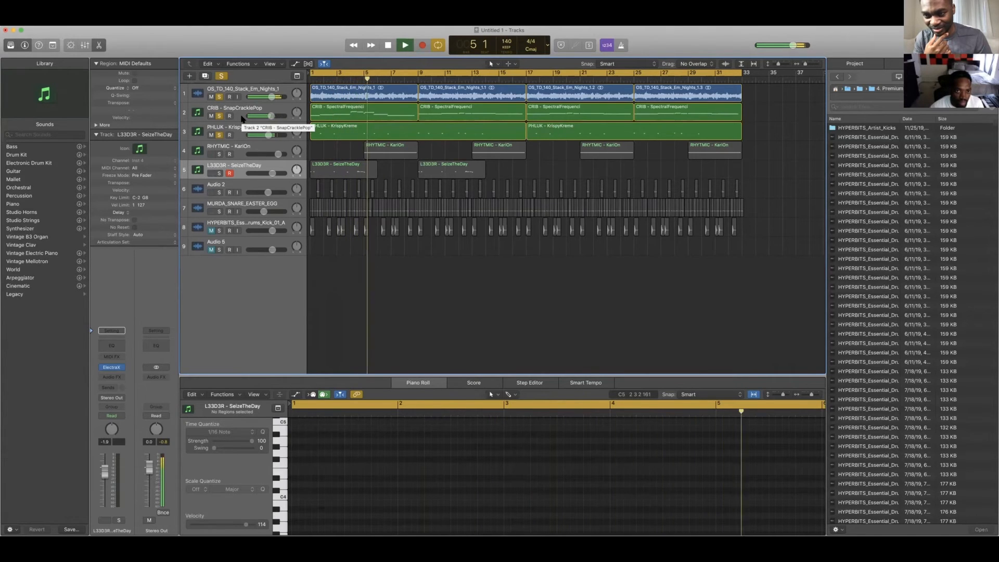
pyautogui.moveTo(269, 135); pyautogui.dragTo(271, 135)
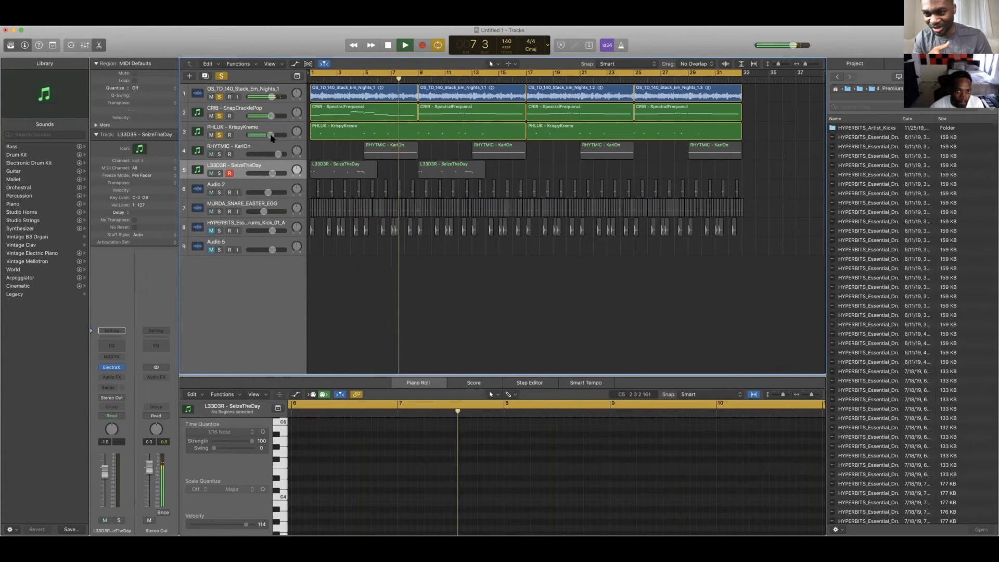
pyautogui.press('space')
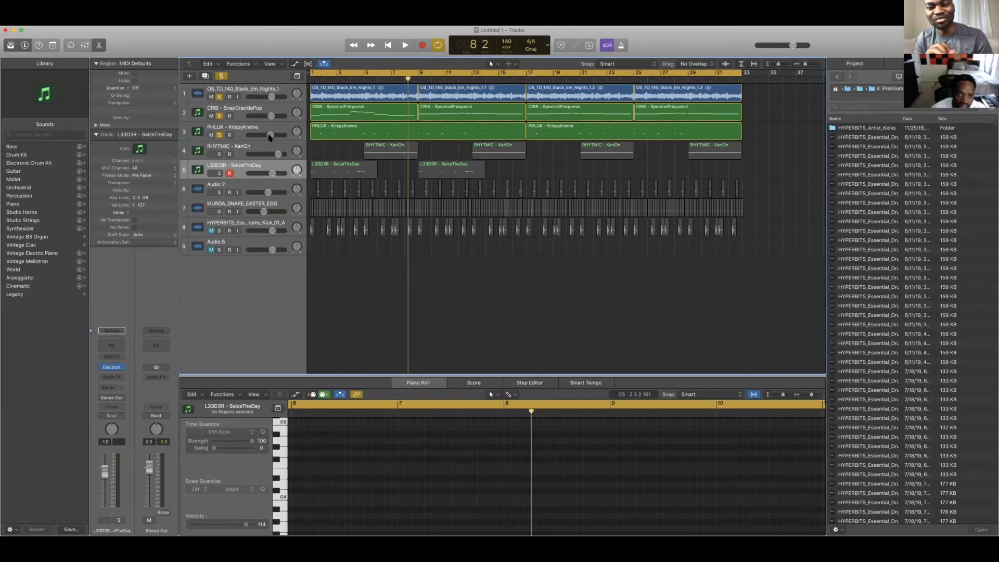
# Solo the SeizeTheDay and KarlOn tracks as well, and lower SeizeTheDay's volume to -2.7 dB during playback.
pyautogui.click(220, 173)
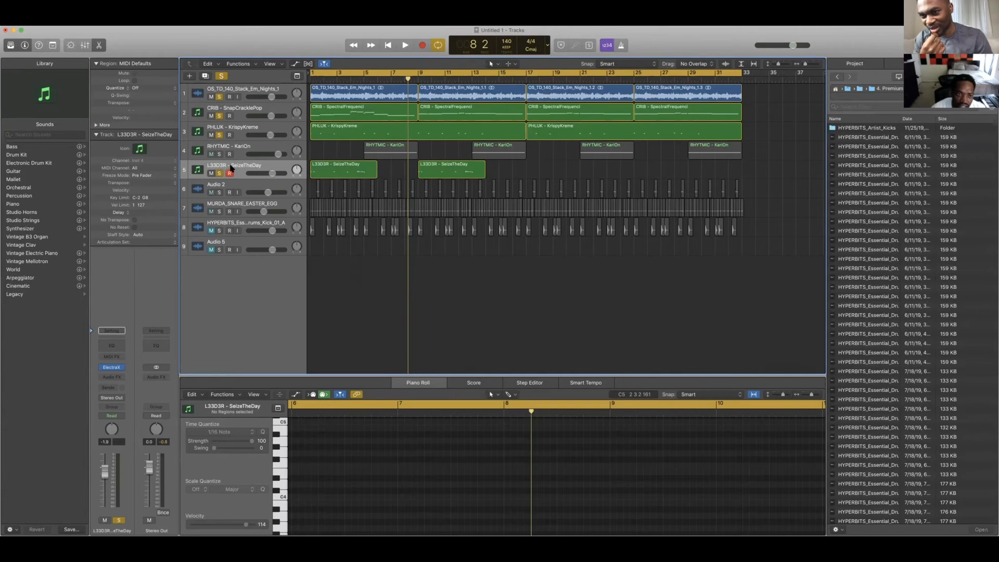
pyautogui.click(219, 154)
pyautogui.press('space')
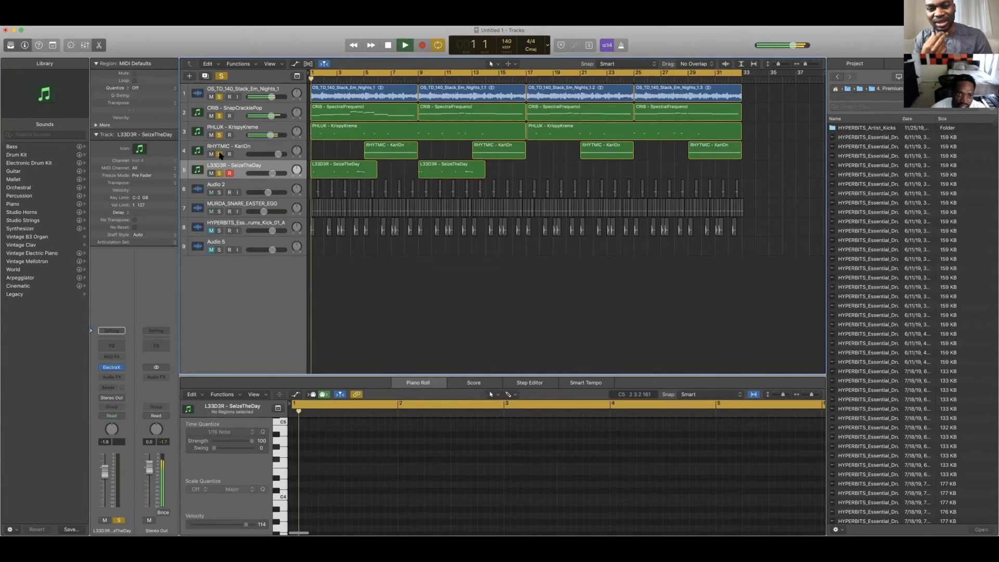
pyautogui.moveTo(272, 173); pyautogui.dragTo(271, 173)
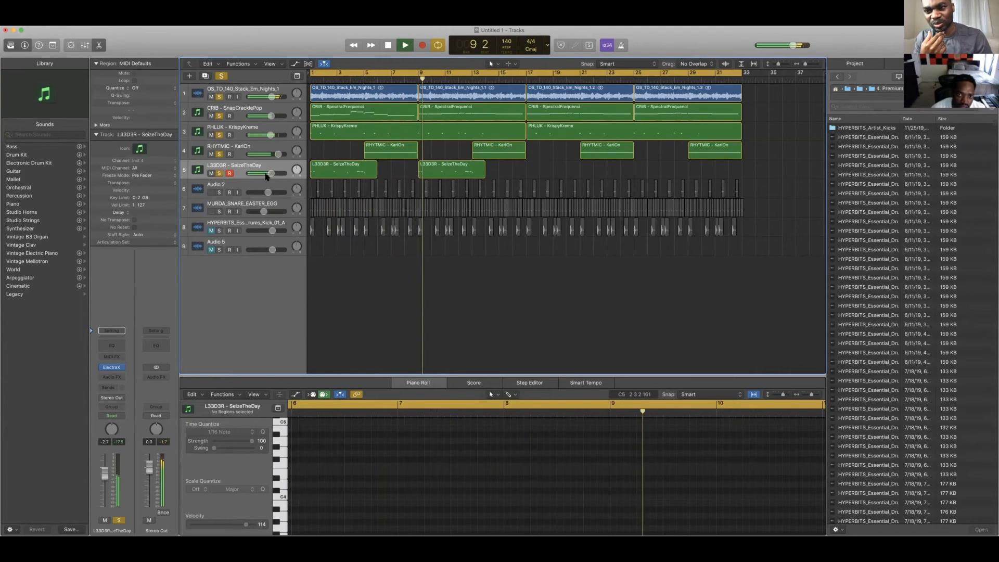
pyautogui.press('space')
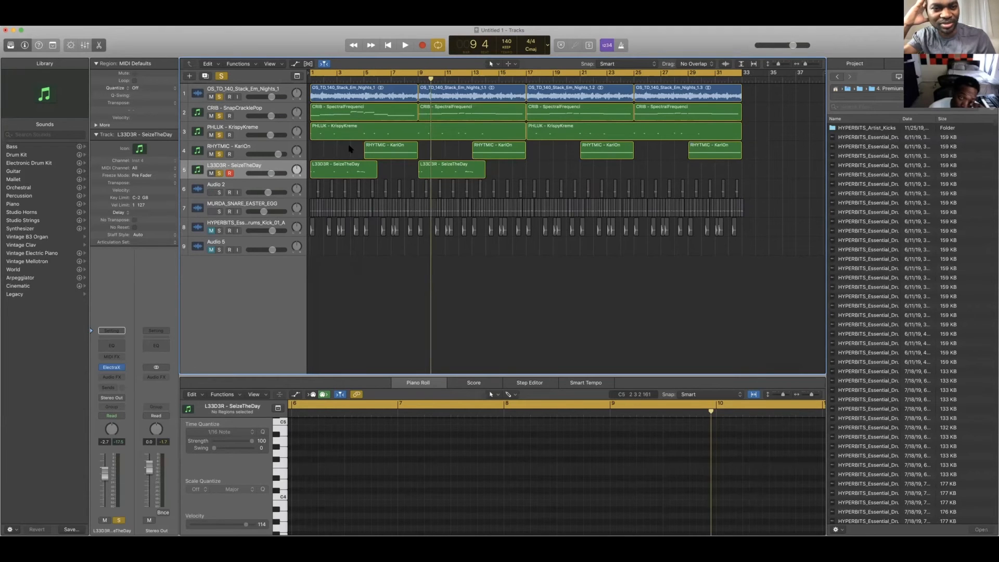
# Take the sample loop on track 1 out of solo and slightly lower the KarlOn track's volume during playback.
pyautogui.click(219, 97)
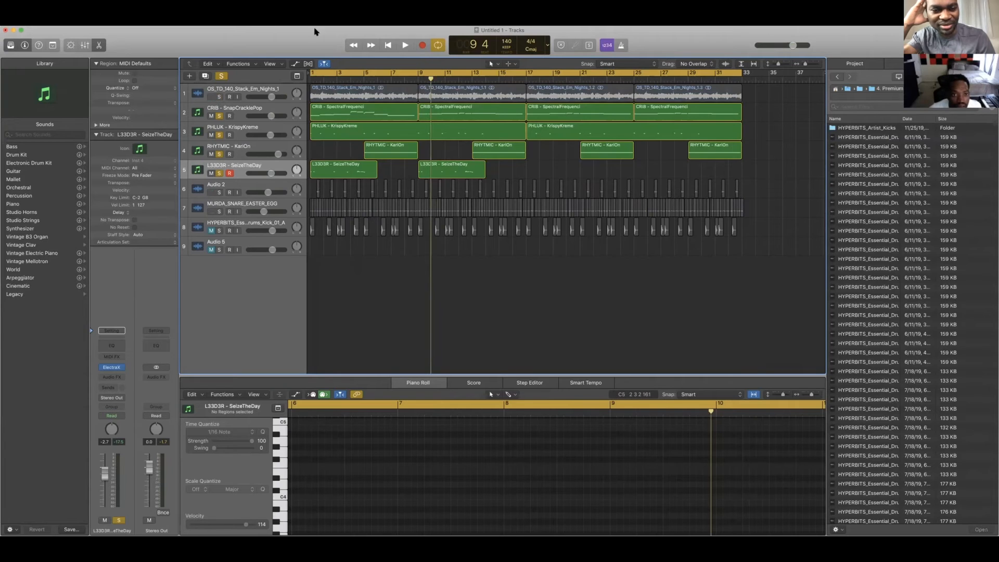
pyautogui.press('space')
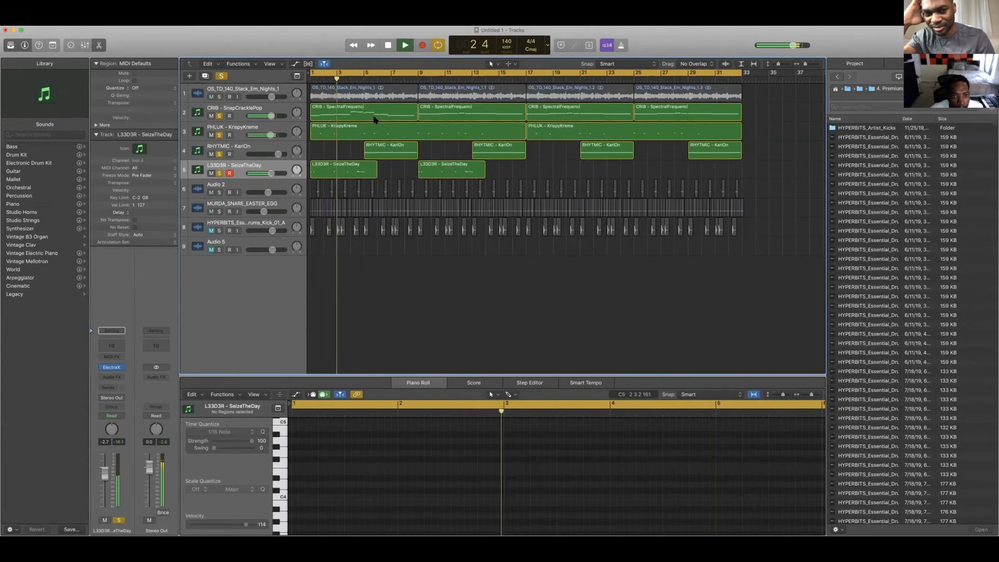
pyautogui.hscroll(-1, 400, 116)
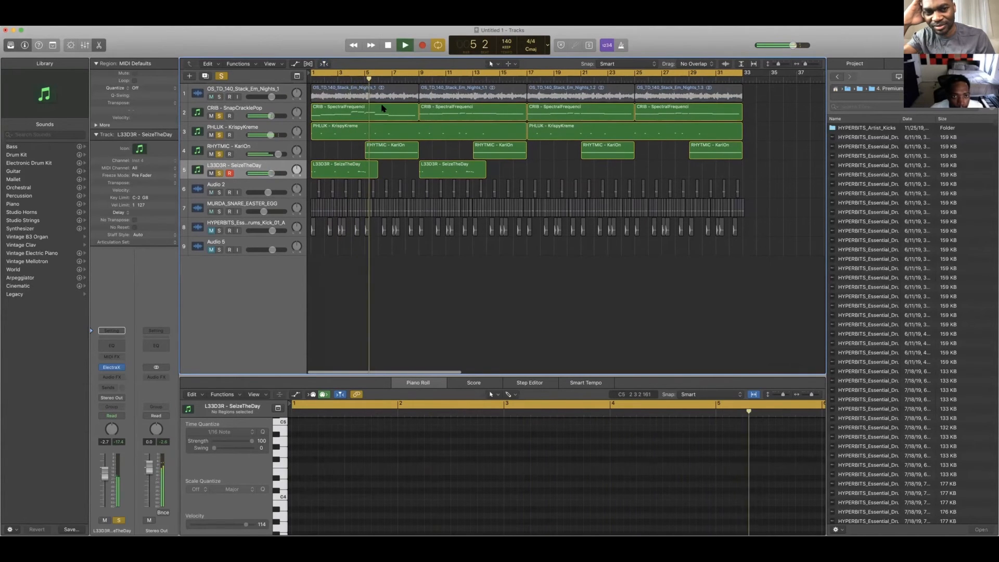
pyautogui.moveTo(277, 154); pyautogui.dragTo(274, 154)
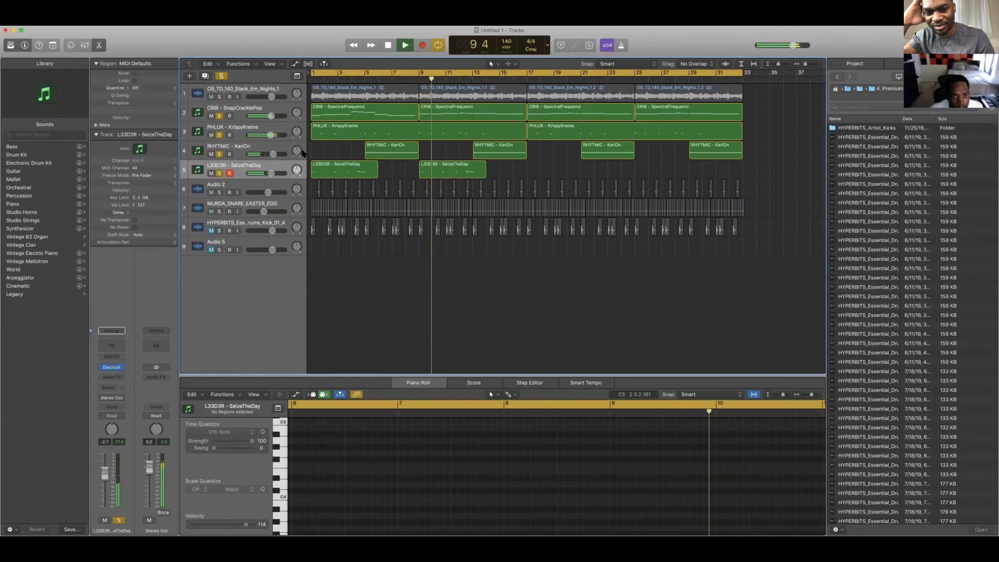
pyautogui.press('space')
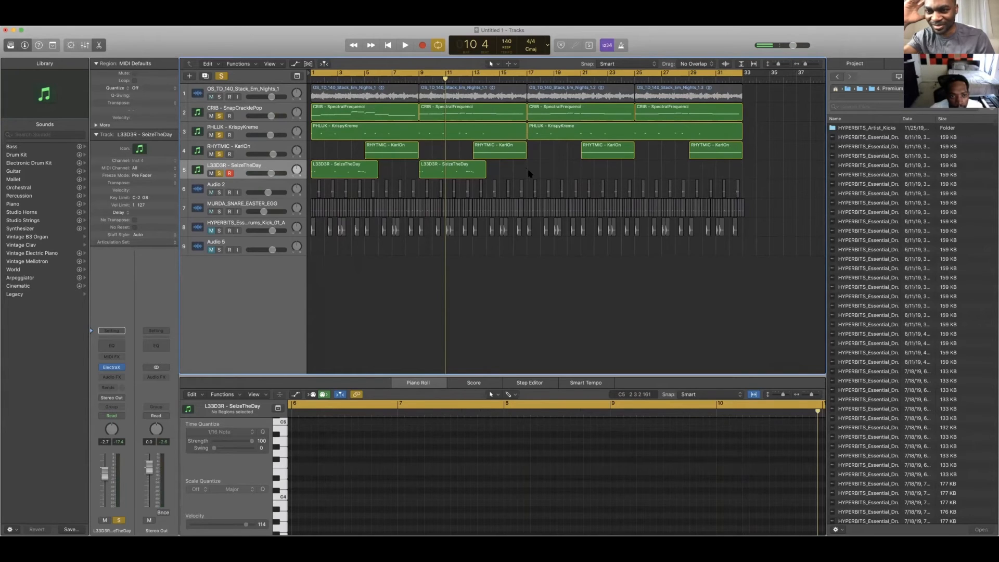
# Show the notes of the first SeizeTheDay region and then the first KrispyKreme region in the Piano Roll.
pyautogui.click(335, 173)
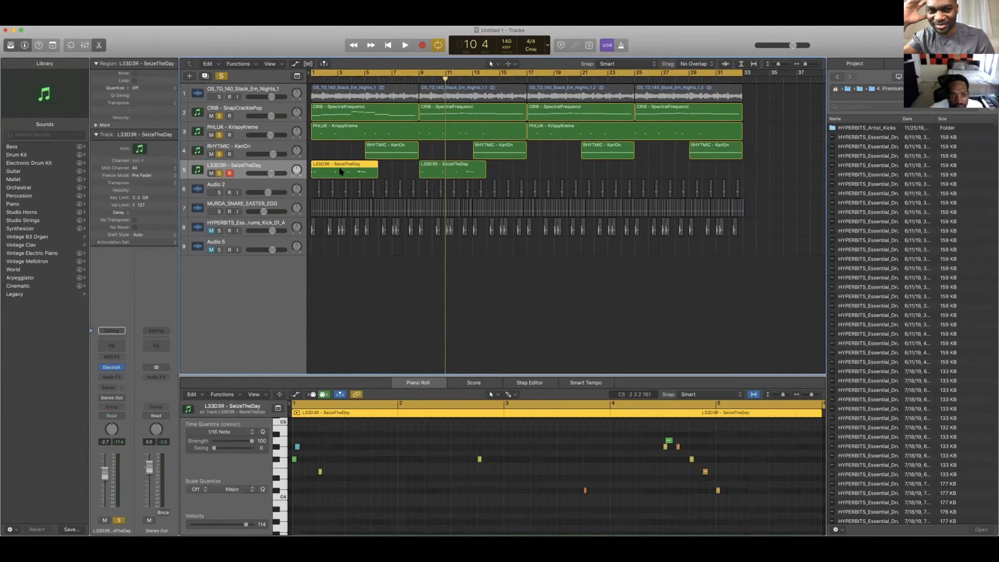
pyautogui.click(392, 175)
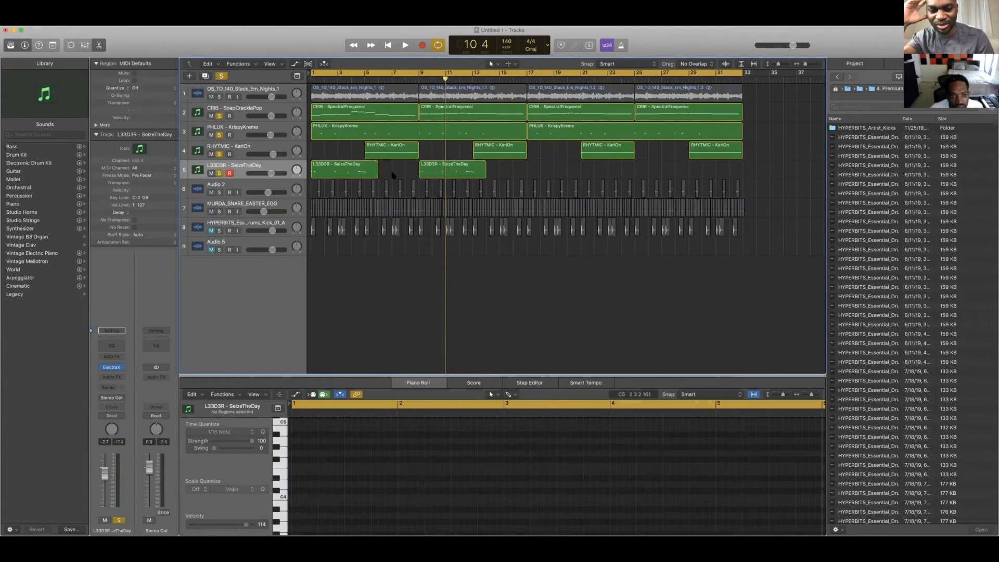
pyautogui.click(334, 129)
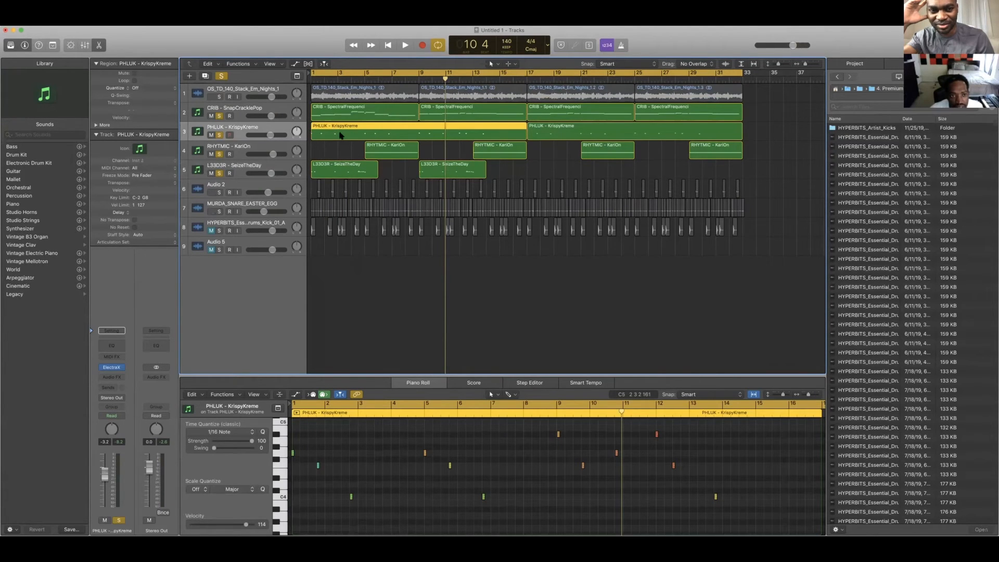
# Play the soloed melody parts, and show the notes of the first KarlOn region in the Piano Roll.
pyautogui.press('space')
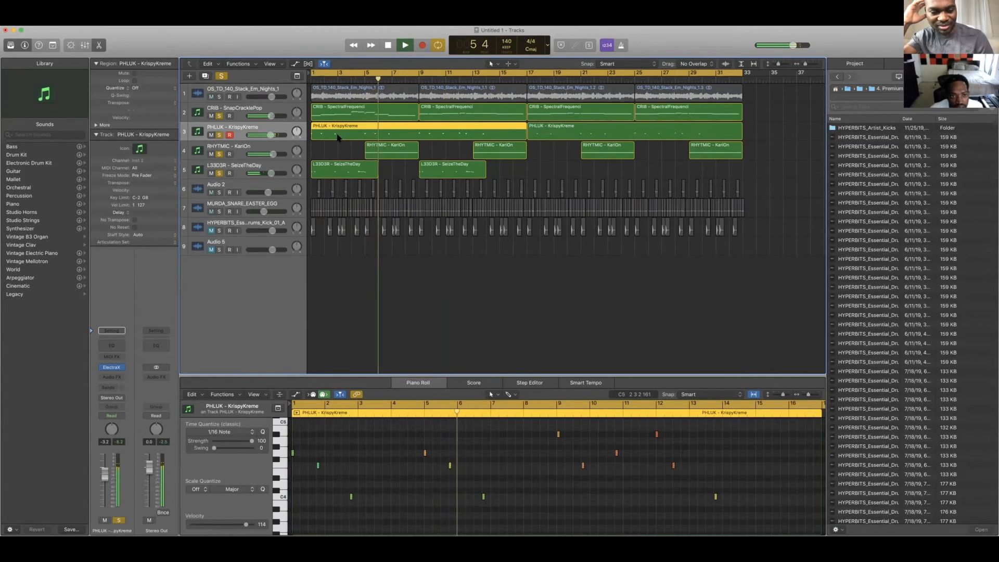
pyautogui.press('space')
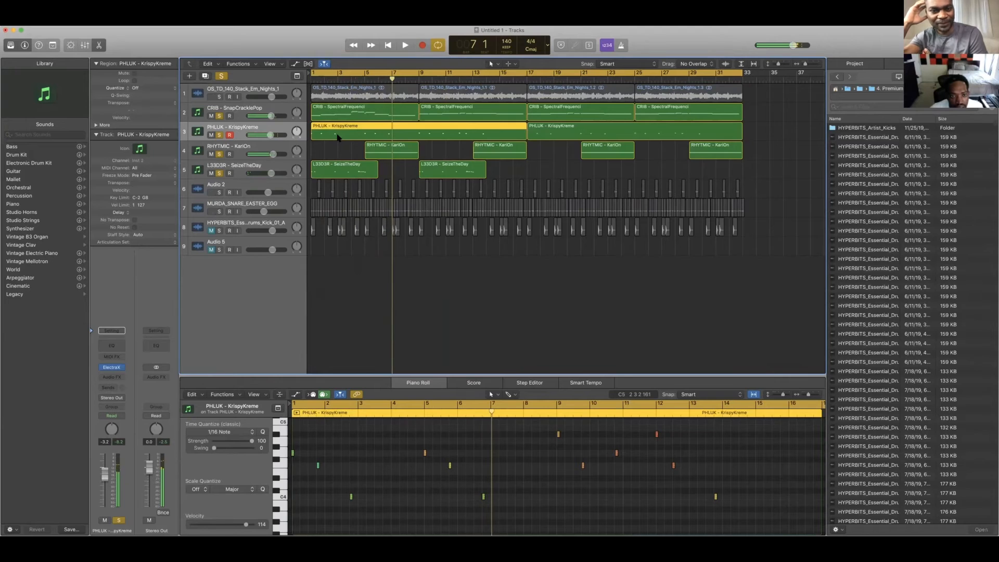
pyautogui.click(339, 151)
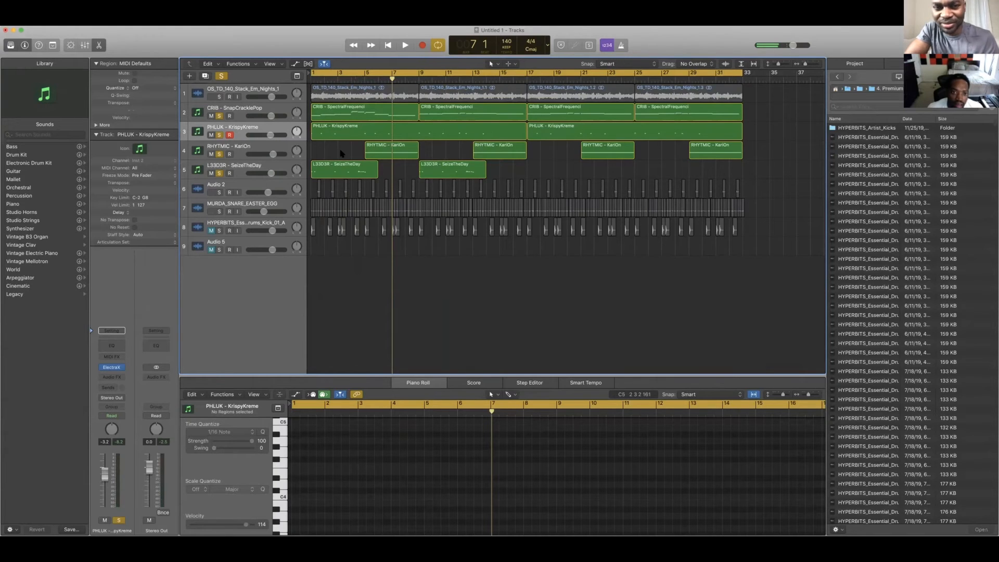
pyautogui.click(380, 151)
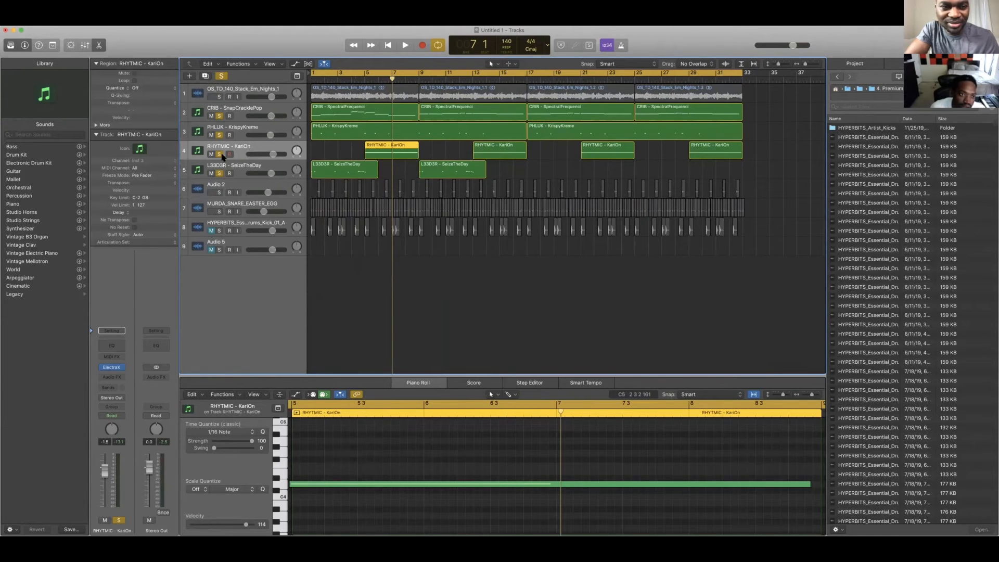
# Take the KarlOn track out of solo and play the remaining soloed parts from the start.
pyautogui.click(220, 155)
pyautogui.press('Return')
pyautogui.press('space')
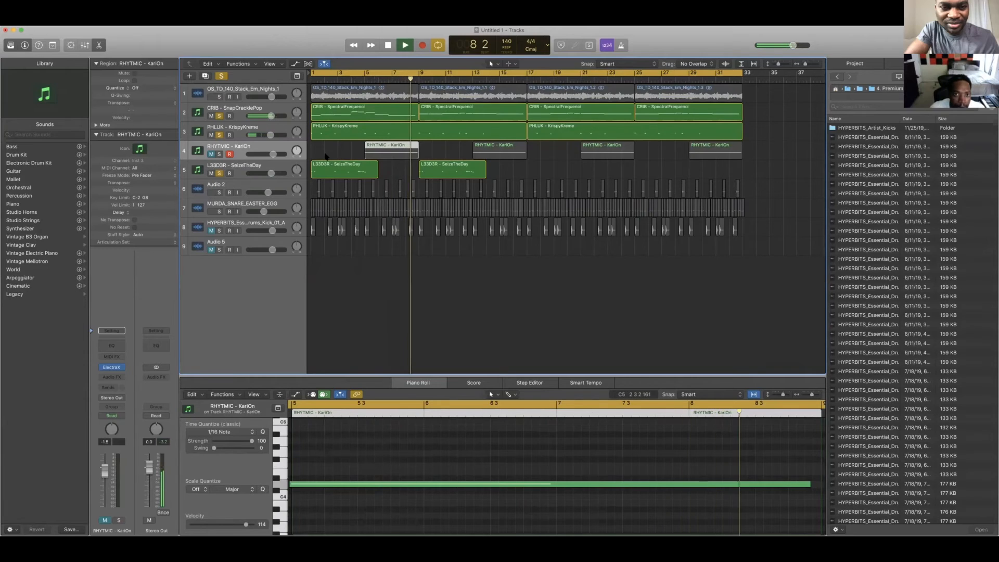
pyautogui.press('space')
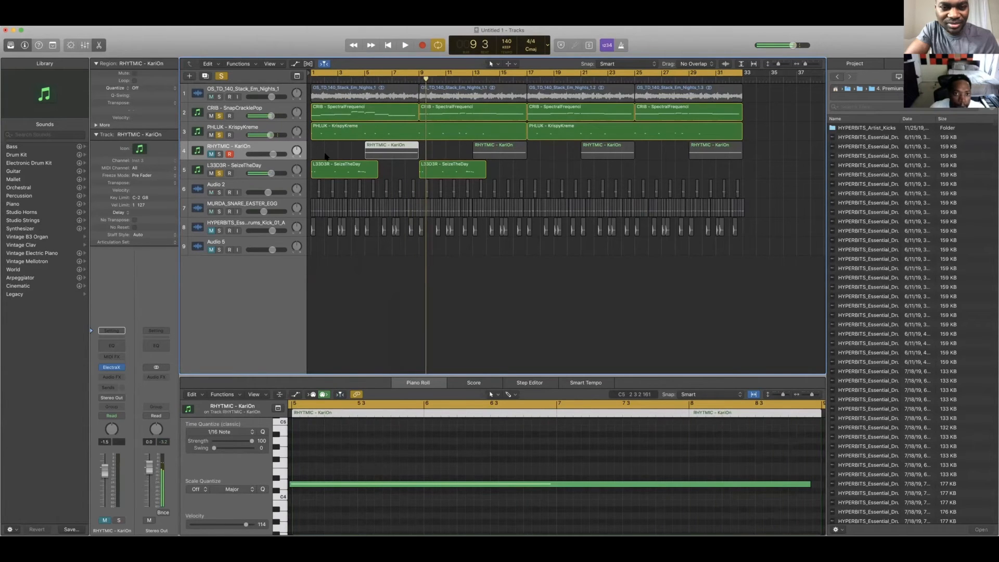
# Show the notes of the first SpectralFrequenci region and then the first KrispyKreme region in the Piano Roll.
pyautogui.click(328, 147)
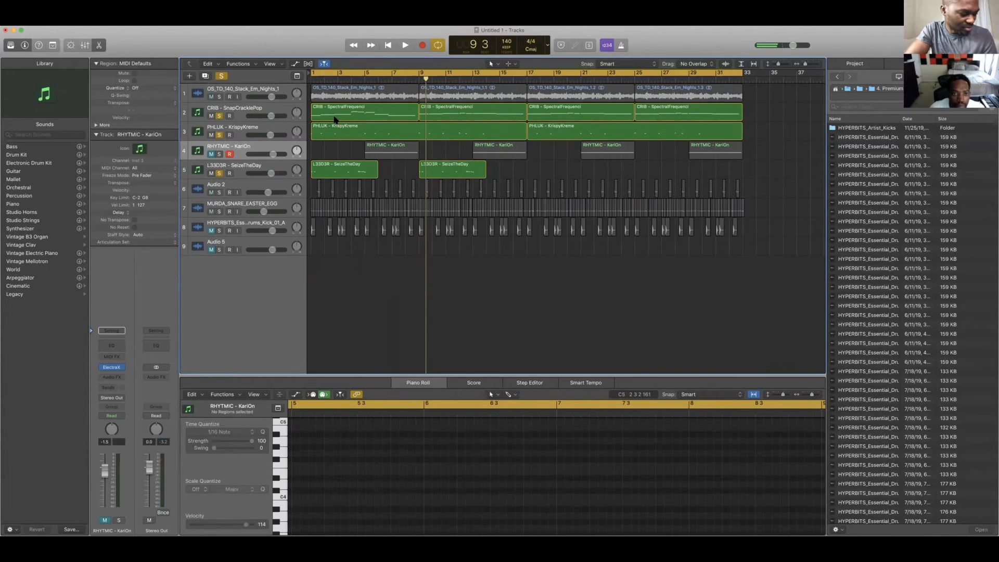
pyautogui.click(335, 119)
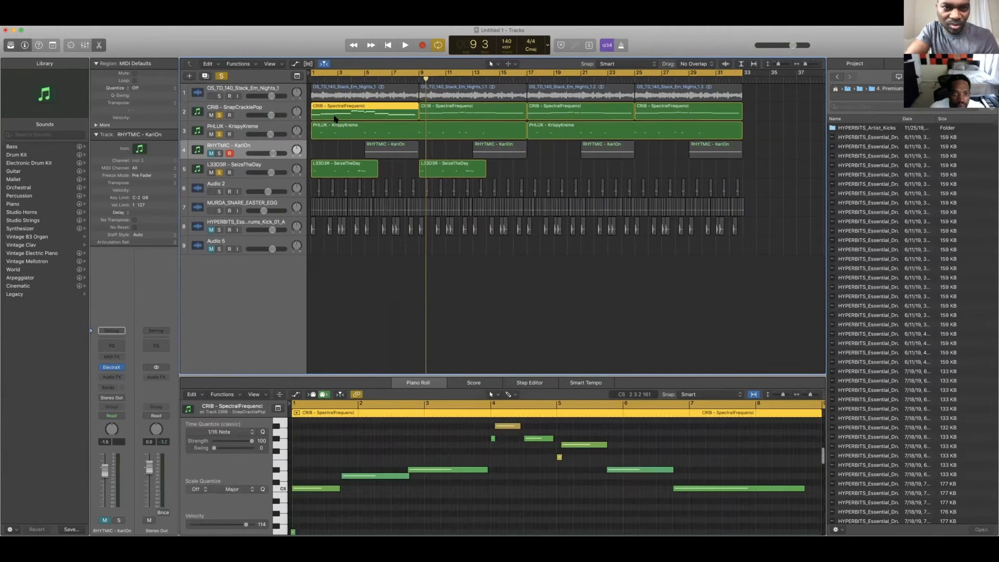
pyautogui.click(340, 145)
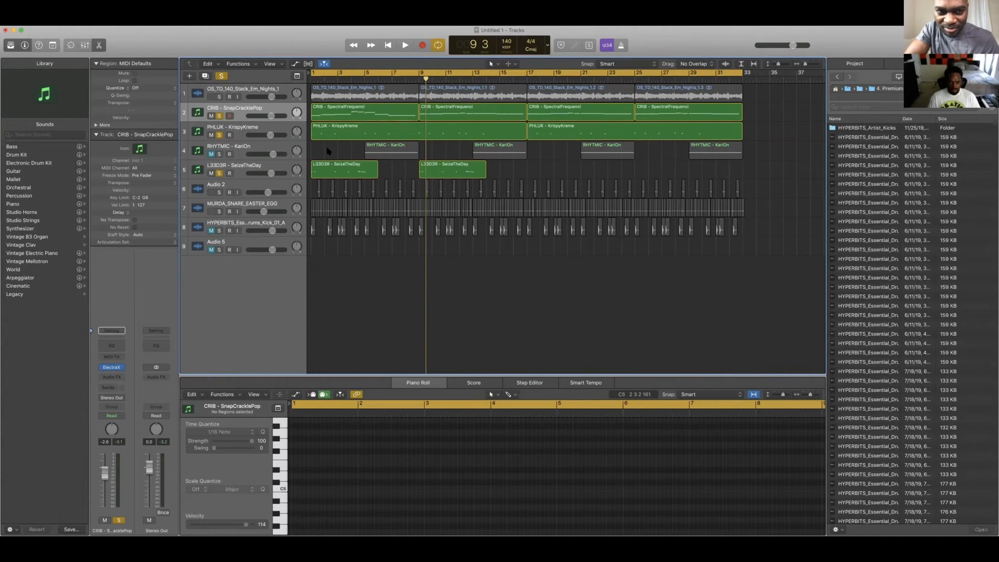
pyautogui.hscroll(1, 327, 150)
pyautogui.click(343, 132)
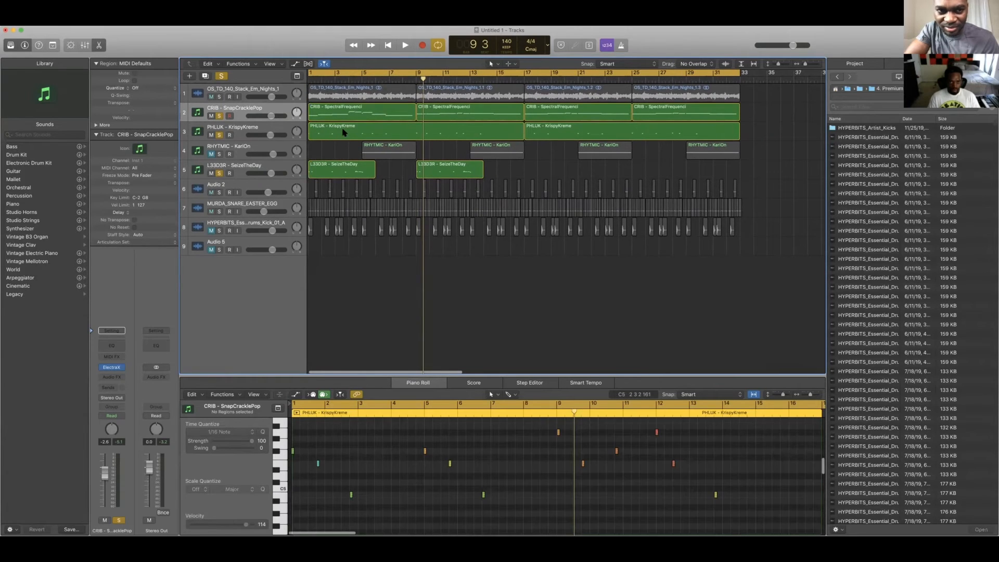
pyautogui.click(347, 119)
pyautogui.click(349, 126)
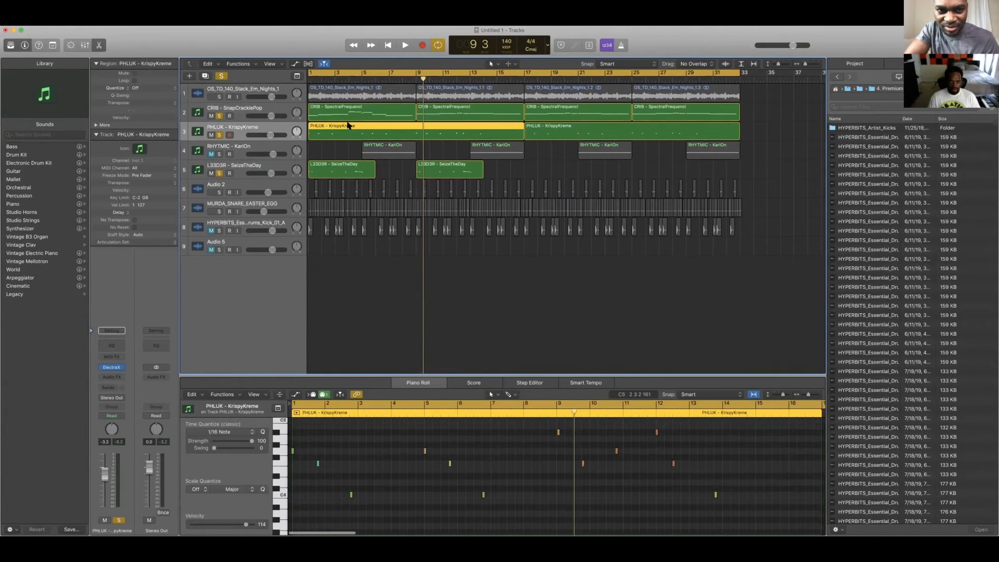
# Play from the start and take the KrispyKreme track out of solo during playback.
pyautogui.press('Return')
pyautogui.press('space')
pyautogui.click(219, 134)
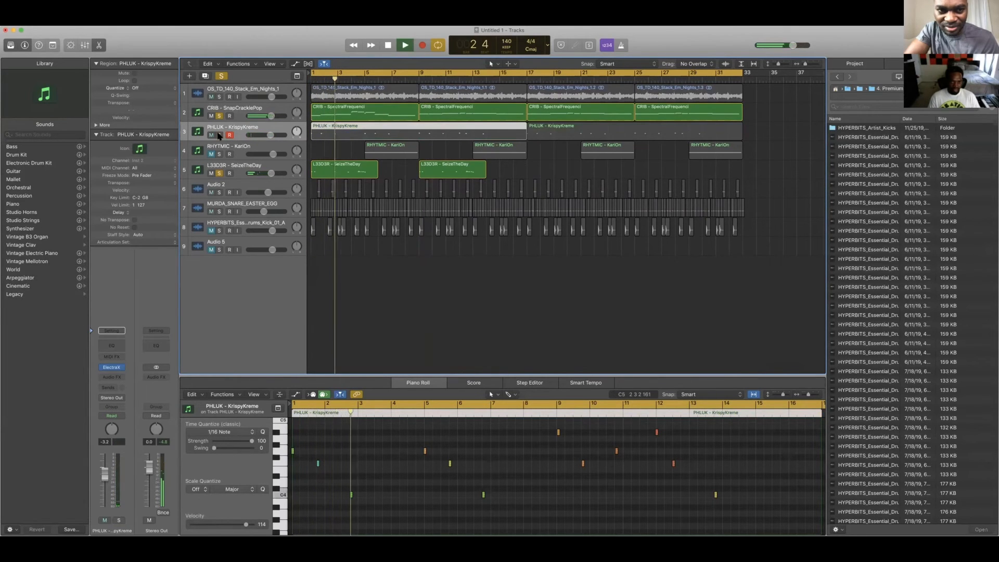
pyautogui.press('space')
# Swap the solo from the SeizeTheDay track to the KrispyKreme track and play from the start.
pyautogui.click(220, 174)
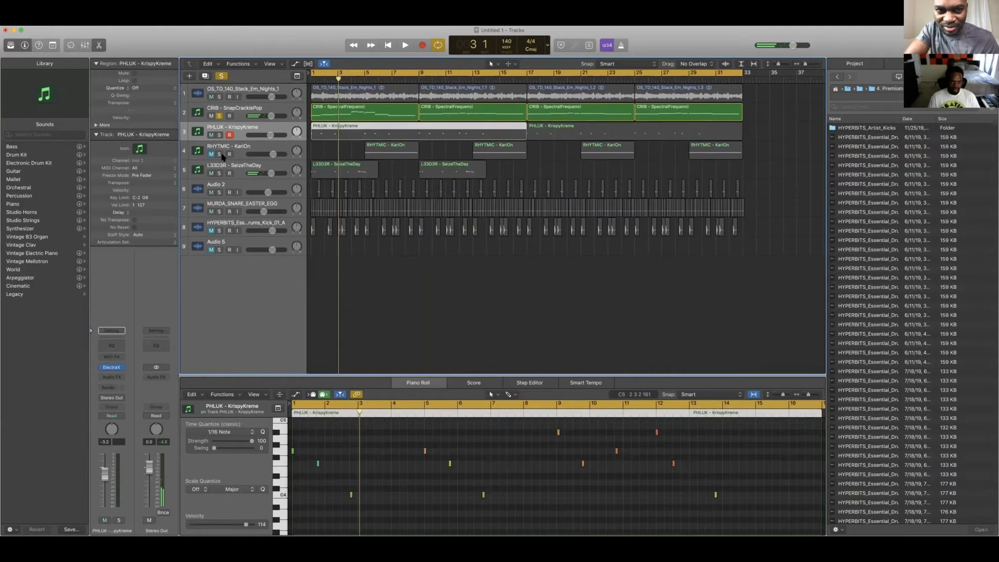
pyautogui.click(220, 135)
pyautogui.press('space')
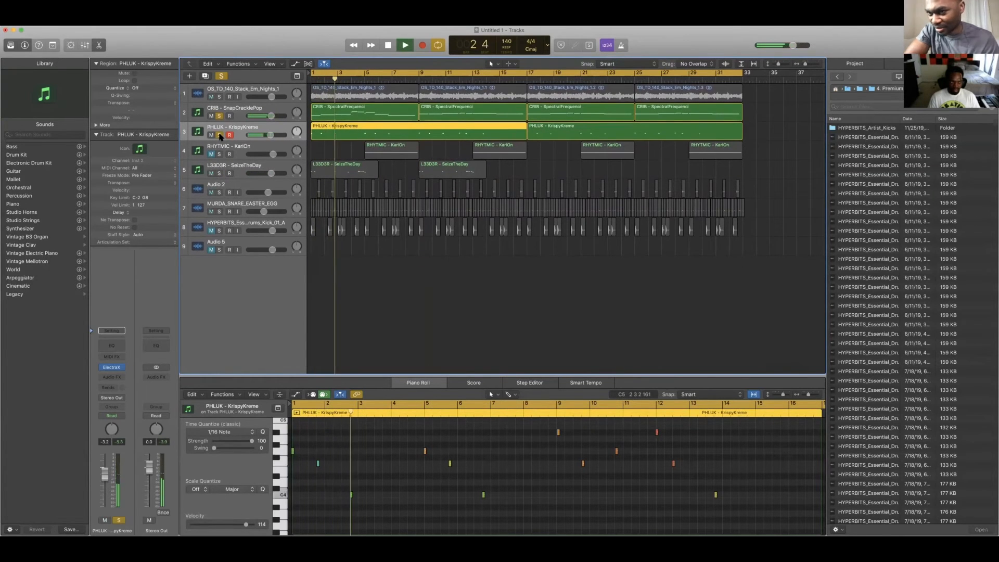
pyautogui.press('space')
# Swap the solo from KrispyKreme back to SeizeTheDay and play from the start to compare.
pyautogui.click(219, 135)
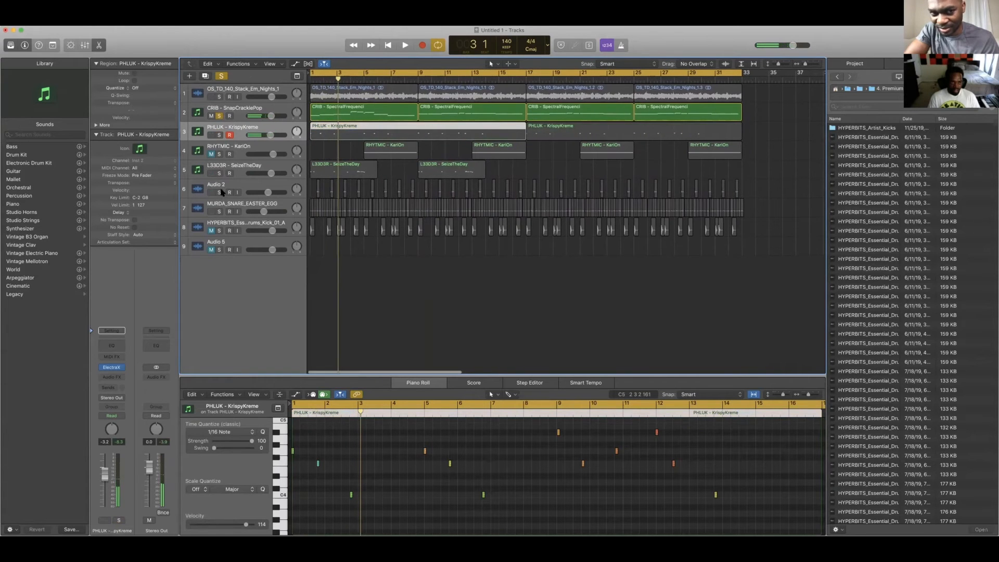
pyautogui.click(219, 173)
pyautogui.press('space')
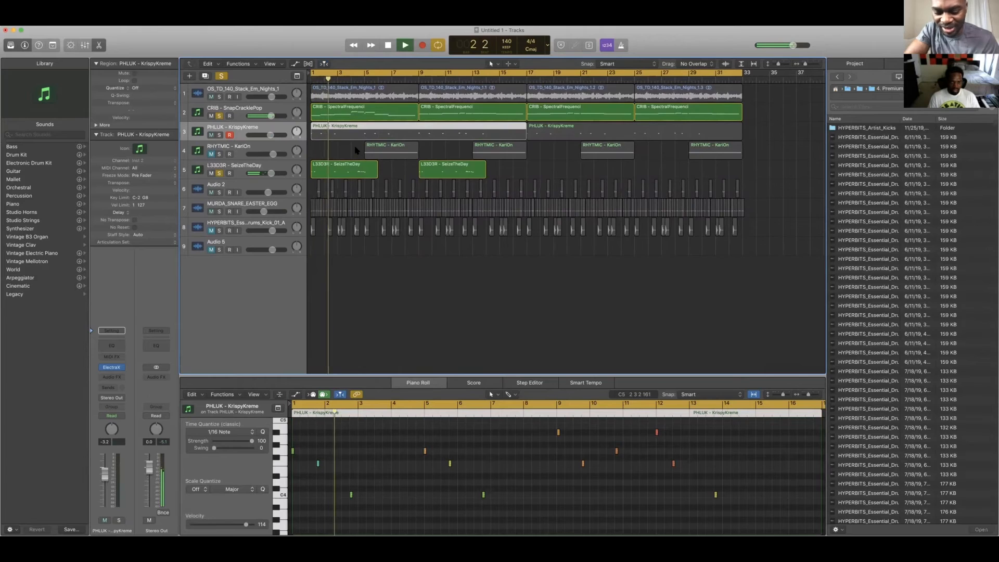
pyautogui.press('space')
pyautogui.hscroll(1, 320, 146)
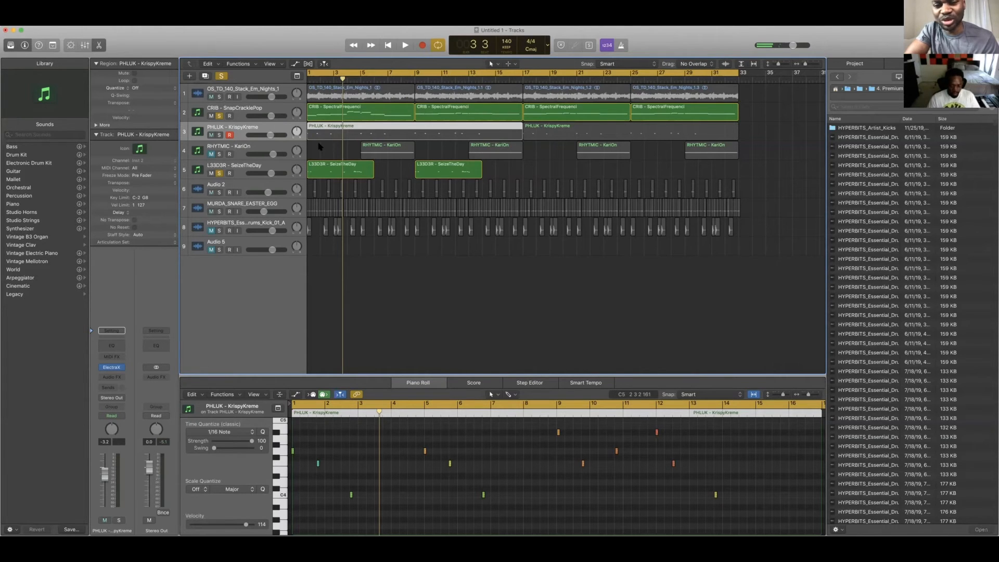
pyautogui.hscroll(-1, 323, 140)
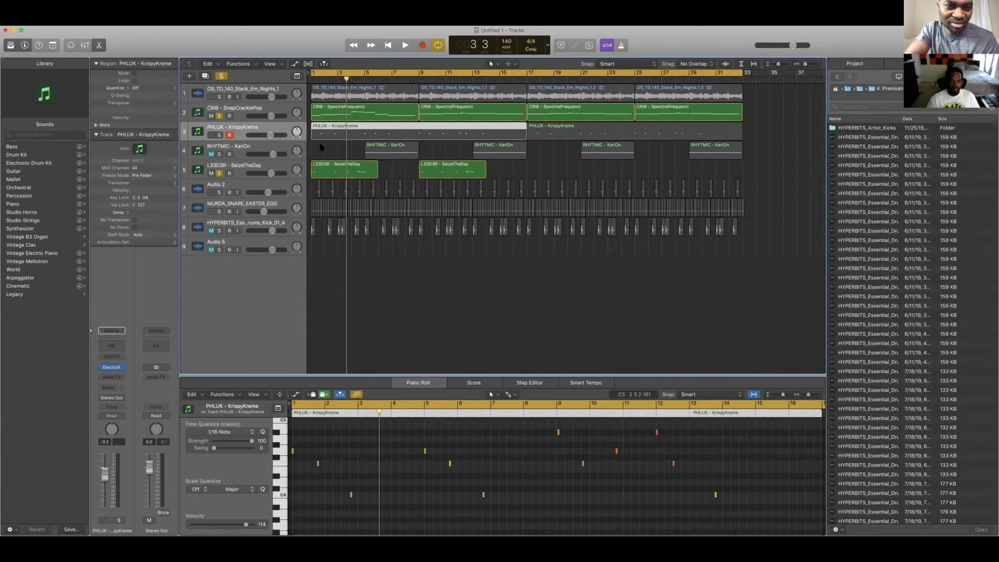
# Enlarge the Piano Roll and select all eleven notes of the first SeizeTheDay region.
pyautogui.moveTo(390, 374); pyautogui.dragTo(390, 211)
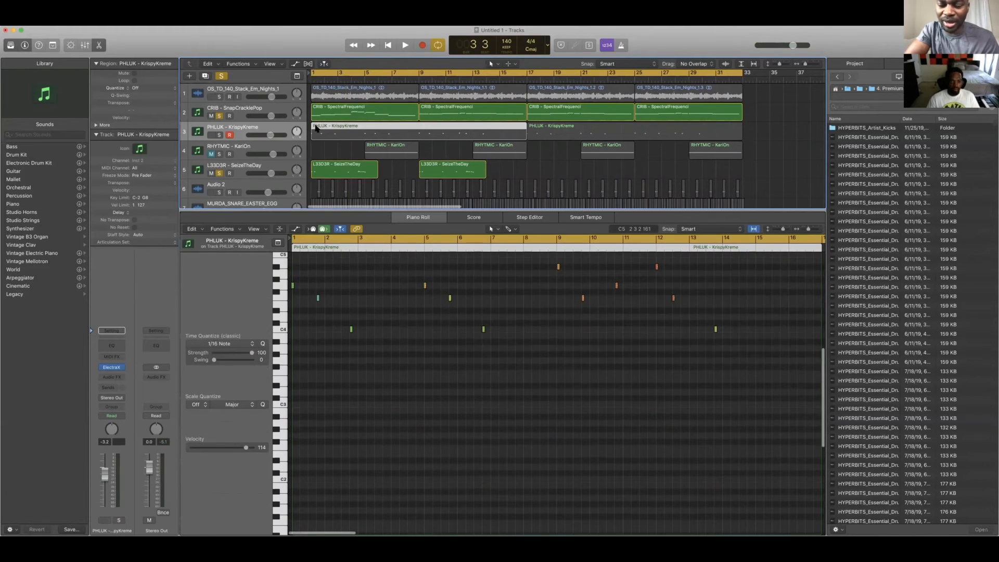
pyautogui.click(345, 167)
pyautogui.scroll(-5, 366, 276)
pyautogui.scroll(5, 367, 278)
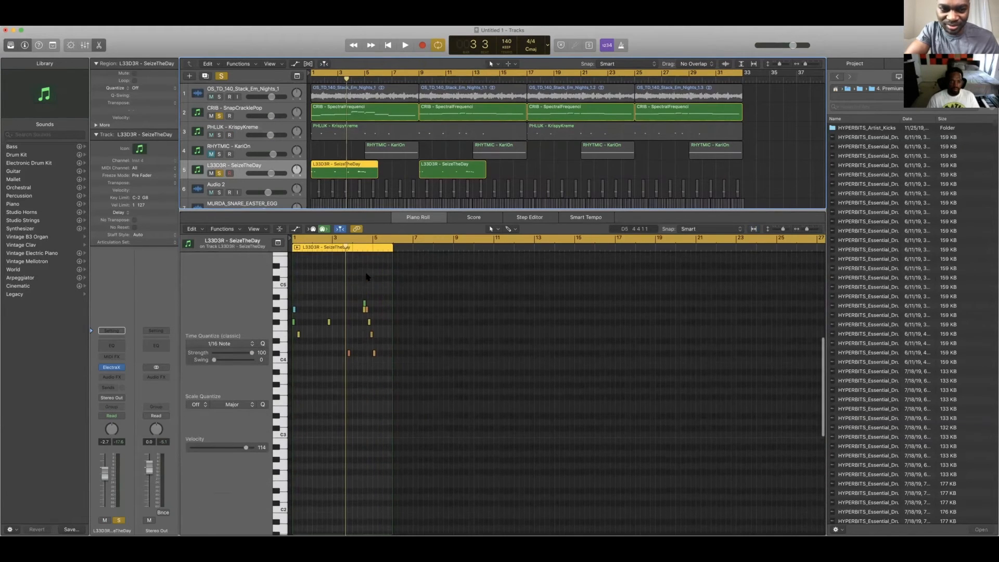
pyautogui.moveTo(387, 311); pyautogui.dragTo(303, 400)
pyautogui.scroll(2, 295, 371)
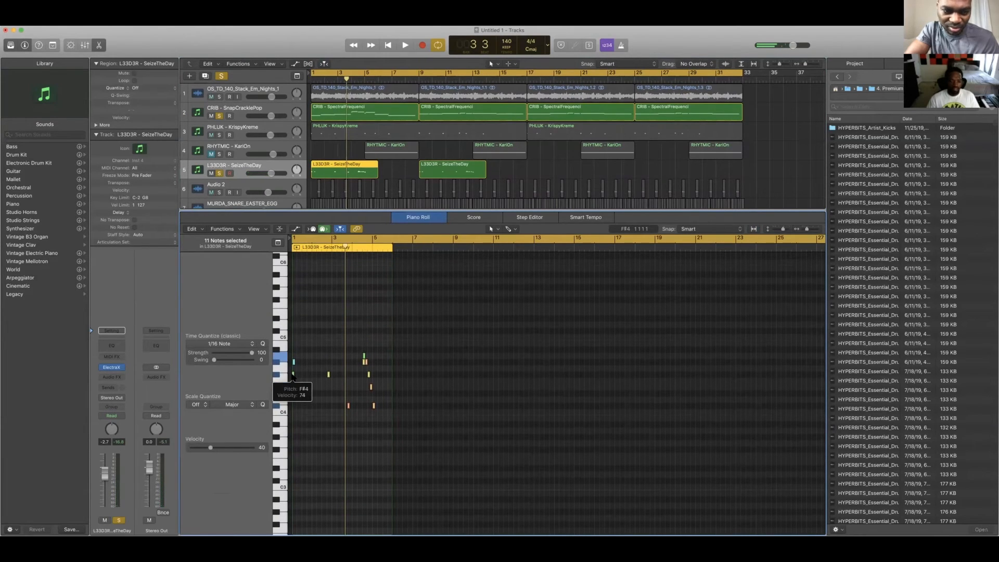
# Raise the selected SeizeTheDay notes by one octave, moving the first note to F#5, and play the result.
pyautogui.click(293, 375)
pyautogui.moveTo(292, 375); pyautogui.dragTo(292, 301)
pyautogui.press('space')
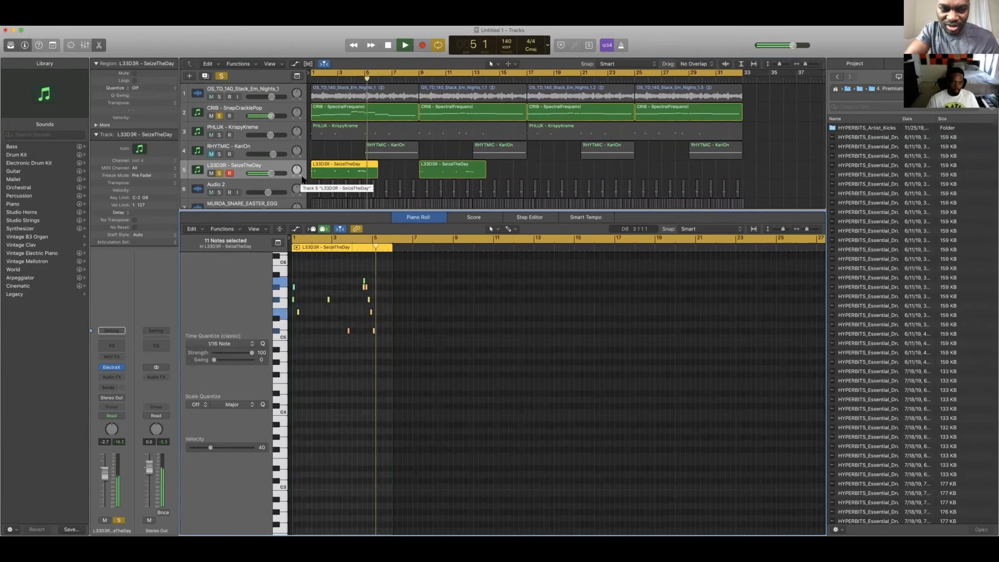
pyautogui.press('space')
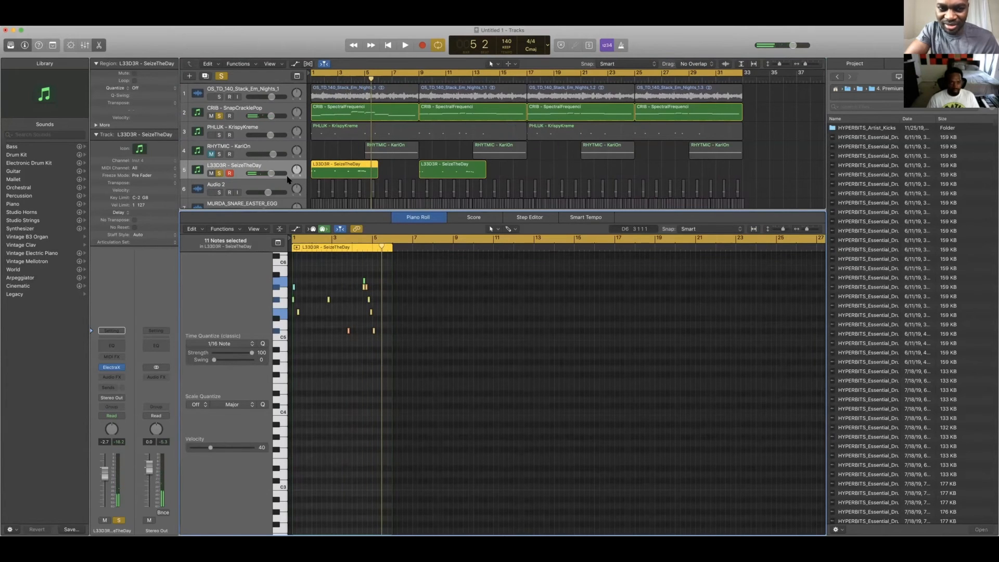
# Lower the SeizeTheDay notes by one octave and view the first SpectralFrequenci region's notes for comparison.
pyautogui.moveTo(292, 299); pyautogui.dragTo(291, 376)
pyautogui.click(327, 113)
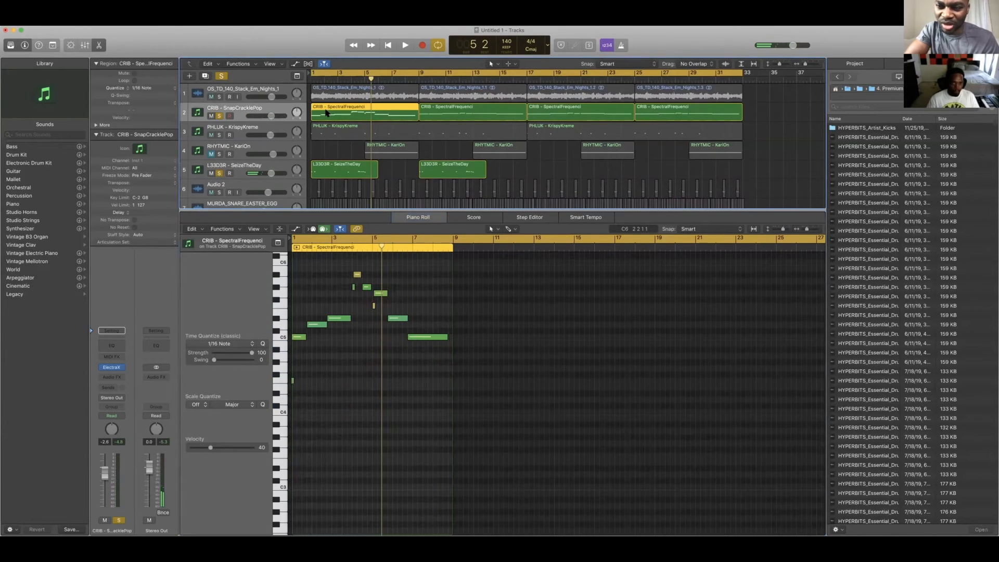
pyautogui.click(334, 168)
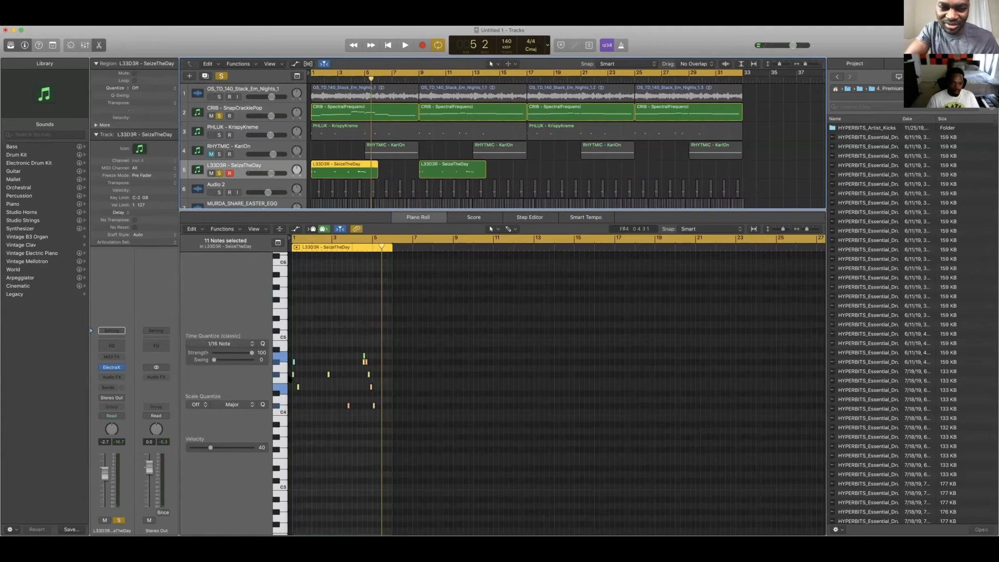
# Raise the SeizeTheDay notes one octave again, play them briefly and reselect all eleven notes.
pyautogui.moveTo(292, 375); pyautogui.dragTo(293, 299)
pyautogui.press('space')
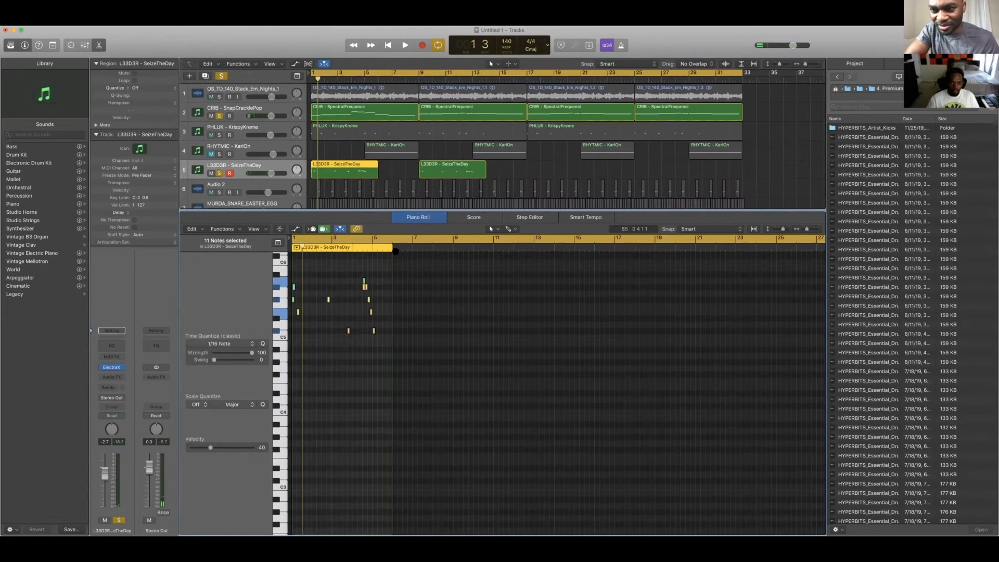
pyautogui.click(284, 398)
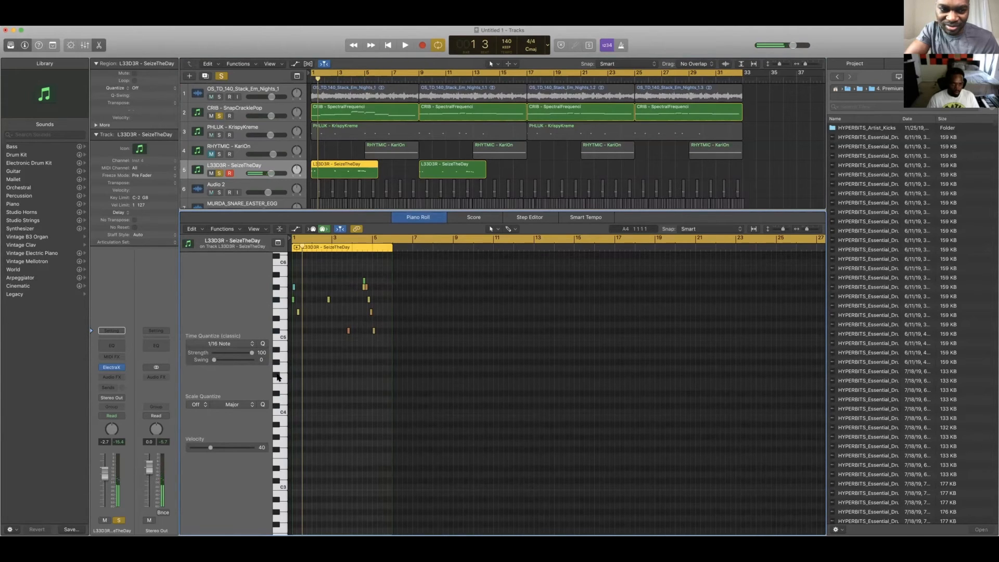
pyautogui.moveTo(383, 360); pyautogui.dragTo(292, 274)
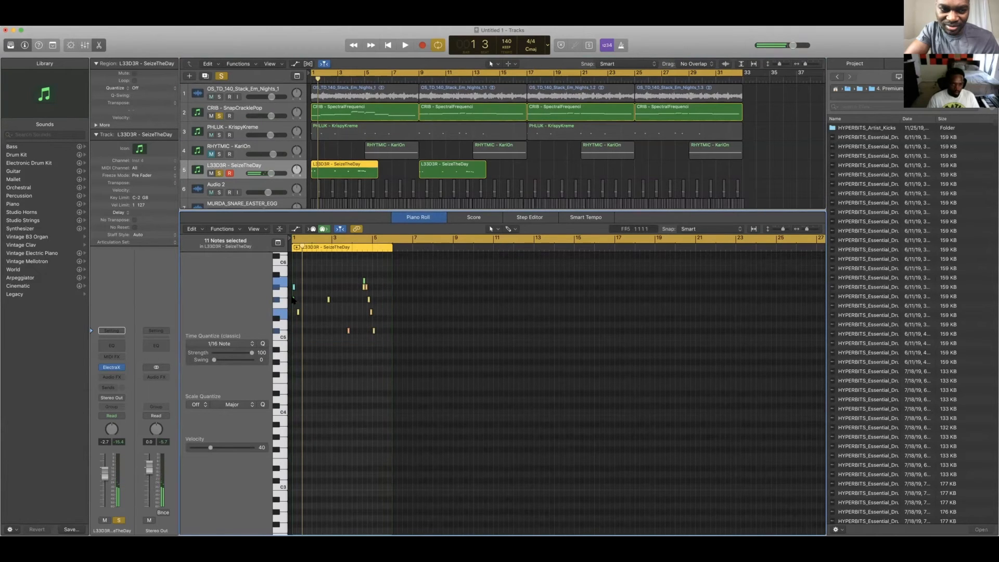
# Lower the selected SeizeTheDay notes by two octaves in total and play the result.
pyautogui.moveTo(295, 315); pyautogui.dragTo(293, 375)
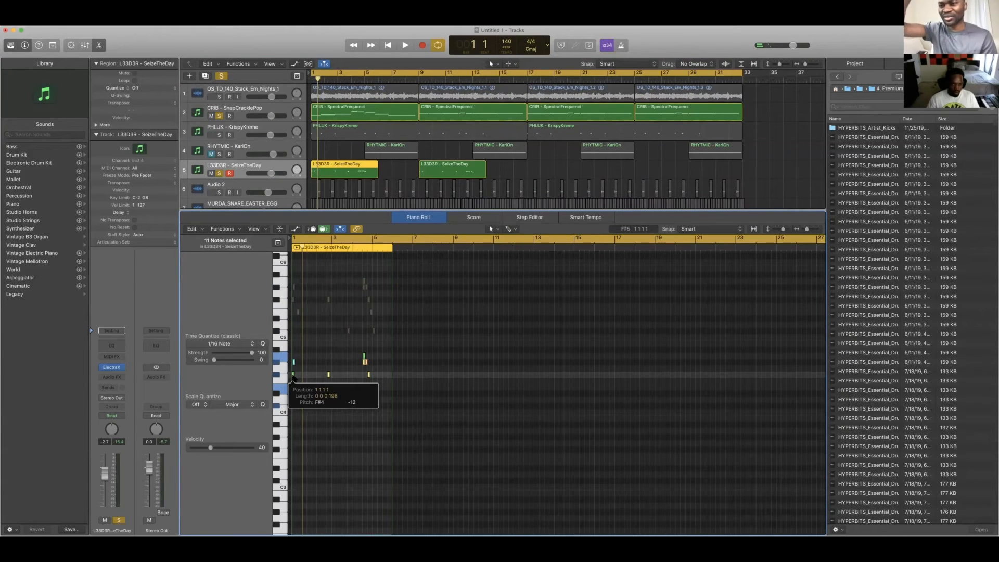
pyautogui.moveTo(292, 376); pyautogui.dragTo(292, 377)
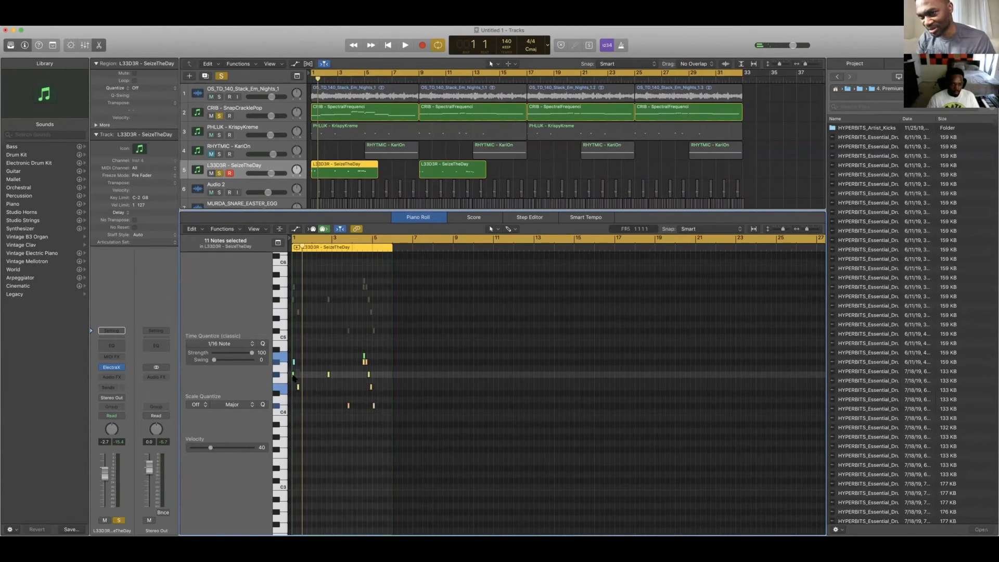
pyautogui.moveTo(292, 375); pyautogui.dragTo(292, 376)
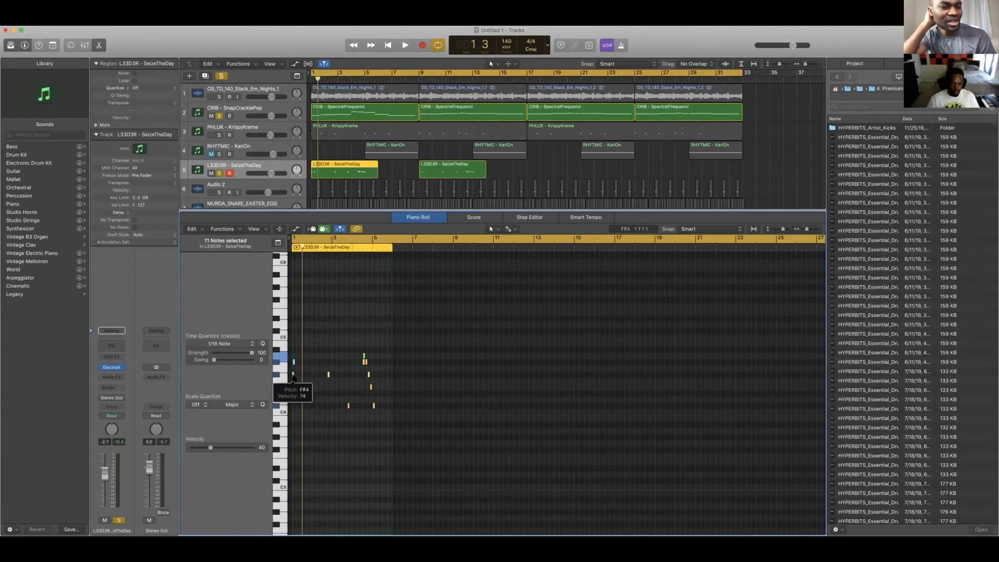
pyautogui.moveTo(292, 376); pyautogui.dragTo(290, 447)
pyautogui.press('space')
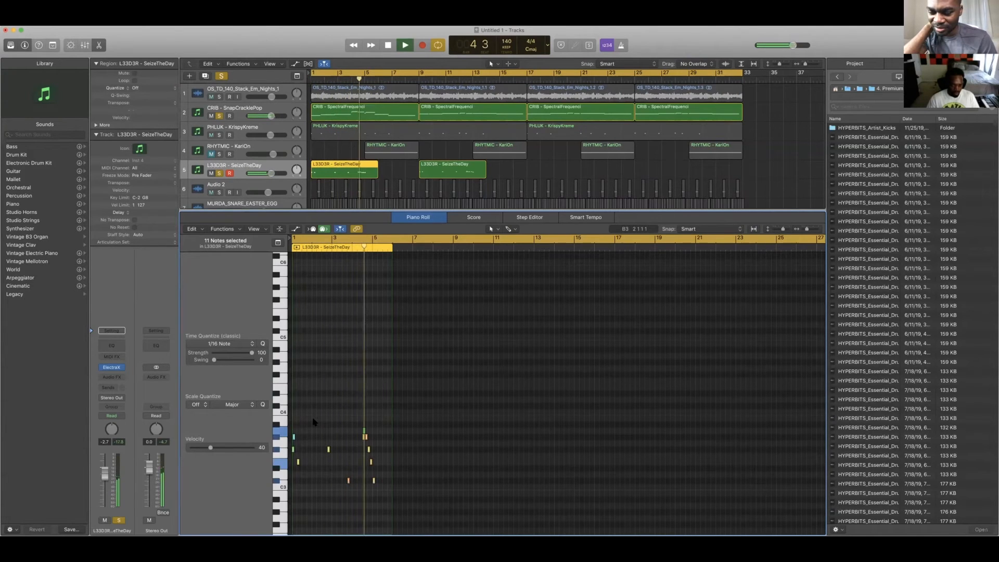
pyautogui.press('space')
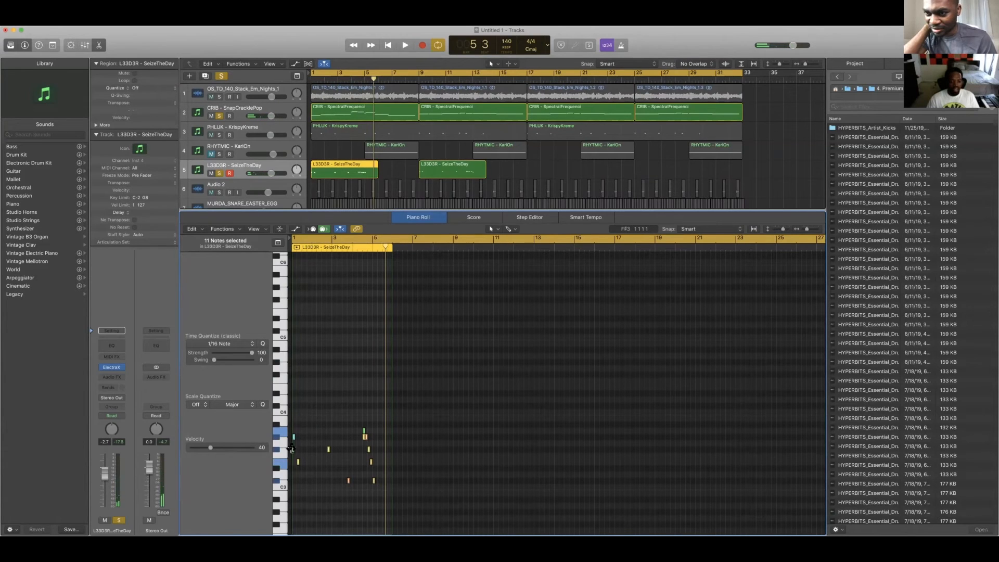
# Raise the selected SeizeTheDay notes by two octaves, with the first note back on F#5, and play from the start.
pyautogui.moveTo(292, 450); pyautogui.dragTo(294, 300)
pyautogui.press('space')
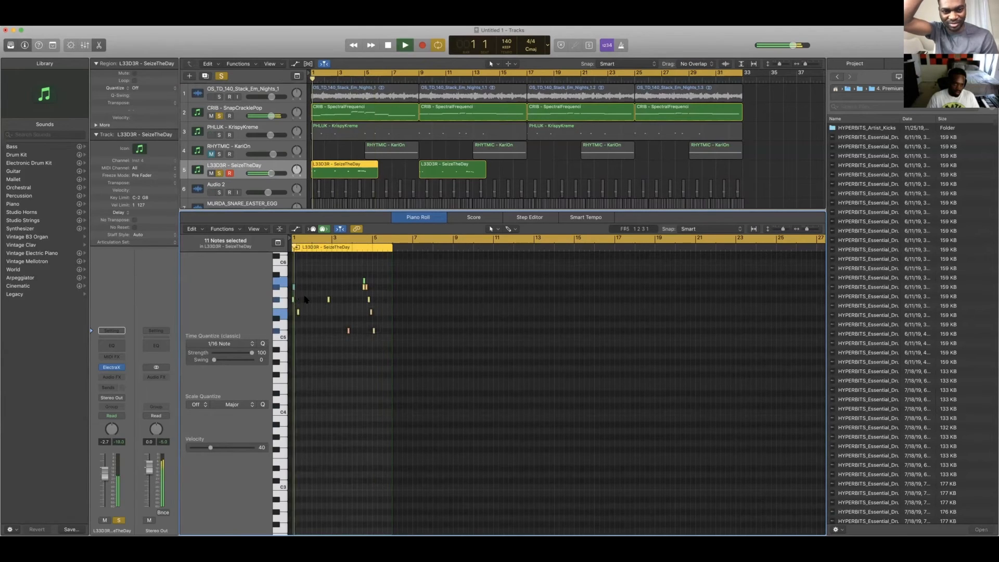
pyautogui.press('space')
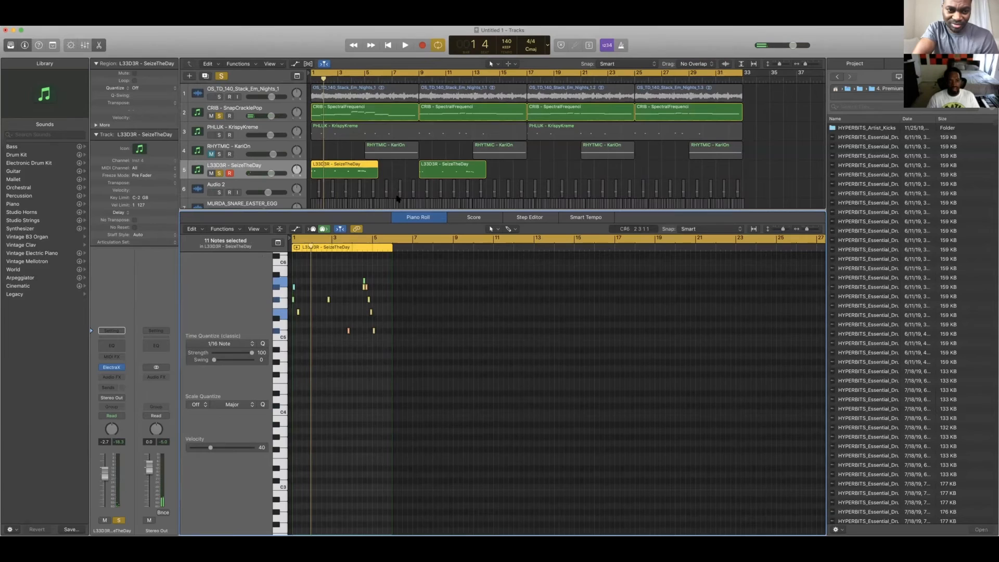
# Compare the notes of the first SpectralFrequenci region with those of the first SeizeTheDay region.
pyautogui.click(345, 110)
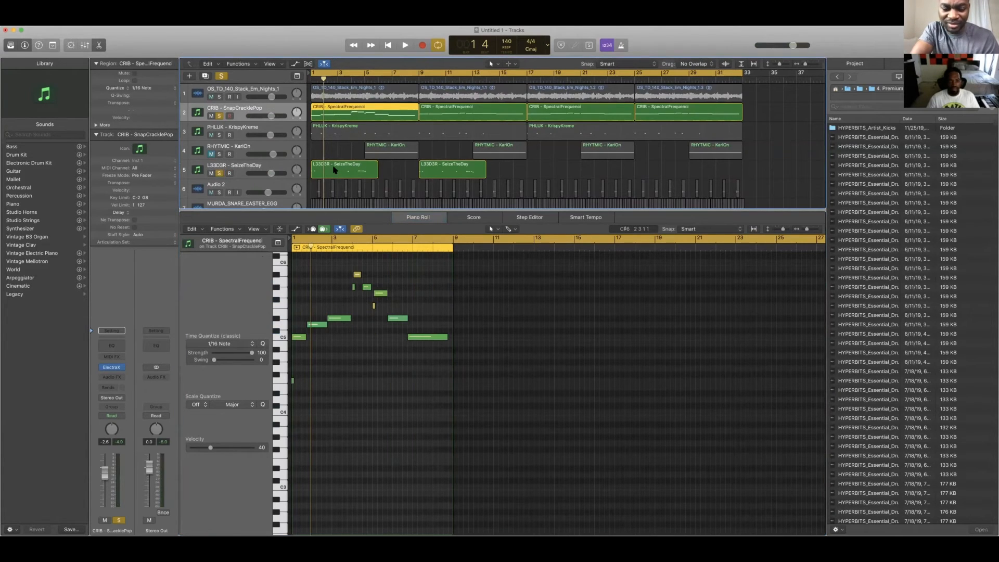
pyautogui.click(335, 169)
pyautogui.click(331, 117)
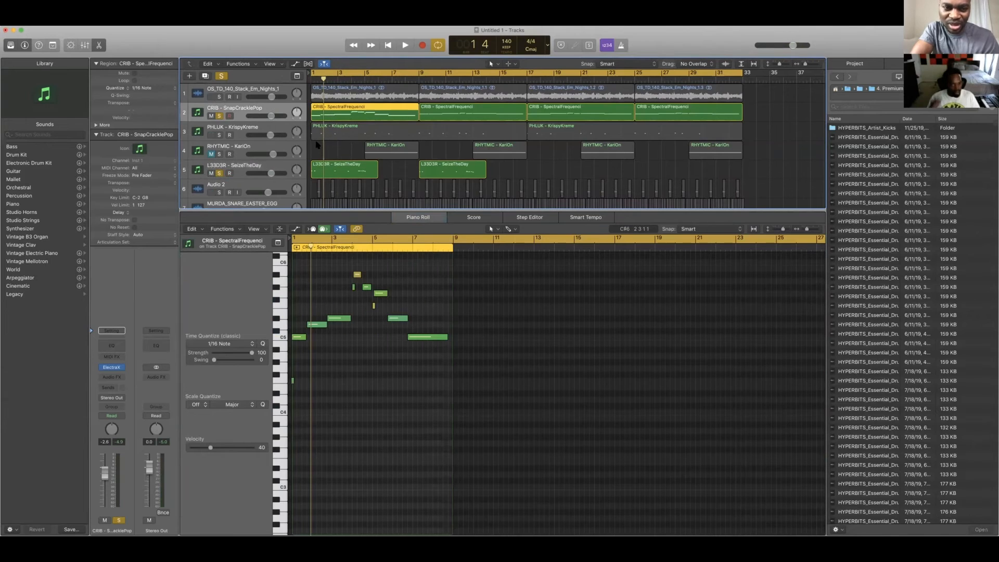
pyautogui.click(347, 171)
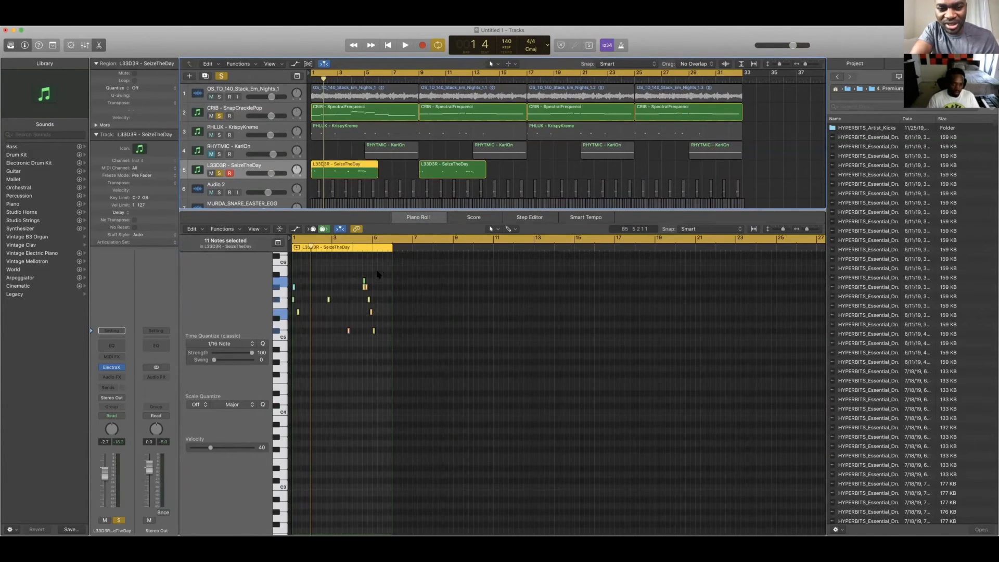
# Lower all eleven notes of the first SeizeTheDay region by two octaves and play the result.
pyautogui.moveTo(381, 264); pyautogui.dragTo(281, 385)
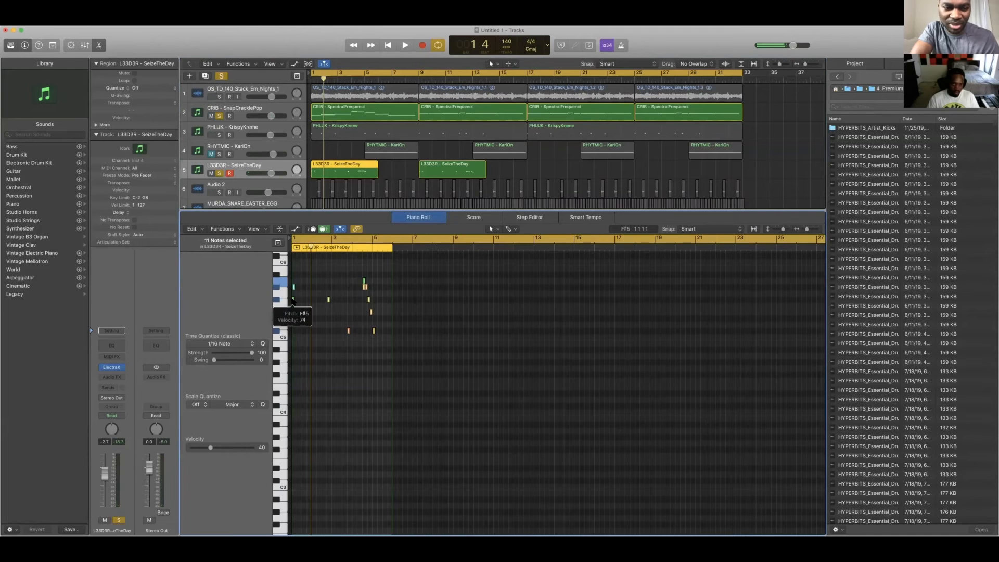
pyautogui.moveTo(293, 301); pyautogui.dragTo(293, 452)
pyautogui.press('space')
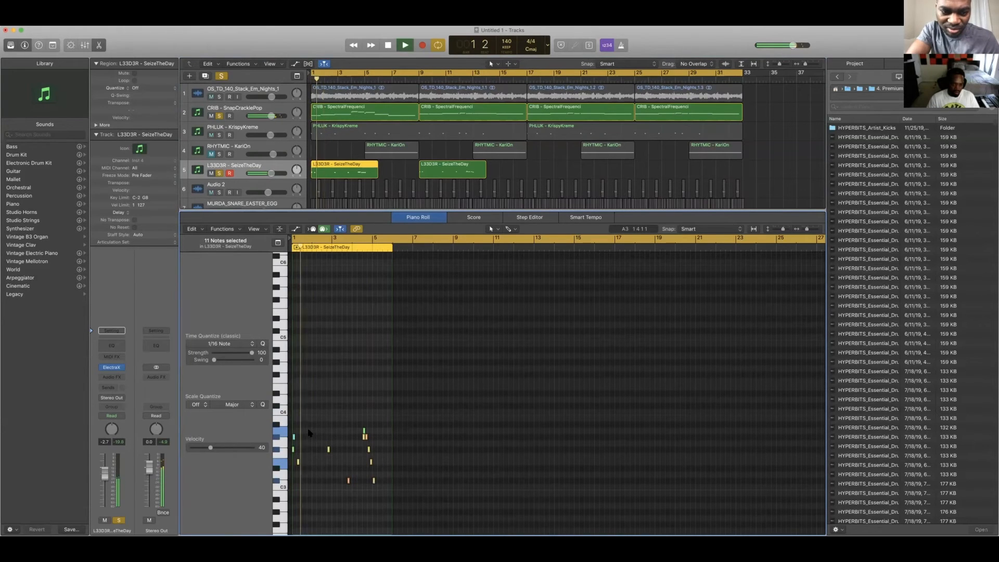
pyautogui.scroll(1, 315, 351)
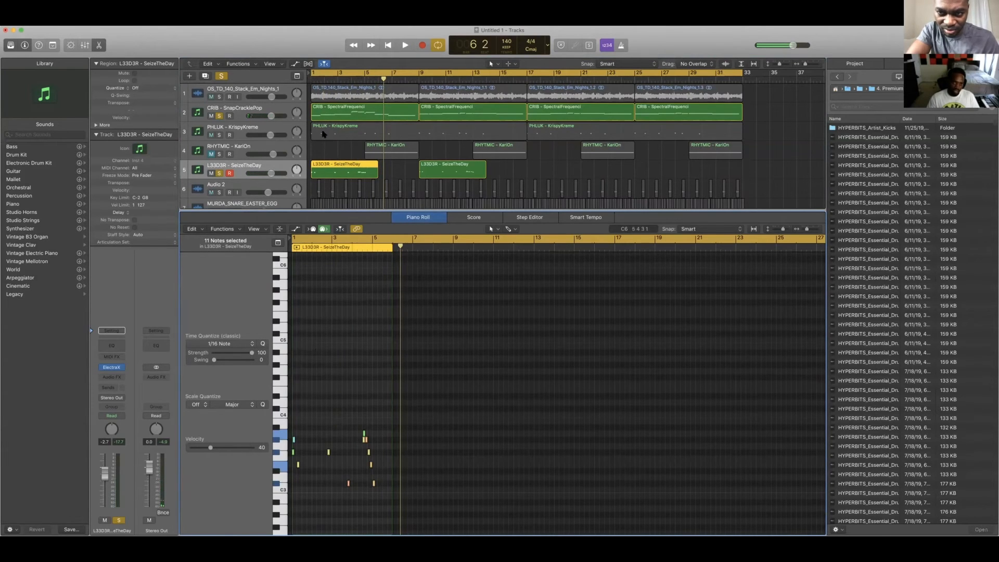
pyautogui.click(326, 164)
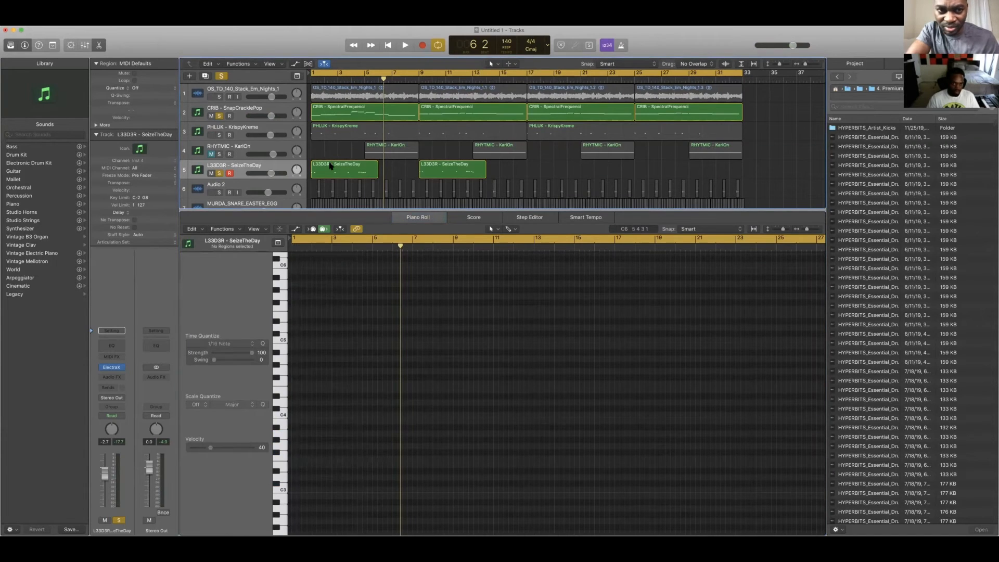
pyautogui.press('space')
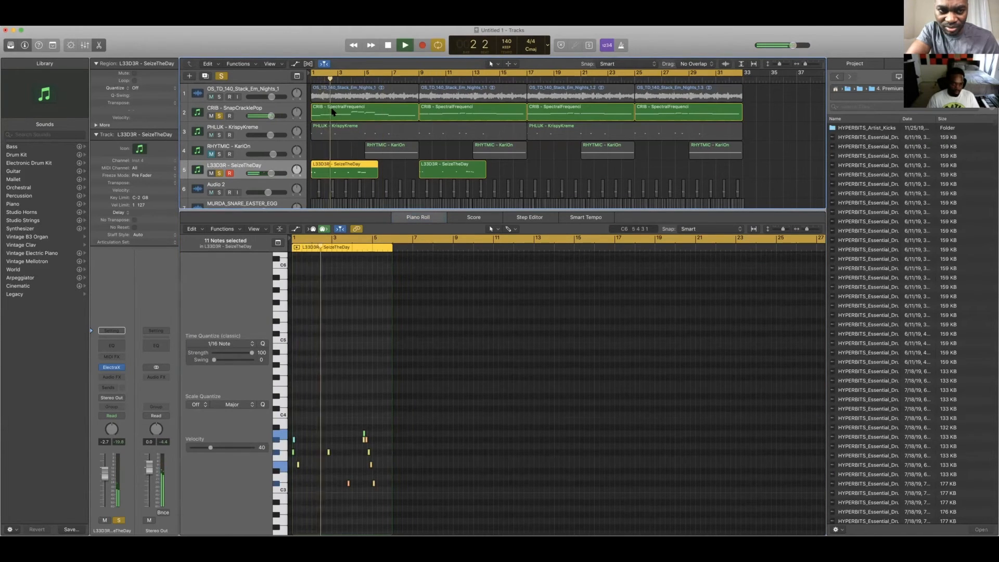
pyautogui.scroll(-1, 385, 413)
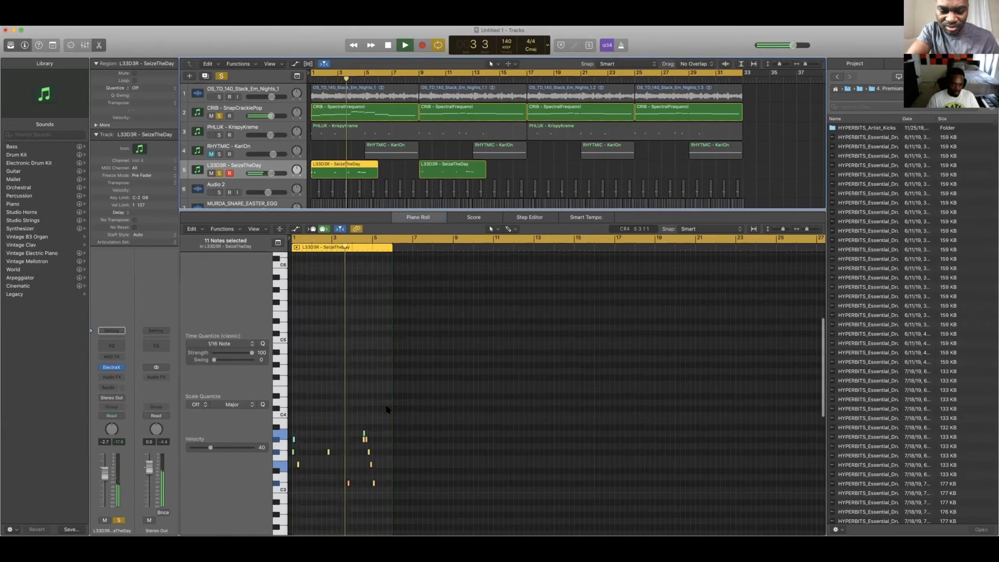
pyautogui.press('space')
# Set the velocity of all eleven notes in the first SeizeTheDay region to 127.
pyautogui.moveTo(381, 411); pyautogui.dragTo(285, 514)
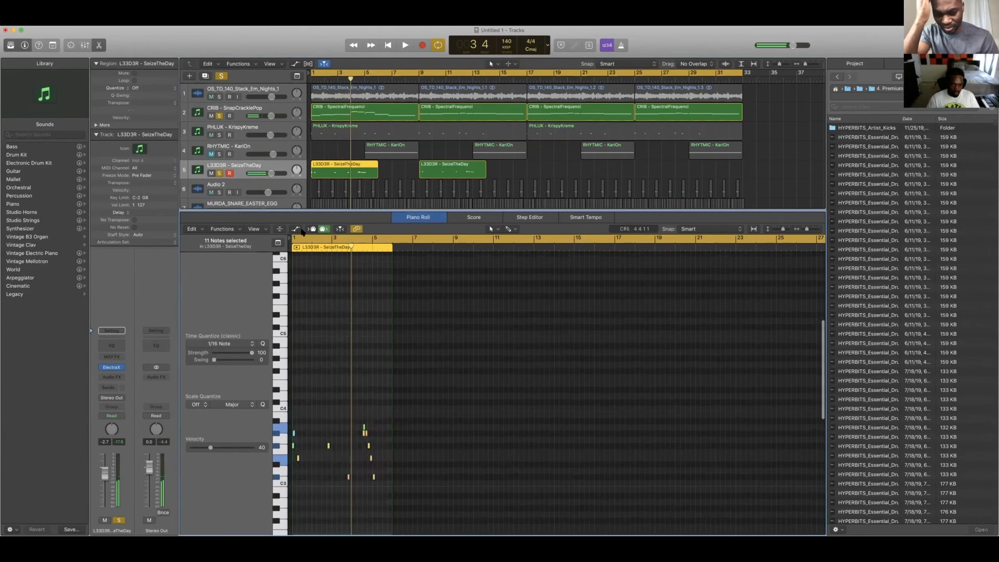
pyautogui.click(296, 229)
pyautogui.moveTo(363, 423); pyautogui.dragTo(366, 380)
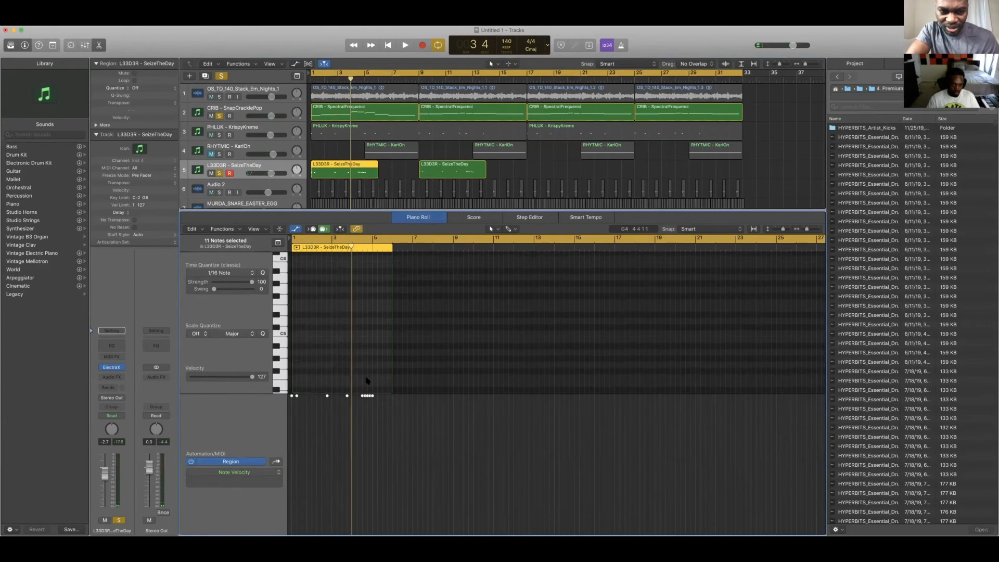
pyautogui.click(296, 230)
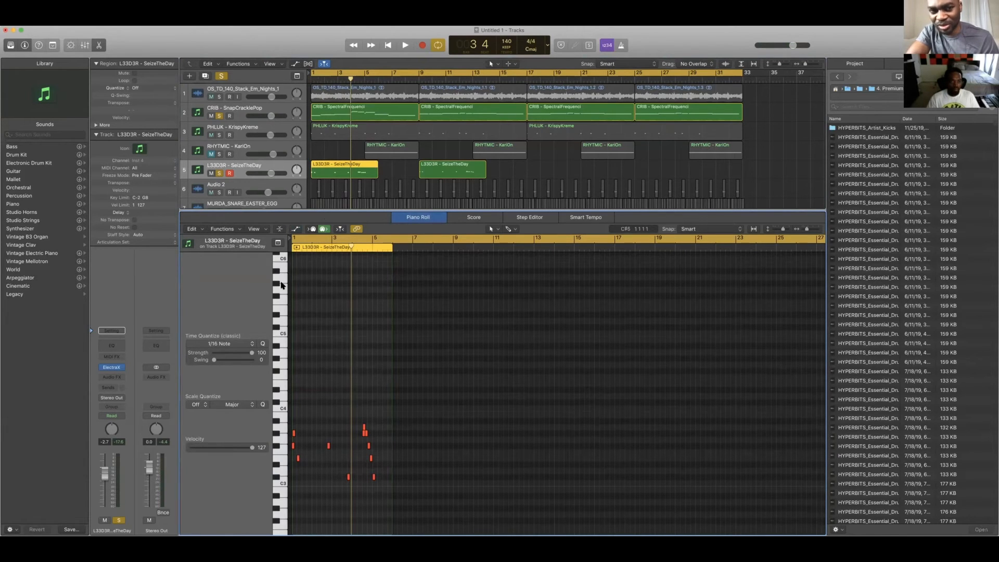
# Add the Stack_Em_Nights loop track to the solo group and raise the SeizeTheDay track volume to 2.5 dB while auditioning.
pyautogui.click(218, 99)
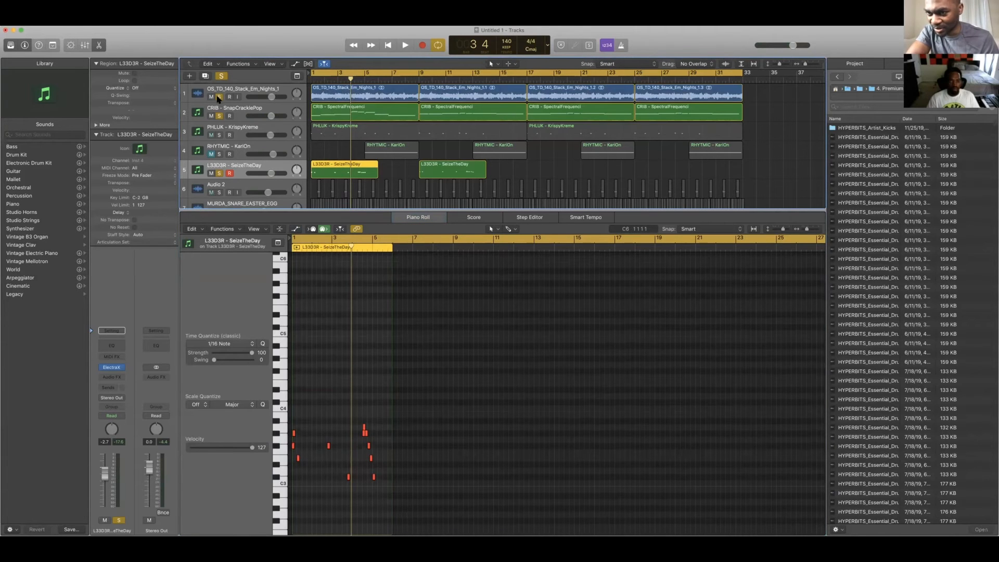
pyautogui.press('space')
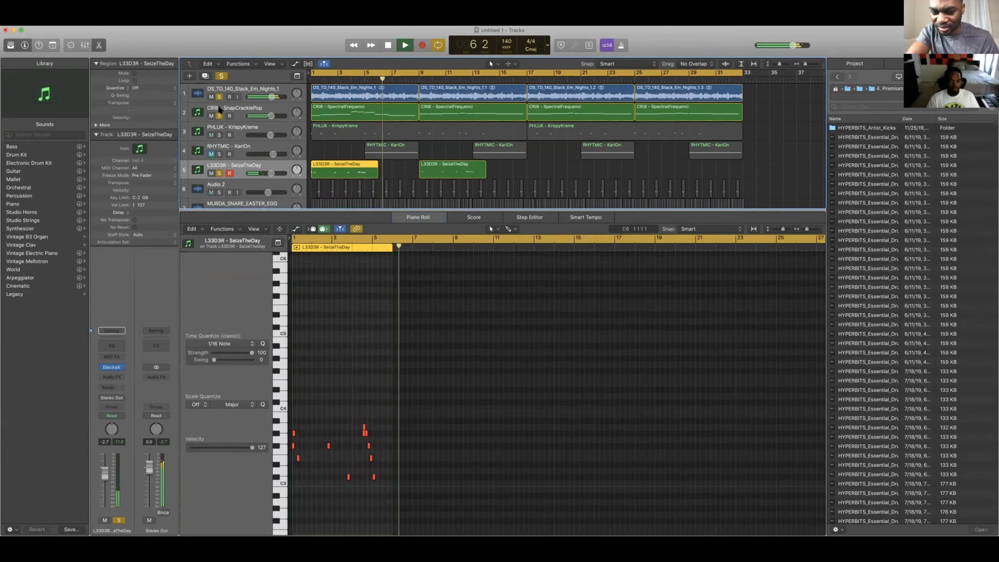
pyautogui.press('space')
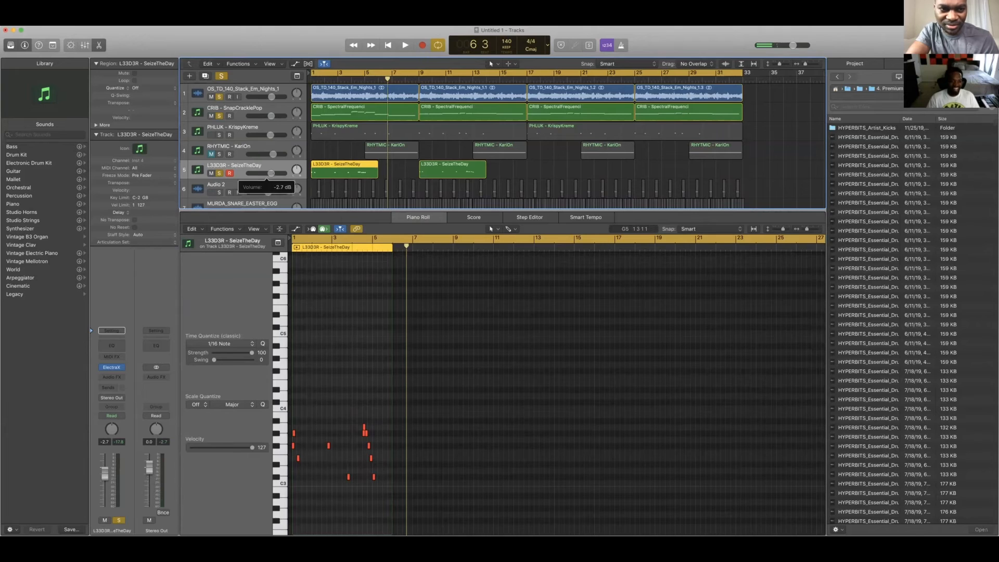
pyautogui.moveTo(277, 173); pyautogui.dragTo(281, 174)
pyautogui.press('space')
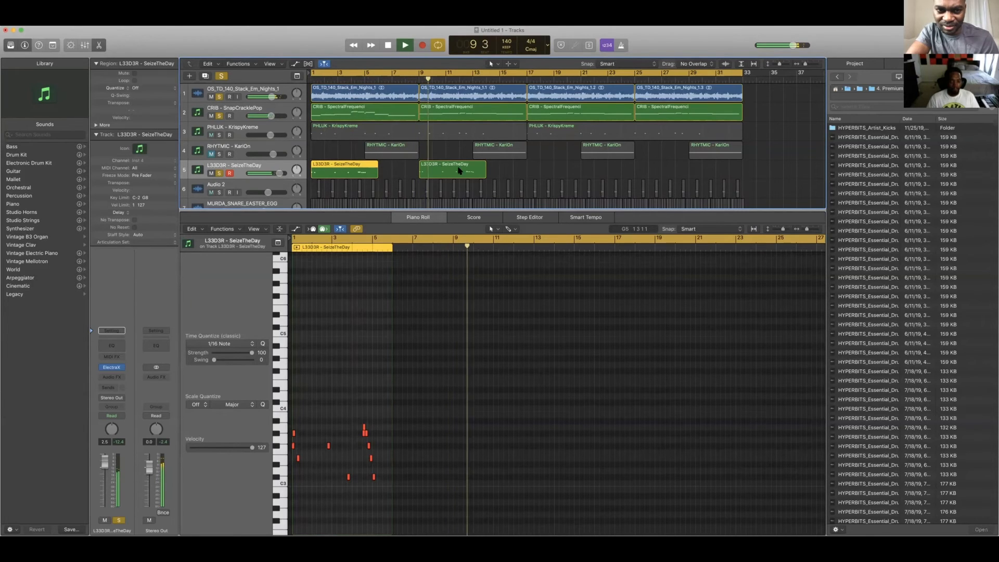
# Lower all eleven notes of the second SeizeTheDay region by one octave.
pyautogui.press('space')
pyautogui.click(442, 169)
pyautogui.moveTo(538, 351); pyautogui.dragTo(428, 458)
pyautogui.moveTo(452, 371); pyautogui.dragTo(453, 446)
# Set the velocity of all eleven notes in the second SeizeTheDay region to 127.
pyautogui.moveTo(544, 401); pyautogui.dragTo(406, 526)
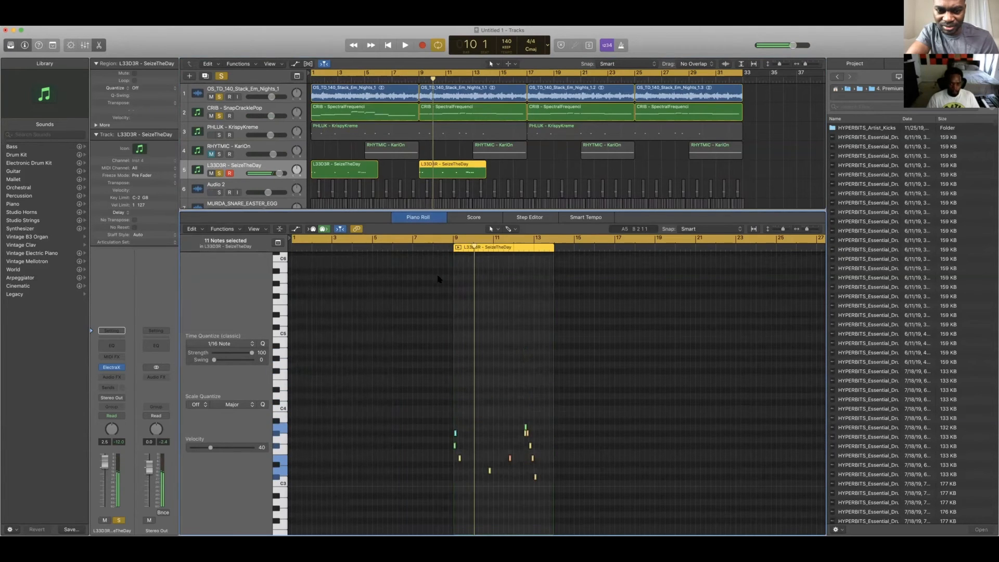
pyautogui.click(295, 229)
pyautogui.moveTo(526, 428); pyautogui.dragTo(526, 395)
pyautogui.click(295, 229)
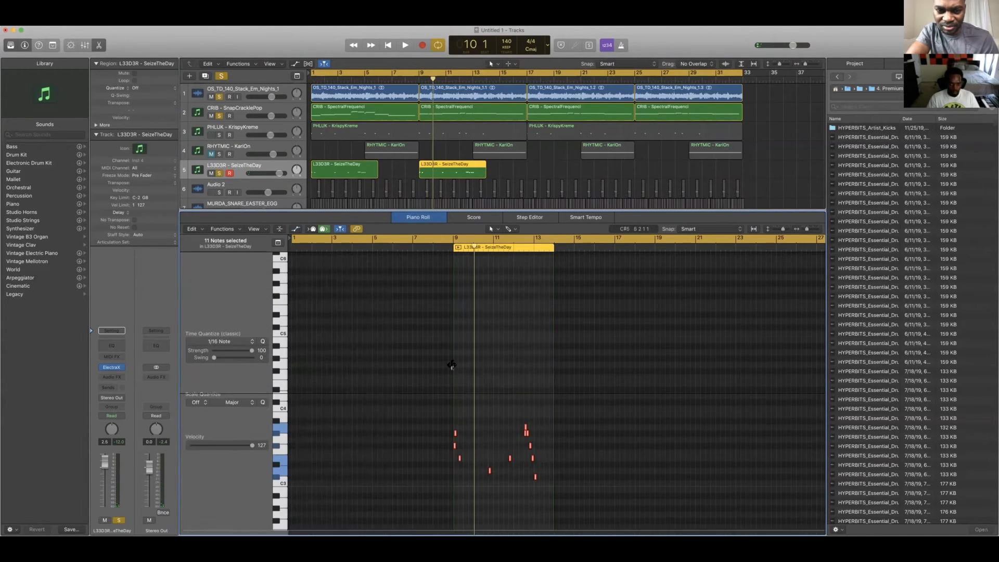
# Play the arrangement from the start and raise the SeizeTheDay track volume to about 3.8 dB.
pyautogui.press('Return')
pyautogui.press('space')
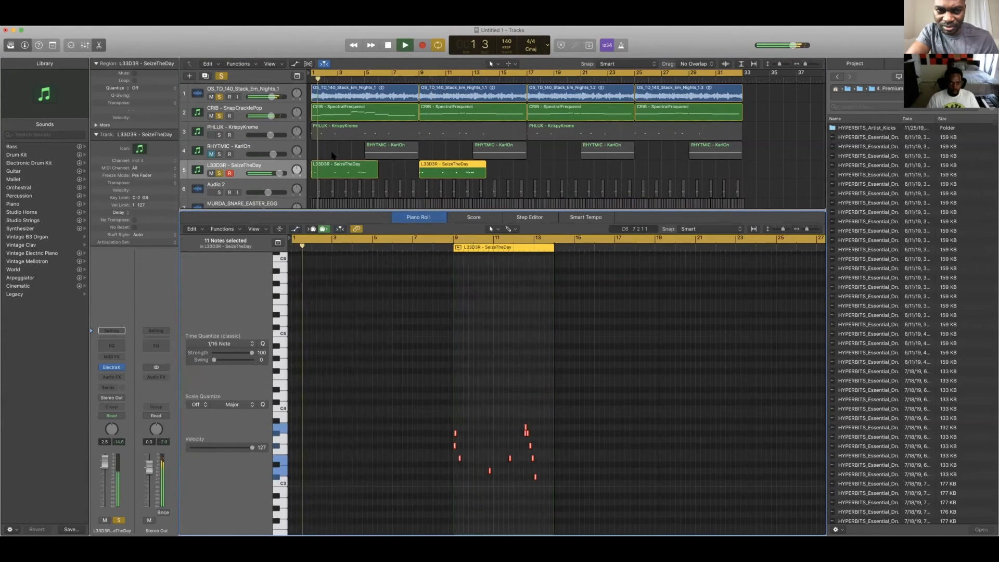
pyautogui.click(390, 169)
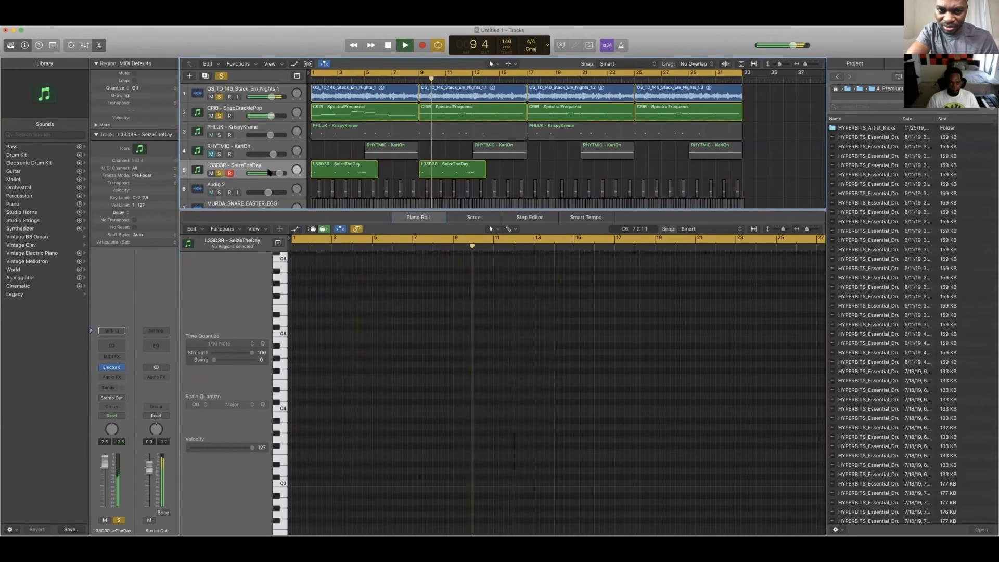
pyautogui.moveTo(279, 173); pyautogui.dragTo(282, 173)
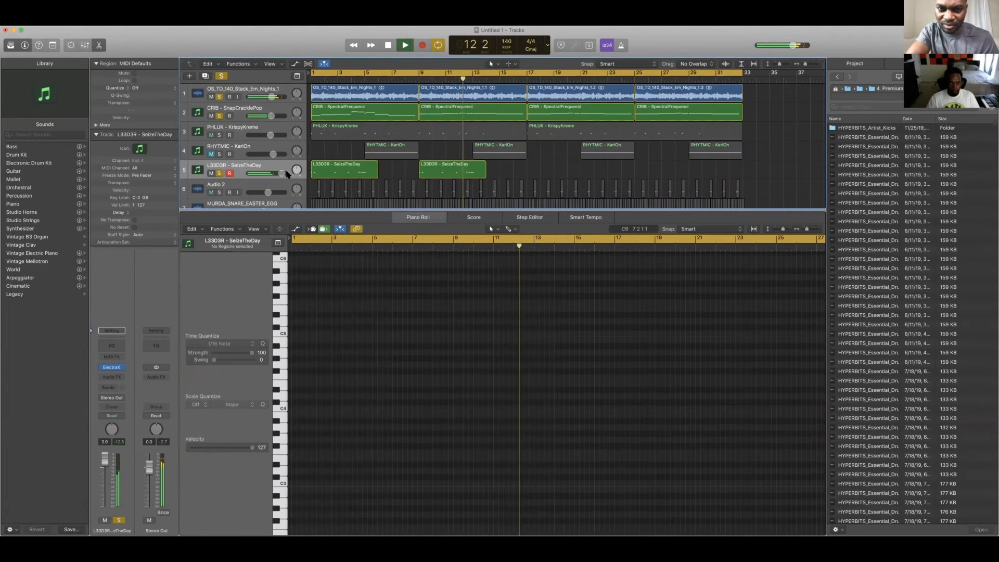
pyautogui.press('space')
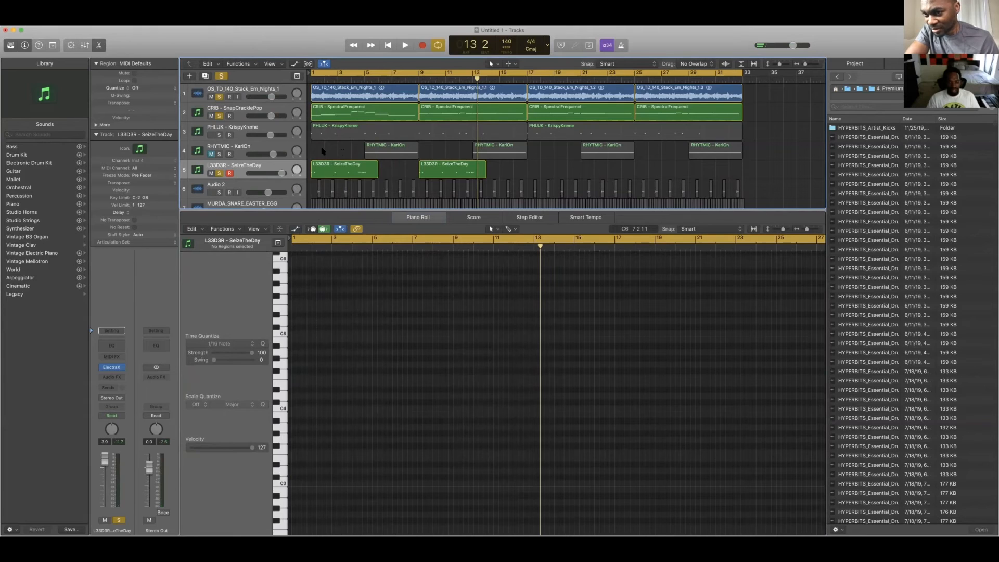
# Add the KrispyKreme track to the soloed tracks and play the combination from the start.
pyautogui.click(330, 173)
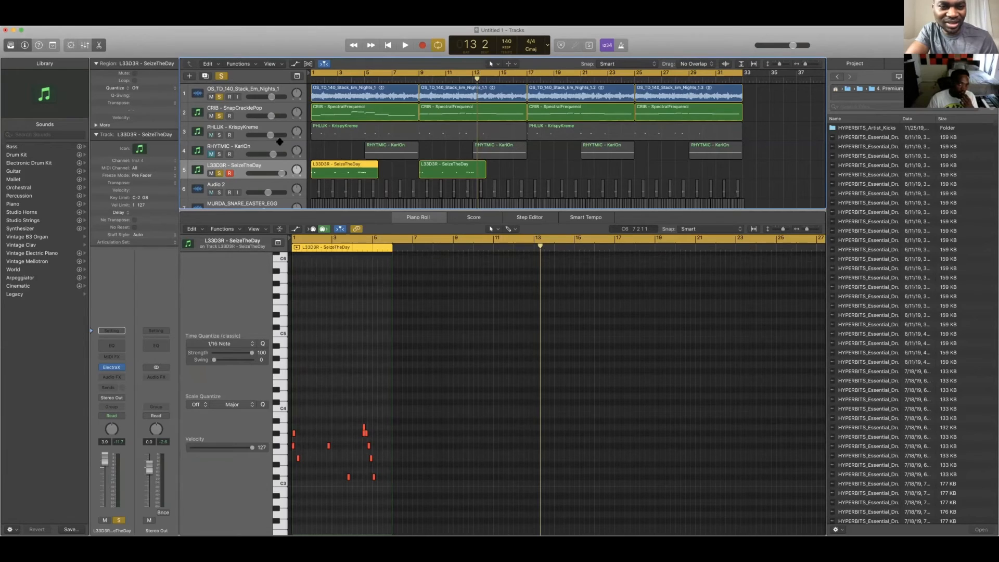
pyautogui.click(219, 135)
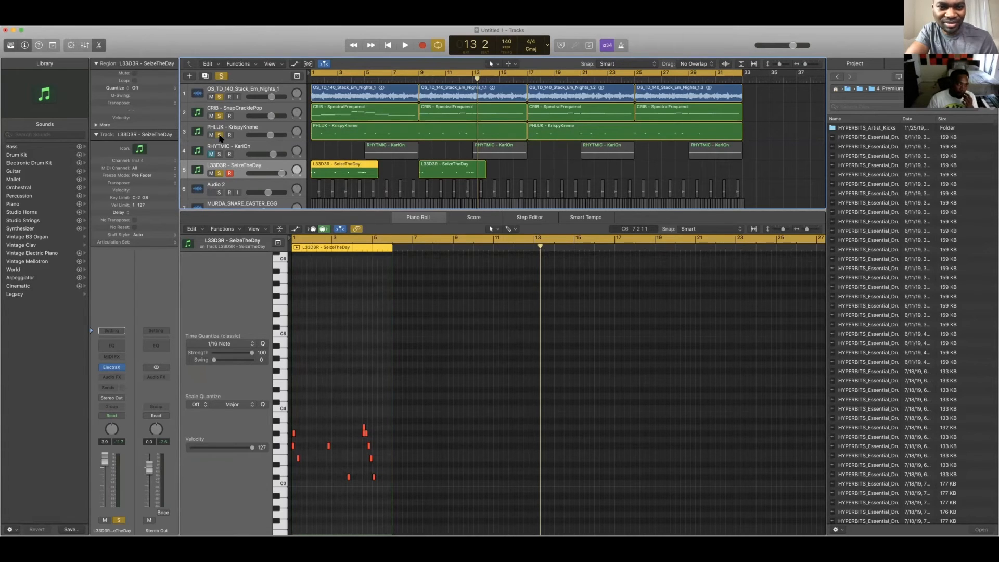
pyautogui.press('space')
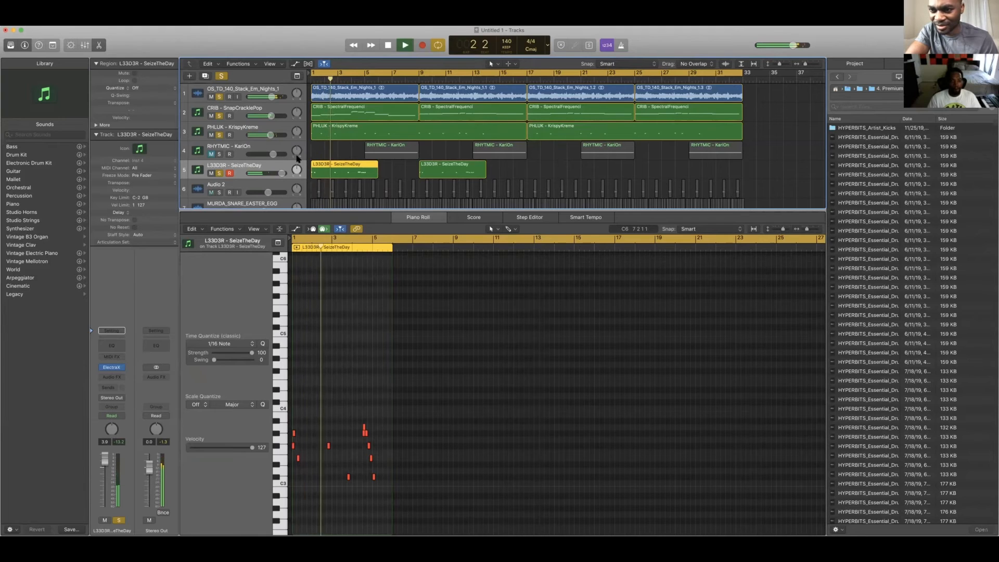
pyautogui.press('space')
# Try raising the twelve notes of the first KrispyKreme region by one octave and play the result.
pyautogui.click(258, 129)
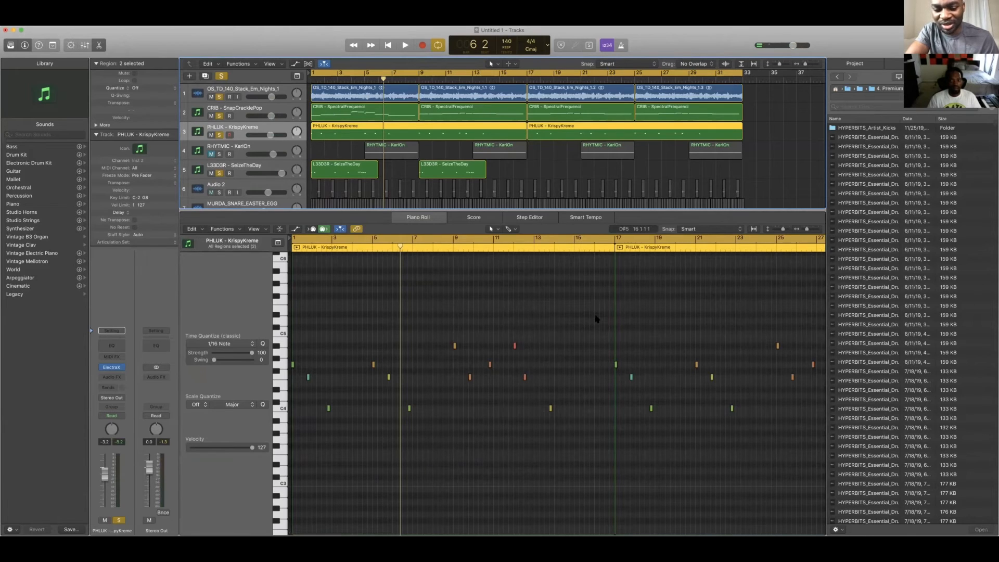
pyautogui.moveTo(591, 315); pyautogui.dragTo(288, 491)
pyautogui.scroll(2, 360, 409)
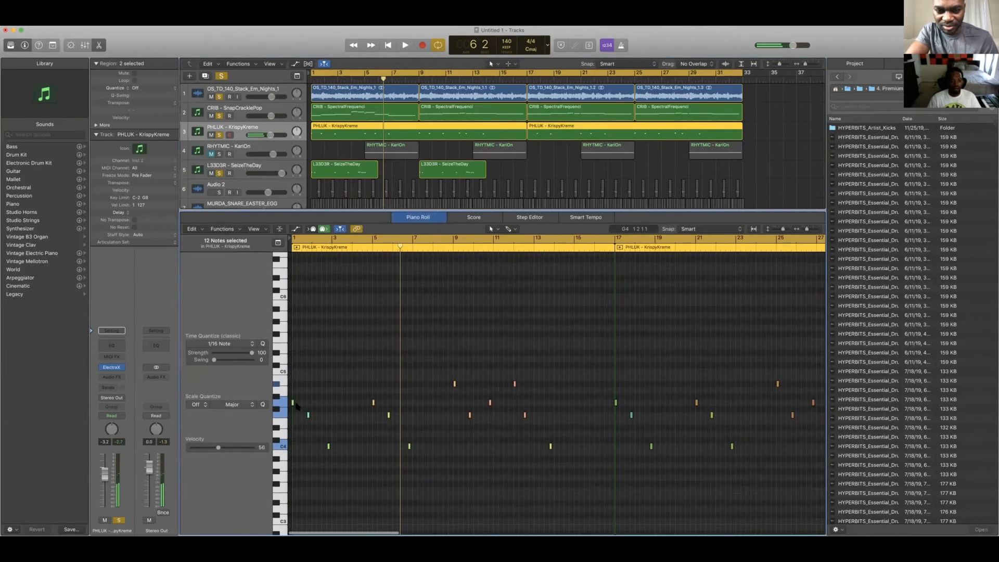
pyautogui.moveTo(293, 404); pyautogui.dragTo(291, 330)
pyautogui.press('space')
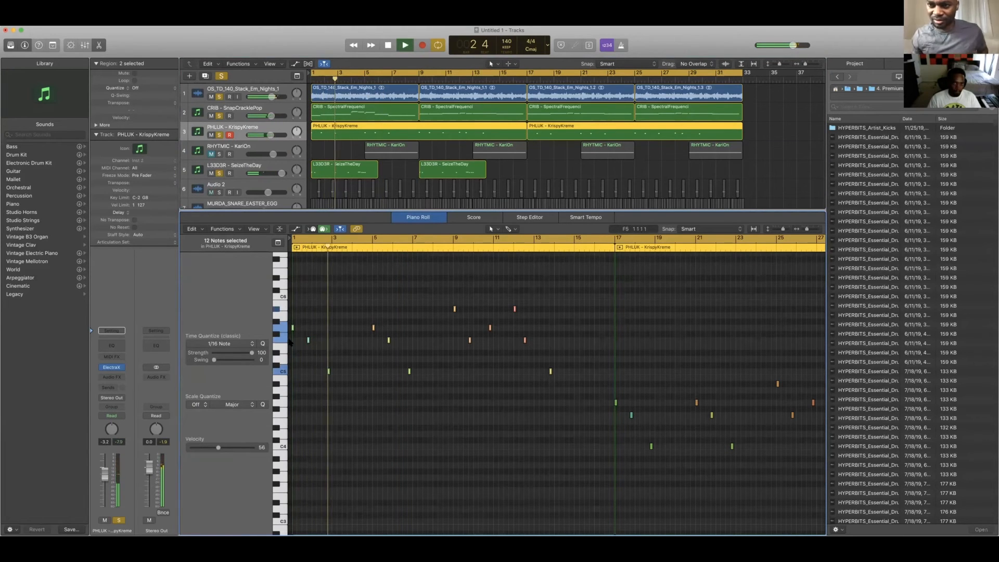
pyautogui.press('space')
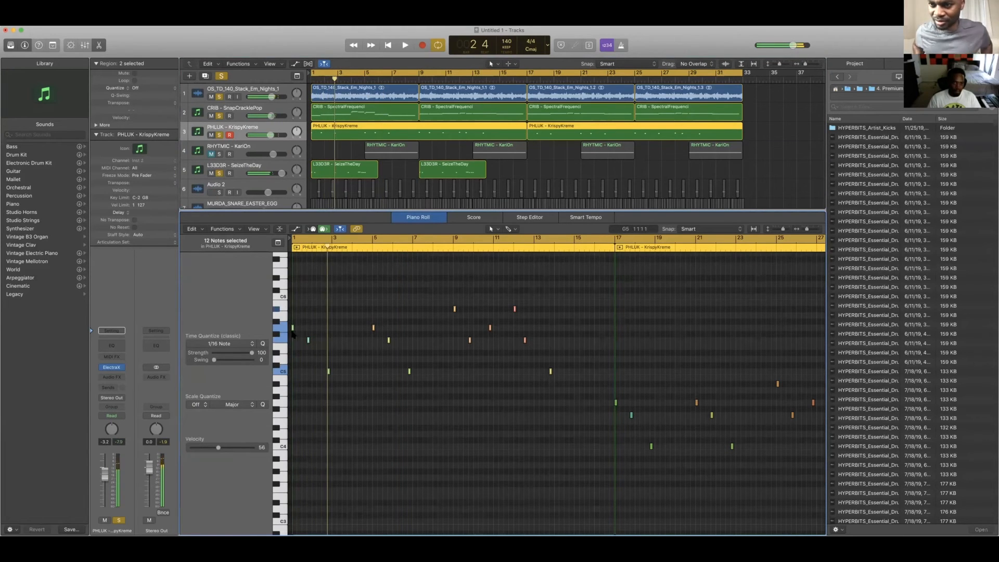
# Compare the notes of the first SpectralFrequenci region with those of the first KrispyKreme region.
pyautogui.click(343, 118)
pyautogui.scroll(-1, 331, 120)
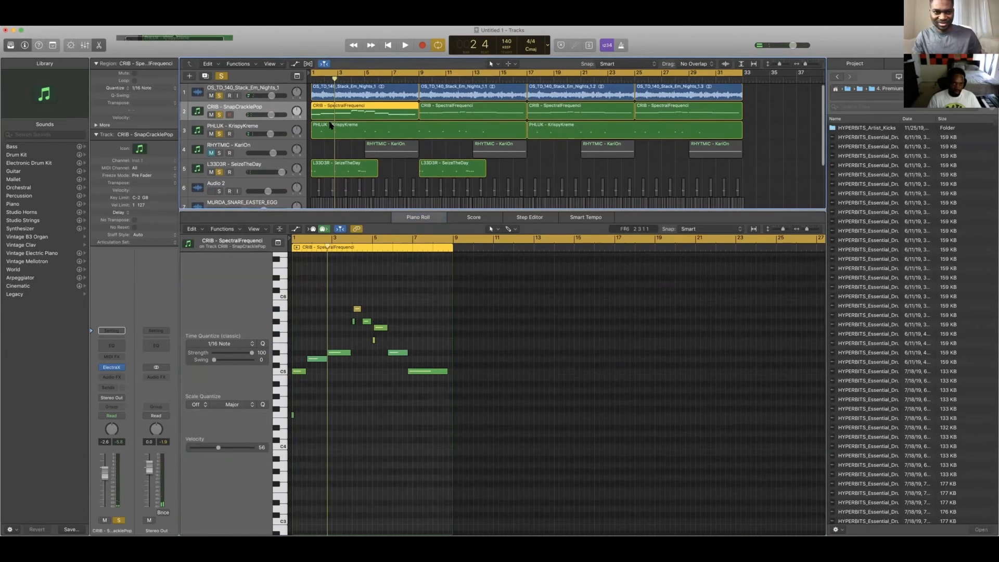
pyautogui.click(331, 129)
pyautogui.scroll(-1, 332, 116)
pyautogui.click(332, 115)
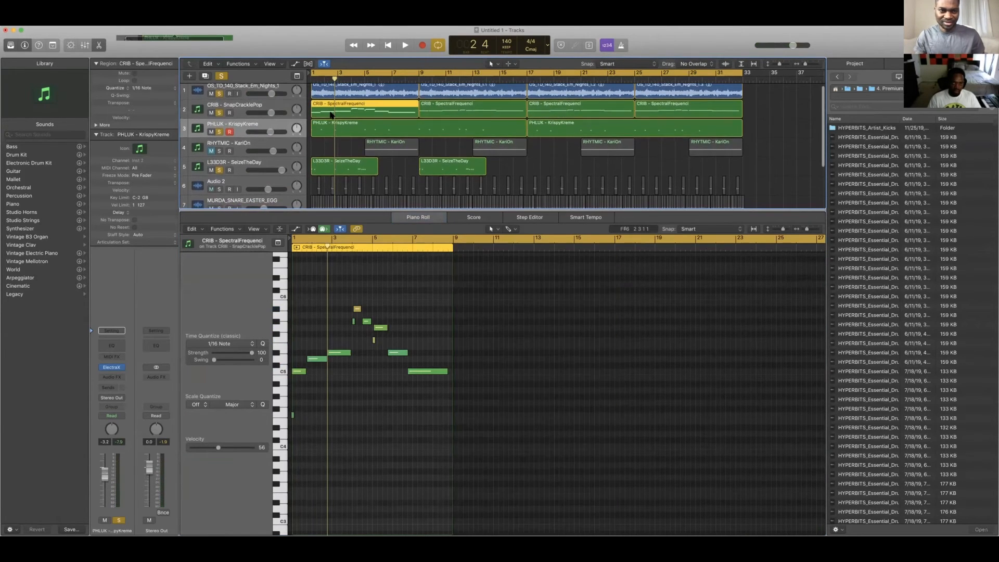
# Lower the twelve notes of the first KrispyKreme region back down by one octave.
pyautogui.click(333, 128)
pyautogui.scroll(-1, 295, 342)
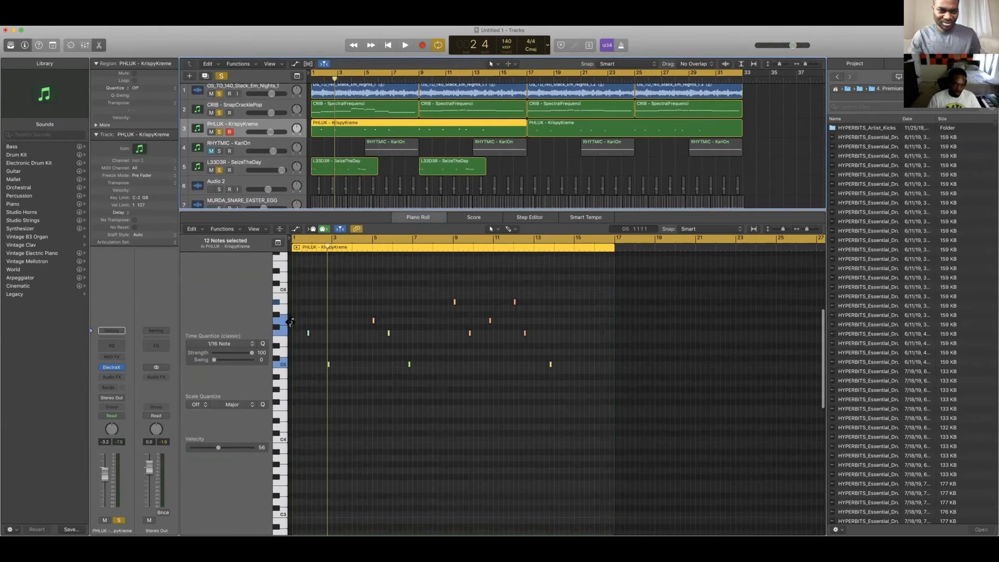
pyautogui.moveTo(293, 321); pyautogui.dragTo(292, 390)
# Play from the start and set the KrispyKreme track volume to -4.7 dB.
pyautogui.press('space')
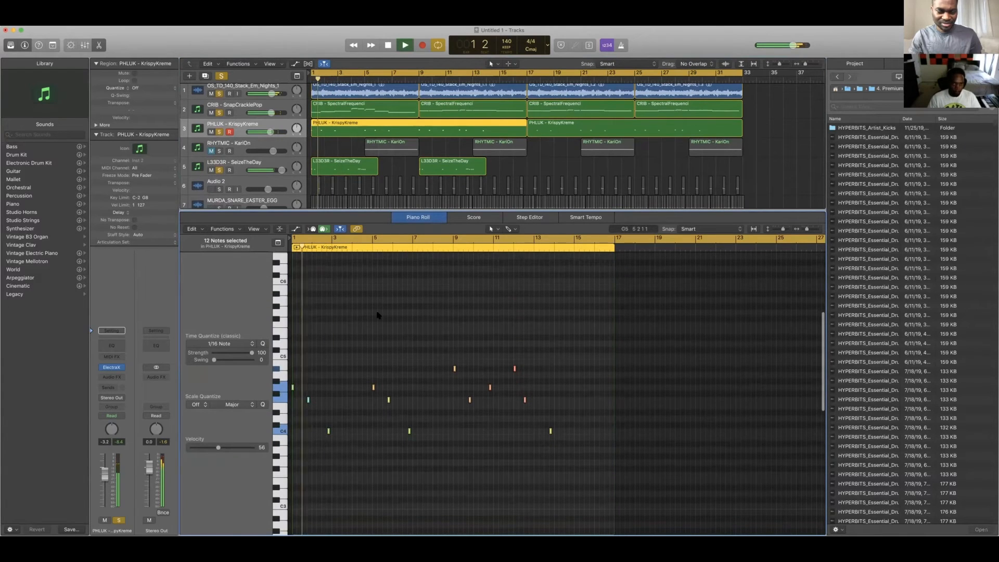
pyautogui.moveTo(270, 131); pyautogui.dragTo(265, 131)
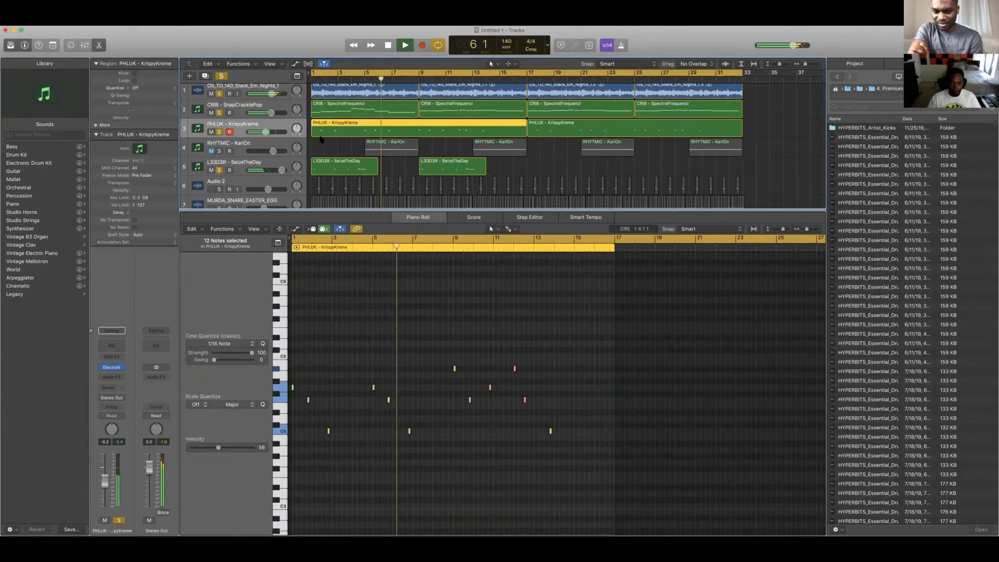
pyautogui.moveTo(265, 132); pyautogui.dragTo(268, 132)
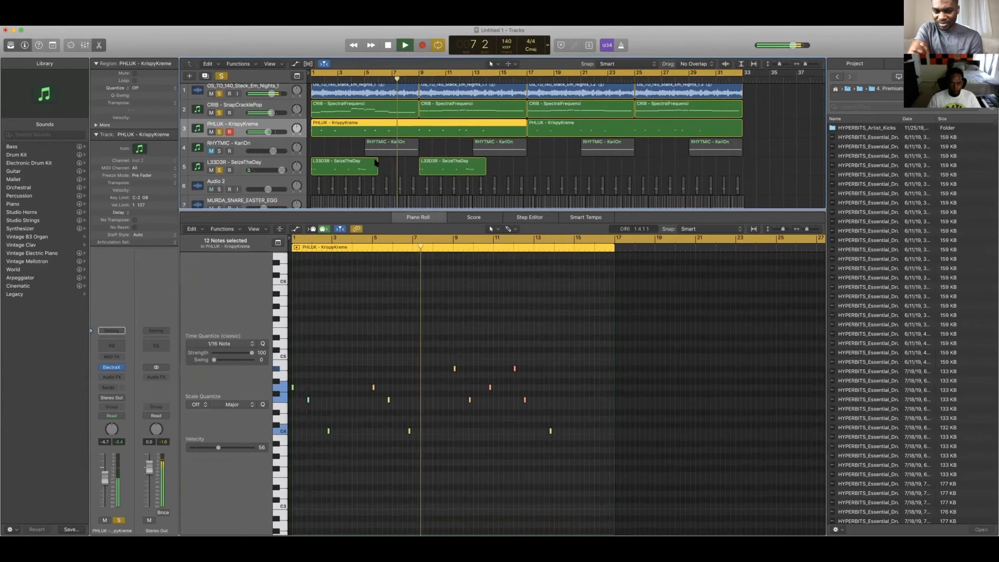
# Enlarge the arrangement area to show all tracks, solo the Audio 2, MURDA_SNARE_EASTER_EGG and HYPERBITS kick tracks, and play the beat.
pyautogui.click(409, 174)
pyautogui.press('space')
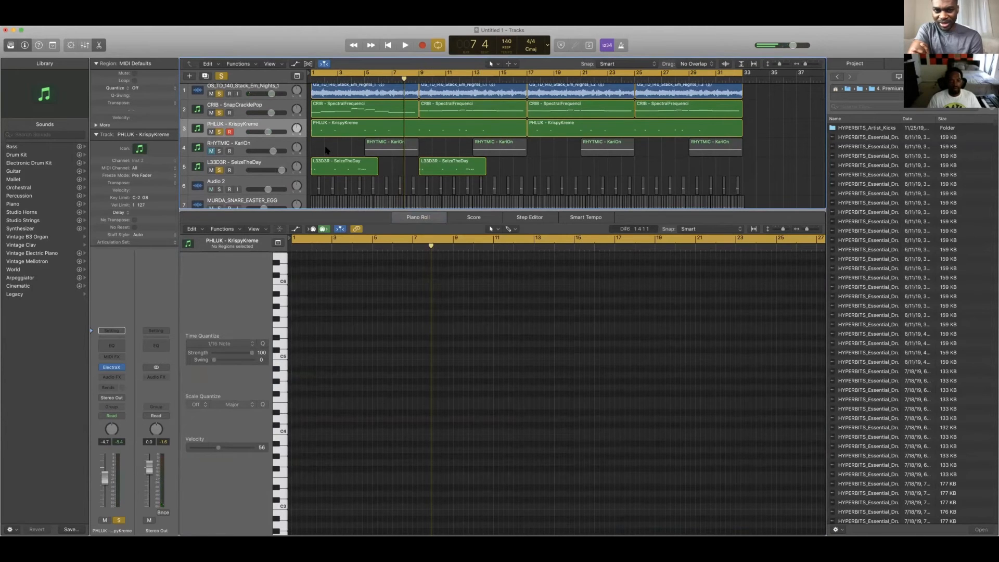
pyautogui.click(333, 133)
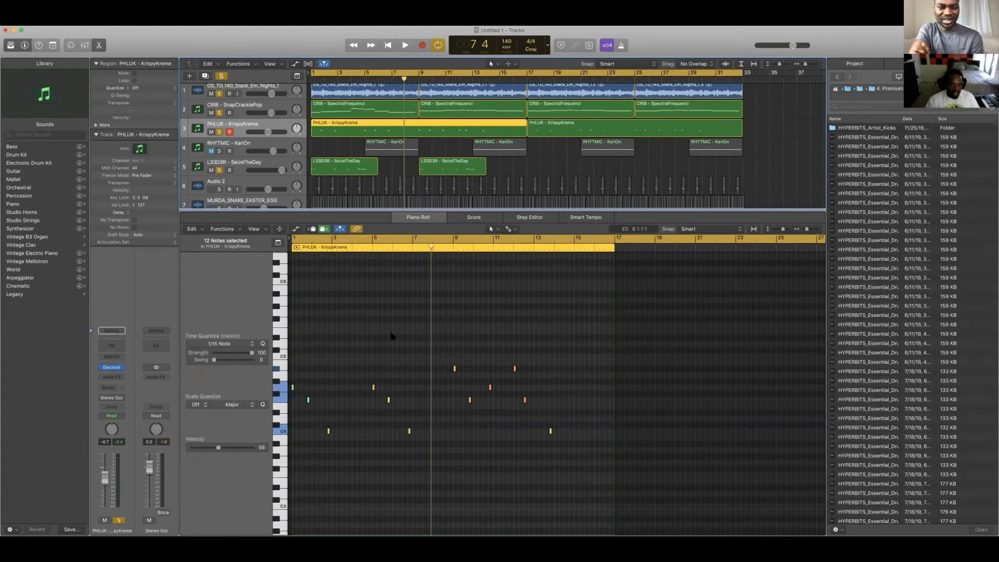
pyautogui.moveTo(392, 210); pyautogui.dragTo(394, 441)
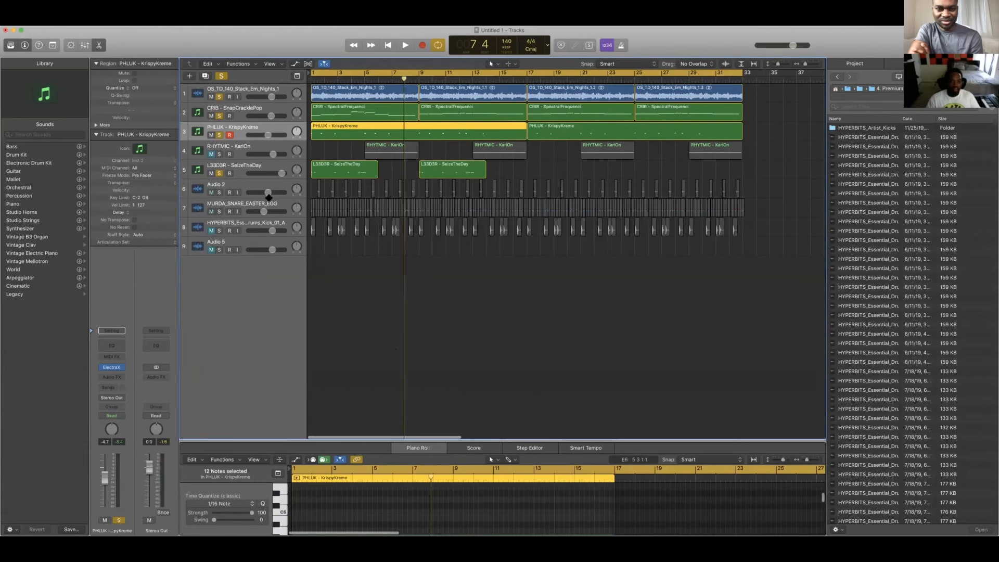
pyautogui.click(218, 221)
pyautogui.click(219, 211)
pyautogui.press('space')
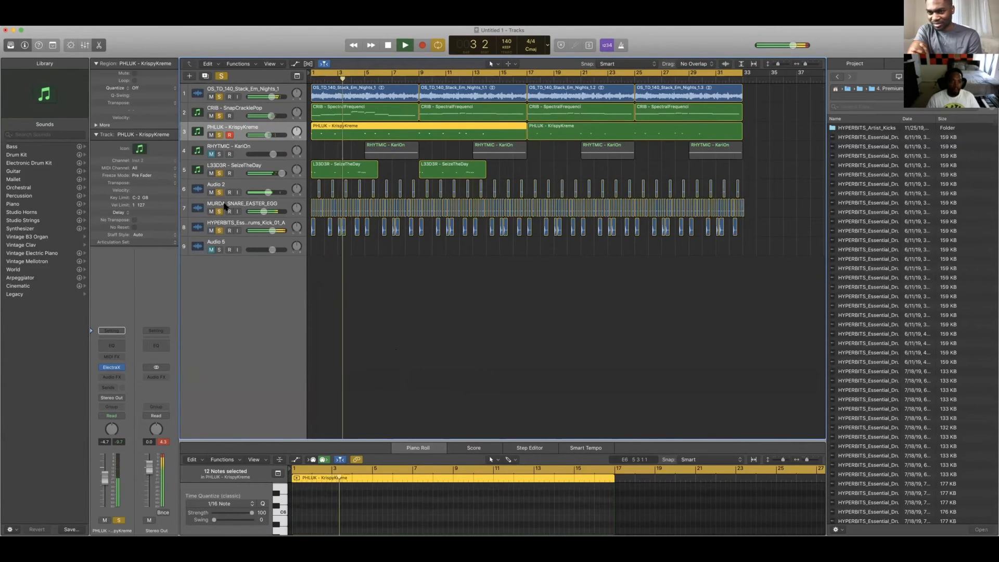
pyautogui.press('space')
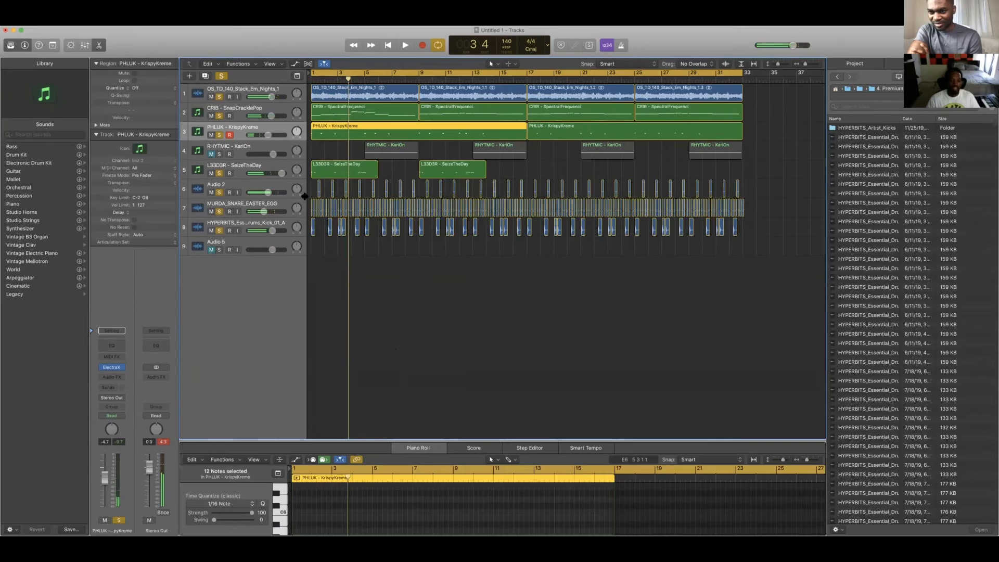
# Play the beat with the MURDA_SNARE_EASTER_EGG track, then unsolo that track and play the beat without it.
pyautogui.click(260, 206)
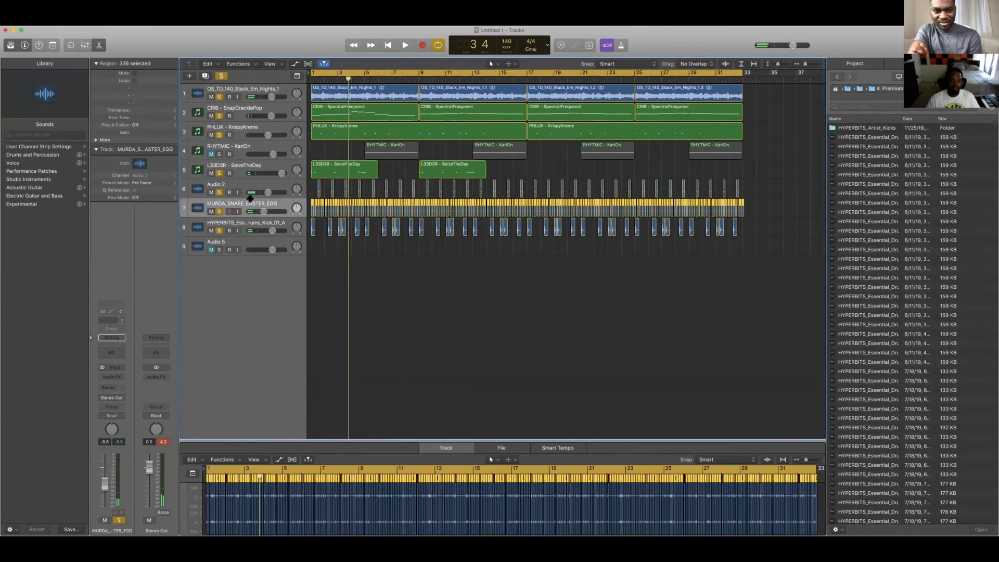
pyautogui.press('space')
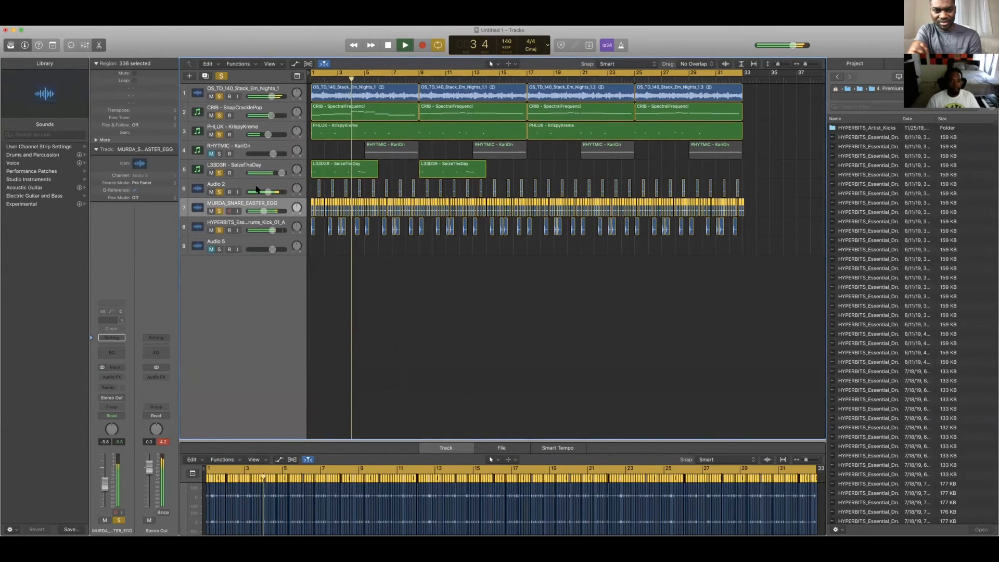
pyautogui.hscroll(1, 233, 194)
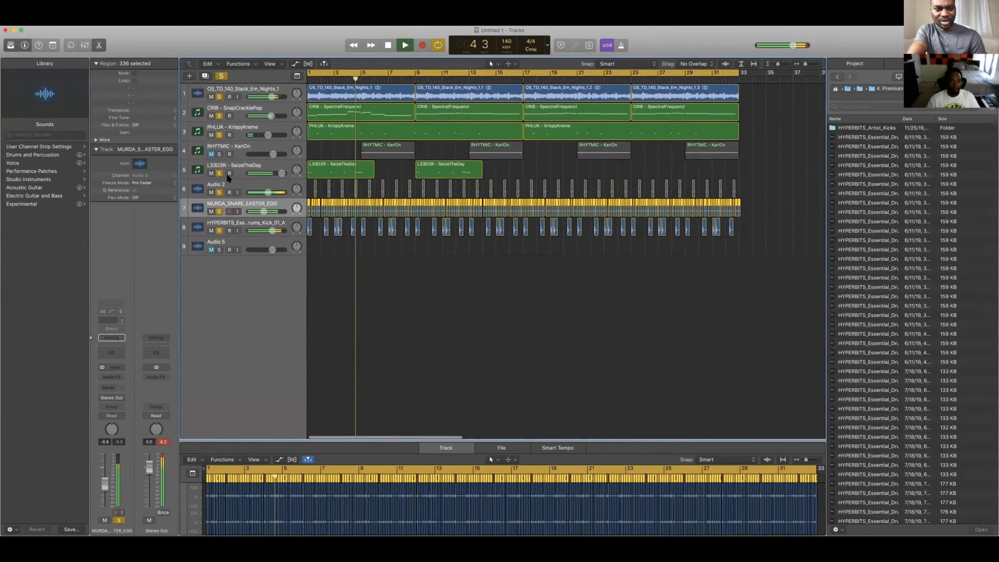
pyautogui.press('space')
pyautogui.click(219, 212)
pyautogui.press('space')
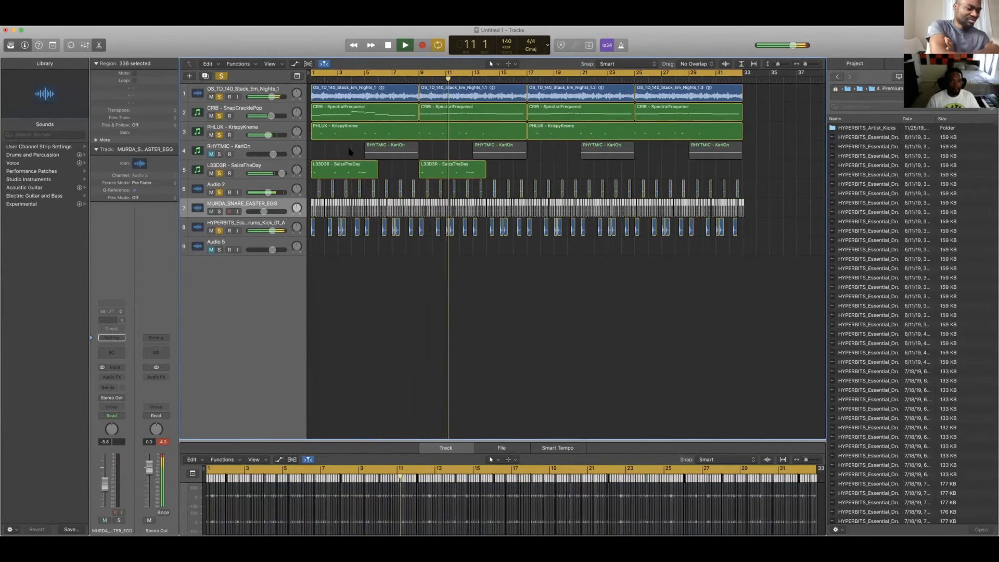
pyautogui.press('space')
# Examine the notes of the first KrispyKreme region in an enlarged piano roll, then deselect the region.
pyautogui.click(441, 133)
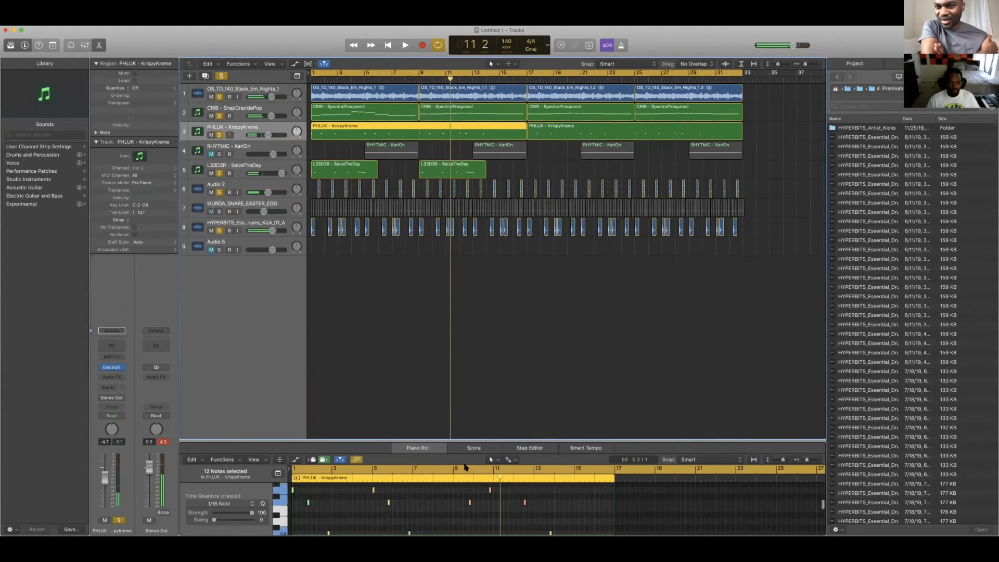
pyautogui.moveTo(459, 439); pyautogui.dragTo(453, 308)
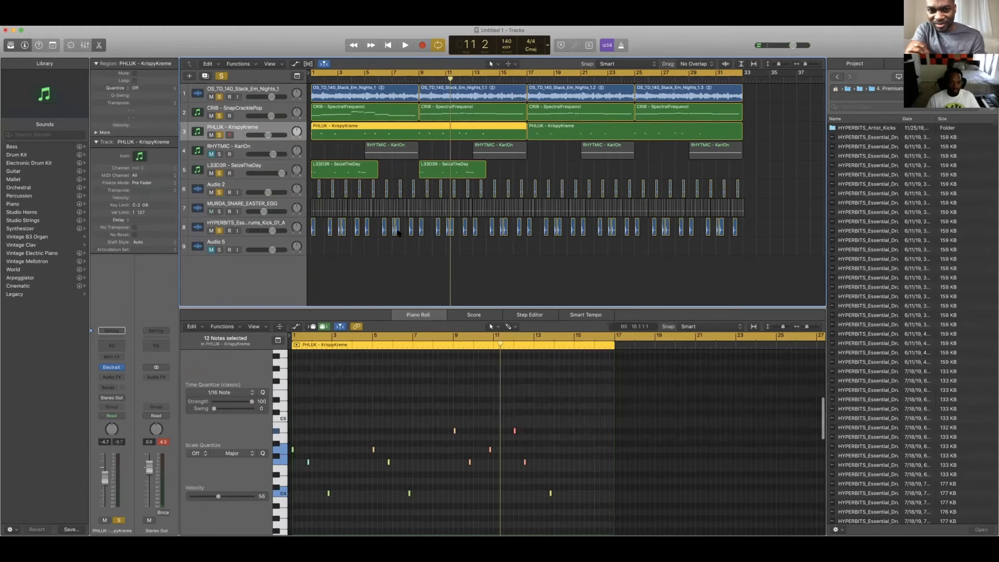
pyautogui.click(408, 256)
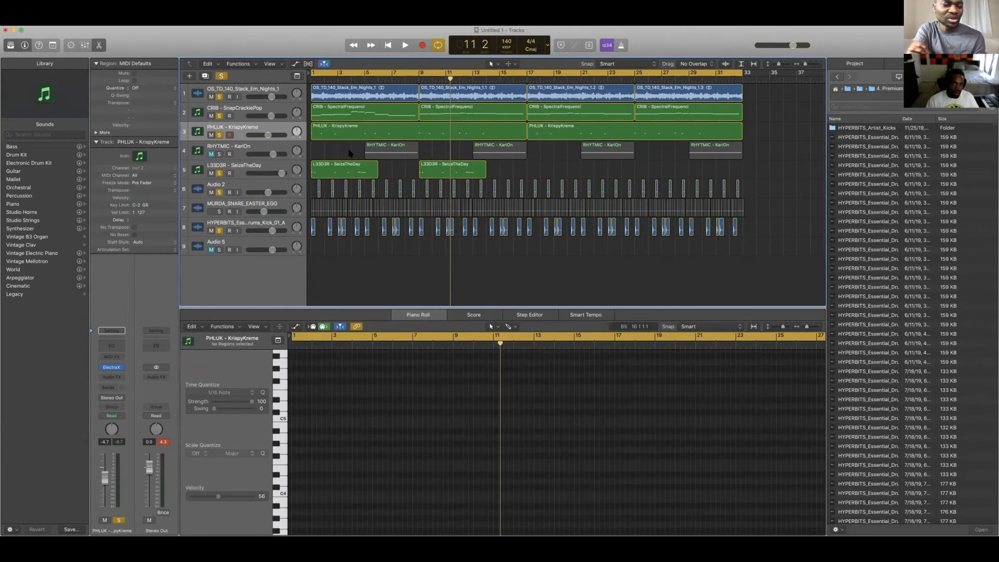
# Save the project as "Beat #1" in the Logic folder.
pyautogui.hscroll(2, 348, 152)
pyautogui.click(62, 22)
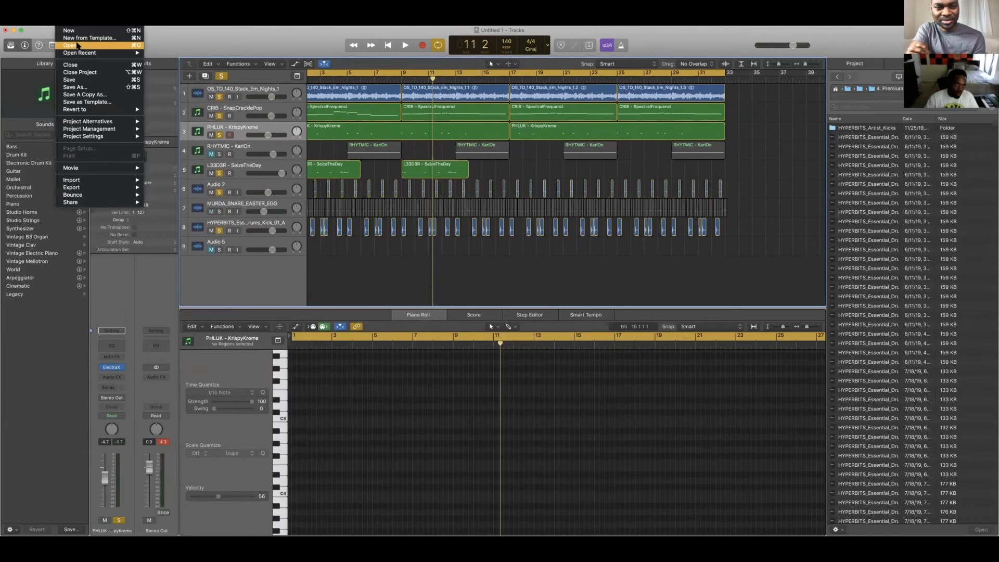
pyautogui.moveTo(87, 54)
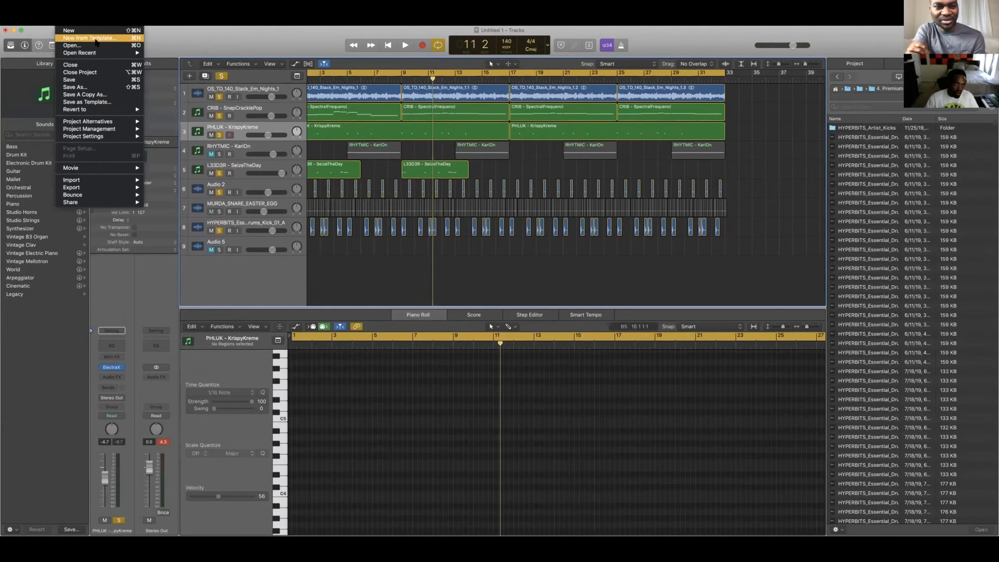
pyautogui.click(88, 82)
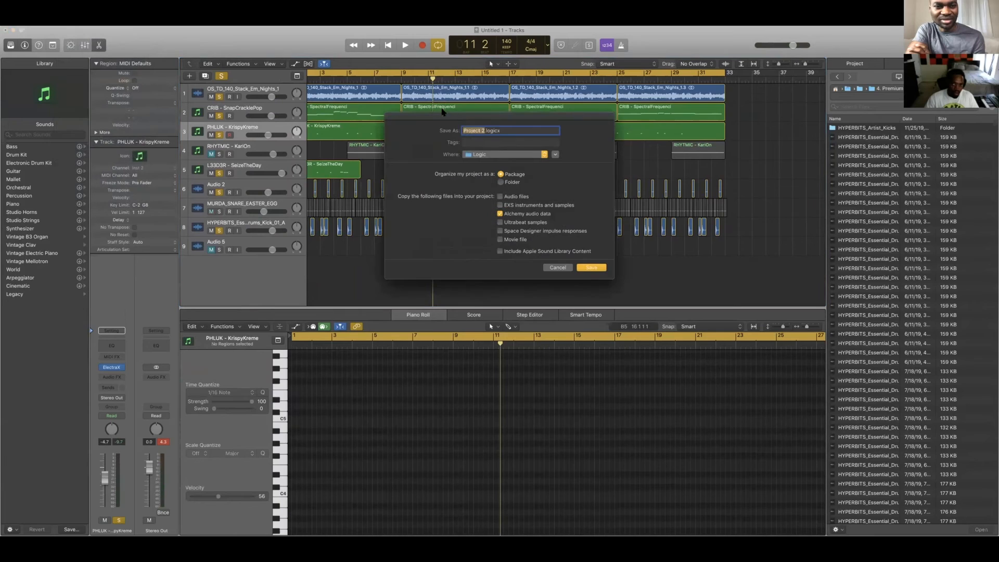
pyautogui.moveTo(512, 135); pyautogui.dragTo(454, 129)
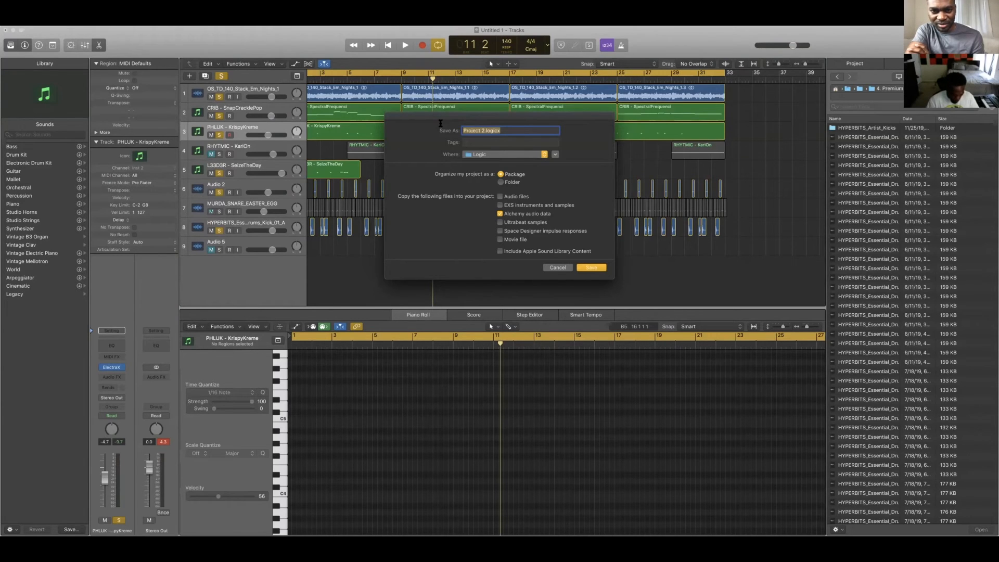
pyautogui.write('Beat')
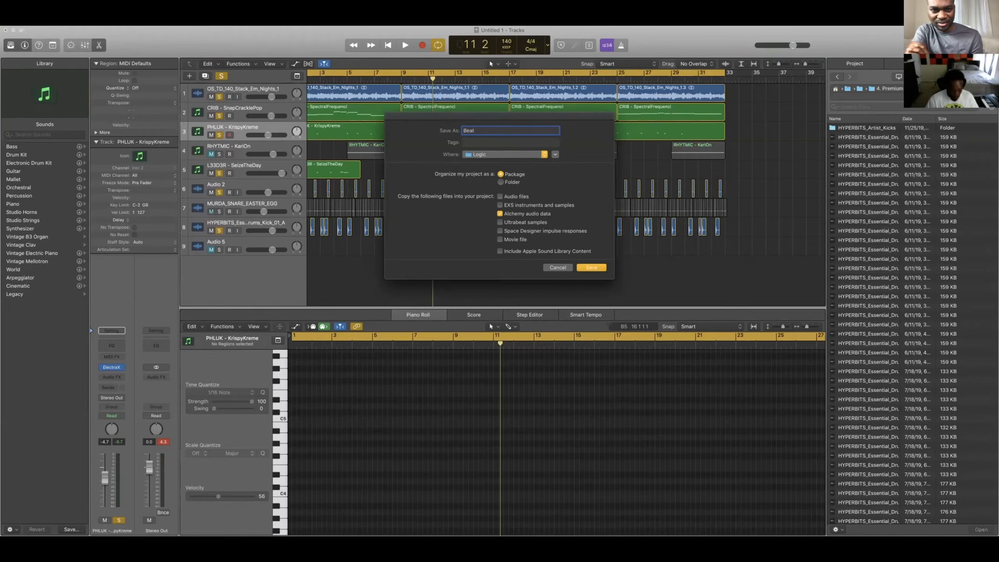
pyautogui.write(' #1')
pyautogui.click(589, 267)
# Start a new project without closing Beat #1 and create an audio track in it.
pyautogui.click(62, 21)
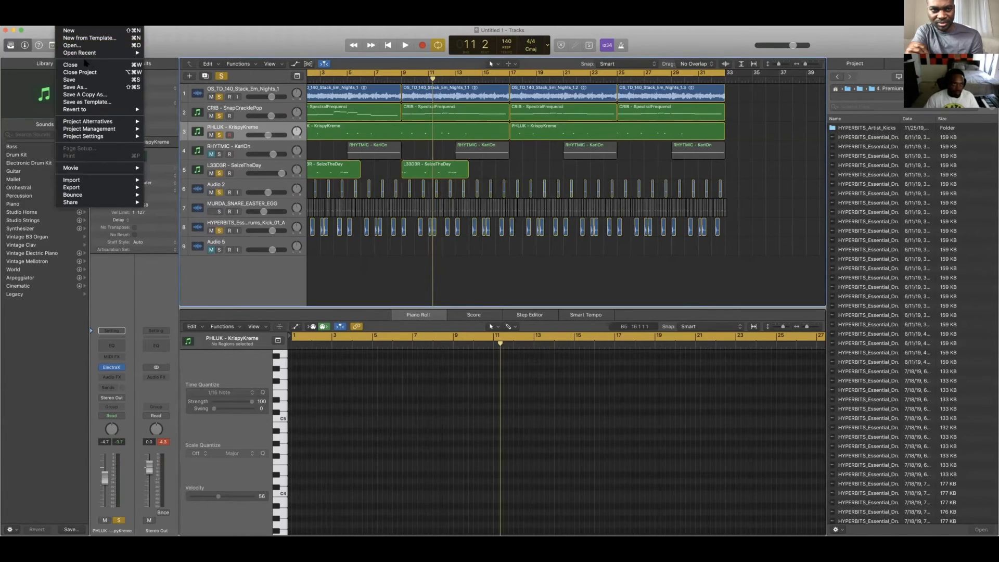
pyautogui.moveTo(96, 54)
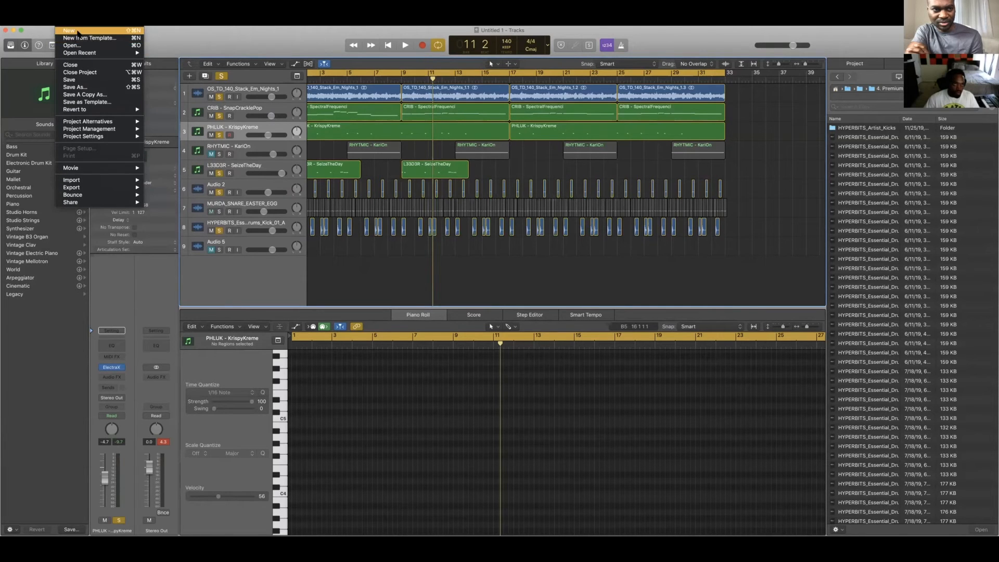
pyautogui.click(77, 31)
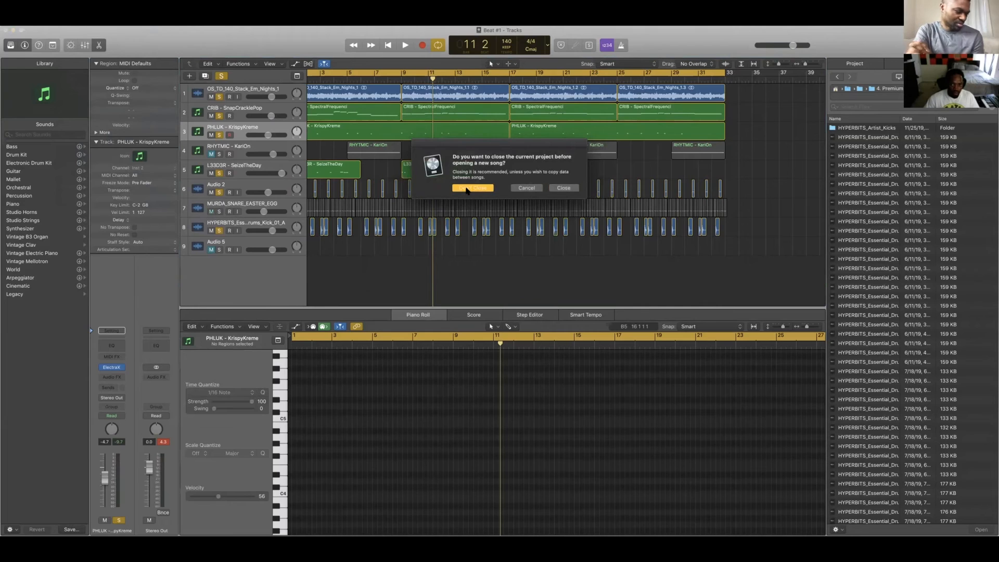
pyautogui.click(467, 189)
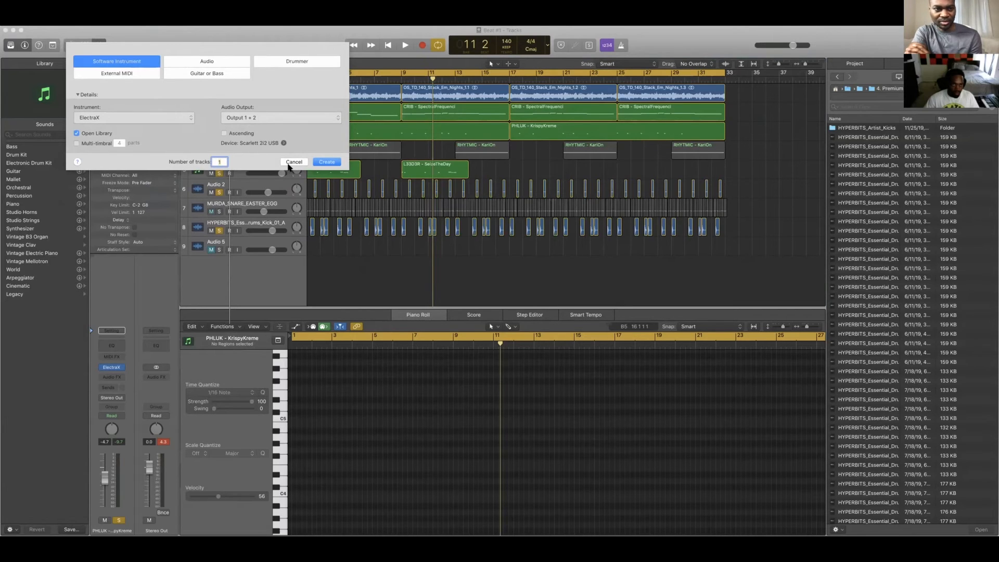
pyautogui.click(213, 66)
pyautogui.click(332, 185)
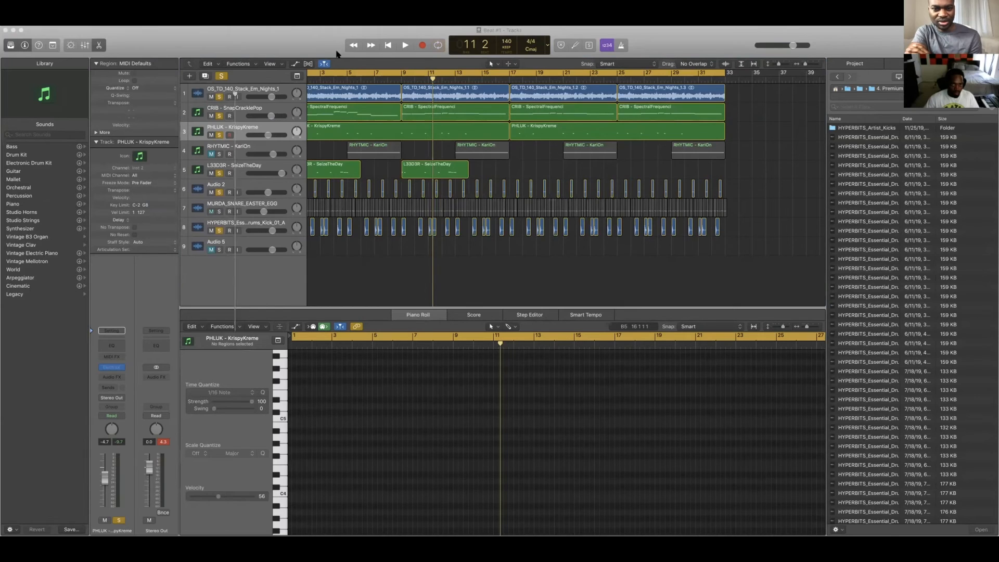
# Return to the Beat #1 project, make its window smaller and hide the file browser.
pyautogui.hscroll(-2, 755, 213)
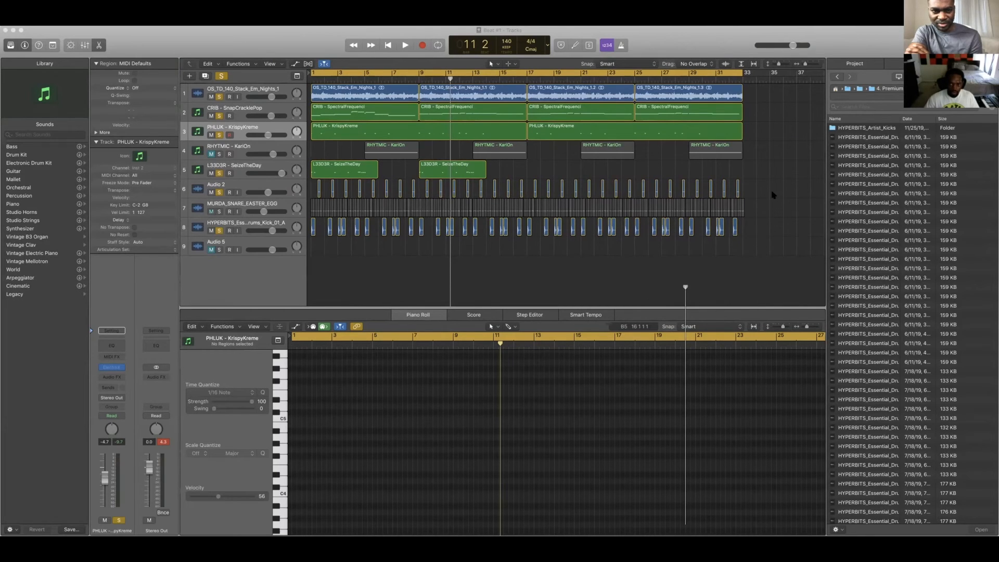
pyautogui.click(617, 196)
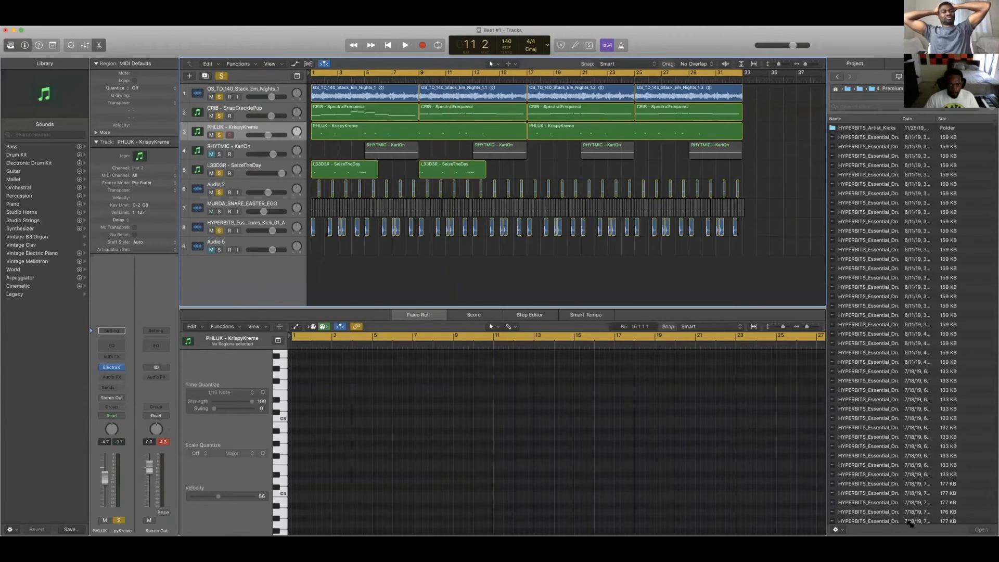
pyautogui.moveTo(910, 523); pyautogui.dragTo(576, 484)
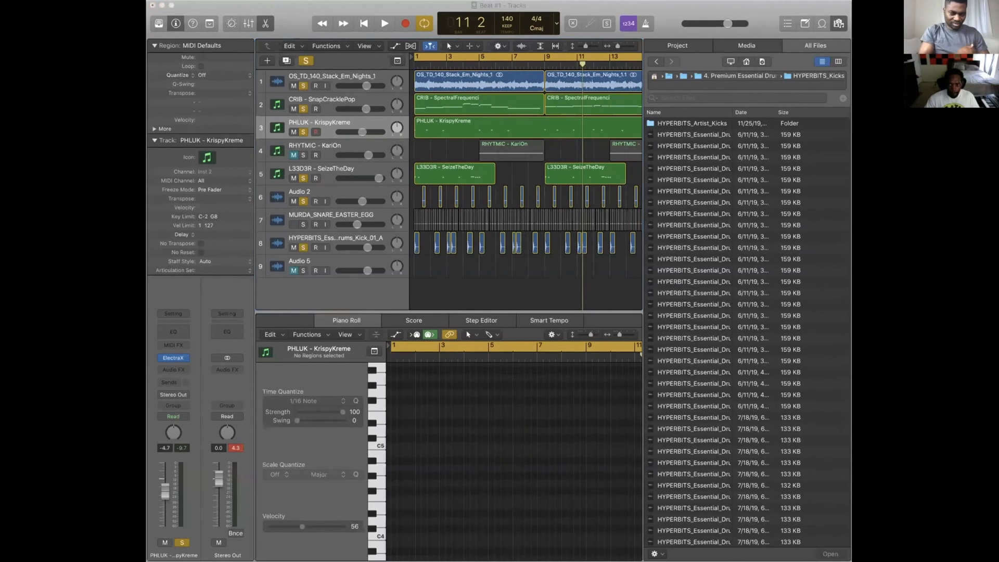
pyautogui.click(838, 24)
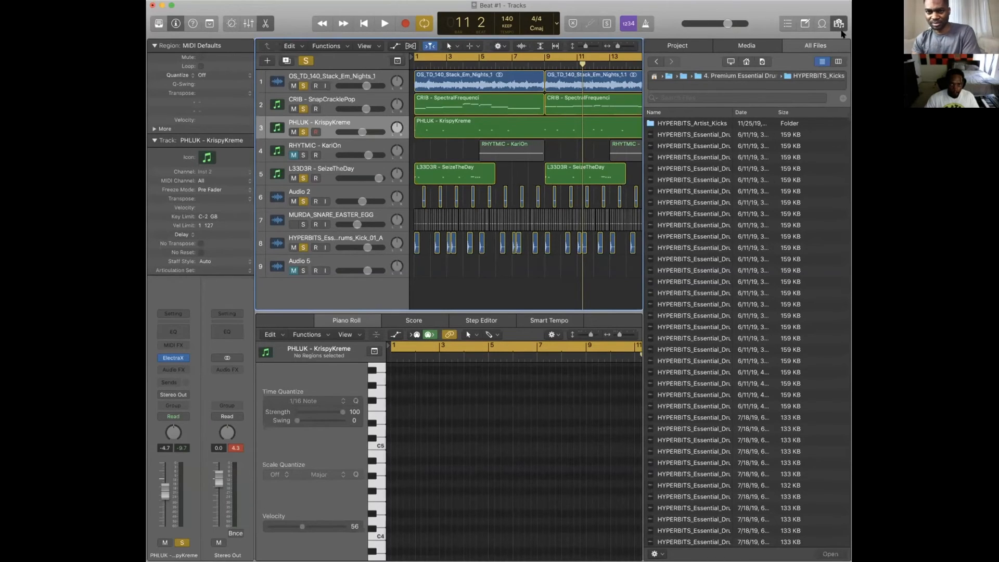
pyautogui.click(838, 25)
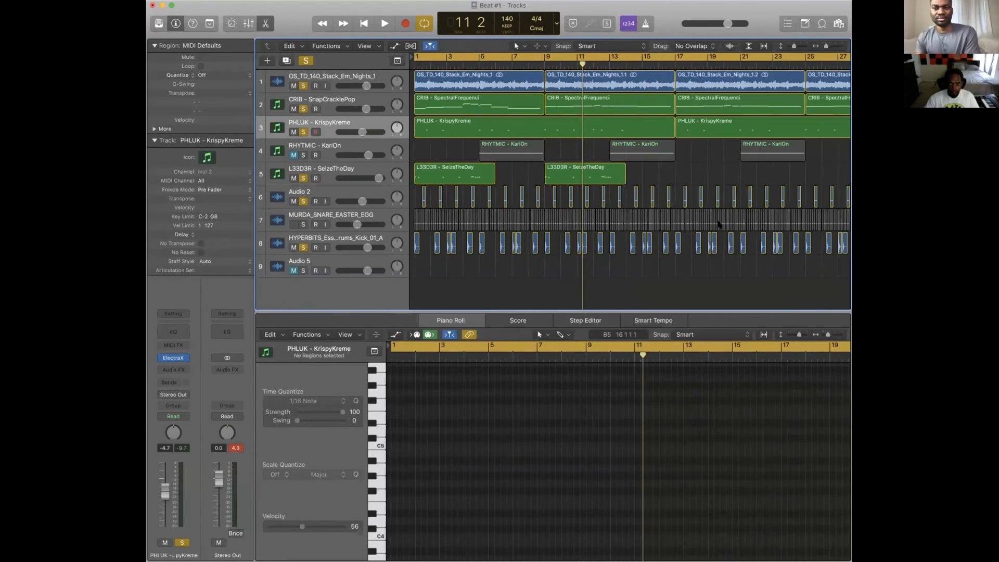
pyautogui.hscroll(-1, 799, 198)
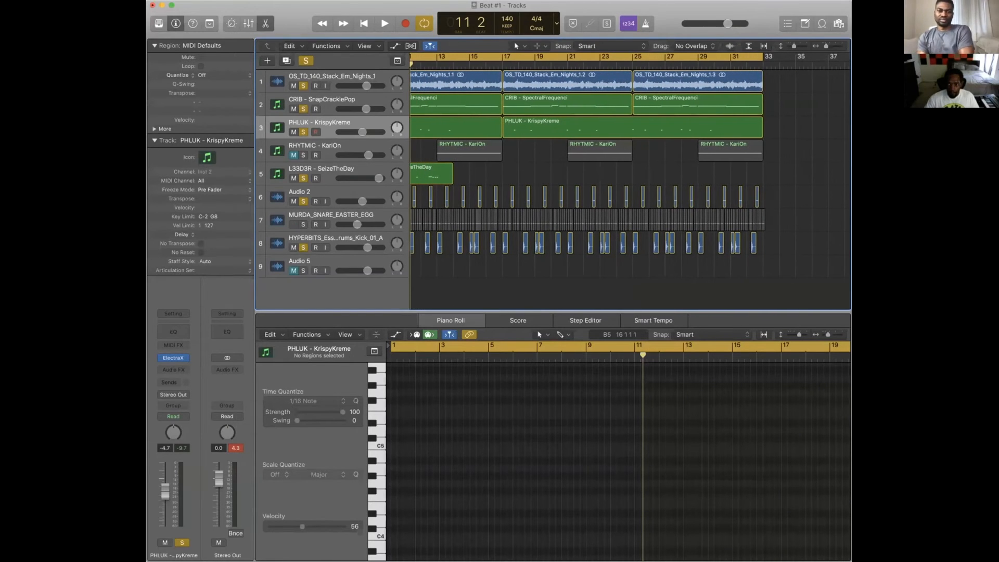
pyautogui.moveTo(793, 193); pyautogui.dragTo(307, 241)
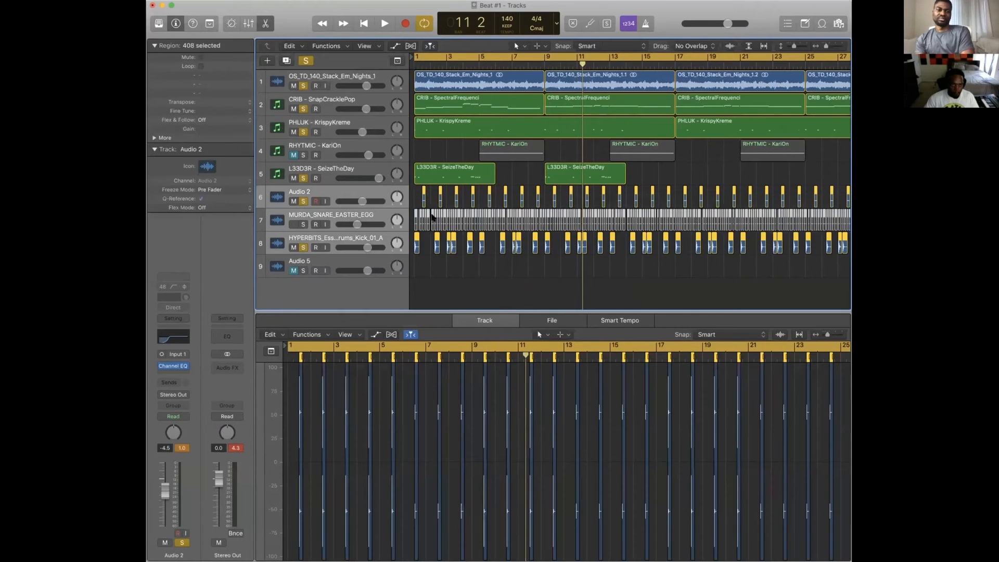
pyautogui.rightClick(444, 215)
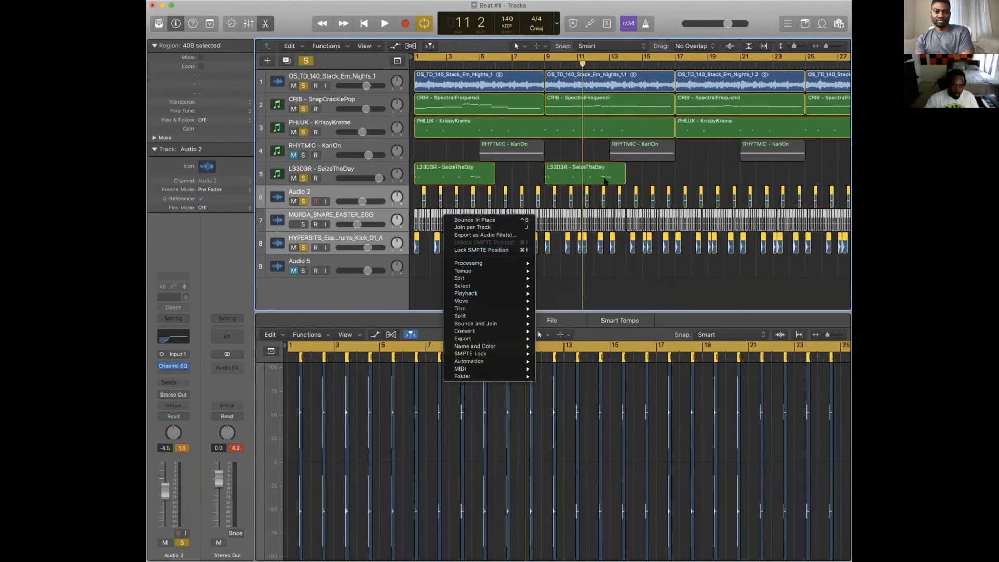
pyautogui.click(563, 212)
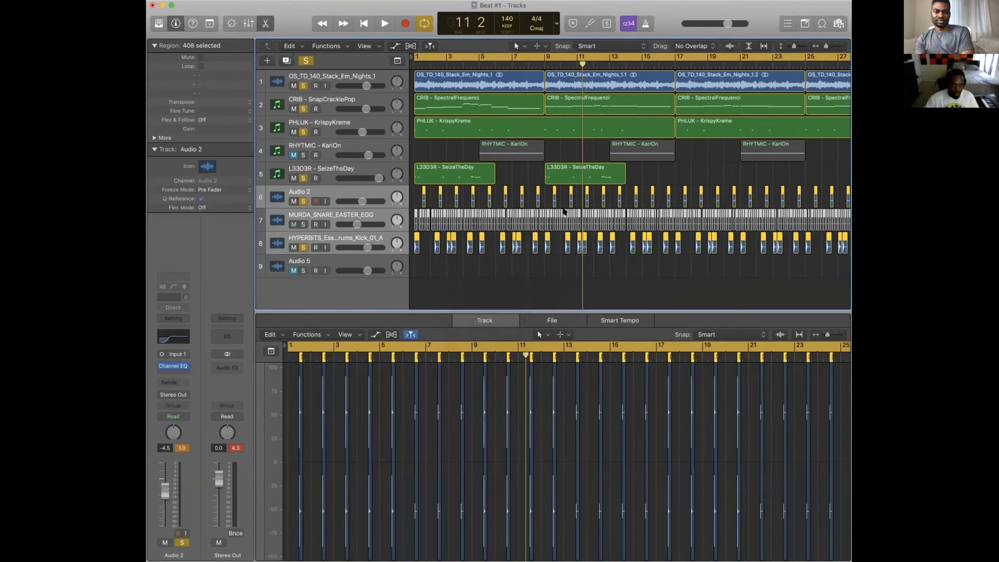
pyautogui.click(446, 195)
pyautogui.click(456, 195)
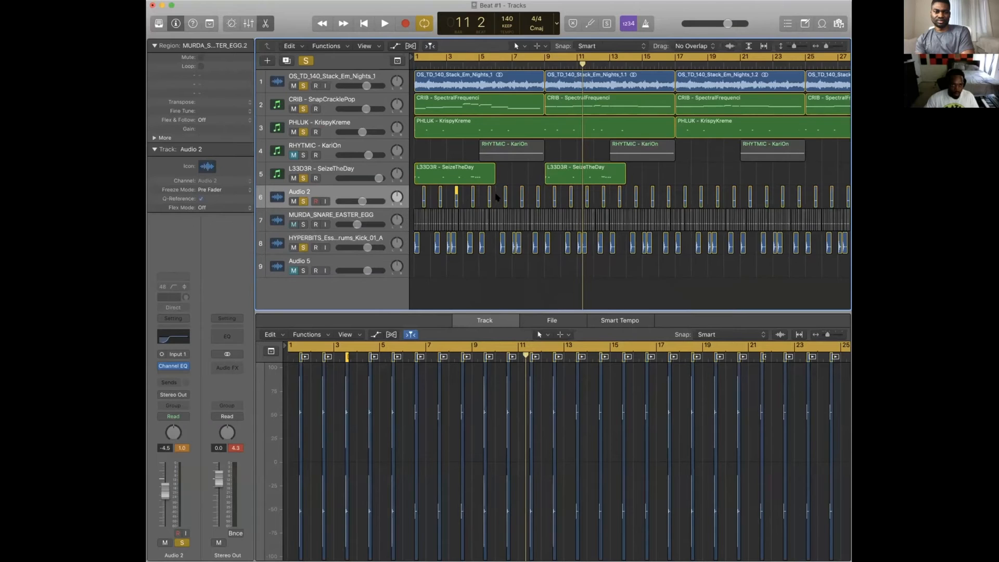
# Select all drum regions on the Audio 2, snare and kick tracks and browse their region commands, then deselect them.
pyautogui.press('super+Left')
pyautogui.press('super+Left')
pyautogui.moveTo(567, 187); pyautogui.dragTo(411, 253)
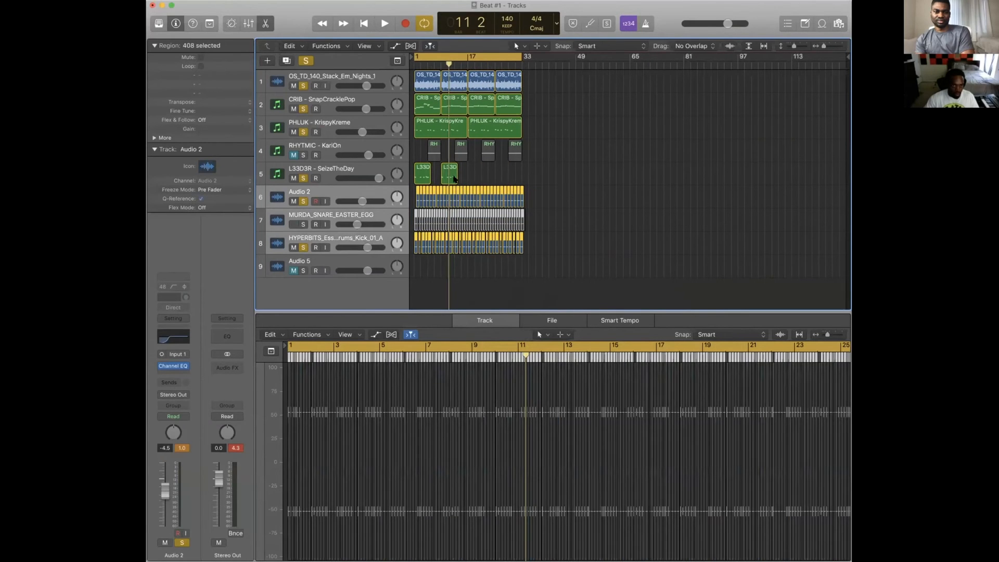
pyautogui.moveTo(450, 196); pyautogui.dragTo(483, 228)
pyautogui.moveTo(539, 199); pyautogui.dragTo(405, 251)
pyautogui.rightClick(431, 234)
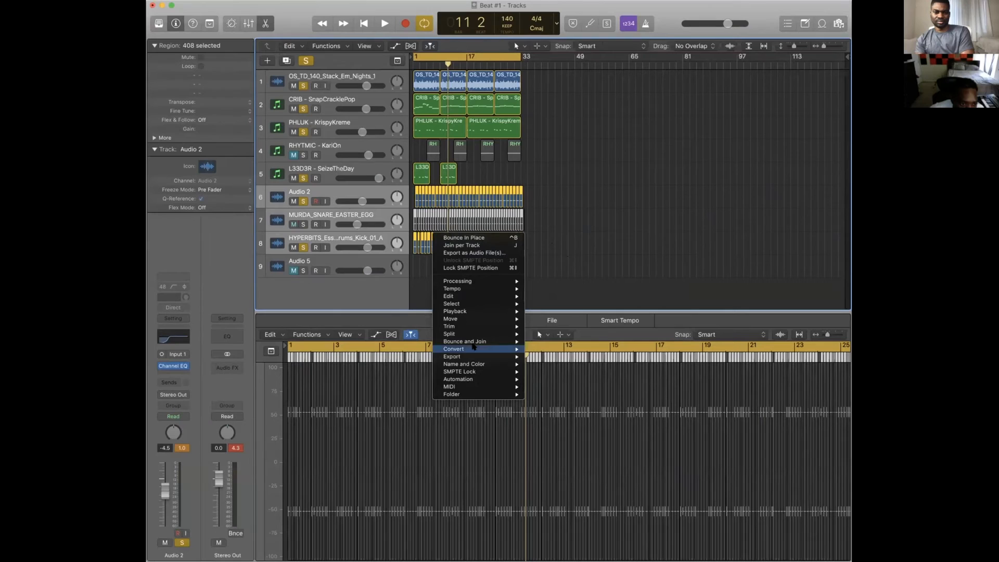
pyautogui.moveTo(476, 356)
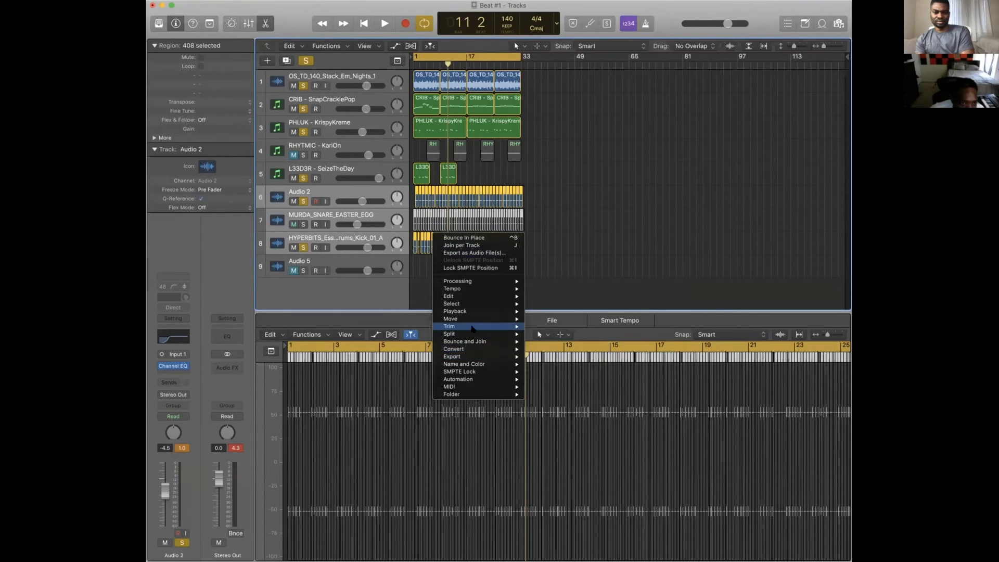
pyautogui.click(451, 195)
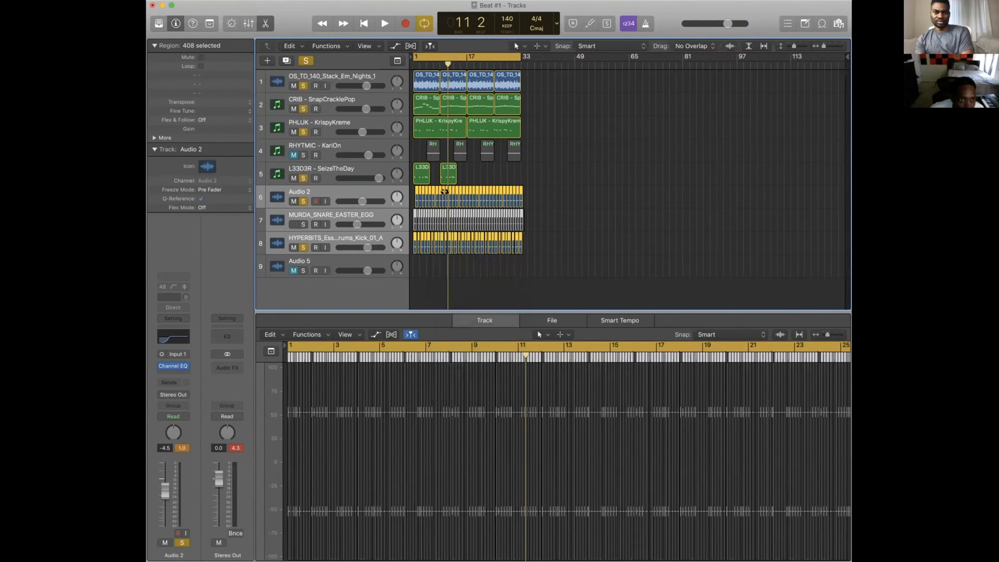
pyautogui.click(431, 193)
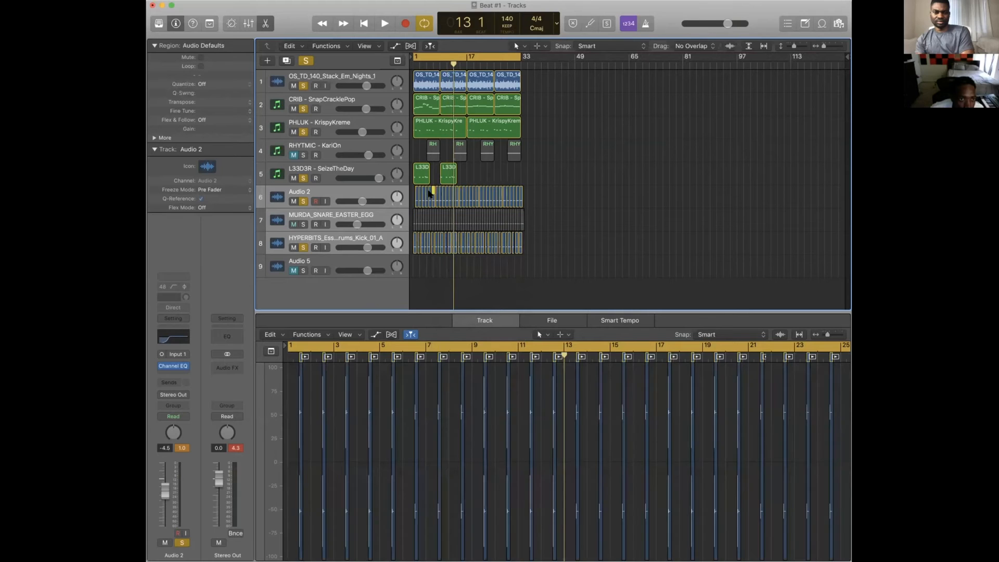
# Reselect the drum regions on the three drum tracks and inspect them along the timeline, then clear the selection.
pyautogui.moveTo(566, 196); pyautogui.dragTo(849, 283)
pyautogui.scroll(5, 415, 242)
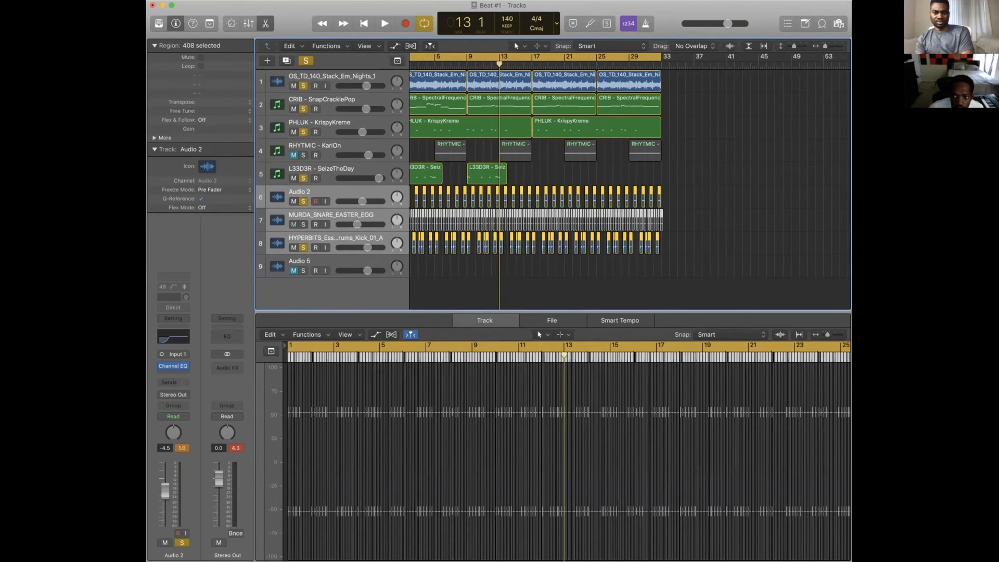
pyautogui.press('super+Tab')
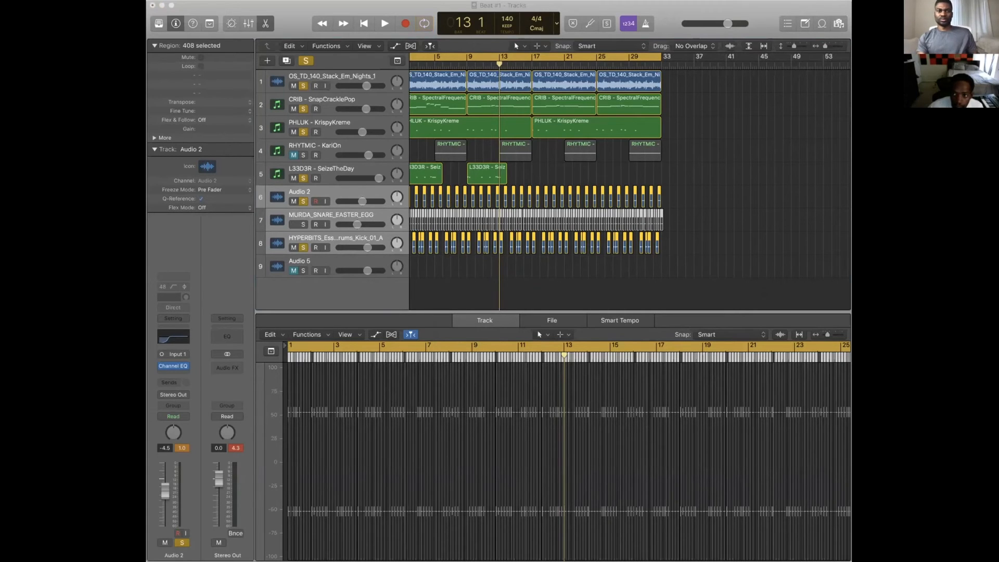
pyautogui.hscroll(-2, 703, 202)
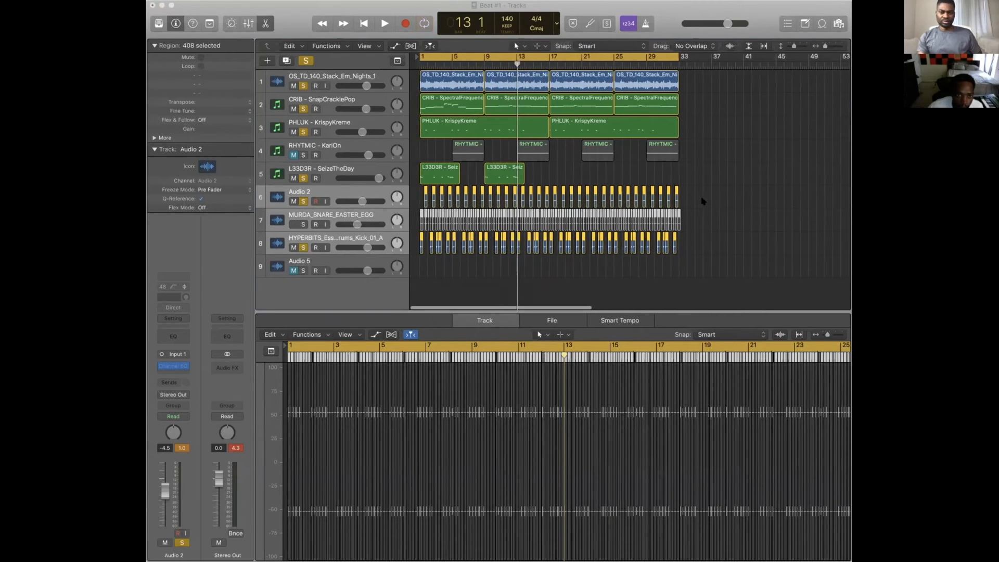
pyautogui.click(363, 253)
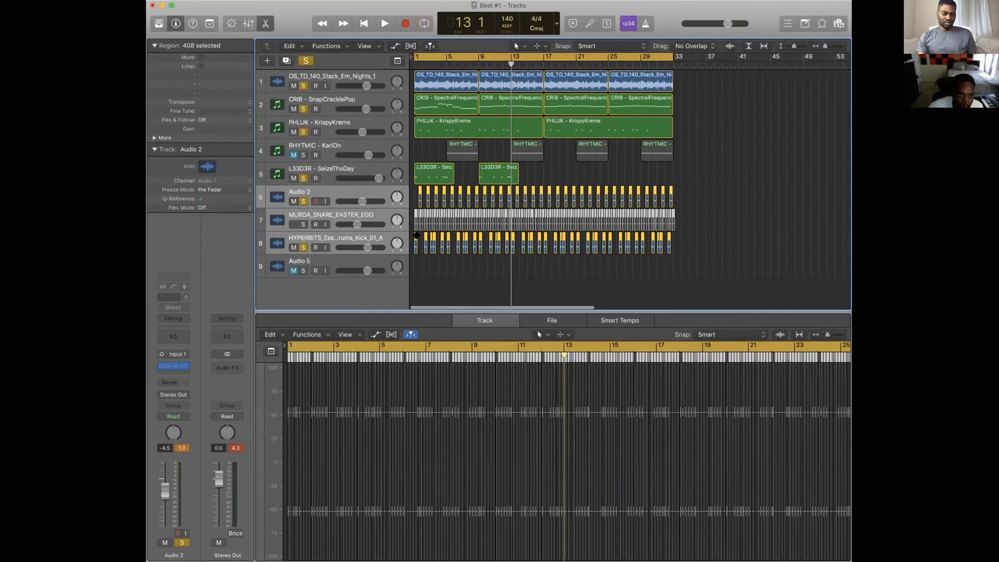
pyautogui.press('super+Right')
pyautogui.press('super+Right')
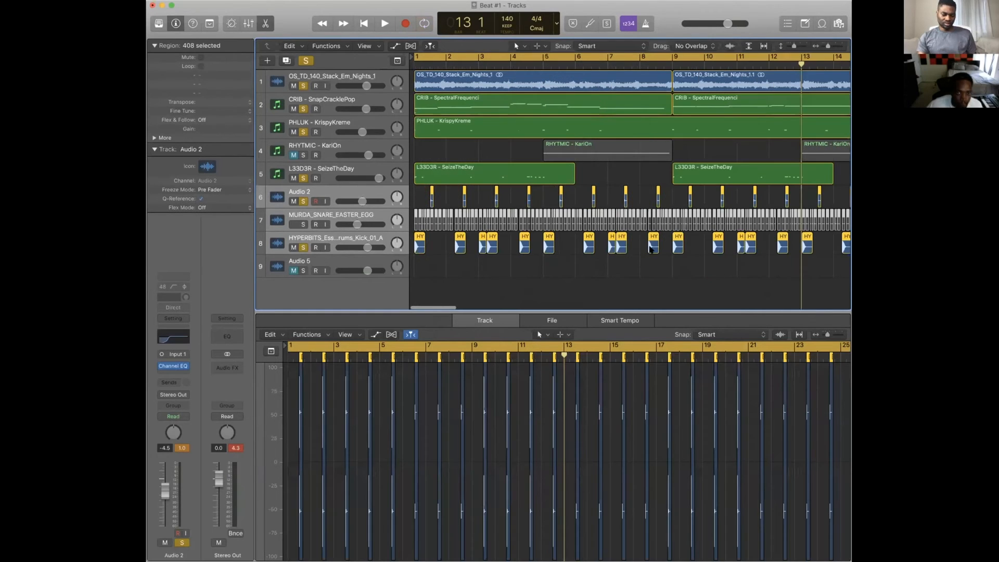
pyautogui.moveTo(588, 237); pyautogui.dragTo(619, 238)
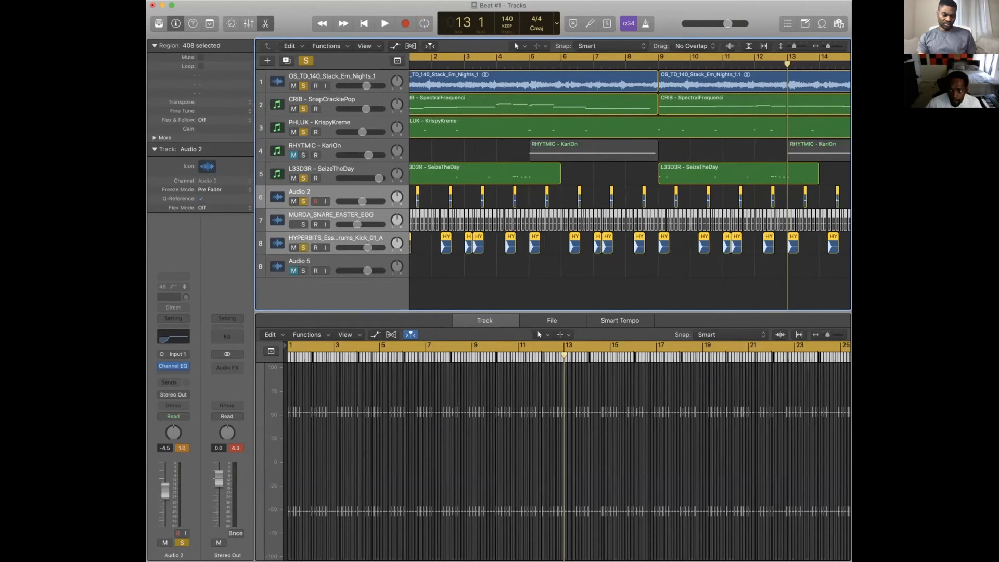
pyautogui.press('super+Tab')
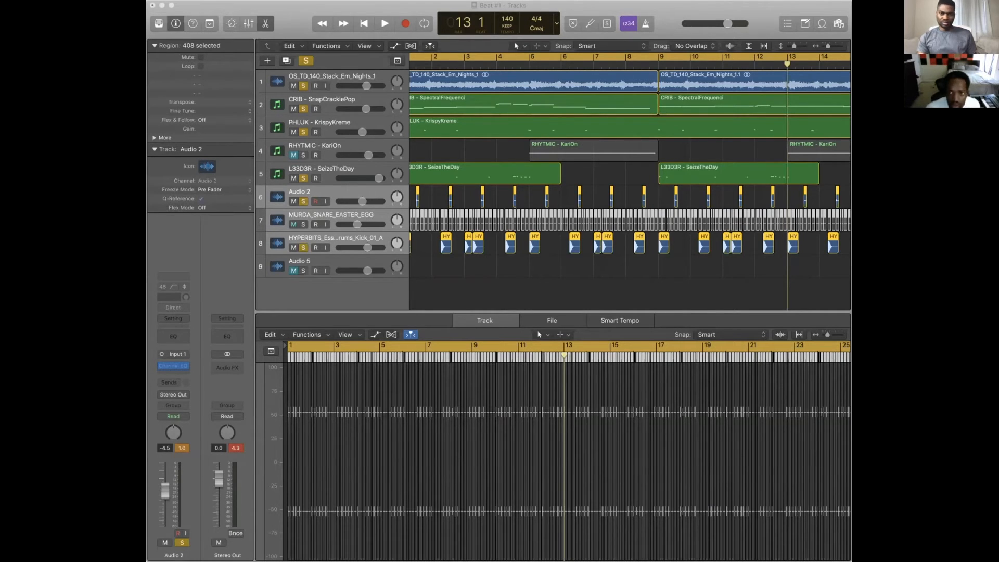
pyautogui.scroll(-5, 503, 265)
pyautogui.click(581, 230)
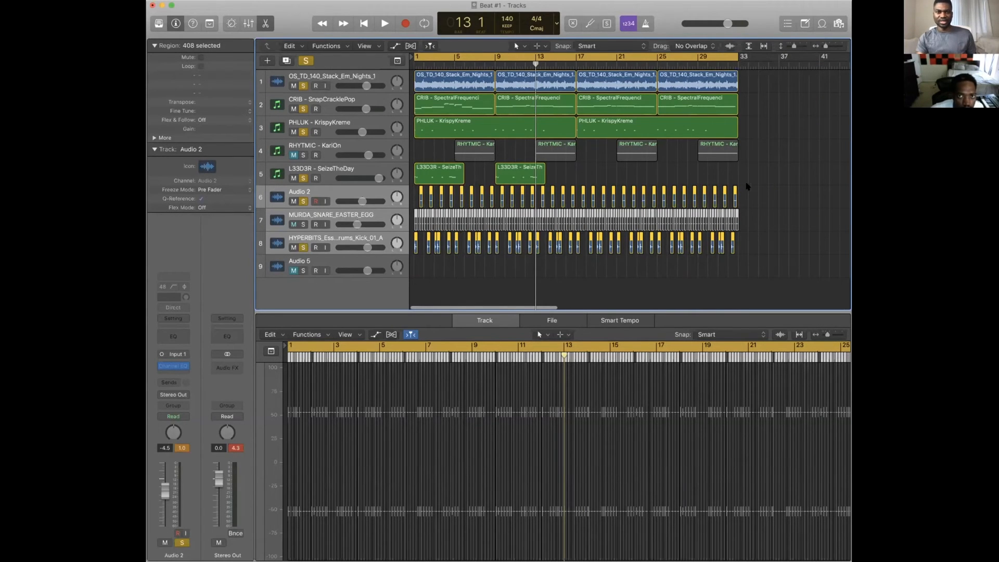
pyautogui.click(747, 196)
pyautogui.scroll(-3, 749, 200)
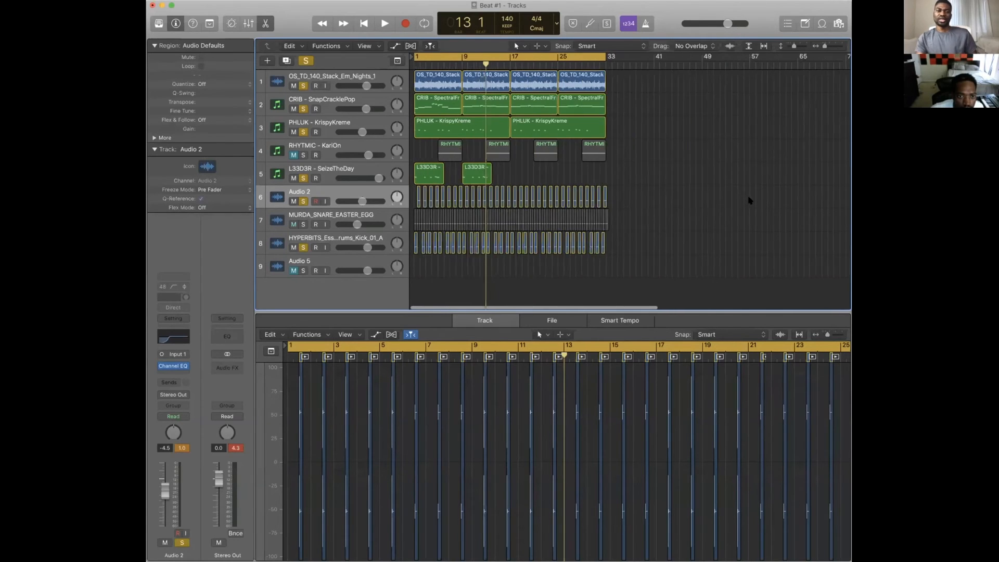
pyautogui.scroll(-2, 749, 200)
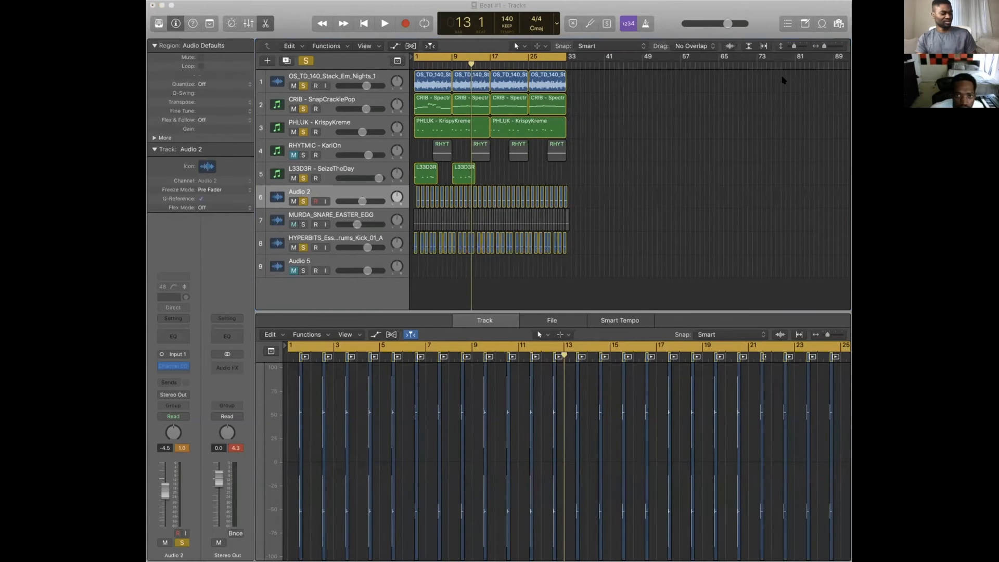
pyautogui.scroll(-2, 529, 198)
pyautogui.click(528, 198)
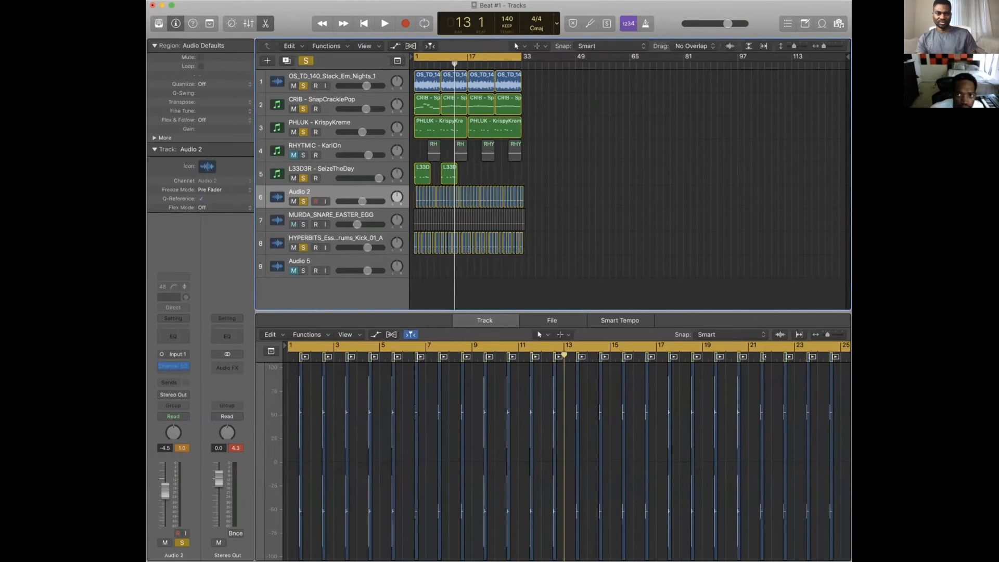
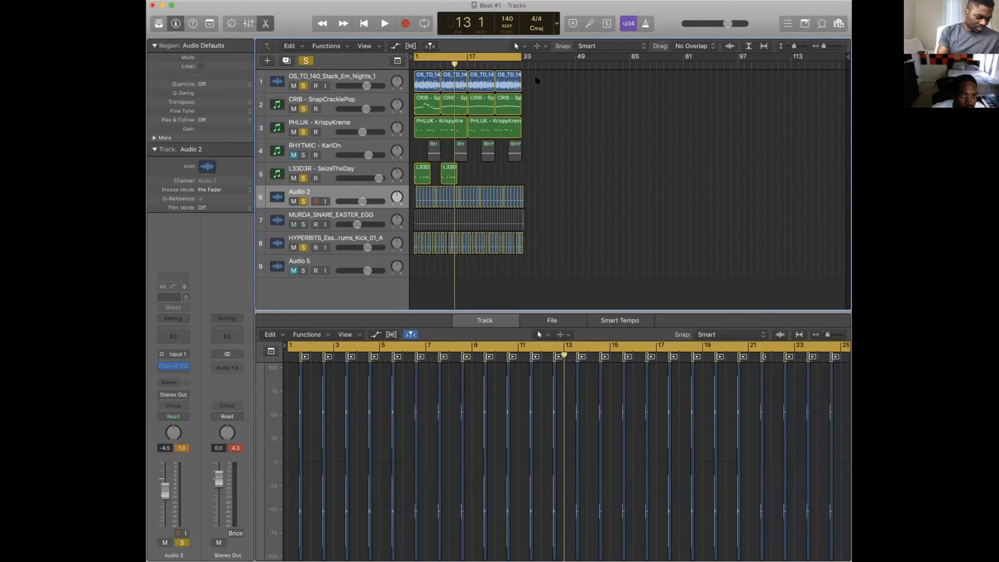
pyautogui.hscroll(-1, 540, 85)
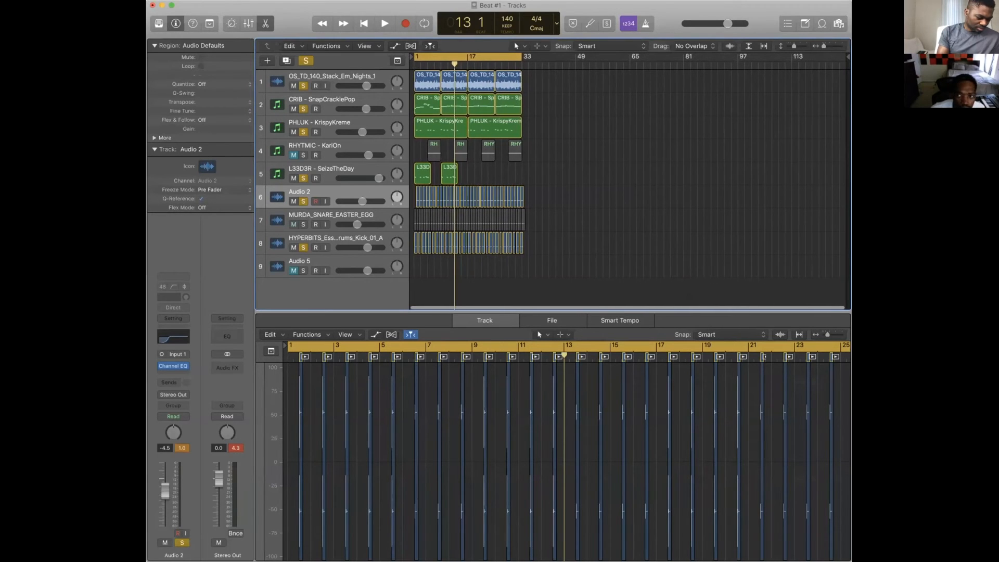
pyautogui.press('super+Tab')
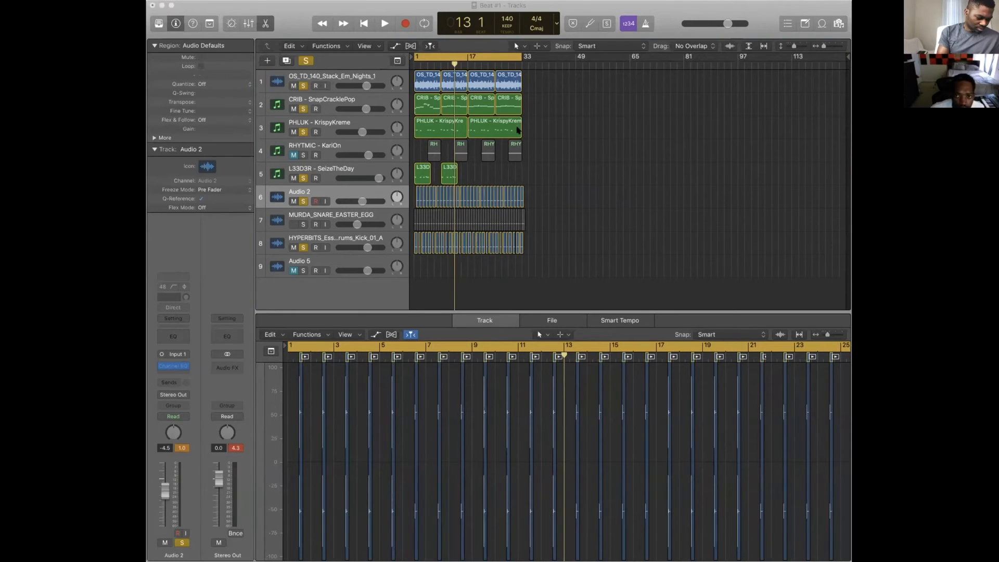
pyautogui.click(454, 125)
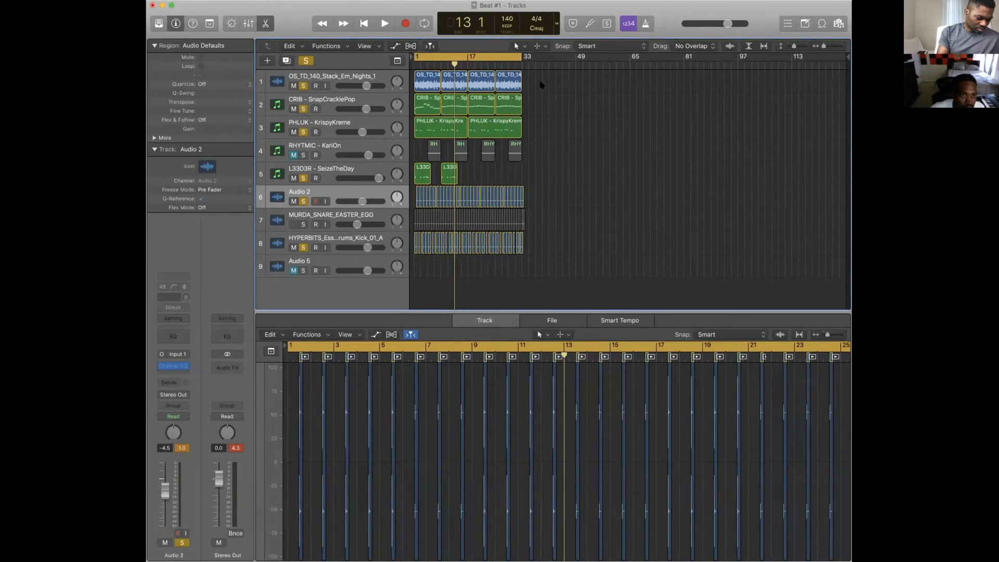
# Select all regions on the eight filled tracks and browse the region commands without applying any.
pyautogui.moveTo(539, 84); pyautogui.dragTo(404, 265)
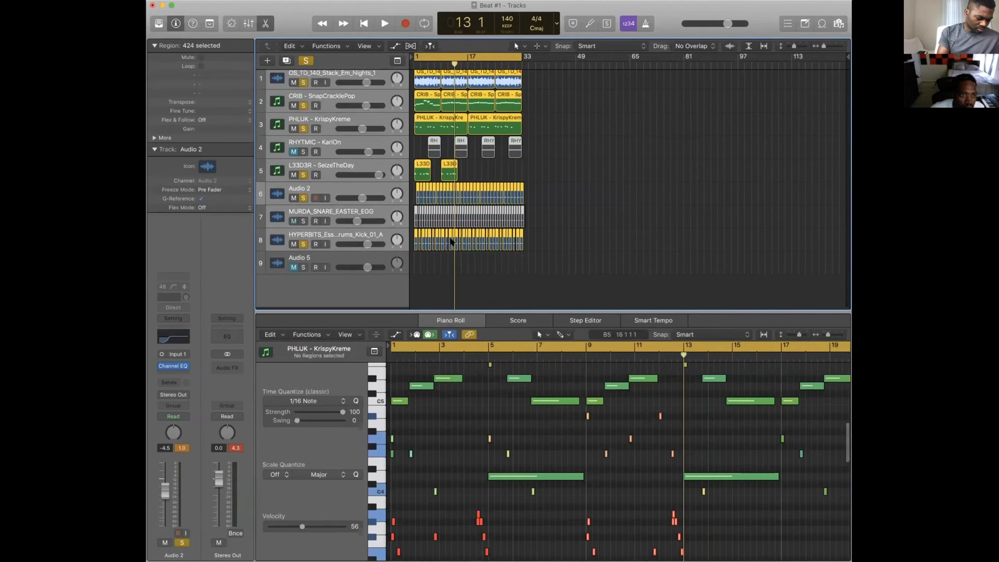
pyautogui.rightClick(421, 201)
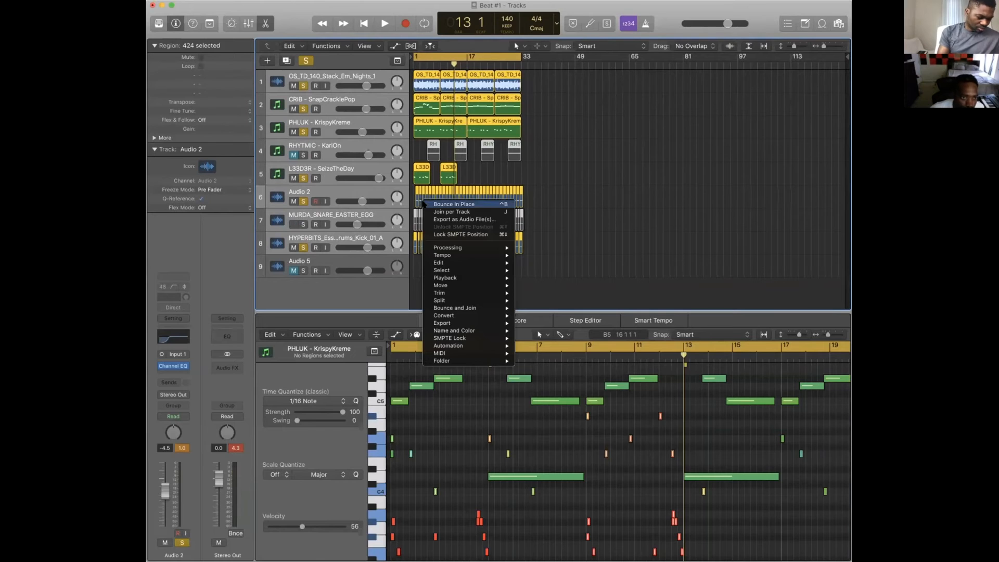
pyautogui.moveTo(472, 271)
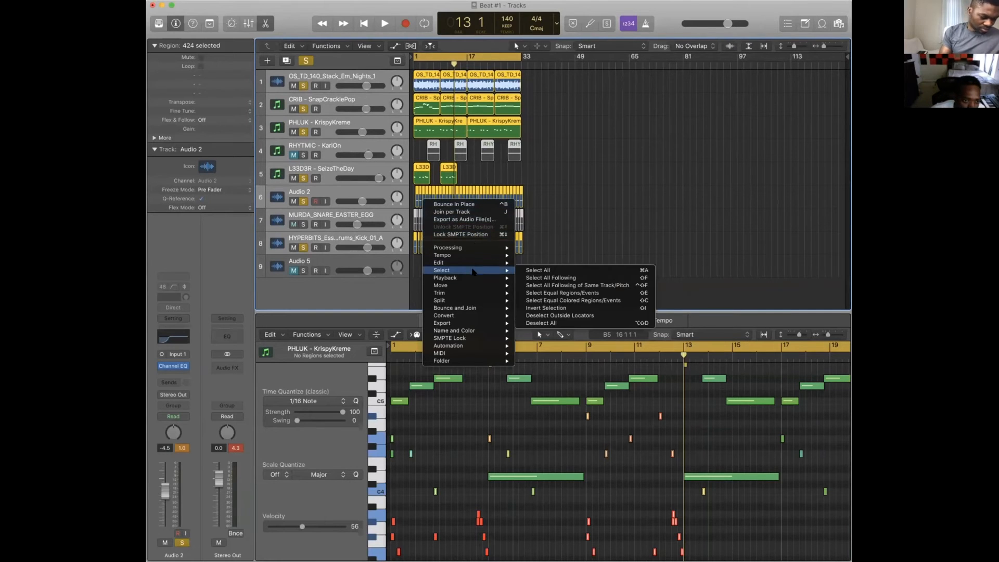
pyautogui.moveTo(476, 315)
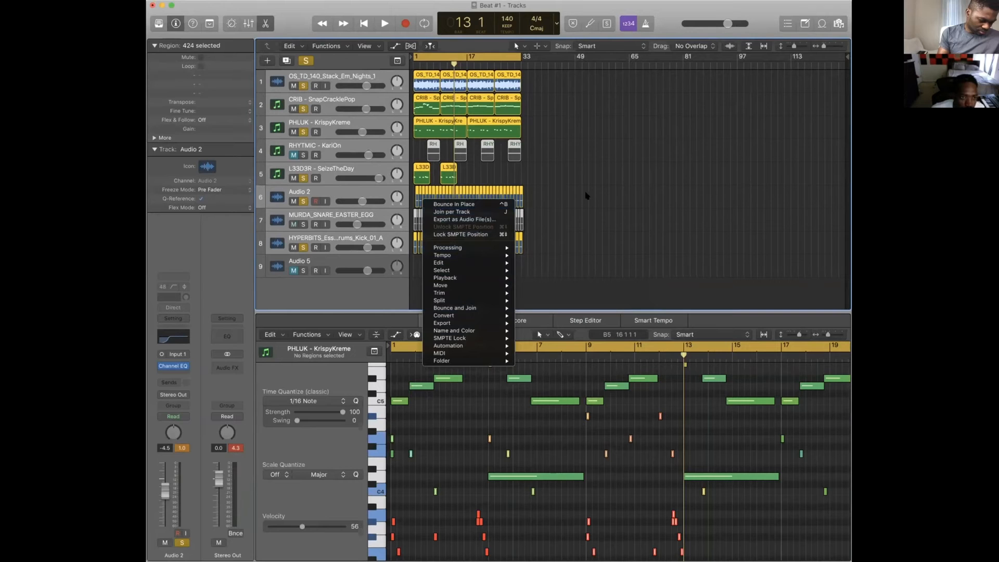
pyautogui.click(616, 209)
pyautogui.moveTo(429, 80)
pyautogui.mouseDown()
pyautogui.moveTo(449, 82)
pyautogui.moveTo(428, 80)
pyautogui.mouseUp()
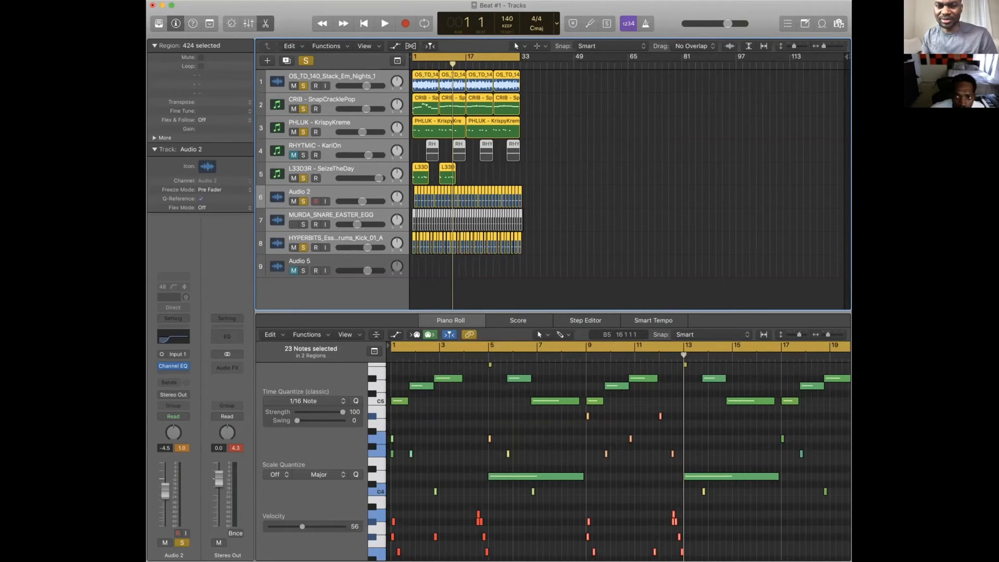
# Close the Beat 2 project without saving its changes and expand the Beat #1 window to fill the screen.
pyautogui.press('super+Tab')
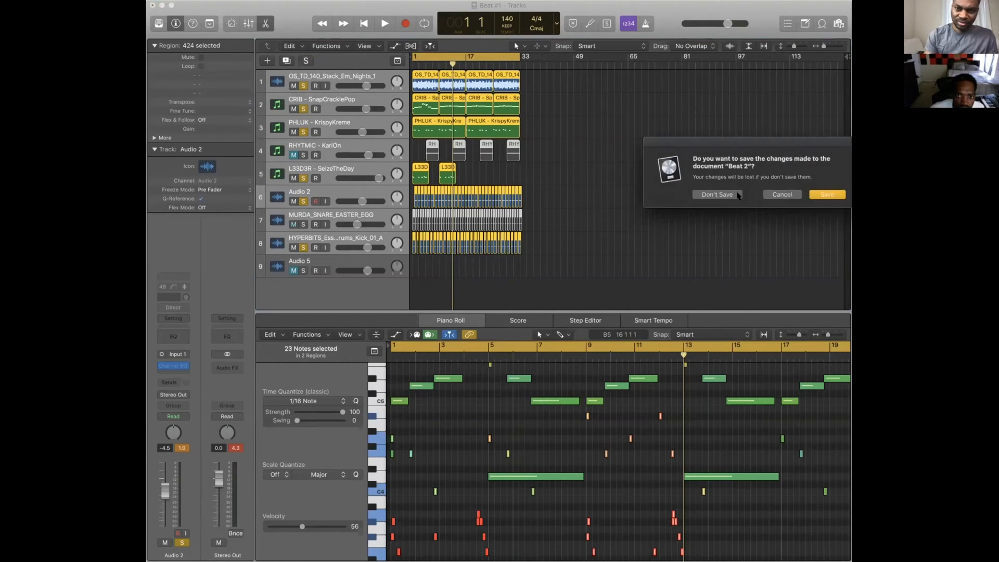
pyautogui.click(716, 195)
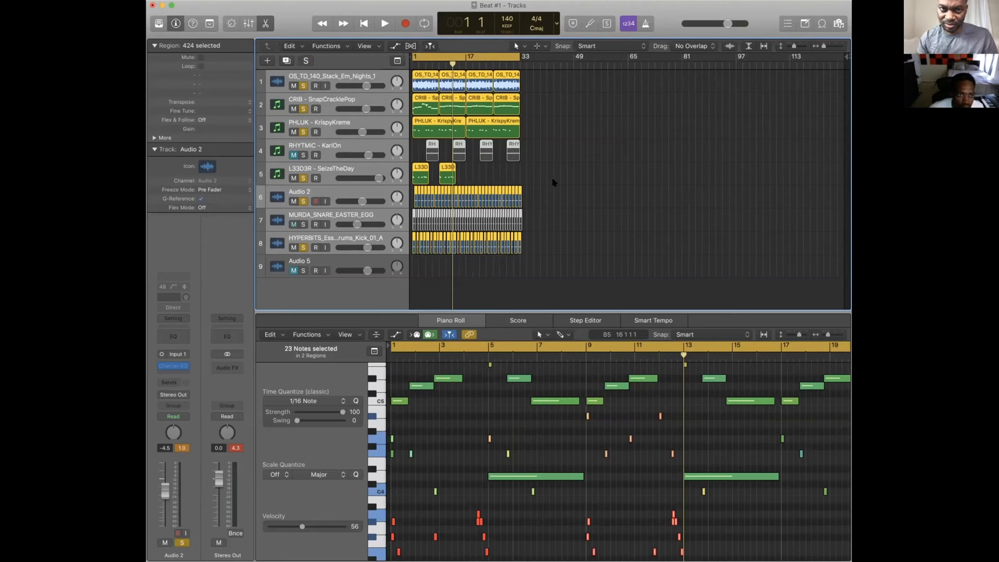
pyautogui.click(527, 158)
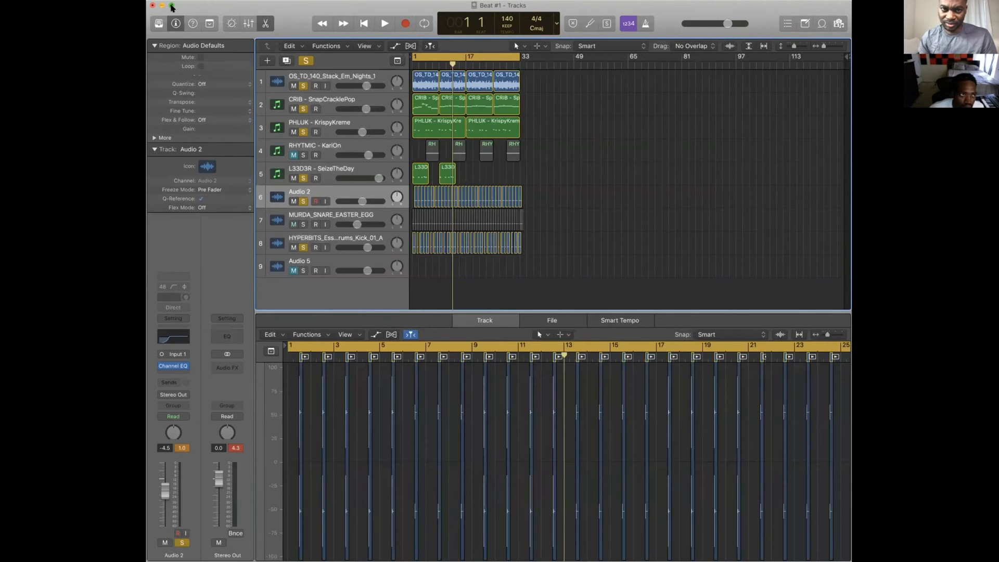
pyautogui.click(171, 6)
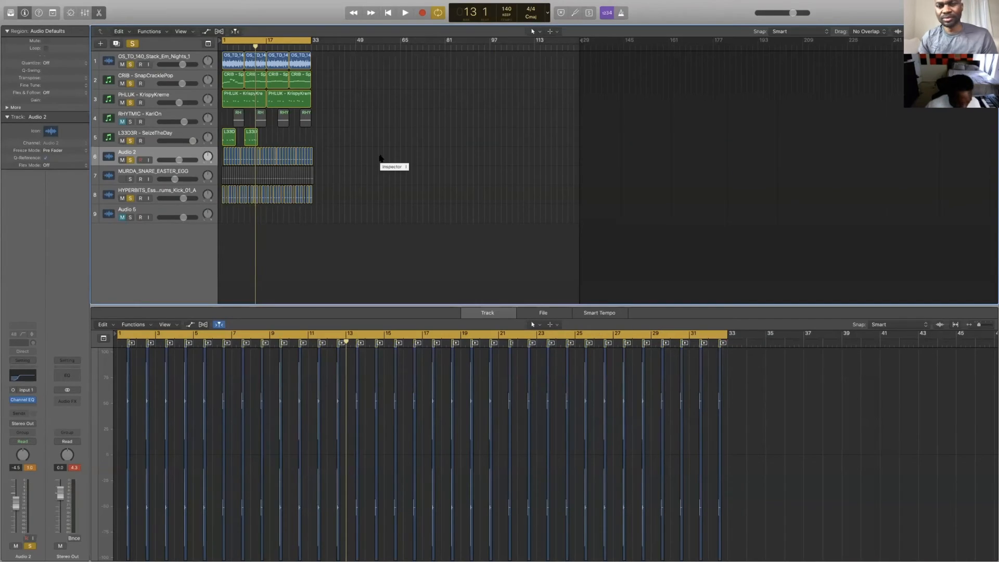
# Solo the MURDA_SNARE_EASTER_EGG track along with the already soloed tracks.
pyautogui.press('super+Right')
pyautogui.press('super+Right')
pyautogui.press('super+Right')
pyautogui.press('super+Right')
pyautogui.press('super+Right')
pyautogui.hscroll(-2, 123, 161)
pyautogui.click(130, 179)
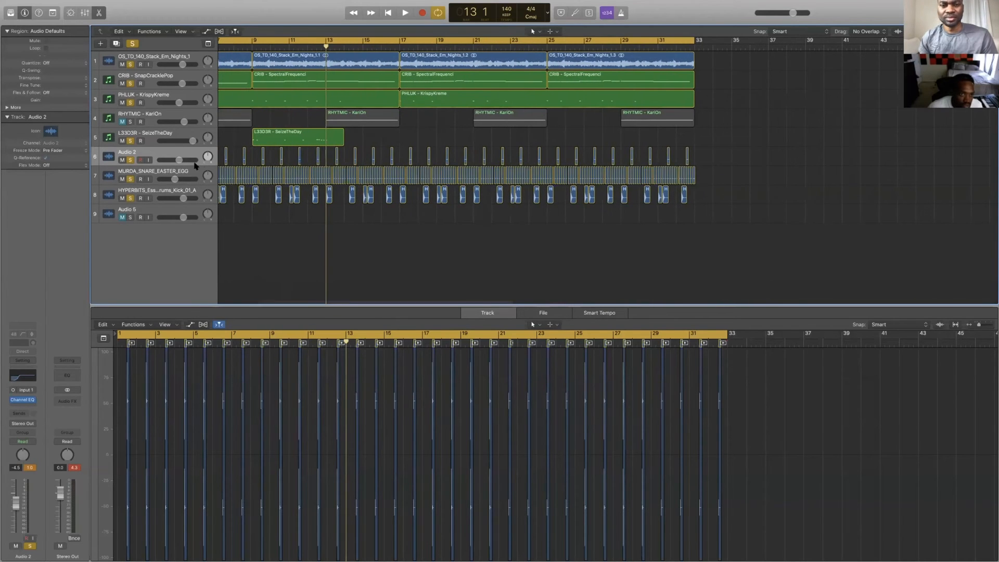
# Move all regions of the five melodic tracks so they start at bar 73, leaving the drum regions in place.
pyautogui.press('super+Left')
pyautogui.press('super+Left')
pyautogui.press('super+Left')
pyautogui.hscroll(1, 225, 154)
pyautogui.moveTo(452, 66); pyautogui.dragTo(424, 102)
pyautogui.moveTo(226, 103); pyautogui.dragTo(659, 89)
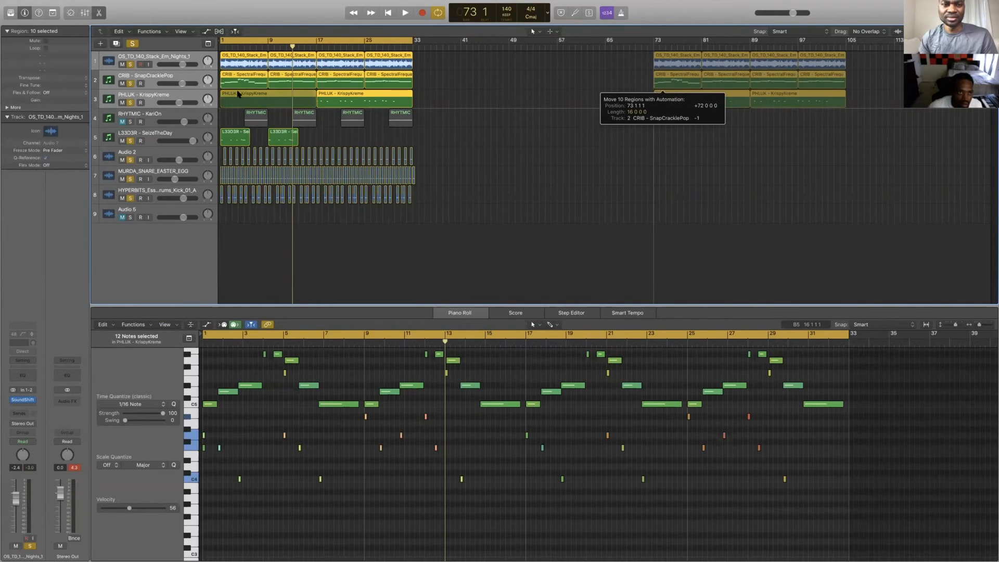
pyautogui.moveTo(237, 94); pyautogui.dragTo(244, 122)
pyautogui.moveTo(455, 108); pyautogui.dragTo(670, 132)
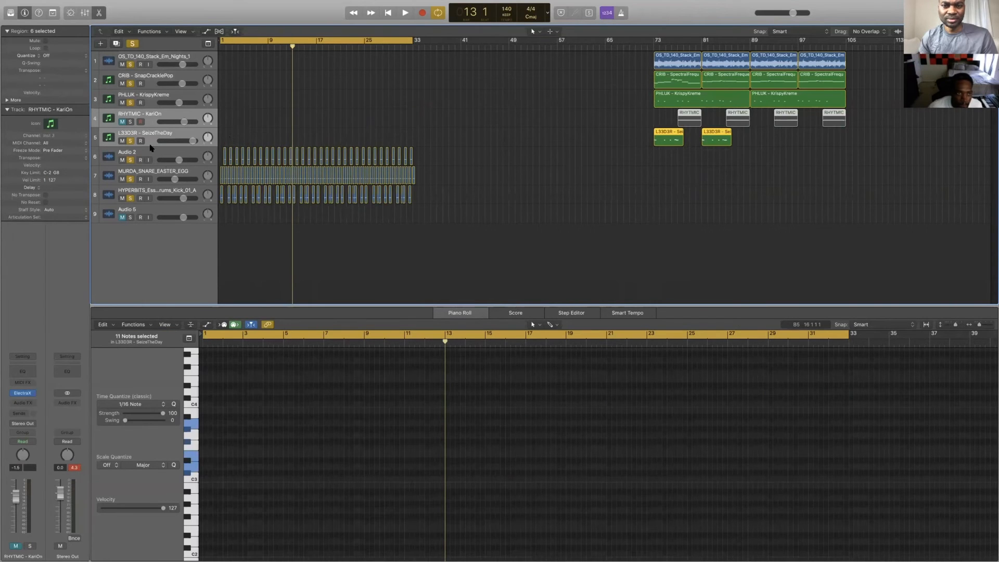
# Clear all solos, solo the first five tracks and remove the solo from the L33D3R - SeizeTheDay track.
pyautogui.click(120, 138)
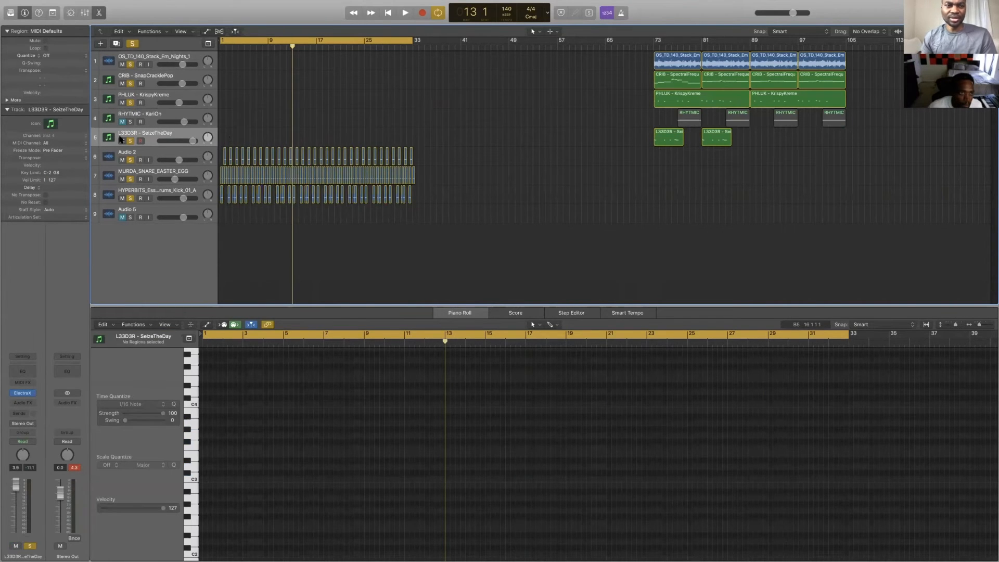
pyautogui.click(133, 44)
pyautogui.moveTo(132, 64); pyautogui.dragTo(133, 140)
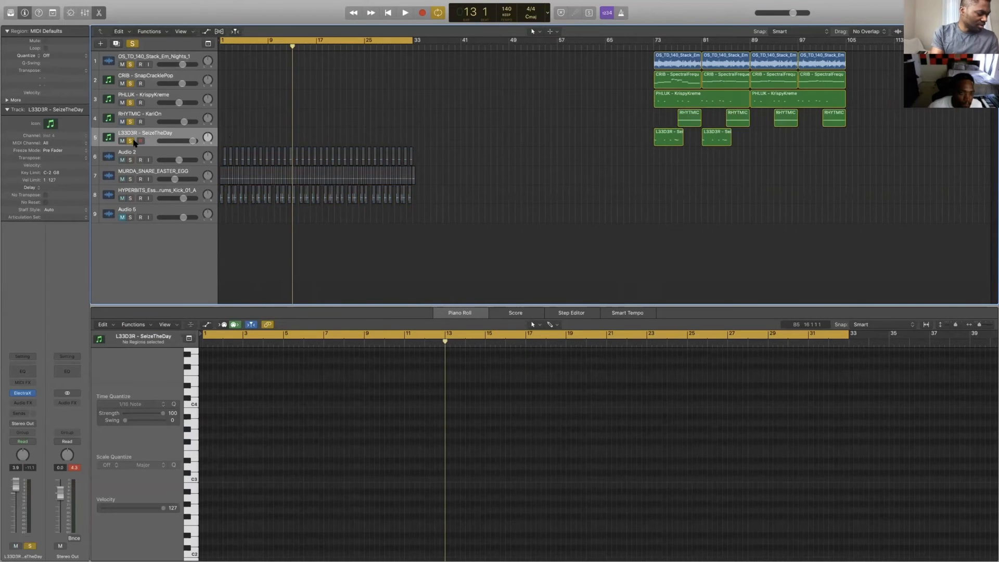
pyautogui.click(130, 141)
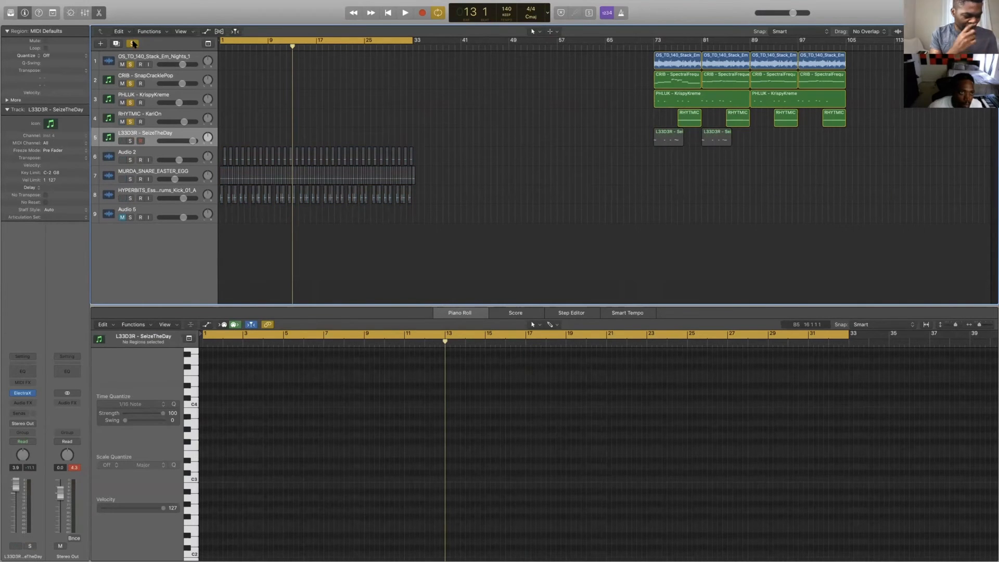
# Clear all solos and mute the five melodic tracks so that only the drum tracks play.
pyautogui.click(133, 43)
pyautogui.moveTo(122, 64); pyautogui.dragTo(123, 140)
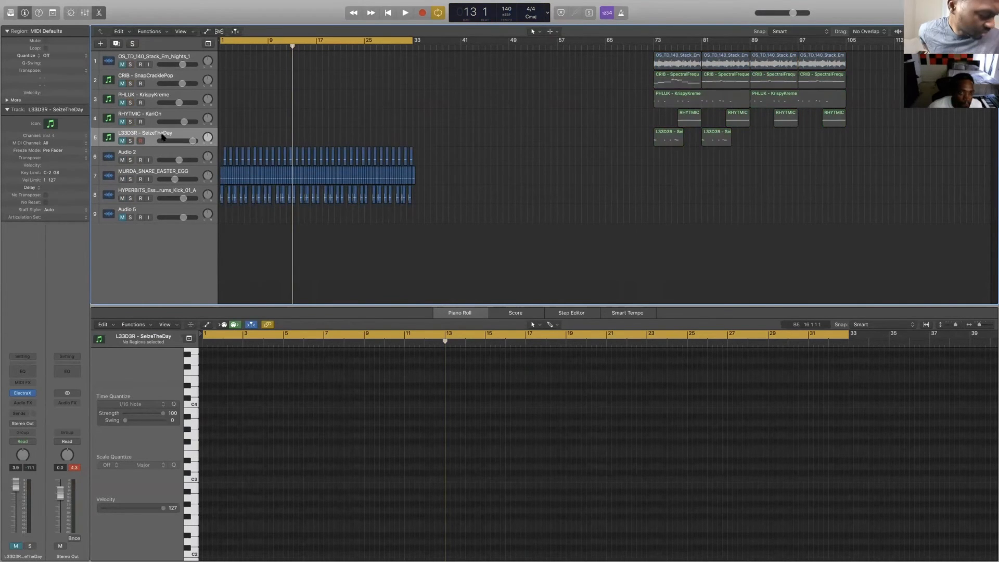
pyautogui.scroll(5, 285, 130)
pyautogui.hscroll(-2, 286, 130)
pyautogui.hscroll(-3, 286, 131)
pyautogui.scroll(-5, 288, 129)
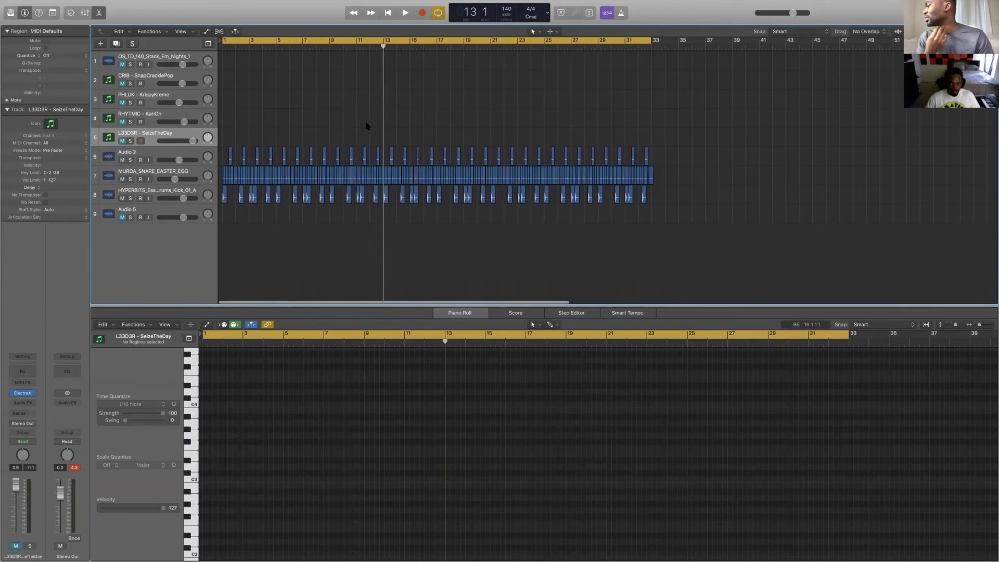
pyautogui.scroll(3, 366, 125)
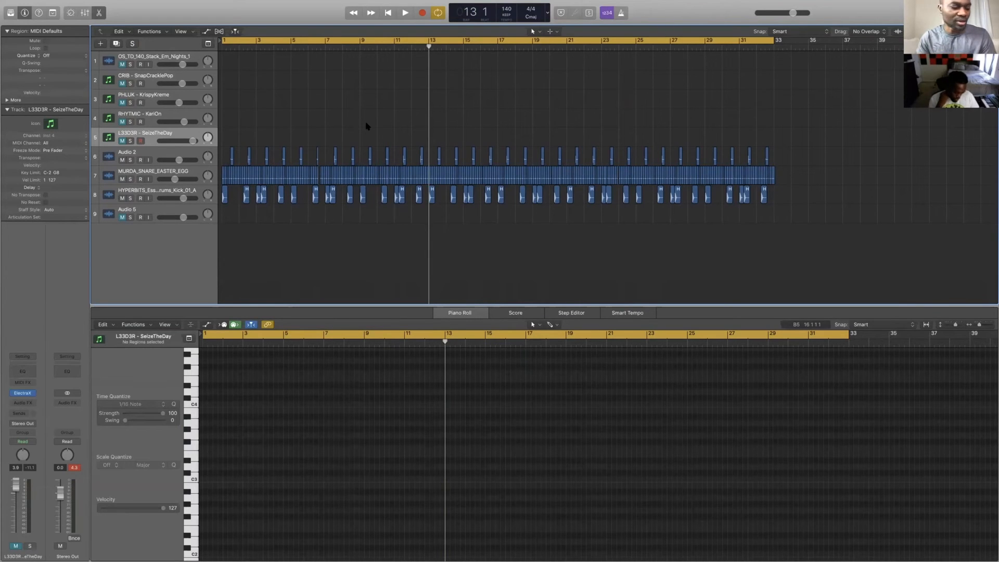
pyautogui.hscroll(-1, 326, 131)
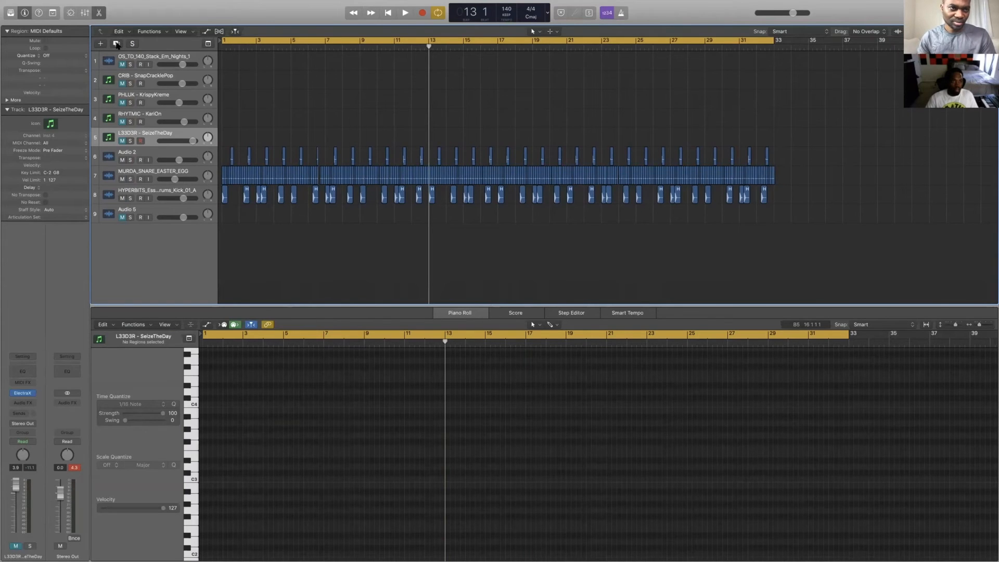
# Create one new audio track and place it directly below the L33D3R - SeizeTheDay track.
pyautogui.click(148, 56)
pyautogui.click(101, 44)
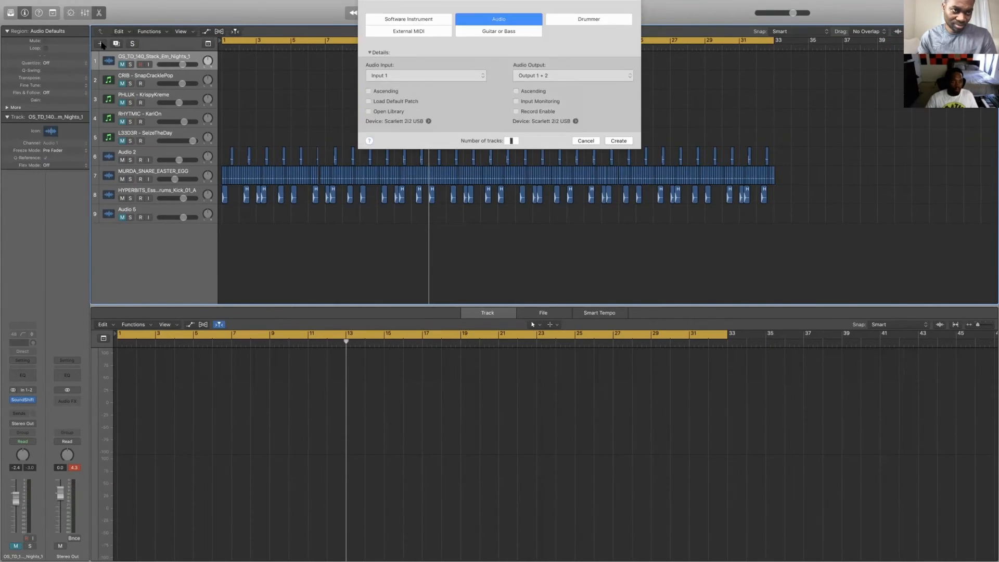
pyautogui.click(615, 141)
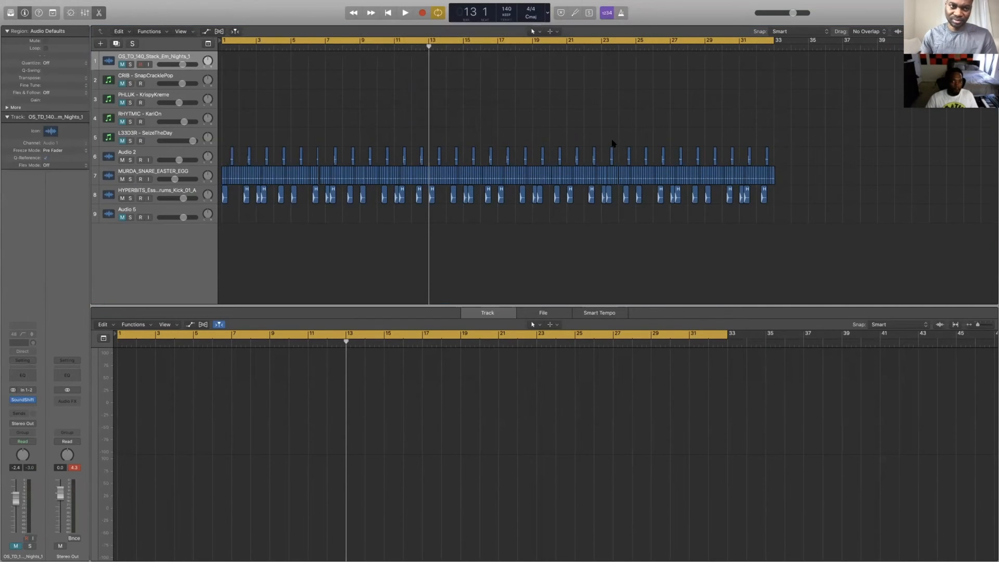
pyautogui.moveTo(154, 82); pyautogui.dragTo(161, 165)
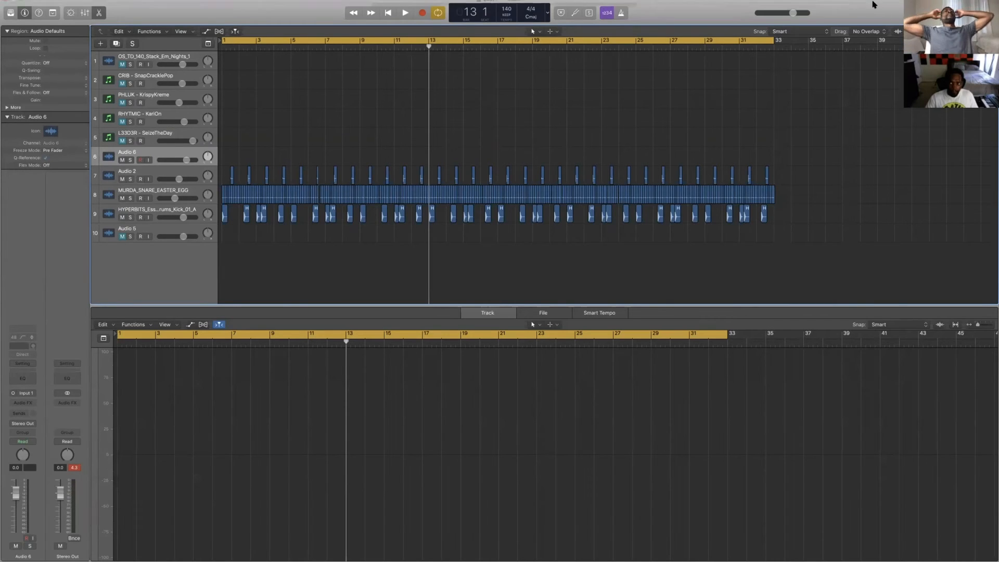
# Import the JON_SINE_guitar_loop_electric_wet_ambient_120_C#min sample at bar 1 on the Audio 6 track and trim it to end at bar 9.
pyautogui.moveTo(843, 7)
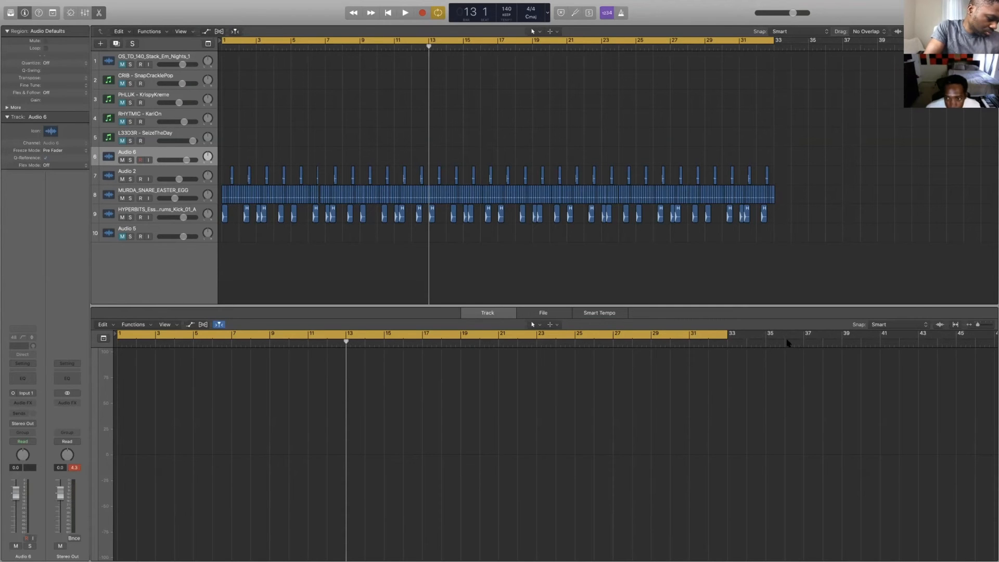
pyautogui.moveTo(791, 344); pyautogui.dragTo(223, 62)
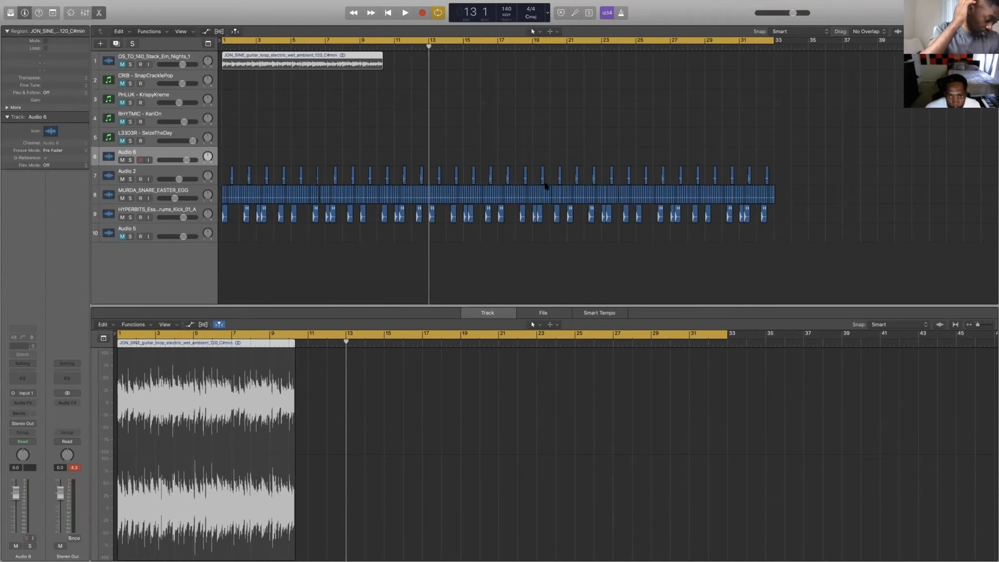
pyautogui.scroll(-5, 494, 133)
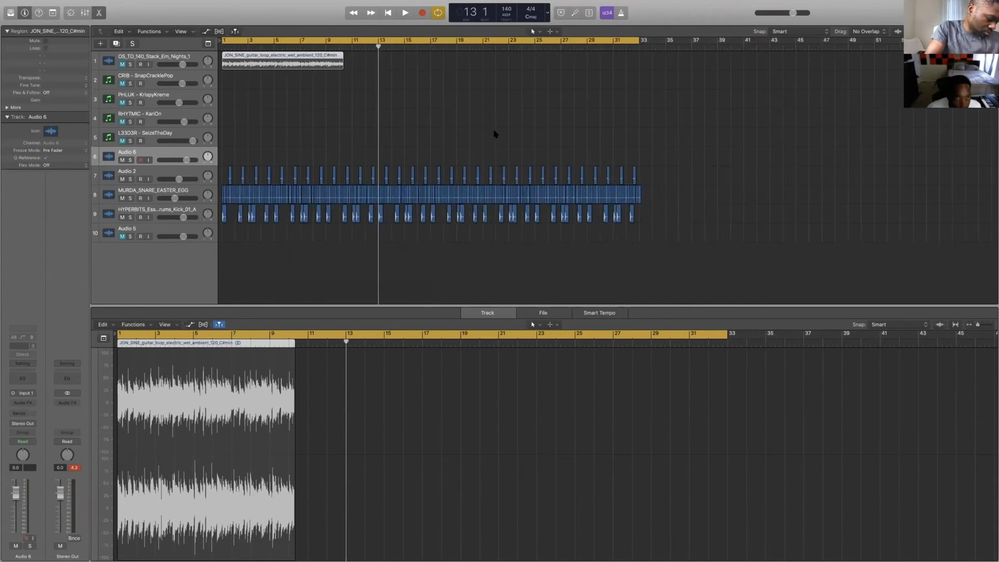
pyautogui.moveTo(270, 57); pyautogui.dragTo(271, 151)
pyautogui.scroll(5, 390, 156)
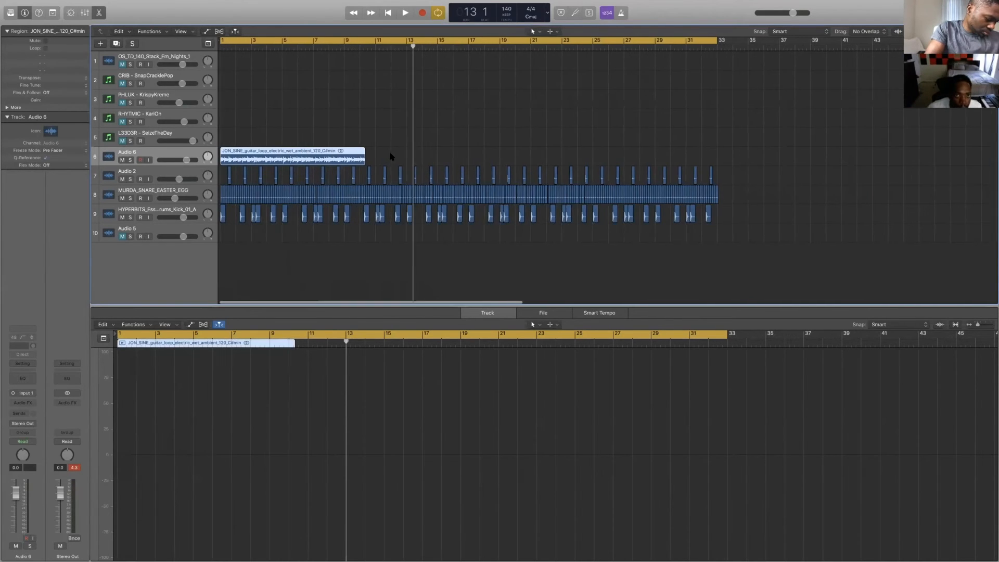
pyautogui.moveTo(410, 161); pyautogui.dragTo(380, 161)
pyautogui.moveTo(382, 159); pyautogui.dragTo(384, 160)
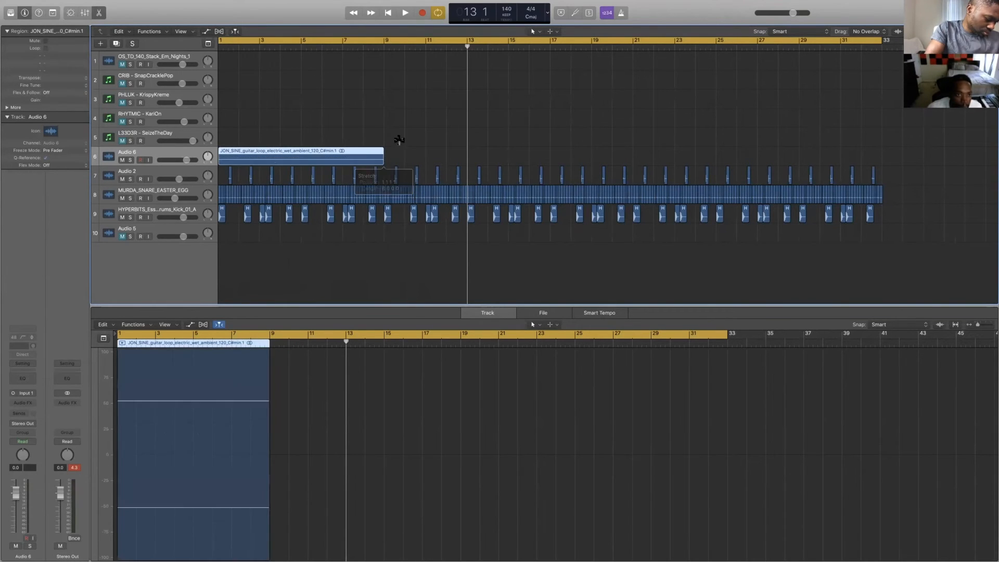
# Play the drums with the guitar loop and set the volume of Audio 6 to -0.8 dB and MURDA_SNARE_EASTER_EGG to -7.0 dB.
pyautogui.press('space')
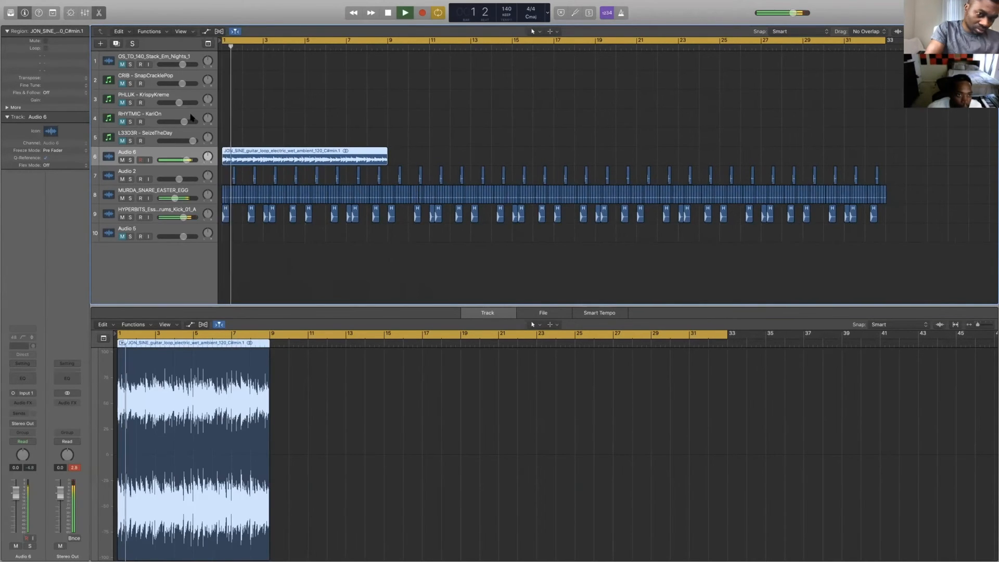
pyautogui.moveTo(187, 160); pyautogui.dragTo(192, 162)
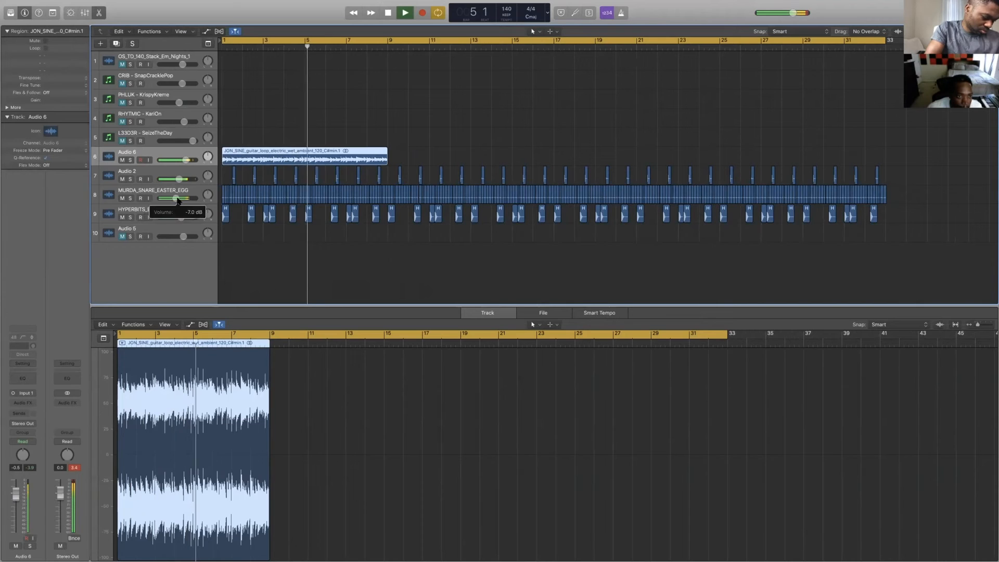
pyautogui.press('space')
# Delete the extra fast MURDA_SNARE_EASTER_EGG hits in bar 1 and at the start of bar 2.
pyautogui.scroll(5, 392, 142)
pyautogui.hscroll(-5, 392, 142)
pyautogui.scroll(3, 280, 169)
pyautogui.hscroll(-5, 283, 172)
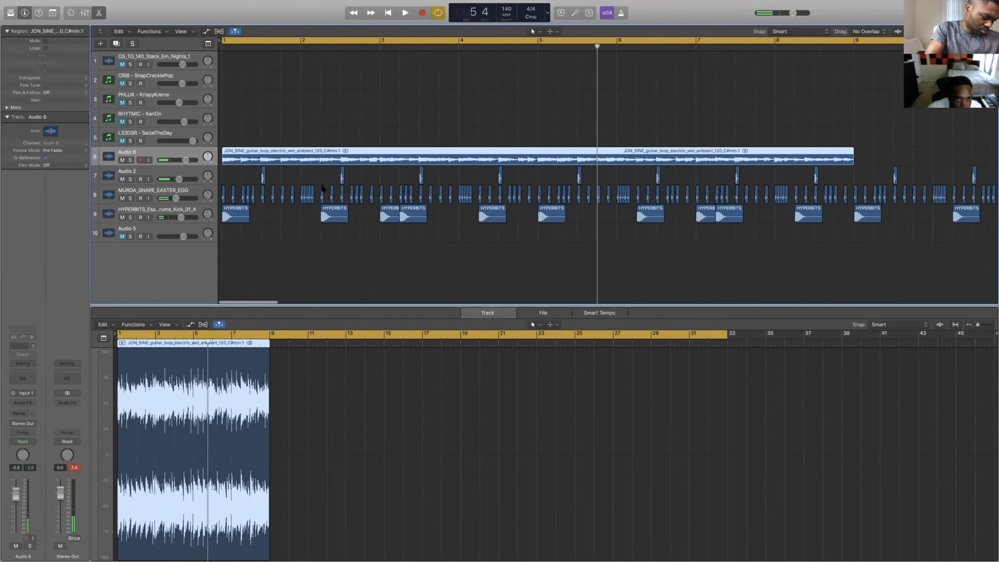
pyautogui.click(248, 194)
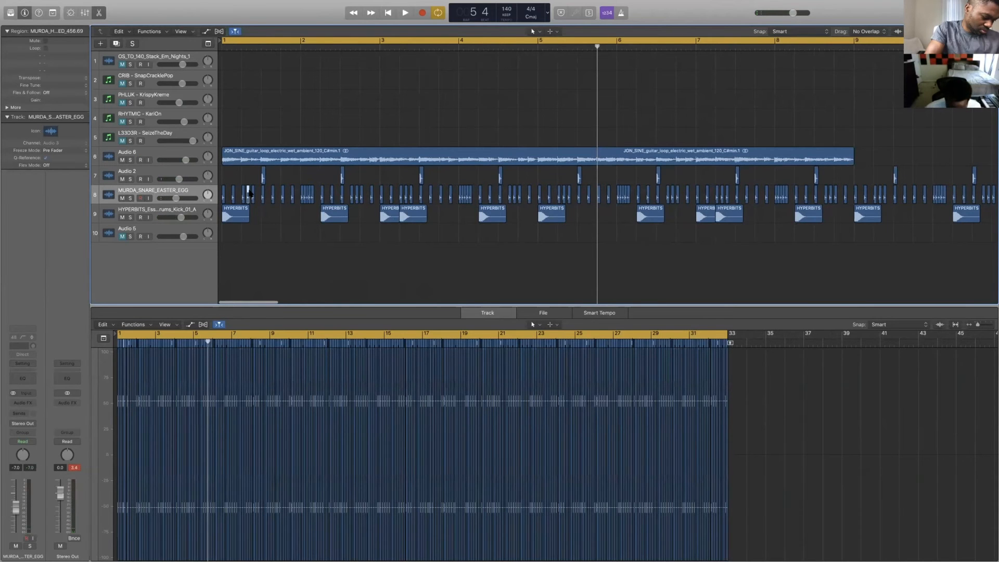
pyautogui.scroll(3, 308, 190)
pyautogui.hscroll(-5, 312, 187)
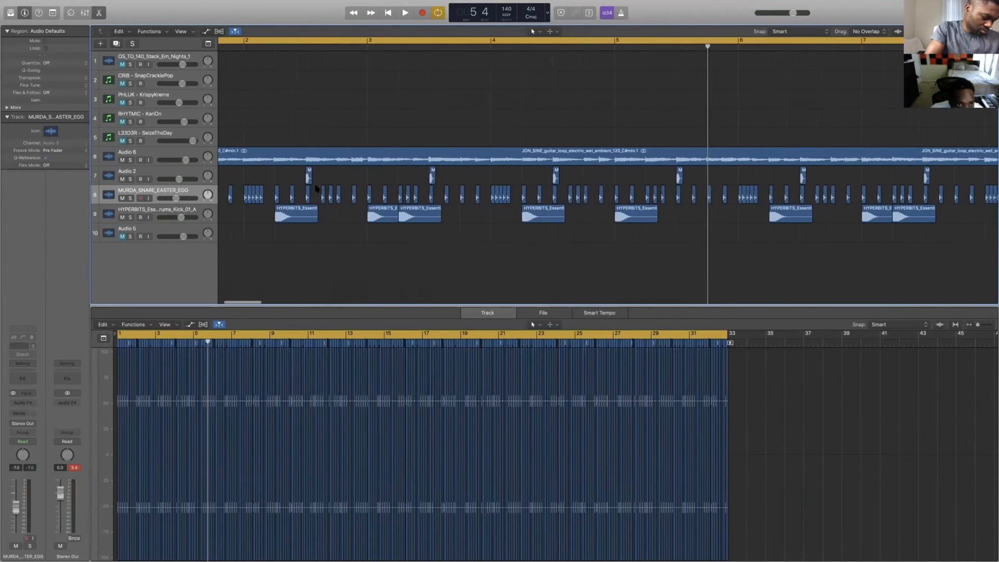
pyautogui.scroll(-4, 316, 185)
pyautogui.scroll(4, 318, 192)
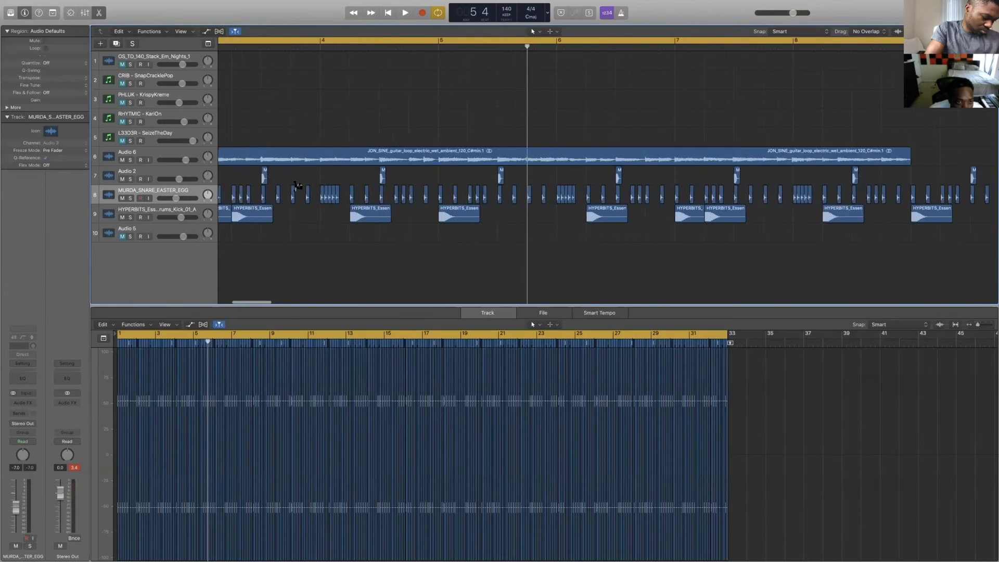
pyautogui.click(317, 192)
pyautogui.press('Delete')
pyautogui.click(324, 192)
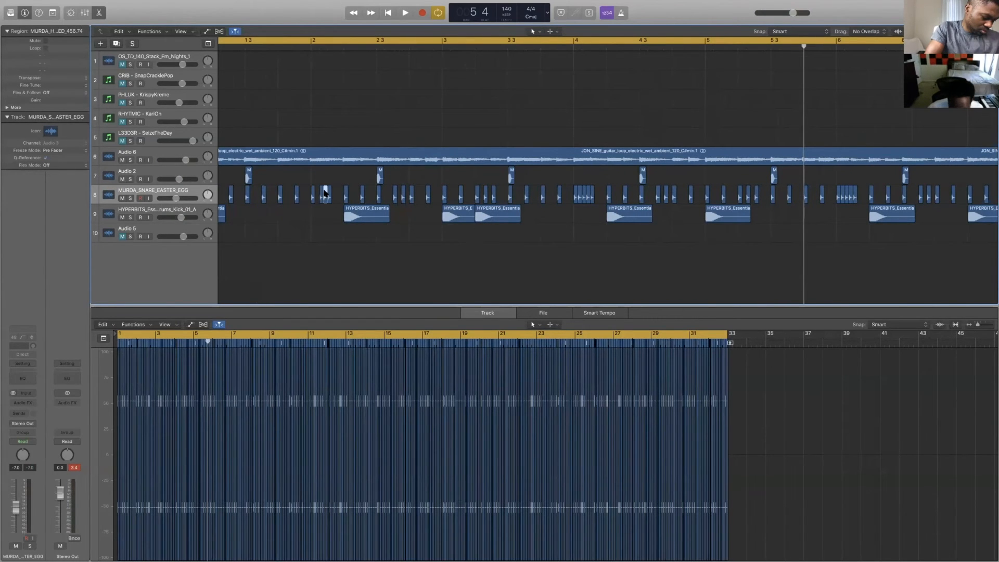
pyautogui.press('Delete')
# Play the opening bars to check the thinned snare pattern against the guitar loop.
pyautogui.press('space')
pyautogui.scroll(-3, 377, 192)
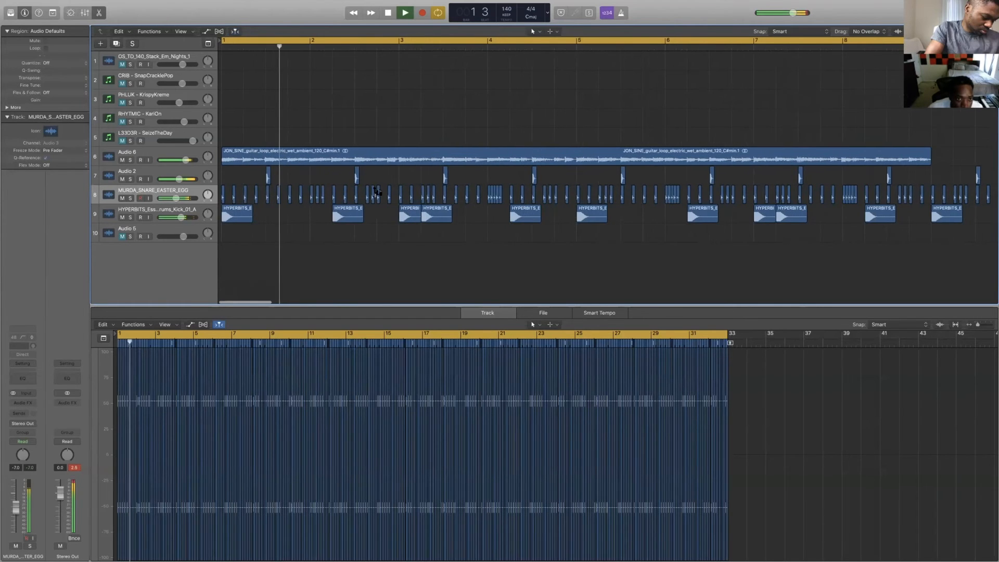
pyautogui.scroll(-2, 378, 190)
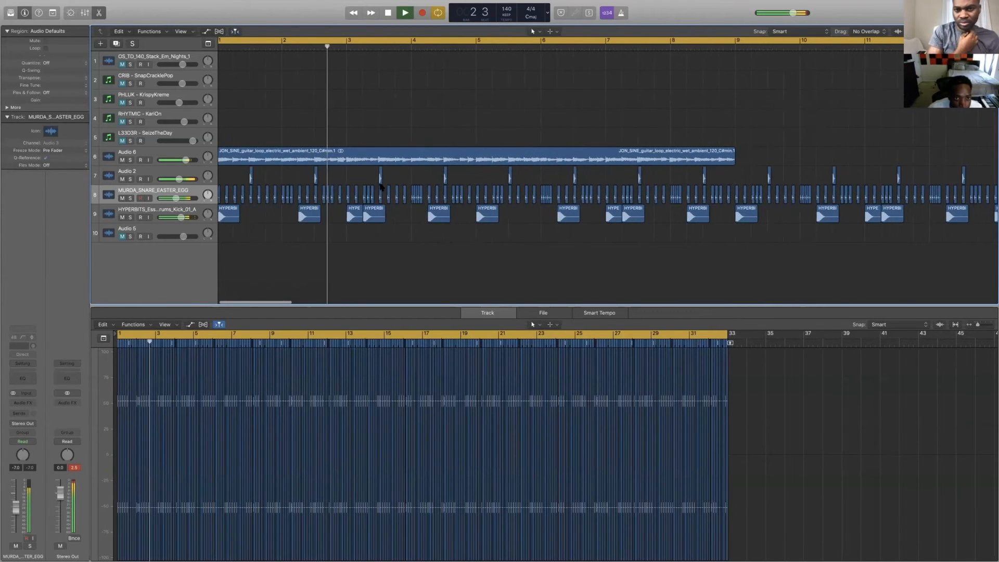
pyautogui.scroll(-3, 381, 187)
pyautogui.press('space')
pyautogui.scroll(3, 333, 187)
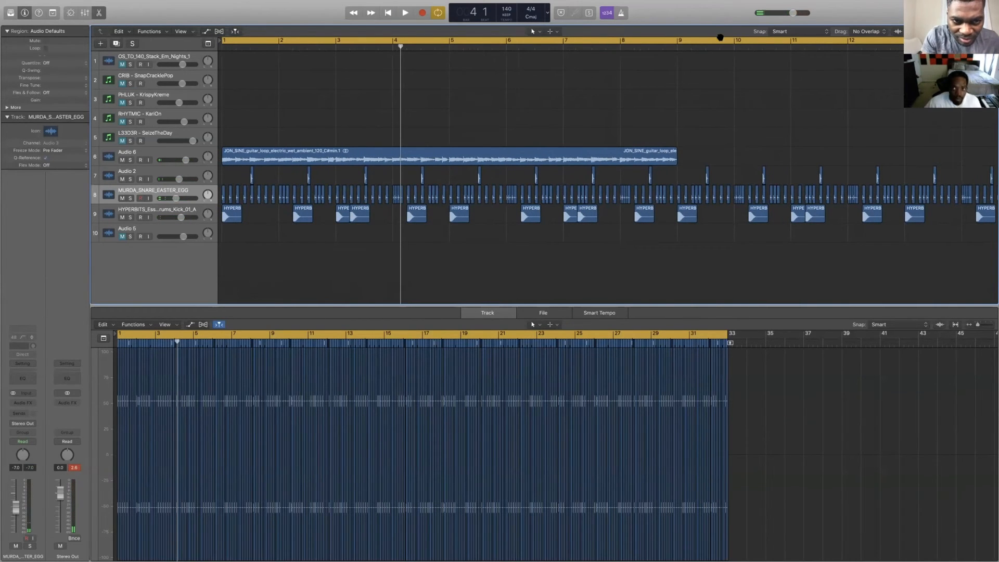
# Shorten the cycle range to run from bar 1 to bar 9, matching the guitar loop.
pyautogui.scroll(-2, 720, 37)
pyautogui.click(619, 42)
pyautogui.moveTo(619, 41); pyautogui.dragTo(86, 41)
pyautogui.scroll(-1, 424, 112)
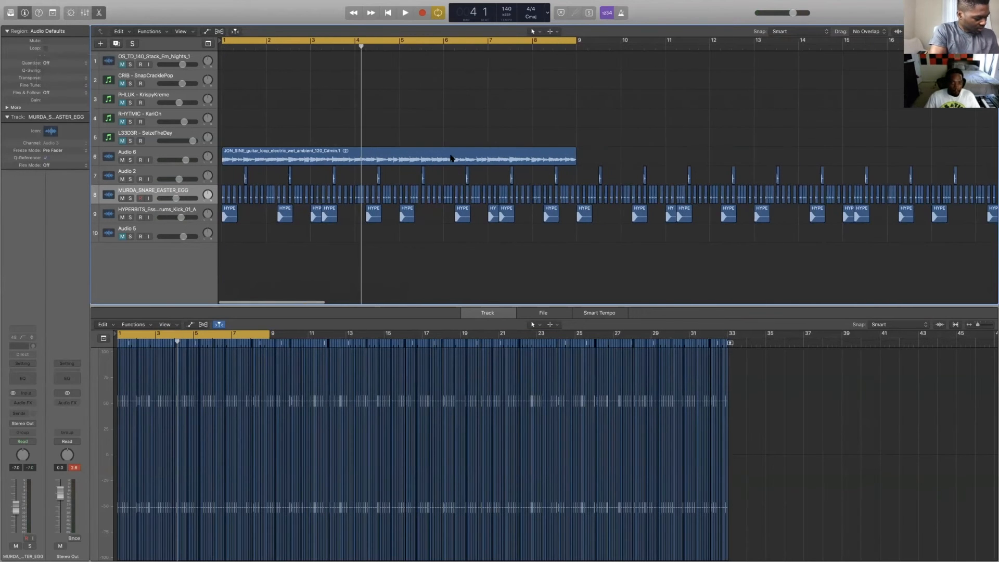
pyautogui.scroll(3, 451, 156)
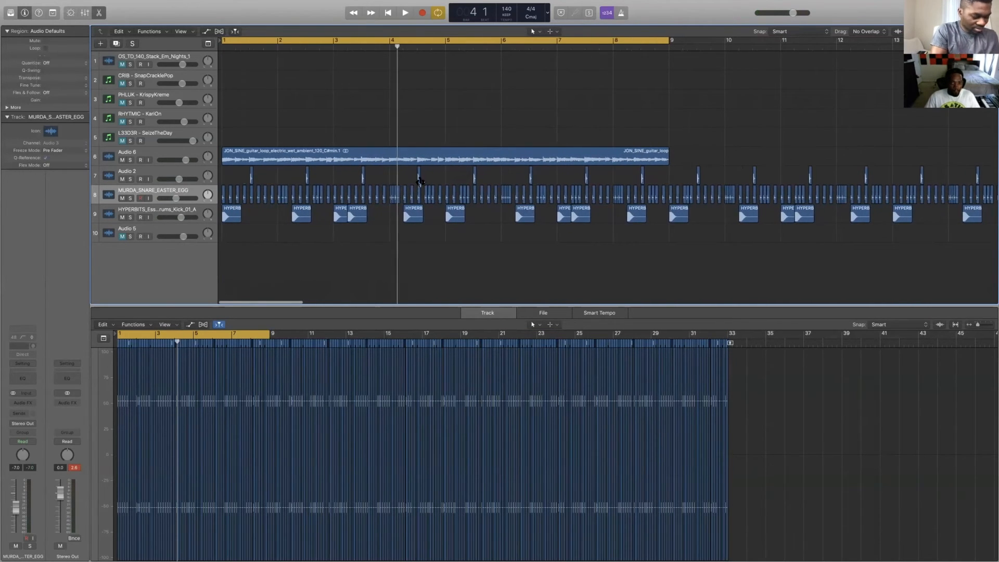
# Play the cycled section and set the Audio 6 track's volume to -0.3 dB.
pyautogui.press('space')
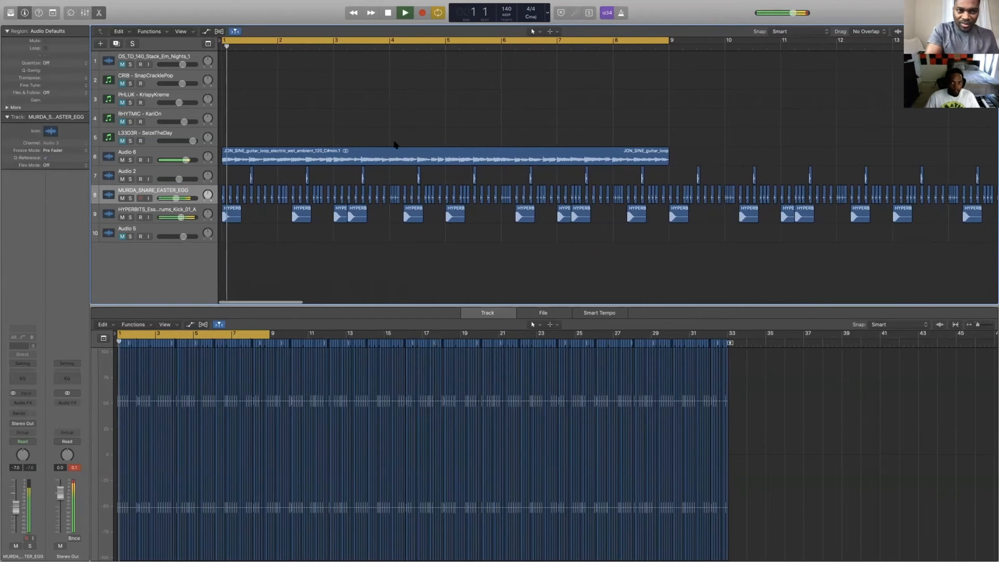
pyautogui.scroll(-5, 373, 136)
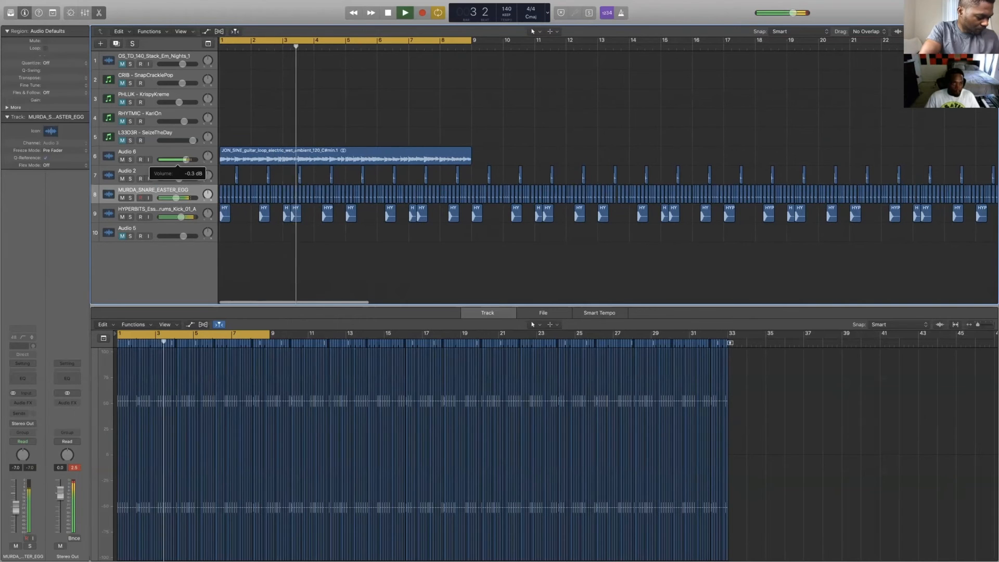
pyautogui.hscroll(2, 427, 107)
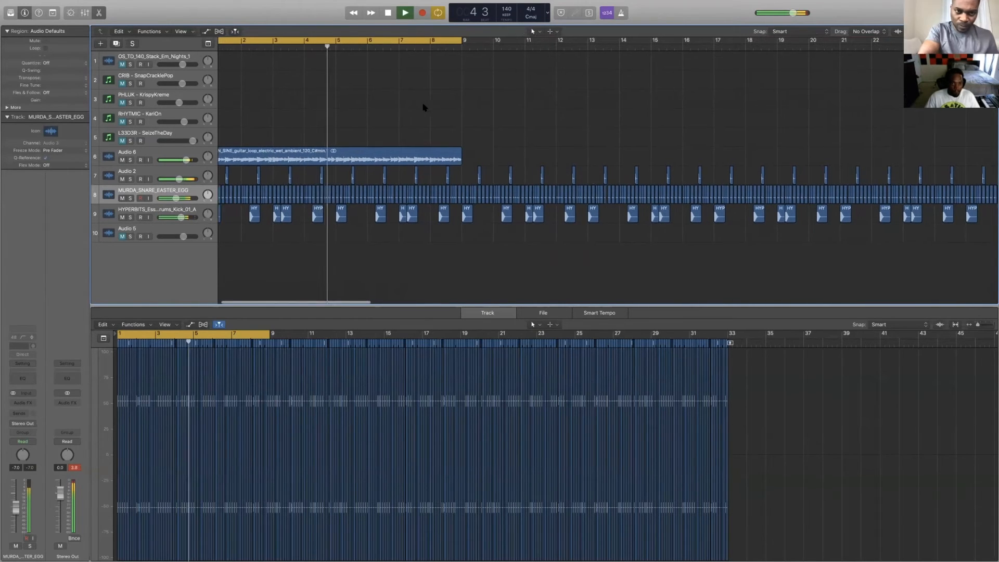
pyautogui.scroll(3, 416, 119)
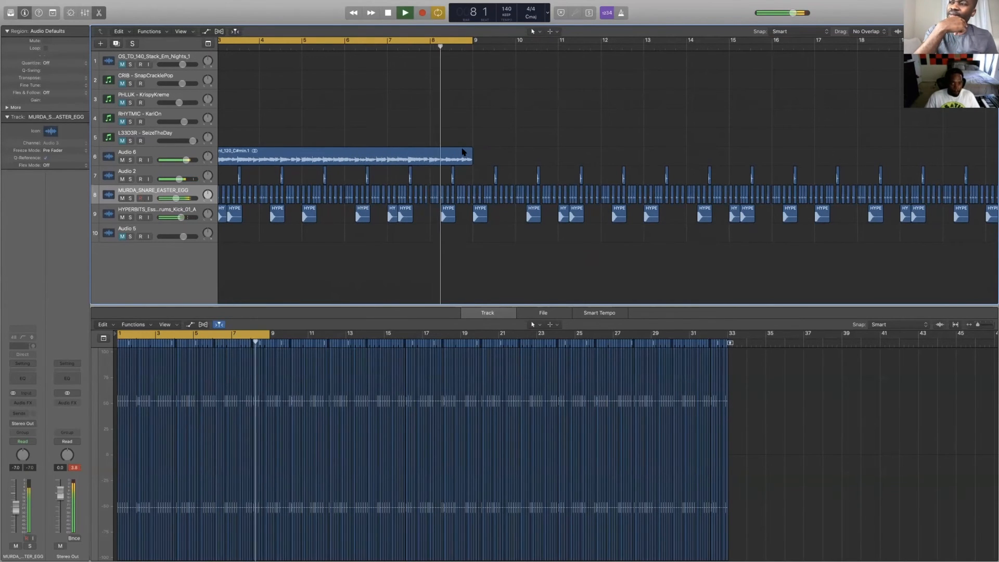
pyautogui.hscroll(-2, 441, 138)
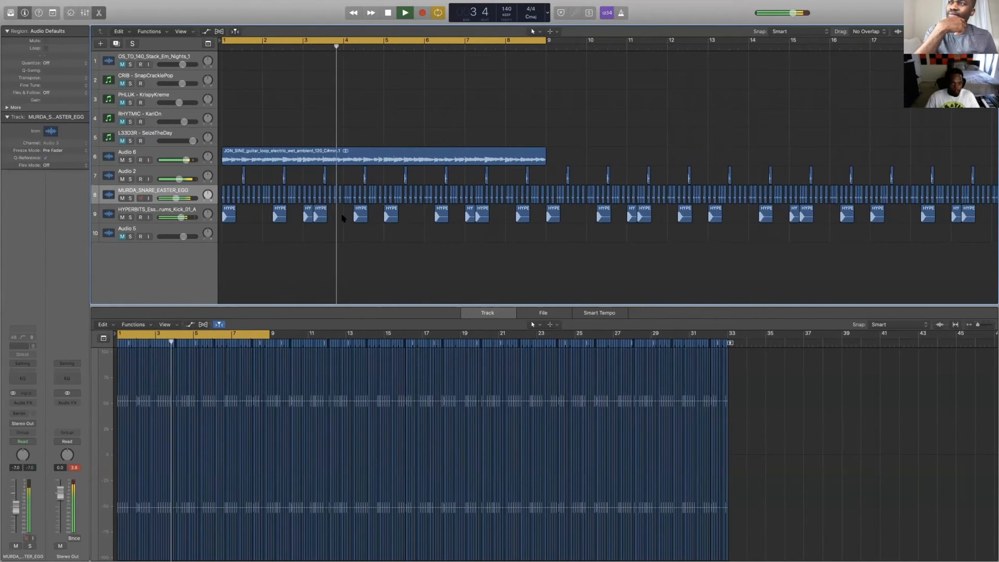
pyautogui.press('space')
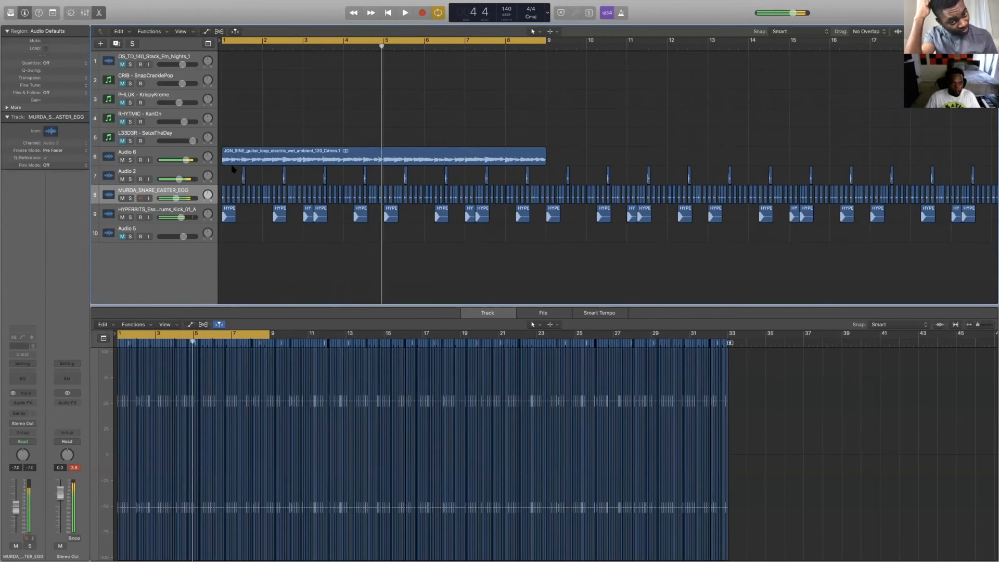
# Select the Audio 6 track, switch to the guitar sample search results in Splice and widen the Splice window.
pyautogui.click(165, 153)
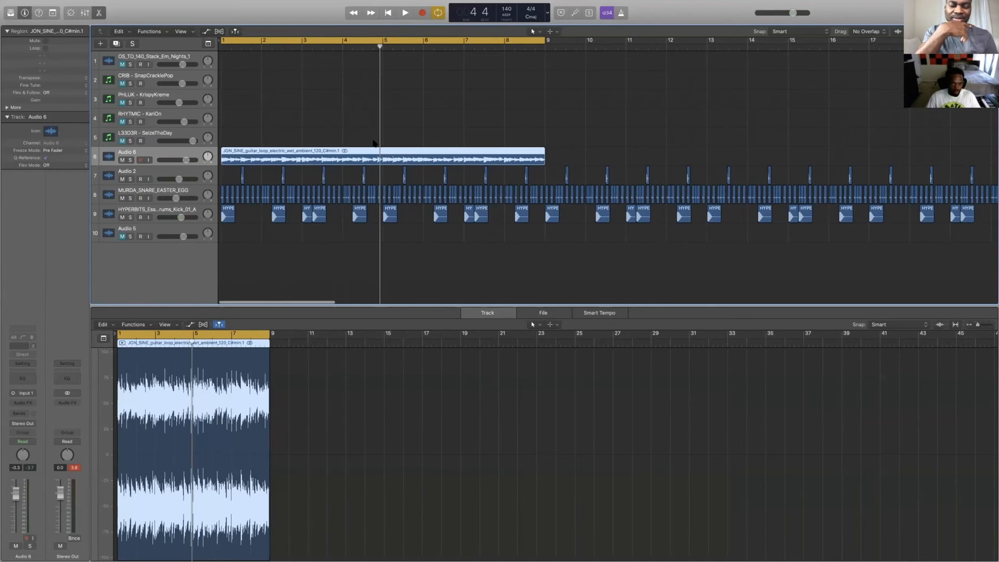
pyautogui.scroll(3, 373, 143)
pyautogui.hscroll(-3, 370, 144)
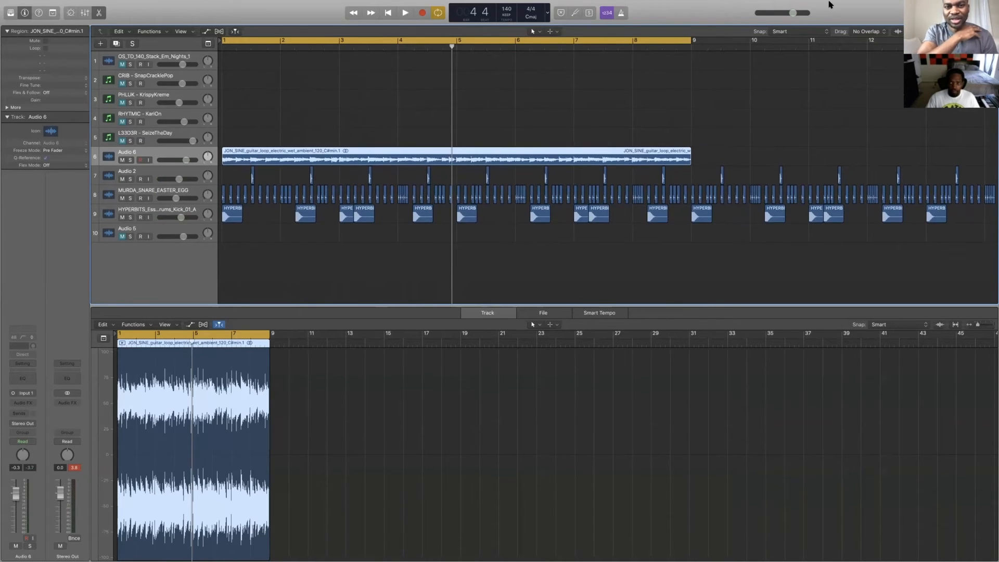
pyautogui.moveTo(837, 5)
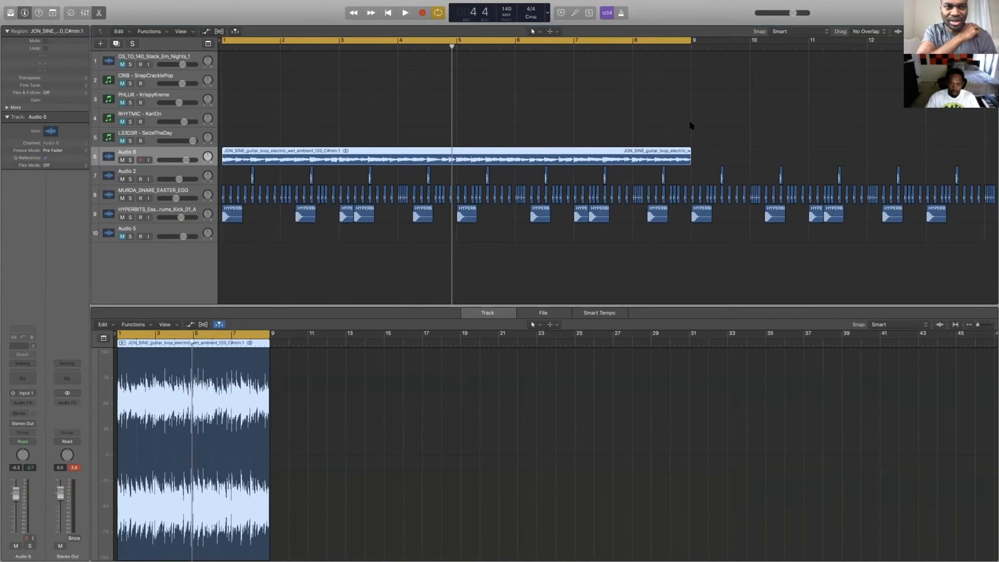
pyautogui.hscroll(1, 213, 100)
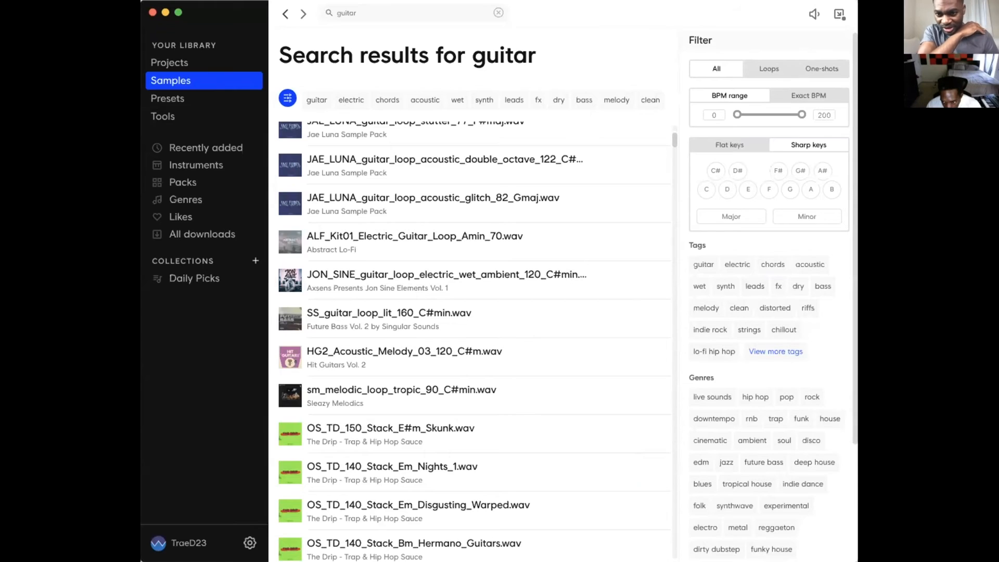
pyautogui.moveTo(856, 560); pyautogui.dragTo(898, 560)
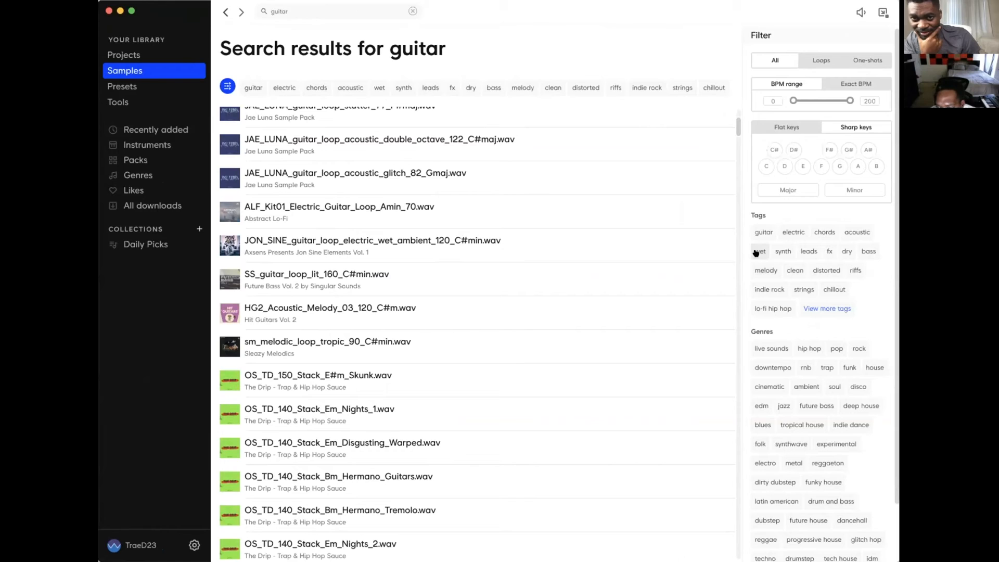
# Show the complete tag list for the guitar search, widen the window and filter the results by the plucks tag.
pyautogui.scroll(-1, 791, 376)
pyautogui.scroll(-3, 815, 385)
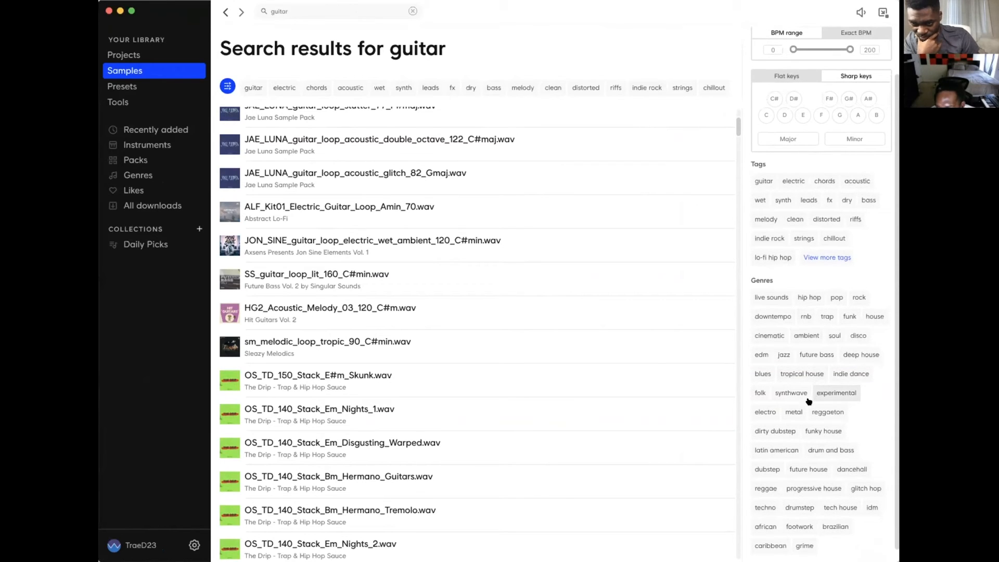
pyautogui.scroll(3, 808, 401)
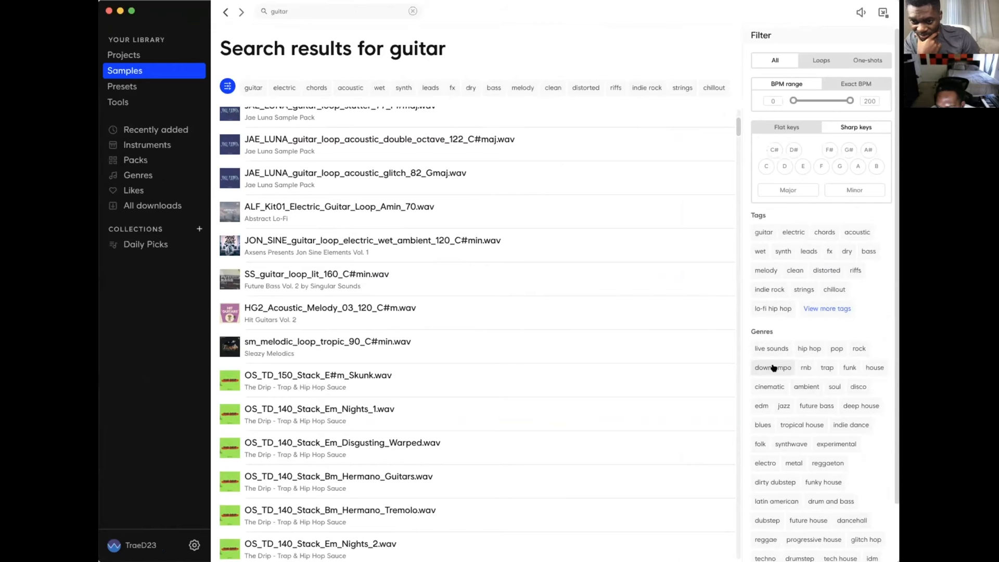
pyautogui.scroll(-1, 796, 394)
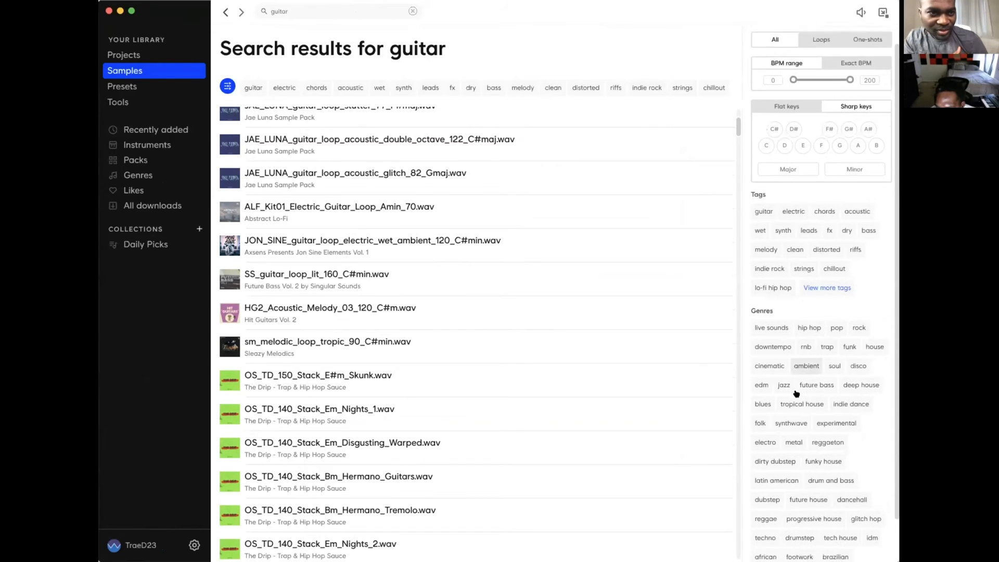
pyautogui.scroll(-2, 795, 394)
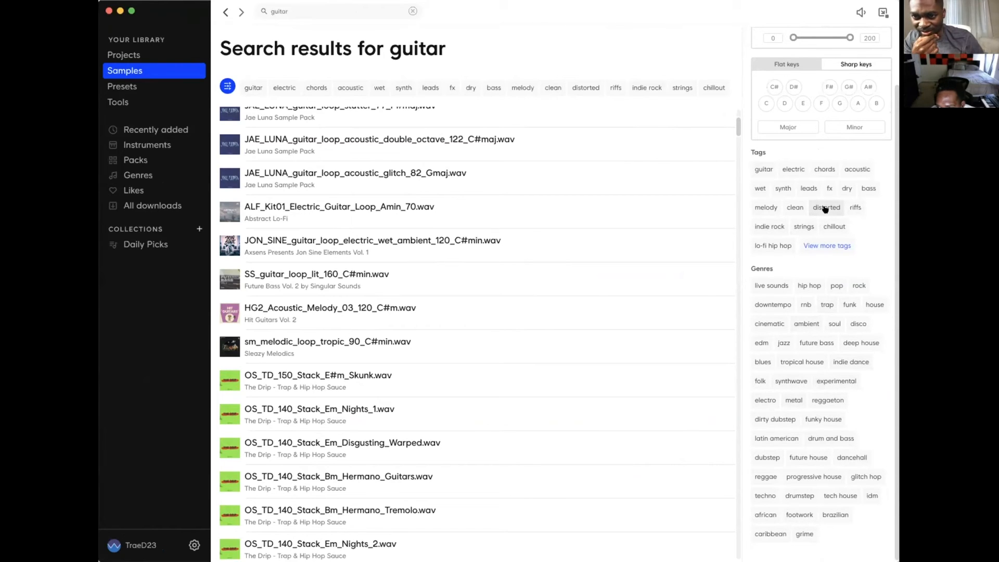
pyautogui.scroll(1, 822, 207)
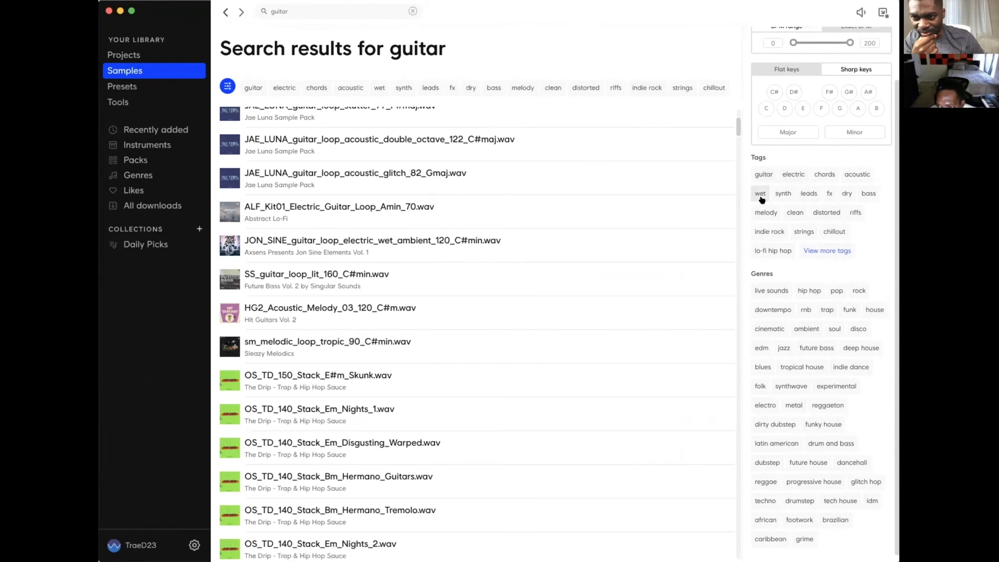
pyautogui.scroll(-1, 811, 254)
pyautogui.click(814, 249)
pyautogui.scroll(-3, 827, 335)
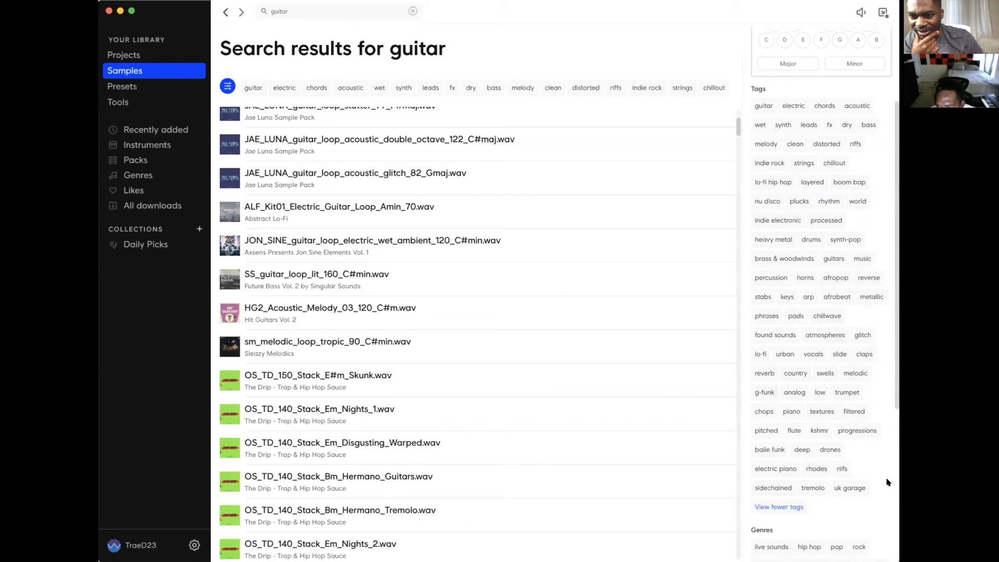
pyautogui.moveTo(895, 440); pyautogui.dragTo(917, 440)
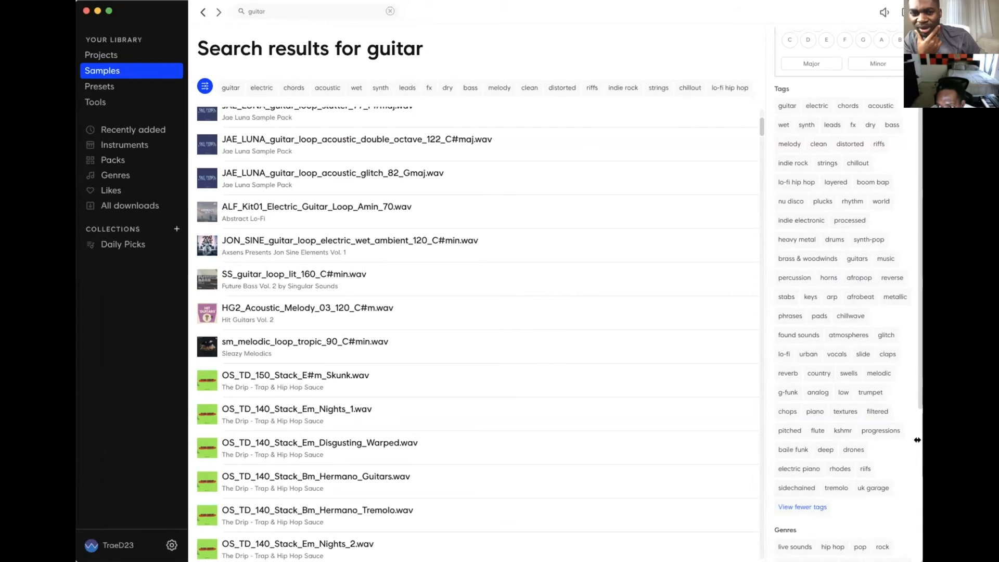
pyautogui.click(816, 201)
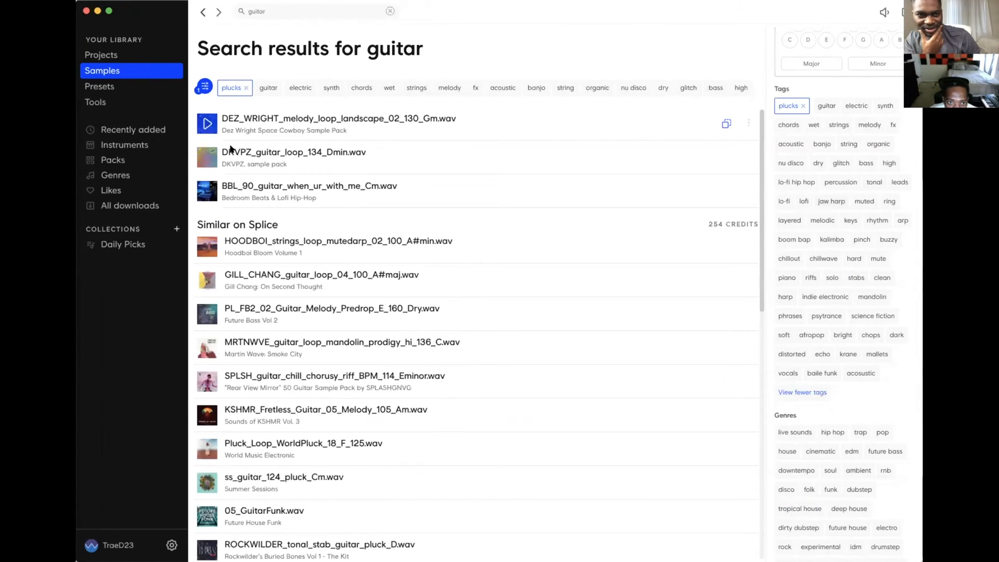
# Preview the owned DKVPZ_guitar_loop_134_Dmin and BBL_90_guitar_when_ur_with_me_Cm samples.
pyautogui.click(208, 158)
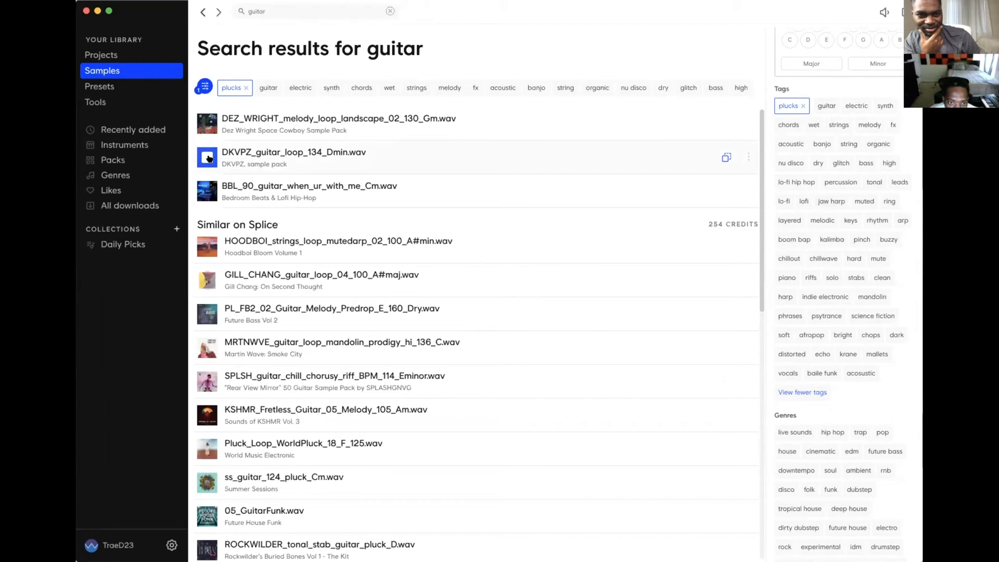
pyautogui.click(210, 192)
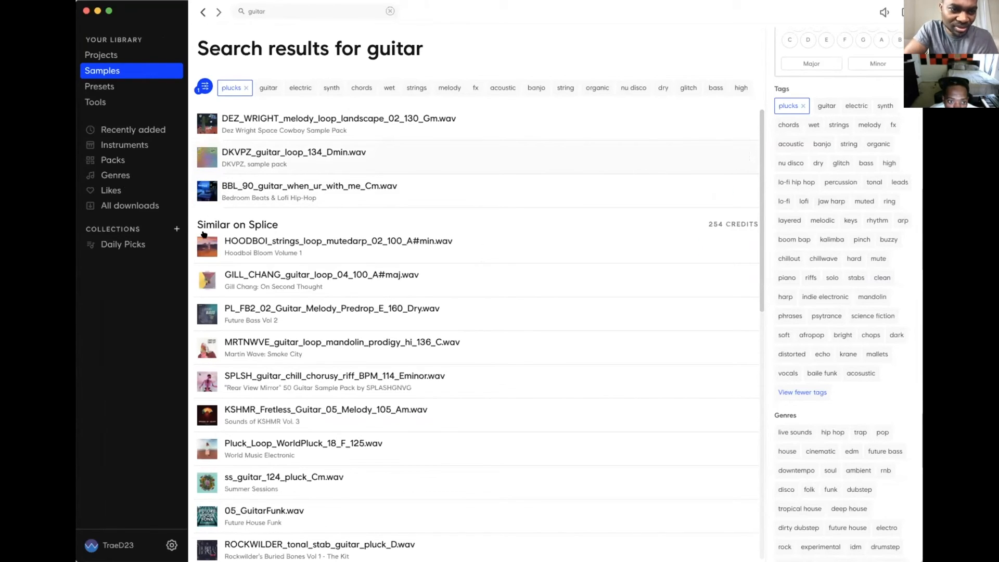
pyautogui.click(208, 191)
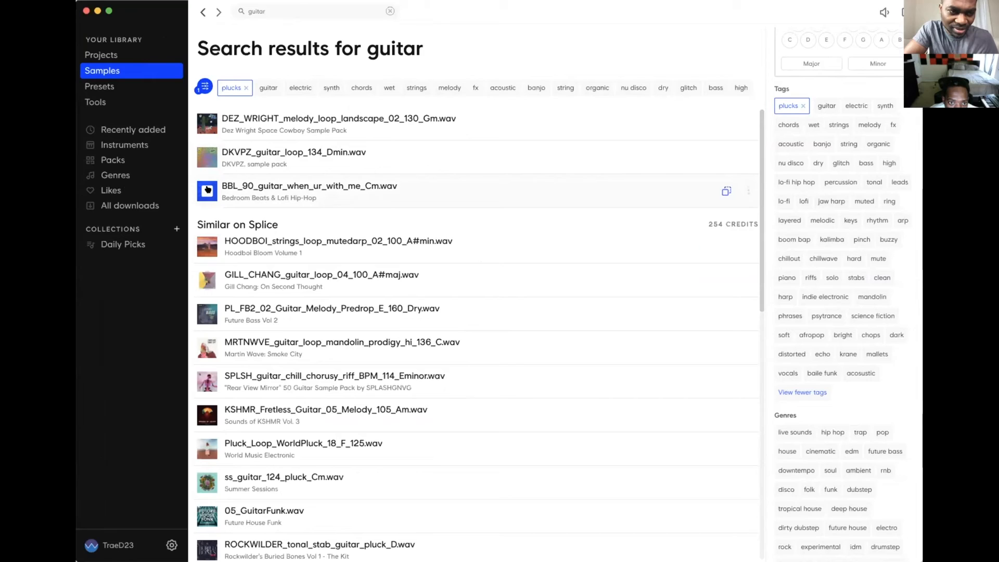
# Audition the similar Splice loops from HOODBOI_strings_loop_mutedarp_02_100_A#min down to SPLSH_guitar_chill_chorusy_riff_BPM_114_Eminor.
pyautogui.click(208, 243)
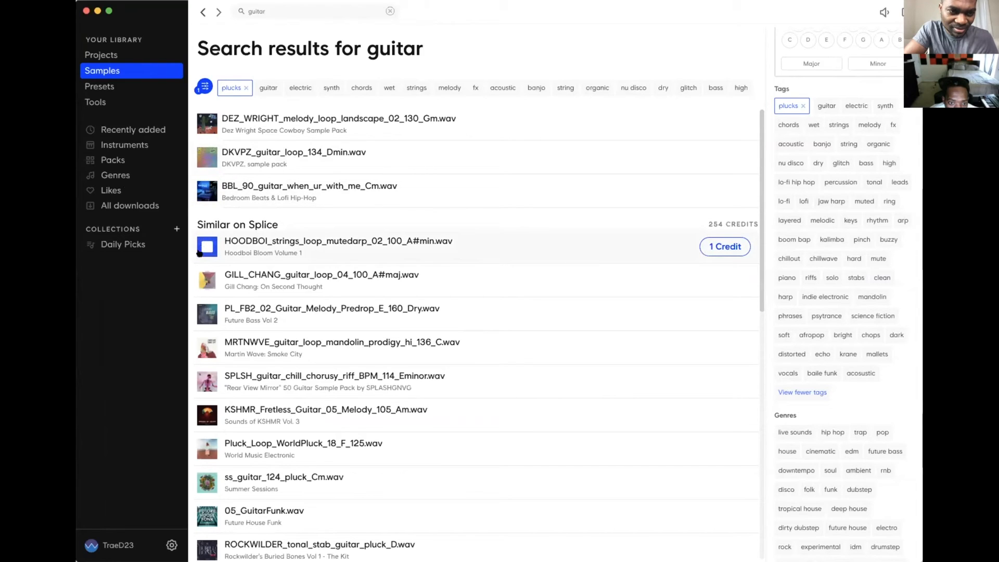
pyautogui.click(206, 281)
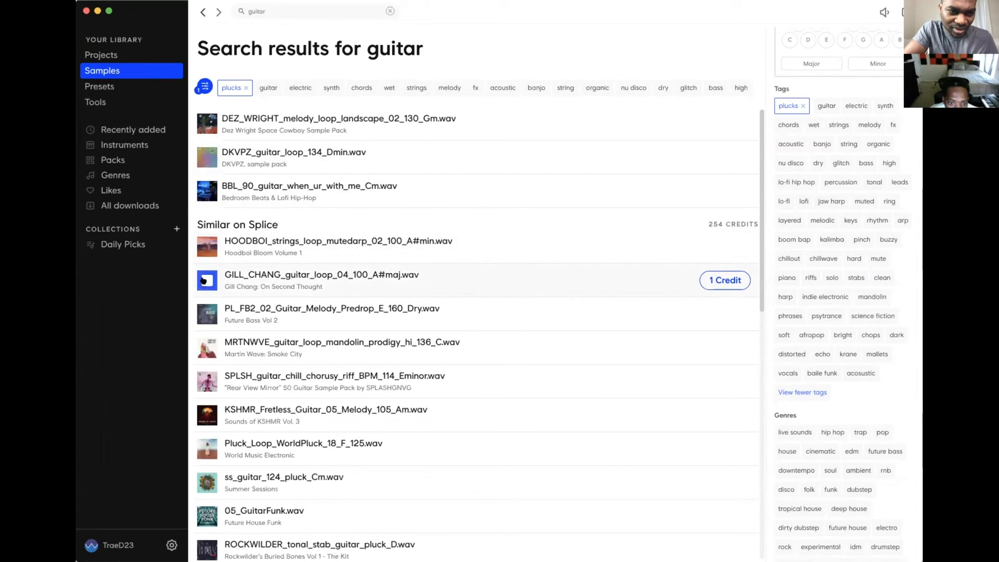
pyautogui.click(207, 314)
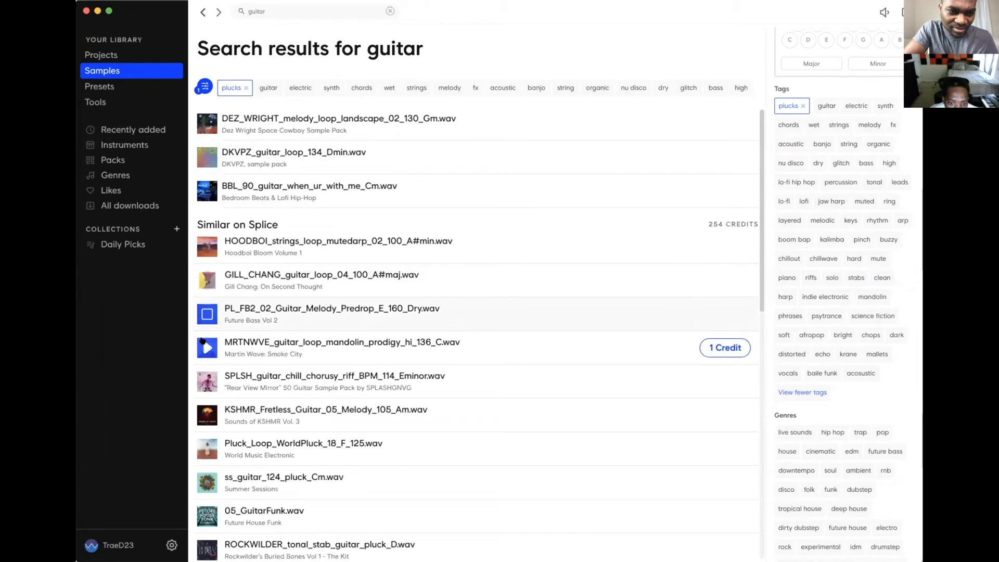
pyautogui.scroll(-1, 205, 351)
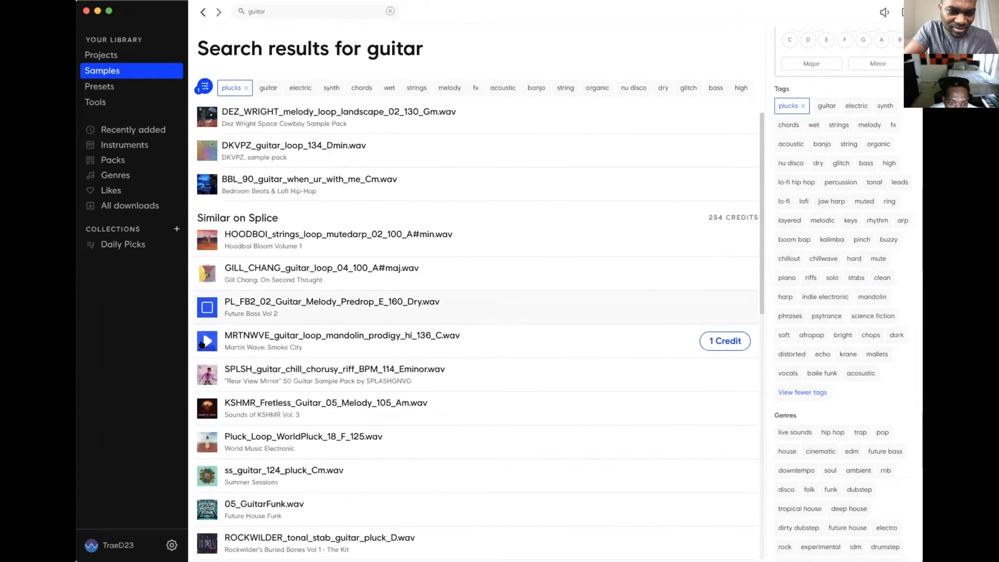
pyautogui.click(202, 344)
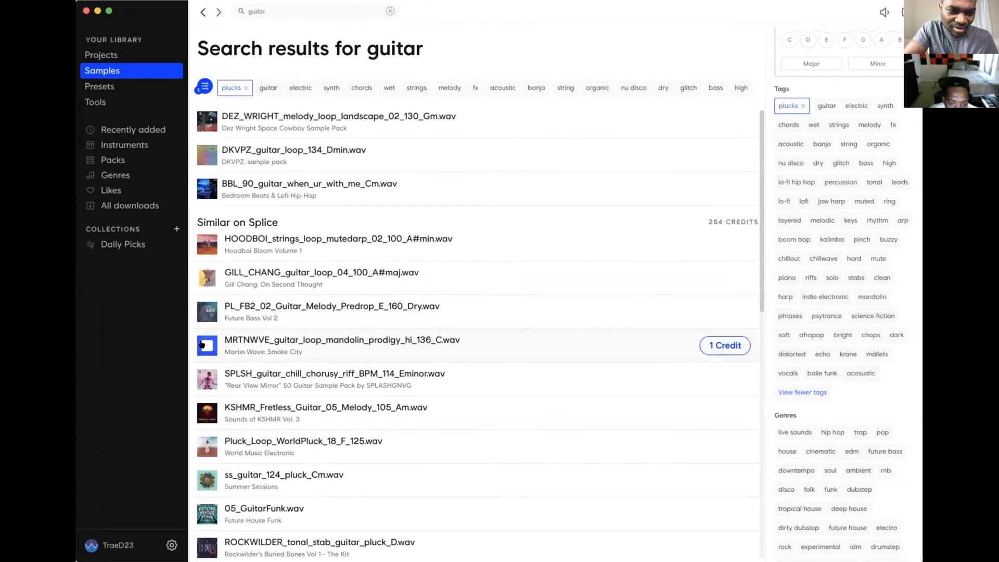
pyautogui.click(203, 374)
pyautogui.click(203, 373)
pyautogui.scroll(1, 202, 370)
pyautogui.scroll(-1, 207, 323)
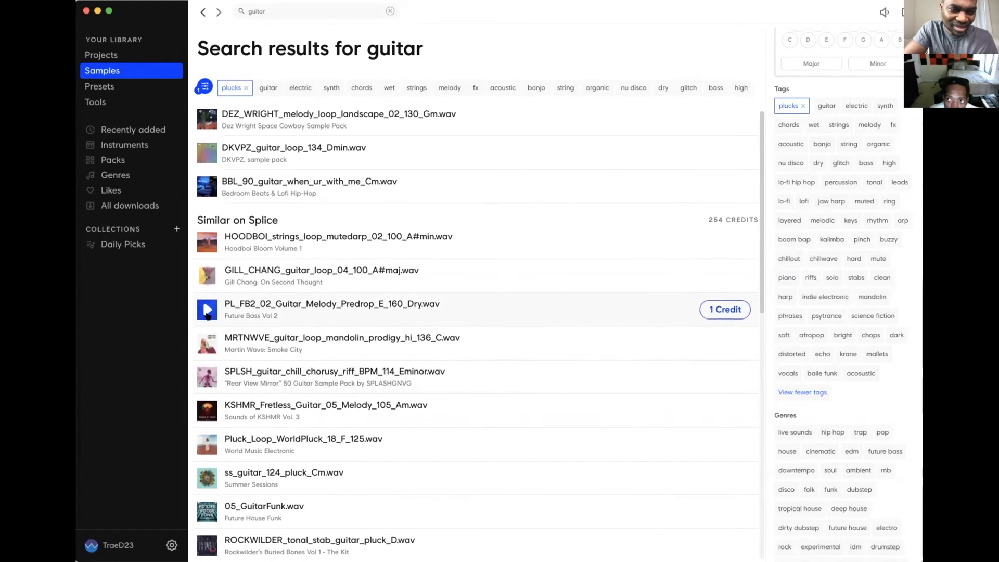
# Replay PL_FB2_02_Guitar_Melody_Predrop_E_160_Dry.wav and buy it for 1 credit.
pyautogui.click(207, 311)
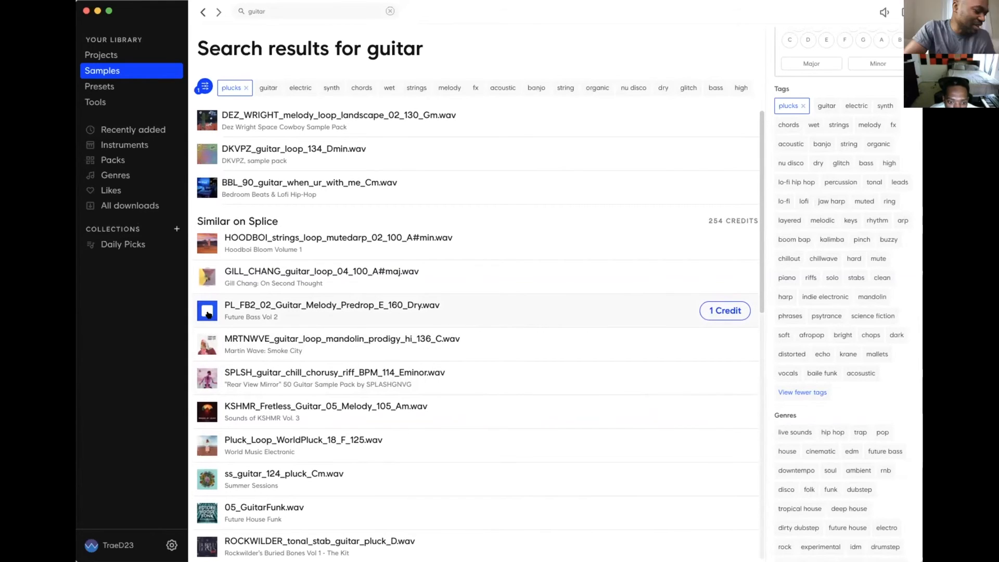
pyautogui.scroll(-1, 322, 307)
pyautogui.click(722, 309)
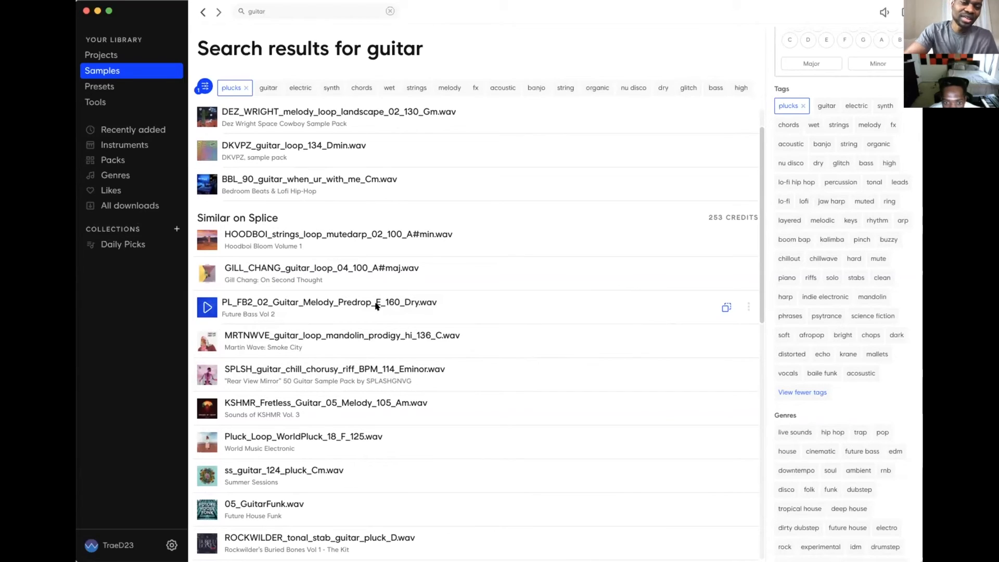
# Add the purchased PL_FB2_02_Guitar_Melody_Predrop_E_160_Dry loop to the Audio 6 track at bar 1 and return to the Logic Pro project.
pyautogui.click(334, 302)
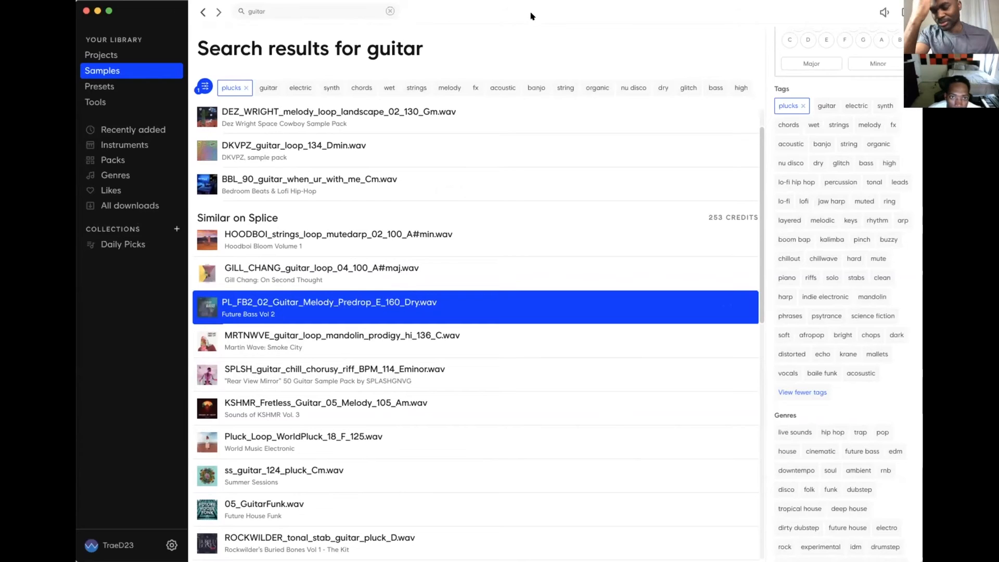
pyautogui.press('super+Tab')
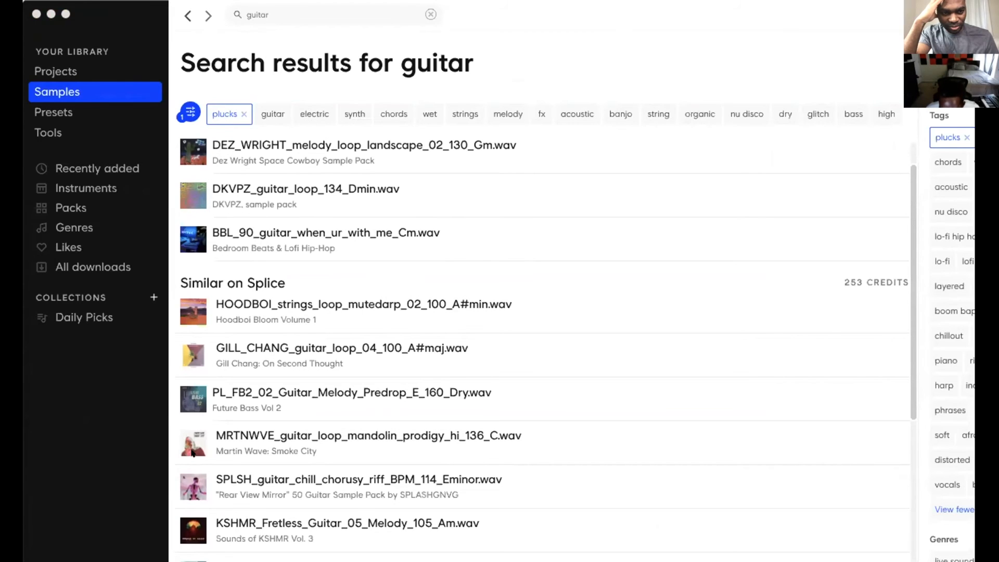
pyautogui.click(192, 394)
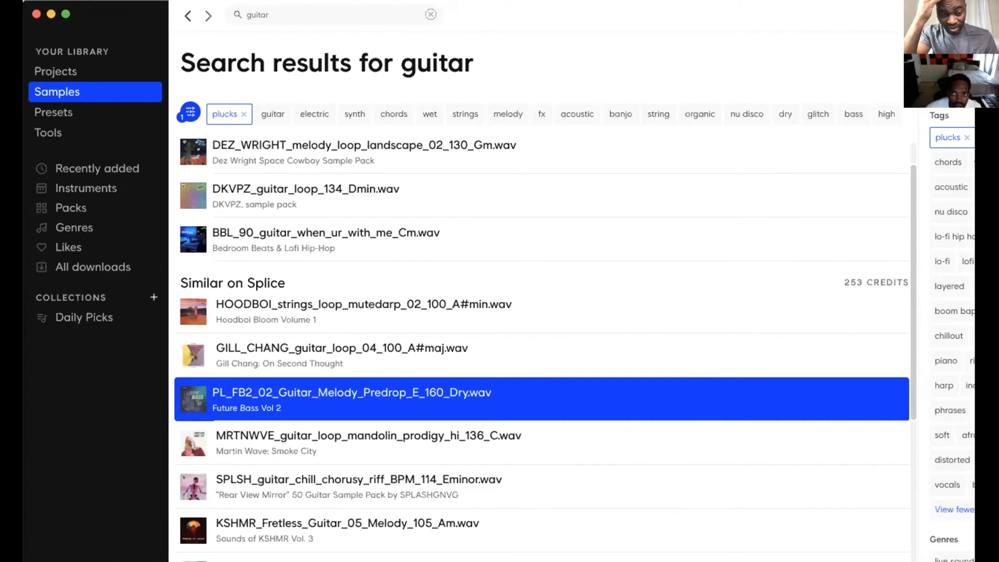
pyautogui.press('super+Tab')
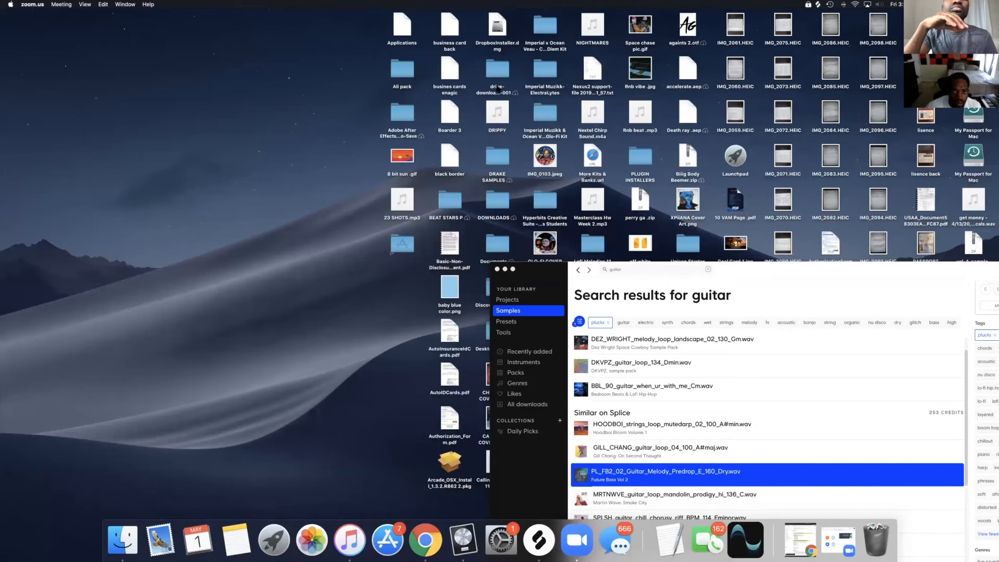
pyautogui.hotkey('ctrl', 'Right')
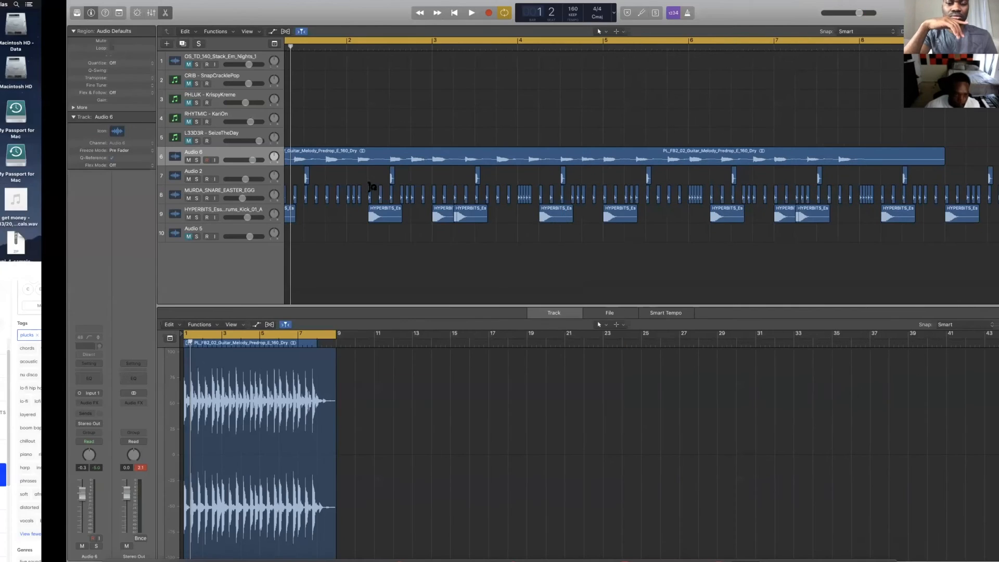
# Play the cycled section to hear the new guitar loop with the drums.
pyautogui.press('space')
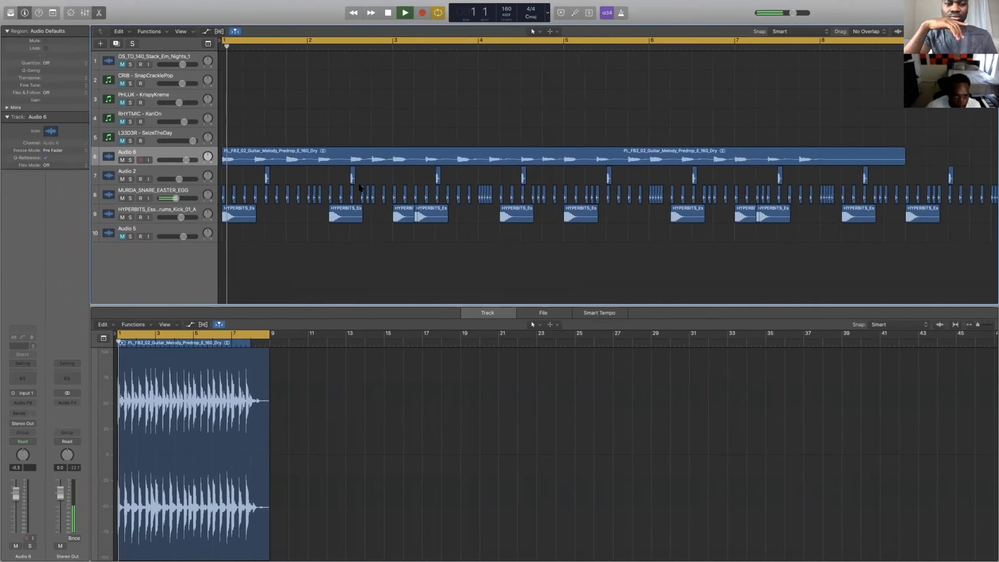
pyautogui.scroll(-3, 429, 219)
pyautogui.hscroll(2, 430, 220)
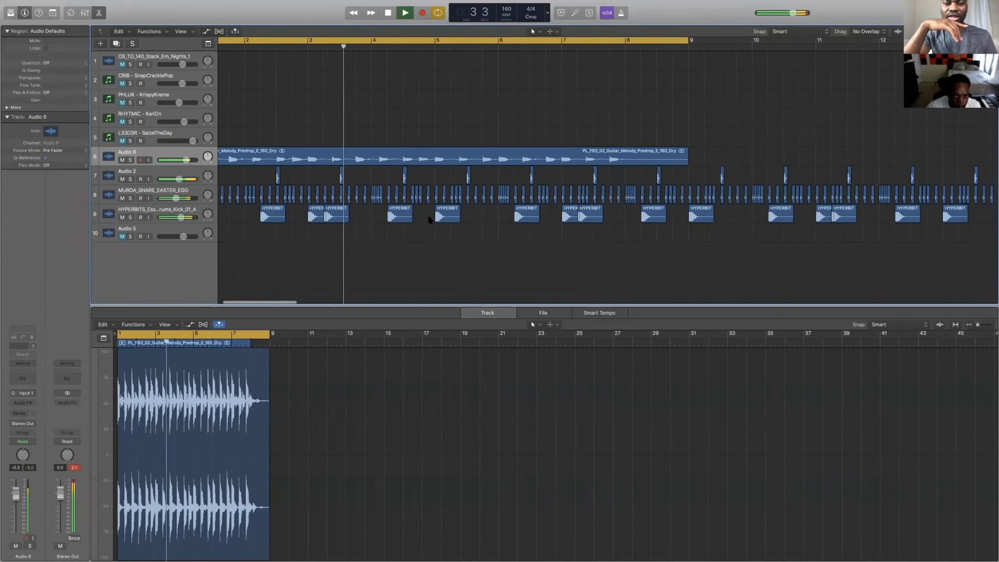
pyautogui.hscroll(1, 429, 218)
pyautogui.hscroll(-1, 431, 217)
pyautogui.scroll(-3, 538, 206)
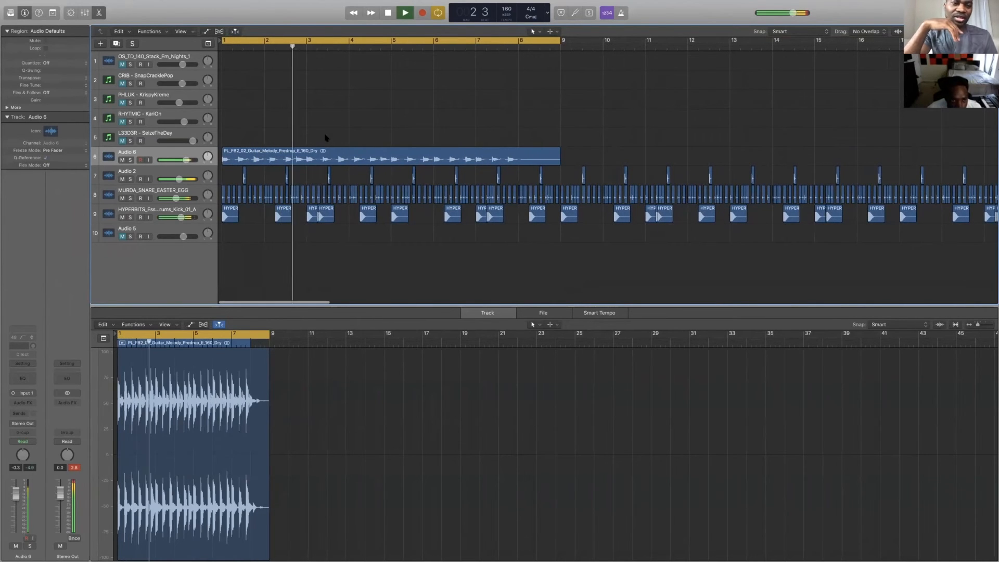
pyautogui.press('space')
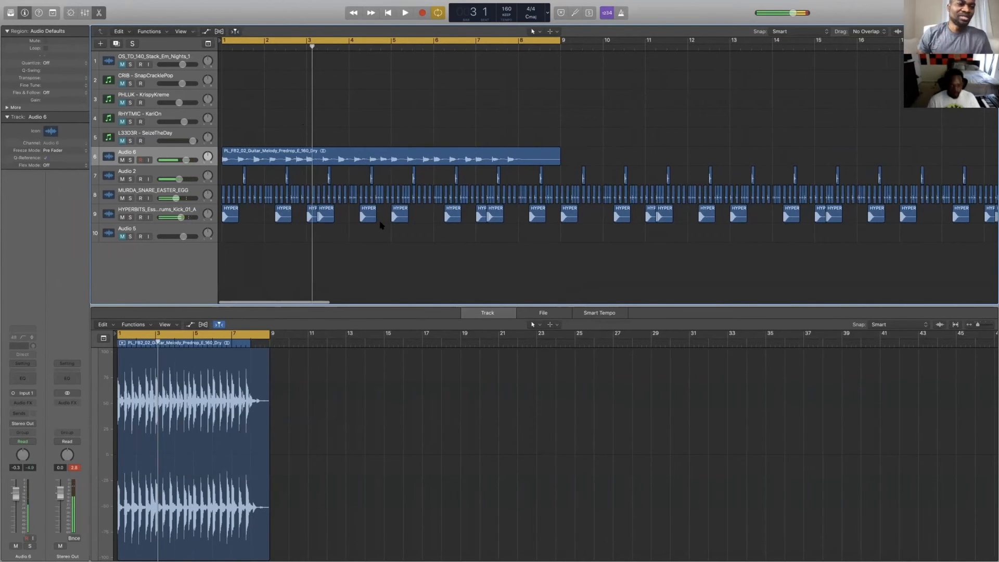
# Extend the start of the second kick region in bar 3 and in bar 7 slightly earlier on the HYPERBITS kick track.
pyautogui.scroll(-1, 375, 228)
pyautogui.scroll(5, 370, 226)
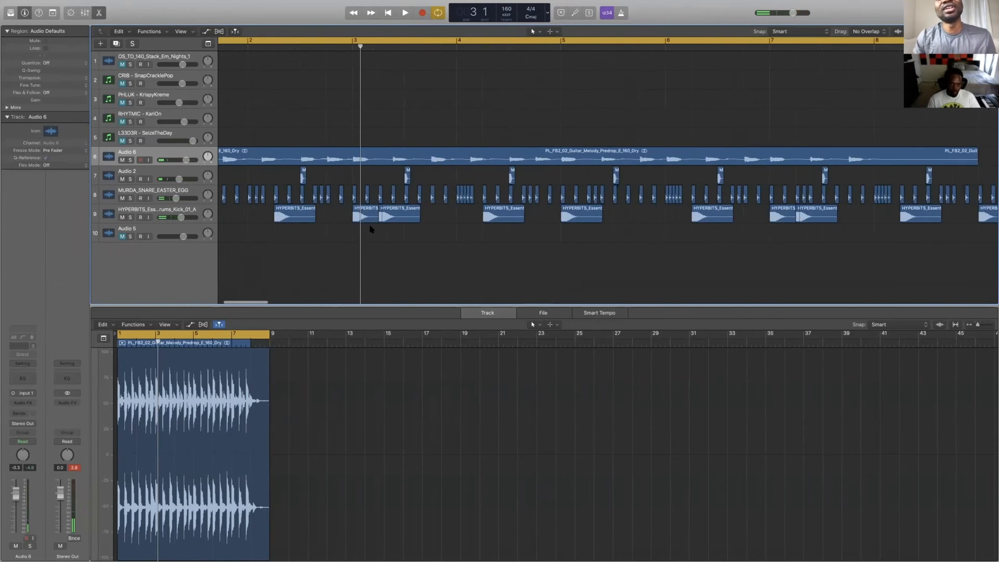
pyautogui.hscroll(-3, 371, 229)
pyautogui.click(409, 215)
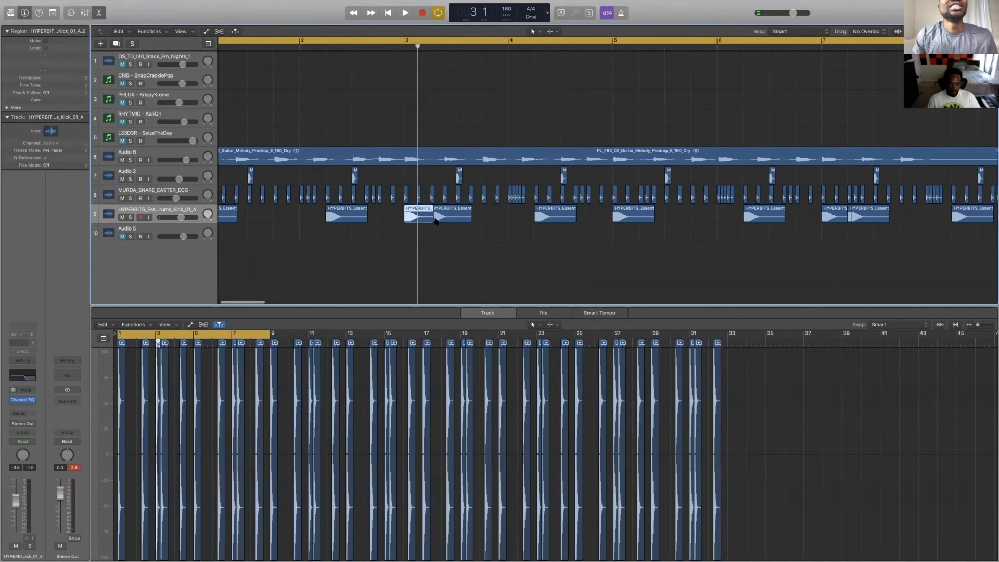
pyautogui.moveTo(432, 219); pyautogui.dragTo(415, 224)
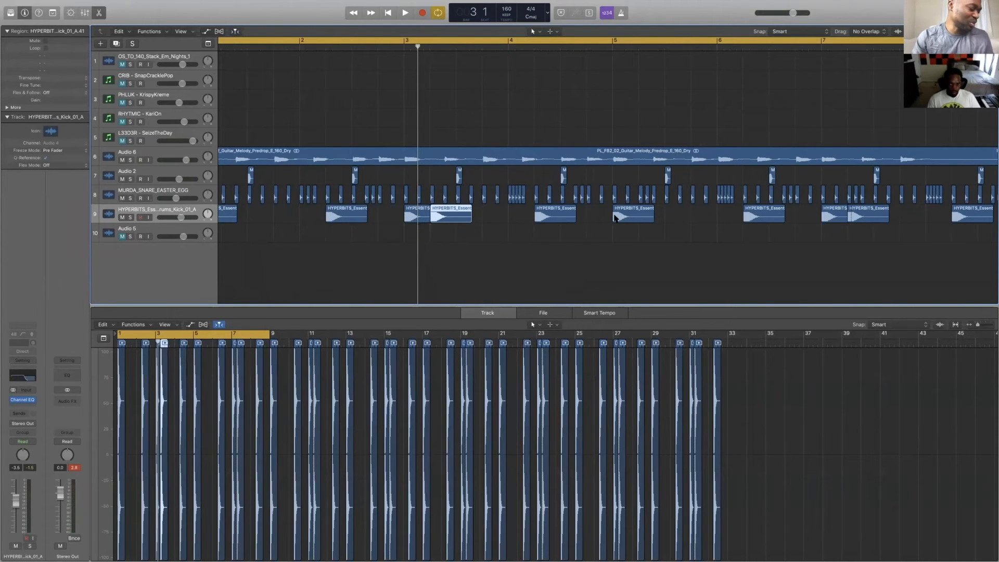
pyautogui.moveTo(849, 221); pyautogui.dragTo(830, 225)
pyautogui.hscroll(5, 820, 226)
pyautogui.hscroll(-6, 903, 220)
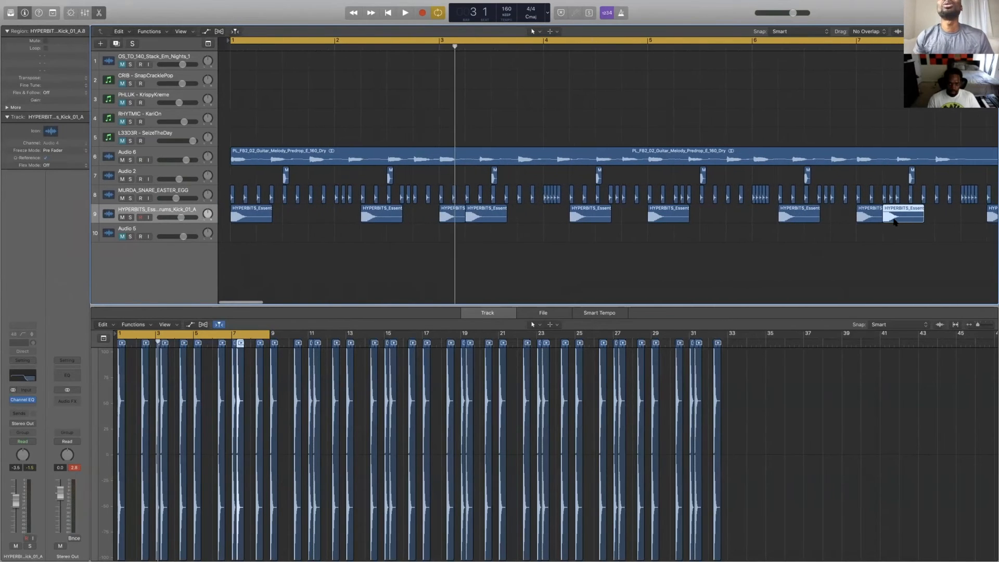
pyautogui.hscroll(1, 894, 223)
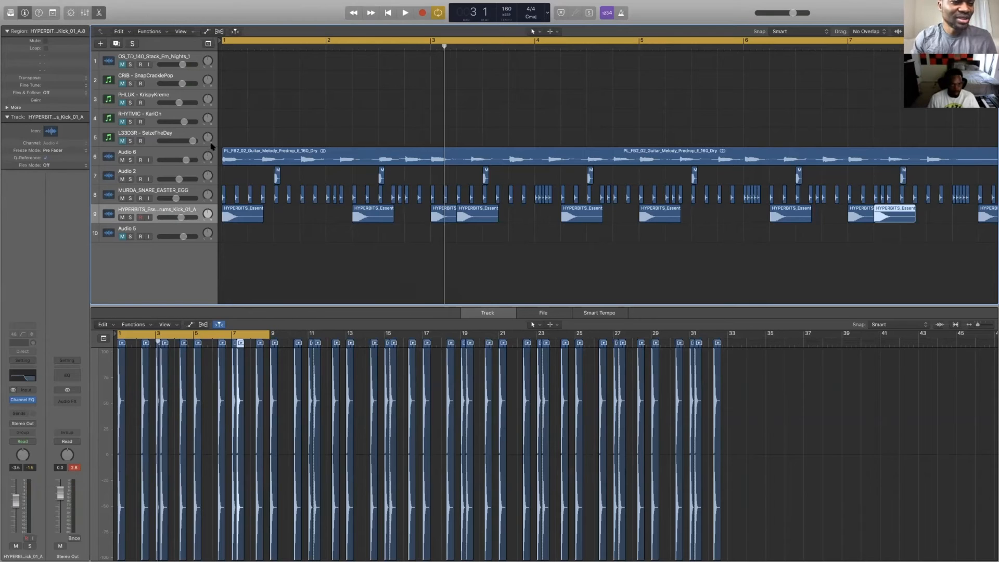
# Add a new audio track directly below the guitar melody track, Audio 6.
pyautogui.click(197, 156)
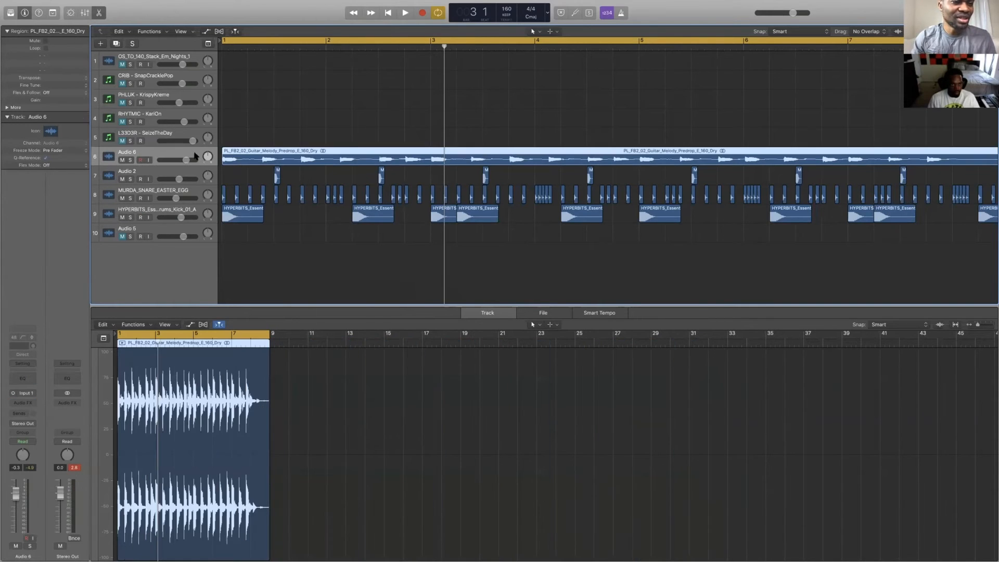
pyautogui.click(116, 44)
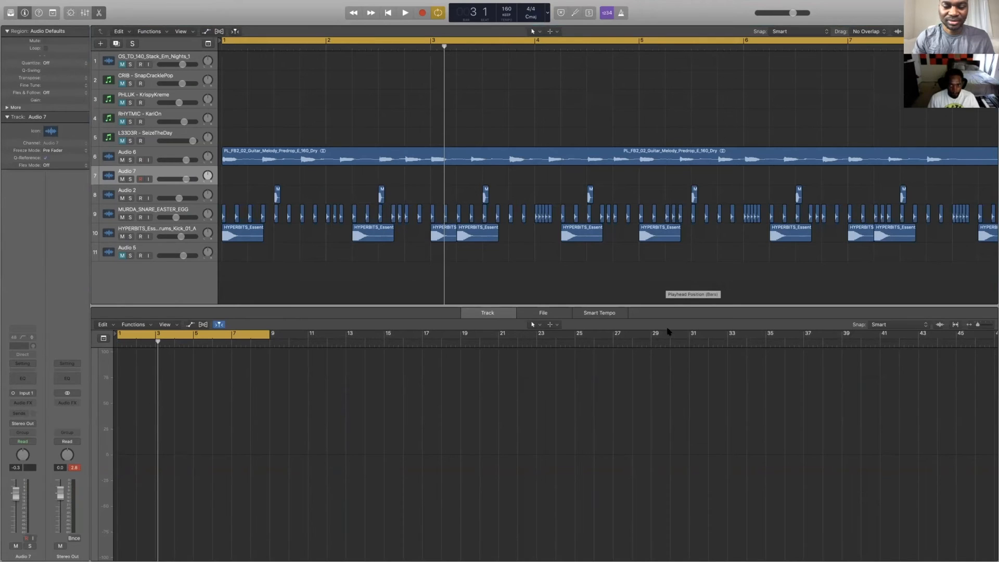
# Switch to Splice, remove the plucks tag filter and search the samples for "saw bass".
pyautogui.press('super+Tab')
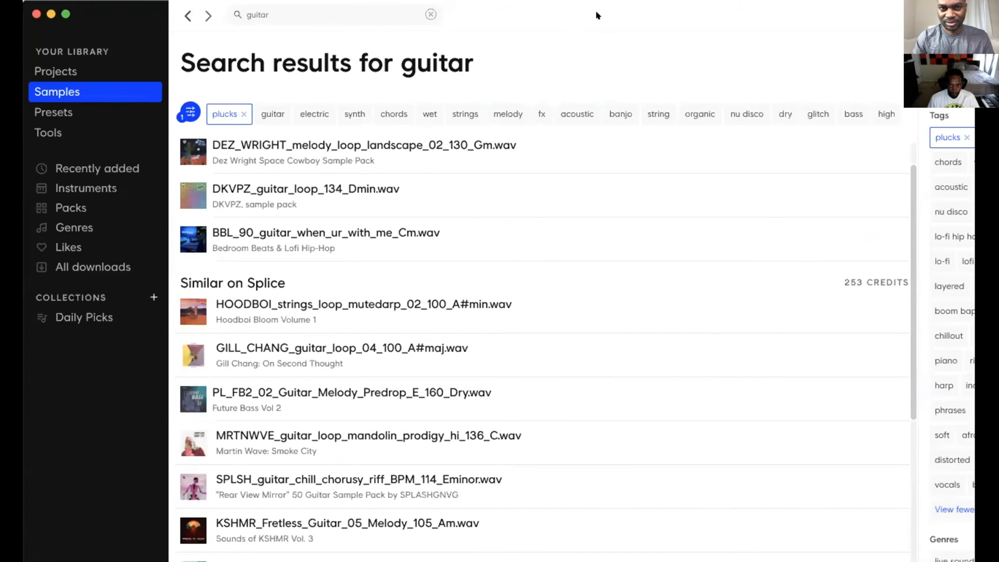
pyautogui.click(271, 11)
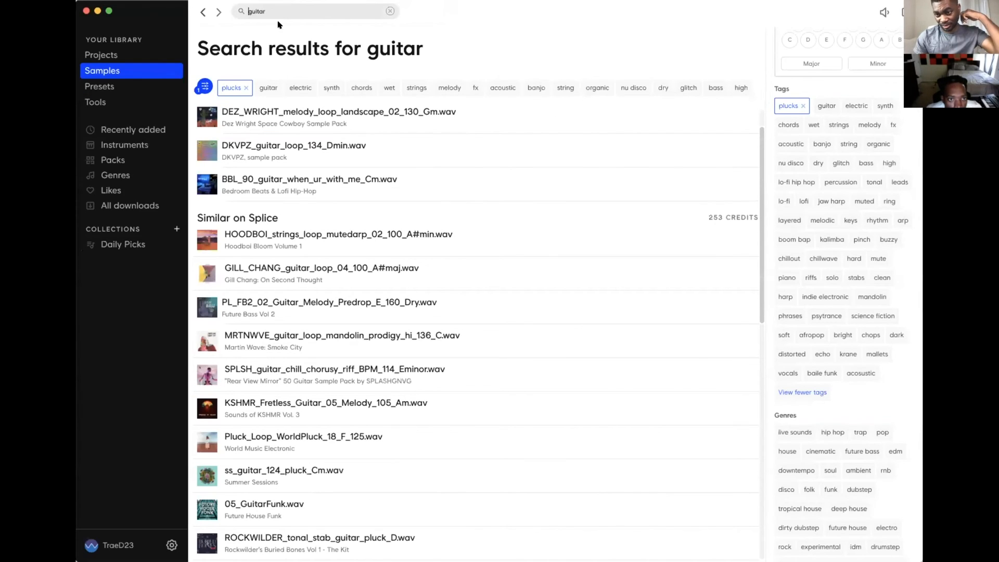
pyautogui.click(245, 87)
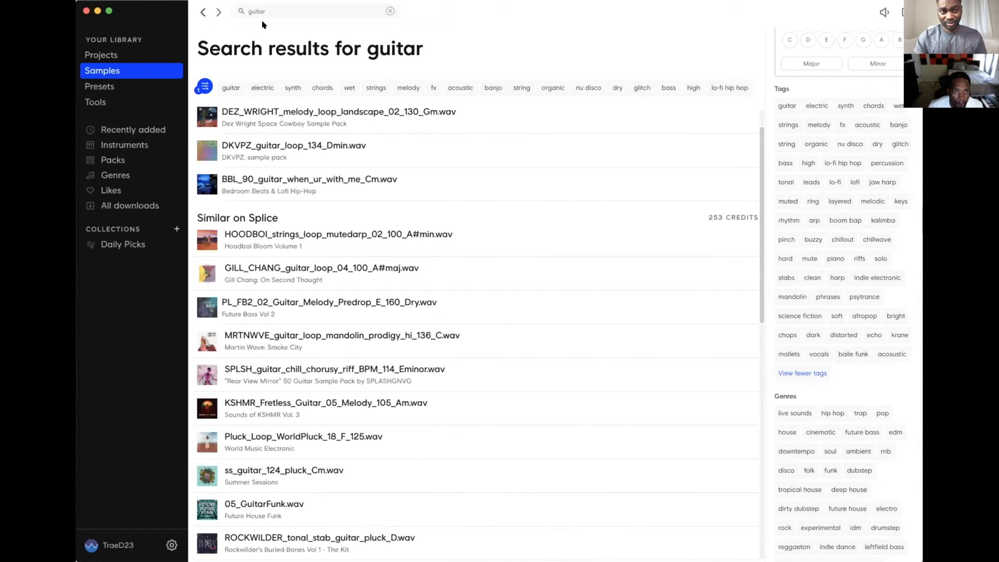
pyautogui.write('sa')
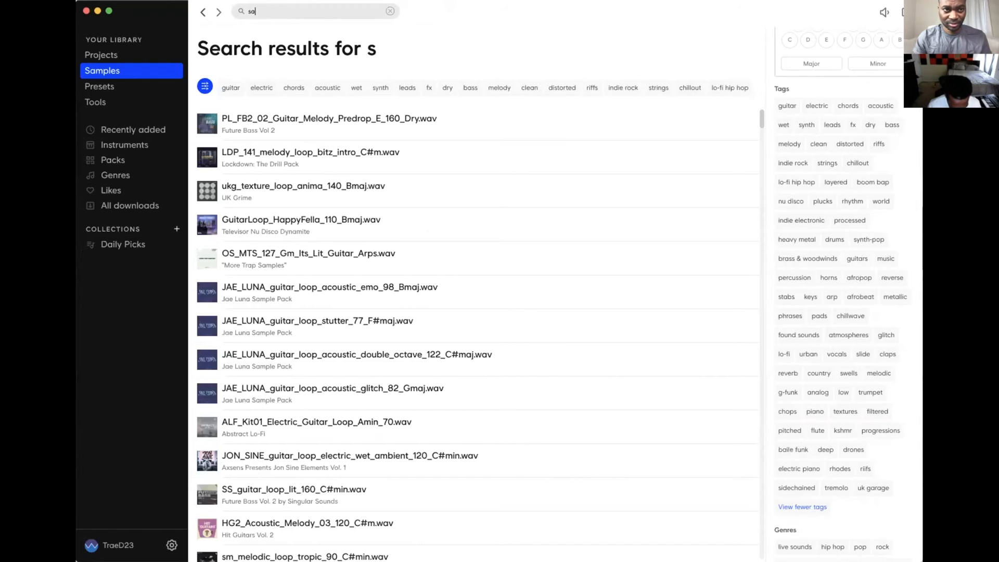
pyautogui.write('w bass')
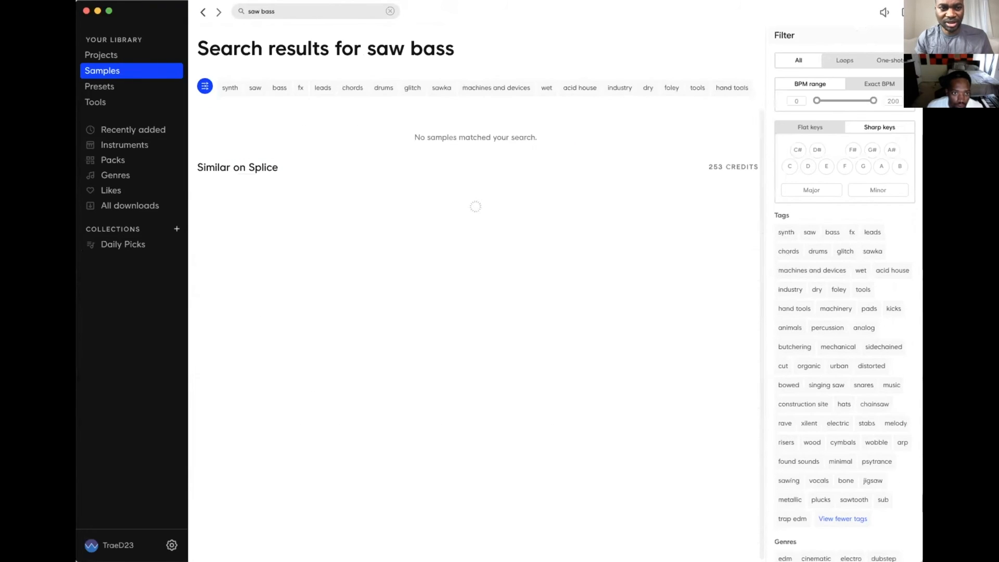
# Change the sample search to "sub bass".
pyautogui.click(258, 12)
pyautogui.press('BackSpace')
pyautogui.press('BackSpace')
pyautogui.write('yb')
pyautogui.press('BackSpace')
pyautogui.press('BackSpace')
pyautogui.write('ub')
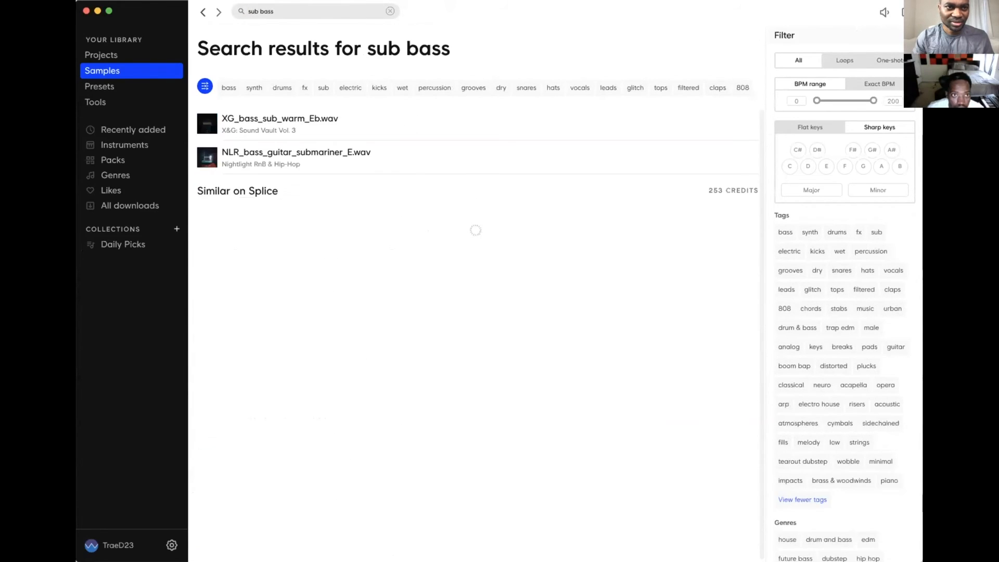
# Audition the first sub bass results, including XG_bass_sub_warm_Eb, 009_Sonar_FX, KPD_808_Loop_09 and FMT Dub_Bass.
pyautogui.click(208, 119)
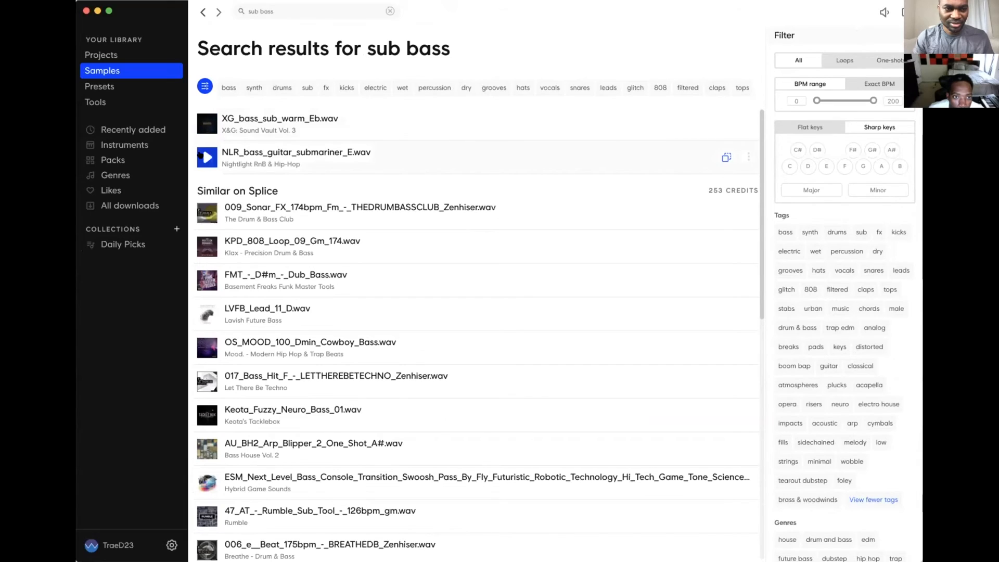
pyautogui.click(203, 213)
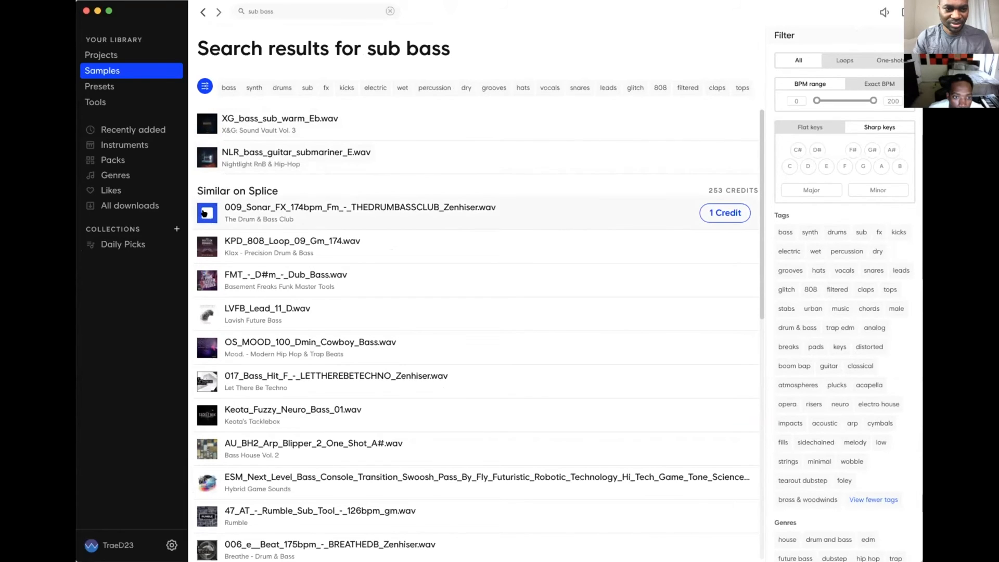
pyautogui.click(206, 245)
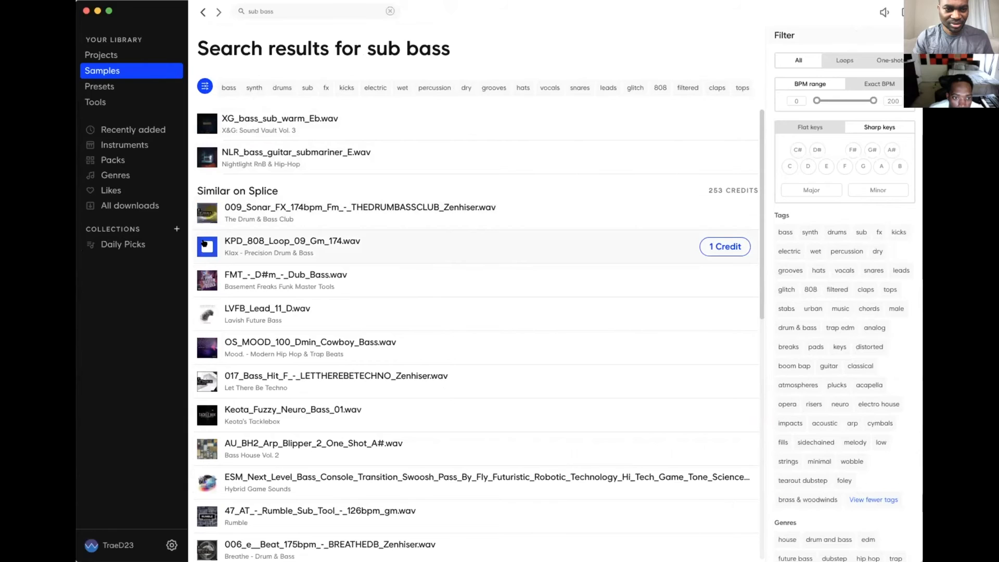
pyautogui.click(200, 282)
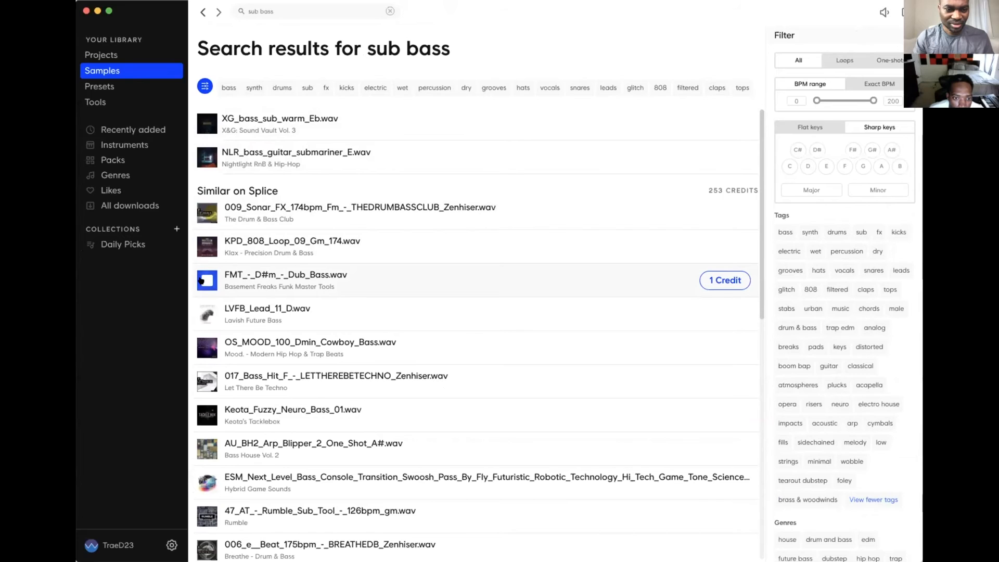
# Filter the results by key E and the bass tag, then get ah2_ms-20_bass_E.wav and place it on the new Logic track at bar 1.
pyautogui.click(822, 166)
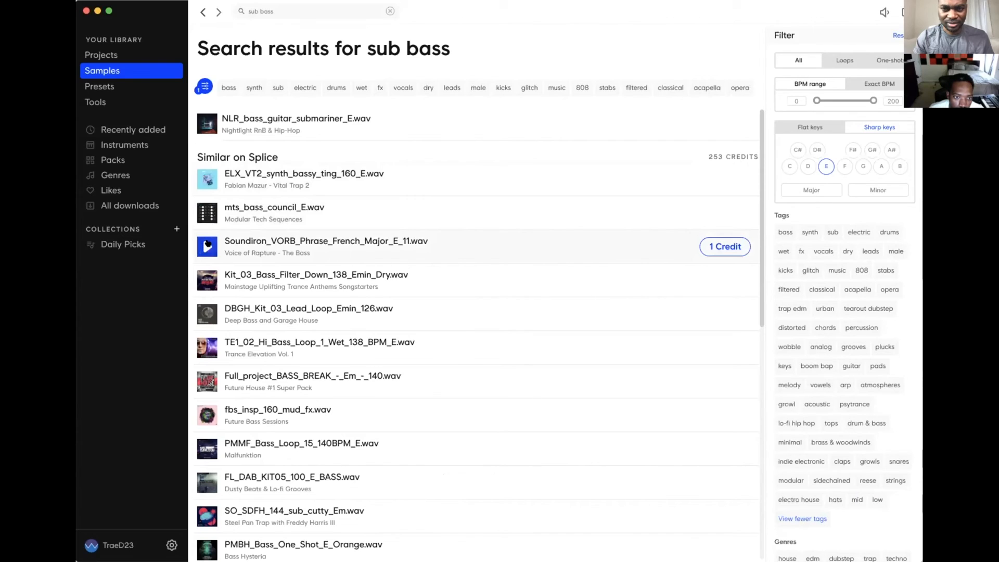
pyautogui.click(227, 87)
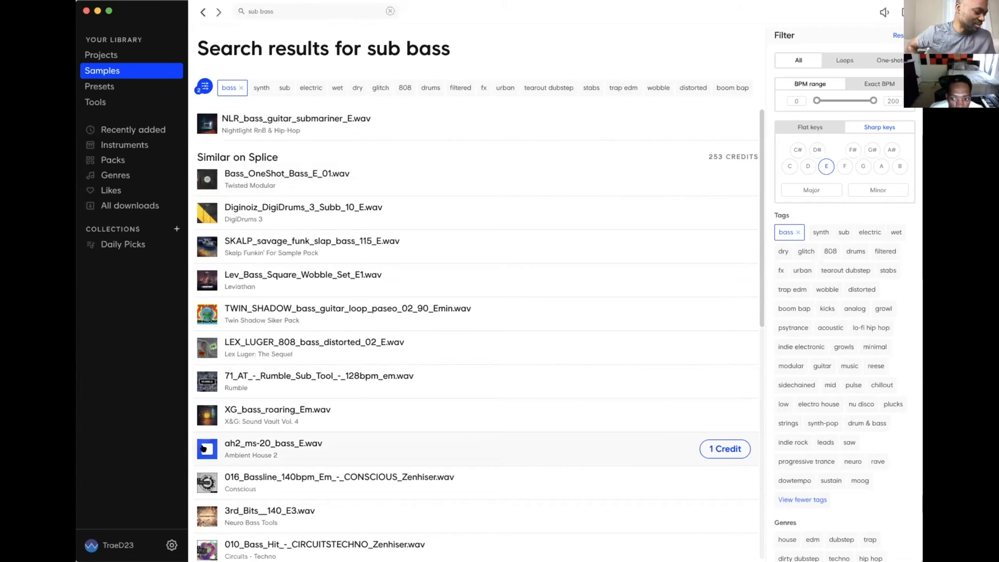
pyautogui.click(713, 448)
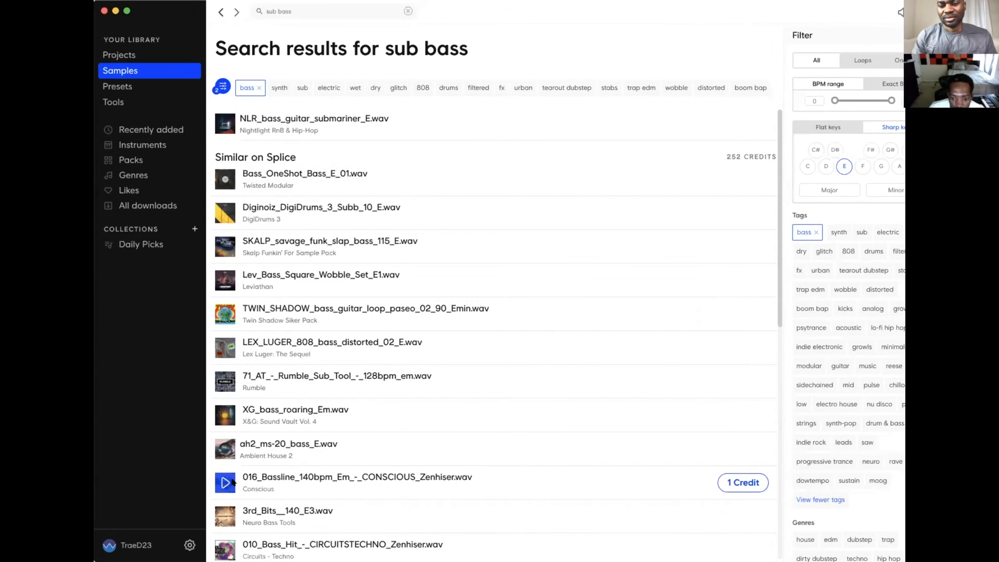
pyautogui.click(467, 450)
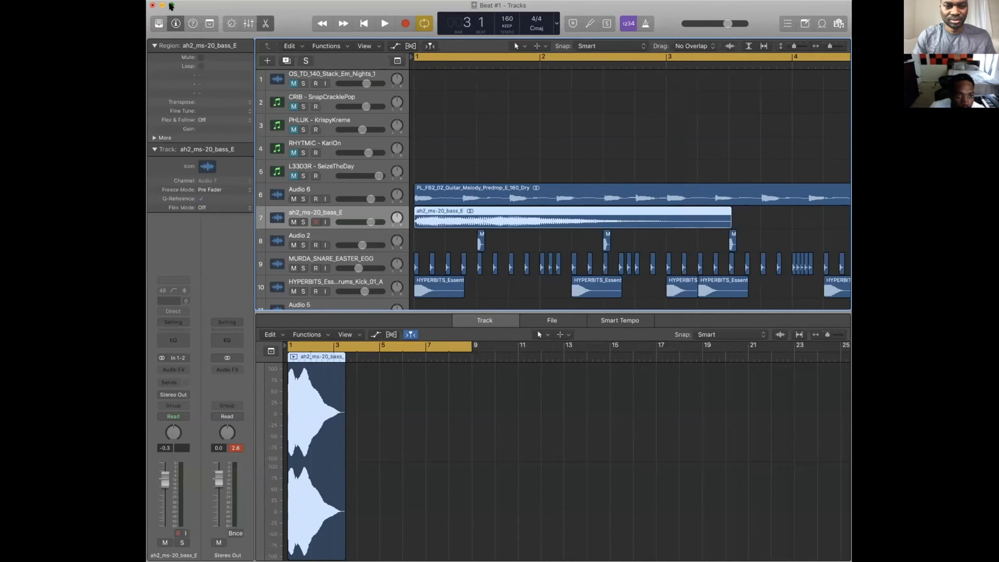
pyautogui.click(172, 5)
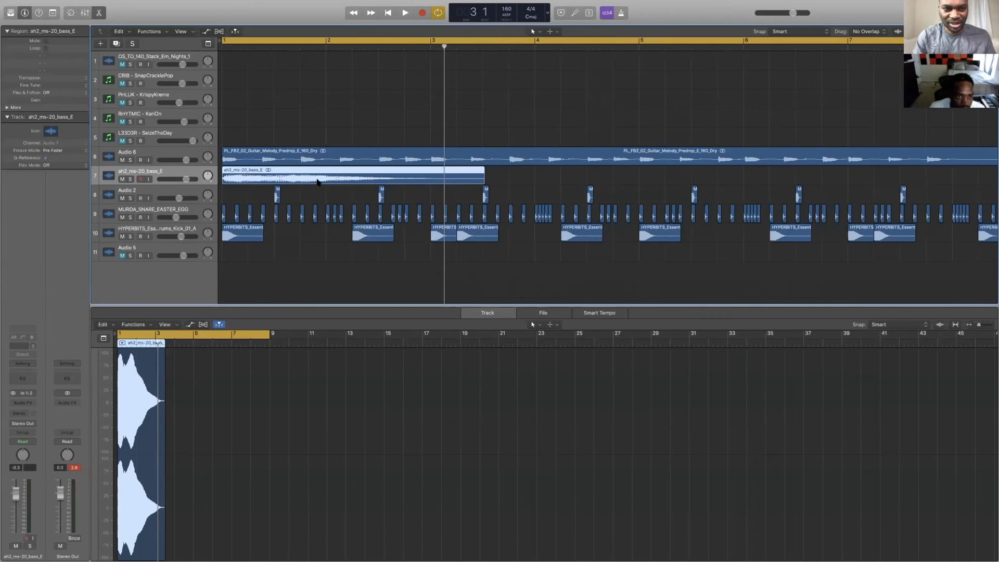
# Trim the ah2_ms-20_bass_E region at bar 1 to one beat, playing it against the beat to judge its length.
pyautogui.press('space')
pyautogui.press('space')
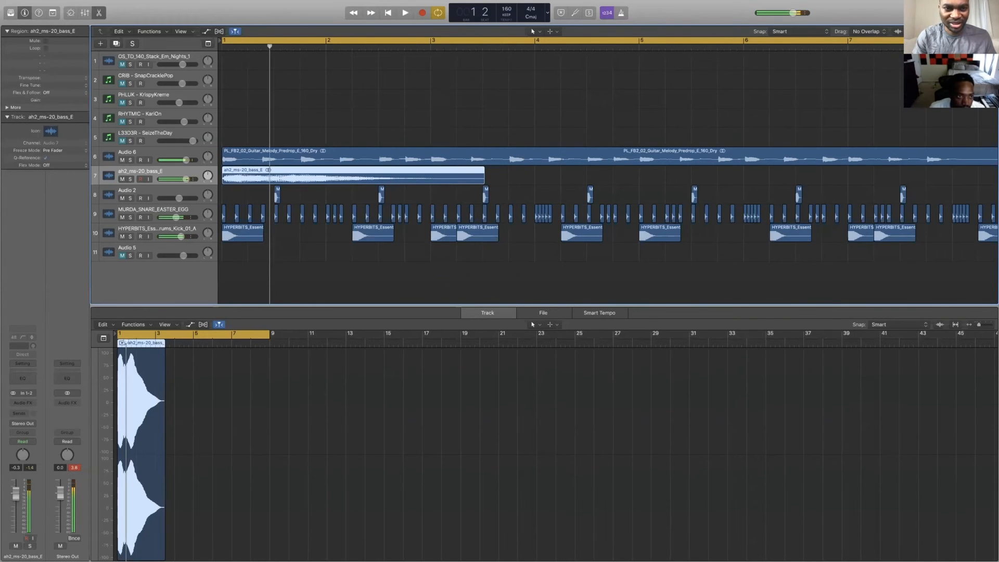
pyautogui.moveTo(483, 180); pyautogui.dragTo(273, 186)
pyautogui.press('space')
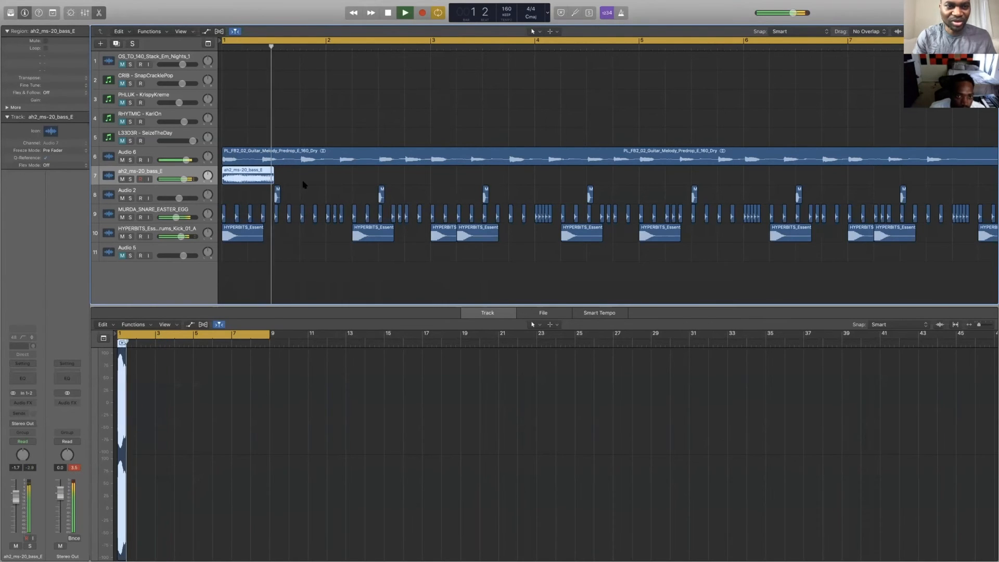
pyautogui.press('space')
pyautogui.moveTo(278, 180); pyautogui.dragTo(245, 181)
pyautogui.press('Return')
pyautogui.press('space')
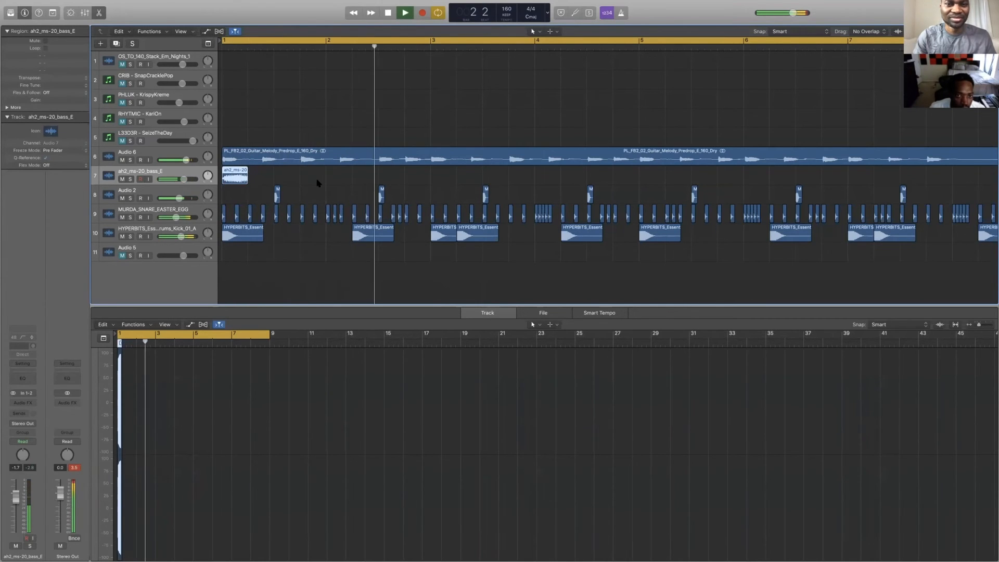
pyautogui.press('space')
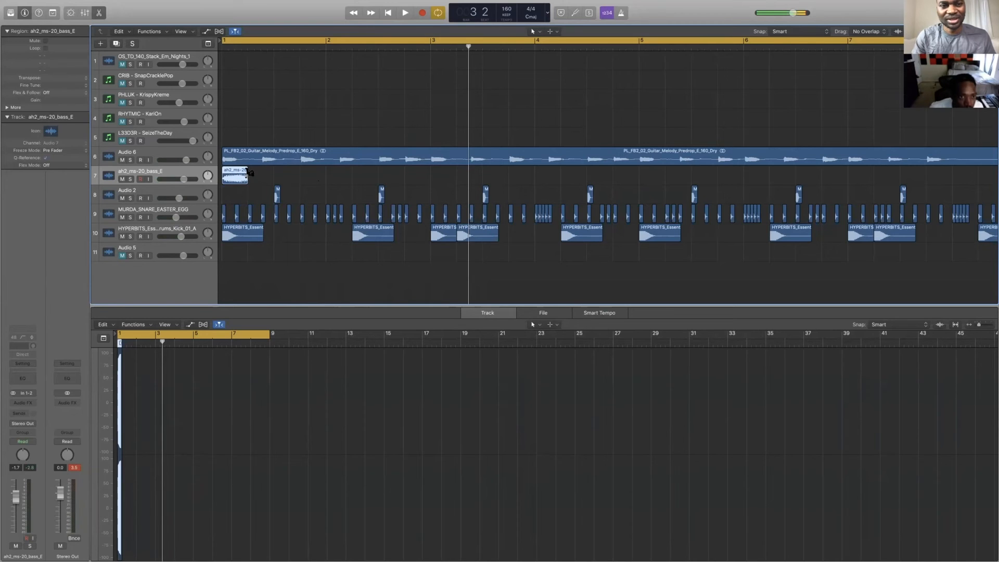
# Copy the one-beat bass region to the start of bars 3 and 5, and play the loop back.
pyautogui.moveTo(234, 174); pyautogui.dragTo(442, 173)
pyautogui.moveTo(443, 174); pyautogui.dragTo(649, 174)
pyautogui.press('Return')
pyautogui.press('space')
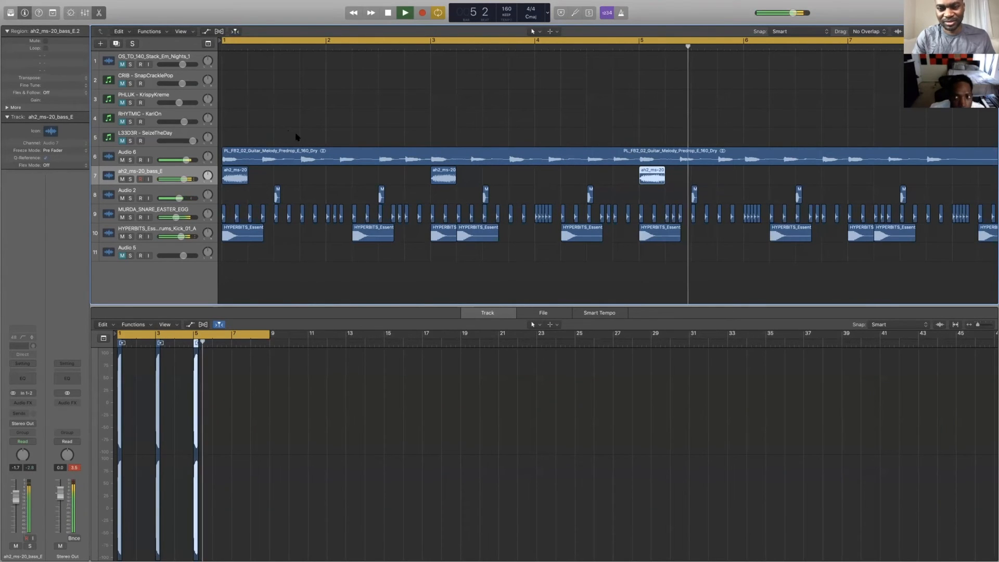
pyautogui.scroll(-5, 403, 164)
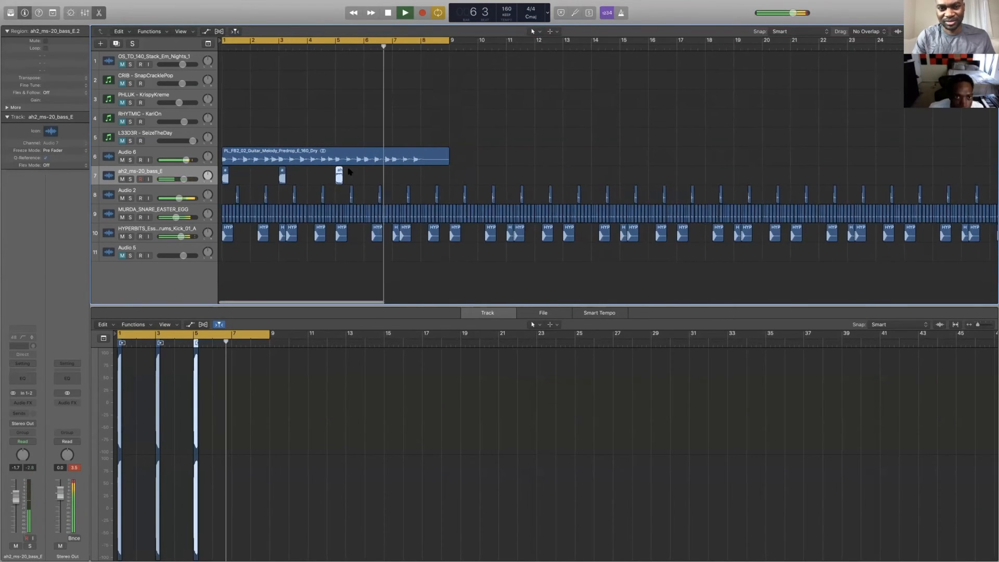
pyautogui.scroll(2, 345, 173)
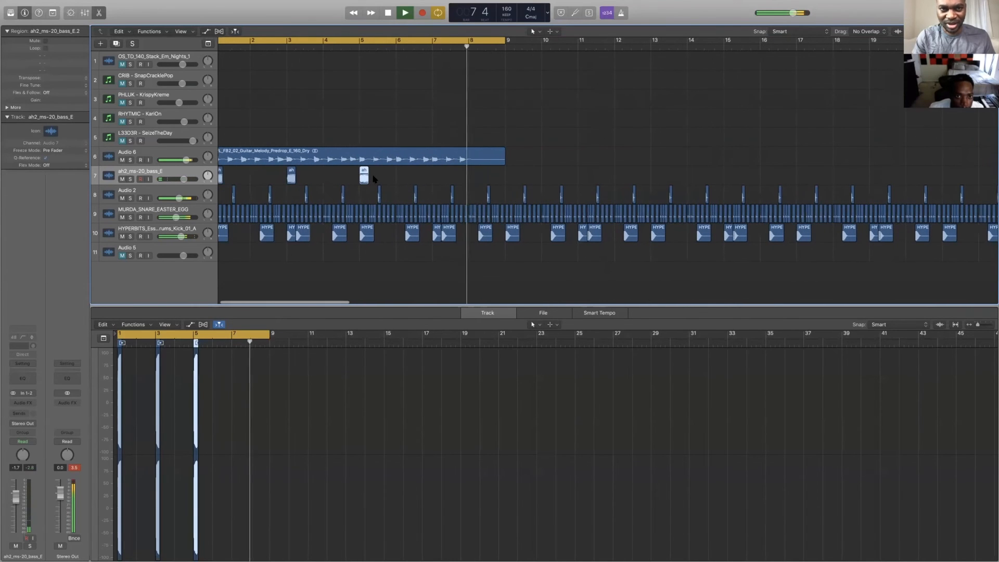
pyautogui.press('space')
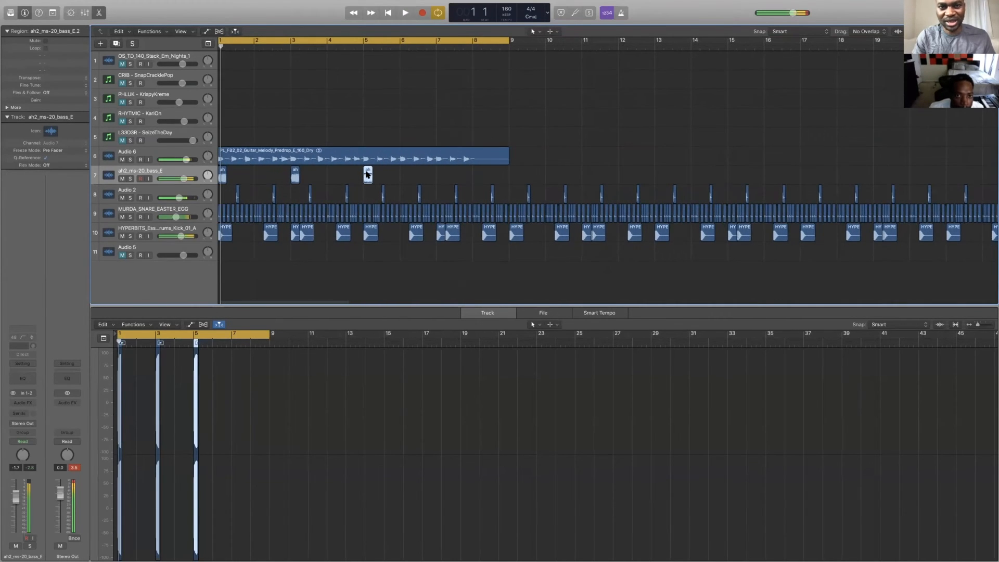
# Copy the bass region to the start of bars 7 and 8, and listen to the loop.
pyautogui.moveTo(368, 170); pyautogui.dragTo(471, 174)
pyautogui.scroll(10, 306, 168)
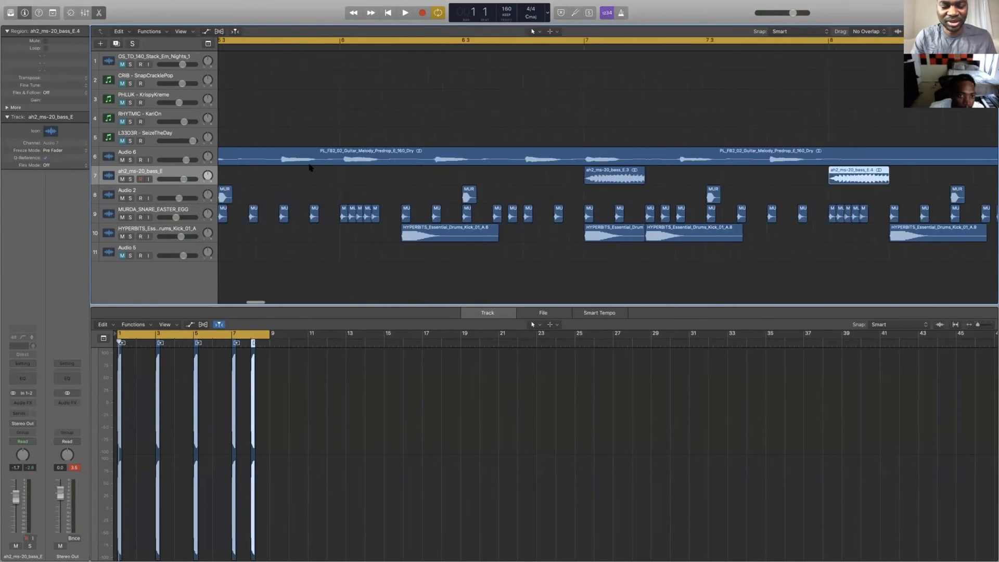
pyautogui.press('space')
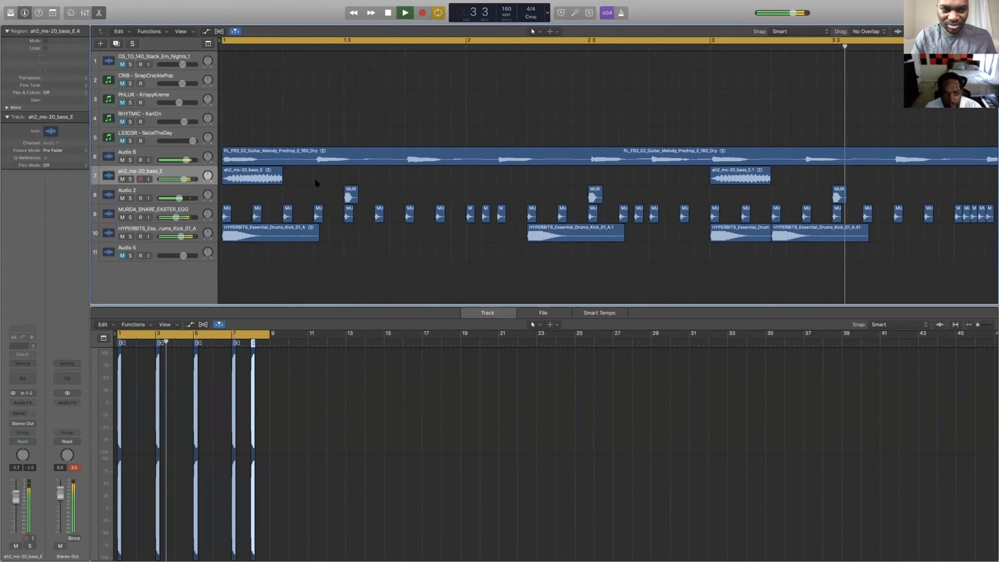
pyautogui.hscroll(-2, 315, 183)
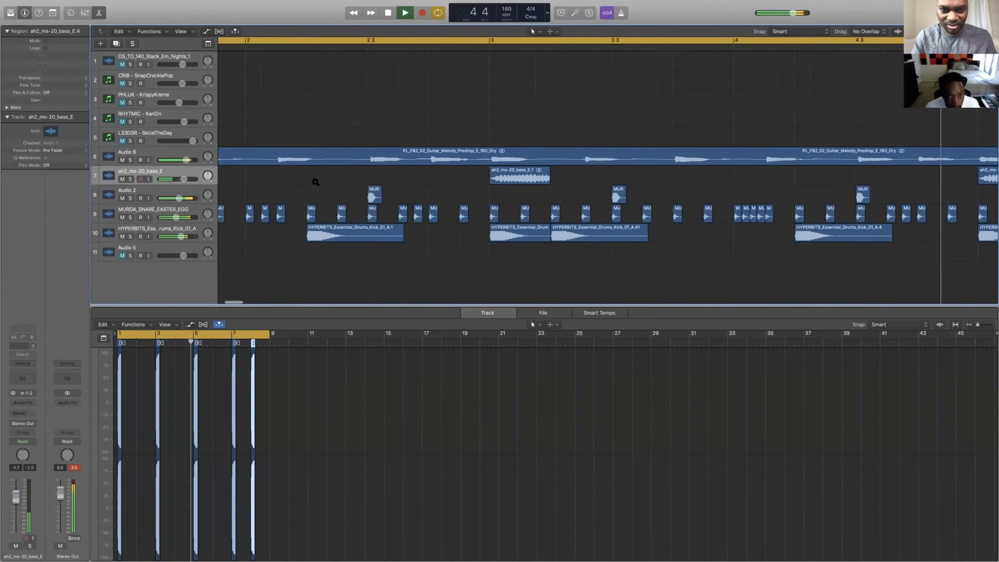
pyautogui.press('super+Left')
pyautogui.press('super+Left')
pyautogui.press('super+Left')
pyautogui.press('super+Left')
pyautogui.press('super+Left')
pyautogui.press('super+Left')
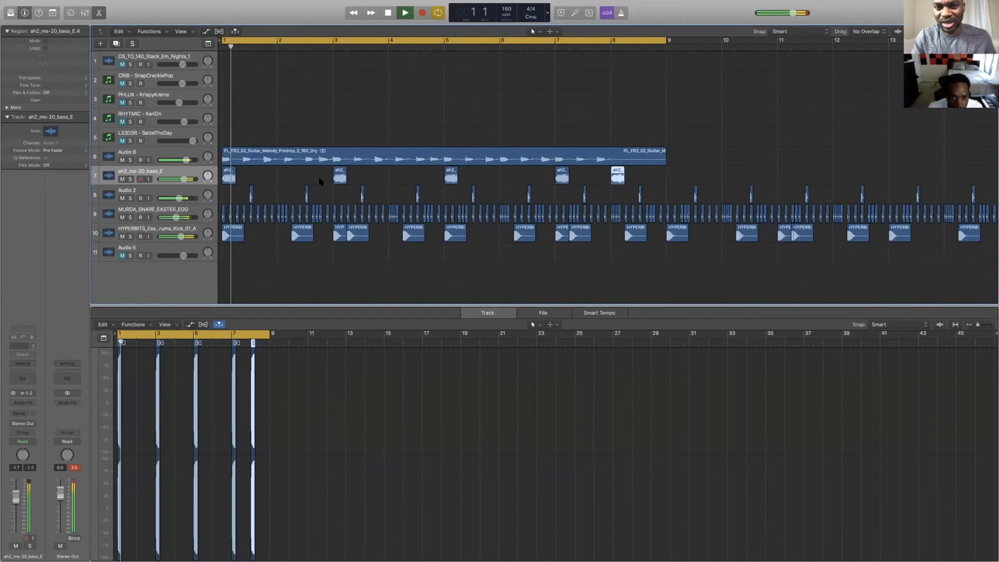
pyautogui.press('space')
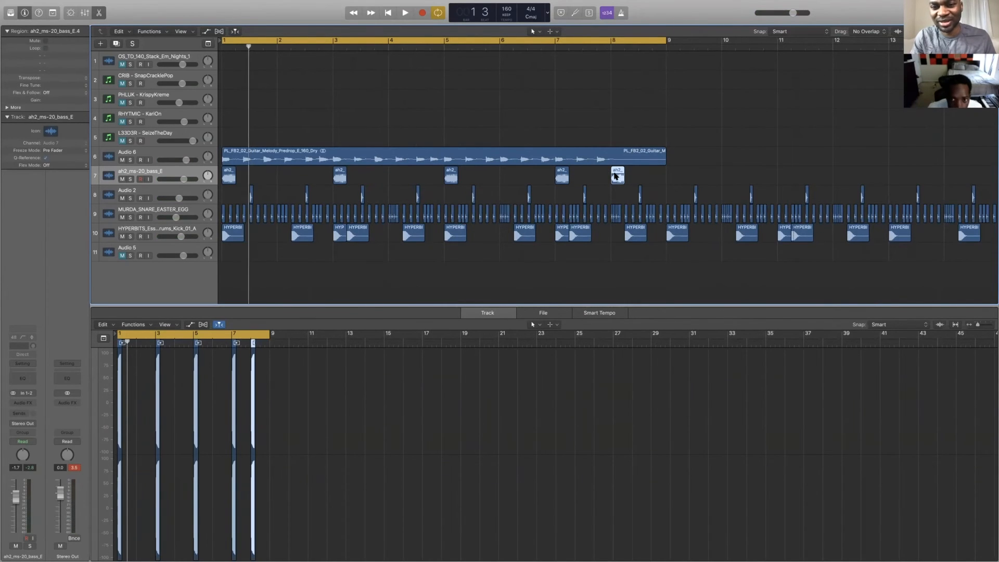
# Move the bar 8 bass region to beat 4 of bar 7, add another hit midway after the bar 7 one, and play the loop.
pyautogui.scroll(2, 616, 175)
pyautogui.moveTo(594, 176)
pyautogui.mouseDown()
pyautogui.moveTo(547, 177)
pyautogui.moveTo(575, 177)
pyautogui.mouseUp()
pyautogui.click(551, 176)
pyautogui.click(470, 47)
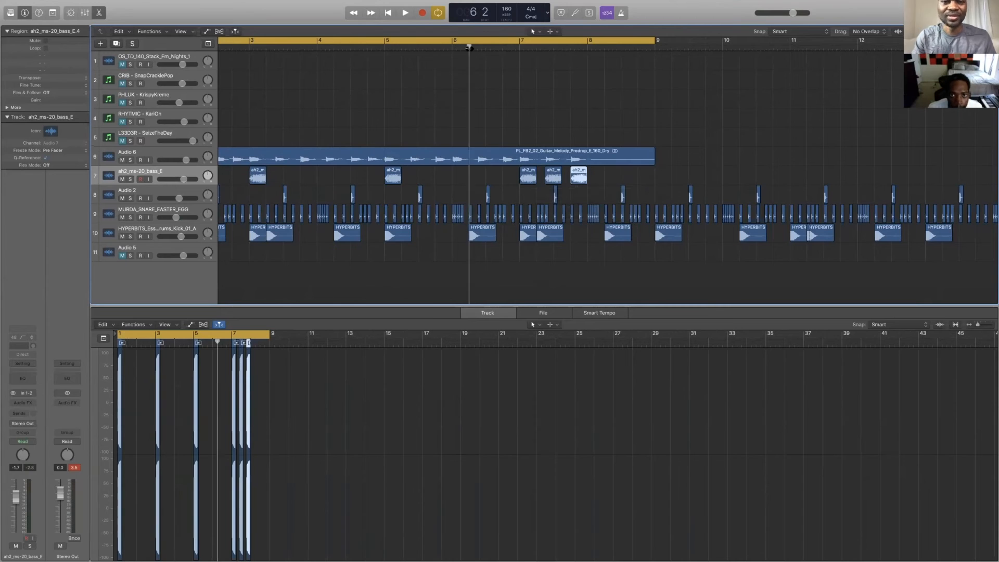
pyautogui.press('space')
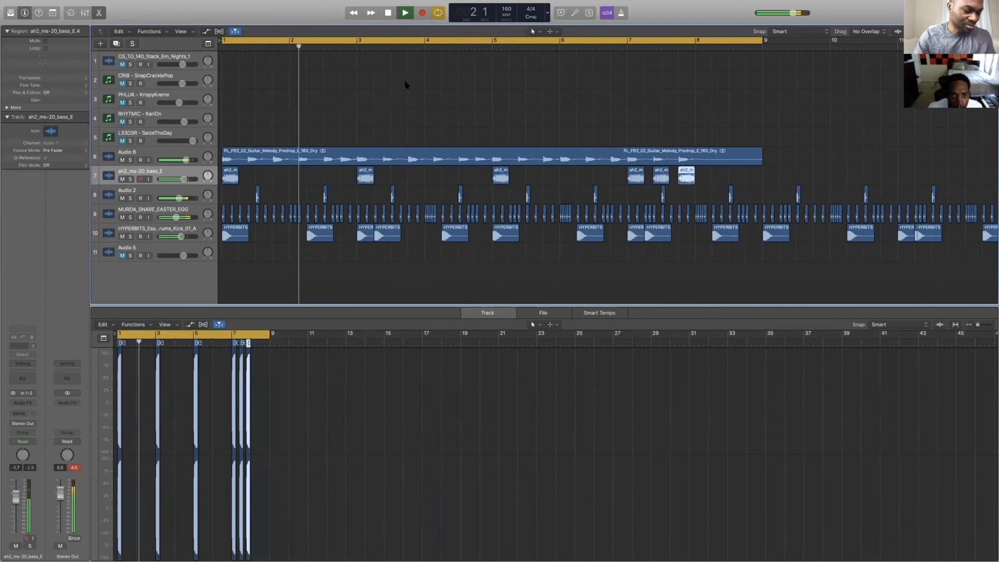
pyautogui.press('space')
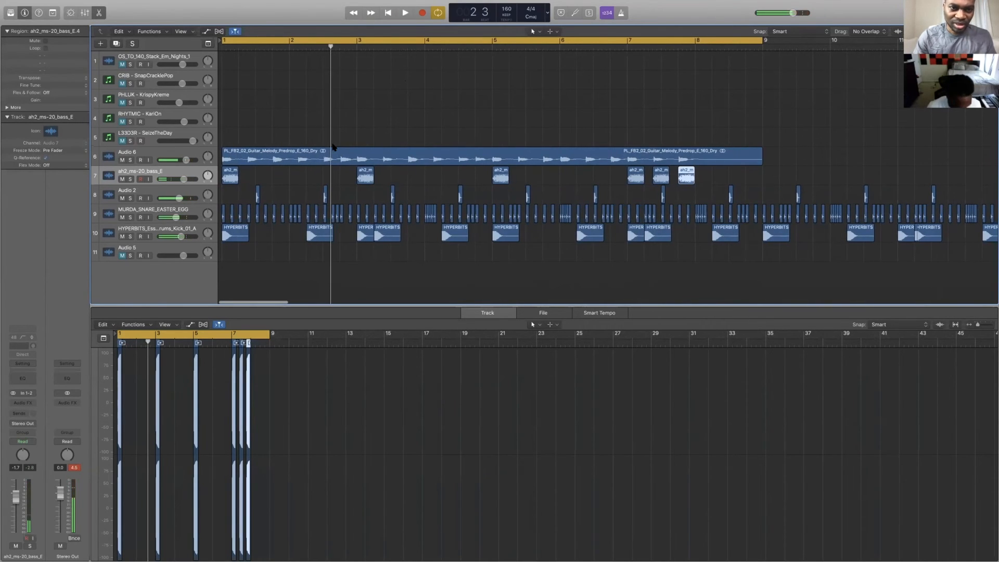
pyautogui.scroll(2, 335, 147)
pyautogui.hscroll(-4, 336, 156)
pyautogui.hscroll(1, 336, 167)
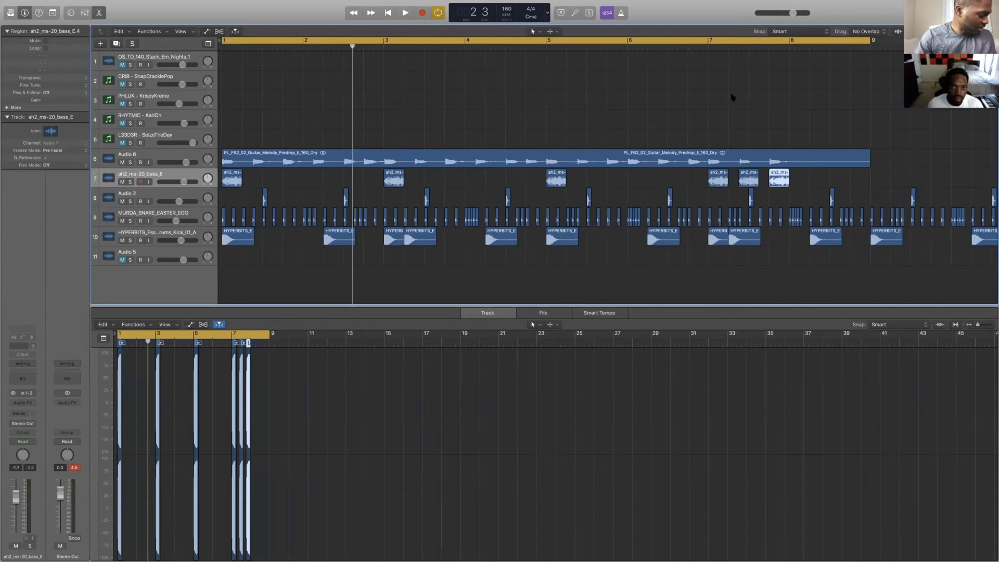
pyautogui.scroll(-5, 659, 110)
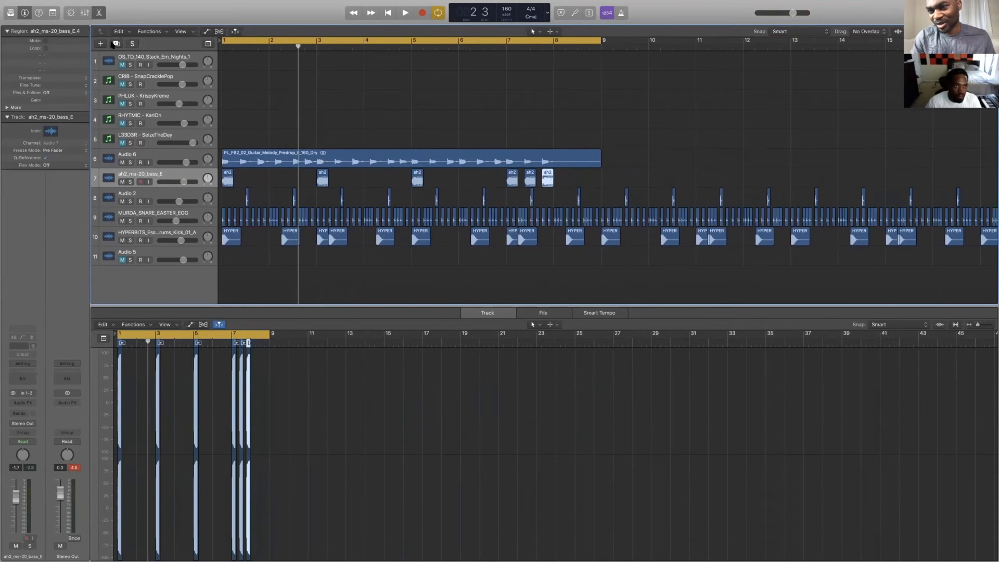
# Add a new audio track below the ah2_ms-20_bass_E track and take the project window out of full screen.
pyautogui.click(117, 43)
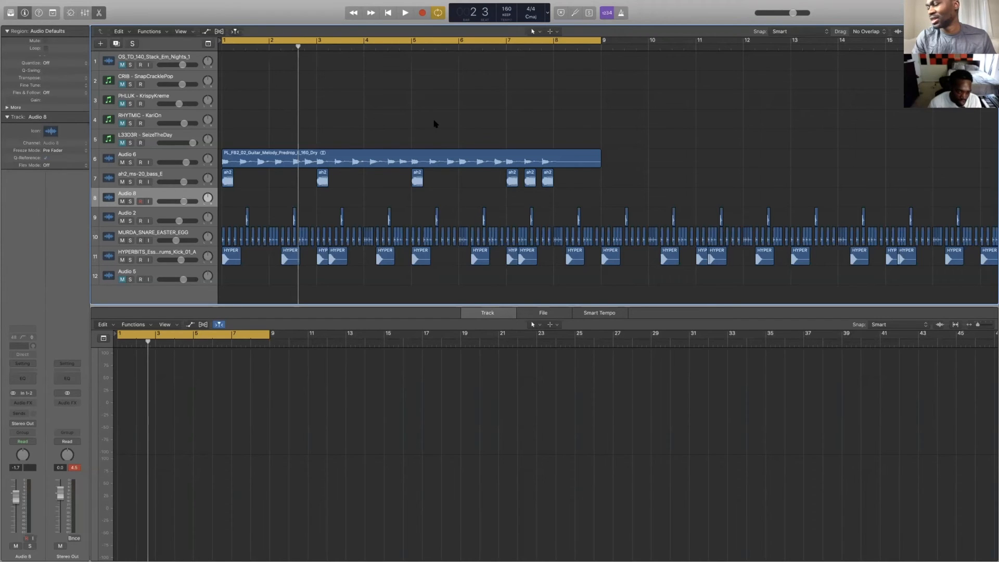
pyautogui.moveTo(287, 4)
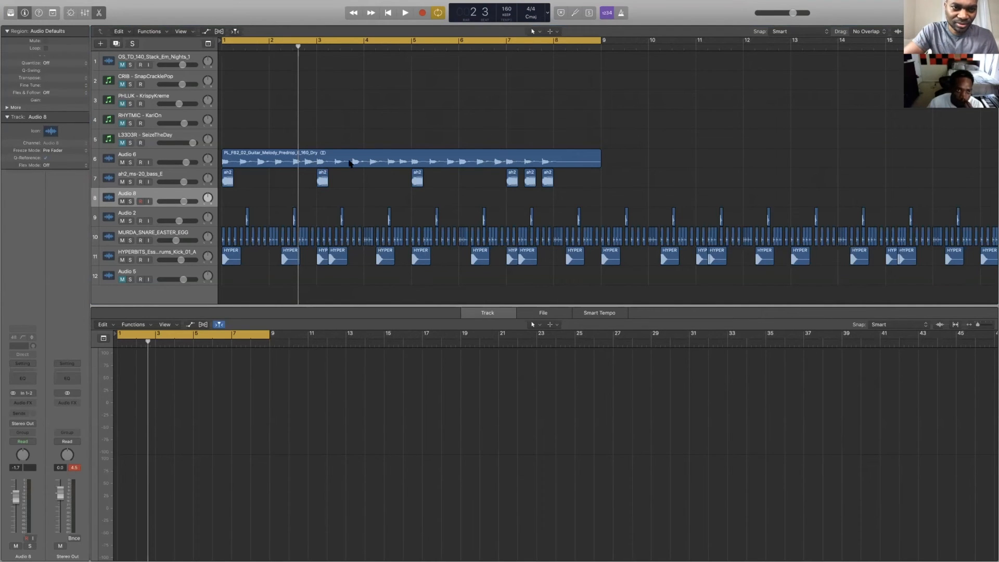
pyautogui.click(39, 5)
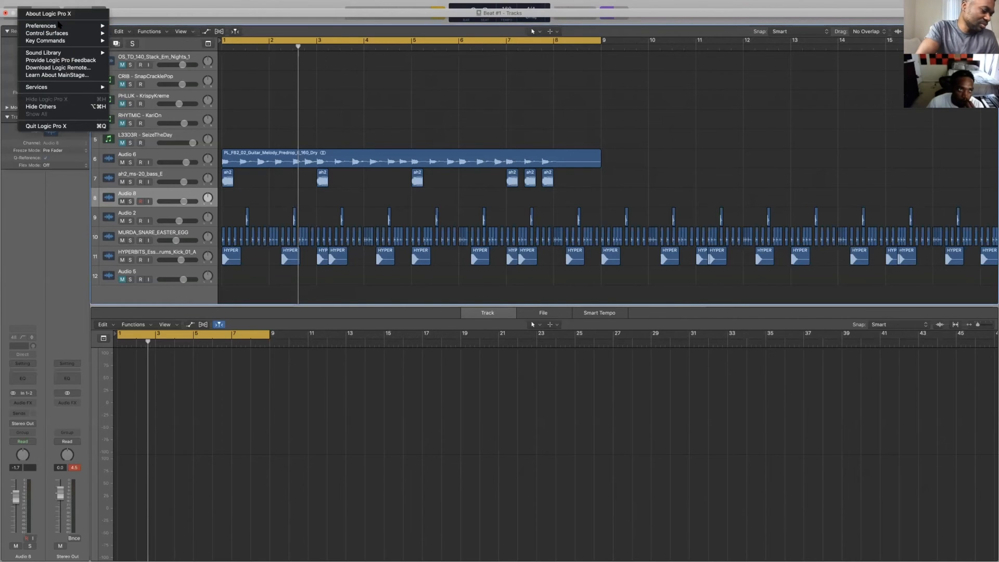
pyautogui.click(271, 78)
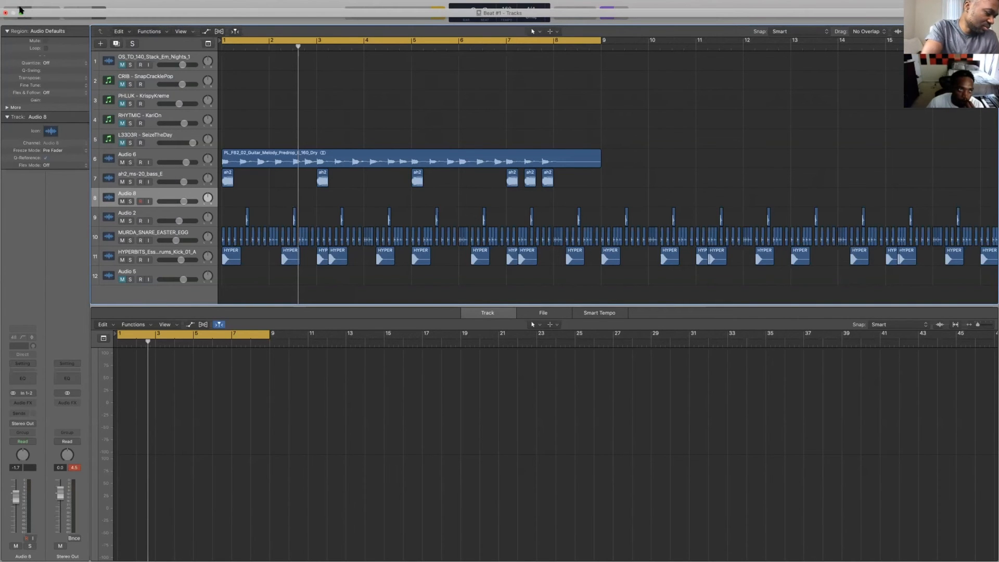
pyautogui.click(21, 12)
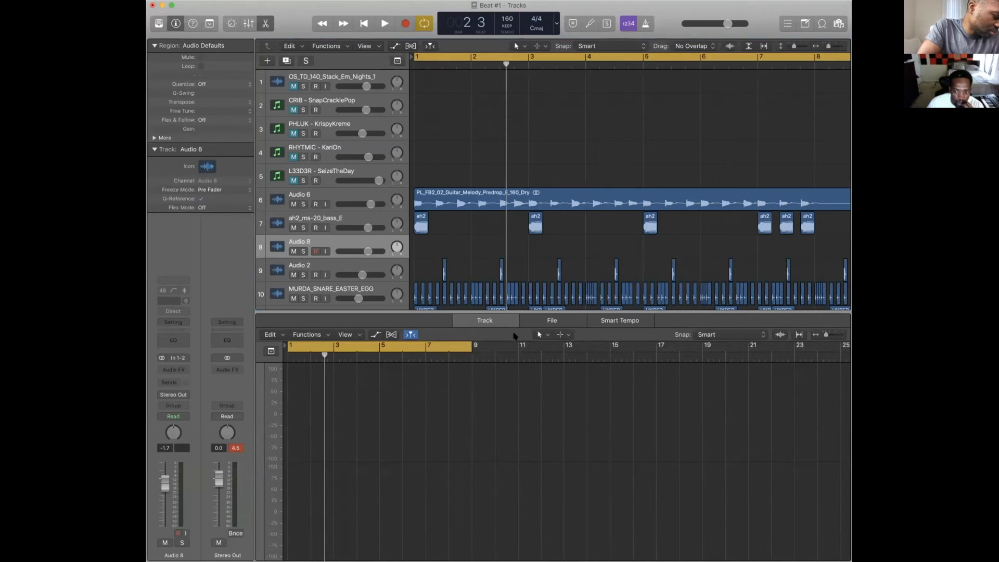
# Switch to Splice, search the samples for "piano", and remove the bass tag filter while keeping the key of E.
pyautogui.press('super+Tab')
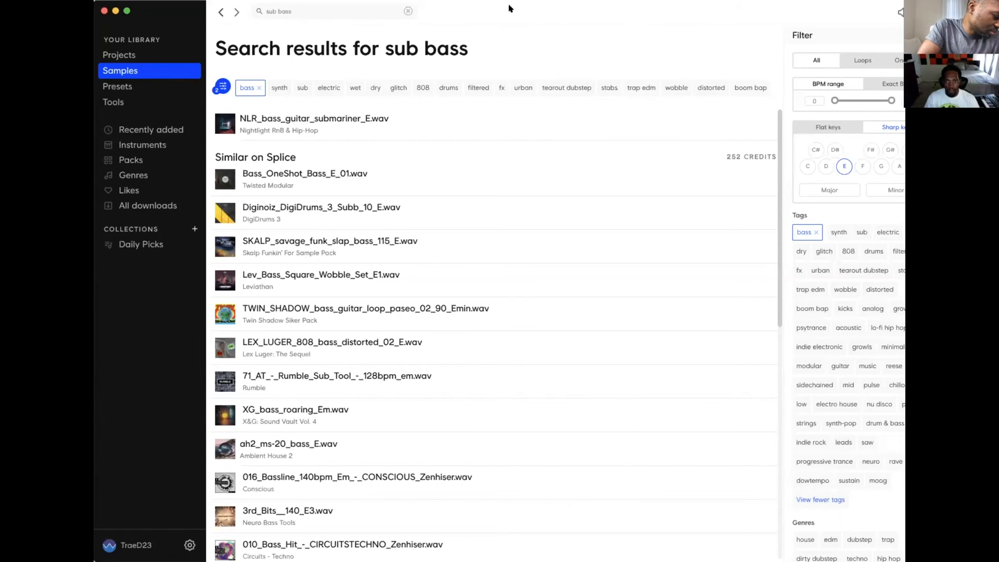
pyautogui.click(288, 10)
pyautogui.write('pian')
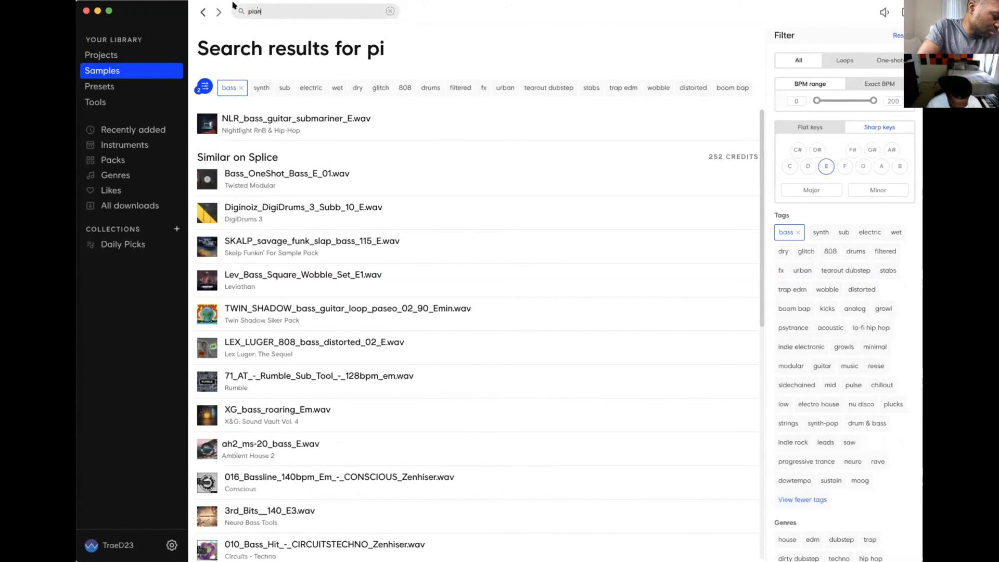
pyautogui.write('o')
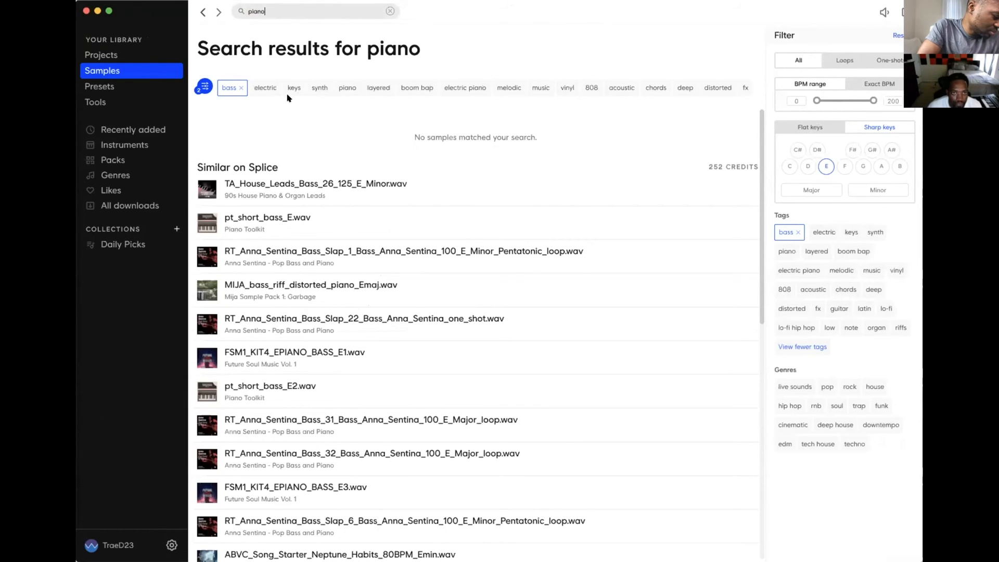
pyautogui.click(209, 192)
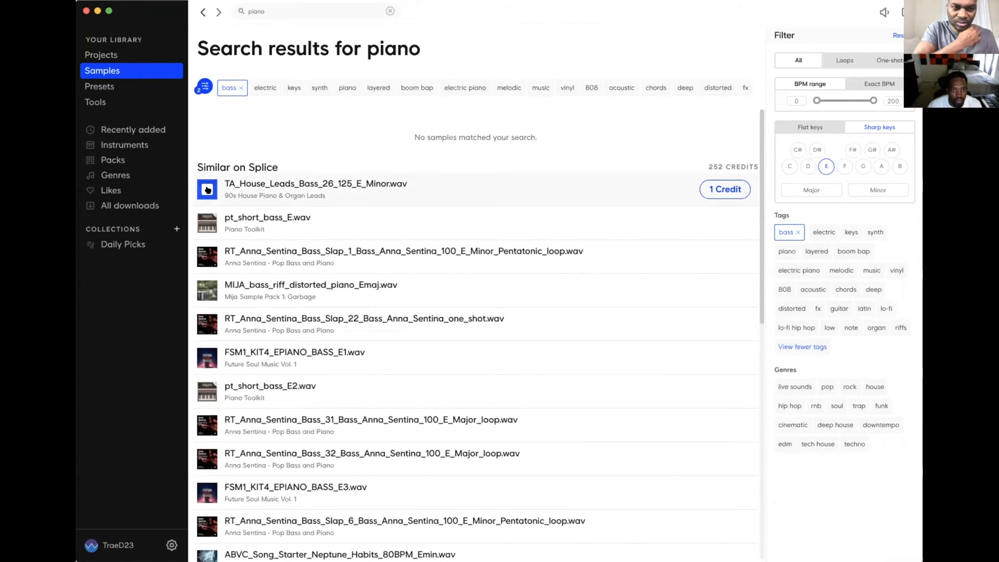
pyautogui.click(241, 87)
# Audition the piano samples in E from the library, including OS_TD_140_Stack_Em_Pink_Keys and the MCS vintage piano loops.
pyautogui.click(207, 120)
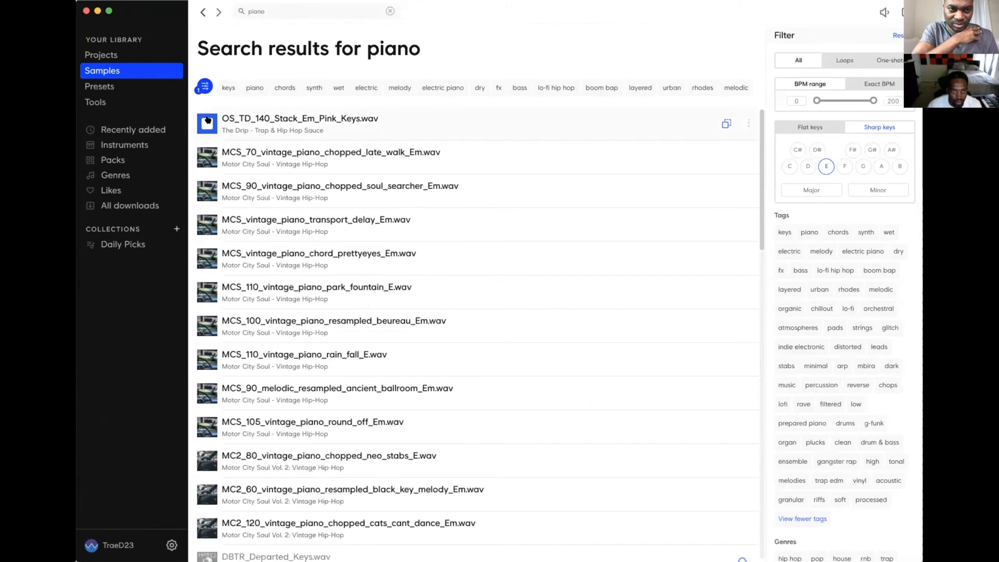
pyautogui.click(205, 155)
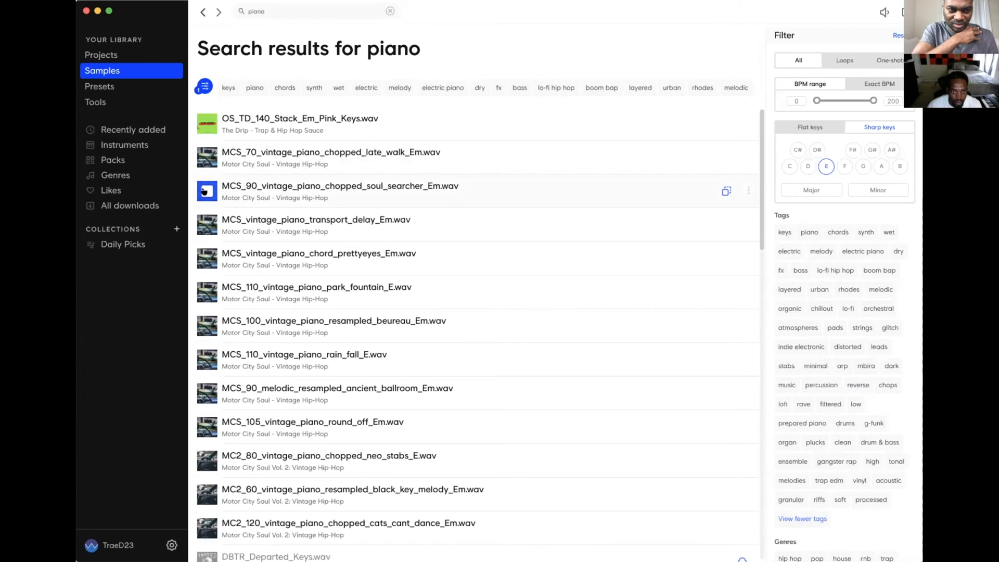
pyautogui.scroll(-5, 203, 219)
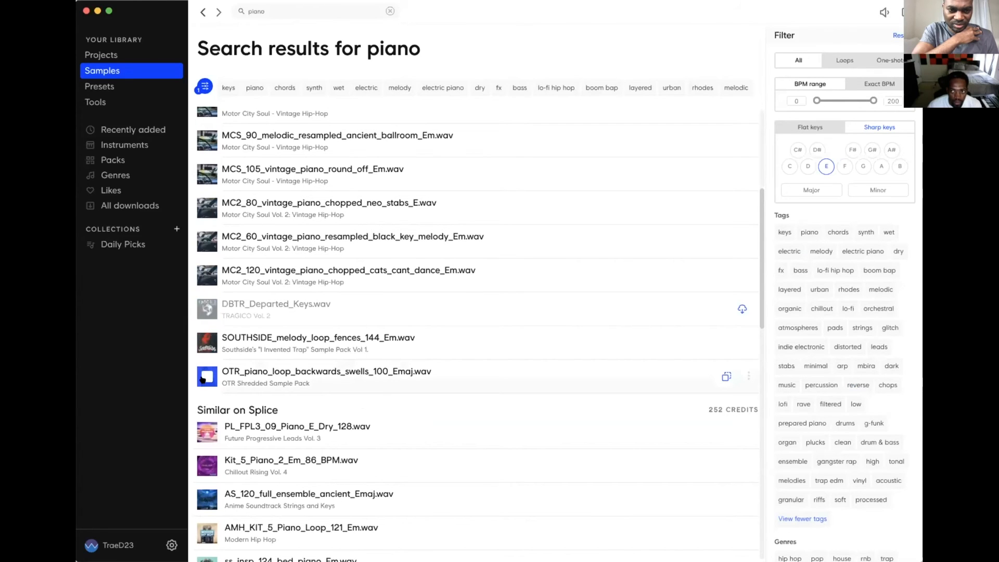
# Limit the piano results to one-shots and audition the first samples similar on Splice.
pyautogui.click(875, 61)
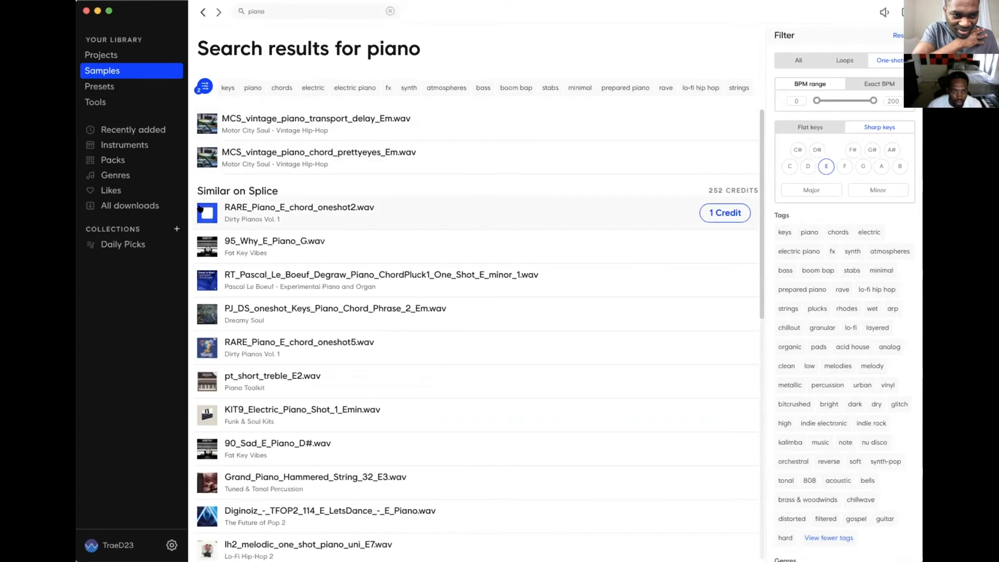
pyautogui.click(195, 243)
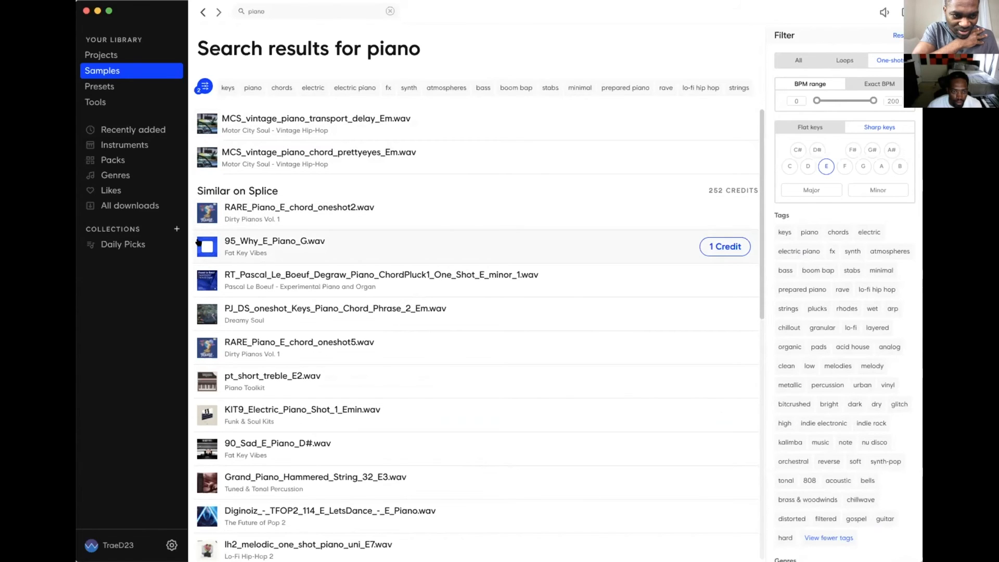
pyautogui.click(200, 280)
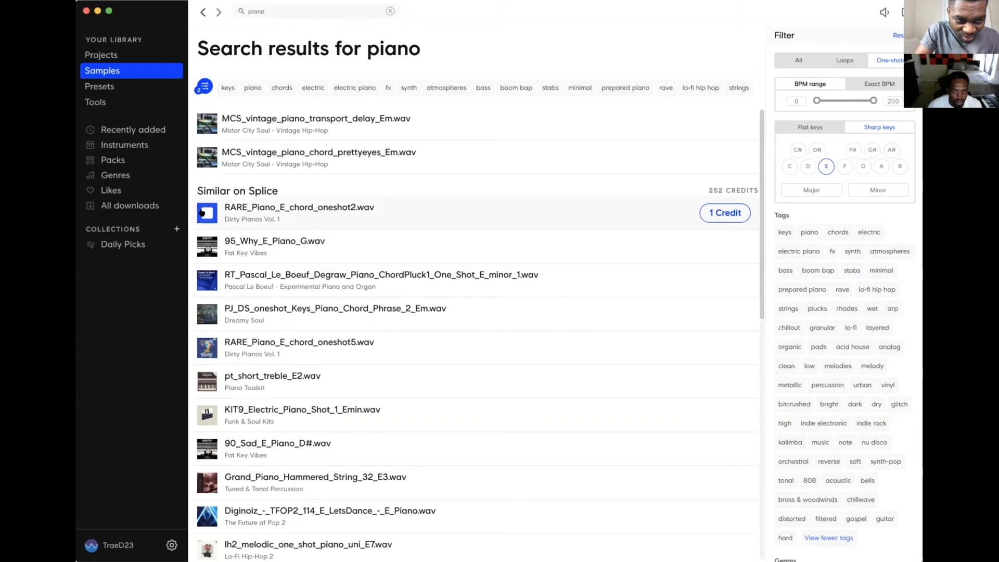
# Audition RARE_Piano_E_chord_oneshot5 against 95_Why_E_Piano_G and buy both samples with credits.
pyautogui.click(208, 343)
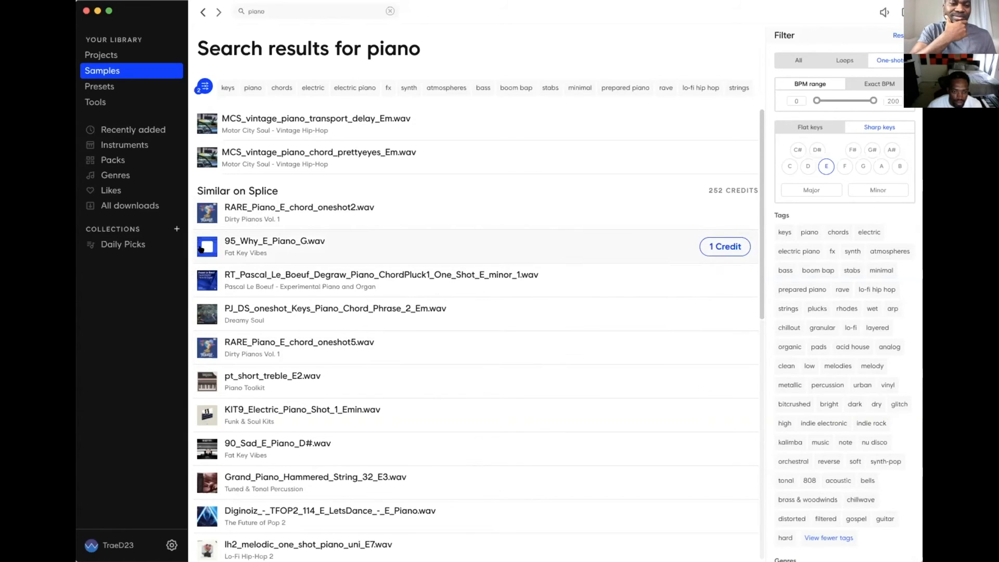
pyautogui.click(198, 344)
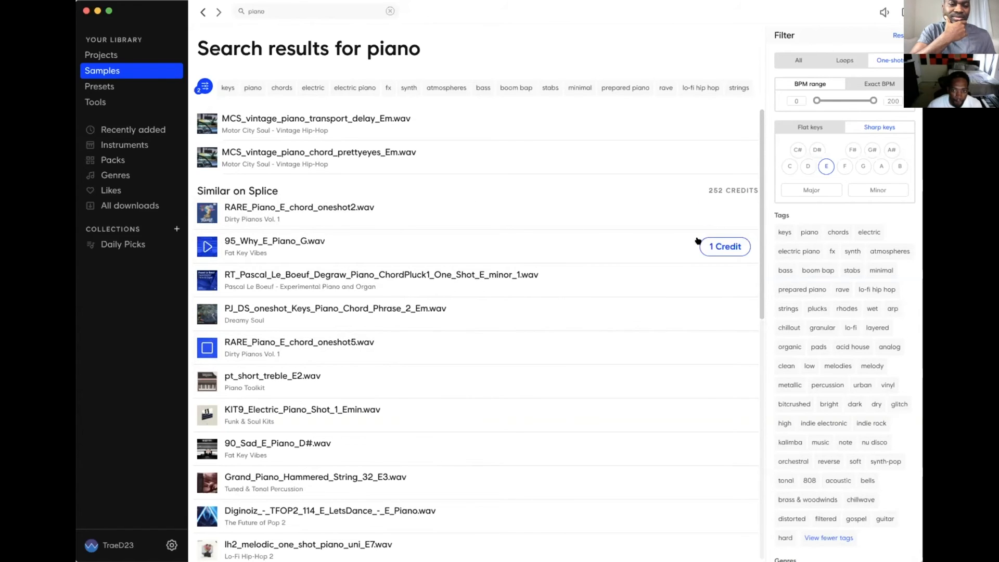
pyautogui.click(725, 246)
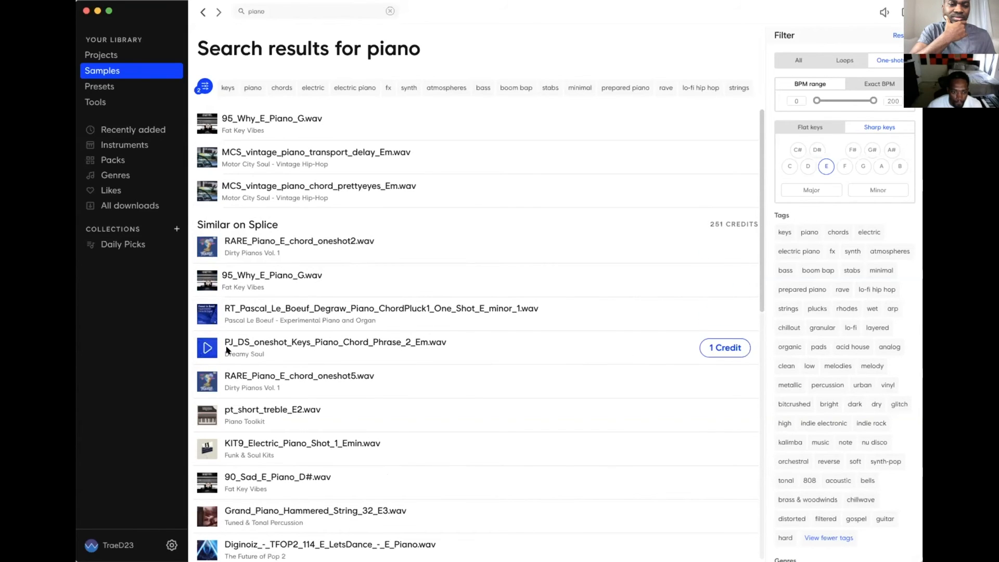
pyautogui.click(721, 380)
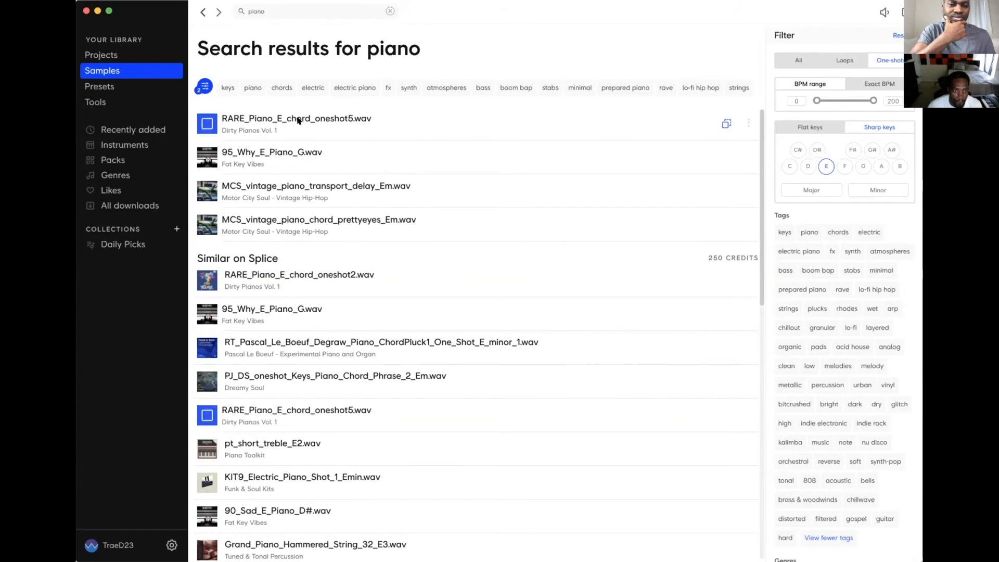
# Bring RARE_Piano_E_chord_oneshot5 and 95_Why_E_Piano_G into Logic Pro on separate tracks at bar 1, and restore the full-screen window.
pyautogui.click(298, 120)
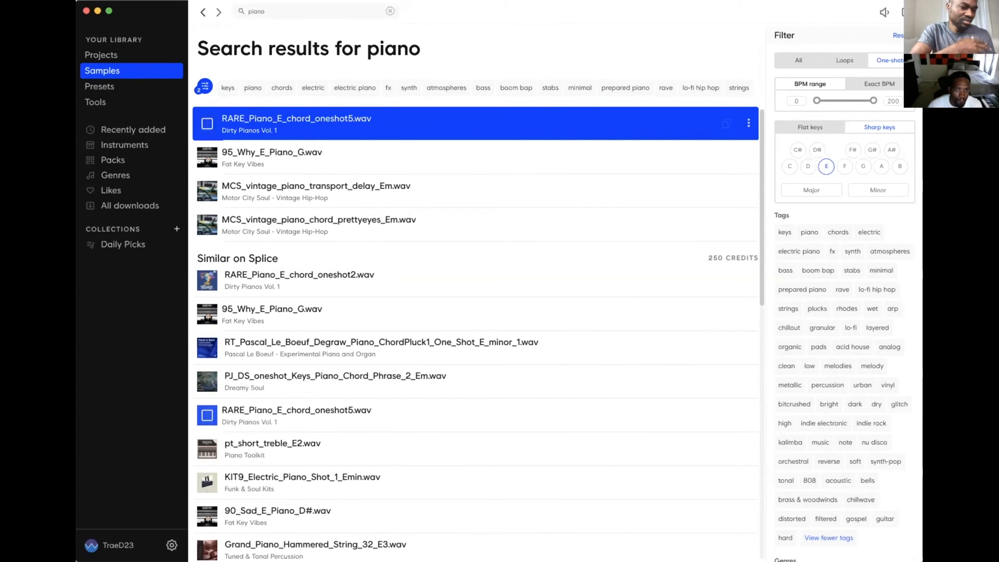
pyautogui.click(375, 140)
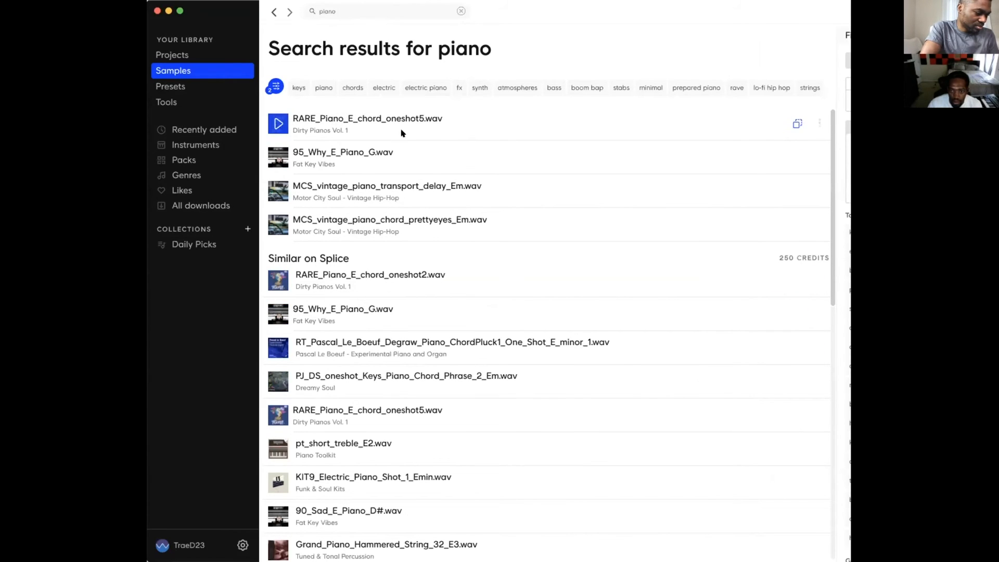
pyautogui.click(306, 126)
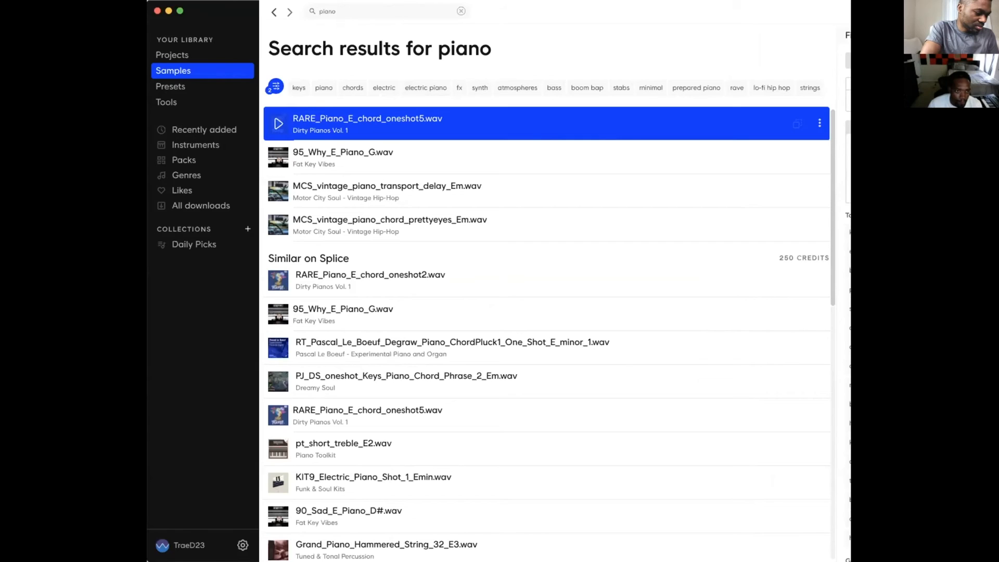
pyautogui.press('super+Tab')
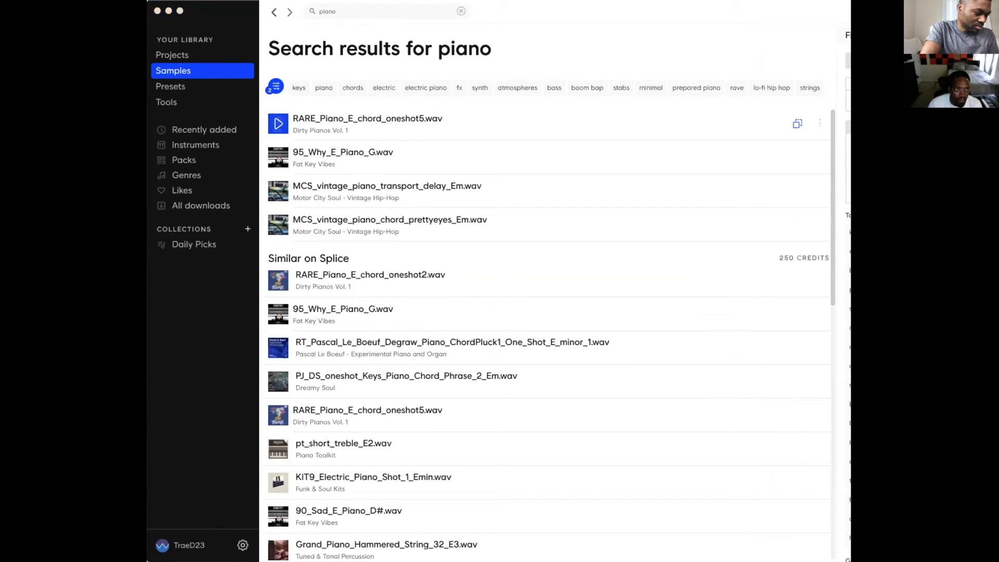
pyautogui.click(359, 161)
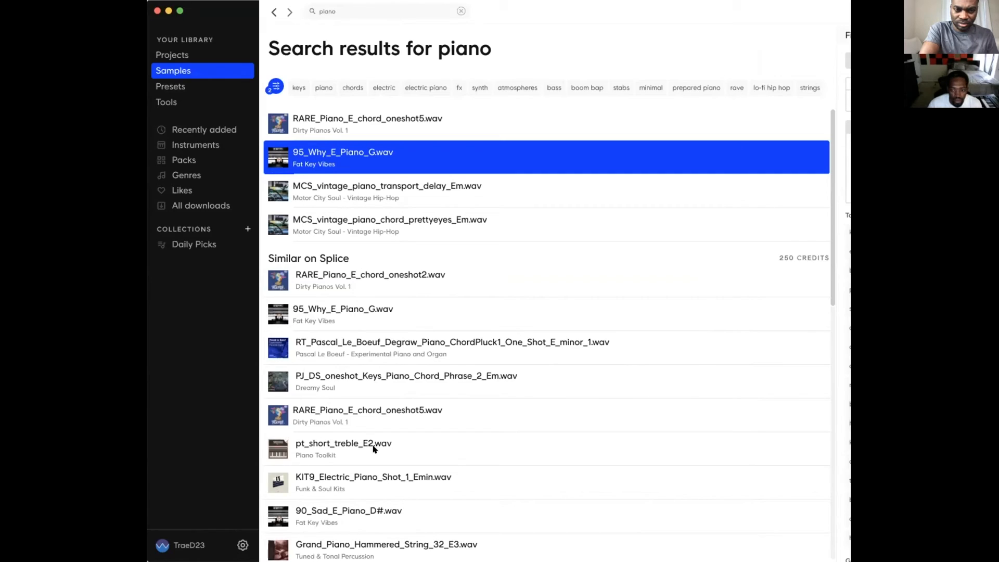
pyautogui.press('super+Tab')
pyautogui.click(170, 6)
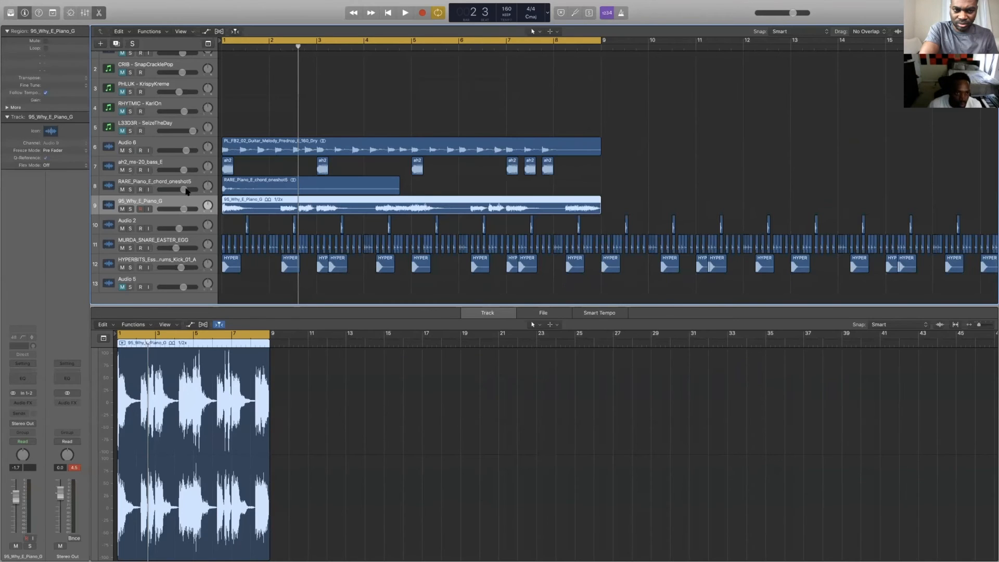
# Mute the RARE_Piano_E_chord_oneshot5 track and play the beat with the 95_Why_E_Piano_G loop.
pyautogui.click(122, 189)
pyautogui.press('space')
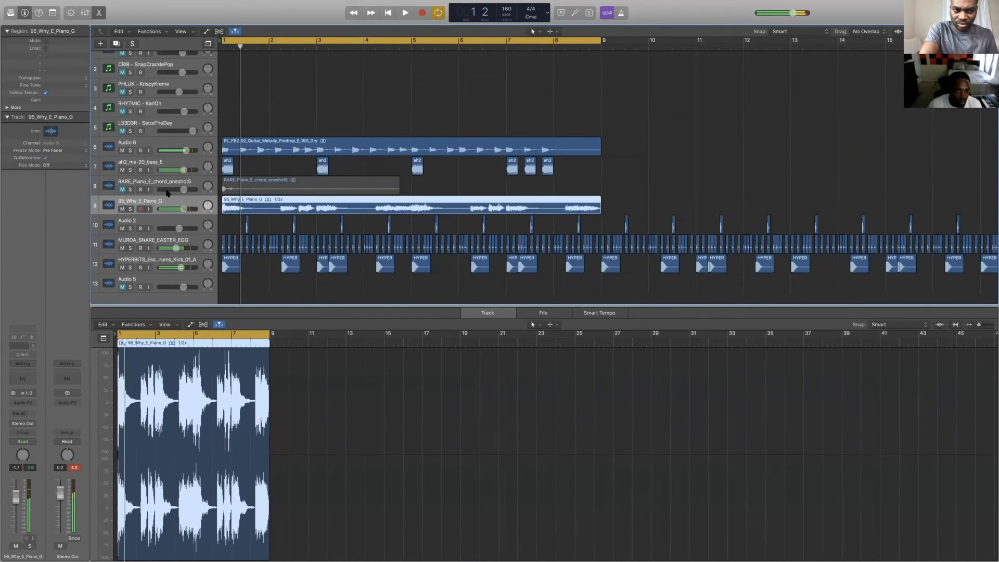
pyautogui.click(130, 209)
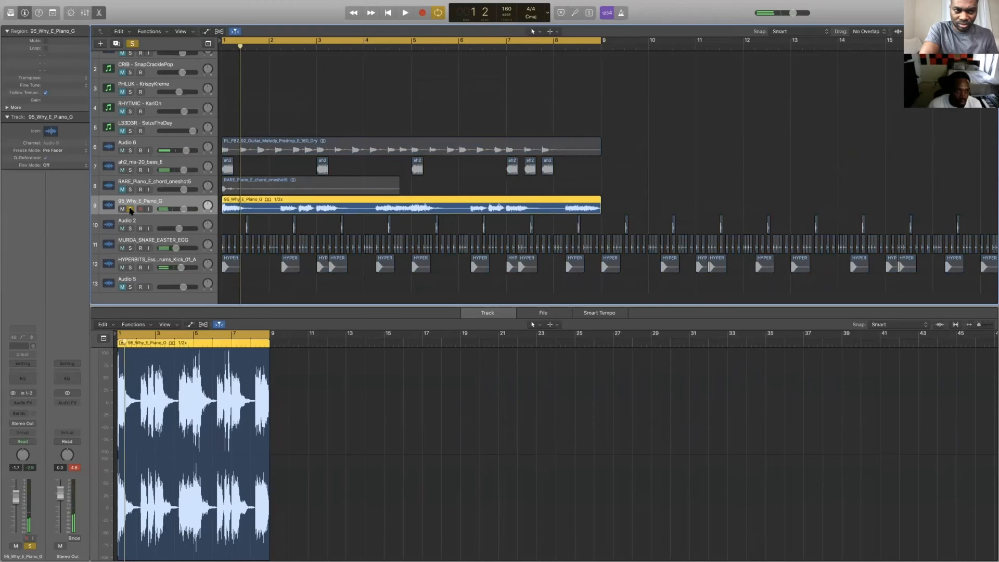
pyautogui.click(130, 209)
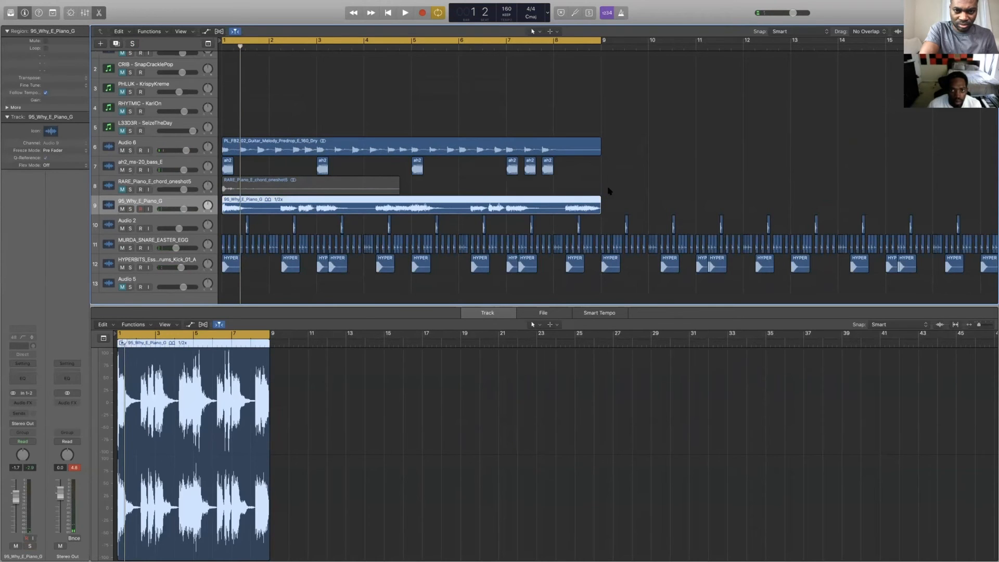
pyautogui.moveTo(603, 212); pyautogui.dragTo(603, 213)
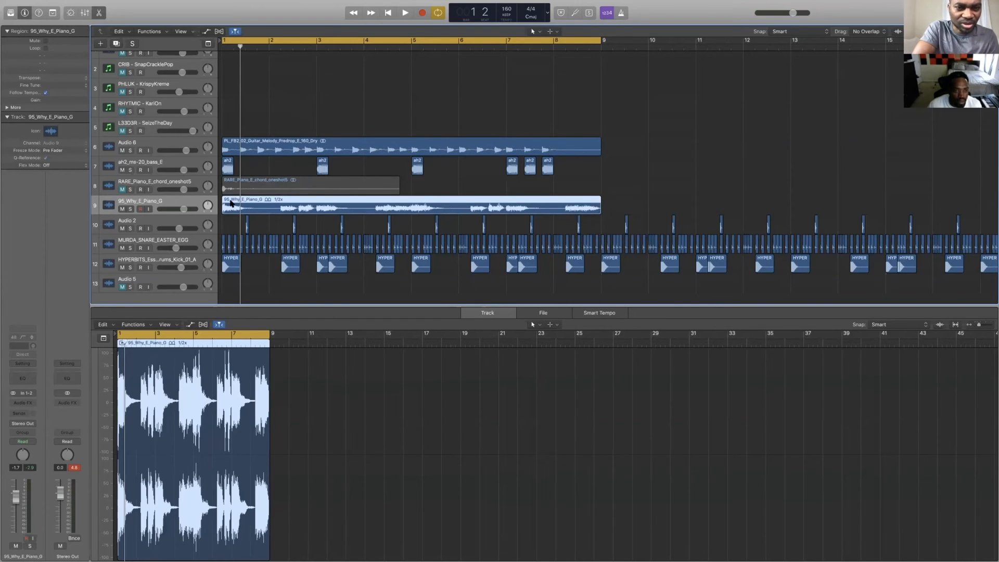
# Solo the 95_Why_E_Piano_G track and listen to the piano loop on its own.
pyautogui.click(130, 209)
pyautogui.press('space')
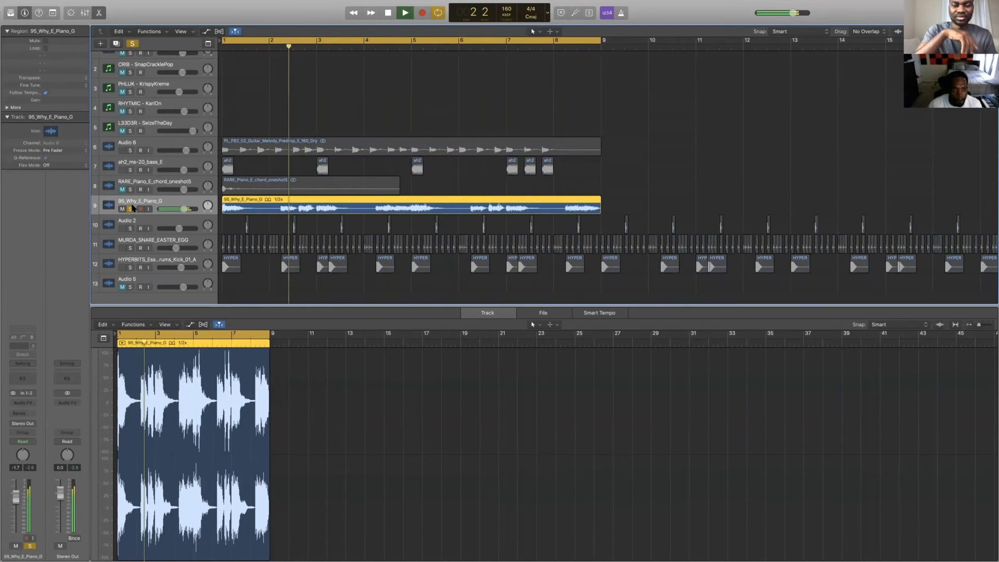
pyautogui.press('space')
pyautogui.click(130, 208)
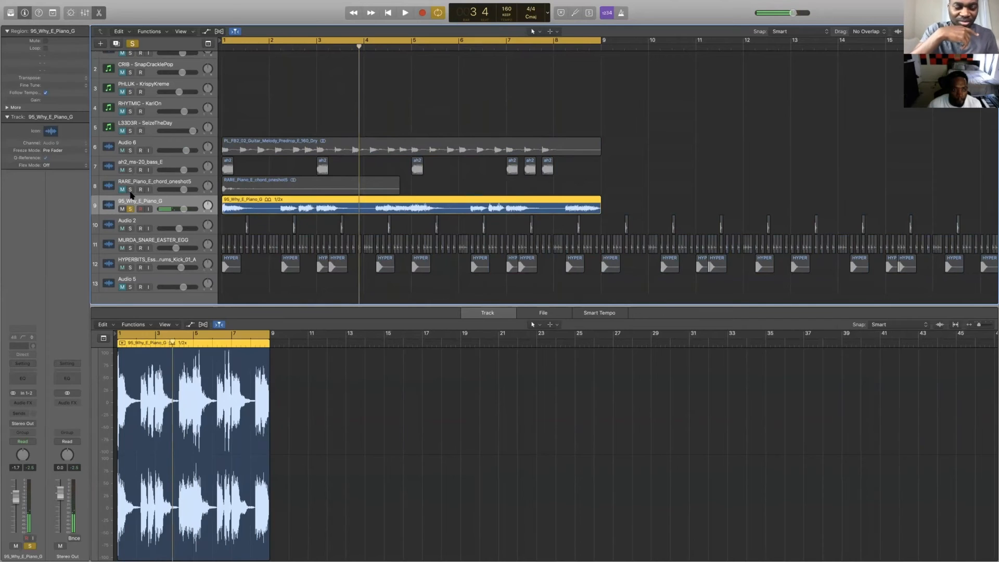
pyautogui.click(130, 208)
# Solo the Audio 6 guitar melody alongside the piano, play them together, and fine-tune the volume of the 95_Why_E_Piano_G track.
pyautogui.click(131, 150)
pyautogui.press('space')
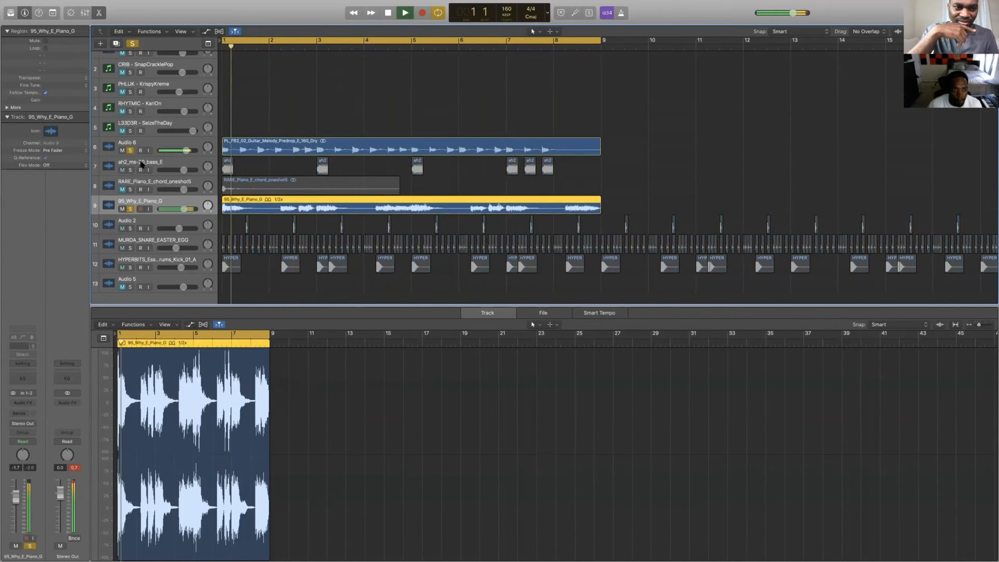
pyautogui.moveTo(183, 210); pyautogui.dragTo(183, 209)
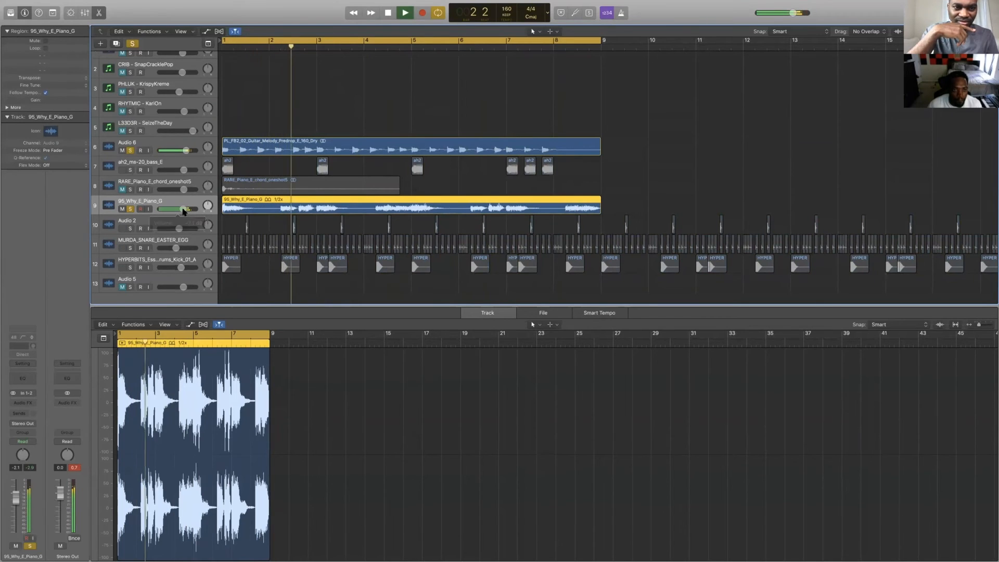
pyautogui.press('space')
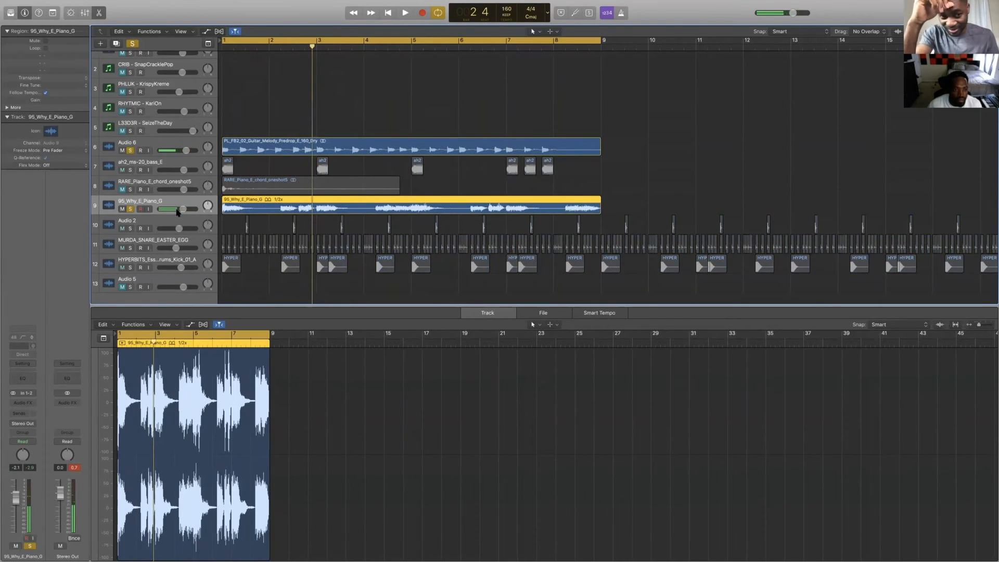
pyautogui.moveTo(182, 209); pyautogui.dragTo(186, 209)
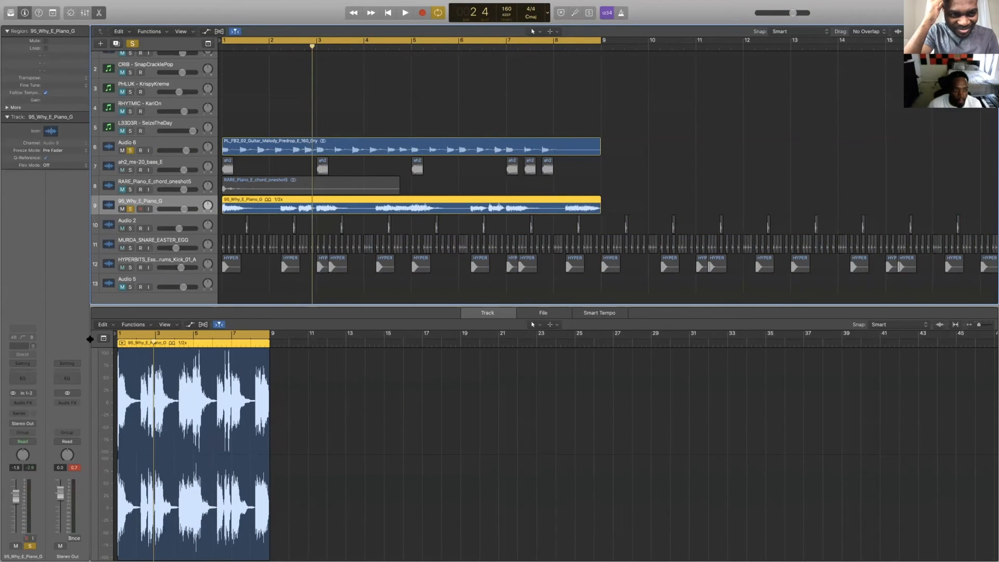
# Insert the SoundShifter Pitch (s) plug-in on the 95_Why_E_Piano_G track and play the piano with the guitar.
pyautogui.click(25, 403)
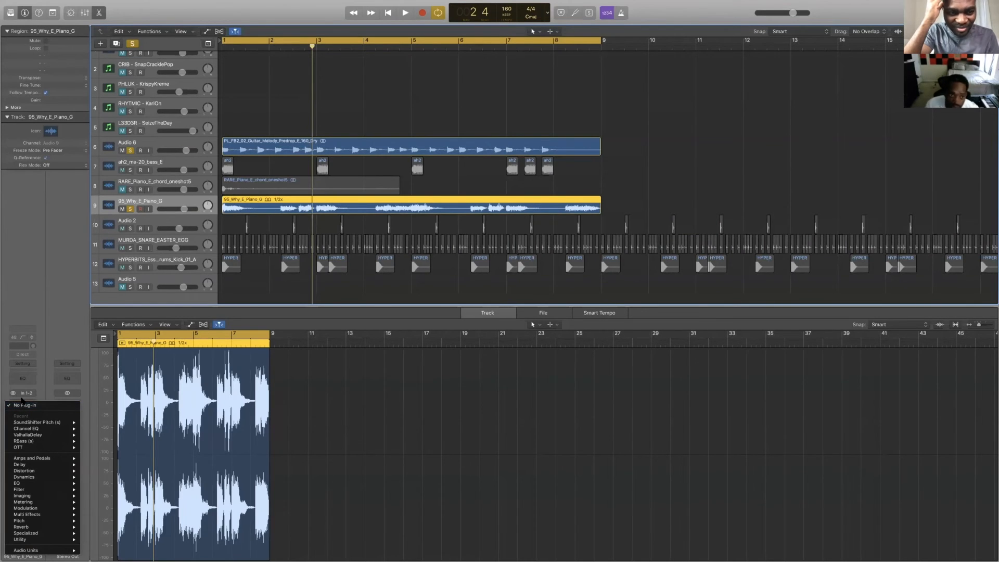
pyautogui.click(46, 423)
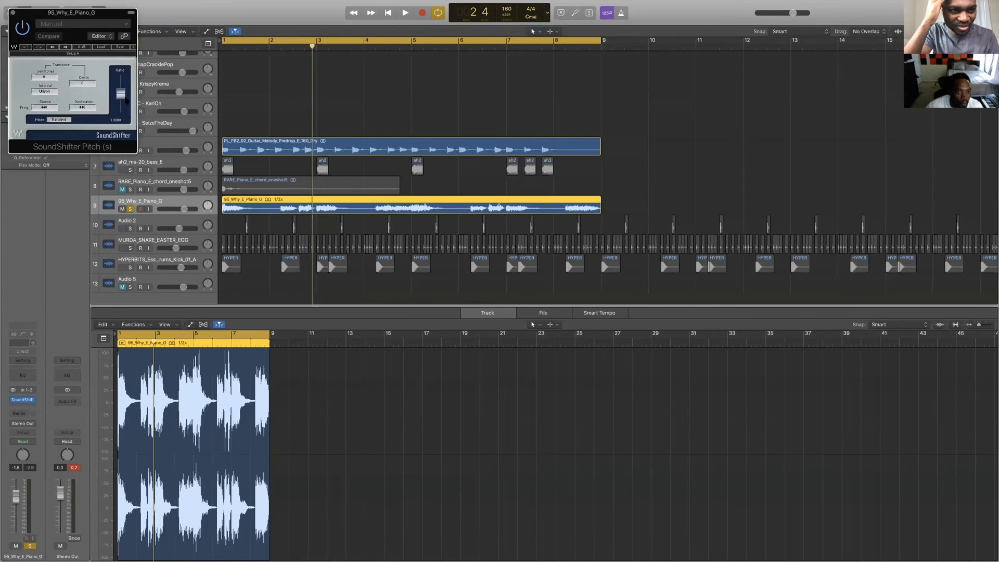
pyautogui.press('space')
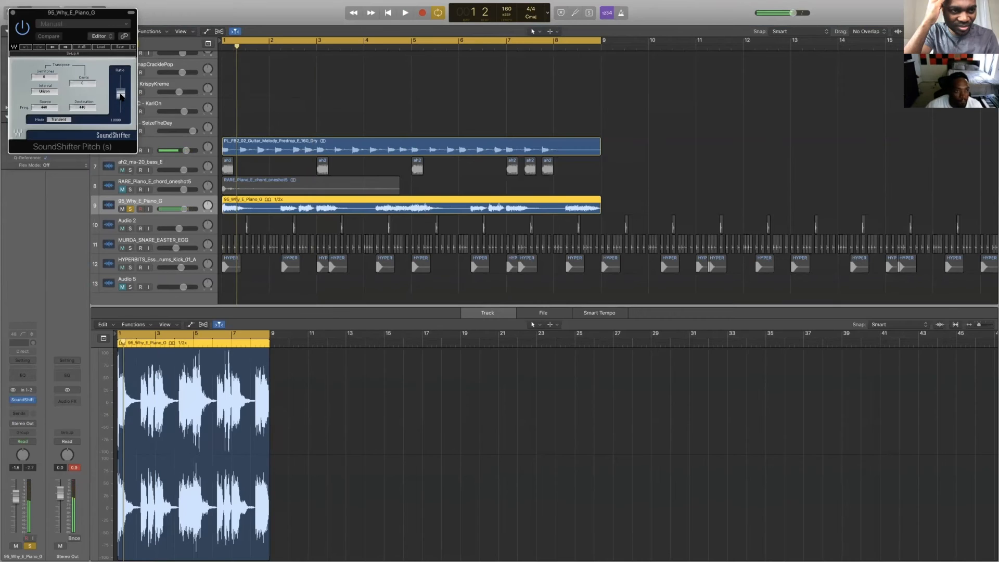
pyautogui.press('space')
# Try a lower SoundShifter pitch ratio on the piano loop, replaying it against the guitar melody.
pyautogui.moveTo(121, 94); pyautogui.dragTo(124, 101)
pyautogui.press('space')
pyautogui.press('space')
pyautogui.press('space')
pyautogui.press('space')
pyautogui.press('space')
pyautogui.press('space')
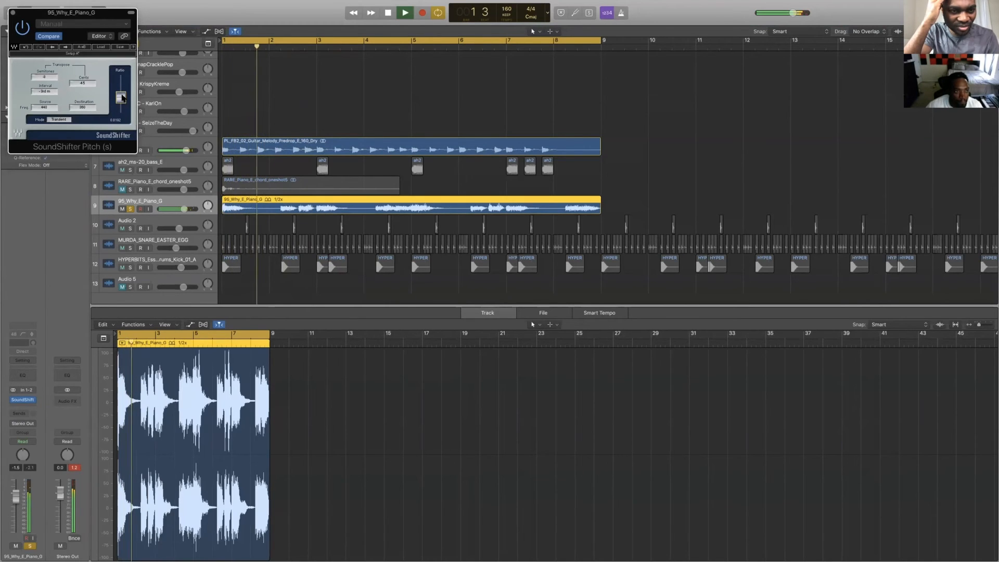
# Raise the SoundShifter pitch ratio by more than a semitone above the original while the piano and guitar play.
pyautogui.moveTo(123, 98); pyautogui.dragTo(122, 88)
pyautogui.press('space')
pyautogui.scroll(1, 135, 100)
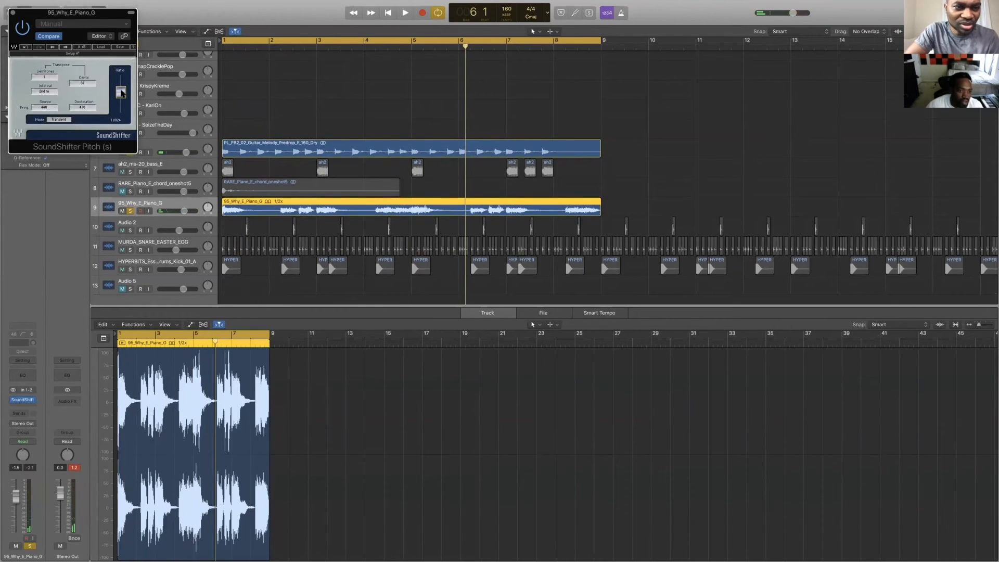
# Unsolo and mute the 95_Why_E_Piano_G track and close the SoundShifter Pitch window.
pyautogui.press('s')
pyautogui.press('m')
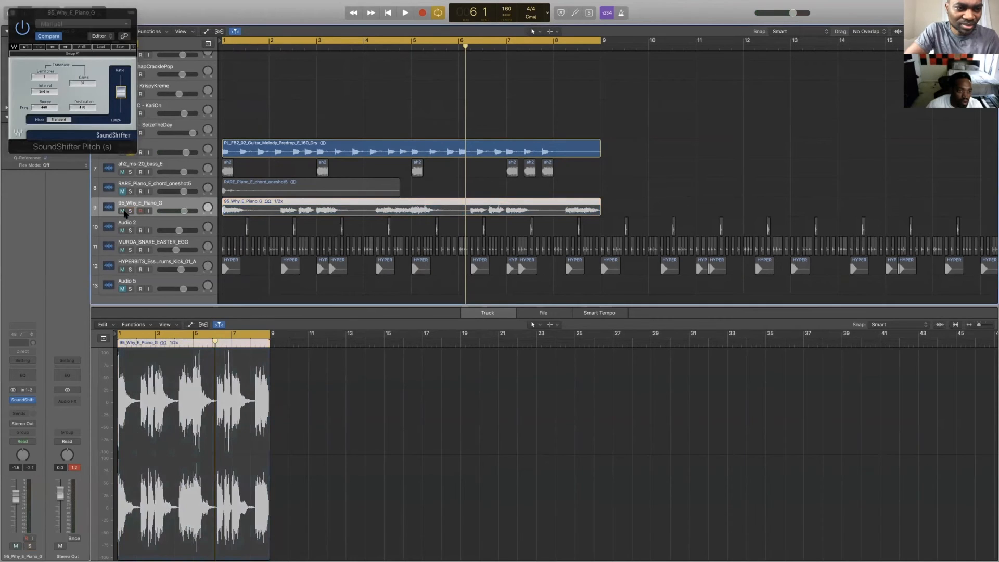
pyautogui.click(12, 12)
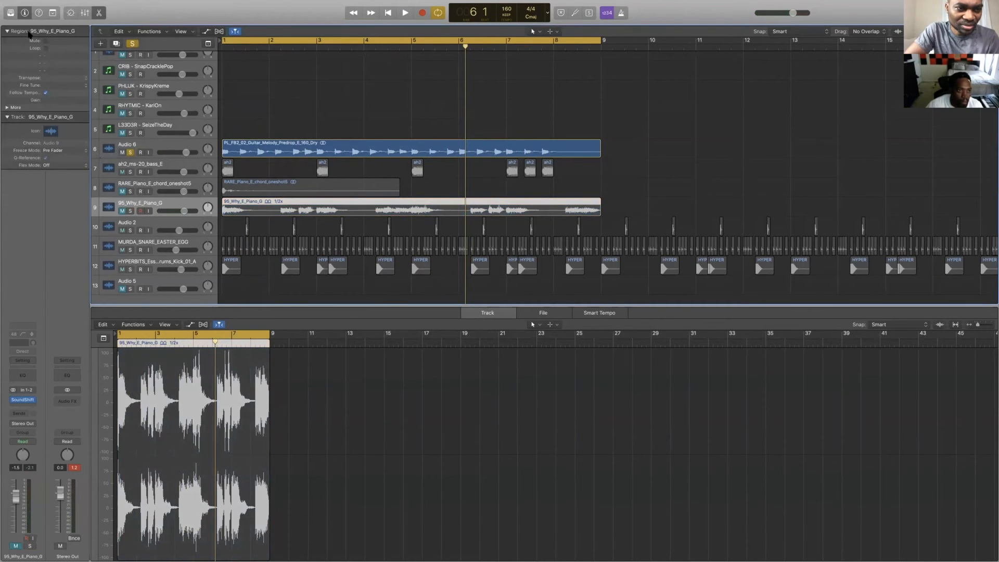
# Unmute and solo the RARE_Piano_E_chord_oneshot5 track and listen to it together with the guitar melody.
pyautogui.click(122, 192)
pyautogui.click(130, 192)
pyautogui.press('space')
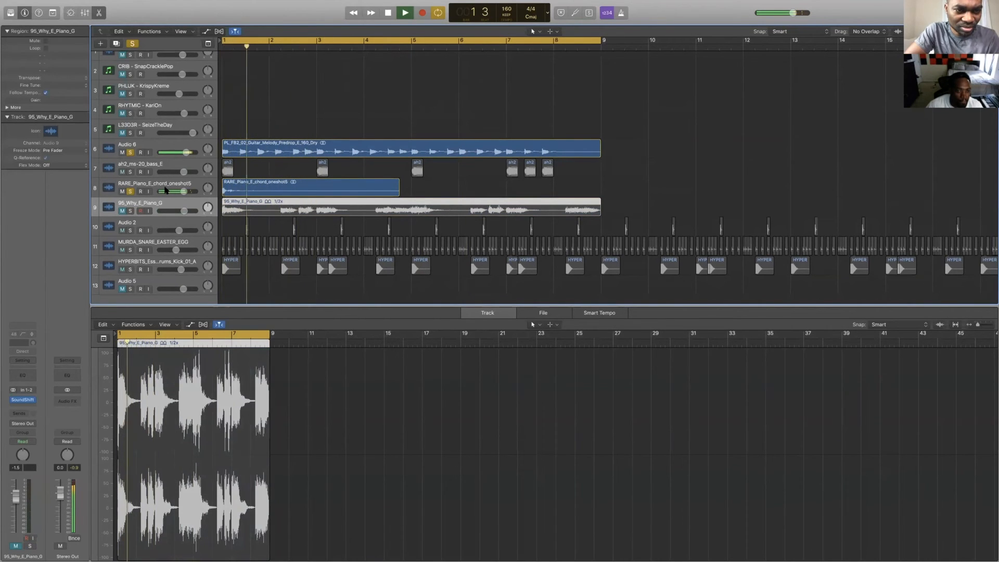
pyautogui.press('space')
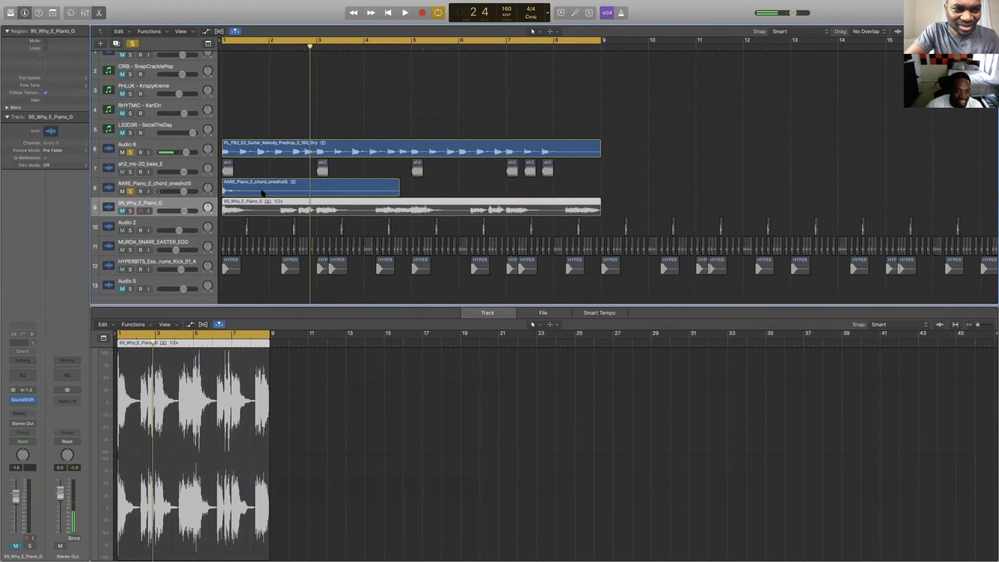
# Select the guitar melody region on Audio 6 and return the RARE_Piano_E_chord_oneshot5 track to muted and unsoloed.
pyautogui.click(261, 194)
pyautogui.click(238, 147)
pyautogui.scroll(1, 250, 146)
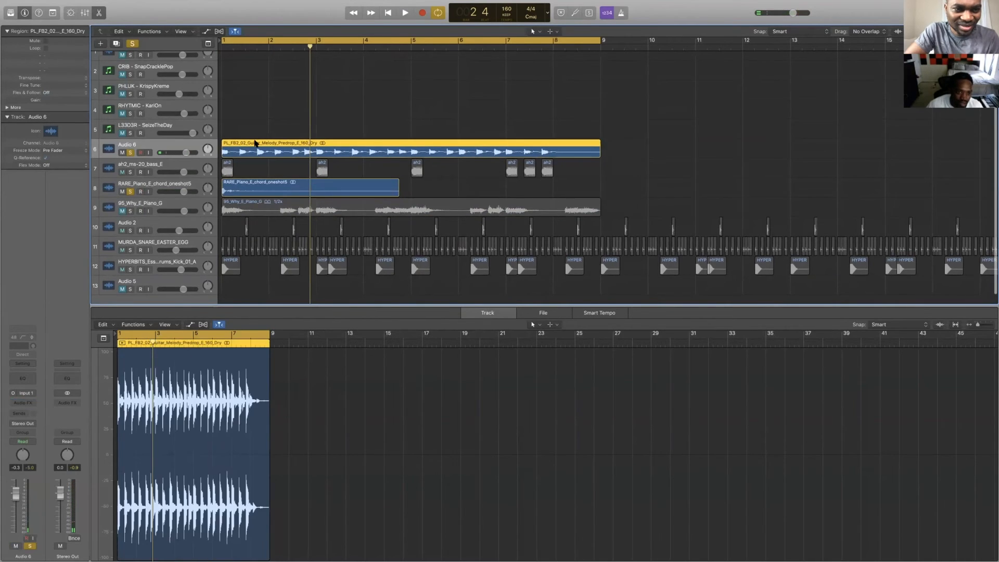
pyautogui.hscroll(1, 271, 148)
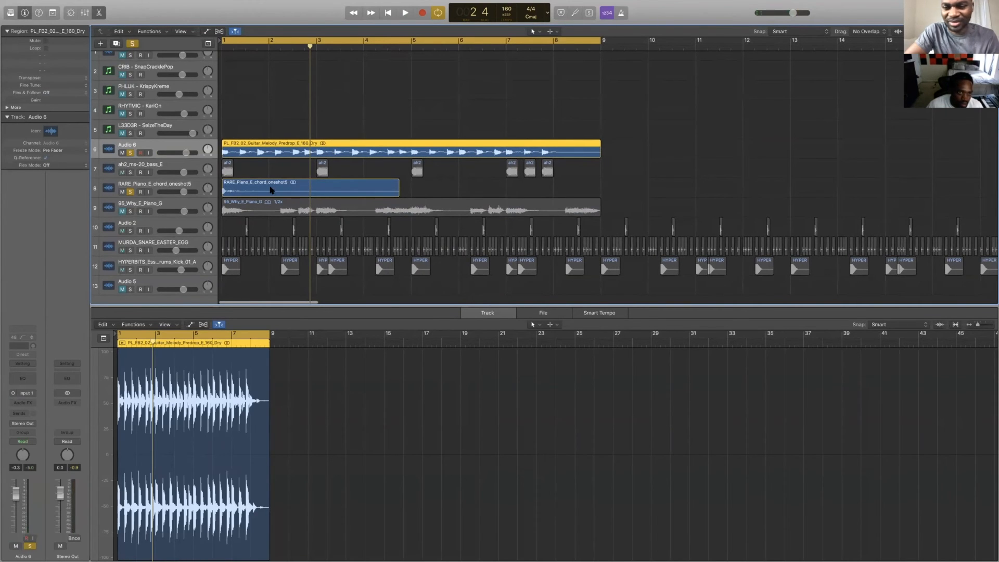
pyautogui.click(131, 192)
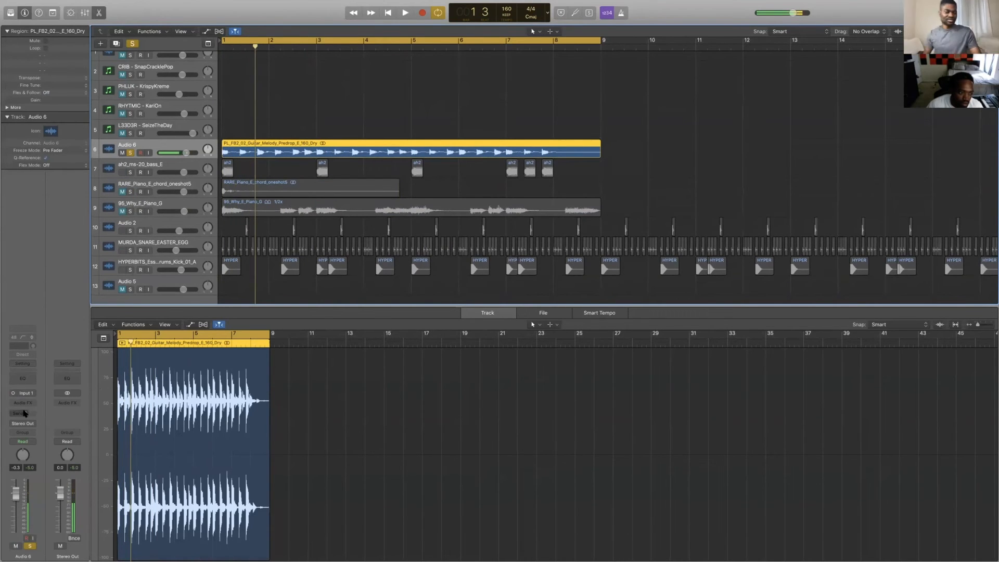
# Insert the Antares Auto-Key plug-in on the Audio 6 guitar track.
pyautogui.click(22, 402)
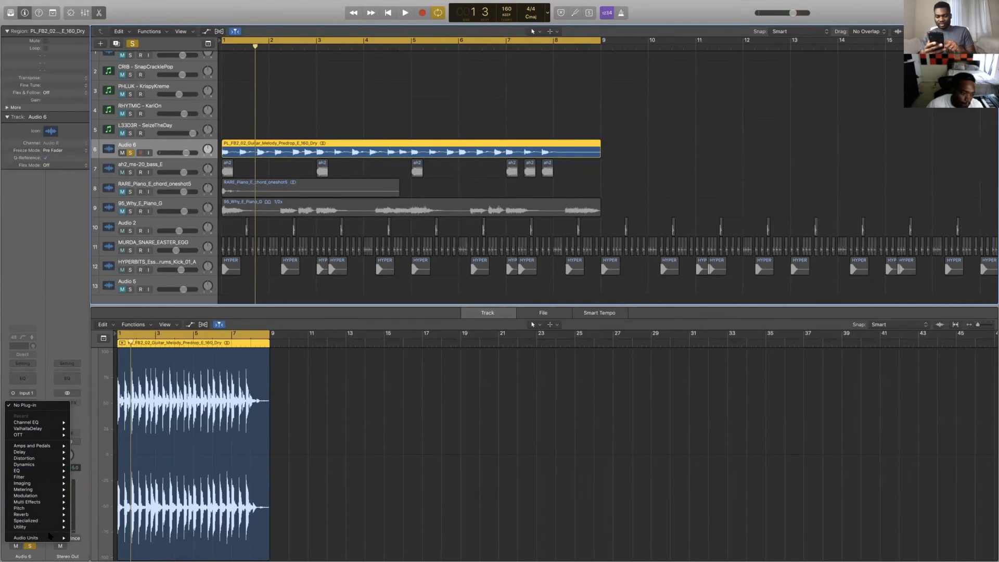
pyautogui.moveTo(50, 537)
pyautogui.moveTo(115, 461)
pyautogui.click(150, 462)
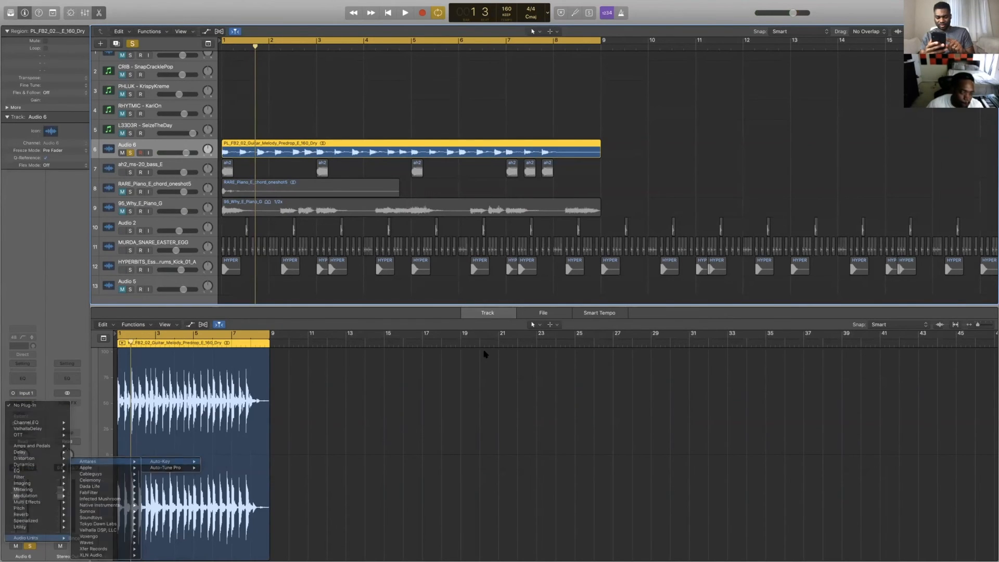
# Play the guitar melody through Auto-Key to detect its key, then close the plug-in window.
pyautogui.press('space')
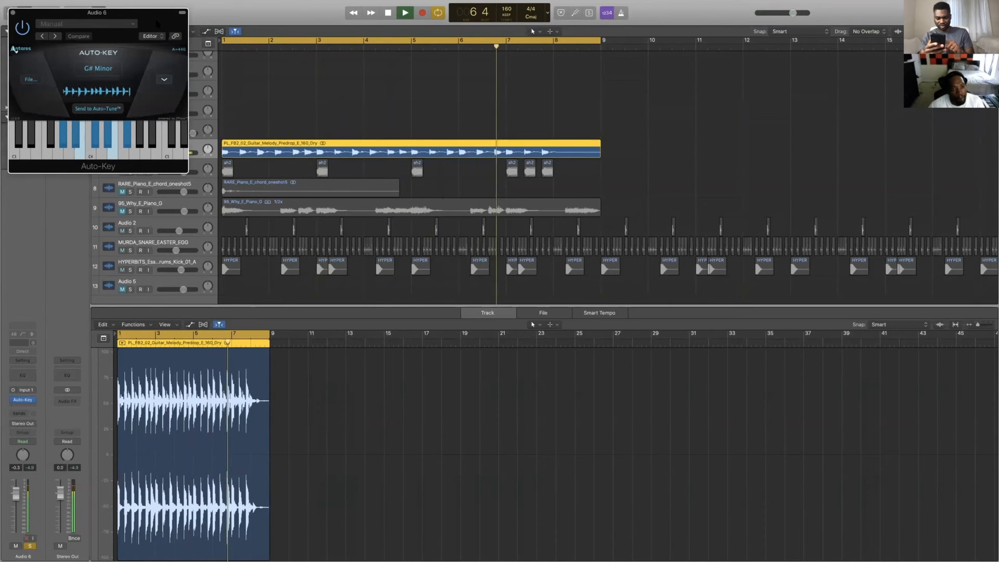
pyautogui.press('space')
pyautogui.moveTo(154, 21); pyautogui.dragTo(435, 172)
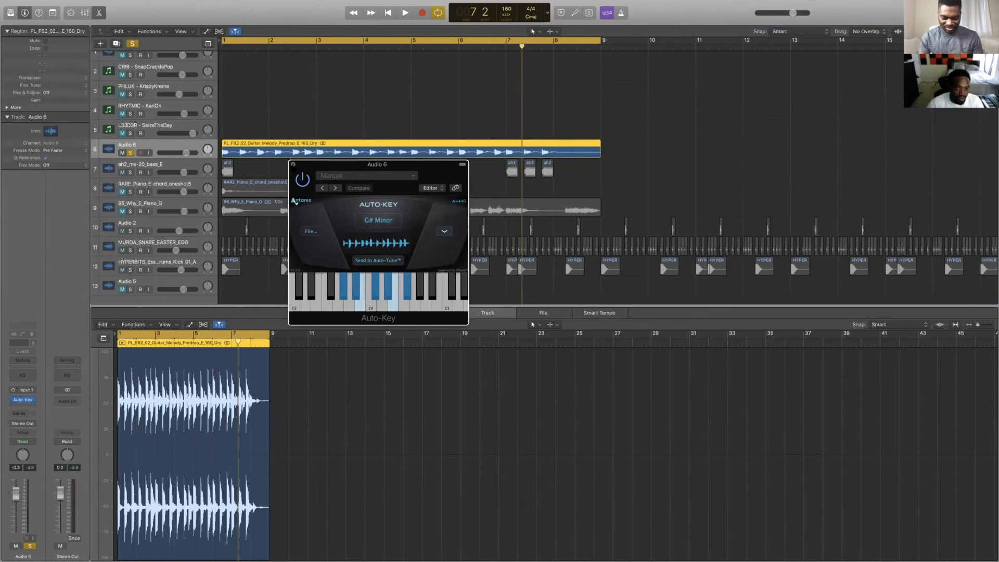
pyautogui.click(293, 164)
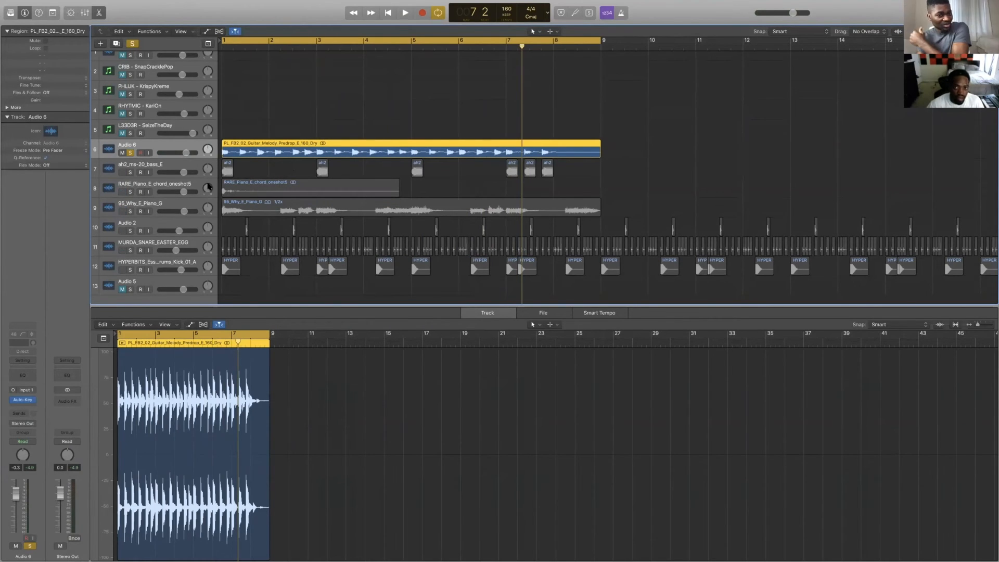
# Take the Logic Pro window out of full screen and switch to Splice.
pyautogui.moveTo(389, 3)
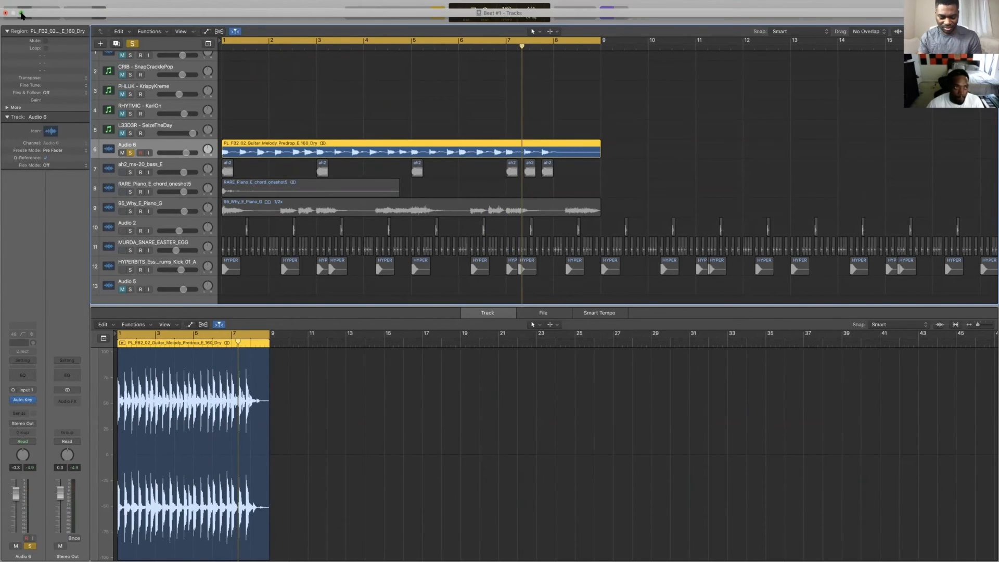
pyautogui.click(20, 13)
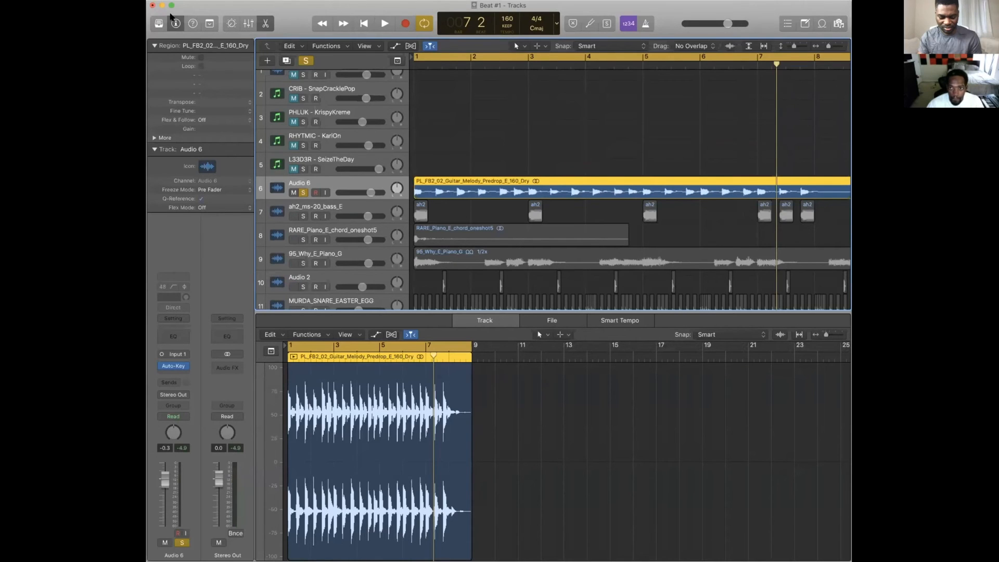
pyautogui.press('super+Tab')
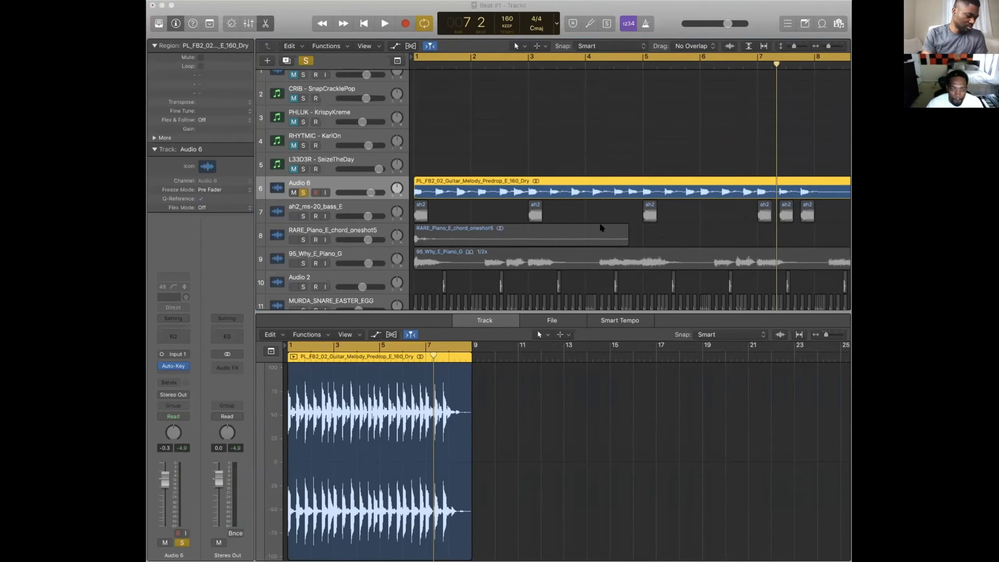
pyautogui.press('super+Tab')
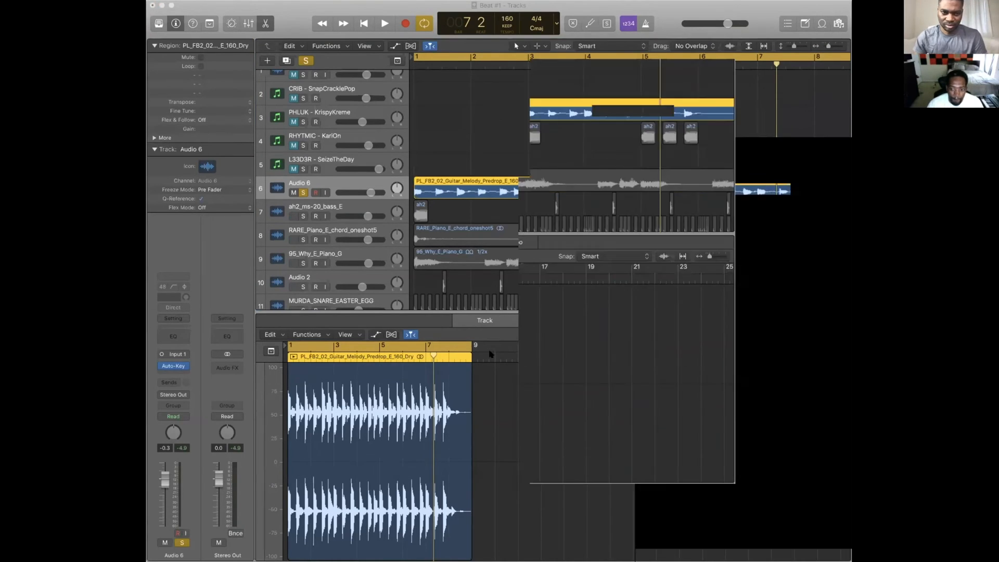
# Preview the G# minor piano one-shots from VM7_Kit4_Break_Piano_NO_SC_123_G#_minor down to pdh_piano_one_shot_round_Abmin7, replaying the last one.
pyautogui.click(207, 358)
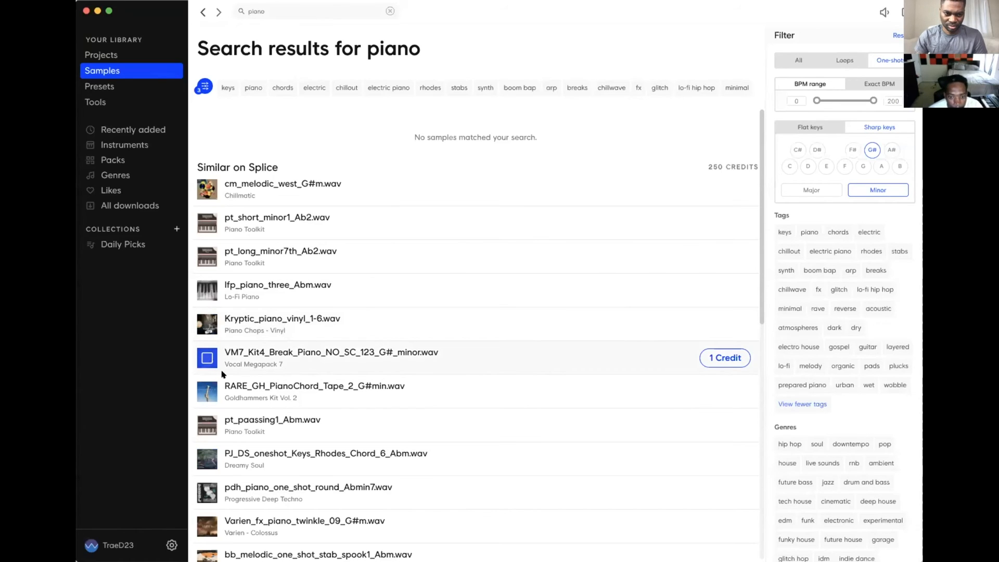
pyautogui.click(204, 388)
pyautogui.click(200, 425)
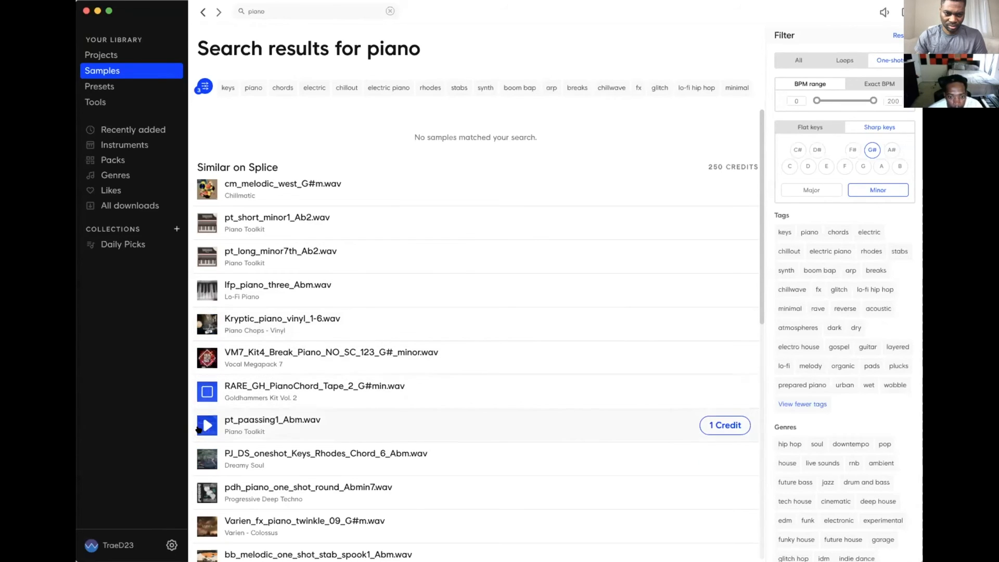
pyautogui.click(200, 459)
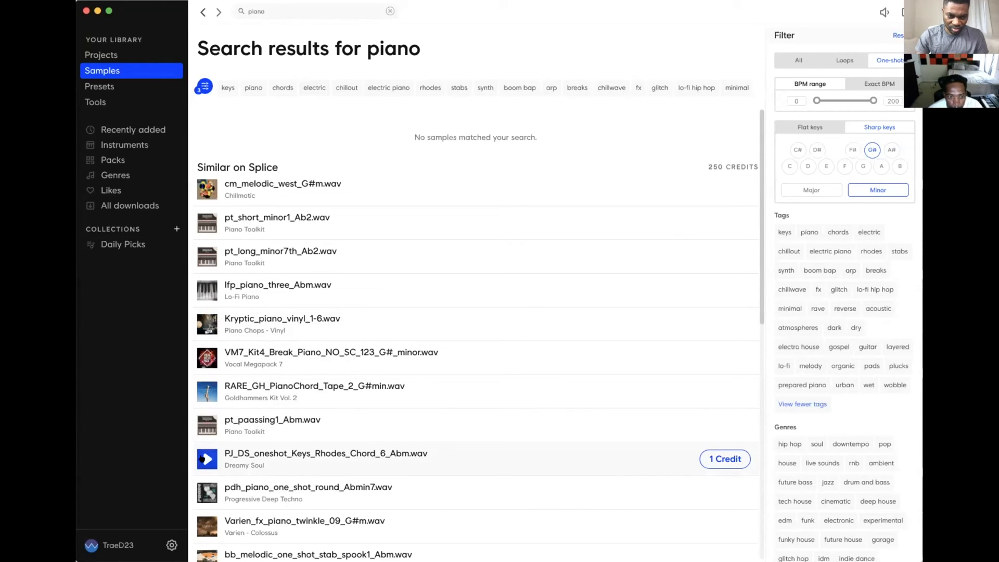
pyautogui.click(207, 489)
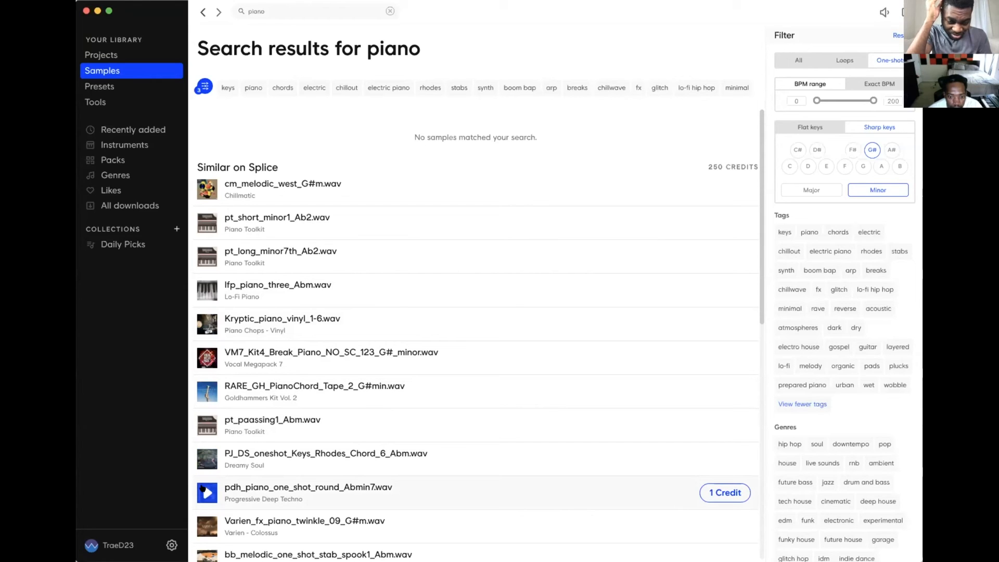
pyautogui.click(203, 454)
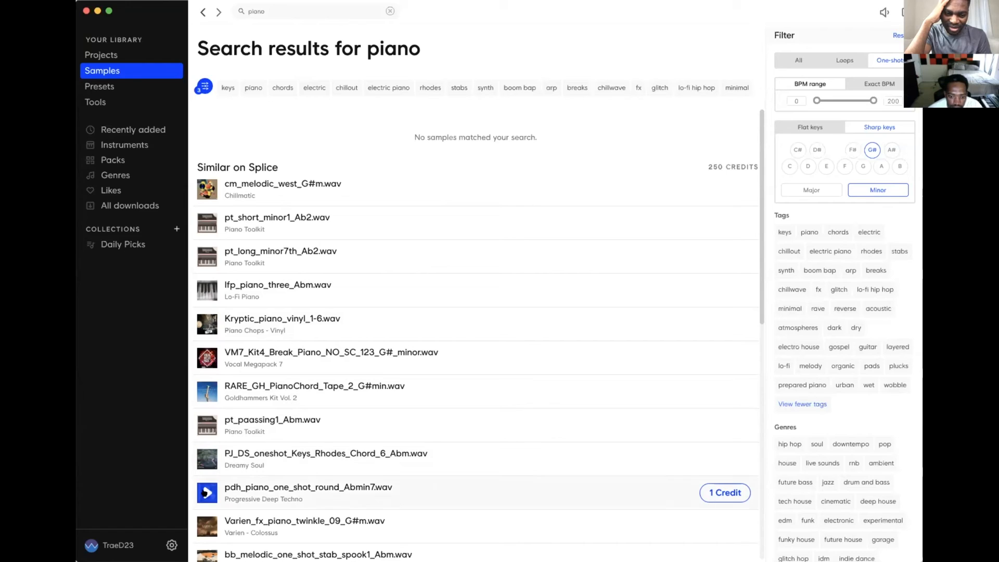
pyautogui.click(205, 492)
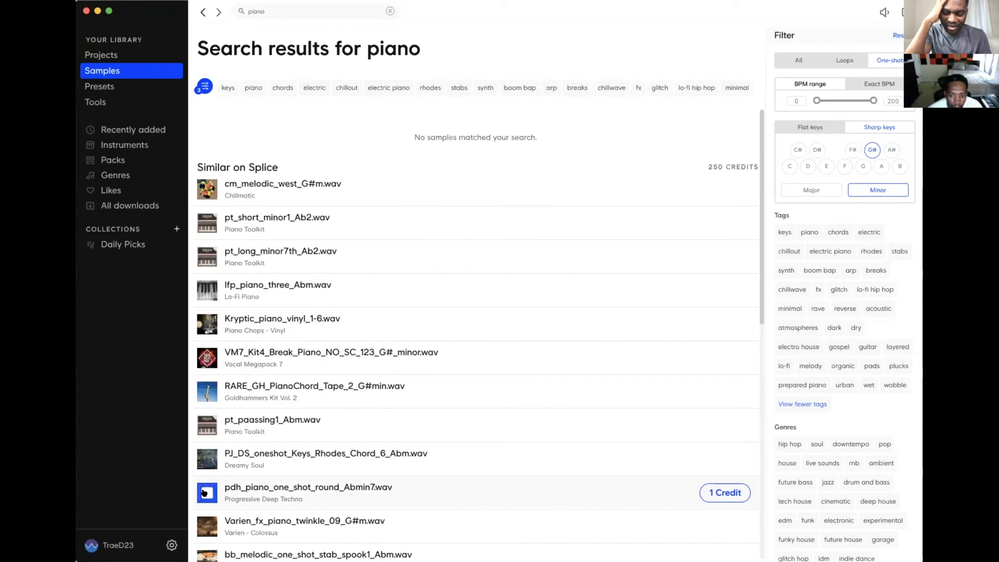
# Download the pdh_piano_one_shot_round_Abmin7.wav sample for one credit and select it among the owned samples.
pyautogui.click(733, 492)
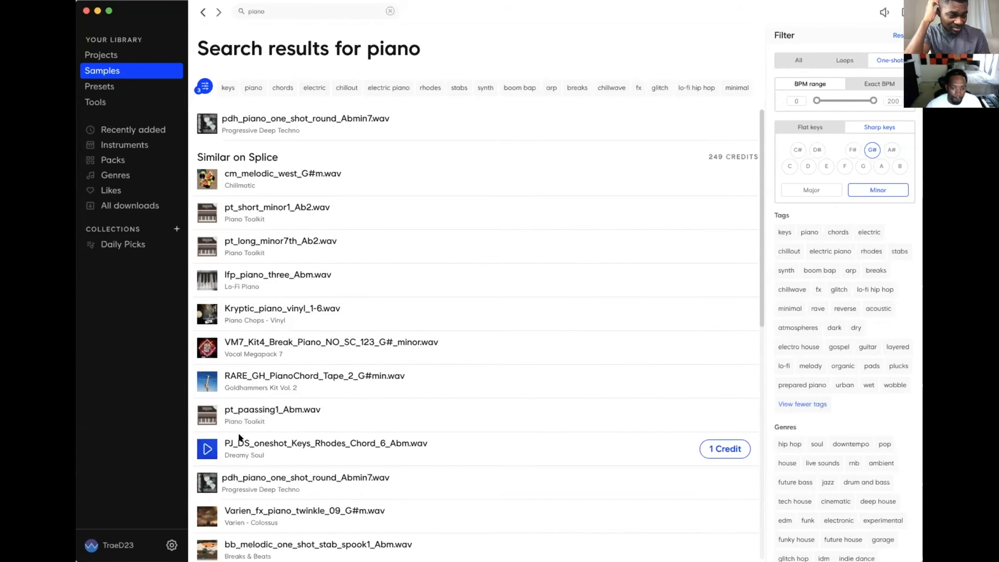
pyautogui.click(332, 119)
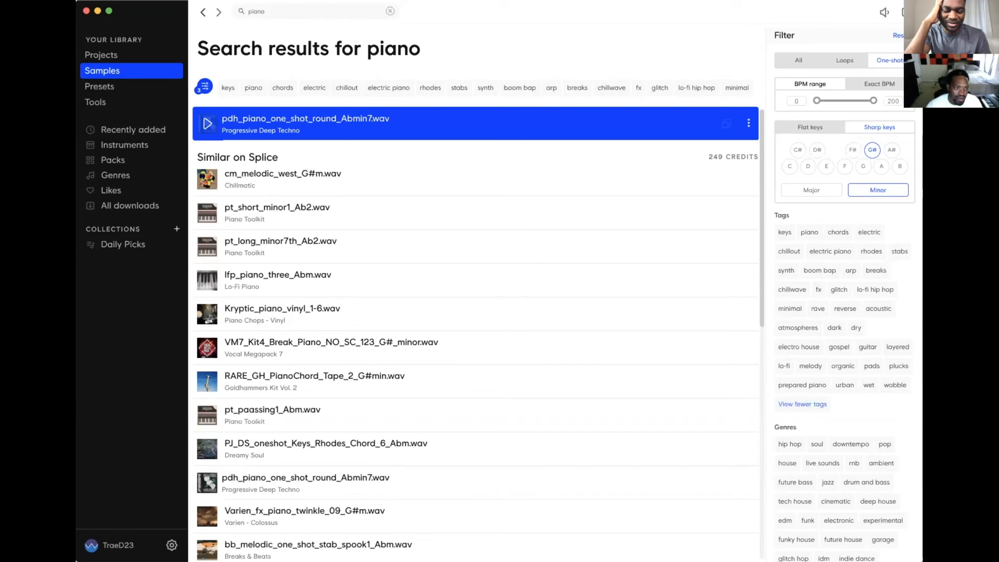
pyautogui.press('super+Tab')
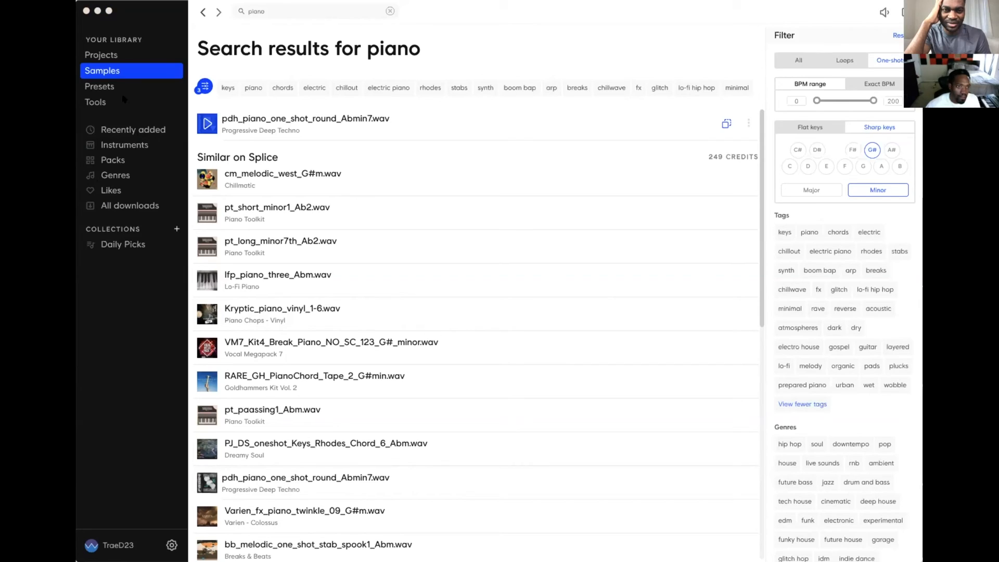
pyautogui.click(517, 16)
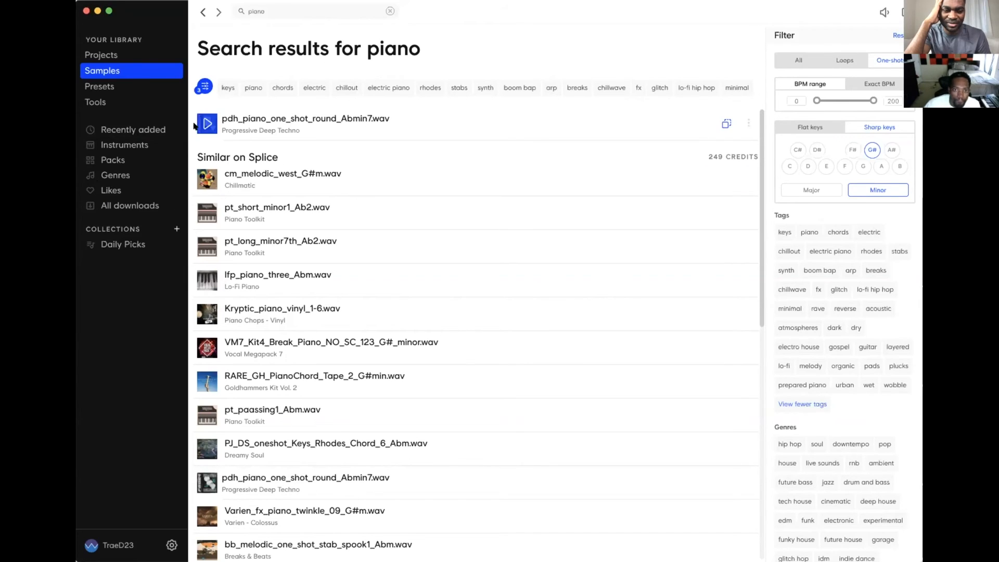
# Search for "sub bass" within the G# minor one-shots and preview 11_Bass__SC_.wav.
pyautogui.click(256, 11)
pyautogui.write('sub bass')
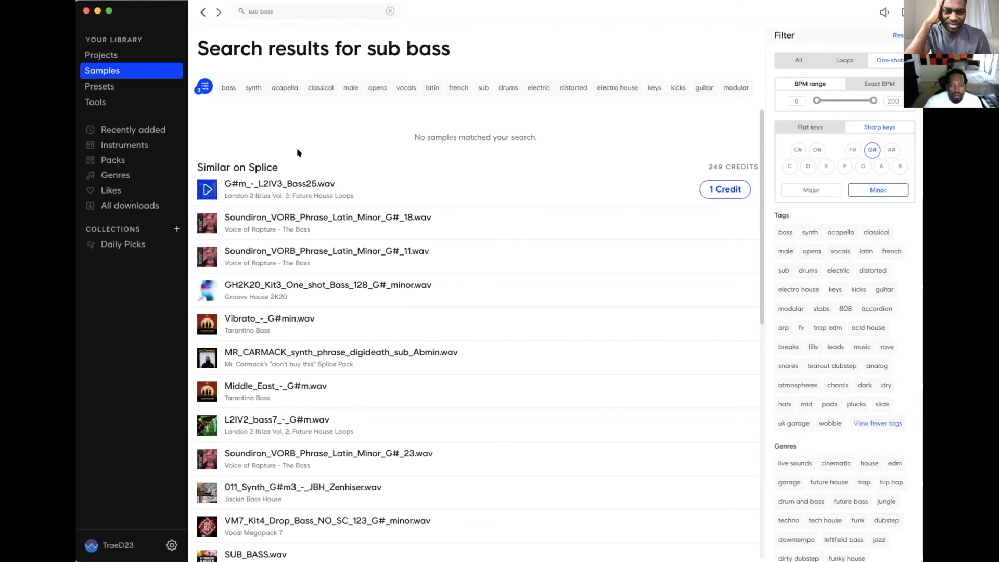
pyautogui.click(288, 195)
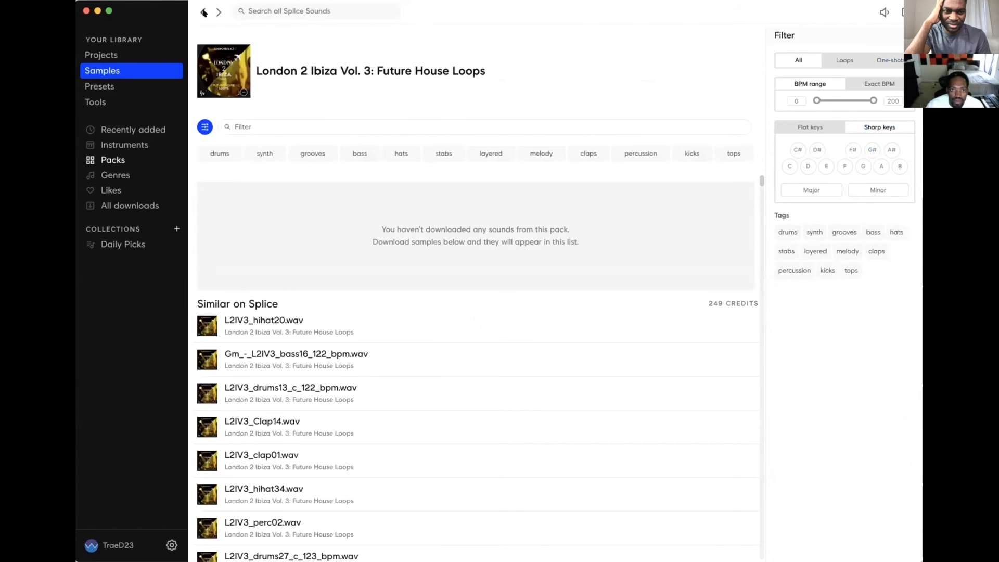
pyautogui.click(204, 12)
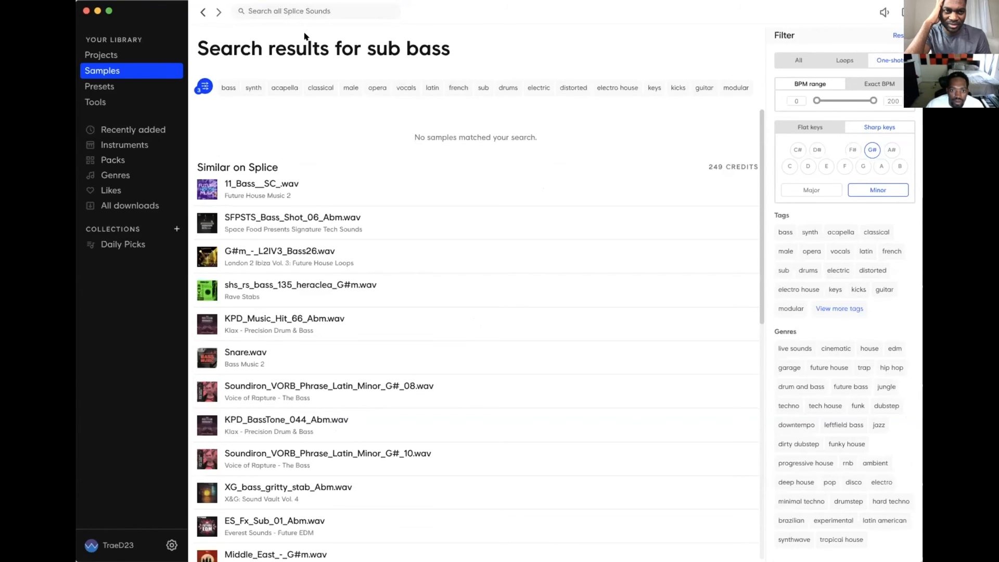
pyautogui.click(207, 190)
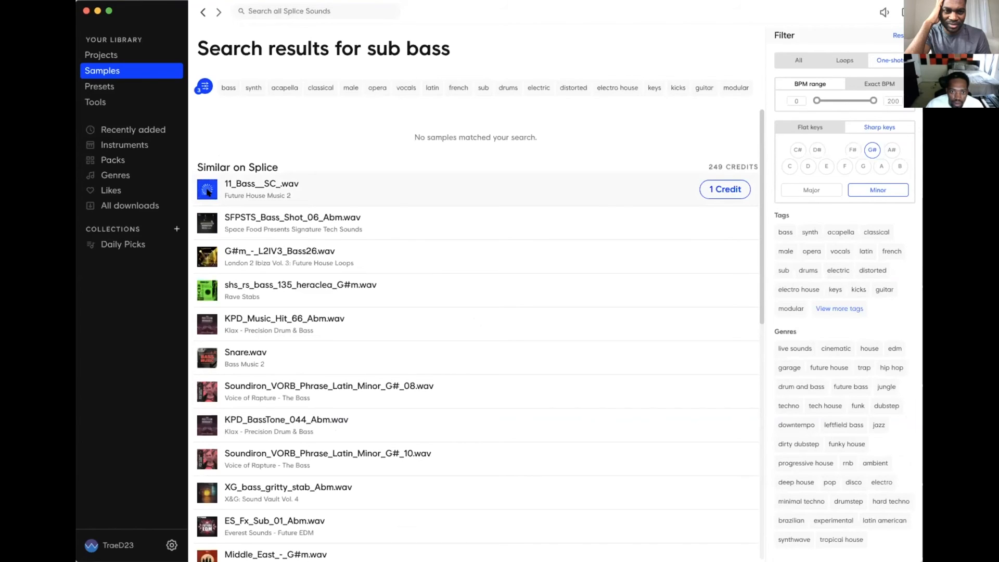
# Preview the G# minor bass one-shots from SFPSTS_Bass_Shot_06_Abm.wav down to Soundiron_VORB_Phrase_Latin_Minor_G#_08.wav.
pyautogui.click(207, 216)
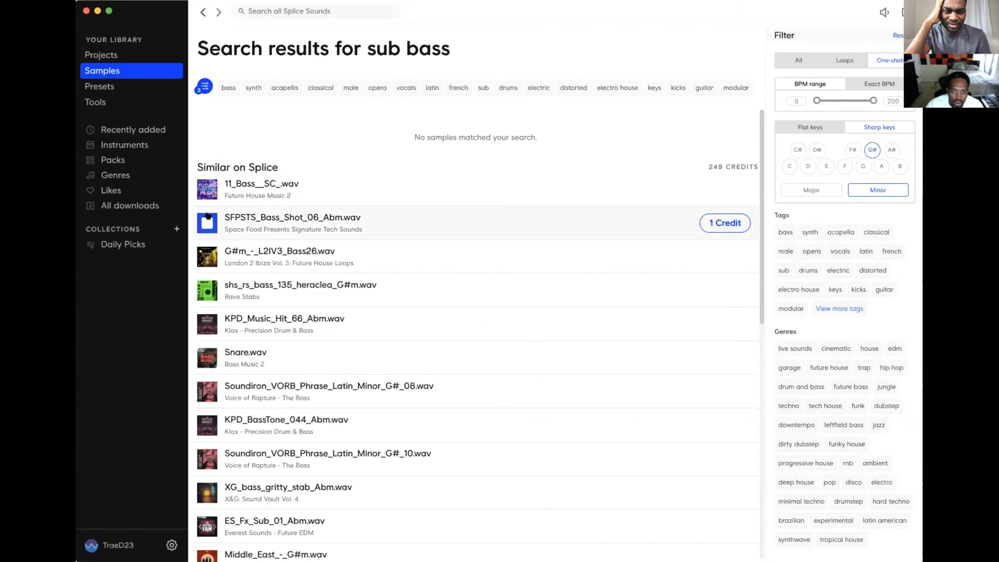
pyautogui.click(207, 249)
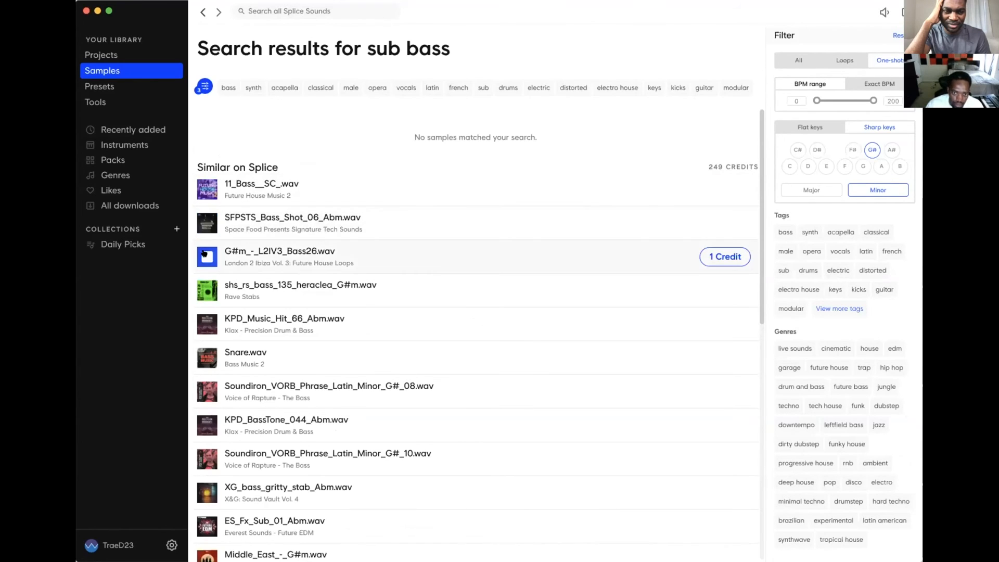
pyautogui.click(203, 285)
pyautogui.click(203, 321)
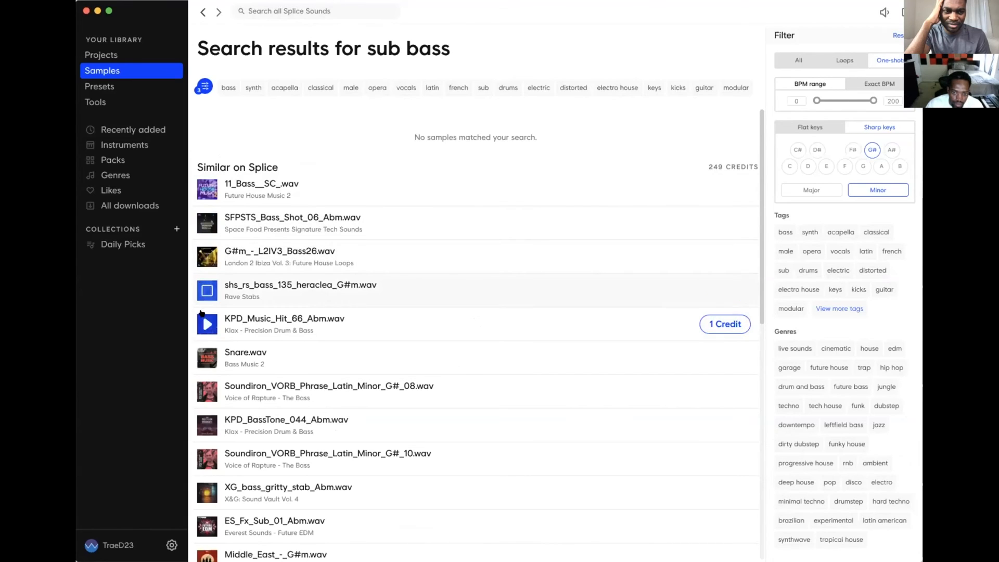
pyautogui.click(207, 357)
pyautogui.click(207, 391)
# Filter the samples by the bass tag and search for "sub bass" again.
pyautogui.click(228, 84)
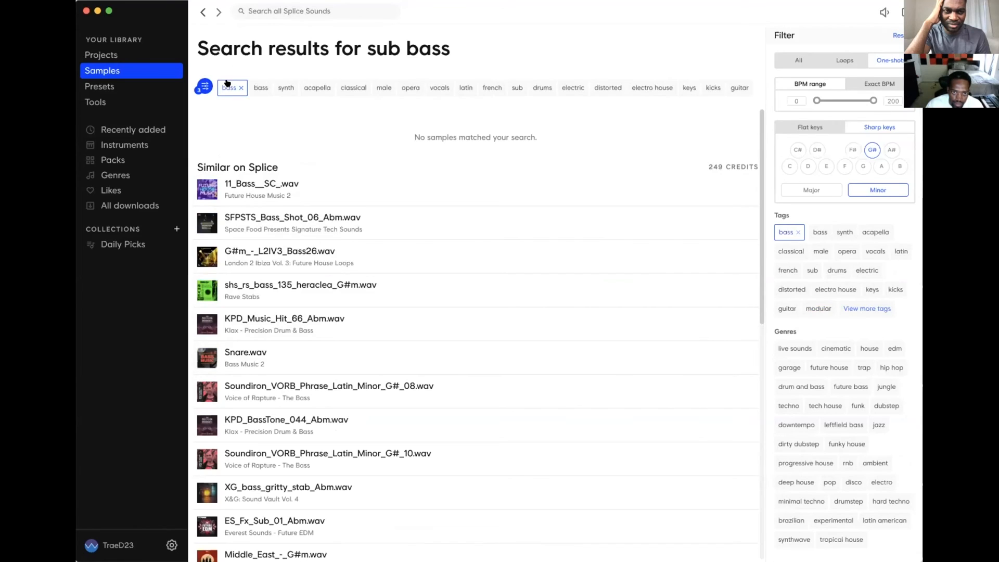
pyautogui.click(259, 11)
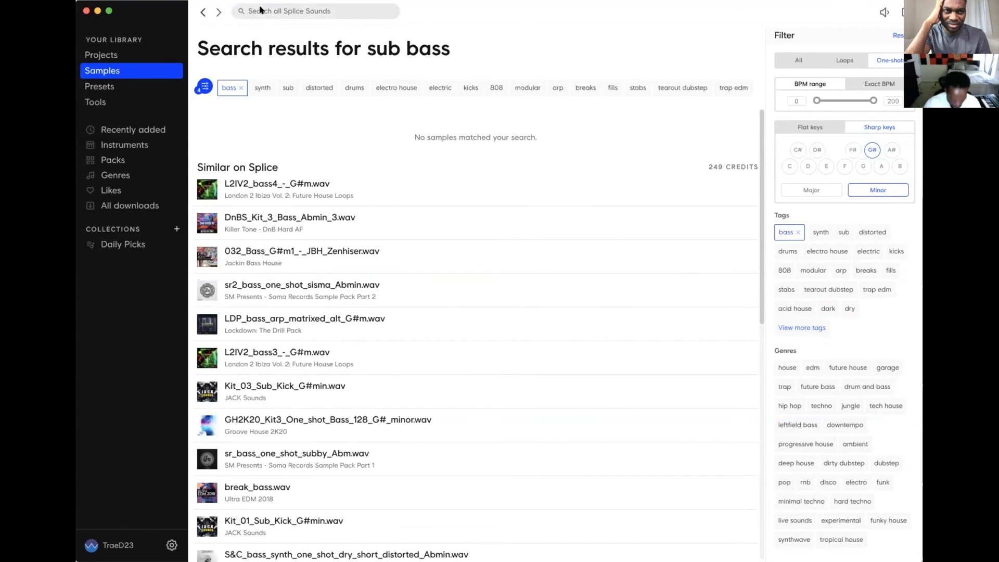
pyautogui.write('sub bass')
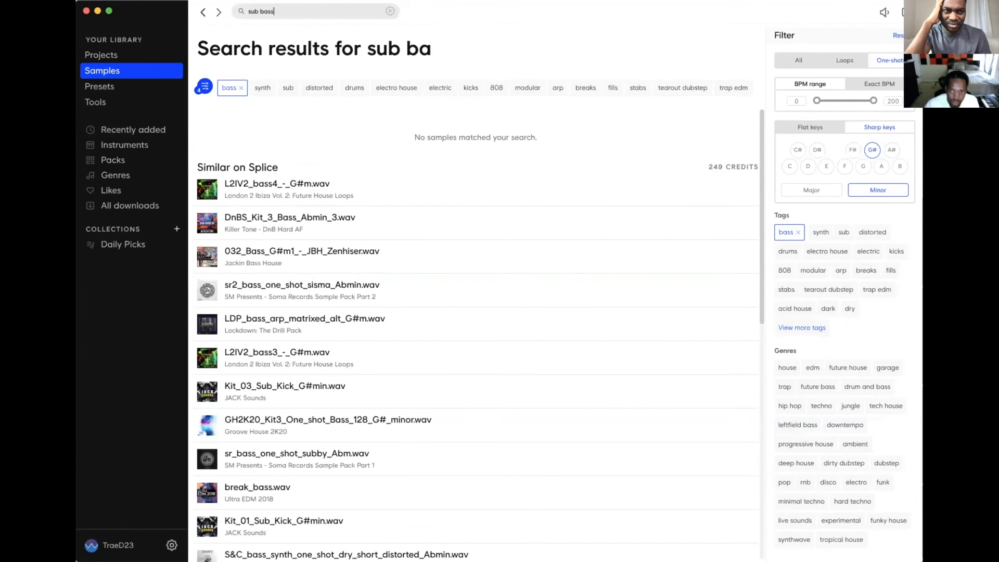
# Preview the bass one-shots from TOTAL_SCIENCE_bass_one_shot_distorted_mid_G#m.wav to SFPSTS_Bass_Shot_06_Abm.wav, replaying 012_Bass_G#m1_-_JBH_Zenhiser.wav.
pyautogui.click(208, 193)
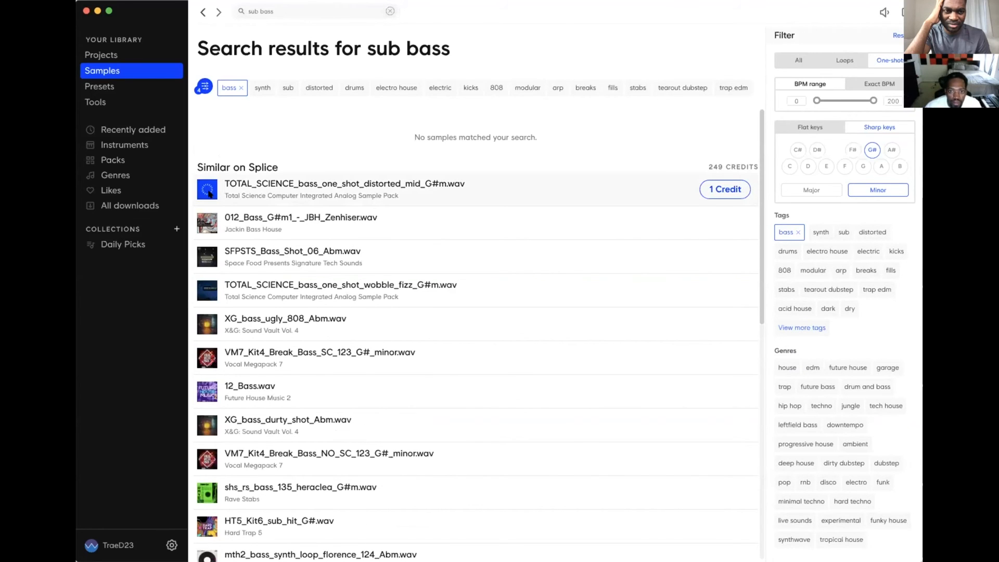
pyautogui.scroll(-1, 203, 200)
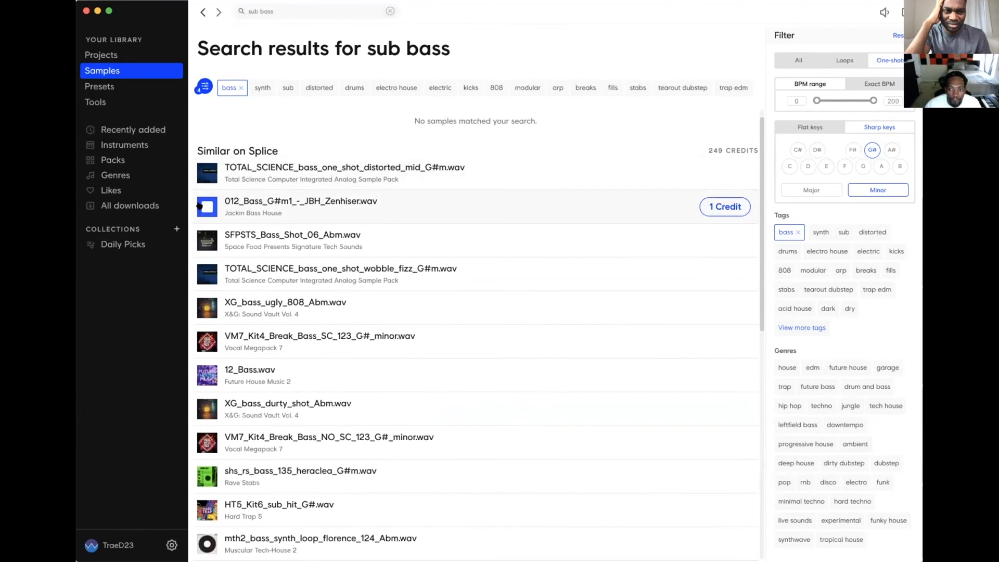
pyautogui.scroll(-1, 199, 208)
pyautogui.click(202, 234)
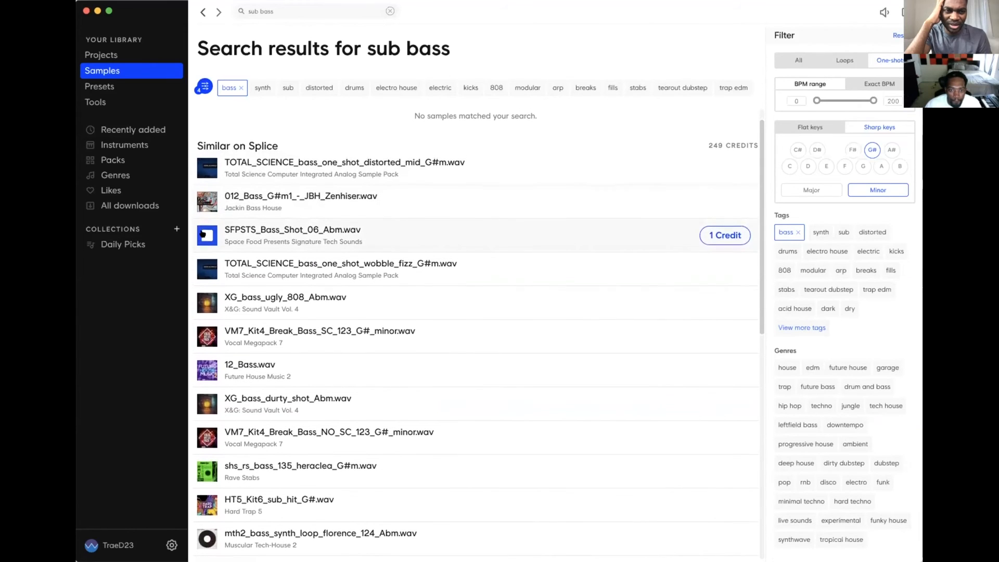
pyautogui.scroll(-1, 201, 234)
pyautogui.click(200, 179)
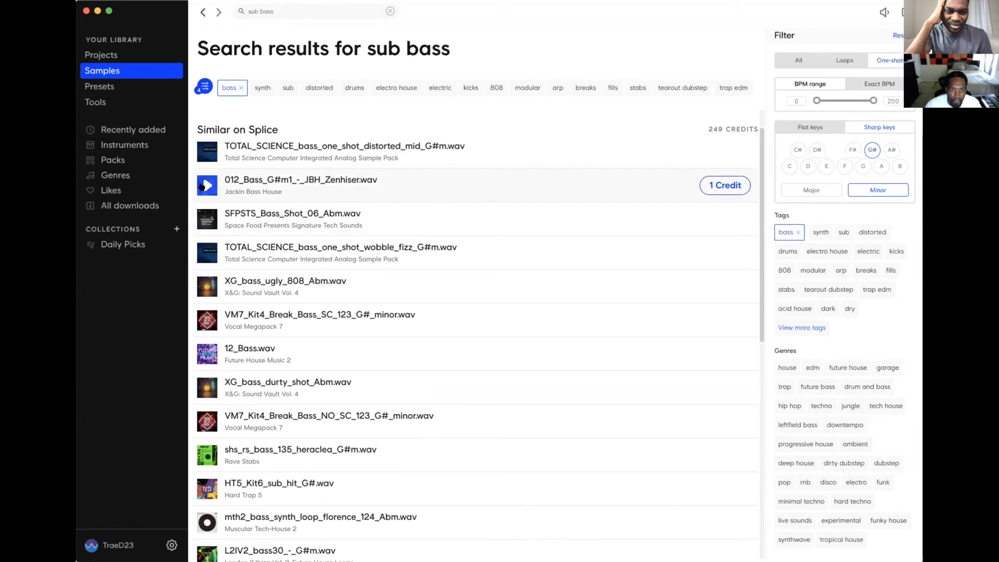
# Download the 012_Bass_G#m1_-_JBH_Zenhiser.wav sample for one credit and select it.
pyautogui.click(724, 185)
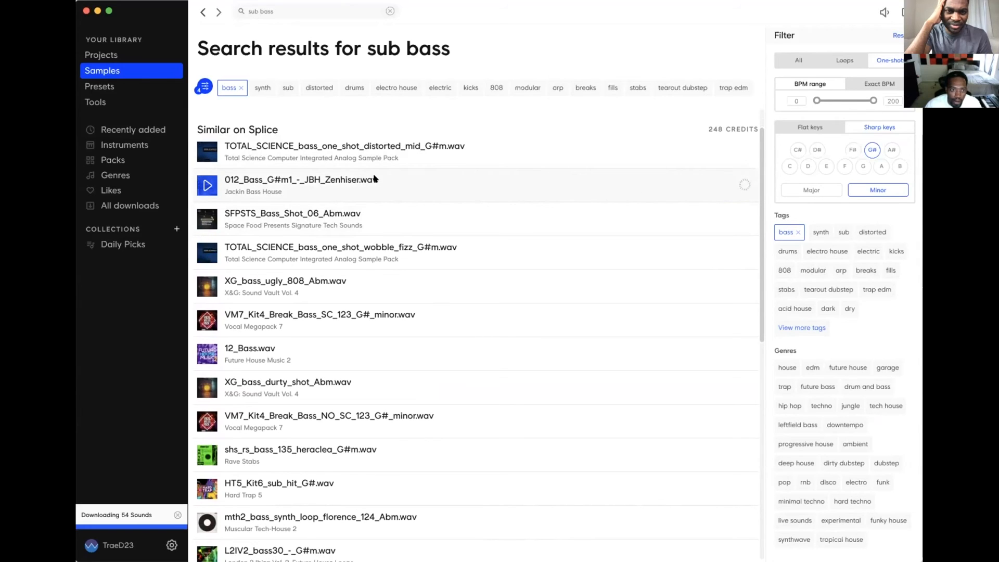
pyautogui.click(357, 177)
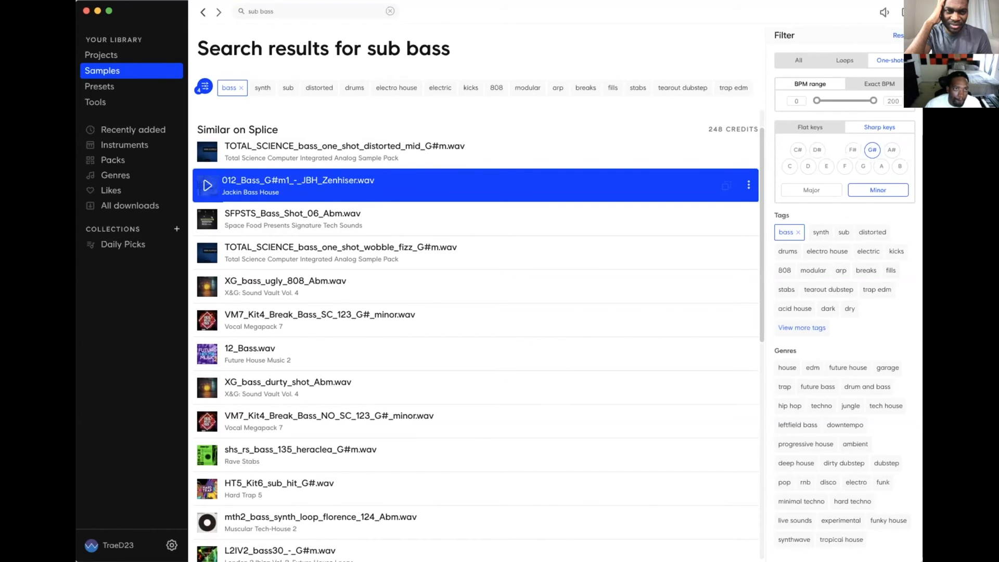
# Switch to Logic Pro, place the 012_Bass sample at bar 1 on the ah2_ms-20_bass_E track, and play it back.
pyautogui.press('super+Tab')
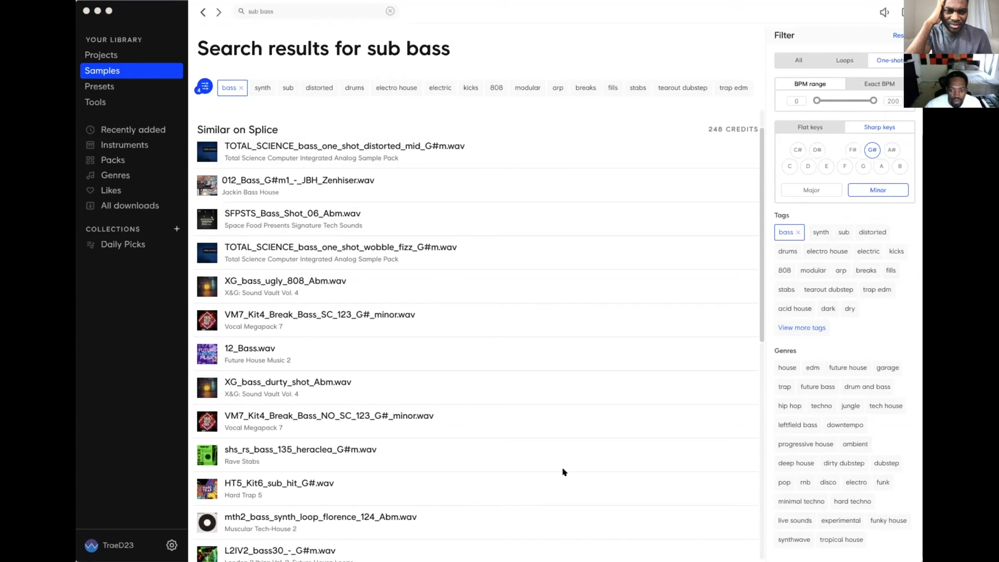
pyautogui.click(232, 27)
pyautogui.click(172, 6)
pyautogui.press('space')
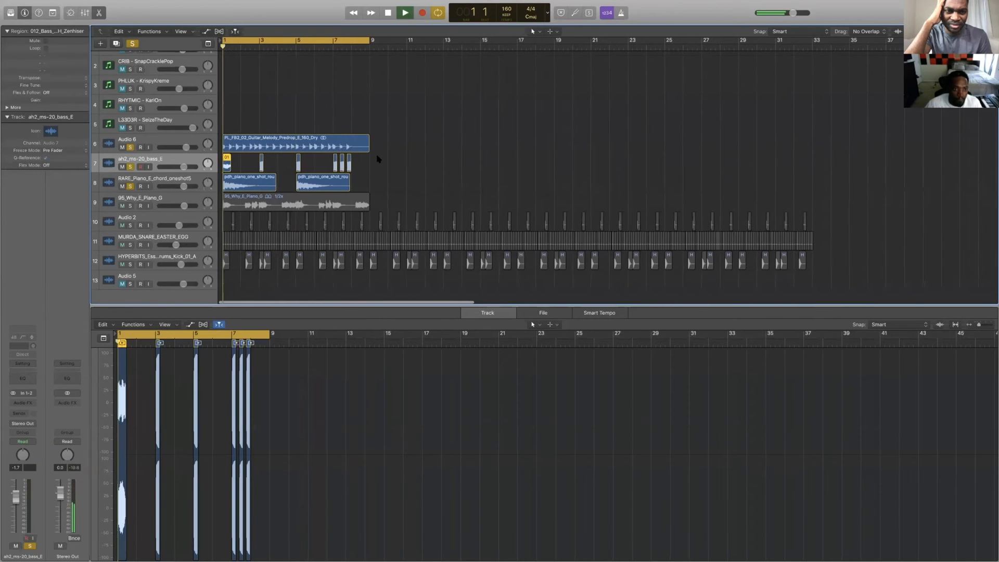
pyautogui.press('space')
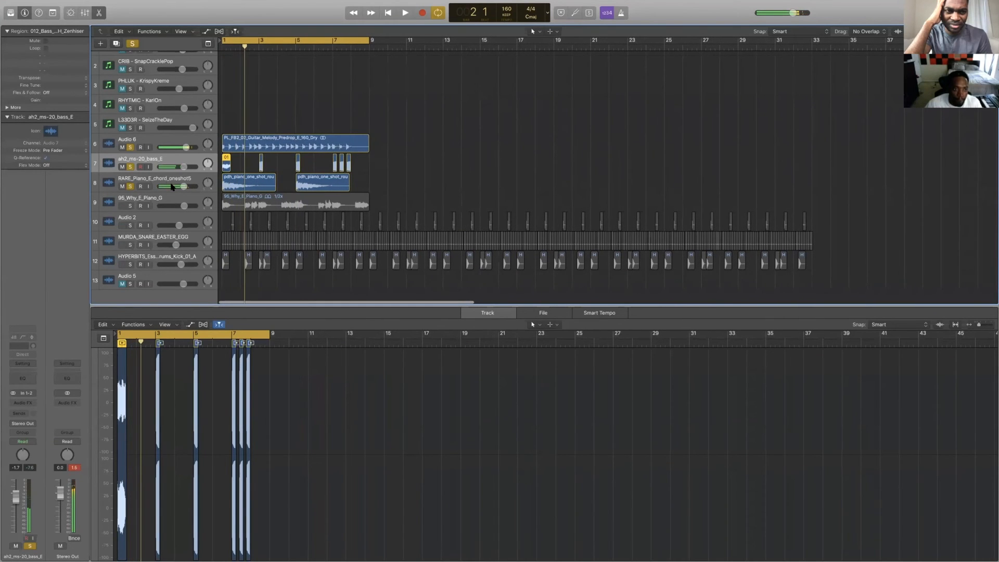
# Replace the remaining hits on the bass track with copies of the 012_Bass region and trim the bar 7 copy to meet the following hit.
pyautogui.moveTo(227, 162); pyautogui.dragTo(379, 165)
pyautogui.scroll(5, 348, 163)
pyautogui.click(313, 164)
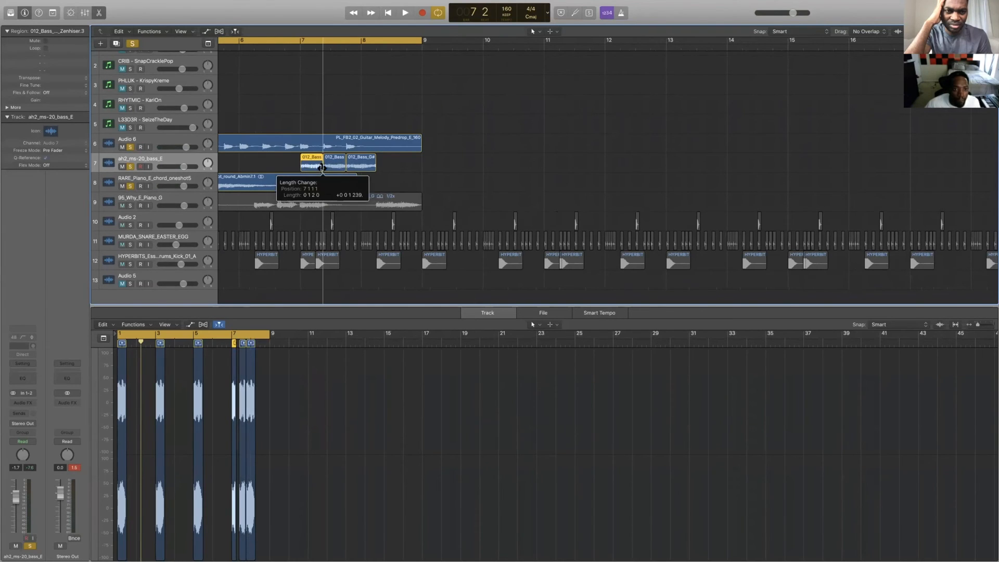
pyautogui.scroll(-5, 229, 200)
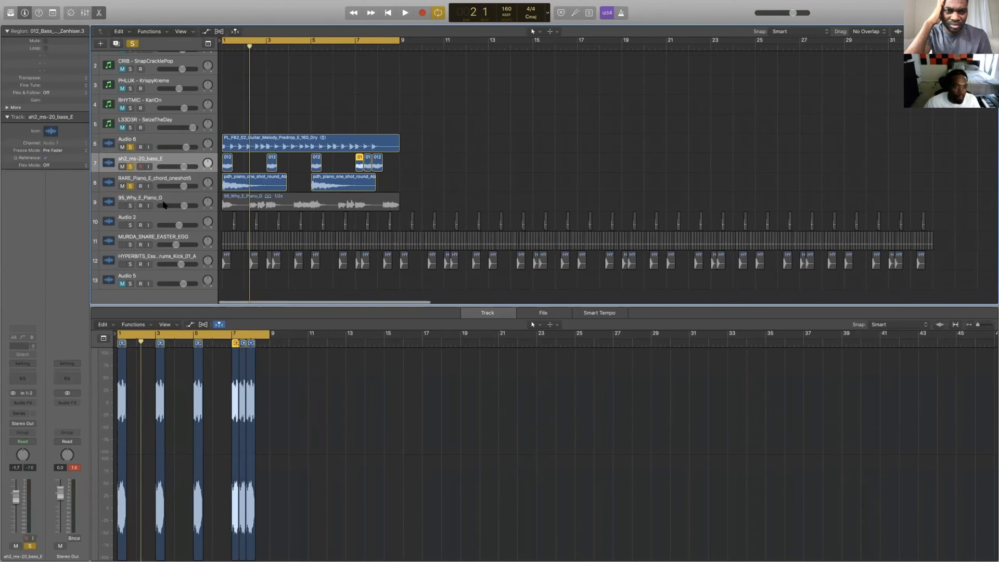
# Solo the HYPERBITS kick, MURDA_SNARE_EASTER_EGG and Audio 2 tracks and play them with the melody, bass and piano.
pyautogui.click(130, 264)
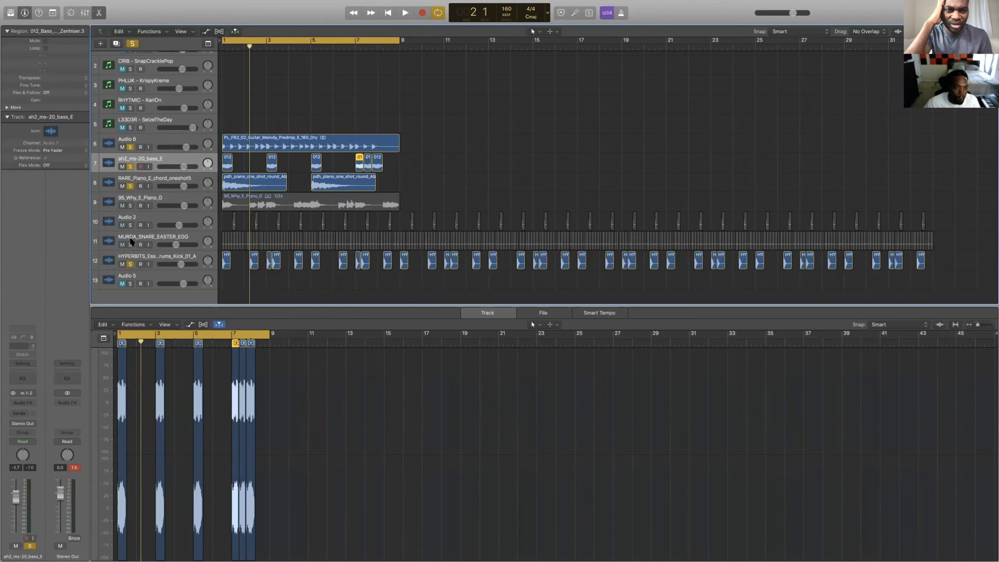
pyautogui.click(130, 245)
pyautogui.click(130, 225)
pyautogui.press('space')
pyautogui.press('space')
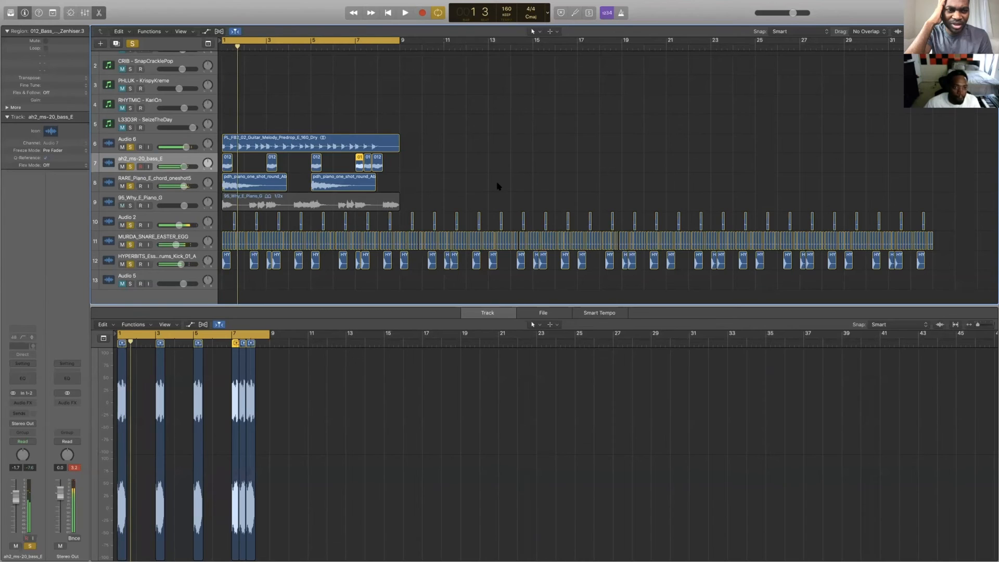
# Unsolo the three drum tracks, the piano chord track and the guitar melody track, and play the bass track alone.
pyautogui.click(130, 263)
pyautogui.click(130, 244)
pyautogui.click(130, 224)
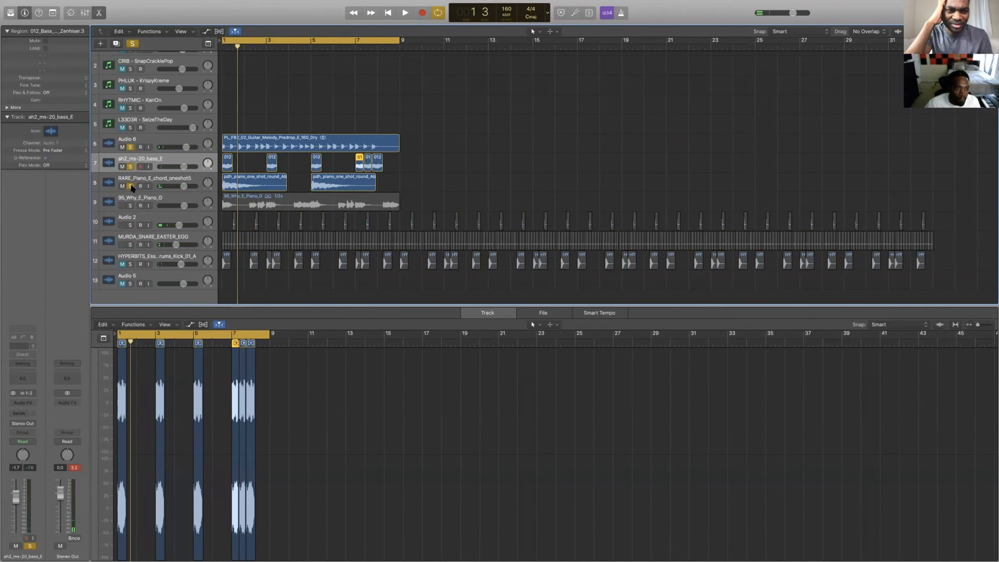
pyautogui.click(130, 186)
pyautogui.click(130, 146)
pyautogui.press('space')
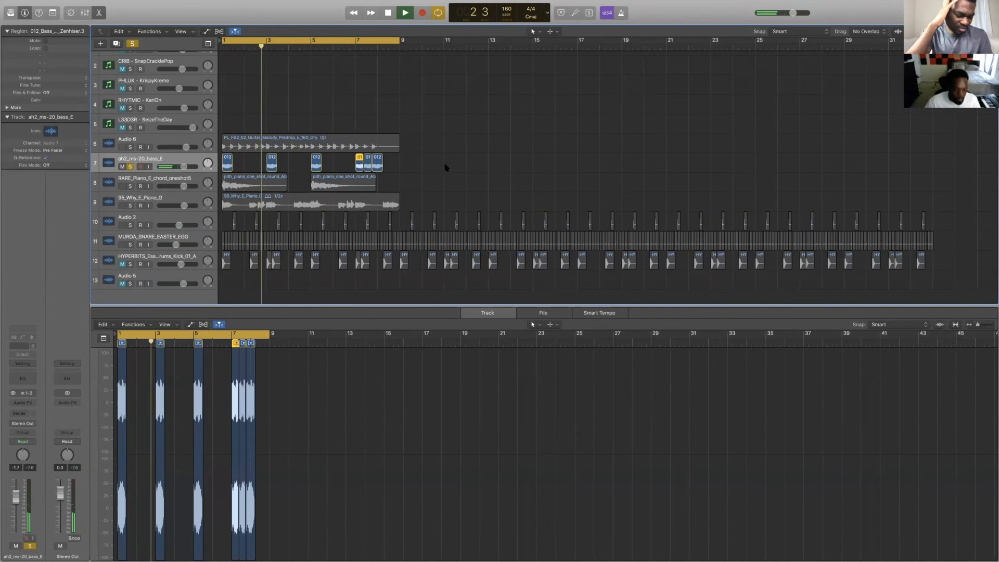
pyautogui.scroll(5, 442, 167)
pyautogui.hscroll(-2, 443, 167)
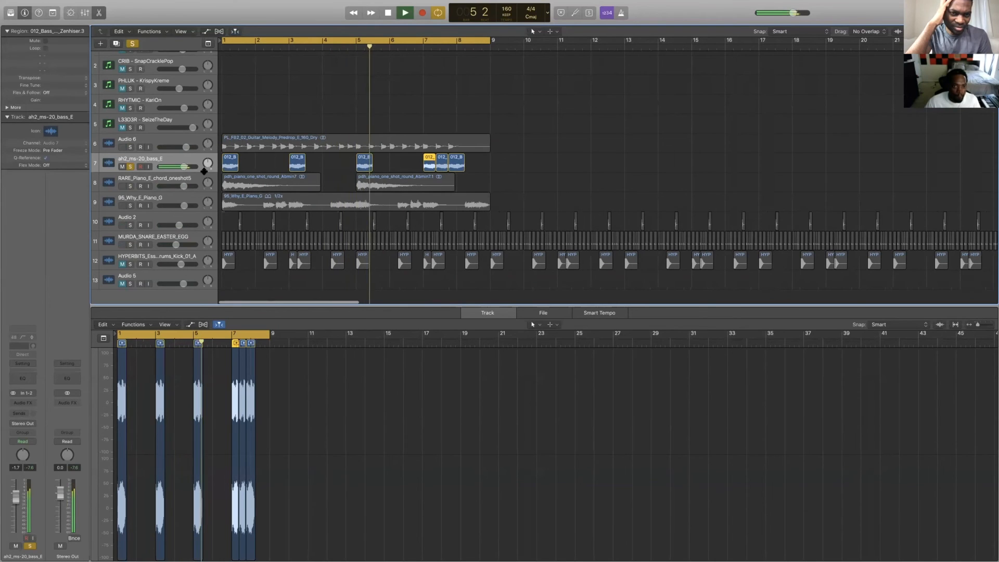
pyautogui.press('space')
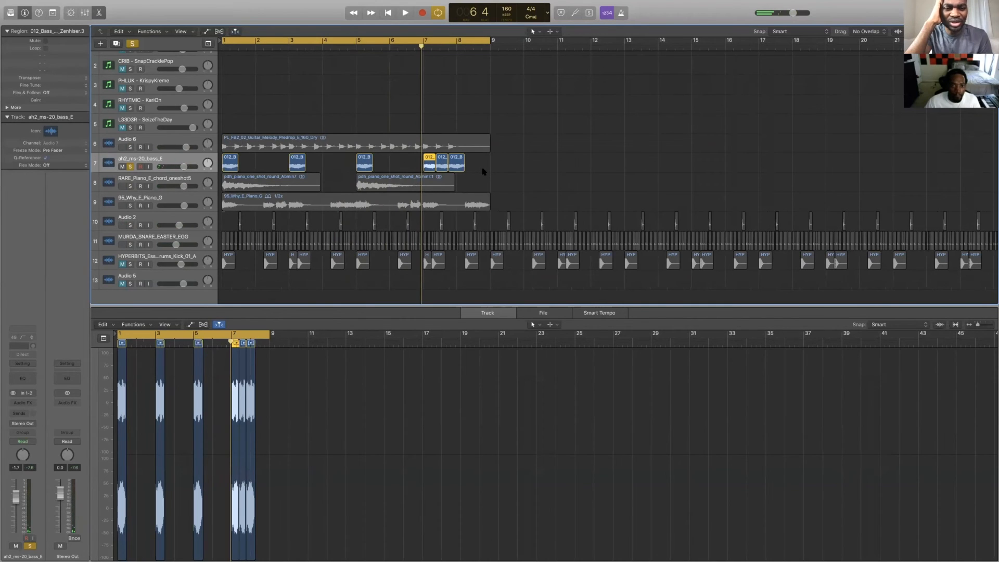
# Shorten the bass hits at bars 1, 3 and 5 together to about a quarter bar while listening to the bass.
pyautogui.press('super+Right')
pyautogui.press('super+Right')
pyautogui.hscroll(-3, 260, 166)
pyautogui.press('space')
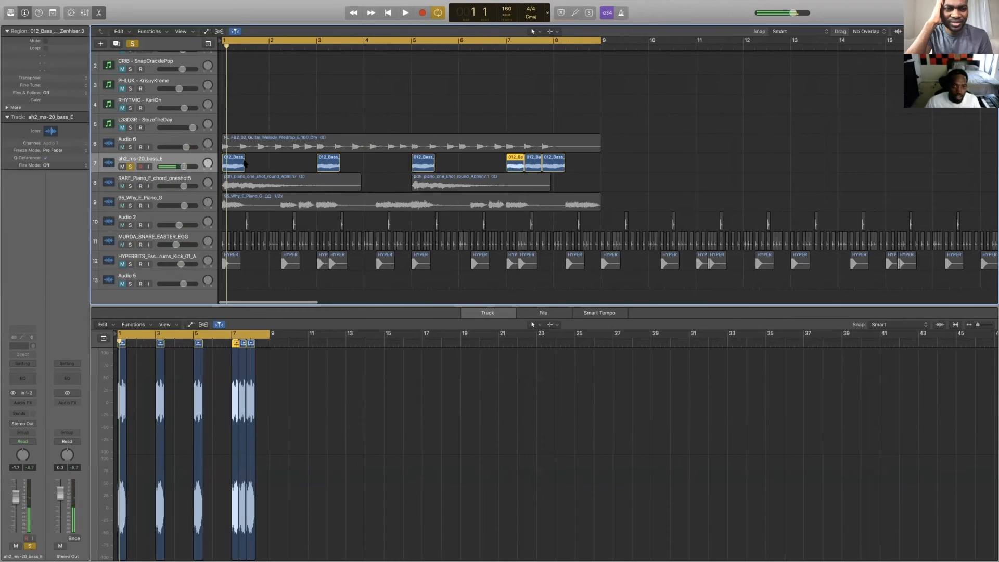
pyautogui.click(243, 164)
pyautogui.moveTo(239, 166); pyautogui.dragTo(235, 168)
pyautogui.press('space')
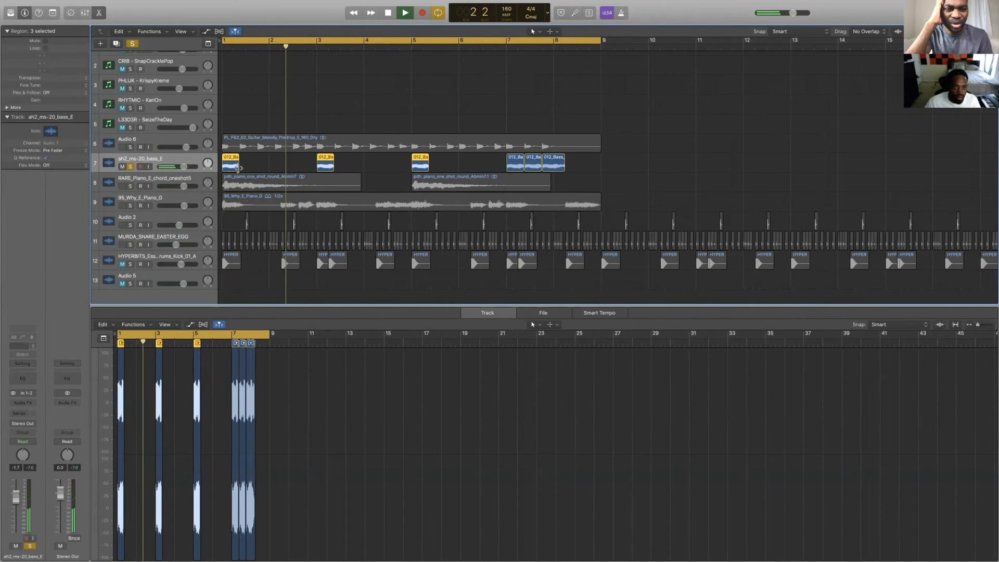
pyautogui.moveTo(238, 168); pyautogui.dragTo(231, 168)
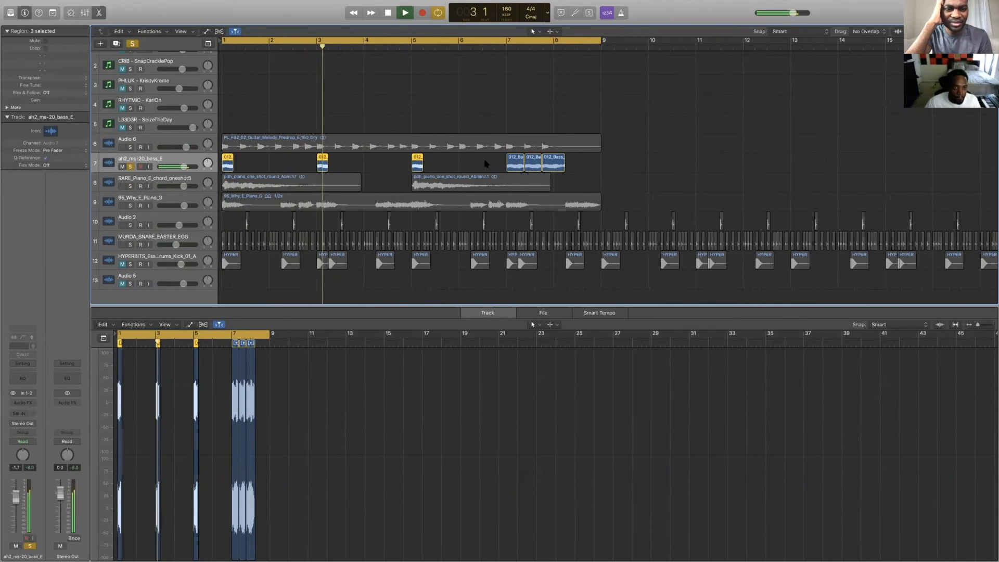
pyautogui.press('space')
# Shorten the last three bass hits, from bar 7 onward, to match the length of the first three.
pyautogui.moveTo(454, 163); pyautogui.dragTo(224, 162)
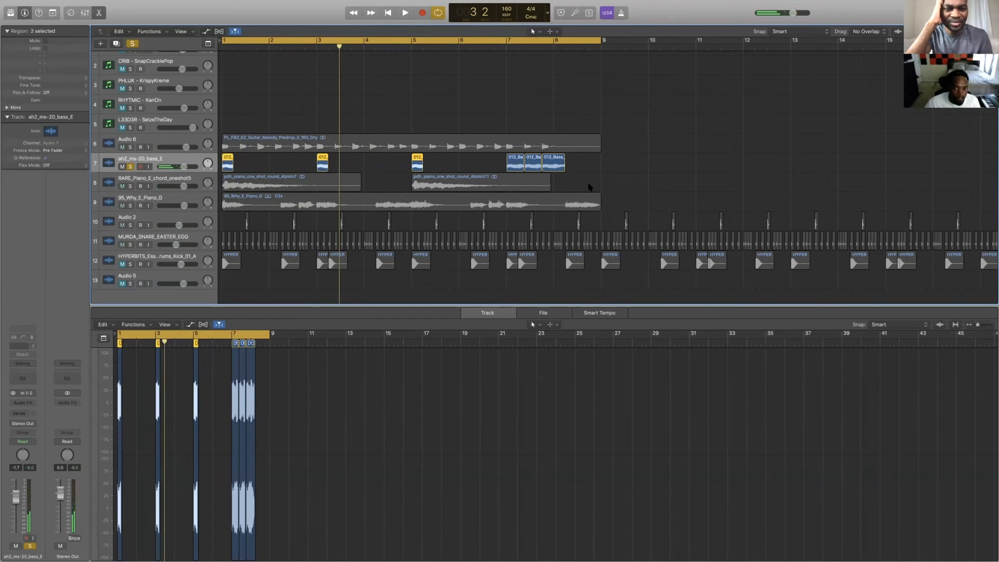
pyautogui.click(616, 162)
pyautogui.moveTo(520, 168); pyautogui.dragTo(546, 169)
pyautogui.click(536, 168)
pyautogui.click(557, 169)
# Select all six bass hits and set their region Fade Out to 40.
pyautogui.moveTo(567, 155); pyautogui.dragTo(208, 162)
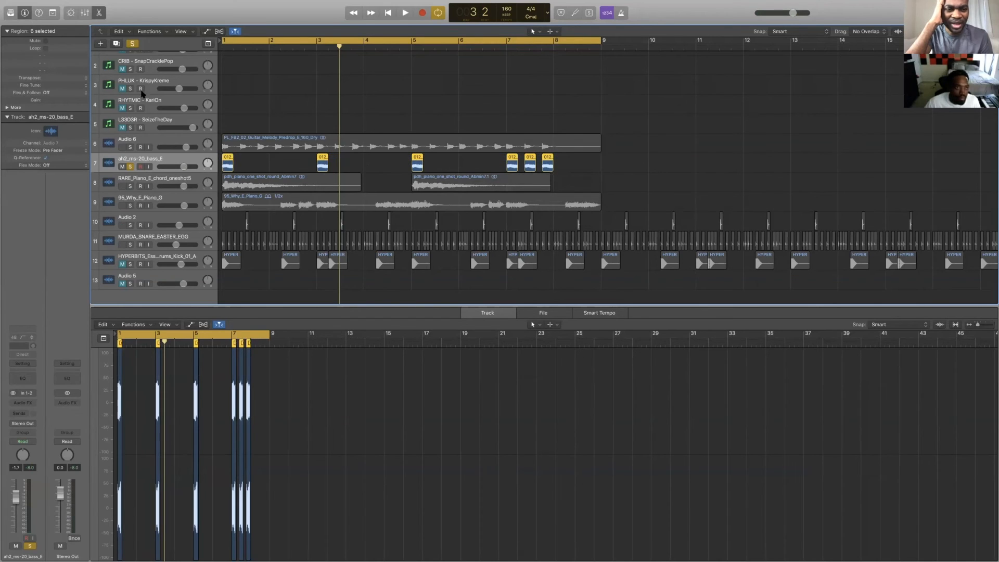
pyautogui.click(8, 108)
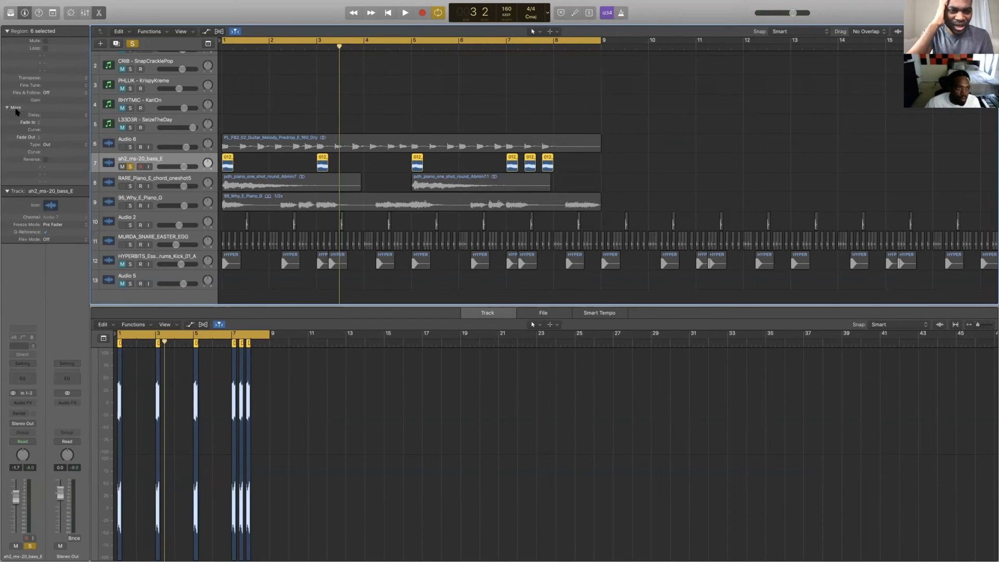
pyautogui.doubleClick(46, 138)
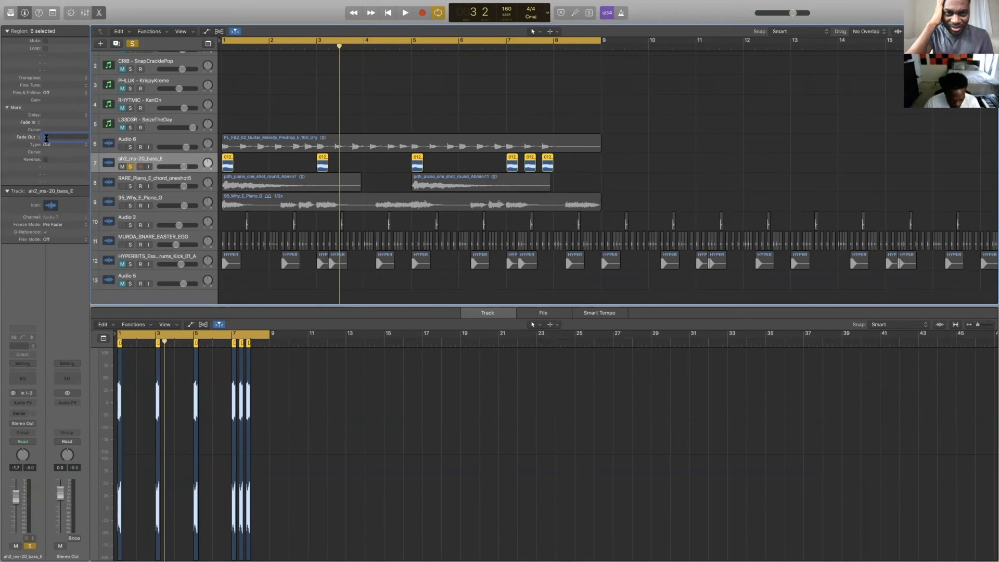
pyautogui.write('40')
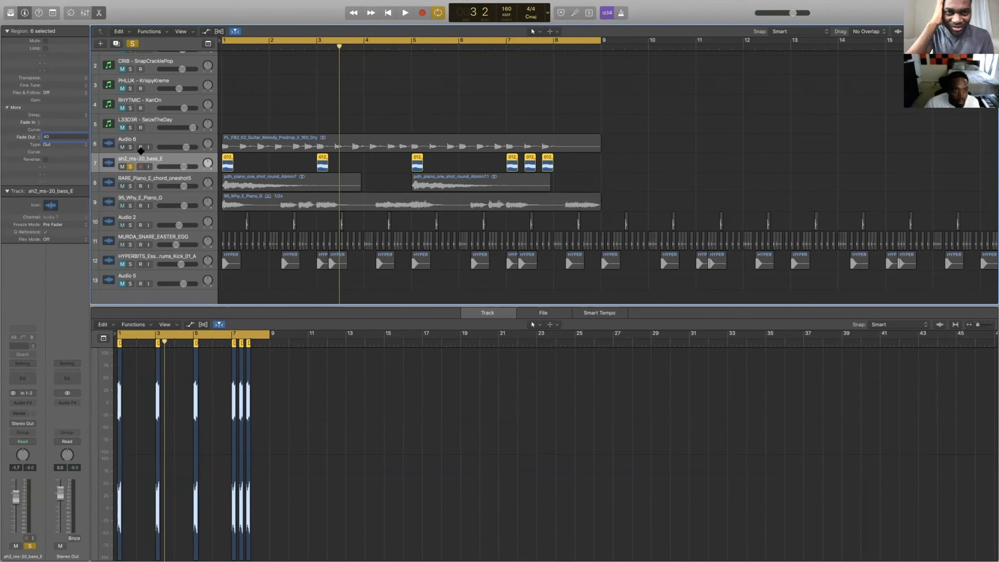
pyautogui.click(246, 167)
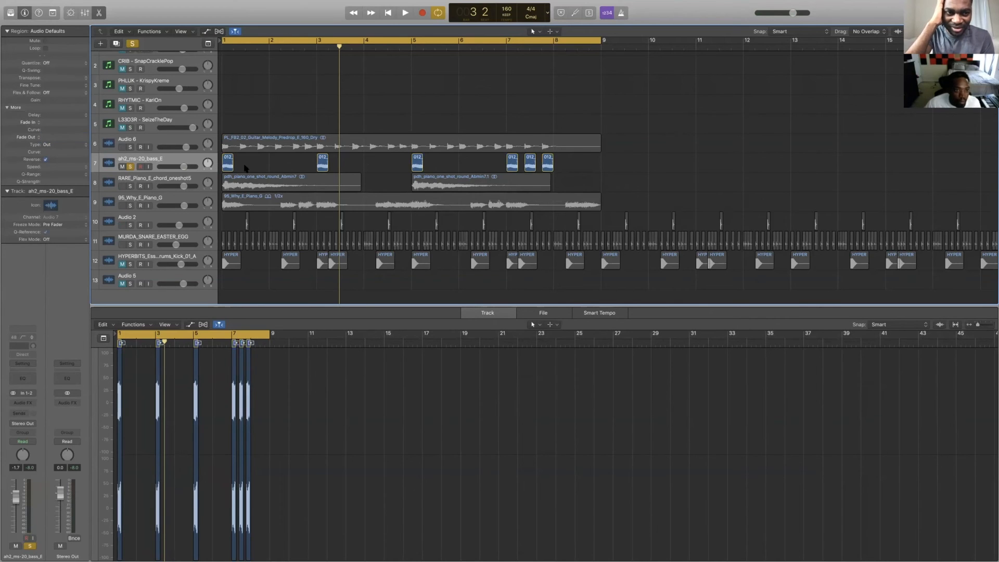
# Solo the RARE_Piano_E_chord_oneshot5 track alongside the bass and play the two together.
pyautogui.click(131, 148)
pyautogui.click(131, 148)
pyautogui.scroll(1, 128, 215)
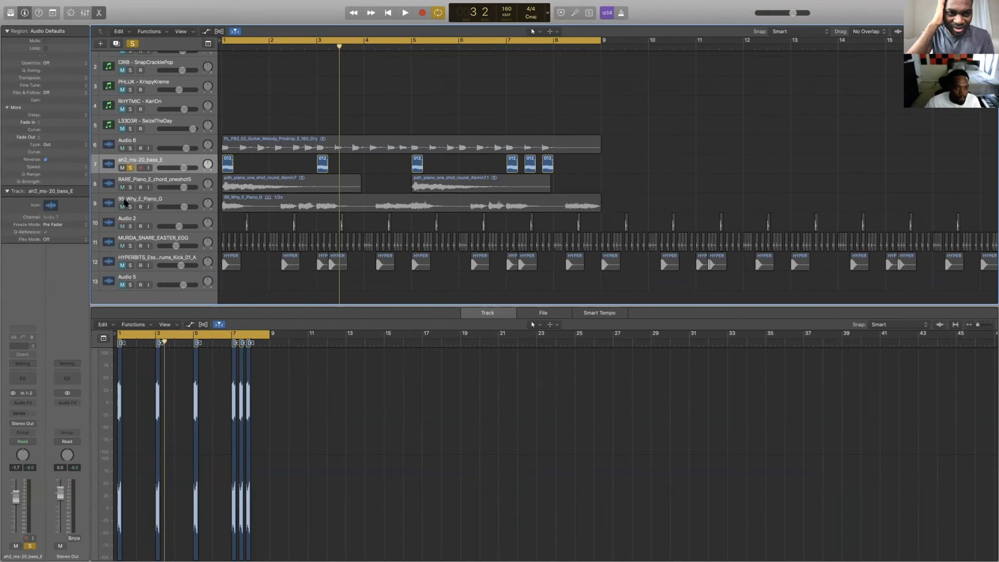
pyautogui.click(131, 188)
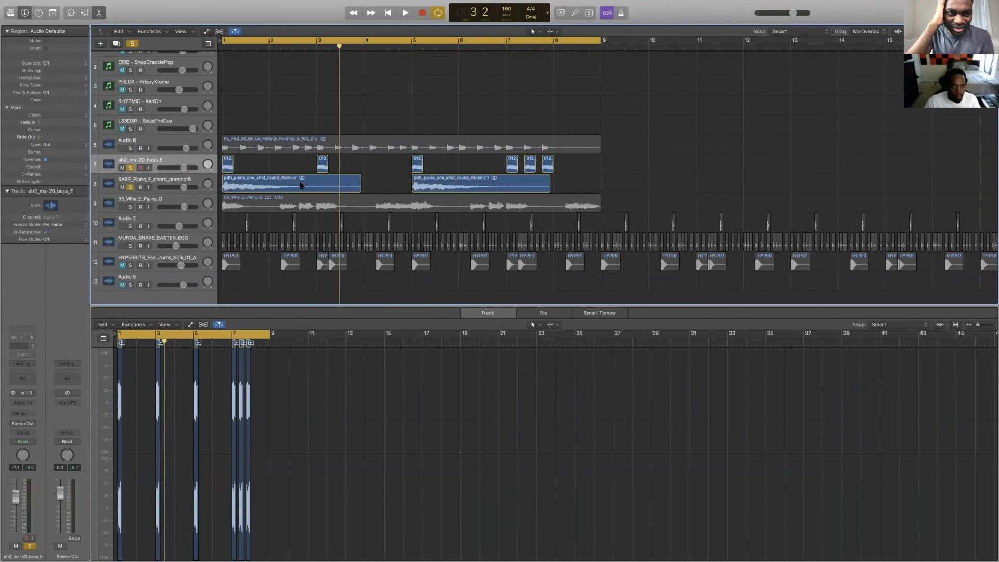
pyautogui.press('space')
pyautogui.press('space')
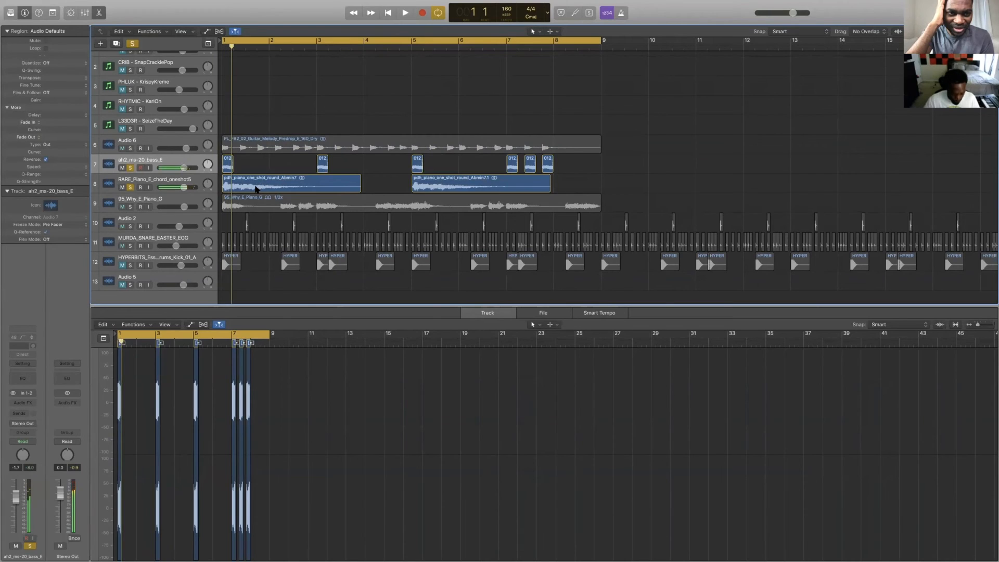
# Copy the piano chord region so that one starts at each of bars 1, 3, 5 and 7.
pyautogui.click(260, 188)
pyautogui.moveTo(260, 189); pyautogui.dragTo(349, 191)
pyautogui.moveTo(457, 190); pyautogui.dragTo(412, 191)
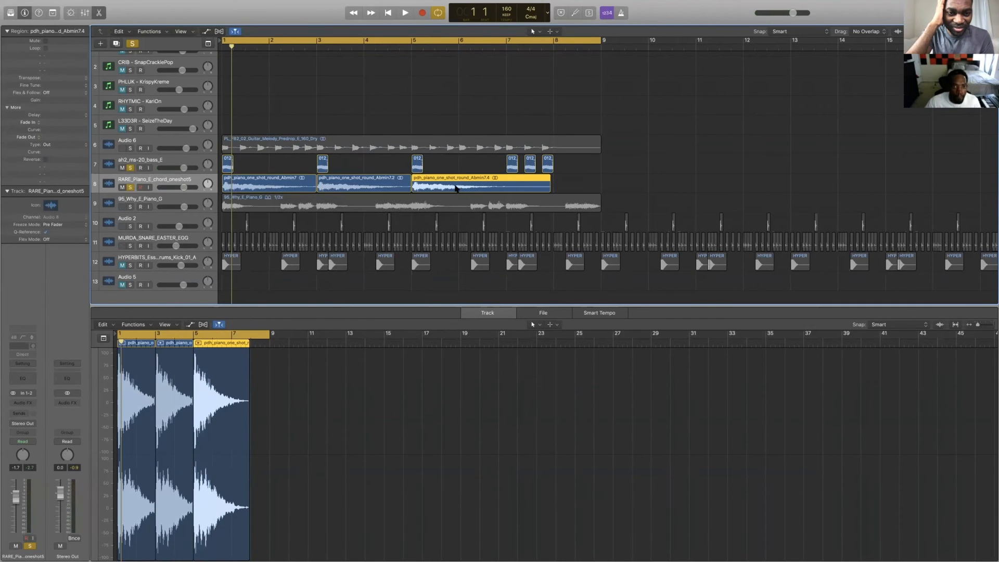
pyautogui.moveTo(491, 193); pyautogui.dragTo(585, 194)
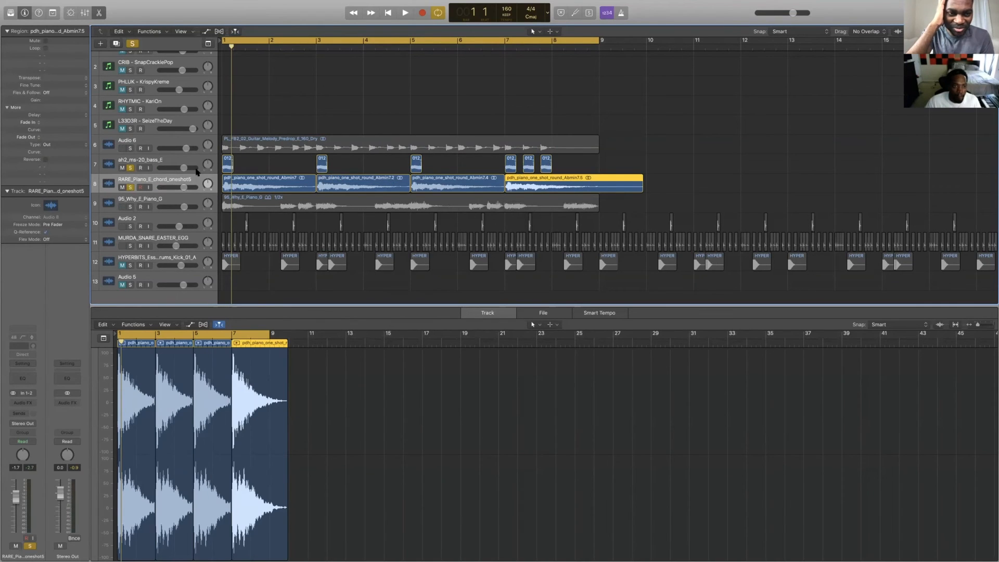
pyautogui.click(130, 148)
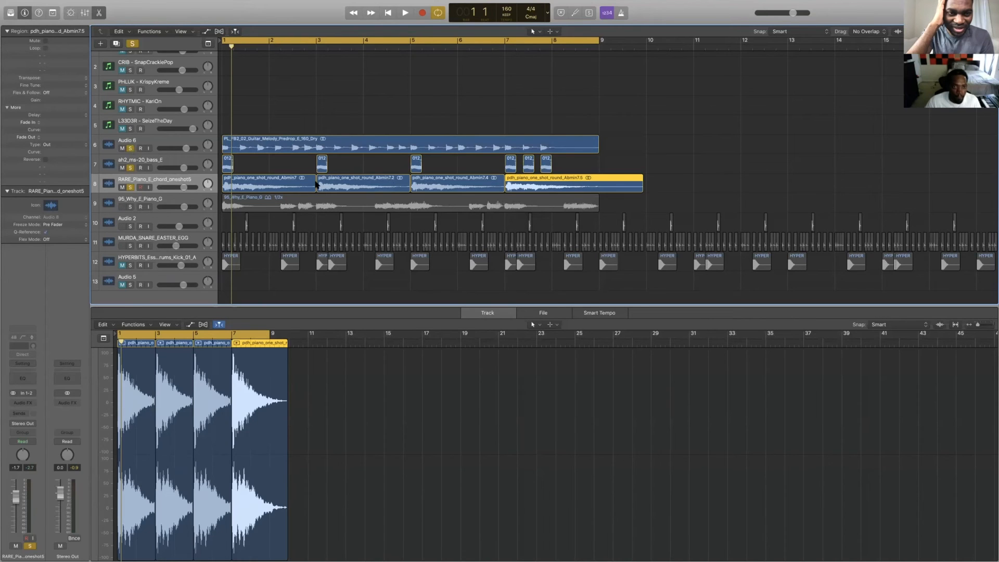
# Select all four piano chord regions, move them together about half a beat later, and play them against the bass.
pyautogui.moveTo(661, 191); pyautogui.dragTo(260, 180)
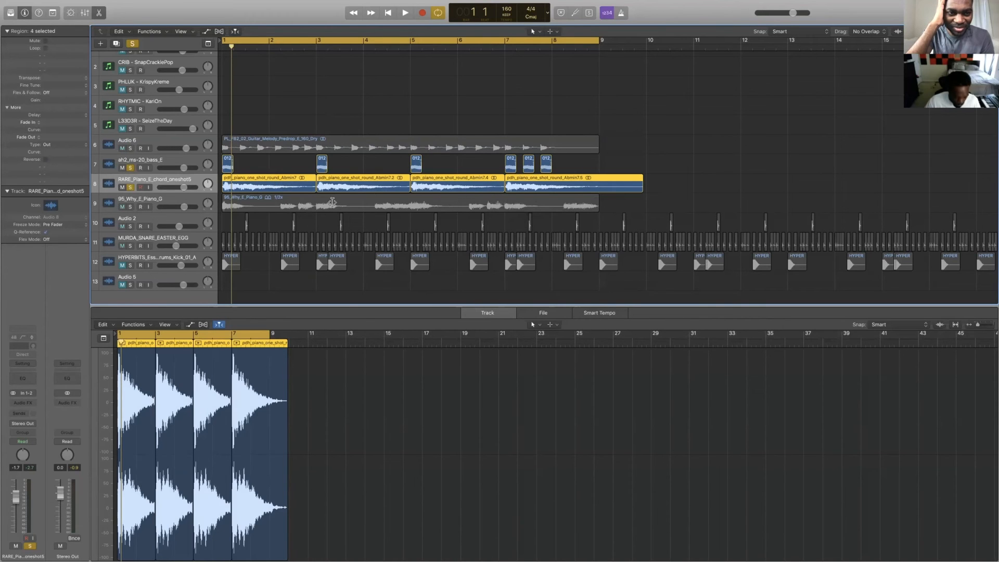
pyautogui.scroll(8, 331, 199)
pyautogui.moveTo(243, 186); pyautogui.dragTo(253, 186)
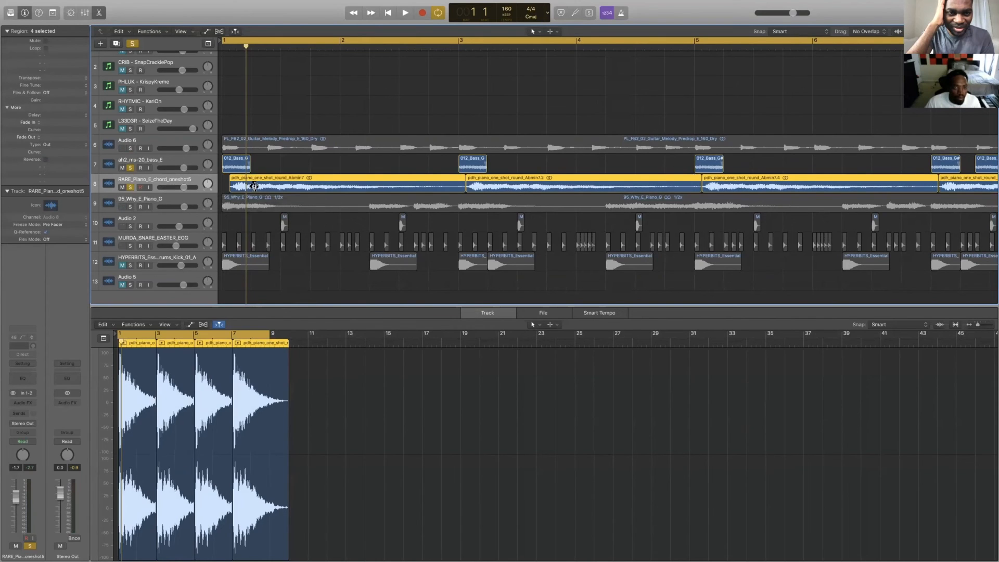
pyautogui.moveTo(257, 185); pyautogui.dragTo(311, 178)
pyautogui.press('space')
pyautogui.press('space')
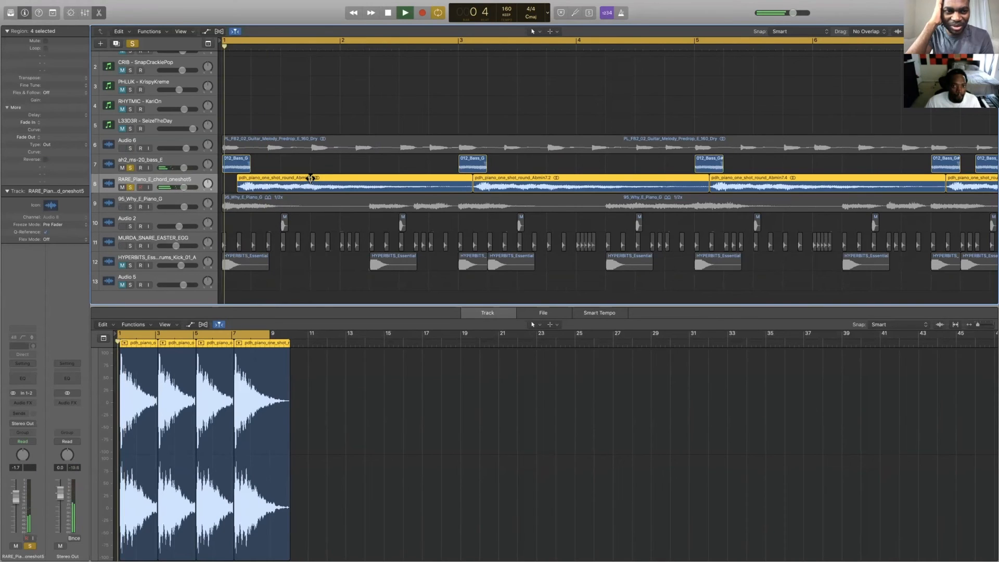
pyautogui.press('space')
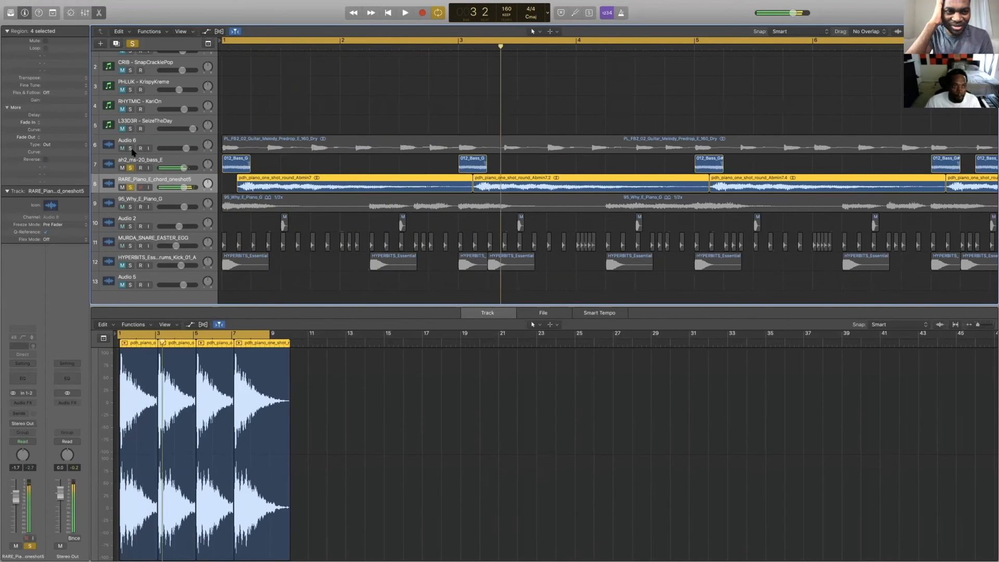
# Solo the Audio 6 guitar melody along with the bass and piano chords, and play the loop from the start.
pyautogui.click(130, 148)
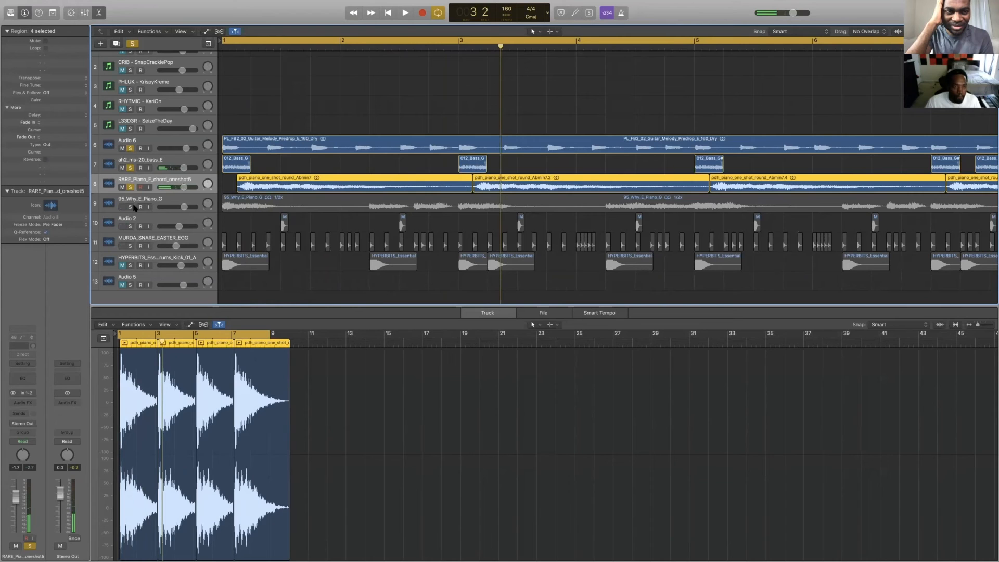
pyautogui.scroll(-4, 259, 174)
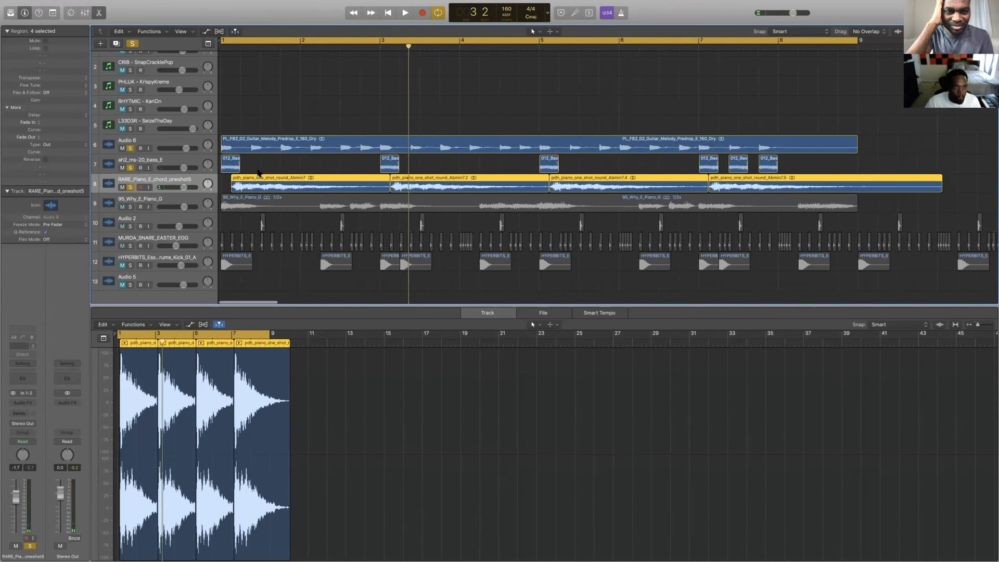
pyautogui.press('Return')
pyautogui.press('space')
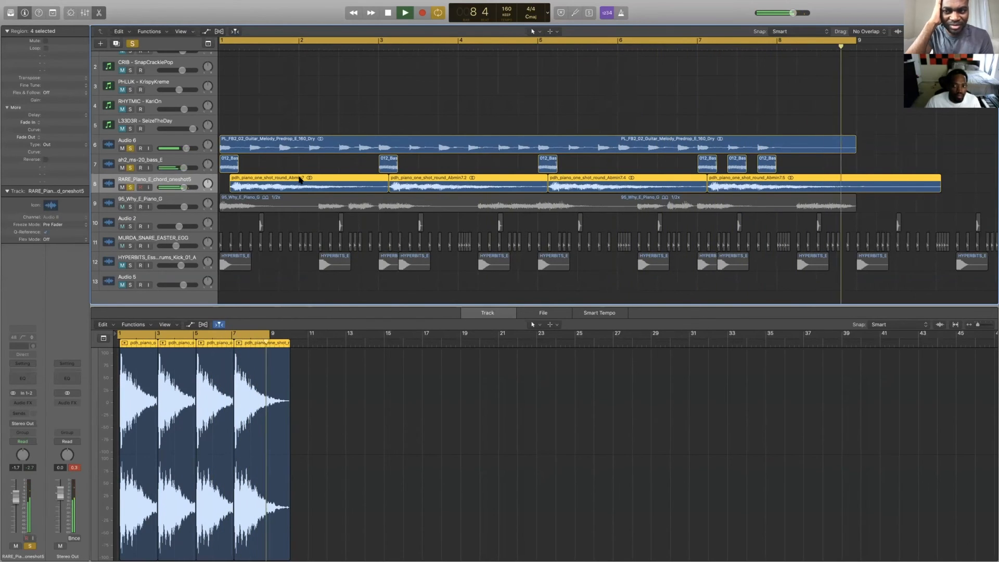
pyautogui.press('space')
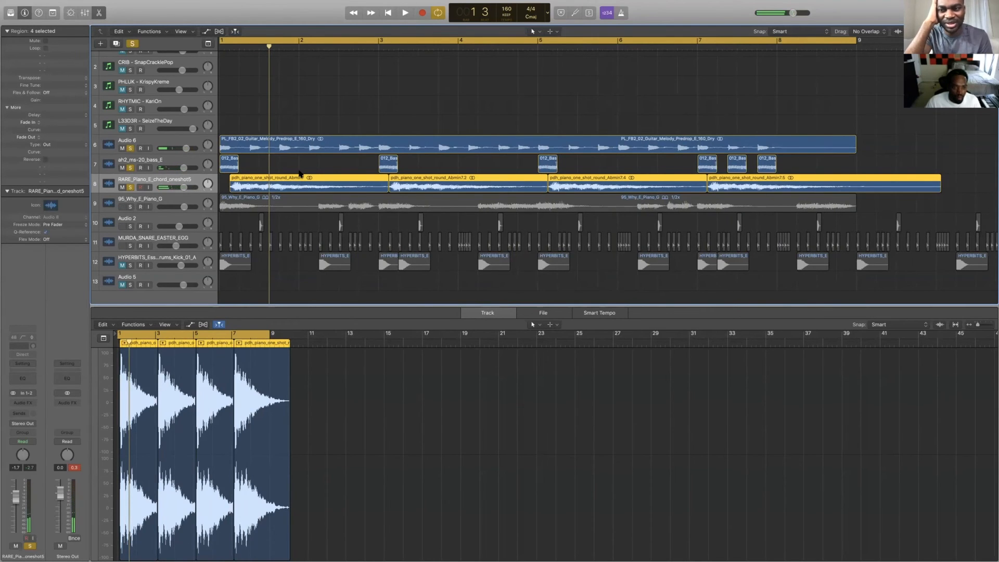
# Add Audio 2, MURDA_SNARE_EASTER_EGG and the HYPERBITS kick track to the solo, play the full loop, and deselect the piano regions.
pyautogui.press('super+Right')
pyautogui.press('super+Right')
pyautogui.hscroll(-2, 174, 252)
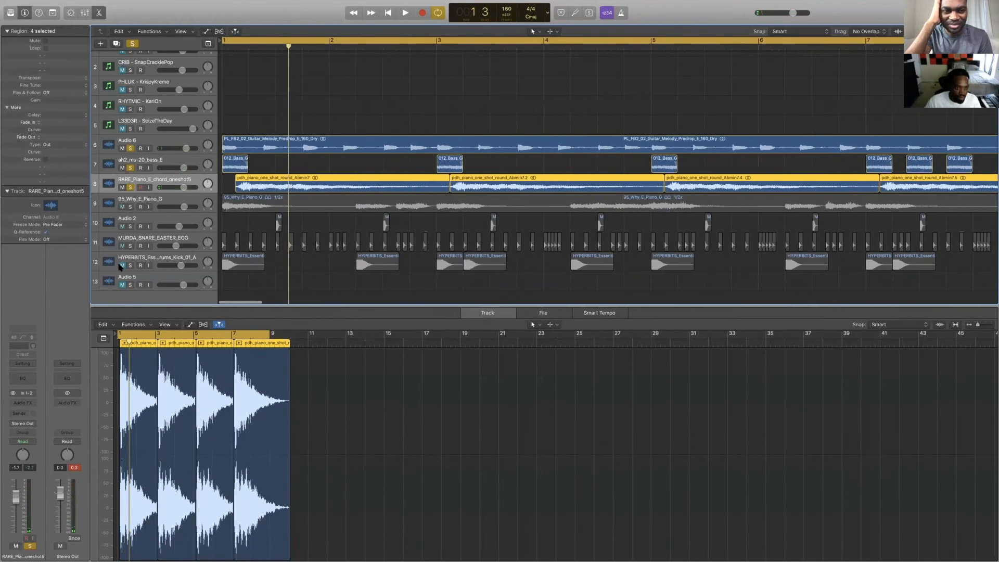
pyautogui.moveTo(129, 261); pyautogui.dragTo(129, 231)
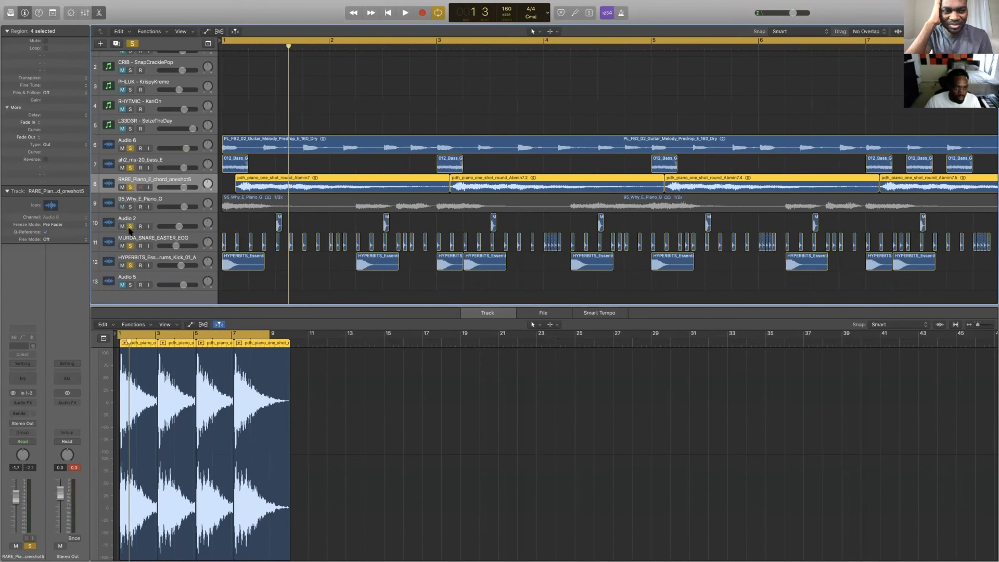
pyautogui.press('space')
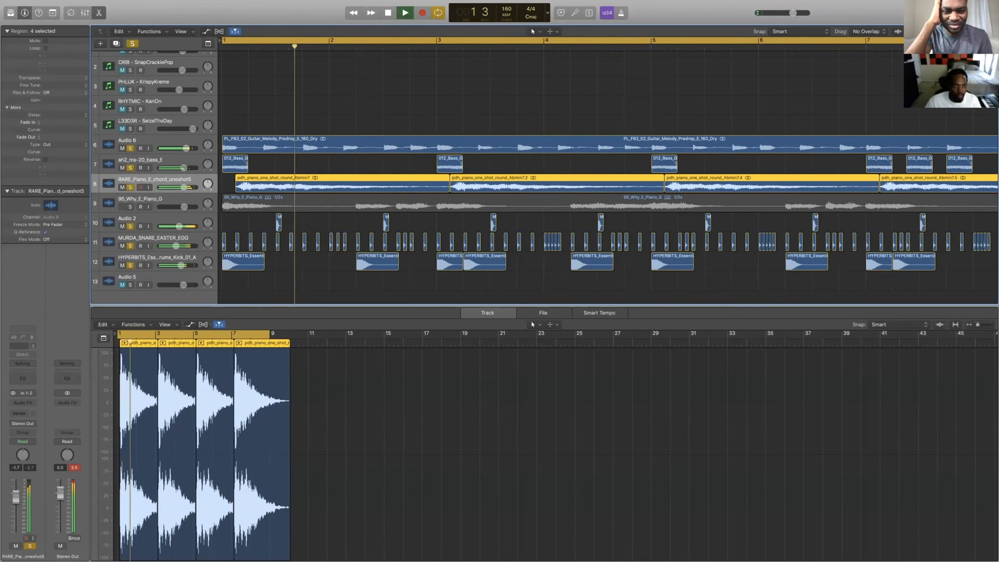
pyautogui.moveTo(183, 168)
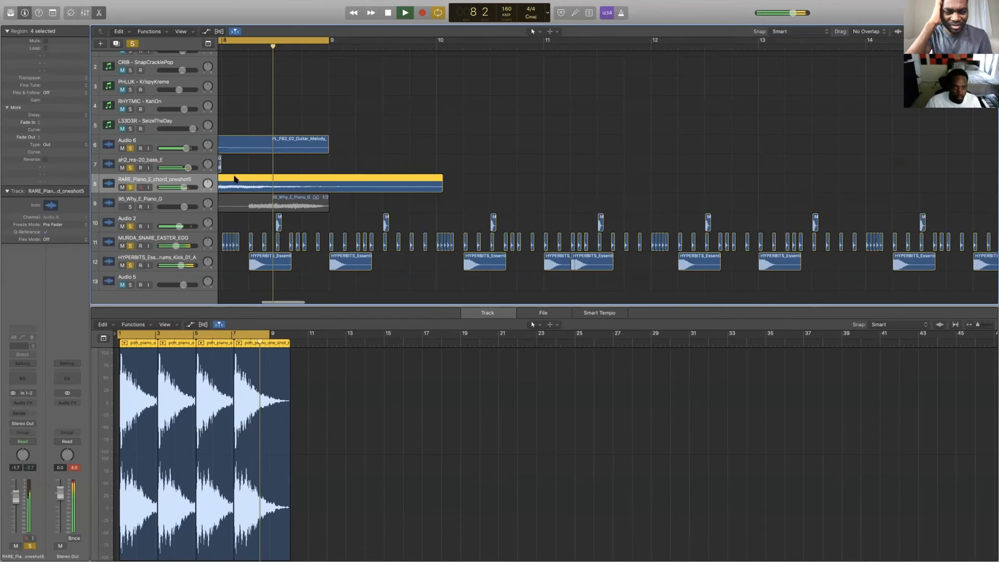
pyautogui.press('space')
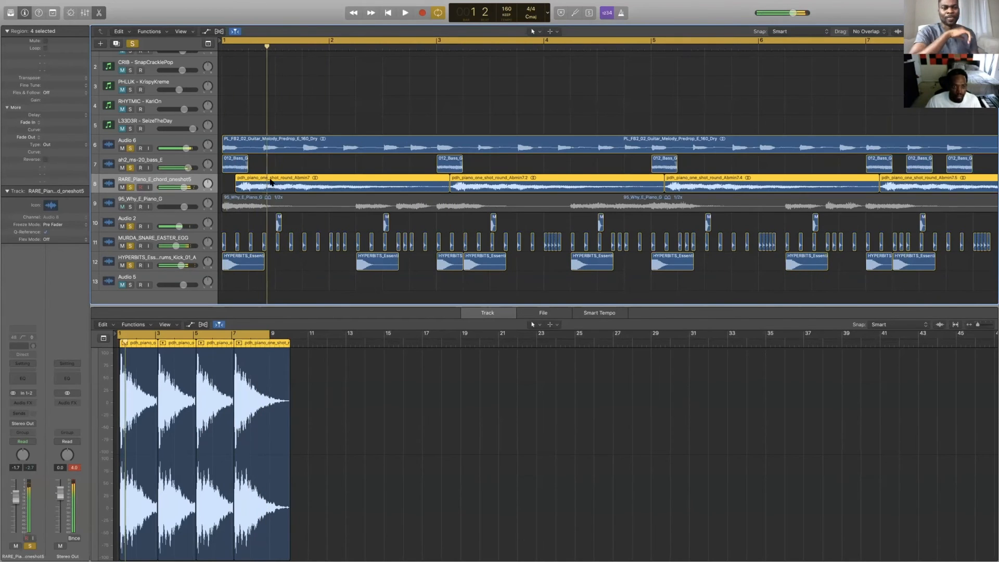
pyautogui.click(332, 170)
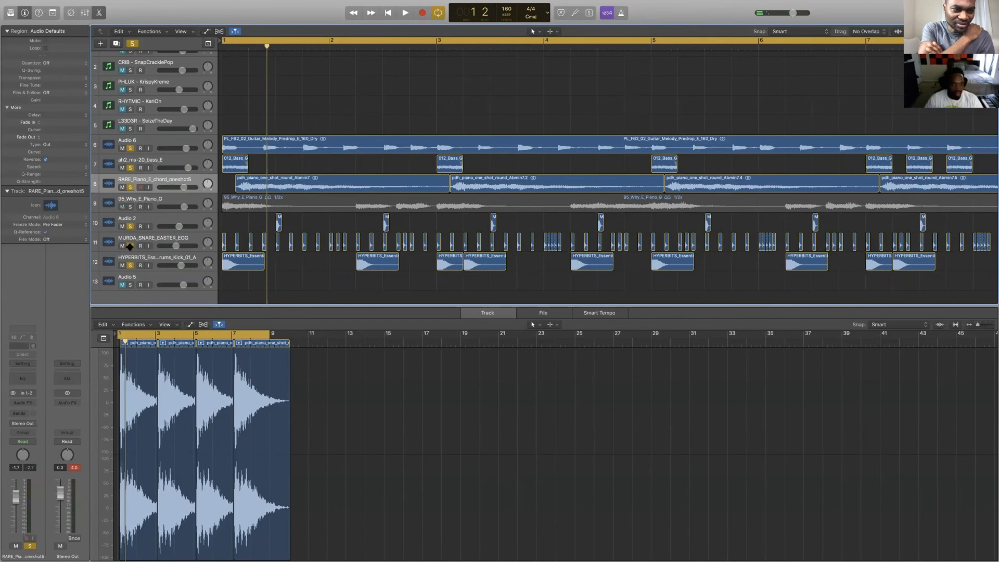
# Take the MURDA_SNARE_EASTER_EGG track out of the solo and play the loop without it.
pyautogui.click(326, 239)
pyautogui.press('space')
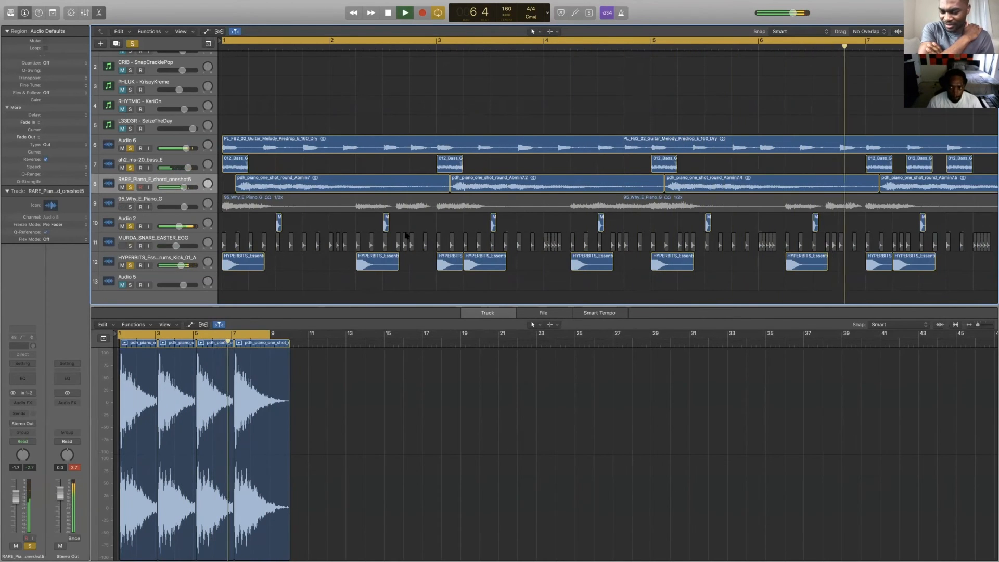
pyautogui.hscroll(5, 364, 237)
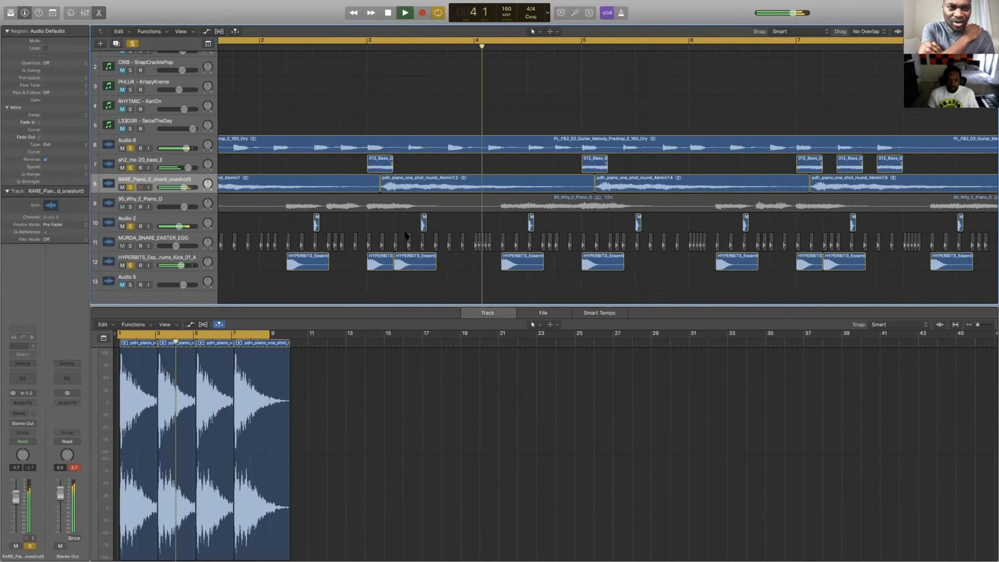
pyautogui.press('space')
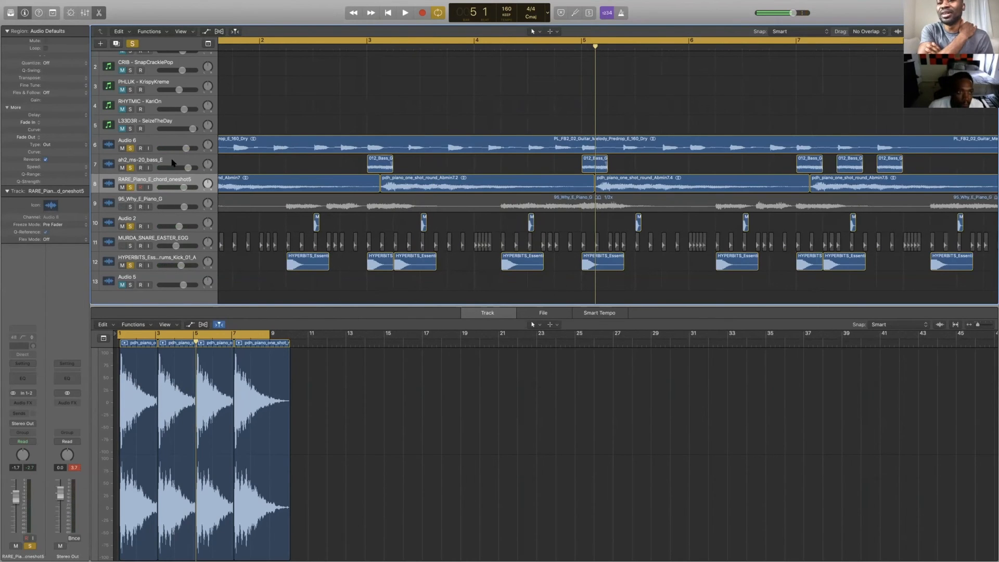
# Duplicate the RARE_Piano_E_chord_oneshot5 track as an empty audio track beneath it and leave full-screen view.
pyautogui.click(164, 182)
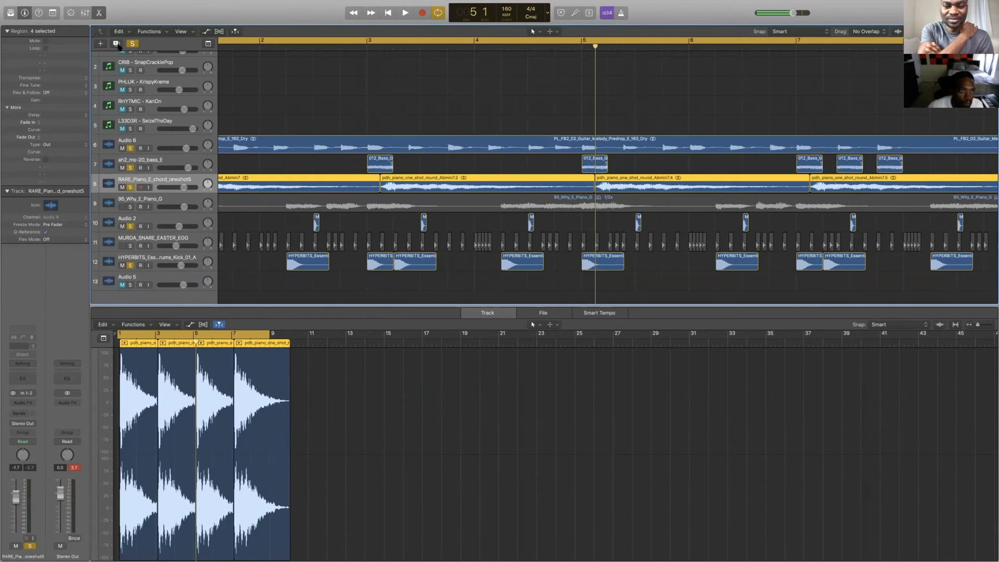
pyautogui.click(117, 44)
pyautogui.moveTo(603, 4)
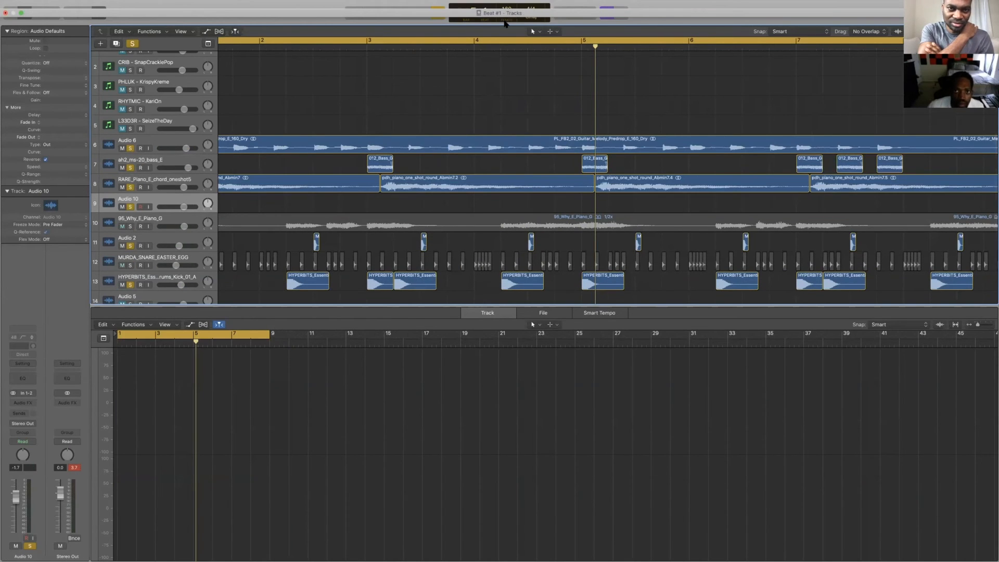
pyautogui.click(22, 13)
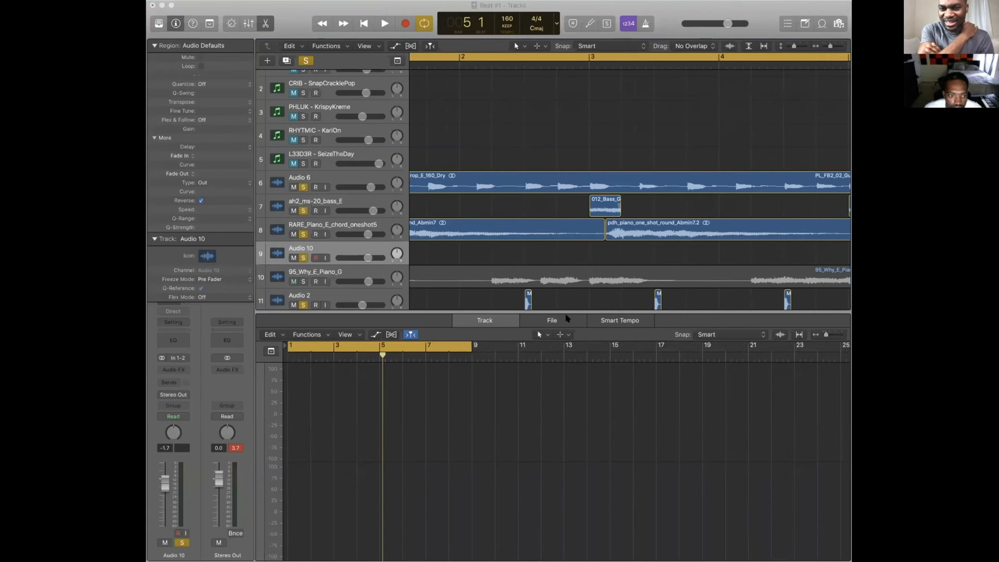
# Switch to Splice, look over the sub bass results, and replace the sample search with "attack".
pyautogui.press('super+Tab')
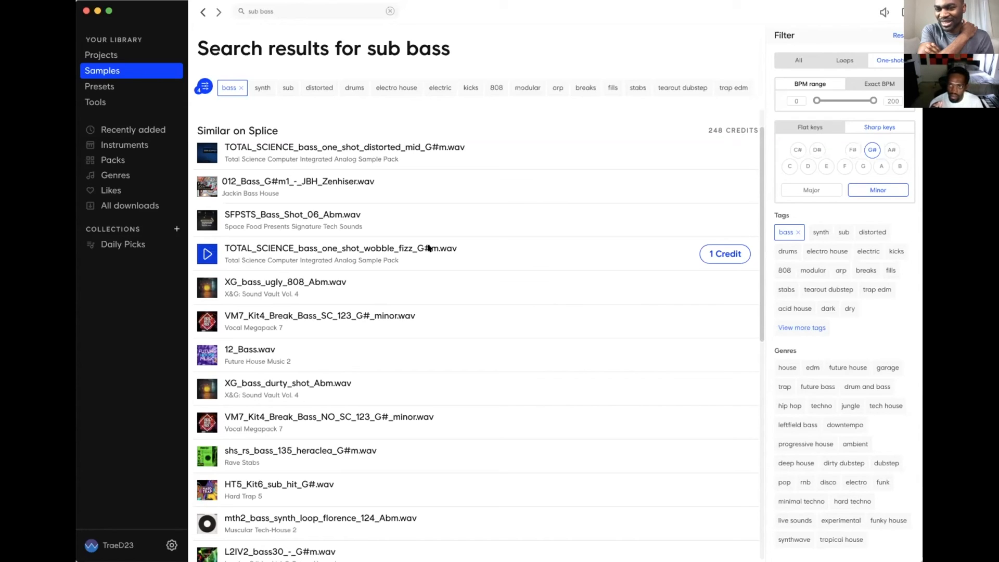
pyautogui.scroll(-5, 280, 201)
pyautogui.scroll(6, 283, 202)
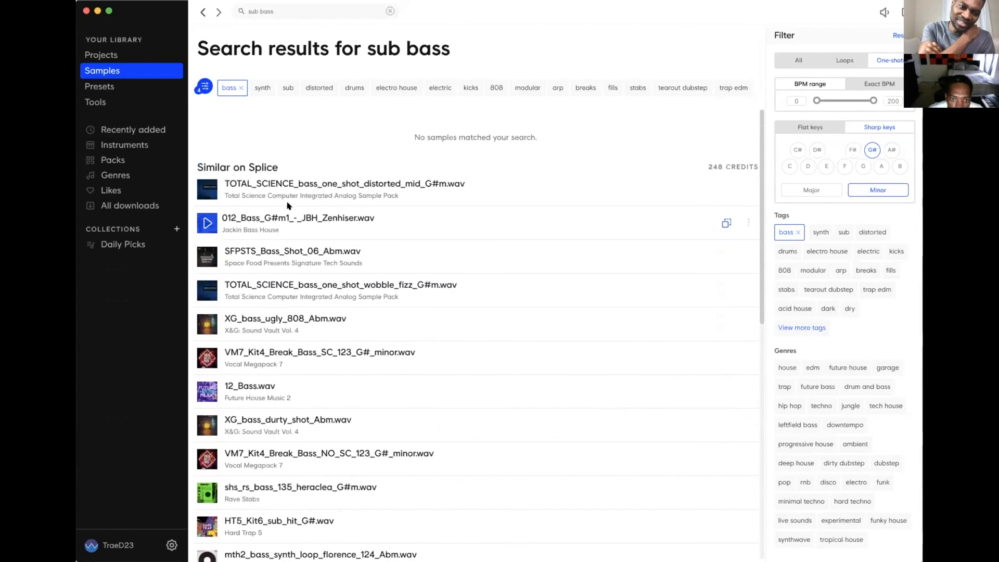
pyautogui.moveTo(279, 11); pyautogui.dragTo(234, 11)
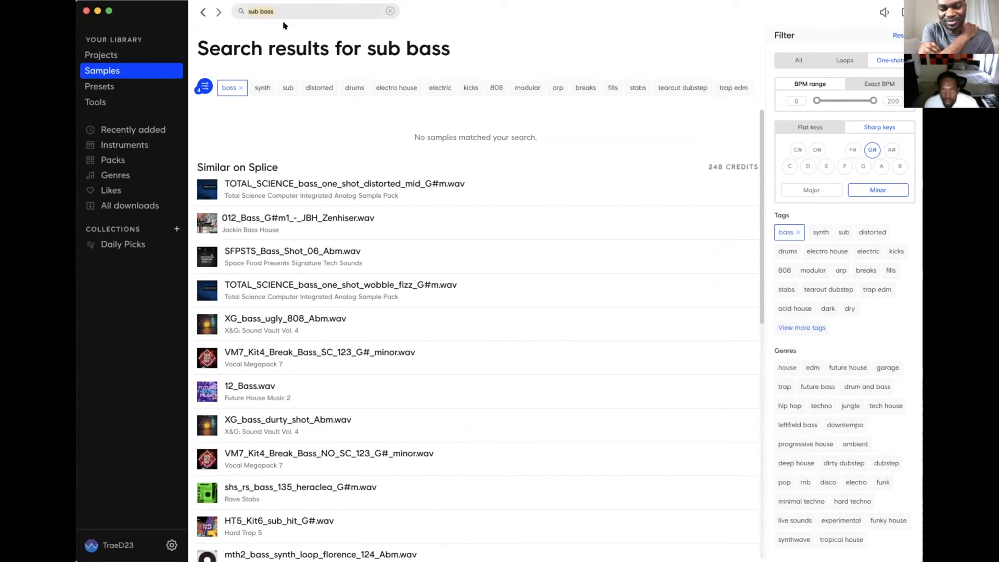
pyautogui.press('BackSpace')
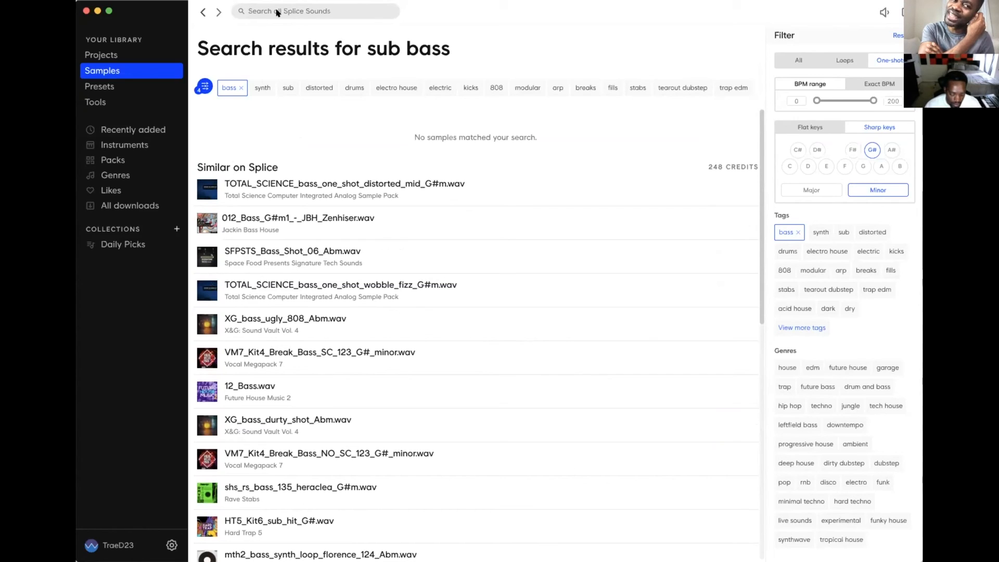
pyautogui.write('att')
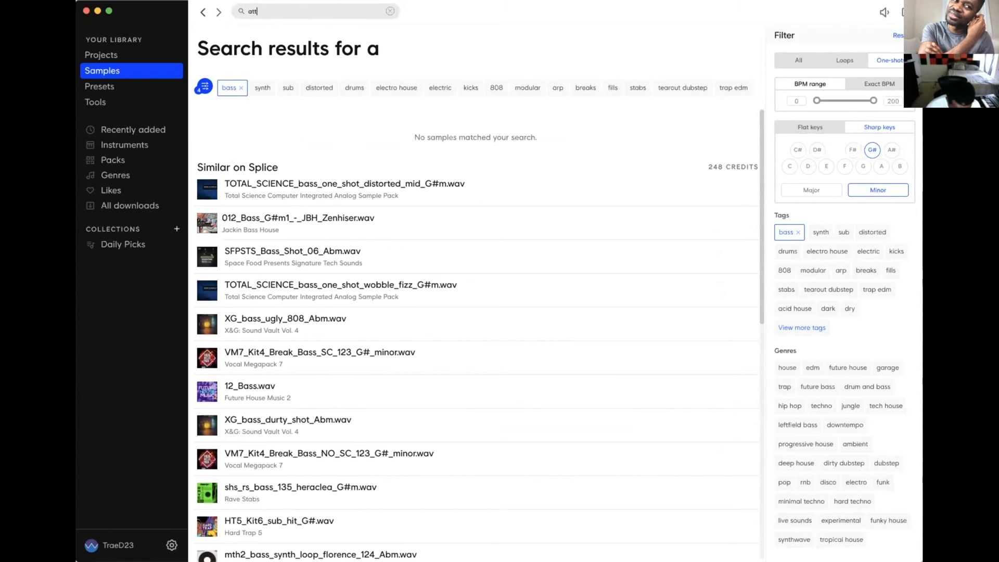
pyautogui.write('acj')
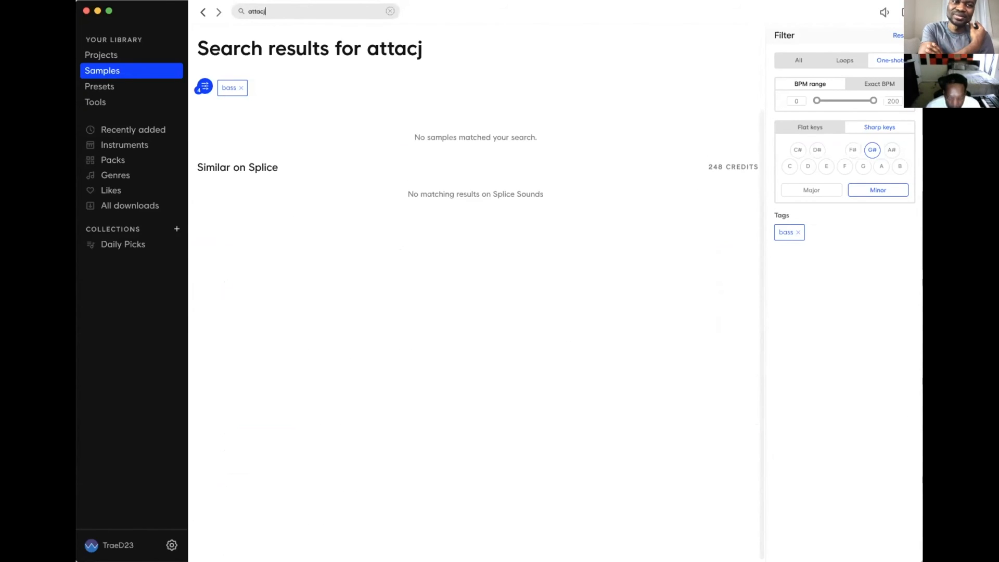
pyautogui.press('BackSpace')
pyautogui.write('k')
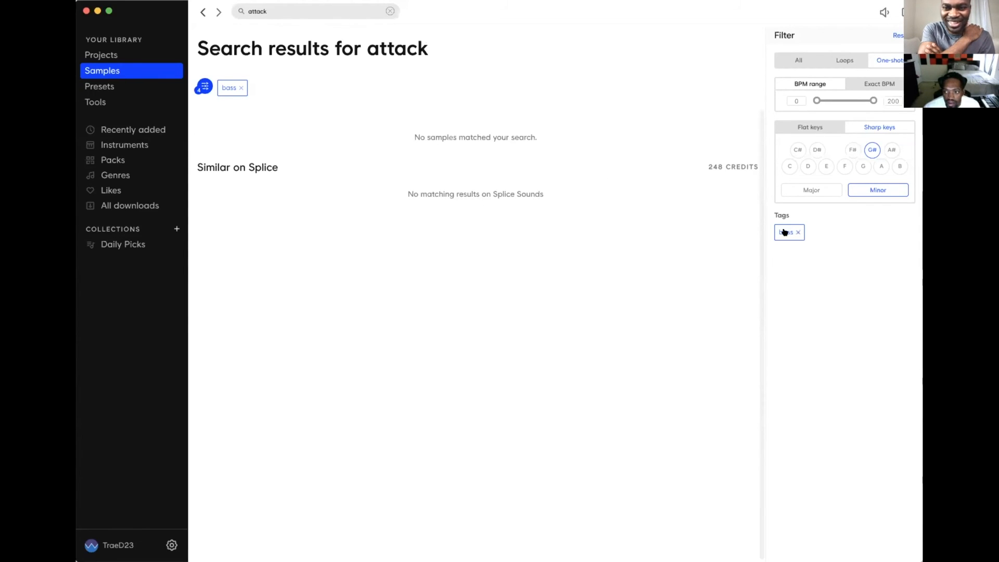
# Remove the bass tag from the attack search, clear the key filter, and set it again to G# minor.
pyautogui.click(792, 230)
pyautogui.click(792, 231)
pyautogui.click(869, 191)
pyautogui.click(870, 150)
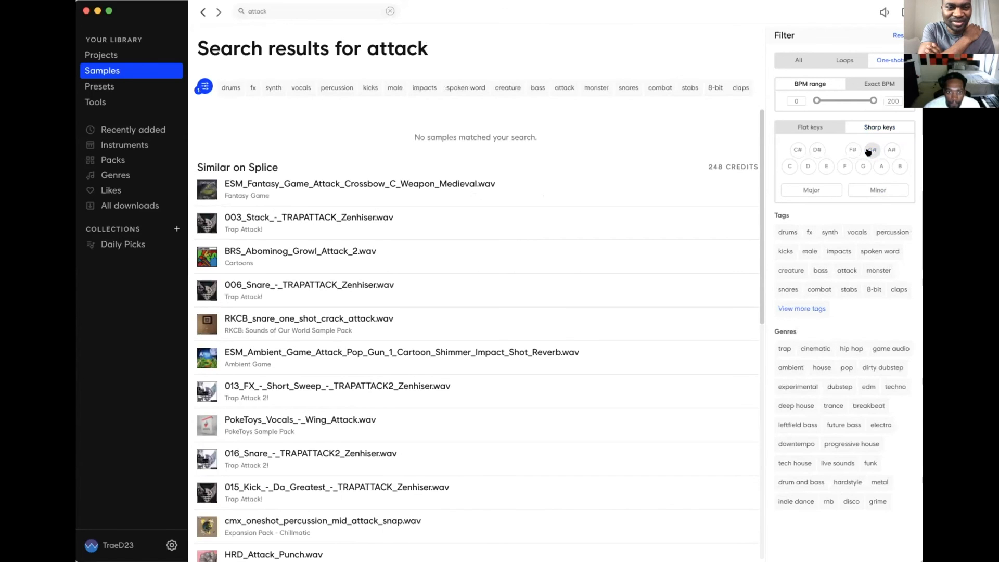
pyautogui.click(870, 150)
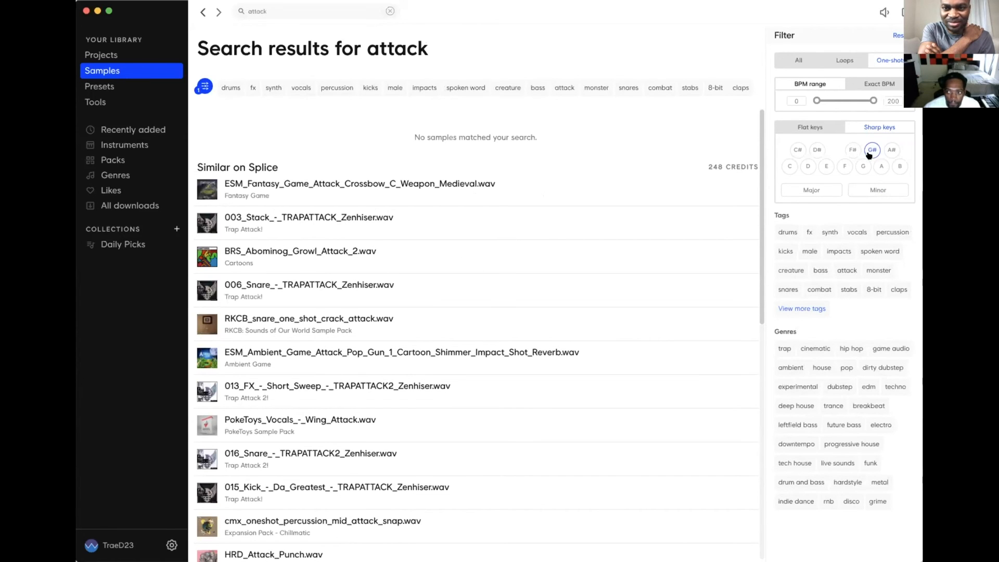
pyautogui.click(874, 190)
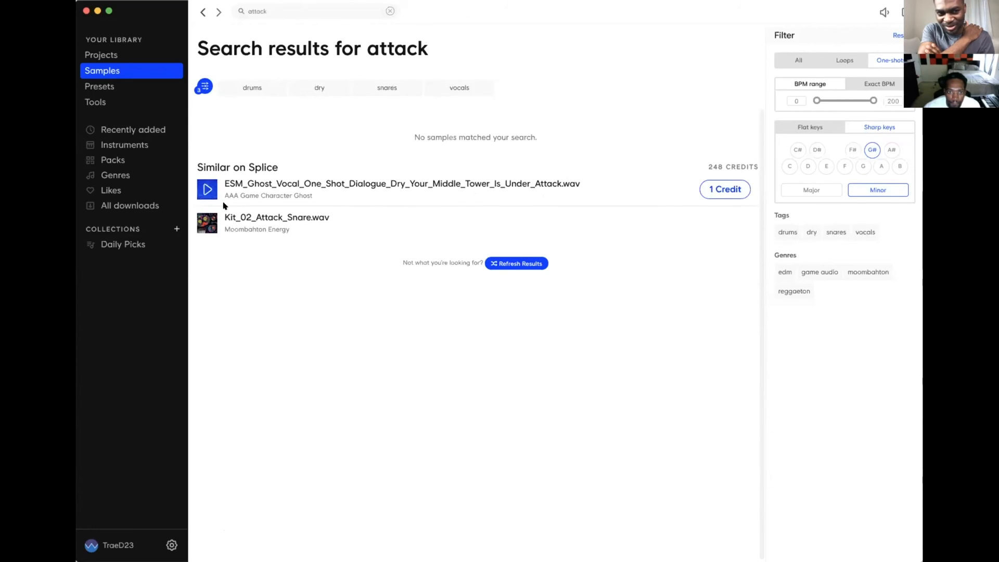
# Preview Kit_02_Attack_Snare.wav and the ESM_Ghost_Vocal one-shot from the attack results.
pyautogui.click(207, 222)
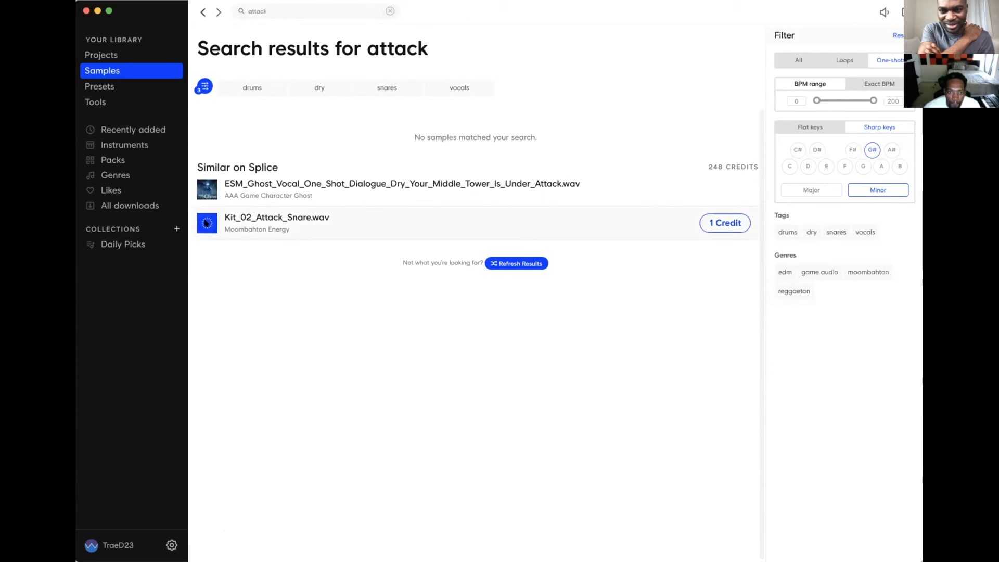
pyautogui.click(202, 189)
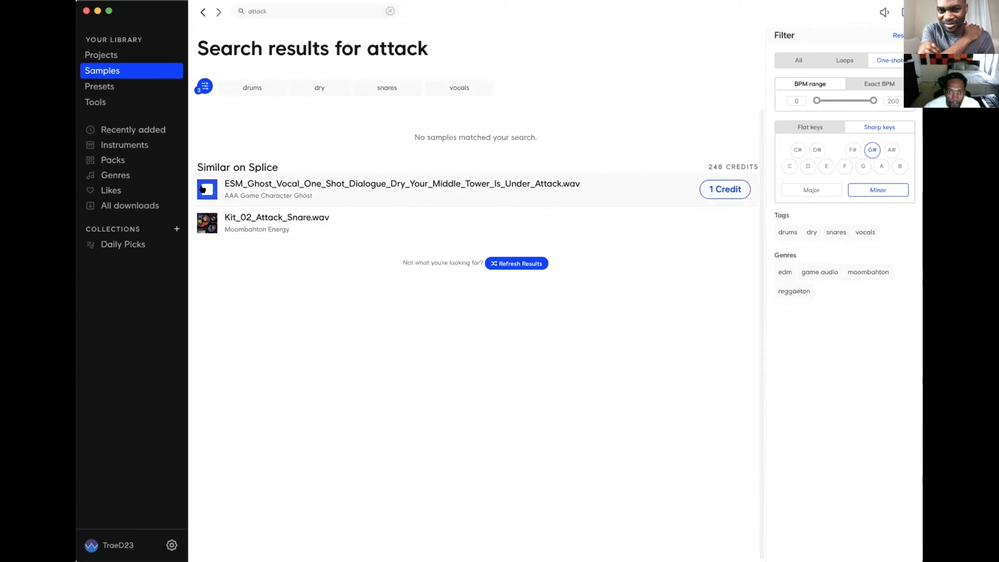
# Replace the sample search with "pluck".
pyautogui.click(312, 9)
pyautogui.write('lu')
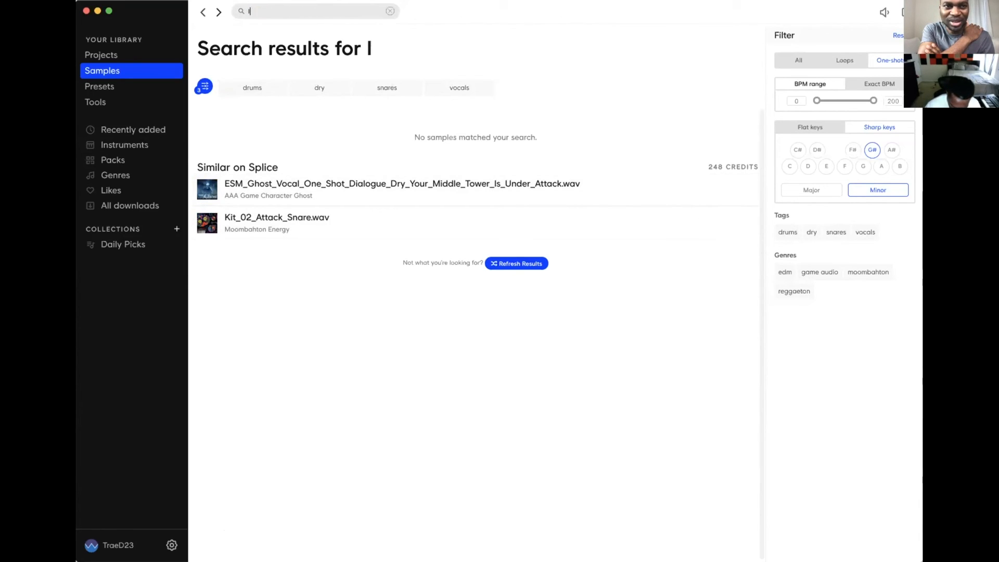
pyautogui.press('BackSpace')
pyautogui.press('BackSpace')
pyautogui.write('pluck')
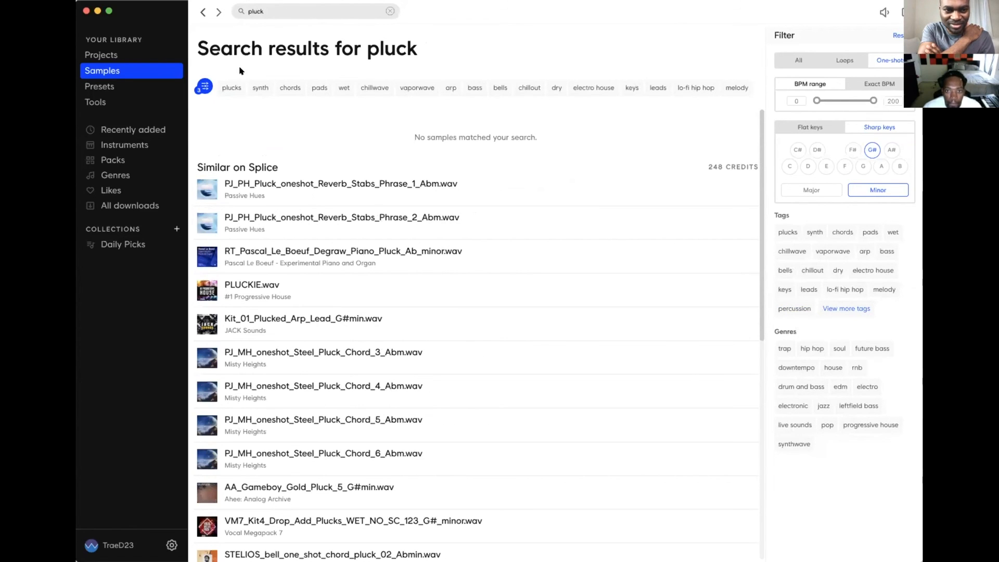
# Preview the first pluck results through Kit_01_Plucked_Arp_Lead_G#min.wav and get that sample for 1 credit.
pyautogui.click(194, 187)
pyautogui.click(204, 220)
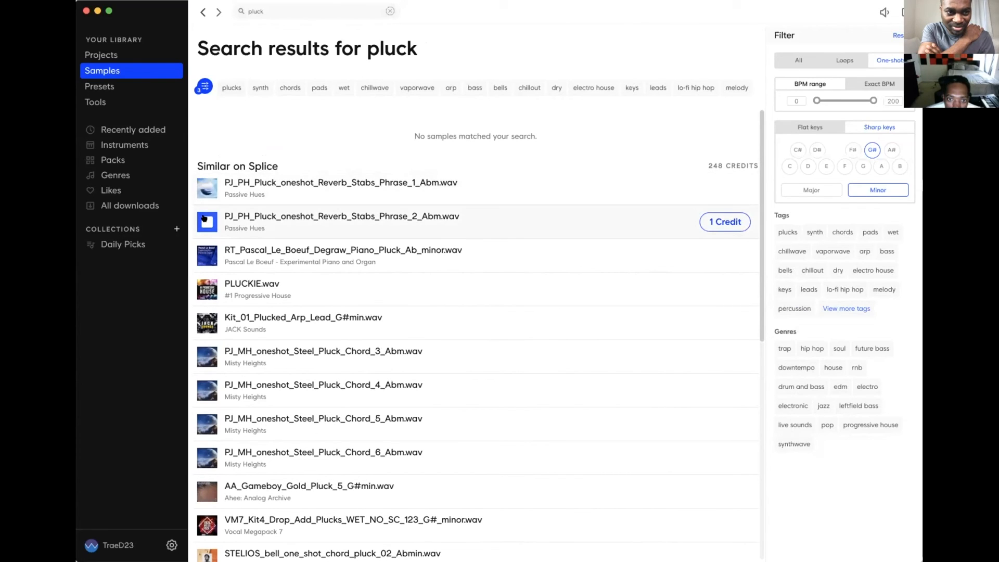
pyautogui.click(204, 250)
pyautogui.click(208, 286)
pyautogui.scroll(-1, 215, 284)
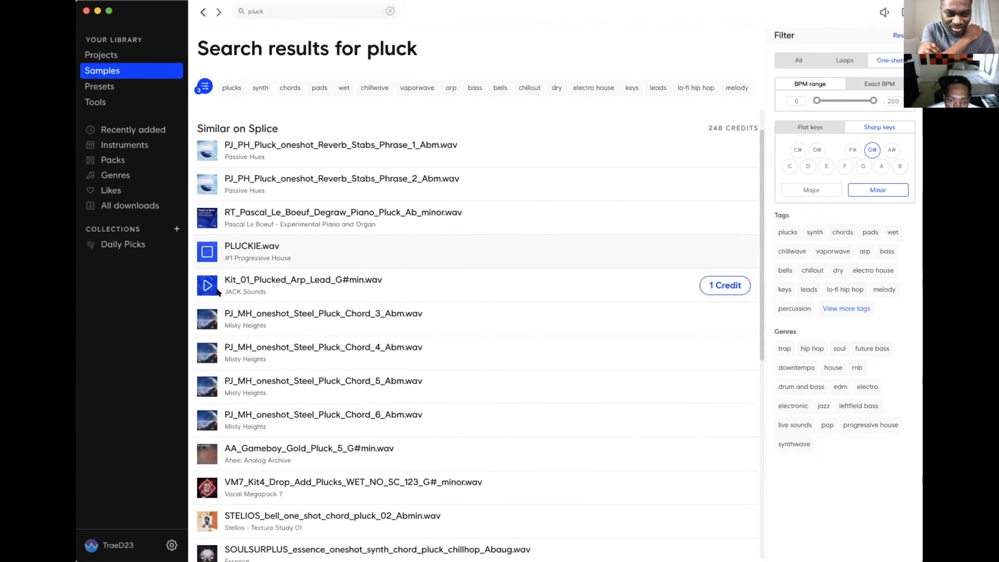
pyautogui.click(207, 287)
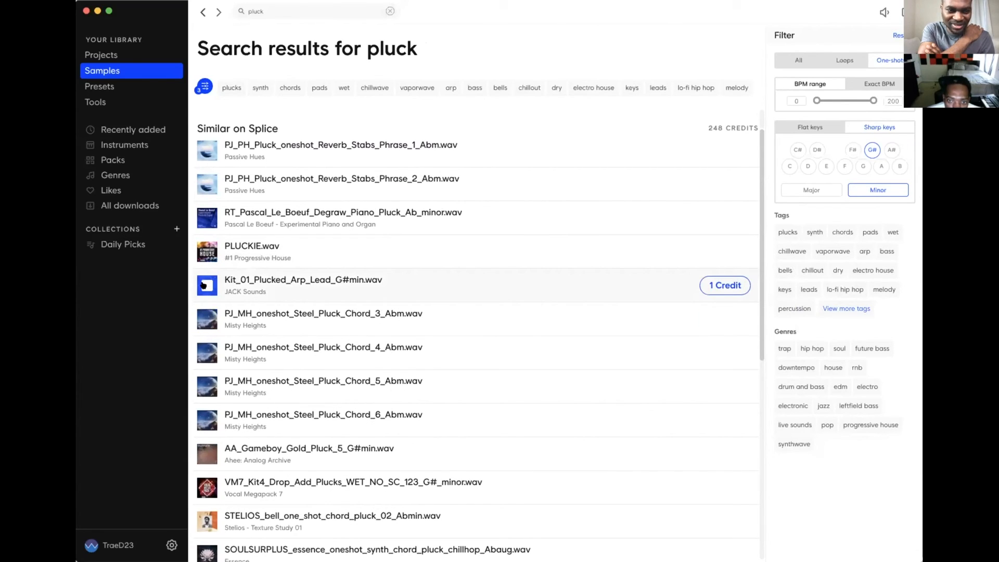
pyautogui.click(713, 285)
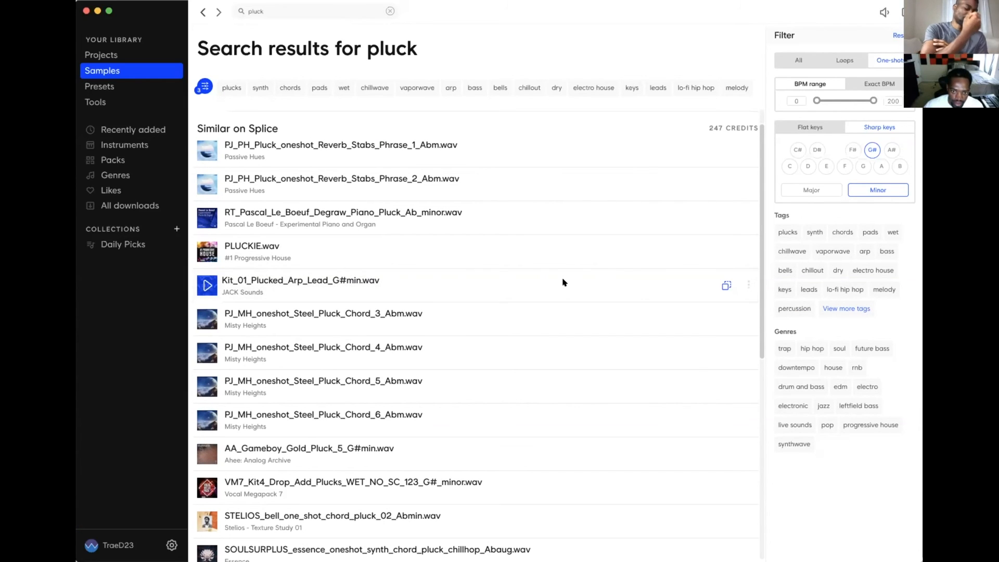
# Bring Kit_01_Plucked_Arp_Lead_G#min into the Logic Pro project, expand the window, and place the region on Audio 10 at bar 1.
pyautogui.click(411, 275)
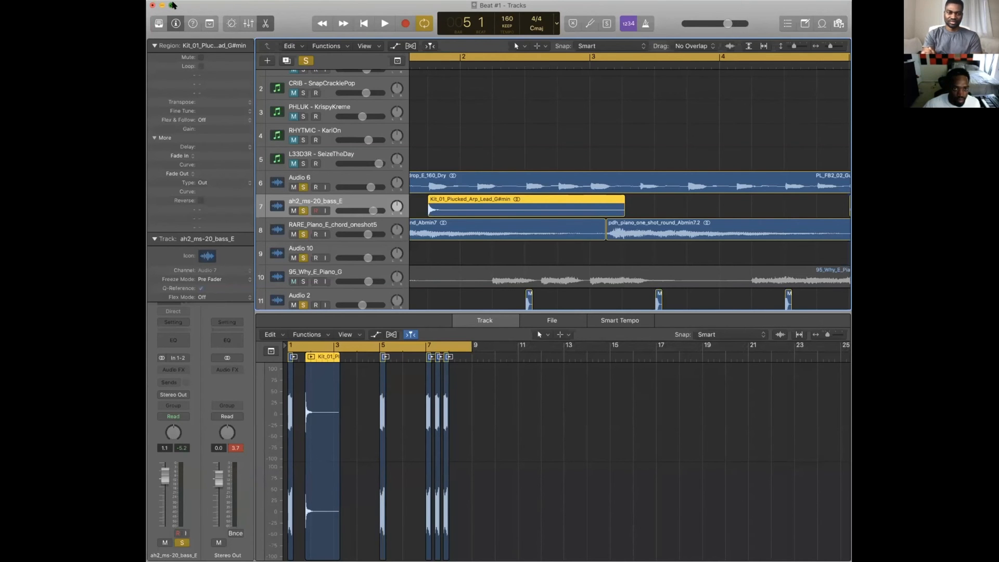
pyautogui.click(173, 5)
pyautogui.moveTo(282, 165); pyautogui.dragTo(244, 208)
# Turn off solo on the piano, bass, guitar and drum tracks and play back the plucked sample on Audio 10.
pyautogui.moveTo(130, 182); pyautogui.dragTo(134, 192)
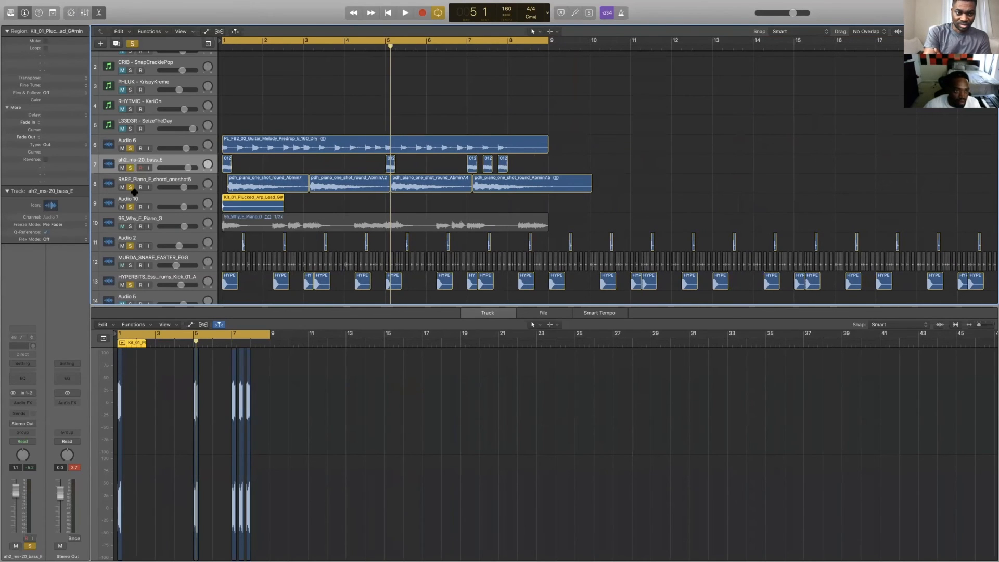
pyautogui.click(130, 187)
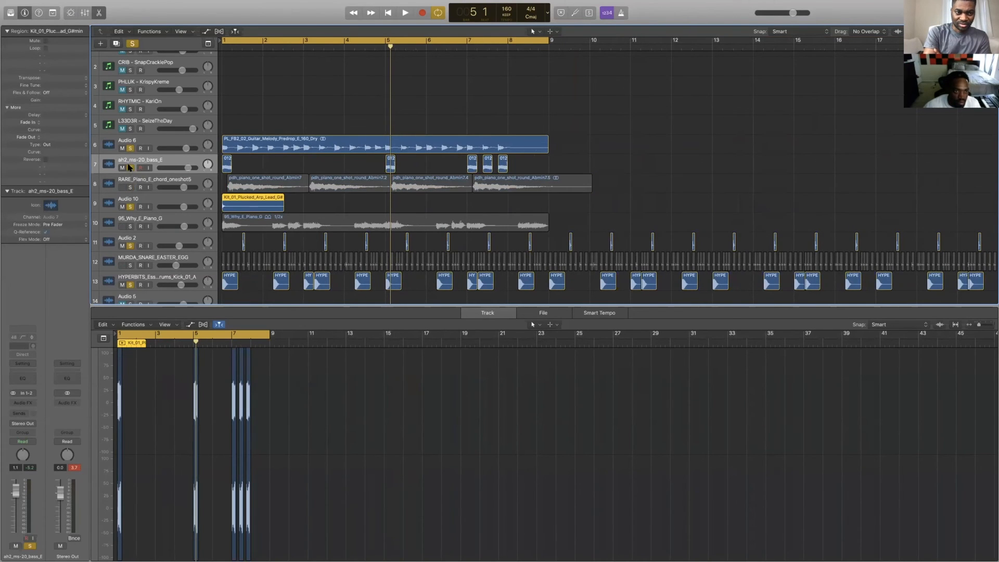
pyautogui.click(130, 164)
pyautogui.click(130, 166)
pyautogui.click(130, 149)
pyautogui.press('space')
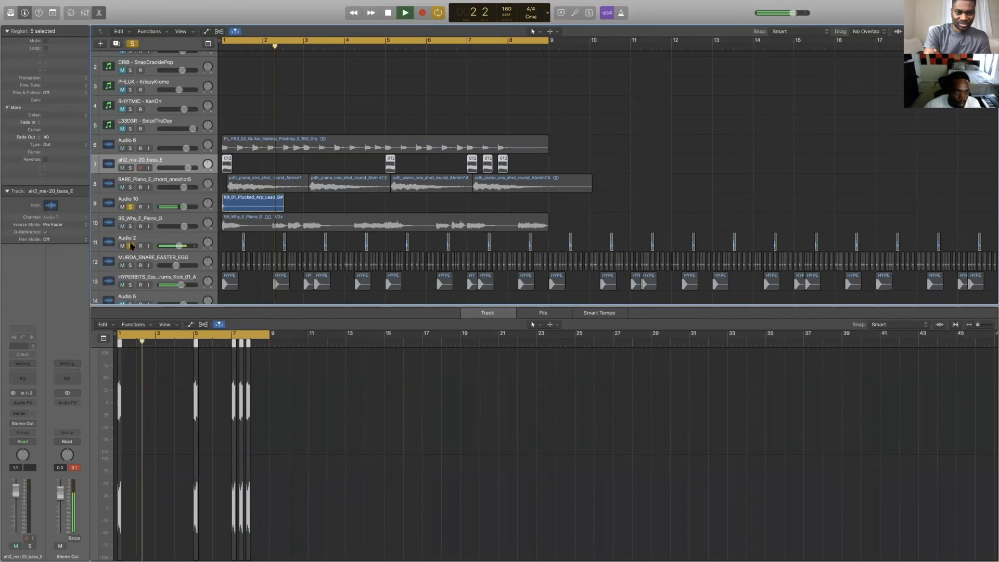
pyautogui.press('space')
# Copy the plucked region to bars 3, 5 and 7, solo the Audio 6 guitar, and play both parts together.
pyautogui.moveTo(252, 208); pyautogui.dragTo(480, 210)
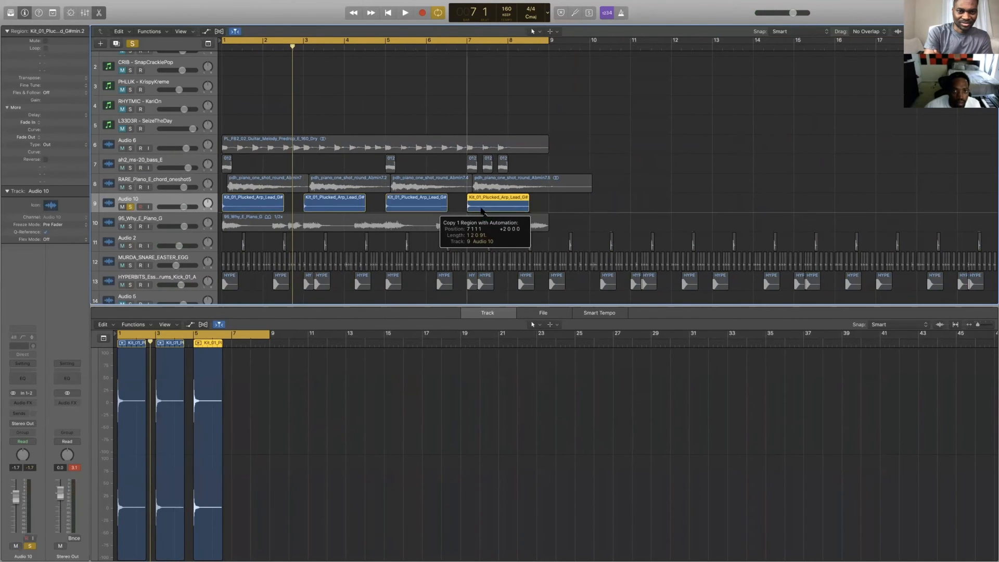
pyautogui.click(130, 148)
pyautogui.press('space')
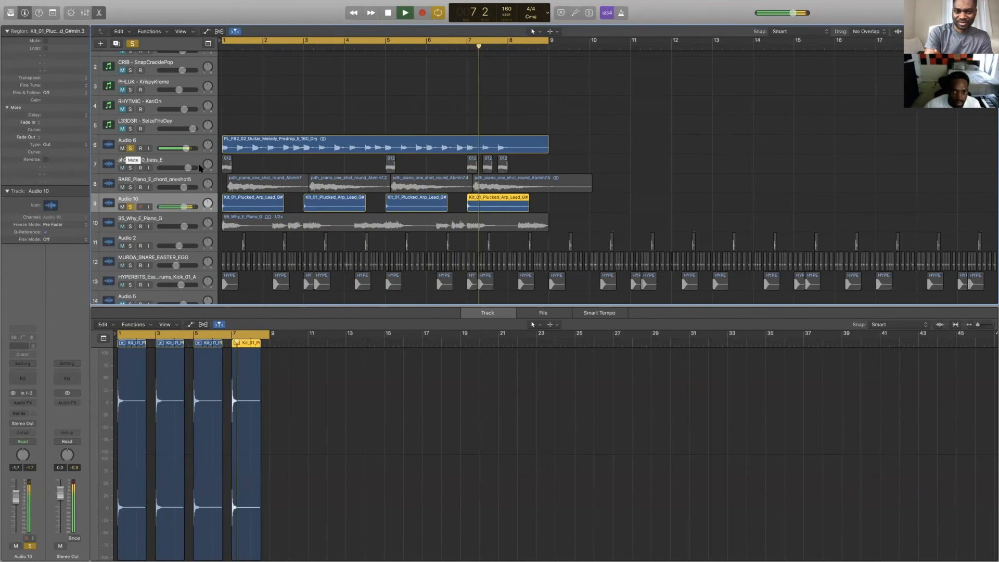
pyautogui.hscroll(1, 425, 188)
pyautogui.press('space')
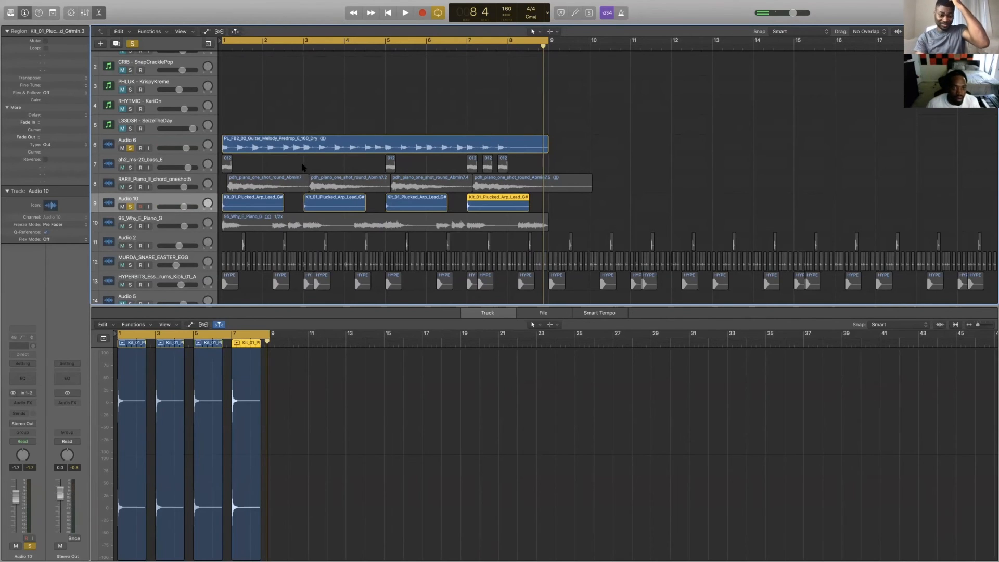
pyautogui.press('space')
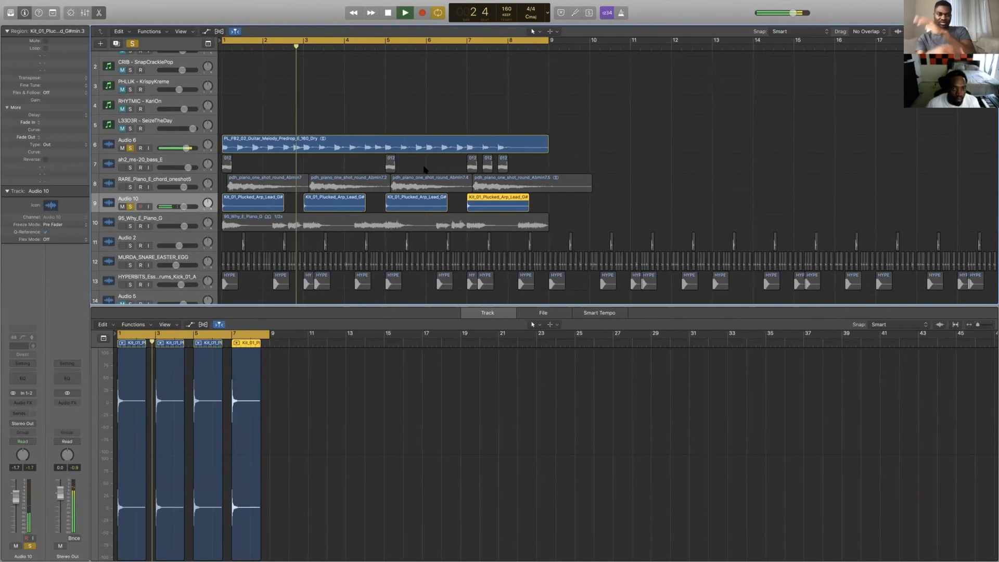
pyautogui.press('space')
# Add a copy of the plucked region just after bar 4, play it back, and shift it slightly later in that bar.
pyautogui.moveTo(348, 206); pyautogui.dragTo(385, 207)
pyautogui.moveTo(411, 208); pyautogui.dragTo(379, 214)
pyautogui.press('space')
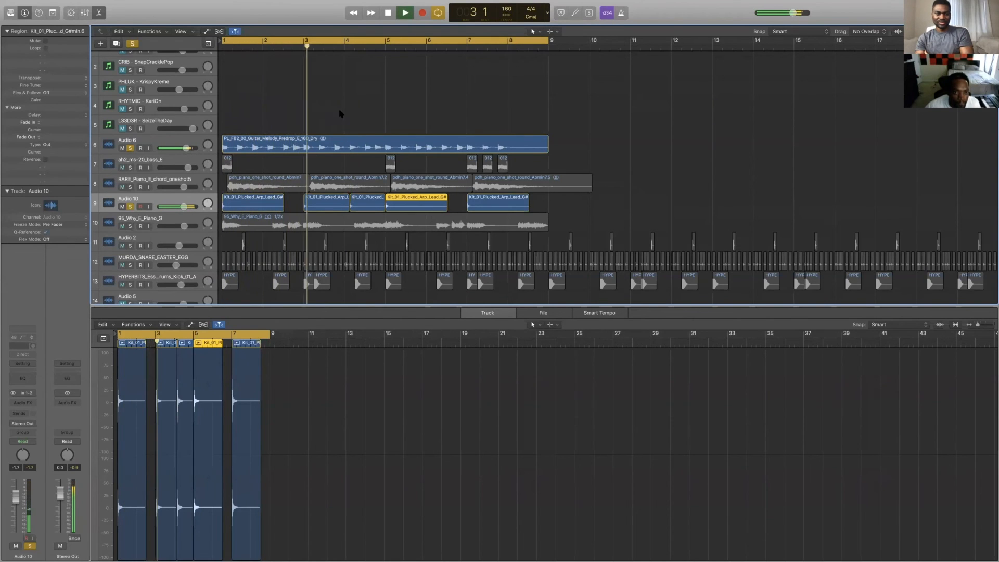
pyautogui.press('space')
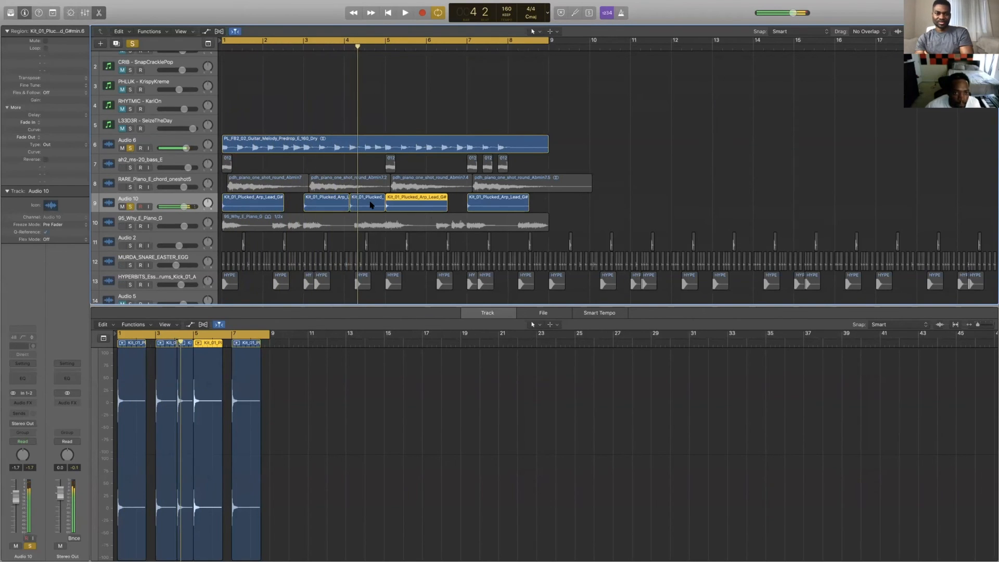
pyautogui.moveTo(370, 205); pyautogui.dragTo(386, 207)
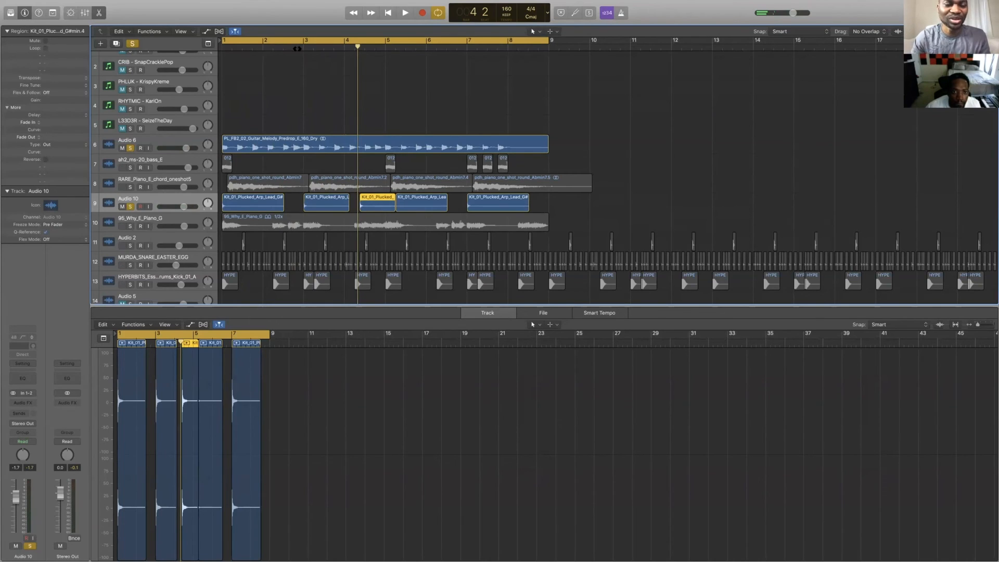
# Trim the plucked regions at bars 1, 3 and 4 on Audio 10 to short hits while playing the loop.
pyautogui.moveTo(281, 204); pyautogui.dragTo(224, 208)
pyautogui.moveTo(347, 205); pyautogui.dragTo(306, 207)
pyautogui.press('space')
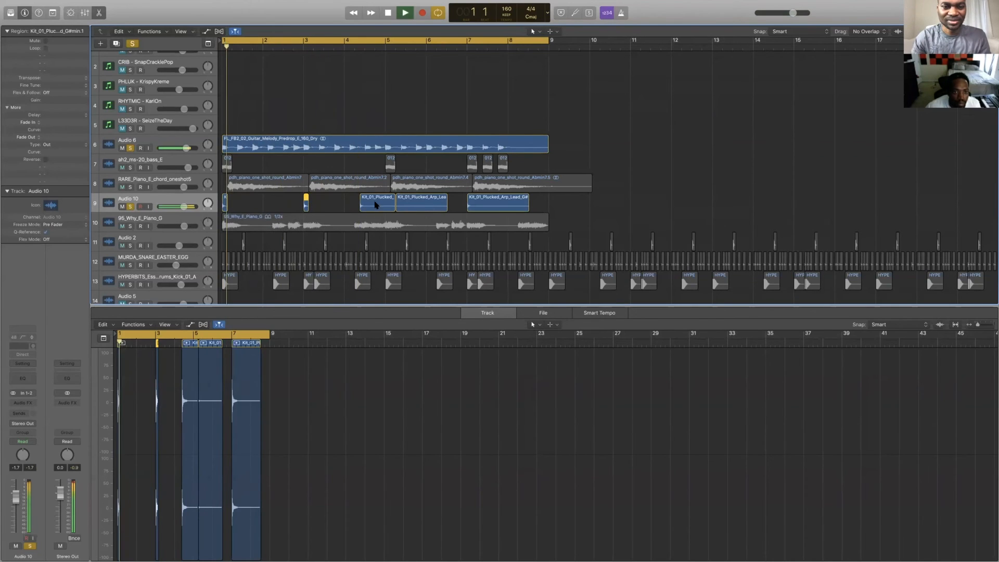
pyautogui.moveTo(394, 206); pyautogui.dragTo(364, 210)
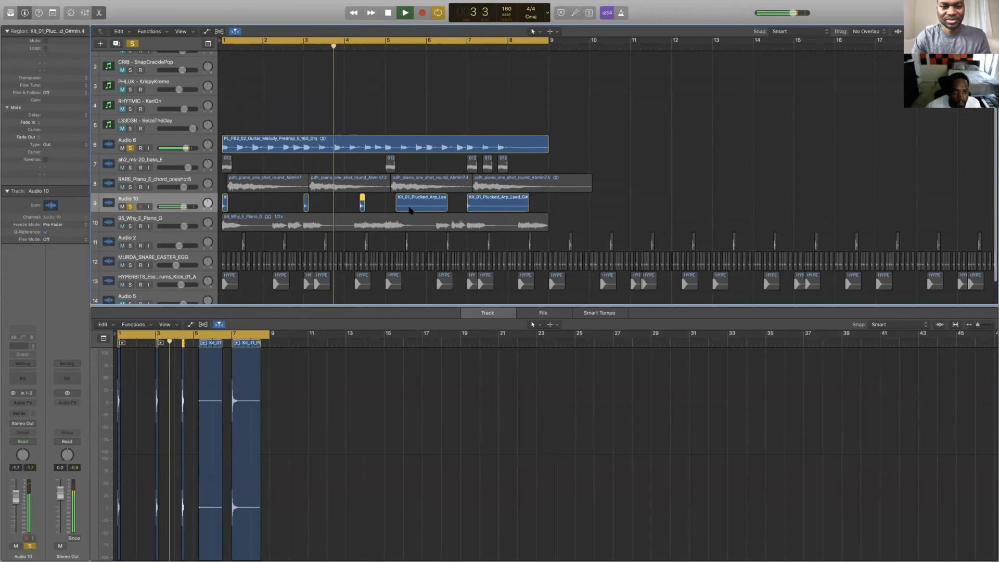
pyautogui.scroll(-1, 390, 206)
pyautogui.press('space')
pyautogui.hscroll(1, 368, 203)
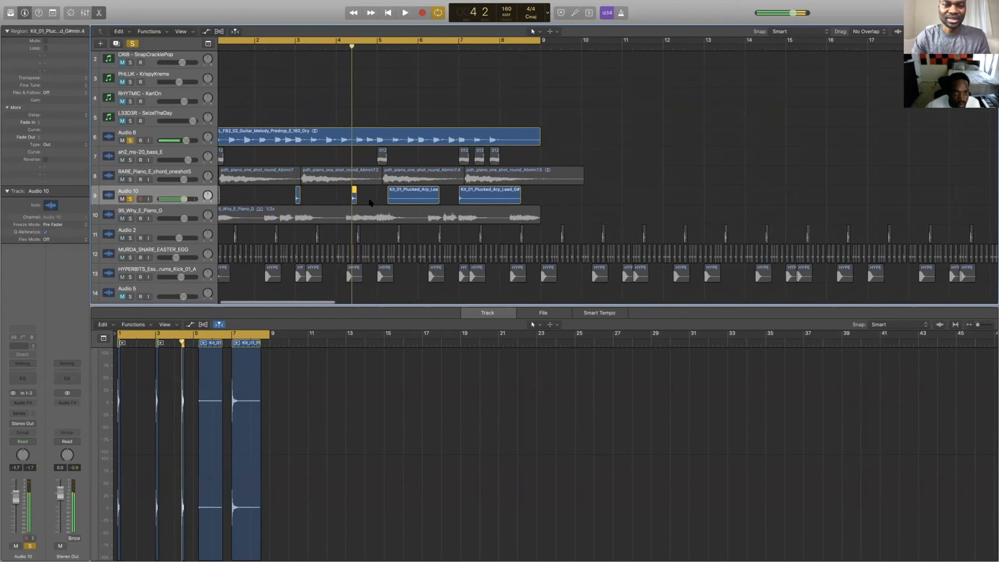
# Nudge the plucked hit in bar 4 slightly earlier and play it back against the guitar.
pyautogui.press('super+Right')
pyautogui.press('super+Right')
pyautogui.moveTo(355, 197); pyautogui.dragTo(346, 196)
pyautogui.scroll(-1, 411, 177)
pyautogui.scroll(-3, 417, 177)
pyautogui.click(274, 47)
pyautogui.press('space')
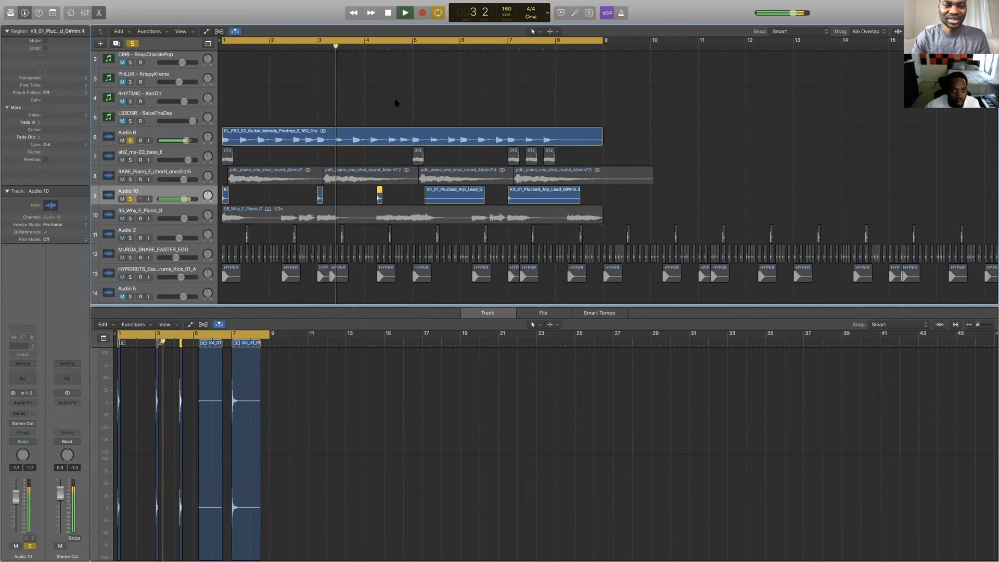
pyautogui.press('space')
# Extend the plucked region near bar 5 back to the start of that bar, and trim the bar 5 and bar 7 regions to short hits.
pyautogui.click(431, 200)
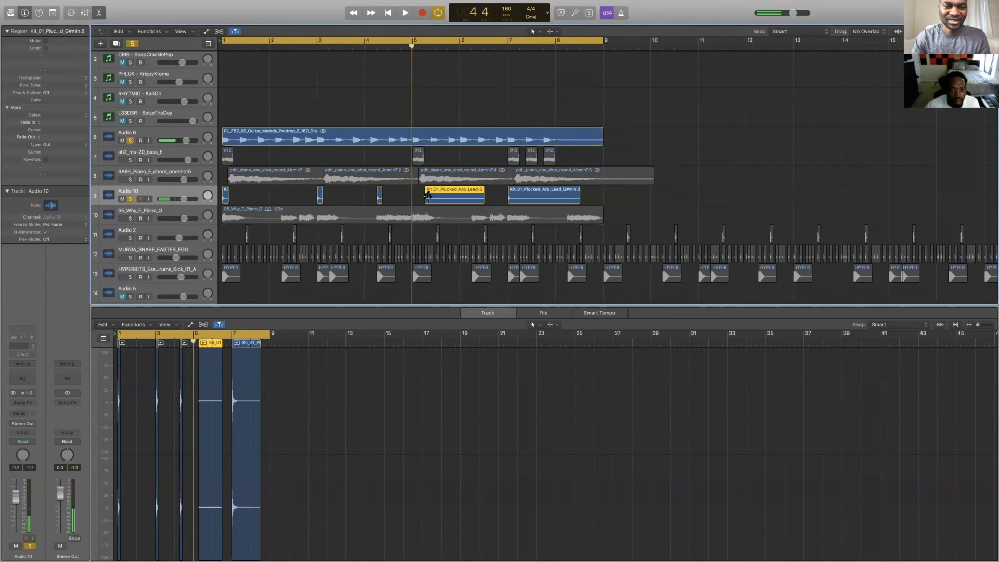
pyautogui.click(379, 195)
pyautogui.scroll(2, 390, 193)
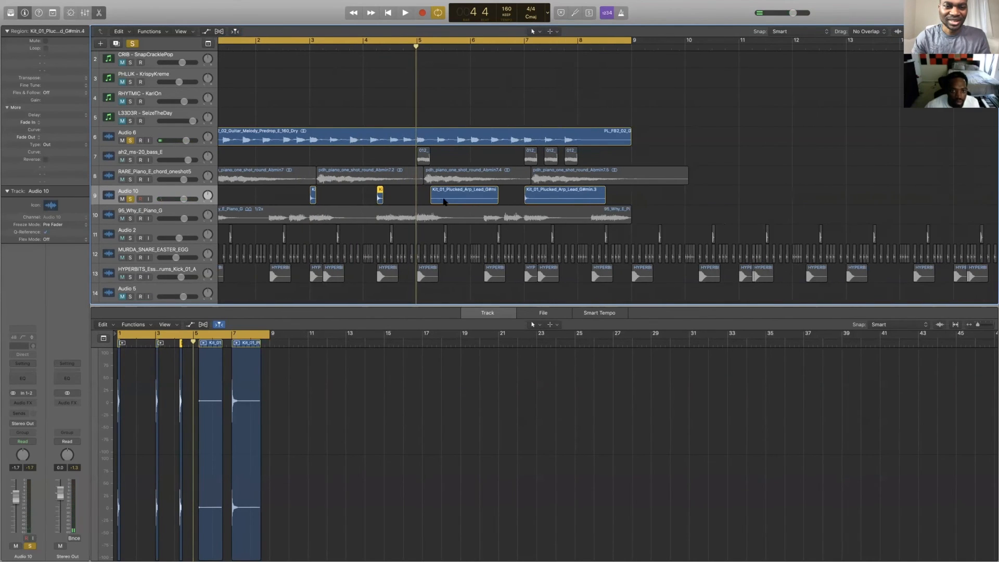
pyautogui.moveTo(434, 202); pyautogui.dragTo(430, 203)
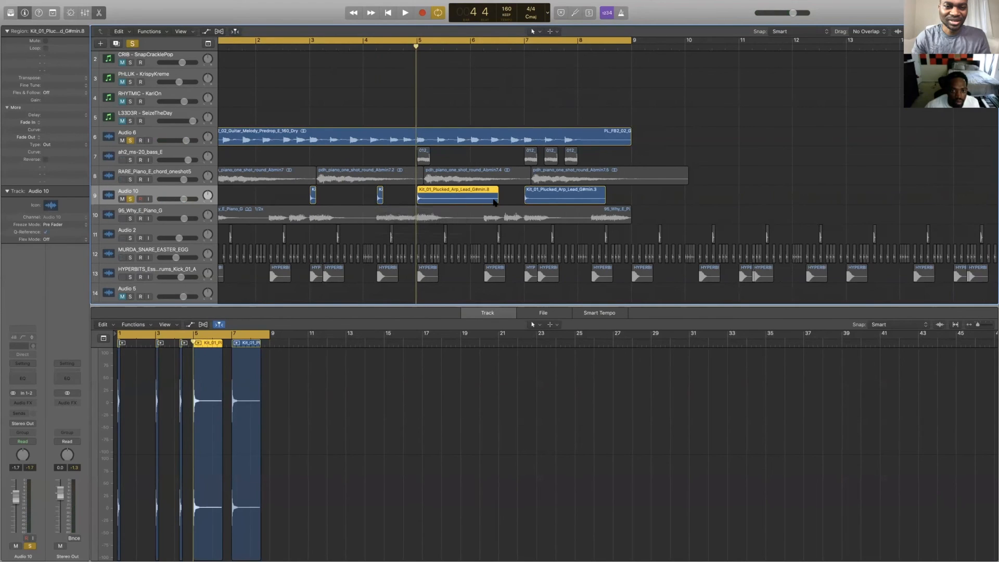
pyautogui.moveTo(496, 202); pyautogui.dragTo(421, 203)
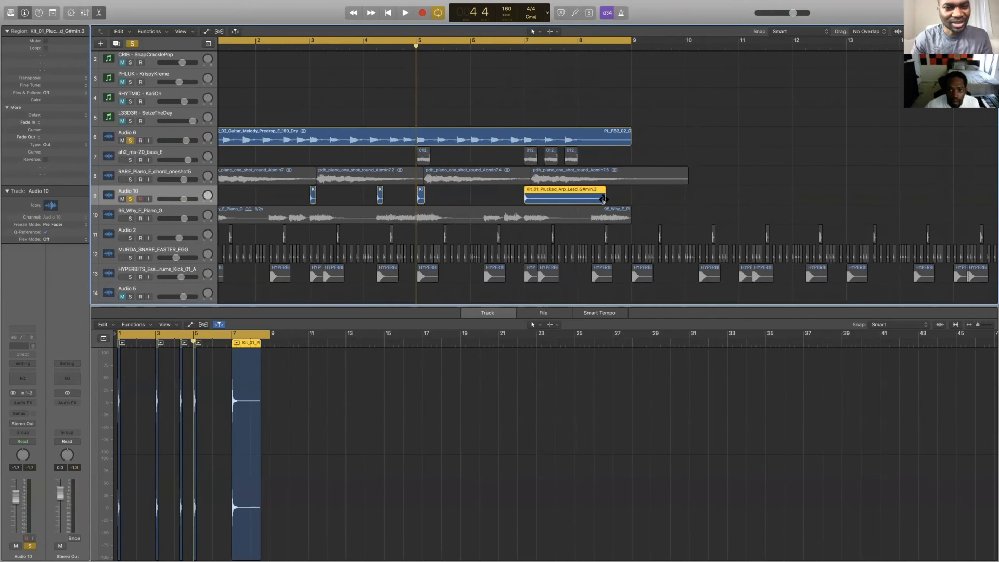
pyautogui.click(602, 199)
pyautogui.moveTo(604, 197); pyautogui.dragTo(532, 198)
# Move the plucked hit in bar 4 earlier, closer to the start of the bar.
pyautogui.press('super+Right')
pyautogui.hscroll(-4, 439, 190)
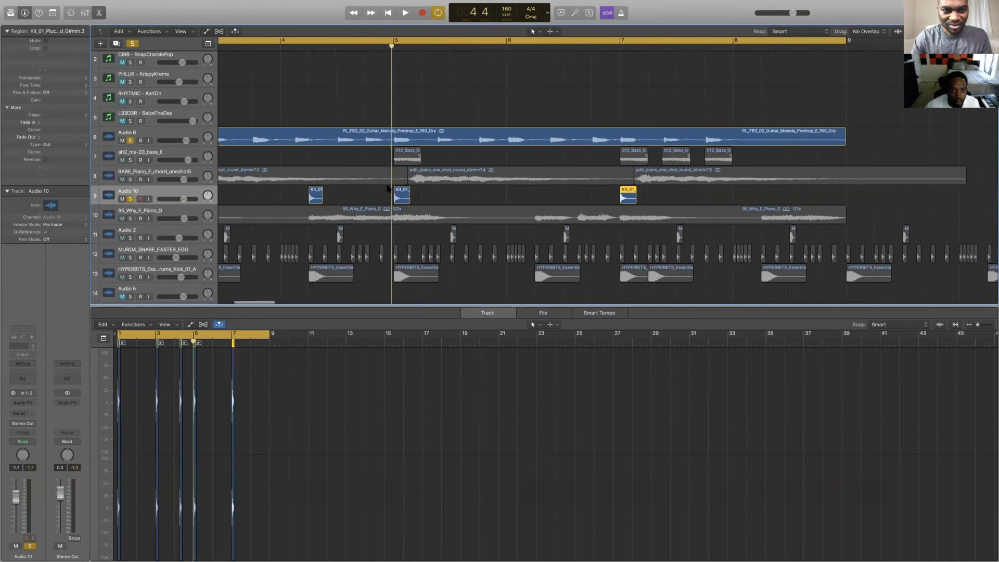
pyautogui.scroll(4, 386, 191)
pyautogui.hscroll(-3, 384, 192)
pyautogui.moveTo(355, 191); pyautogui.dragTo(326, 195)
pyautogui.press('super+Left')
pyautogui.press('super+Right')
pyautogui.press('super+Right')
pyautogui.press('super+Right')
pyautogui.press('super+Right')
pyautogui.press('super+Left')
pyautogui.press('super+Left')
pyautogui.hscroll(-3, 363, 196)
pyautogui.press('super+Left')
pyautogui.press('super+Left')
pyautogui.press('super+Left')
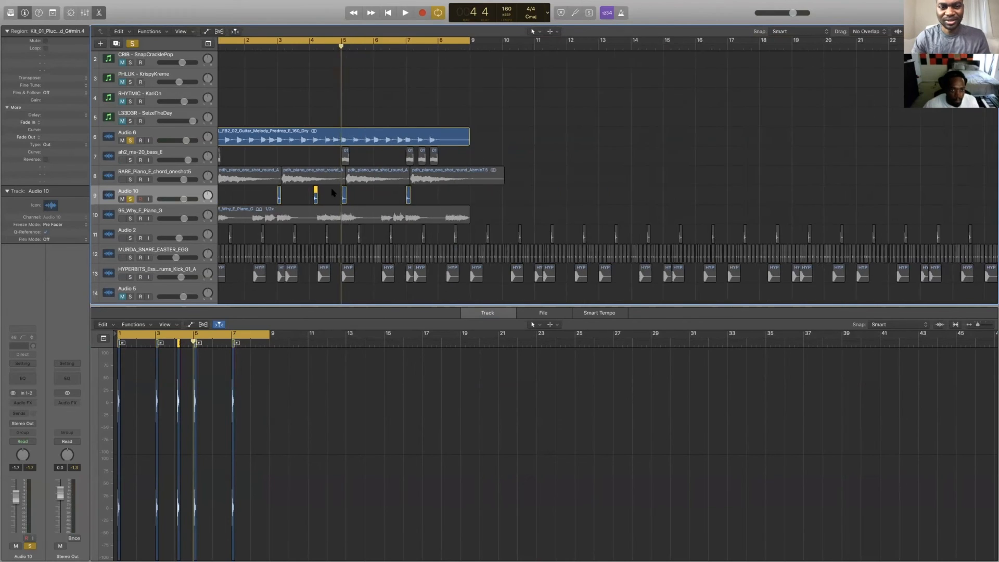
# Play the guitar with the plucked hits from several points in the eight-bar loop to check their timing.
pyautogui.press('space')
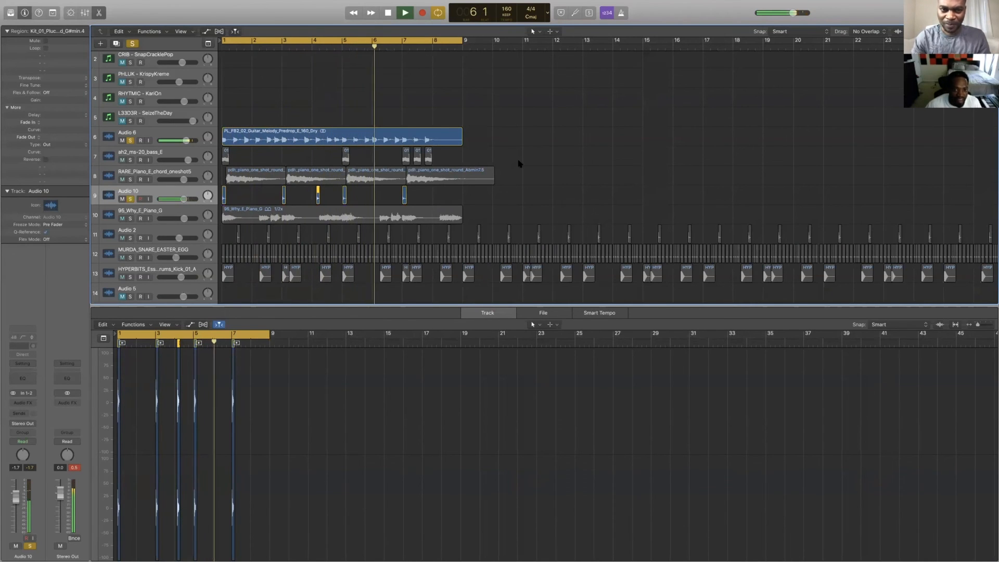
pyautogui.press('space')
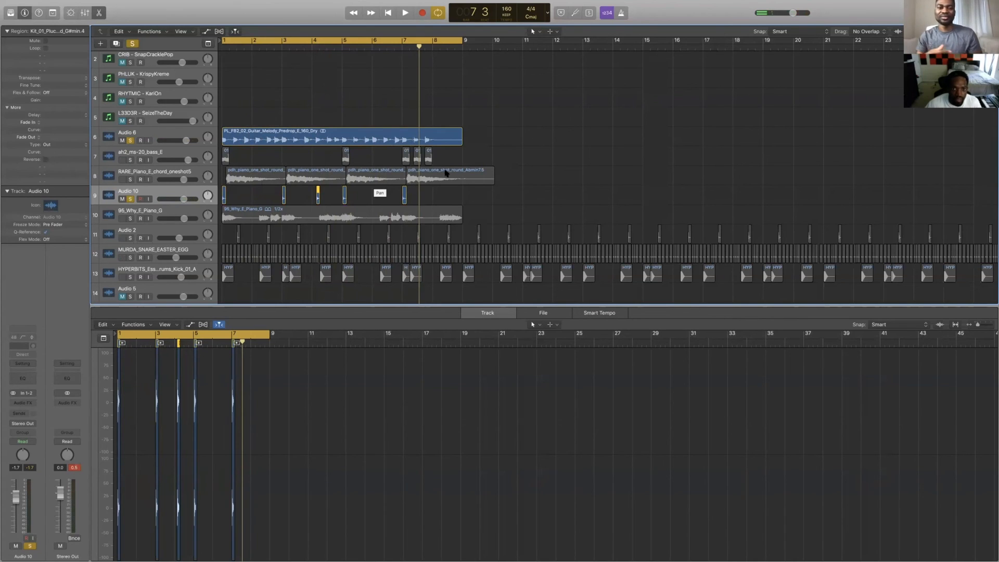
pyautogui.click(442, 210)
pyautogui.click(389, 48)
pyautogui.press('space')
pyautogui.press('space')
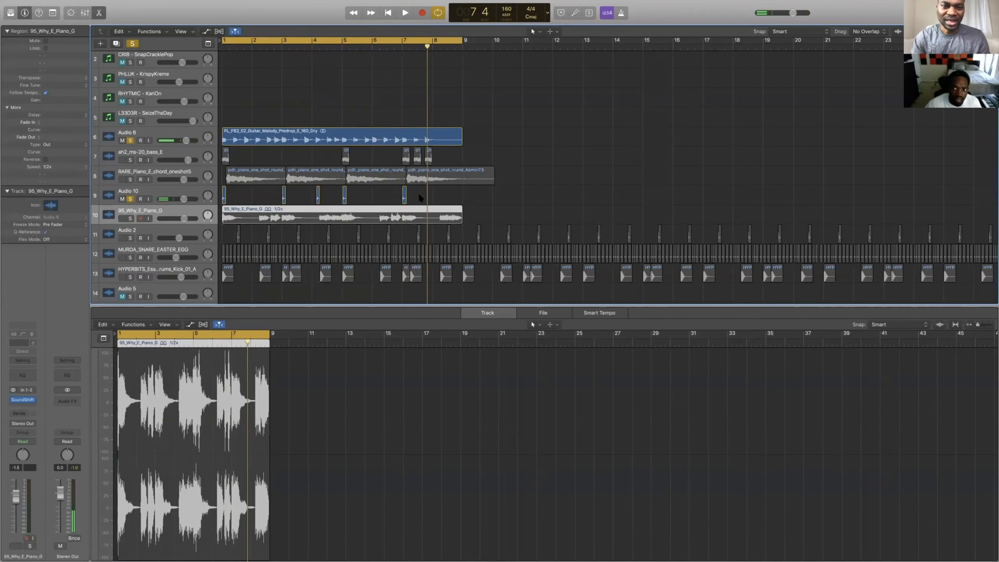
pyautogui.scroll(5, 420, 197)
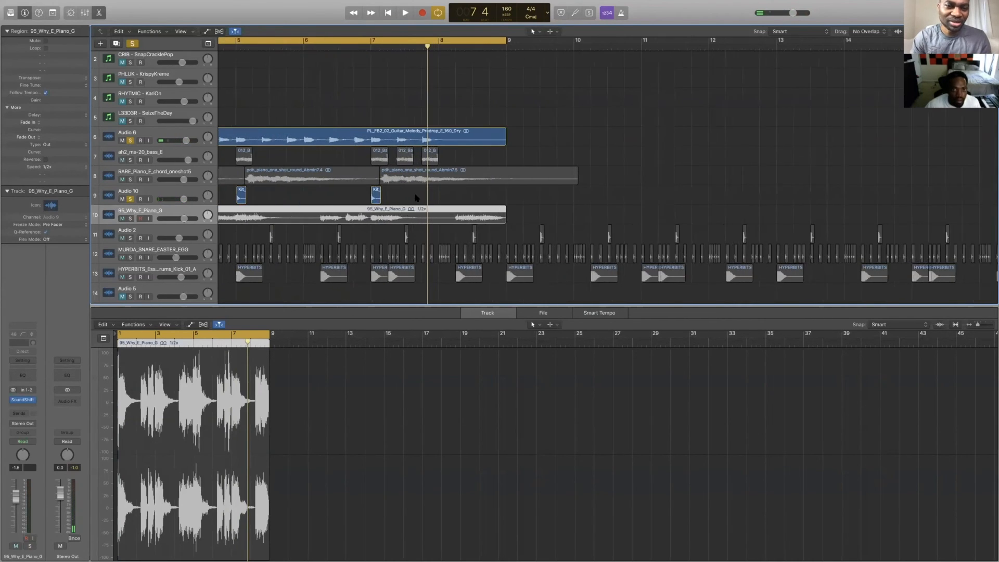
pyautogui.hscroll(-1, 414, 195)
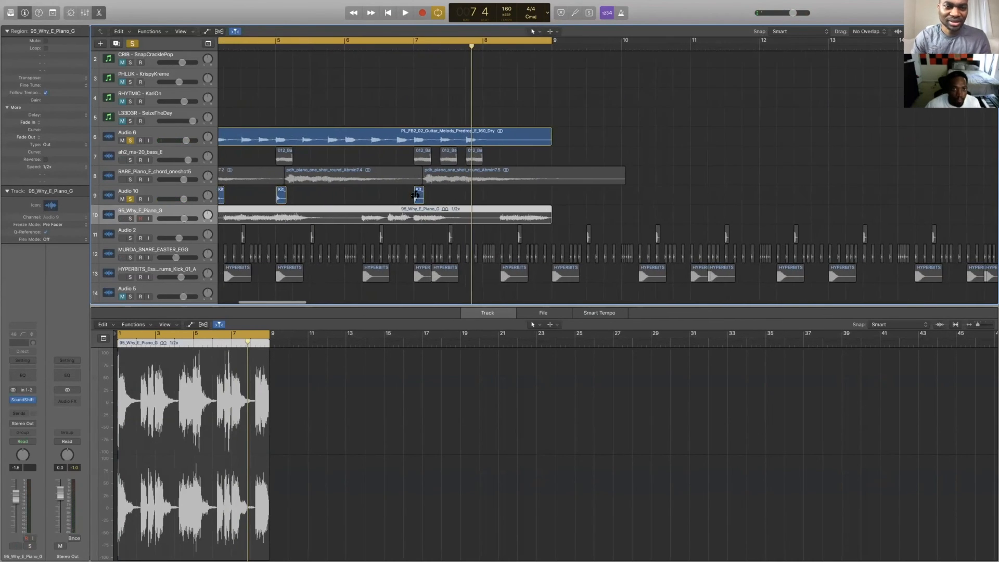
pyautogui.click(251, 47)
pyautogui.press('space')
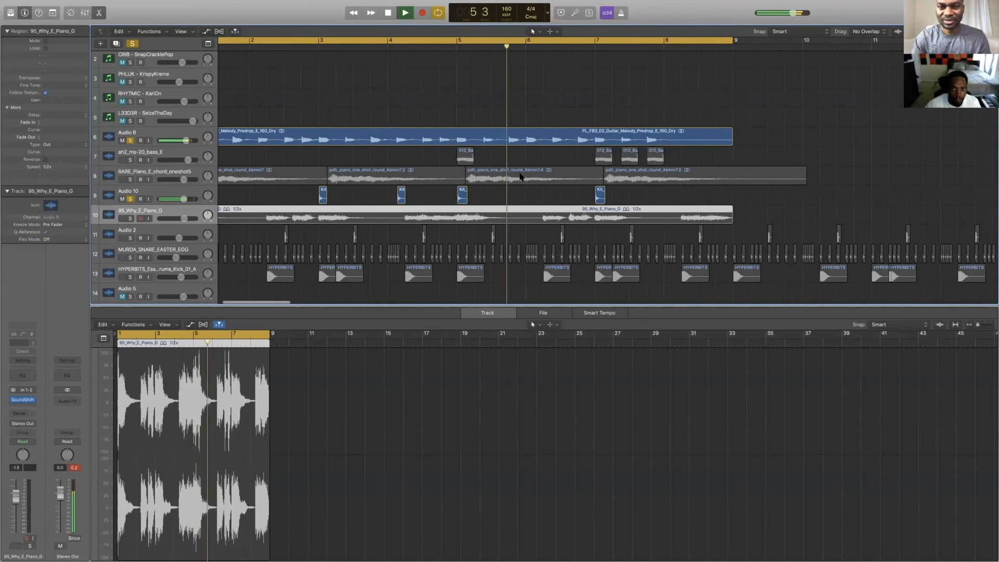
pyautogui.press('space')
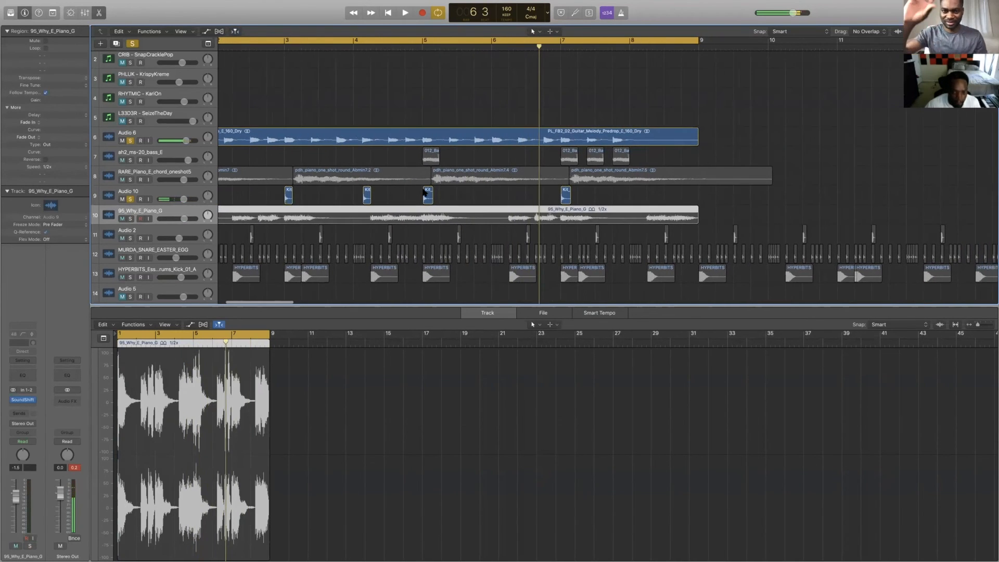
# Copy the plucked hit from bar 5 to bar 6 on Audio 10 and play the loop.
pyautogui.moveTo(427, 193); pyautogui.dragTo(496, 194)
pyautogui.press('space')
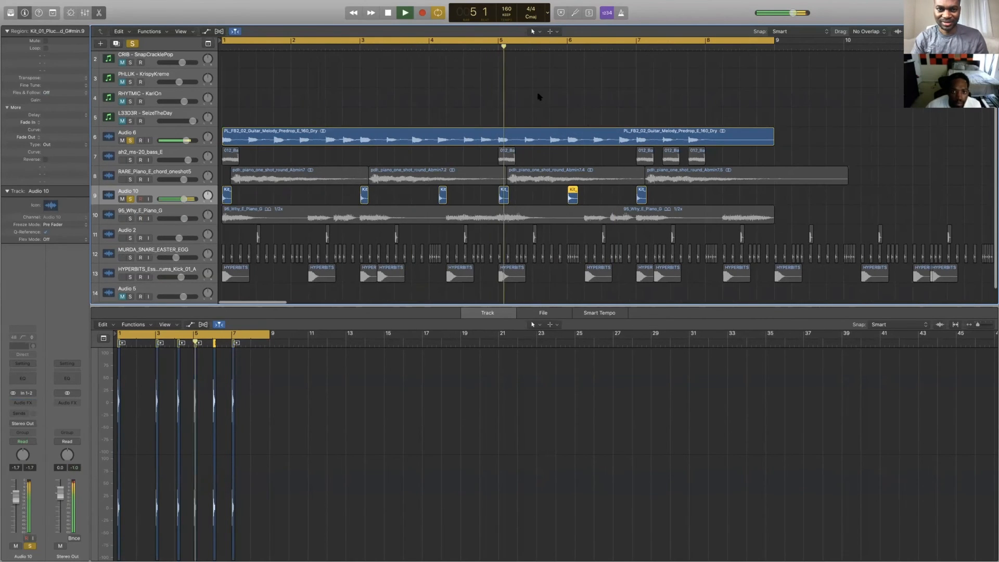
# Listen to the guitar with the plucked hits through to bar 8, stopping playback there.
pyautogui.hscroll(2, 584, 162)
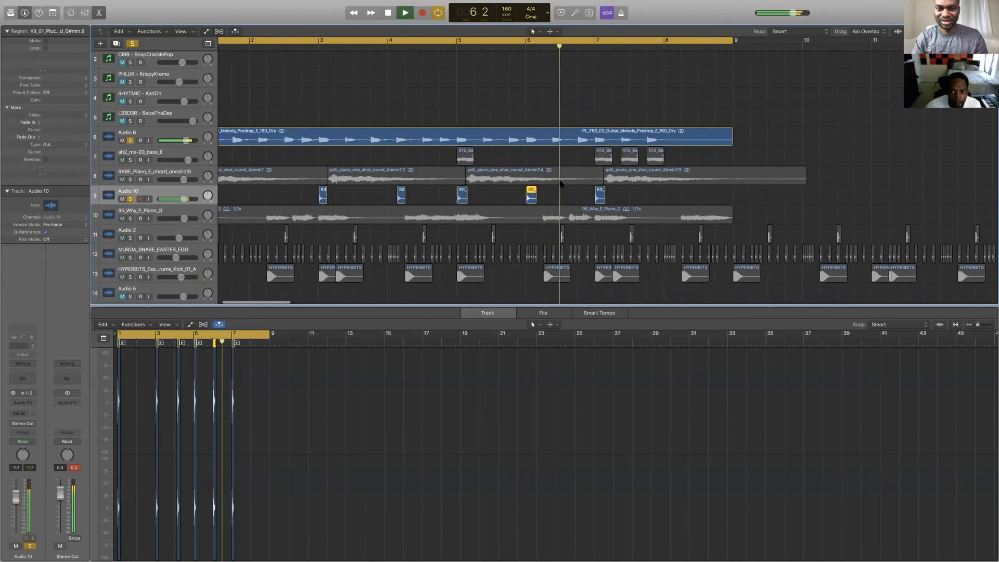
pyautogui.press('space')
pyautogui.click(687, 204)
pyautogui.scroll(-5, 678, 200)
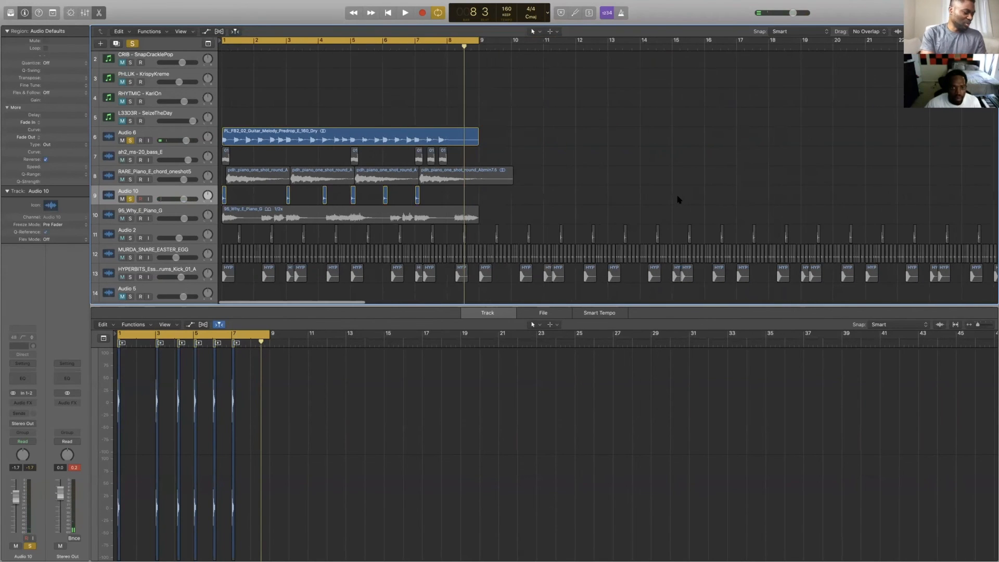
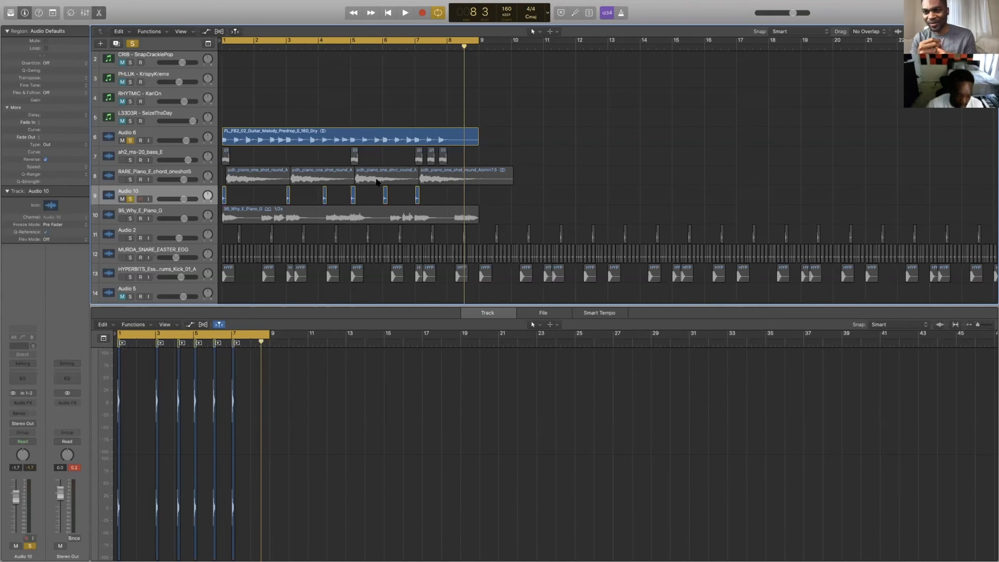
# Try three extra copies of the plucked hit across bars 1 and 2 on Audio 10, and delete them.
pyautogui.press('super+Right')
pyautogui.press('super+Right')
pyautogui.press('super+Right')
pyautogui.hscroll(-5, 375, 182)
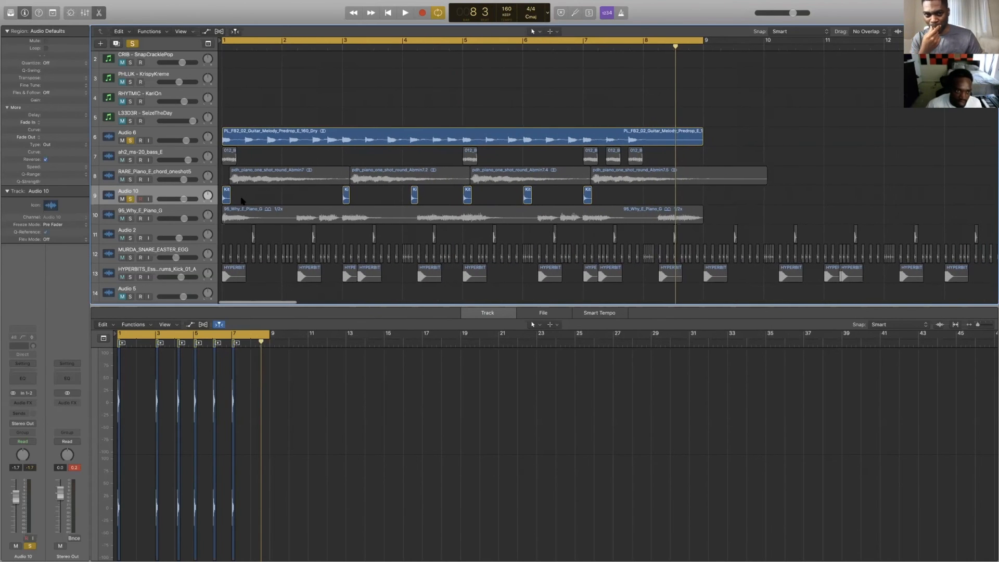
pyautogui.moveTo(232, 197)
pyautogui.mouseDown()
pyautogui.moveTo(294, 197)
pyautogui.moveTo(245, 199)
pyautogui.mouseUp()
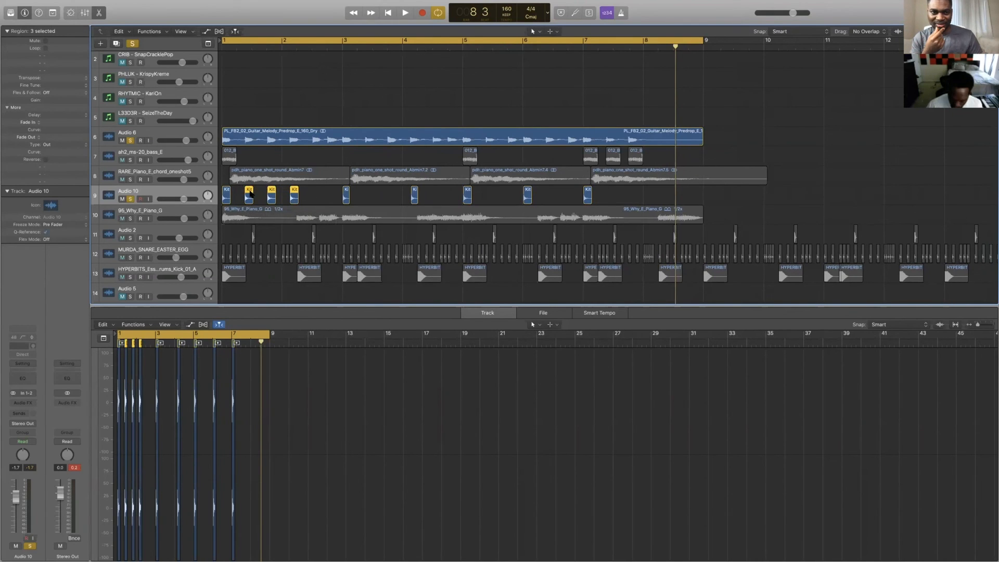
pyautogui.press('Delete')
# Play the opening bars of guitar and plucked hits, and return the playhead to the start.
pyautogui.press('space')
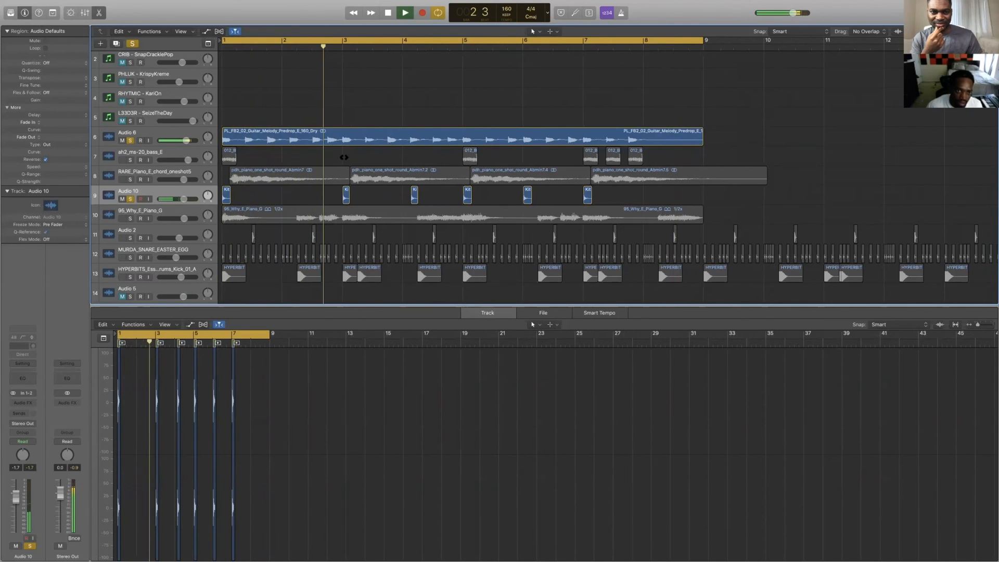
pyautogui.press('space')
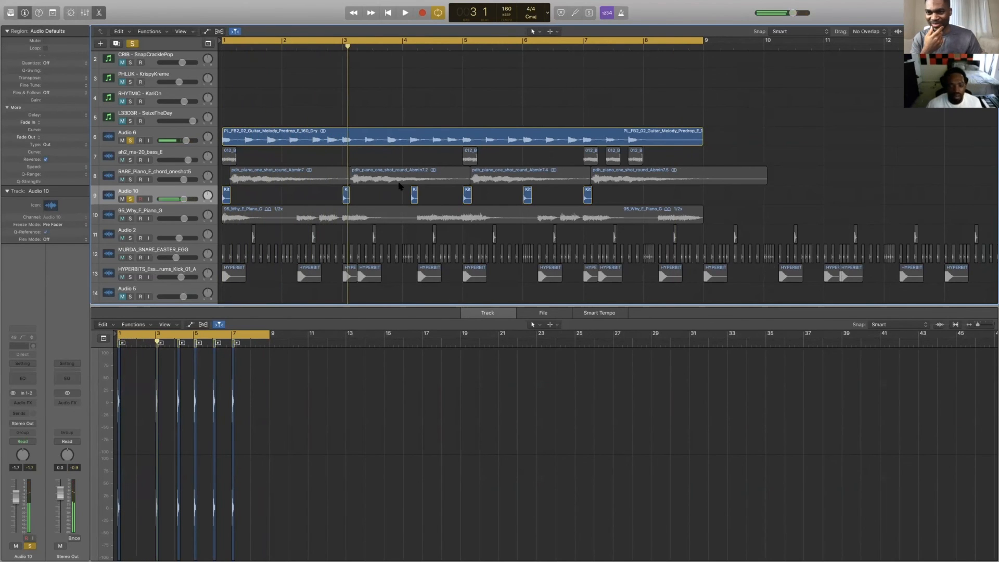
pyautogui.press('Return')
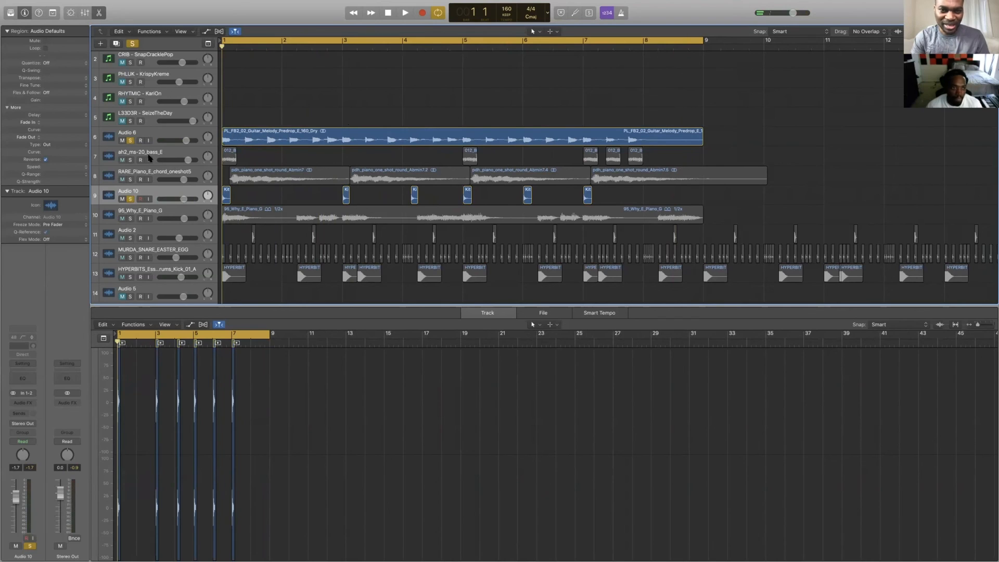
# Solo the ah2_ms-20_bass_E track alongside the guitar and plucks, and trim all five of its regions to shorter hits while playing the loop.
pyautogui.click(130, 160)
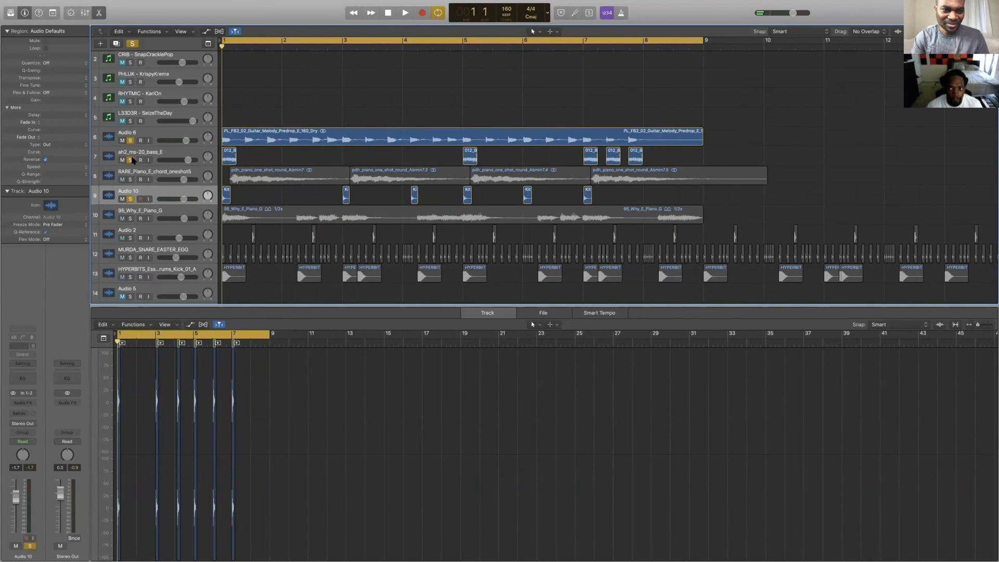
pyautogui.click(182, 153)
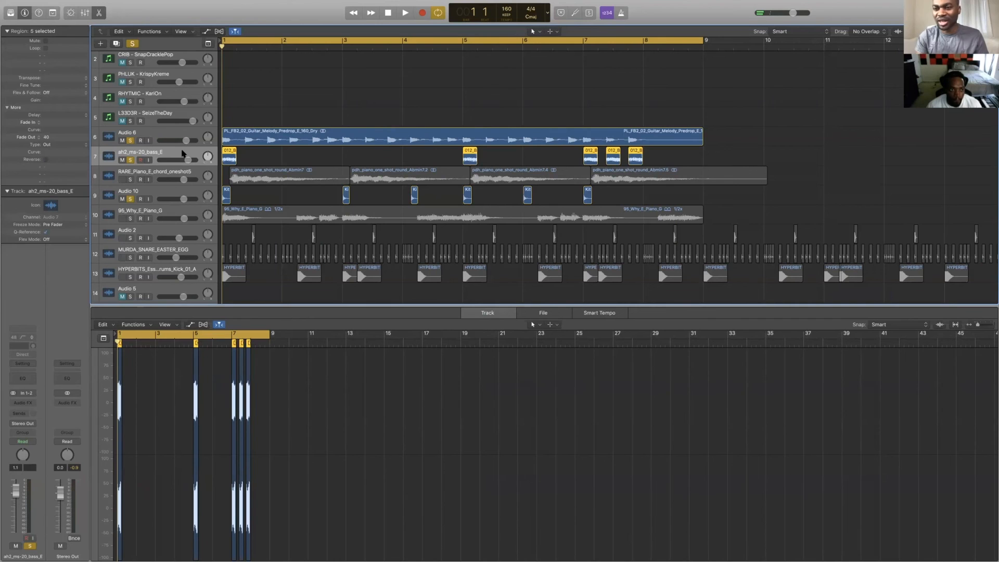
pyautogui.press('space')
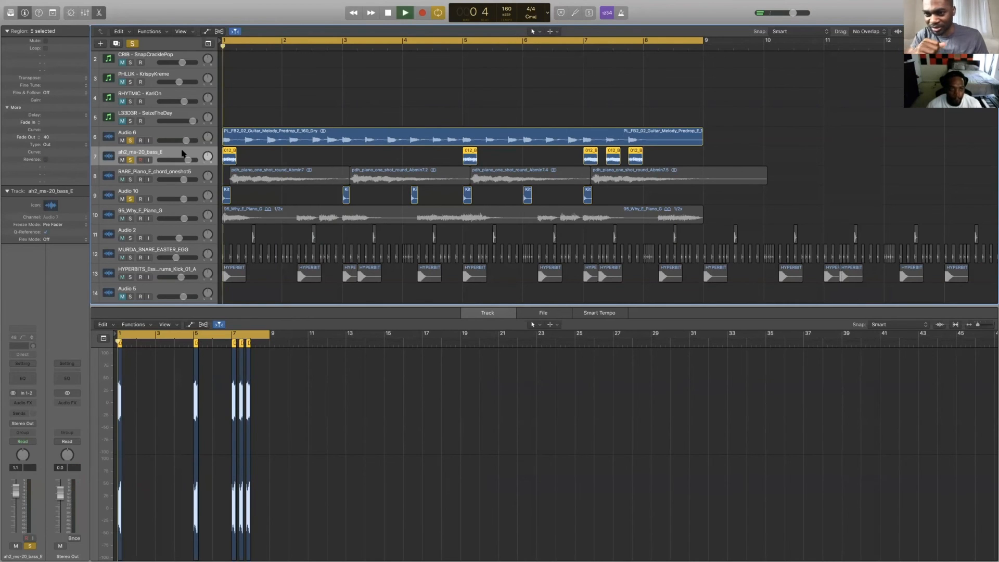
pyautogui.press('space')
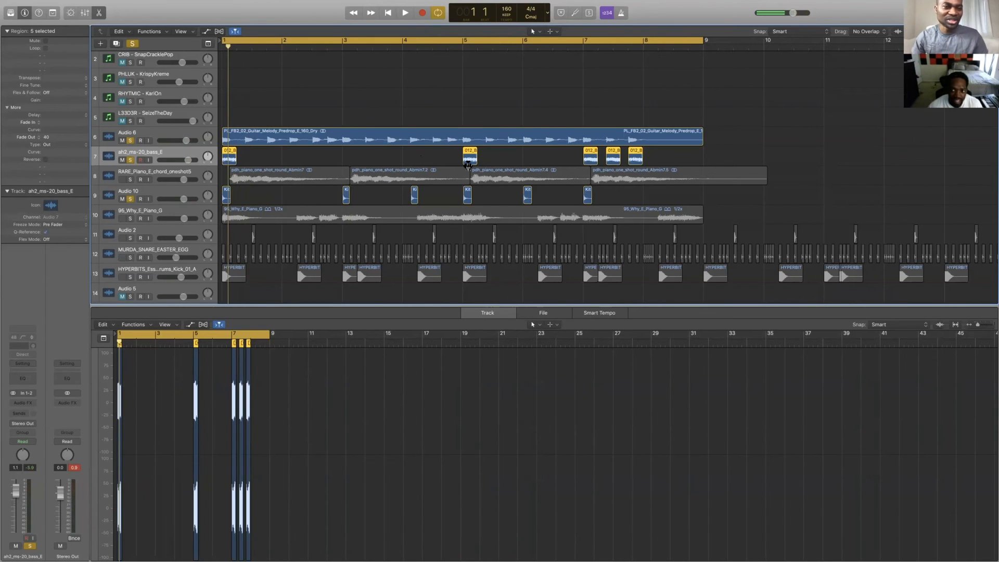
pyautogui.moveTo(235, 161); pyautogui.dragTo(229, 163)
pyautogui.press('space')
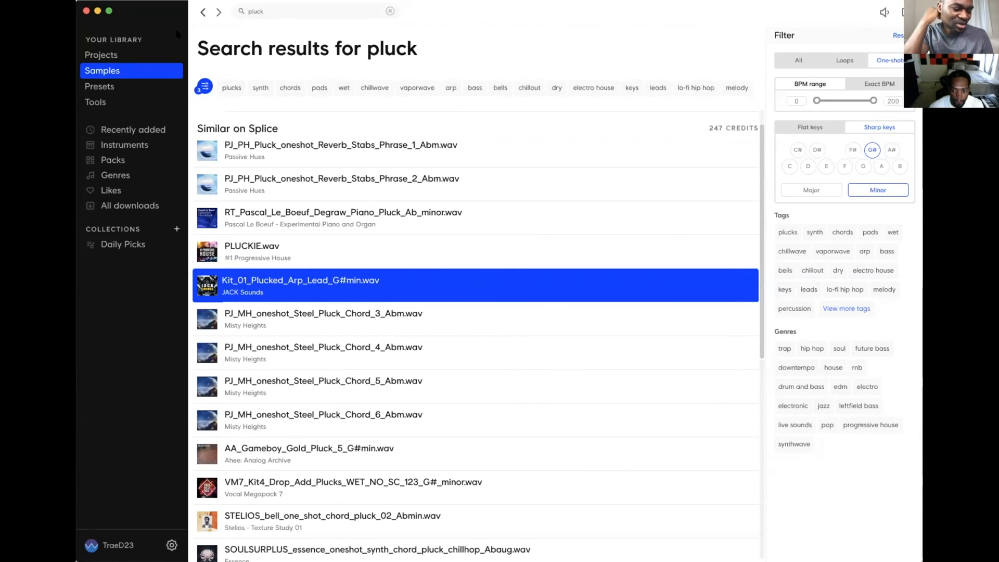
# Switch from Splice back to Logic Pro and create one software instrument track with the EXS24 (Sampler).
pyautogui.press('super+Tab')
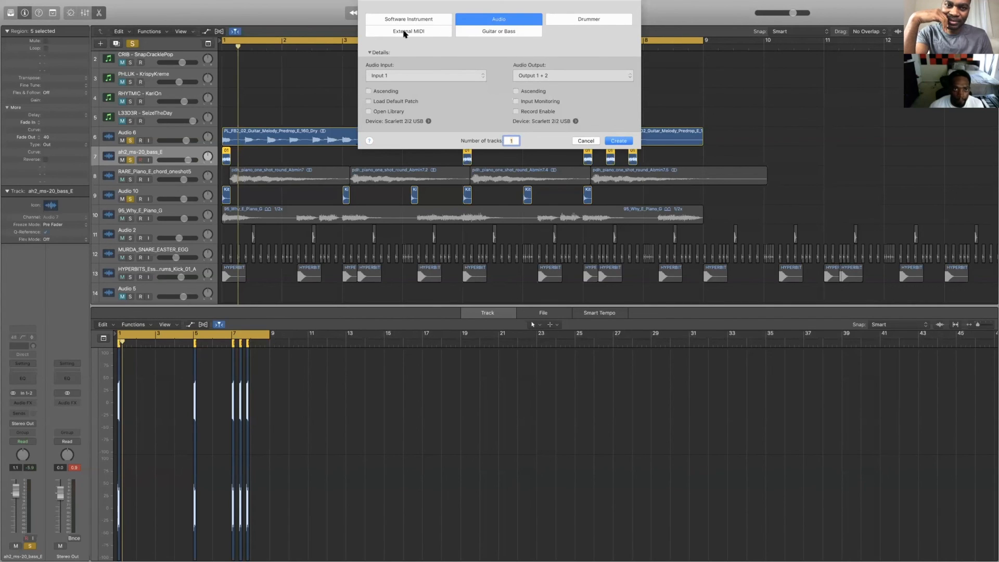
pyautogui.moveTo(7, 1)
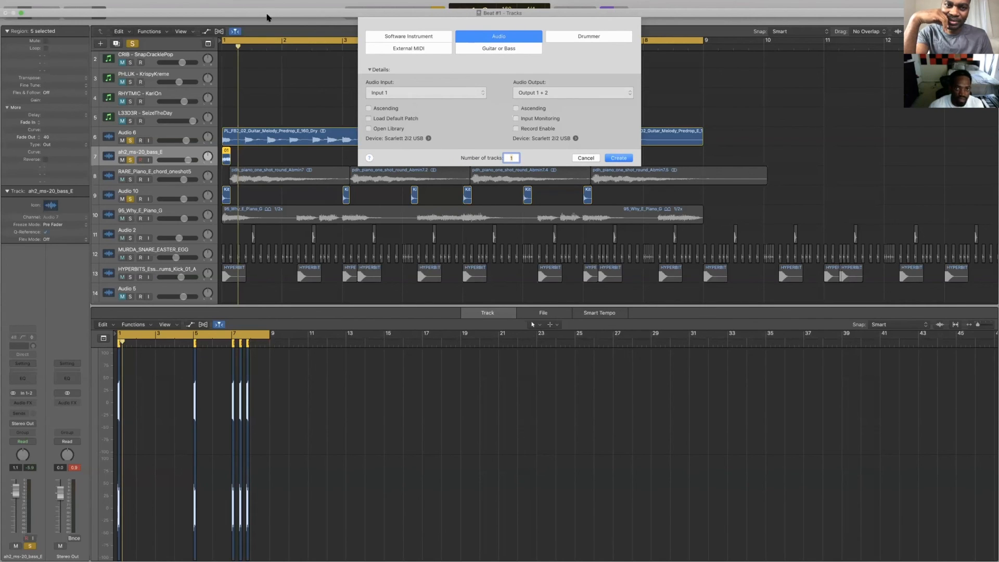
pyautogui.click(420, 38)
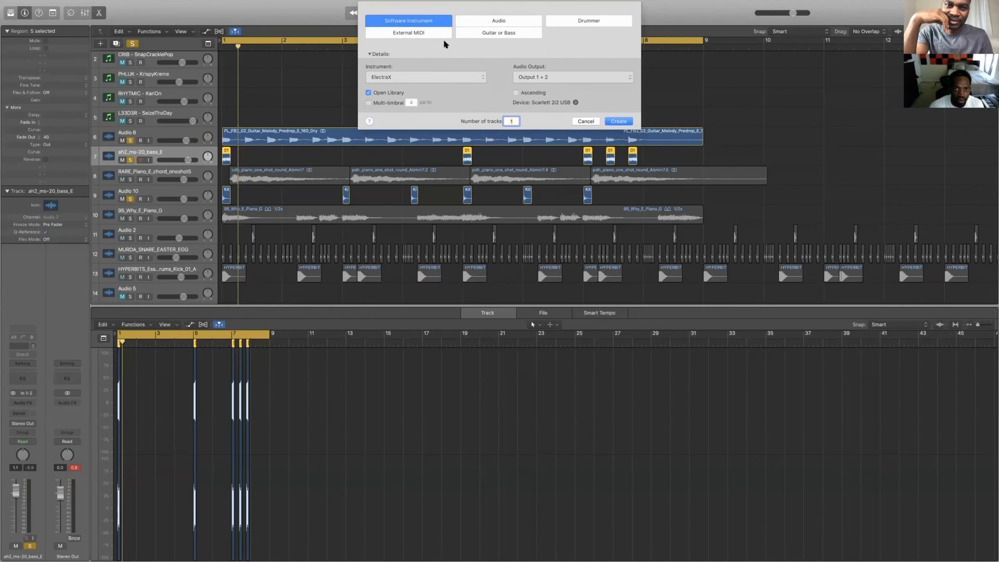
pyautogui.click(424, 81)
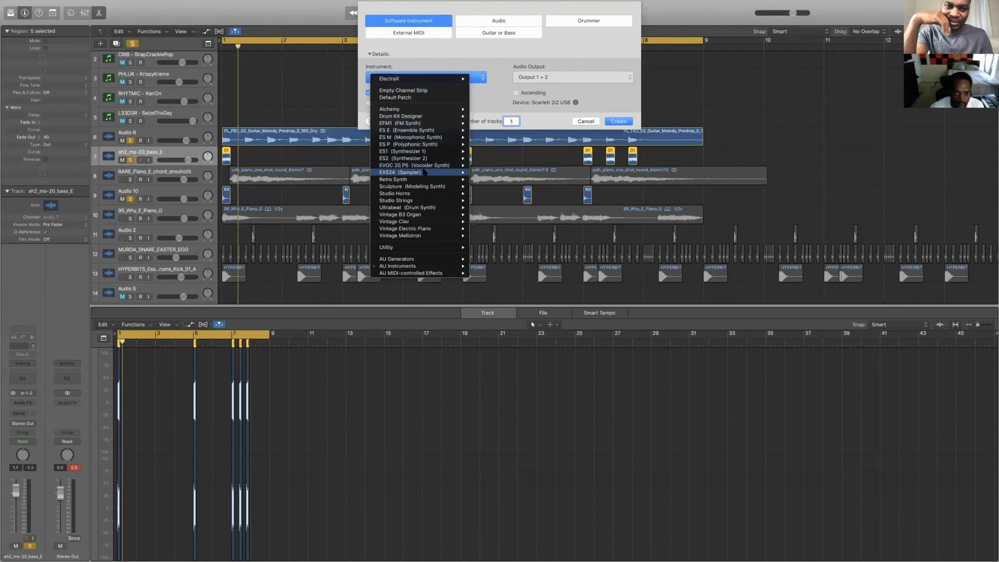
pyautogui.moveTo(422, 191)
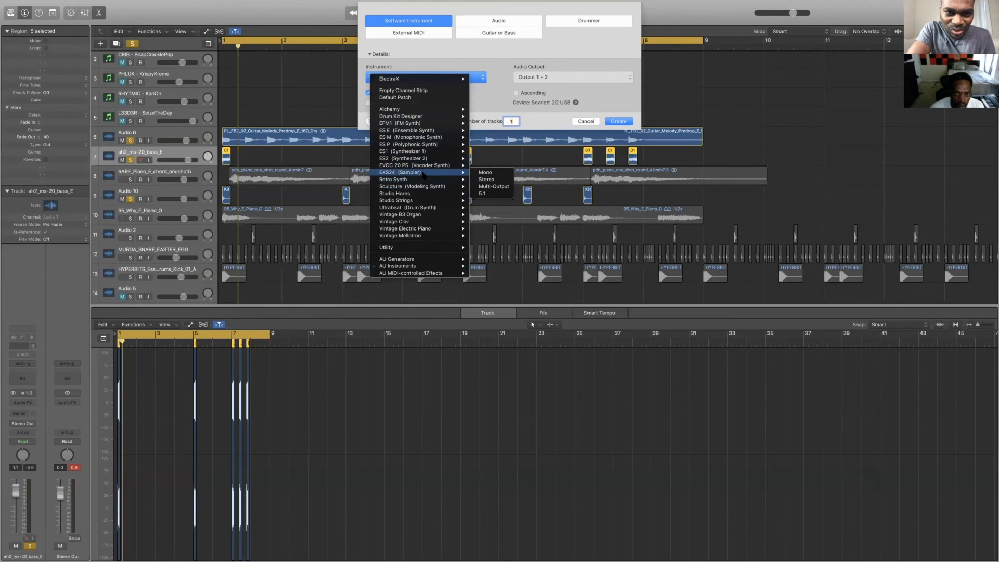
pyautogui.click(423, 173)
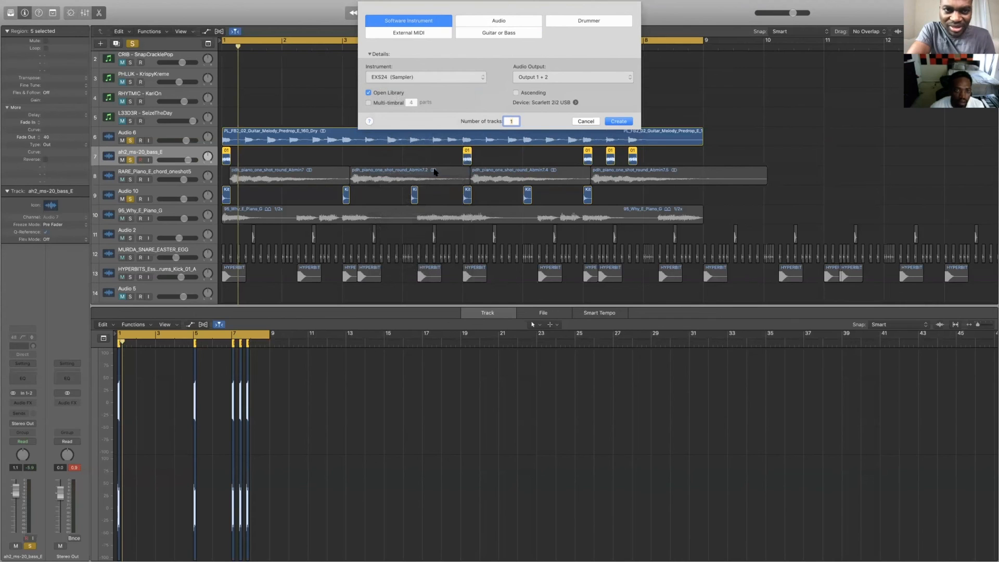
pyautogui.click(617, 121)
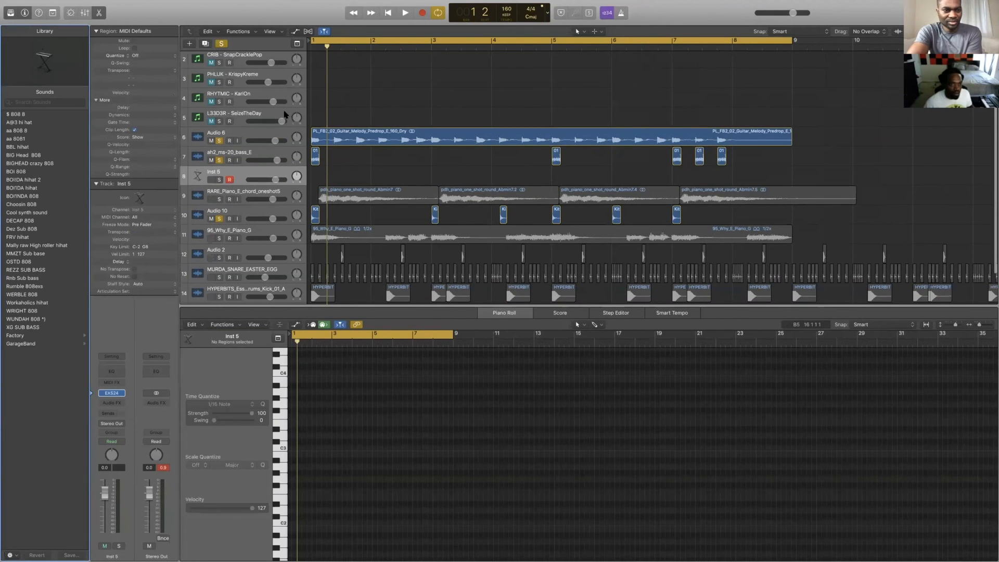
# Solo the new instrument track and load the MMZT Sub bass sound in its EXS24 sampler.
pyautogui.click(219, 179)
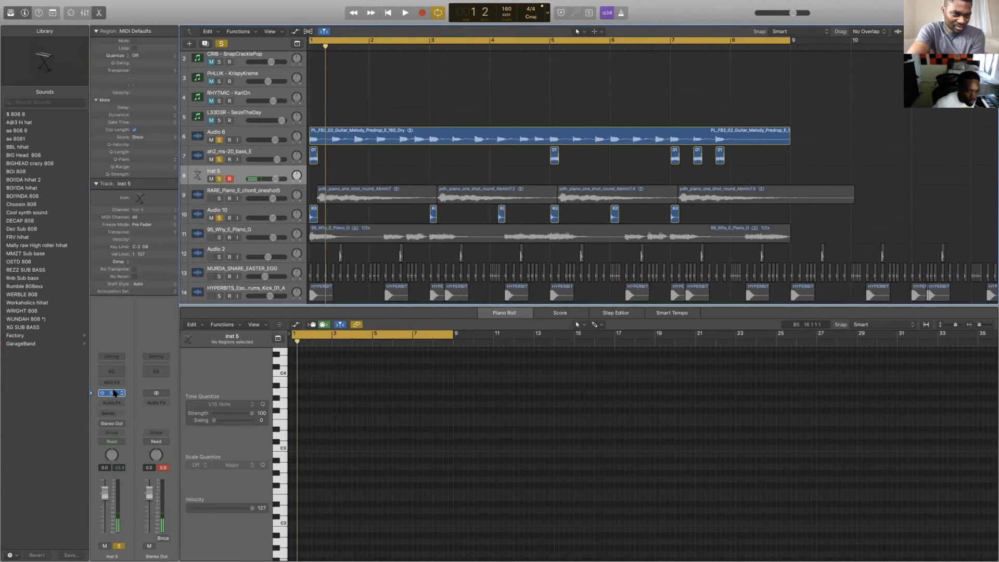
pyautogui.click(112, 393)
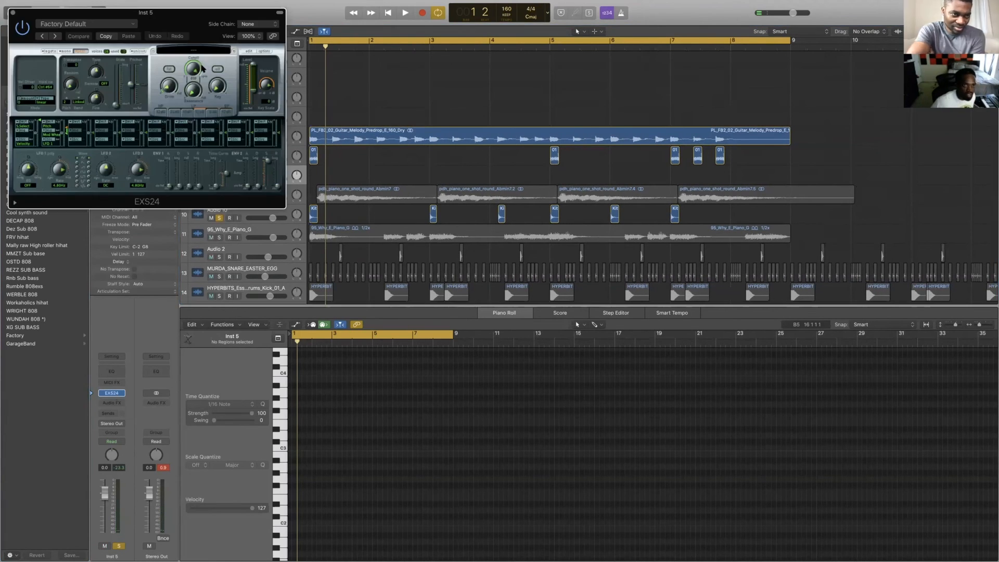
pyautogui.click(193, 50)
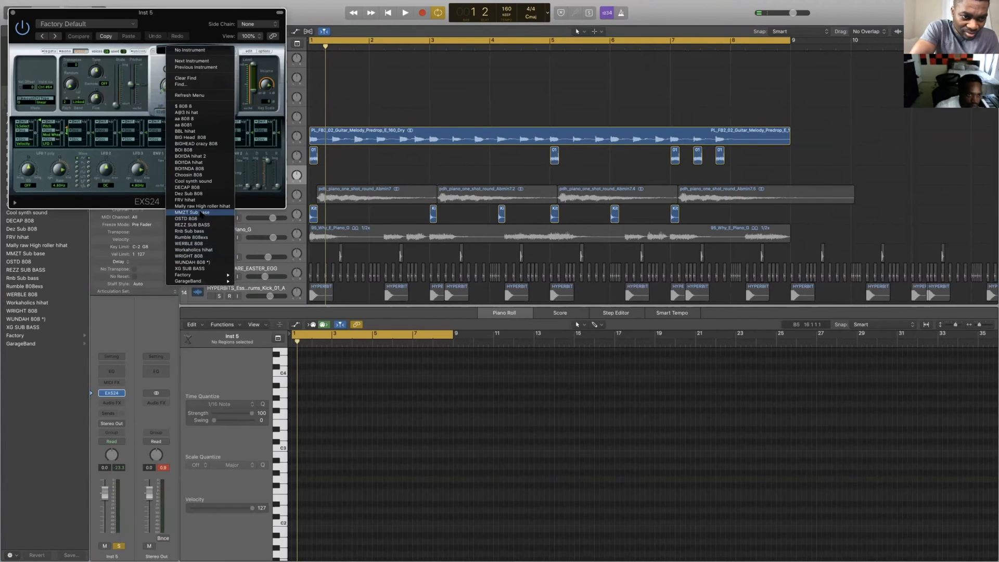
pyautogui.click(201, 214)
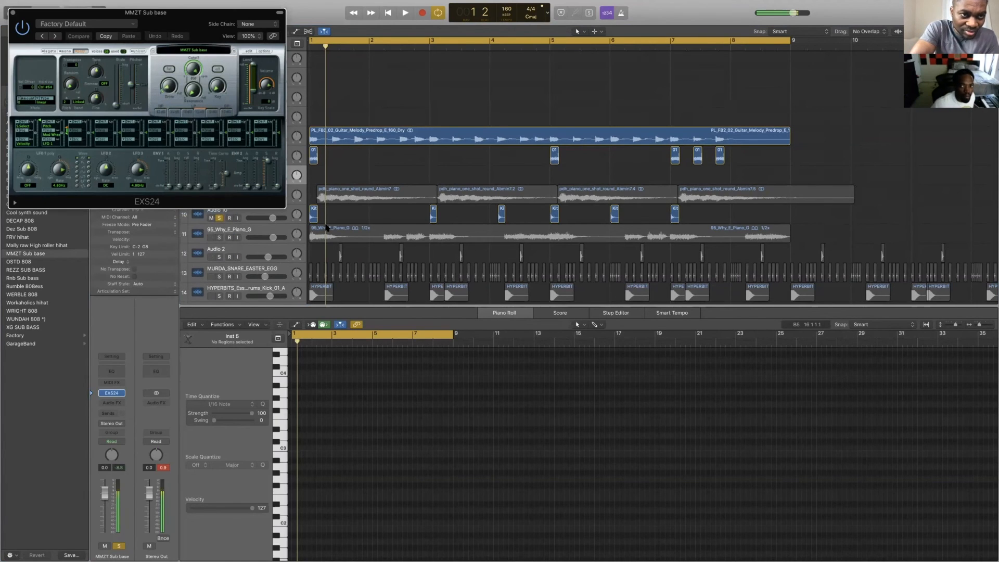
pyautogui.hscroll(1, 328, 227)
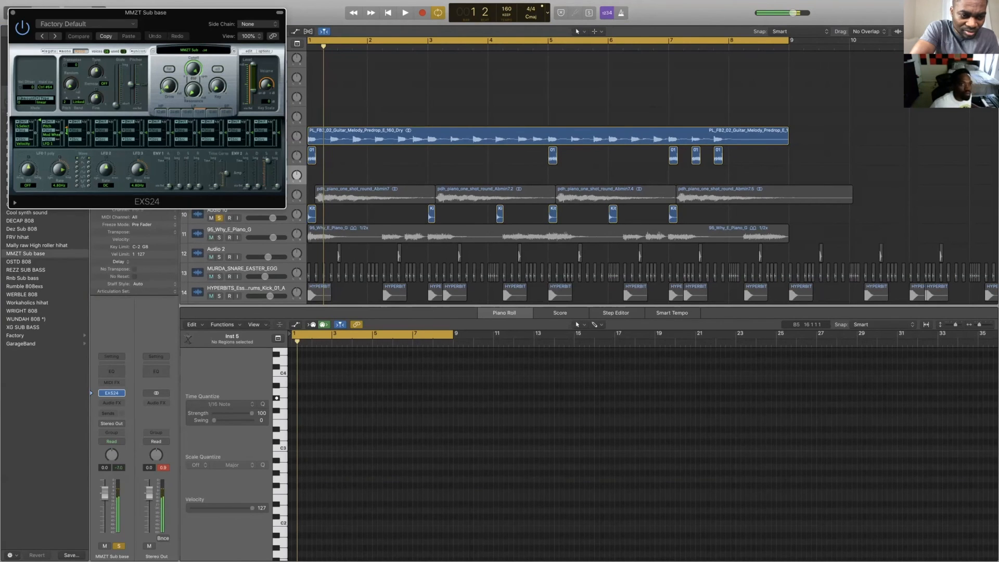
# Audition REZZ SUB BASS and Rnb Sub bass in the EXS24, and load XG SUB BASS.
pyautogui.click(188, 51)
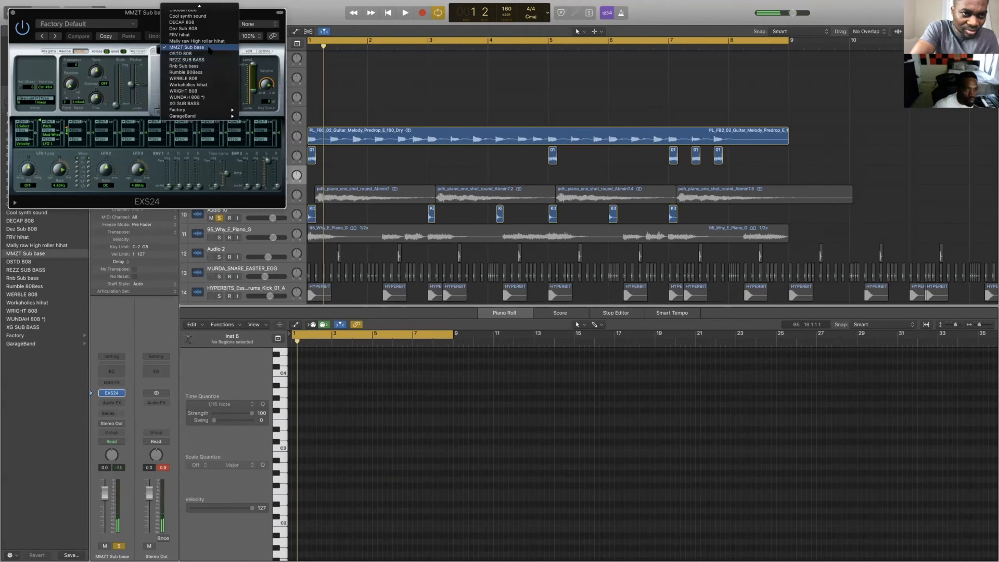
pyautogui.click(207, 59)
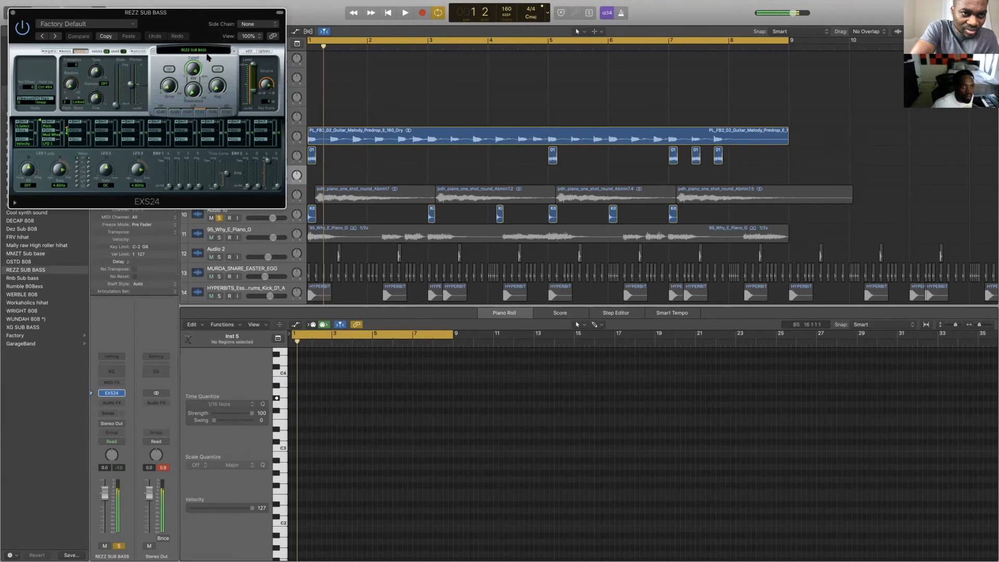
pyautogui.click(206, 50)
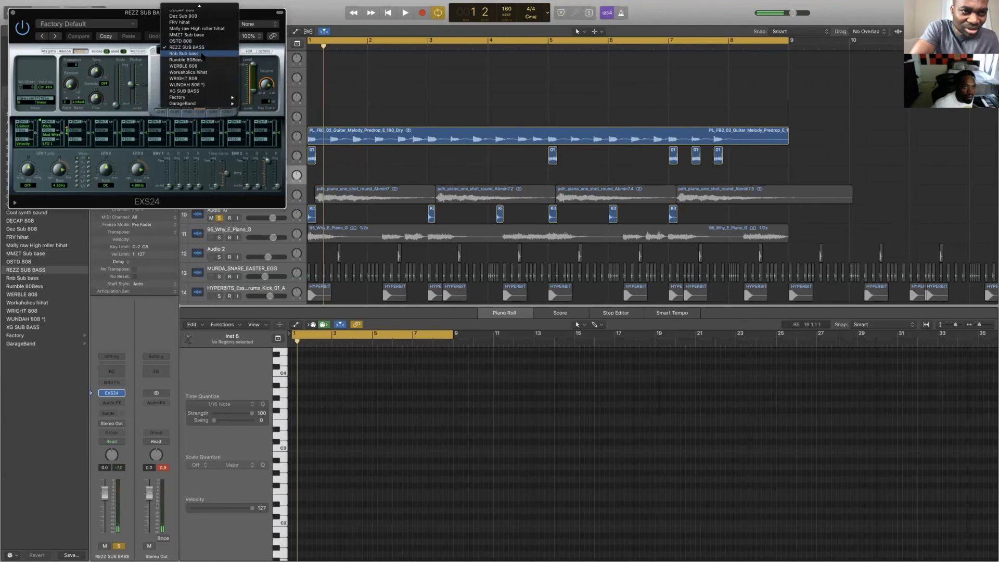
pyautogui.click(202, 54)
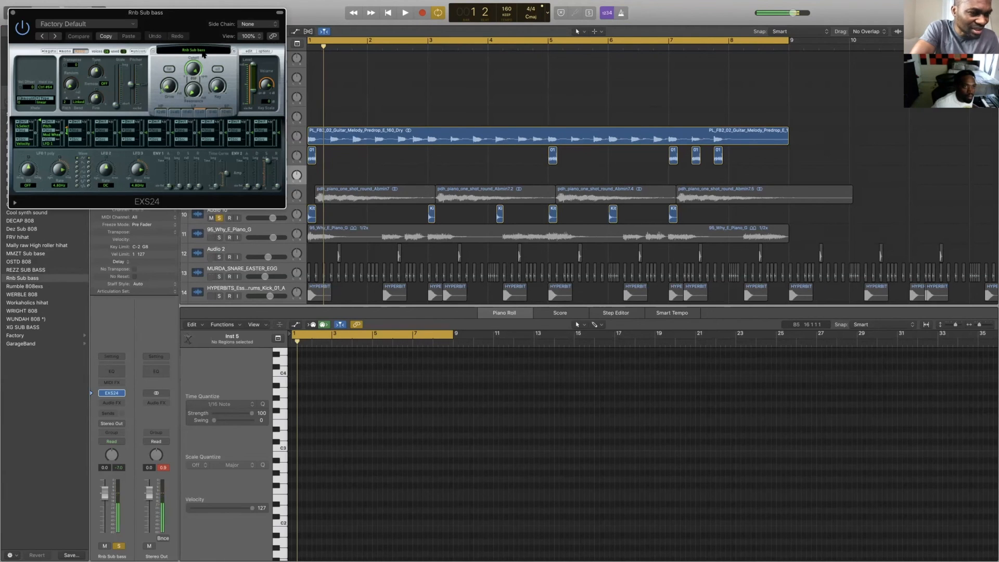
pyautogui.click(204, 52)
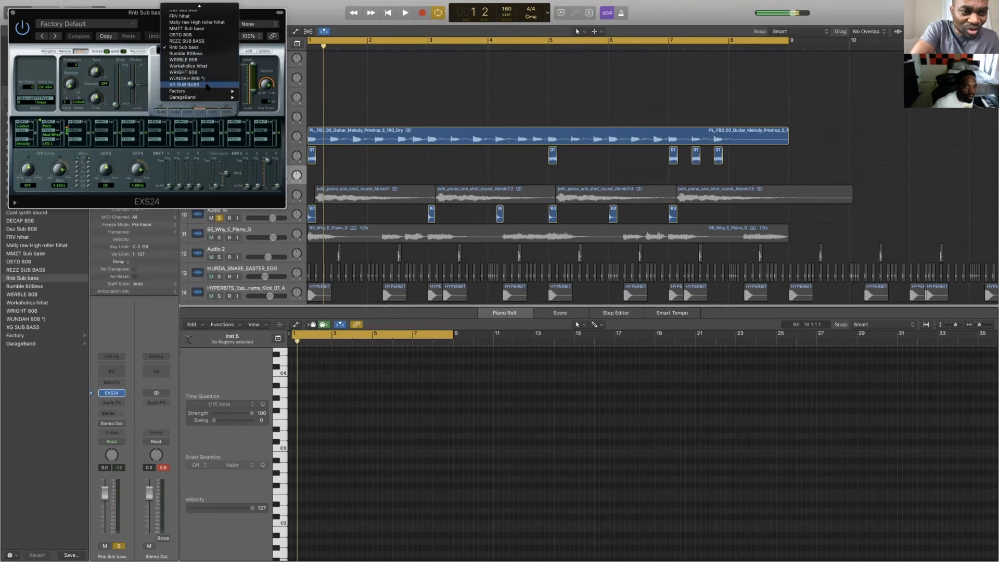
pyautogui.click(207, 87)
# Load XG SUB BASS, browse the Factory electric bass instruments, and load the #default instrument in the EXS24 instead.
pyautogui.click(208, 52)
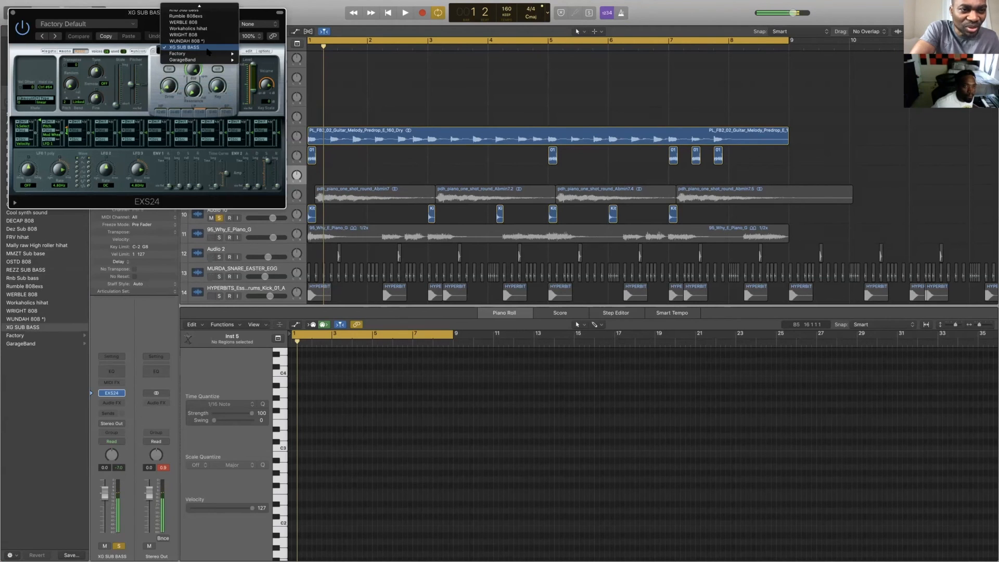
pyautogui.moveTo(209, 53)
pyautogui.moveTo(269, 60)
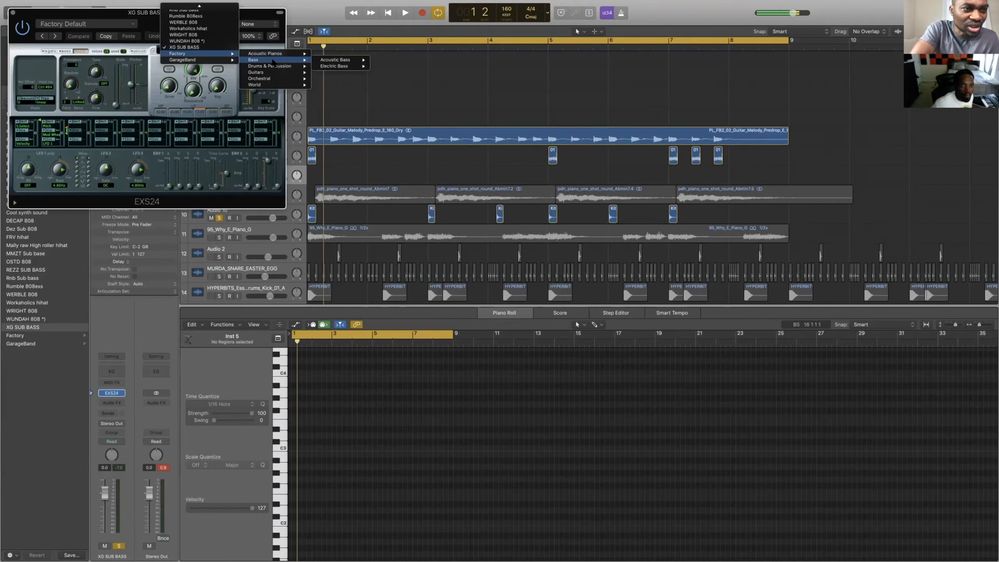
pyautogui.moveTo(343, 66)
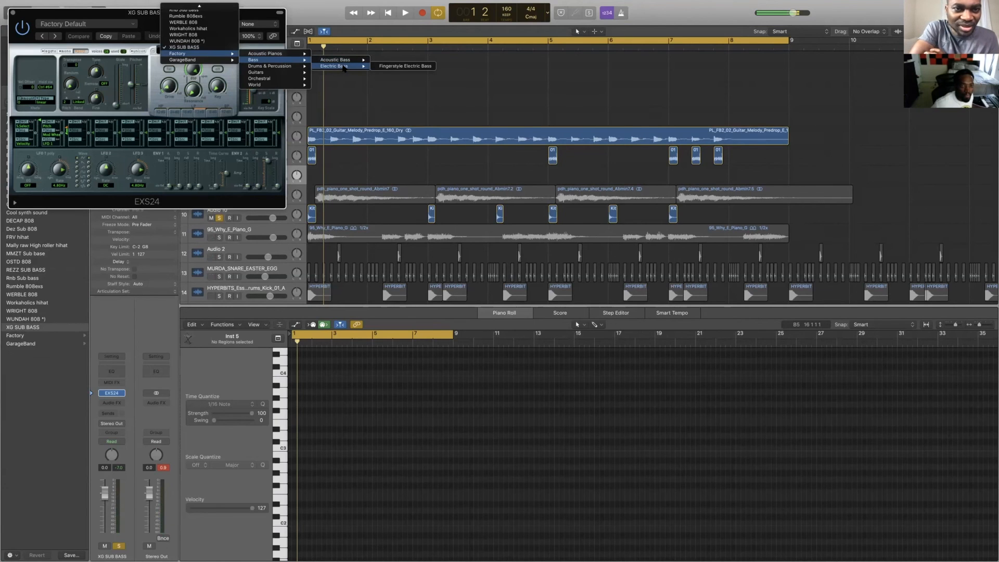
pyautogui.click(204, 55)
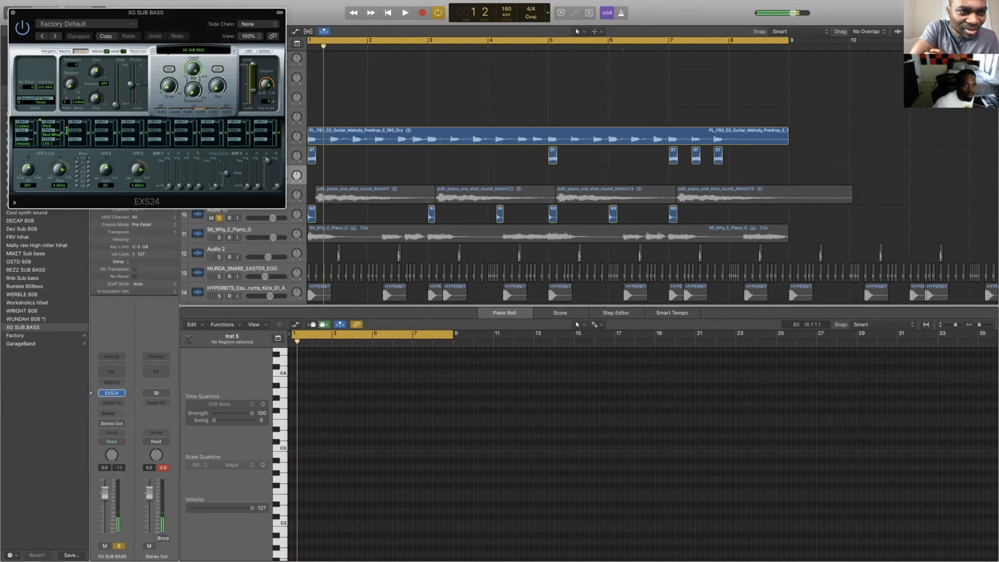
pyautogui.click(194, 49)
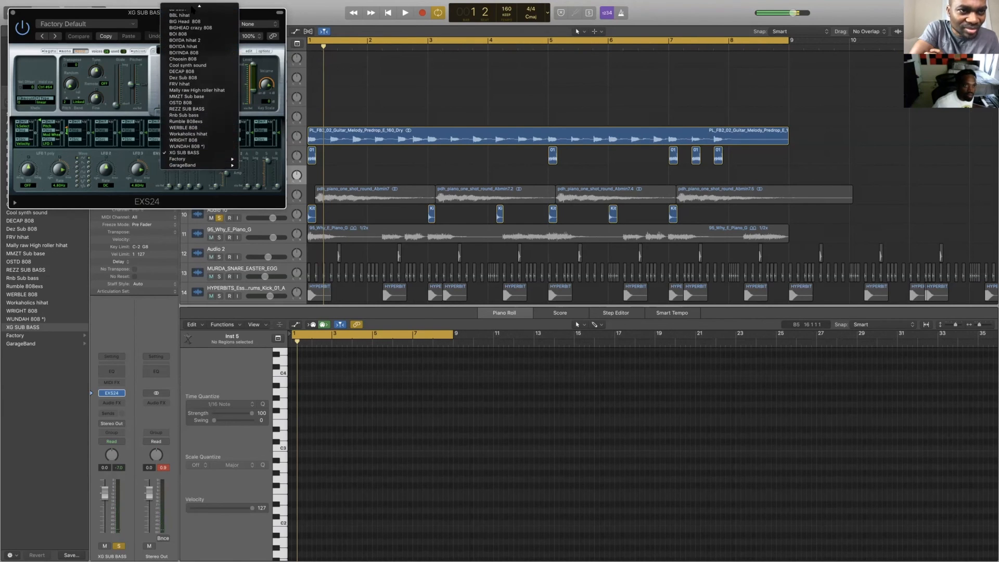
pyautogui.click(193, 8)
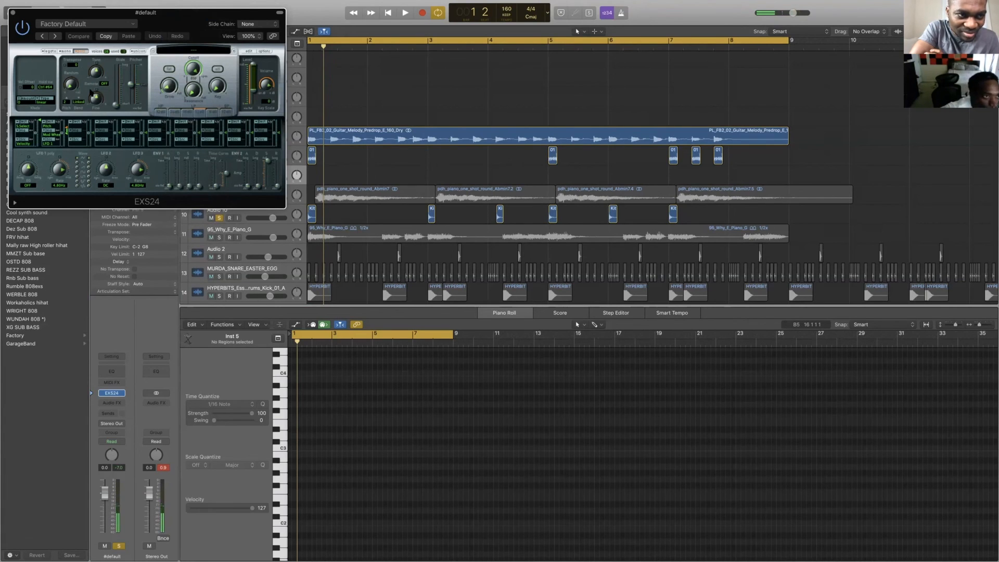
# Enlarge the EXS24 window to 144% and lengthen the ENV 2 amplitude decay.
pyautogui.moveTo(367, 234); pyautogui.dragTo(406, 275)
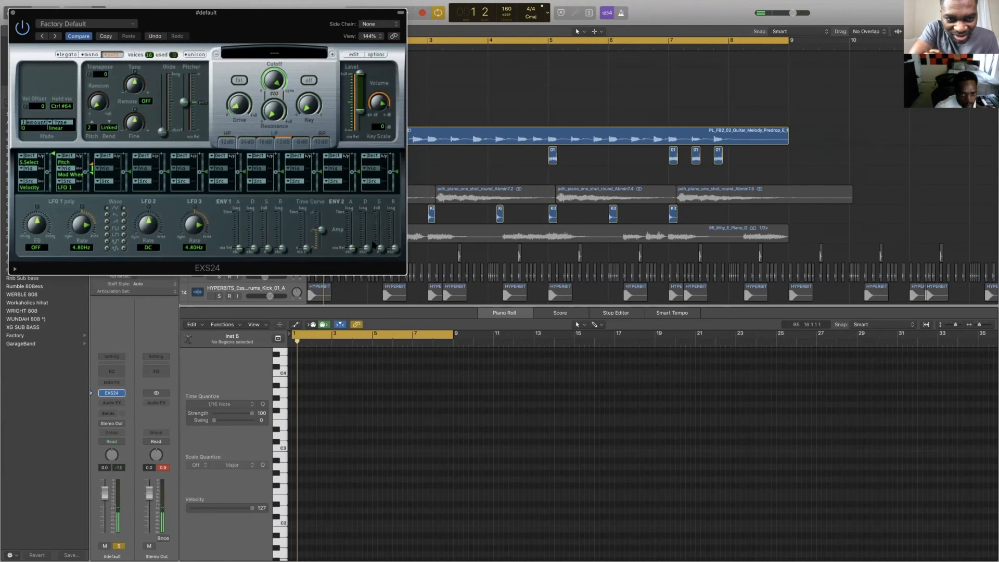
pyautogui.moveTo(368, 249); pyautogui.dragTo(368, 218)
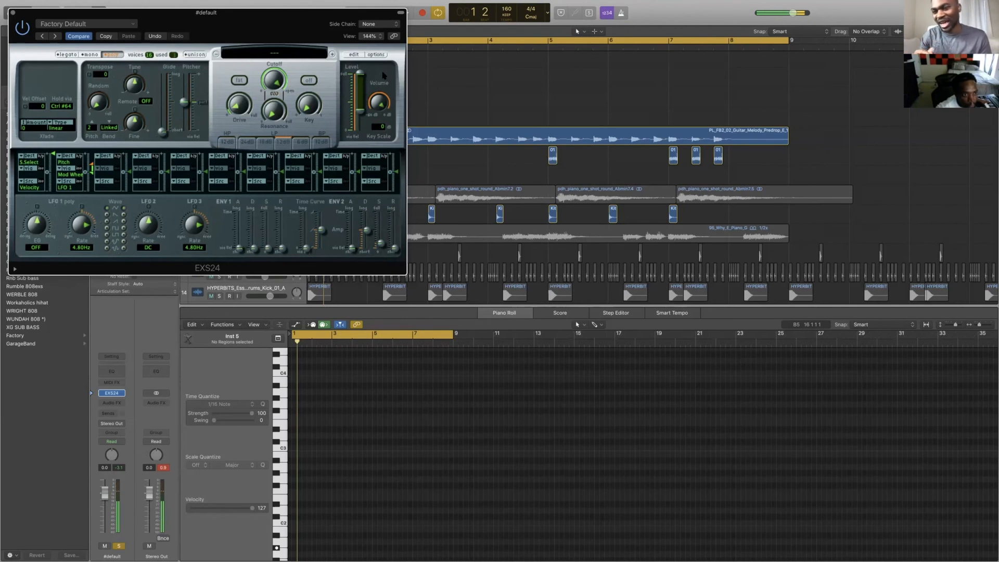
# Move the EXS24 window clear of the track headers and unsolo the ah2_ms-20_bass_E track.
pyautogui.moveTo(260, 25); pyautogui.dragTo(857, 76)
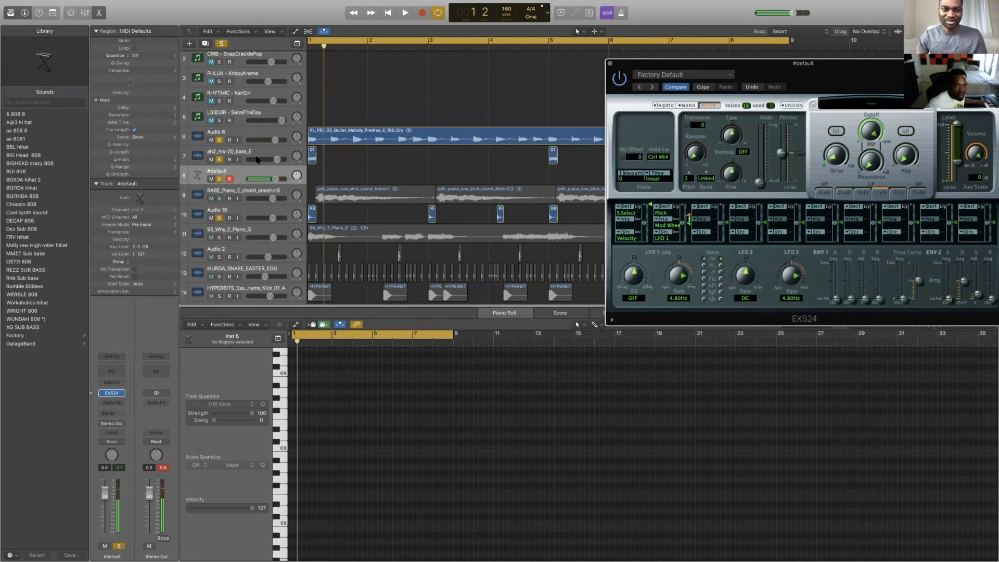
pyautogui.press('t')
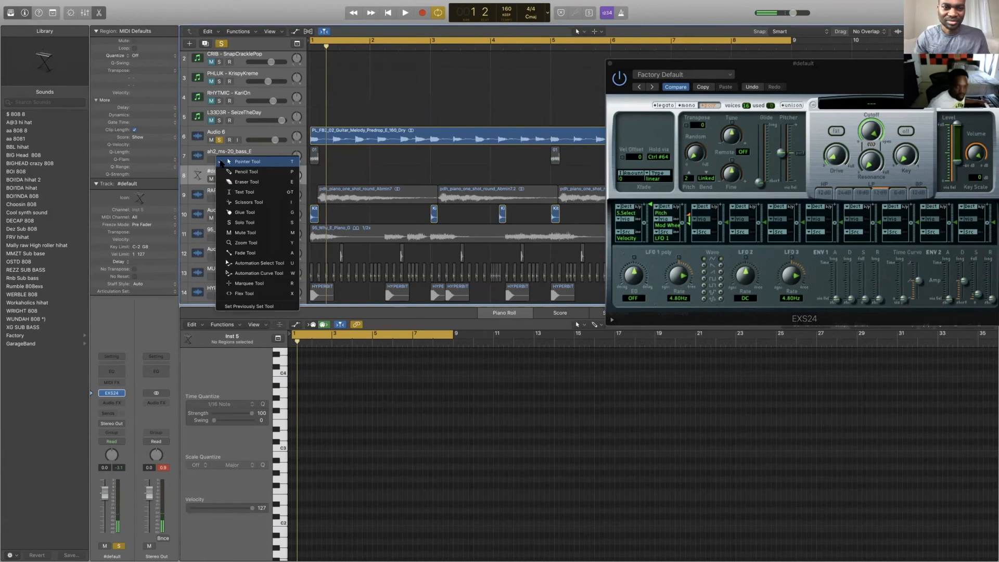
pyautogui.click(382, 161)
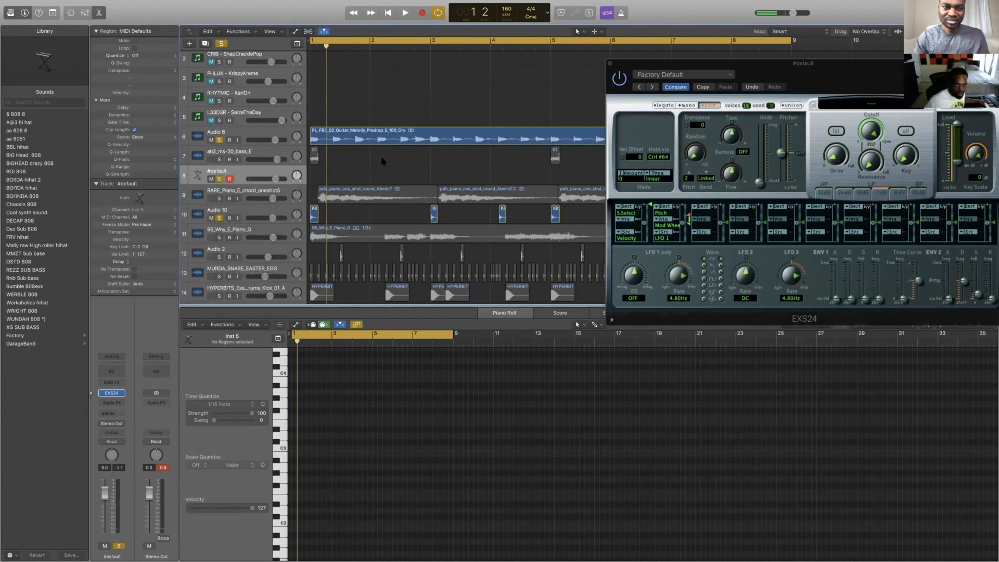
# Record a five-note G#1 sub bass line on the #default track, moving the EXS24 window clear of the arrangement.
pyautogui.press('space')
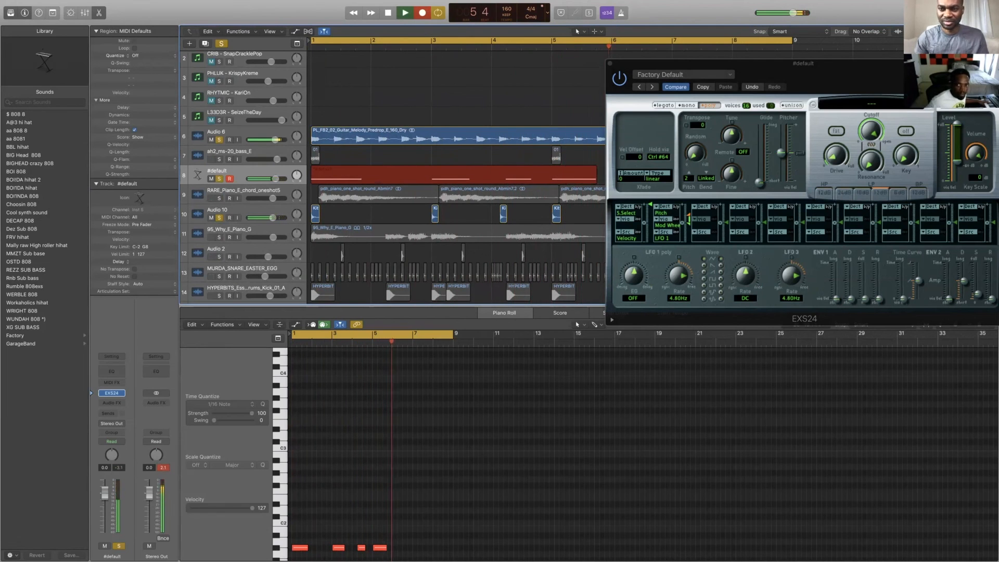
pyautogui.moveTo(899, 74); pyautogui.dragTo(968, 322)
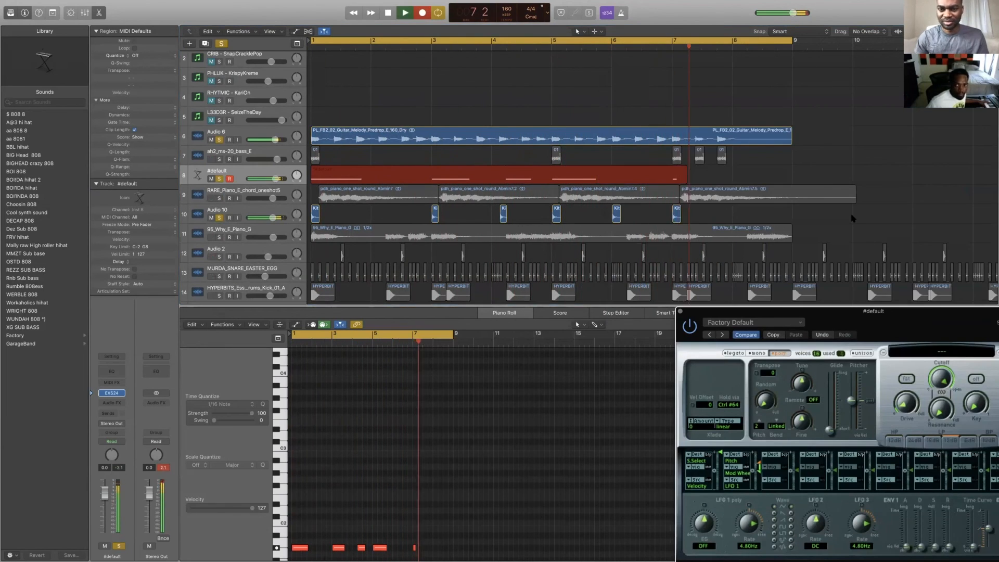
pyautogui.press('space')
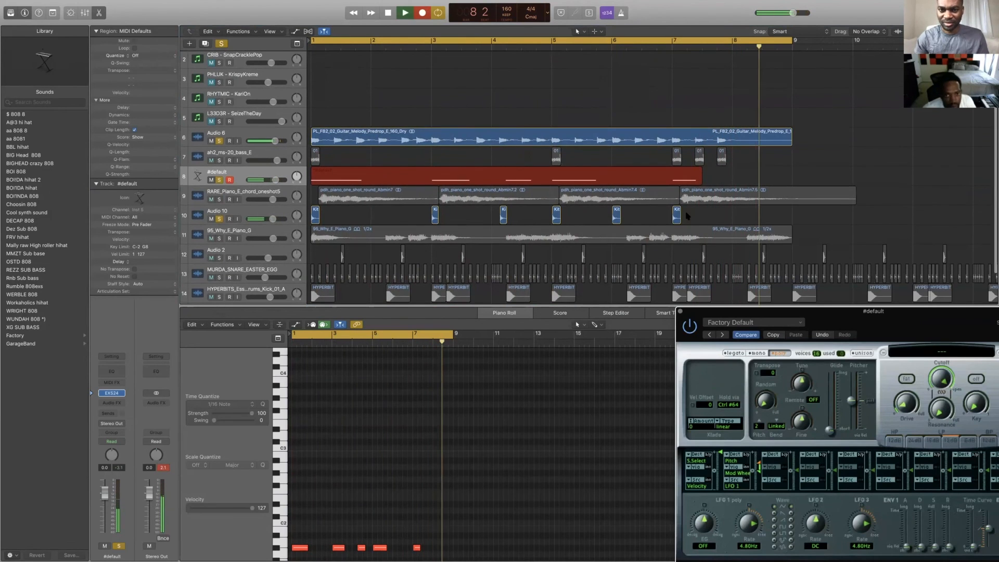
# Quantize all five recorded bass notes to 1/16 notes in the Piano Roll and play the loop.
pyautogui.scroll(-3, 398, 516)
pyautogui.moveTo(421, 510); pyautogui.dragTo(295, 541)
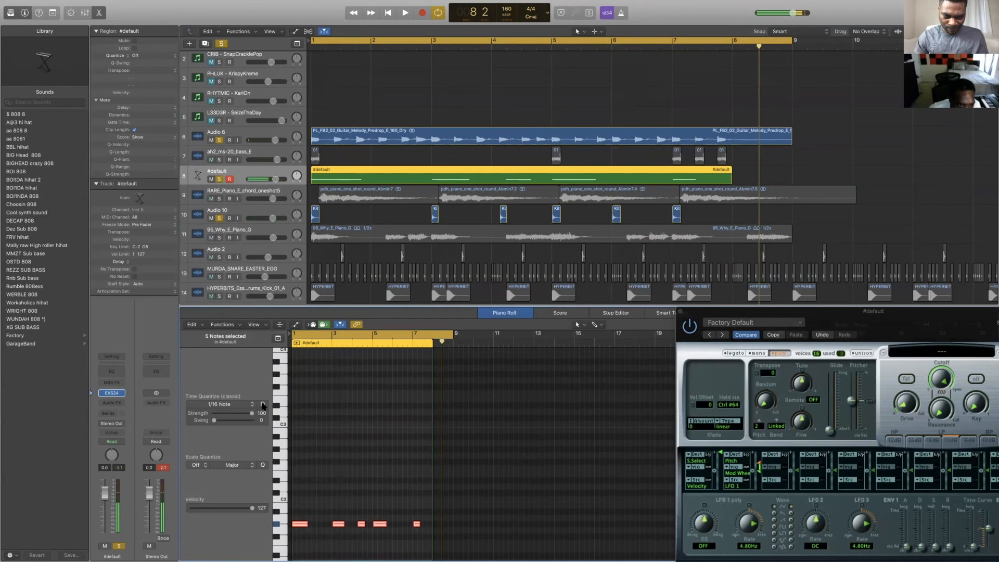
pyautogui.press('space')
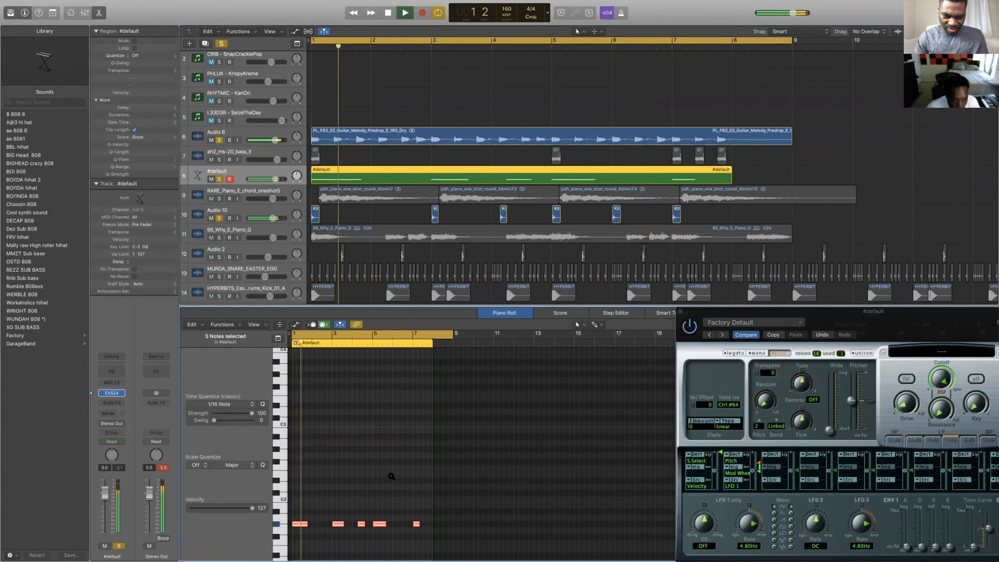
pyautogui.scroll(5, 380, 422)
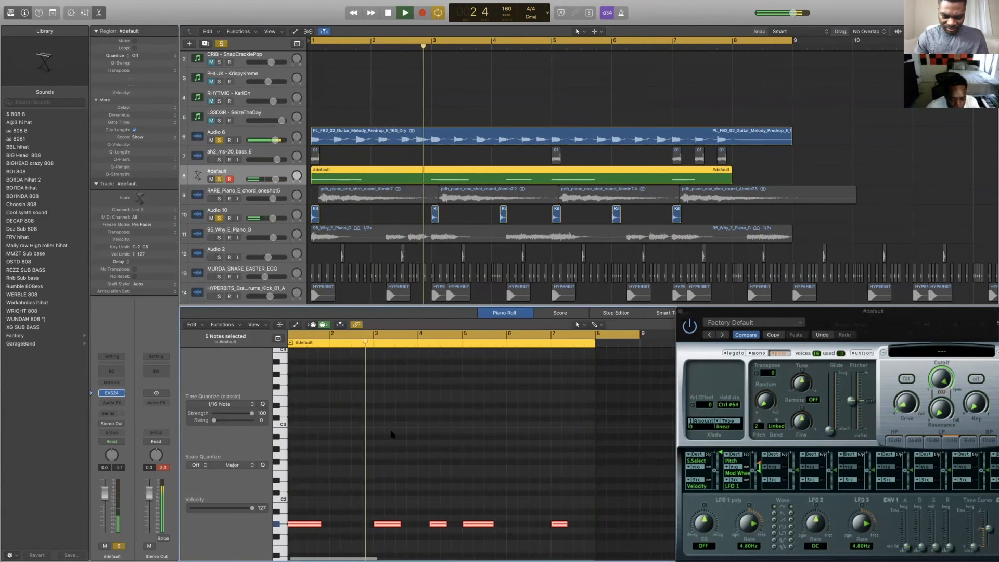
# Try moving the third bass note earlier to the start of bar 4 and play the loop.
pyautogui.click(450, 533)
pyautogui.press('space')
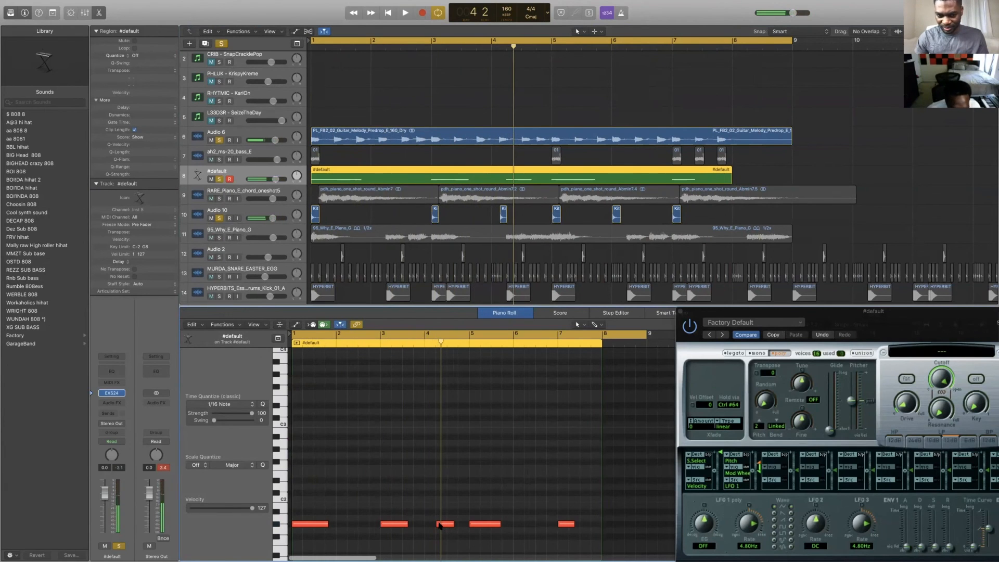
pyautogui.moveTo(439, 524); pyautogui.dragTo(430, 526)
pyautogui.press('space')
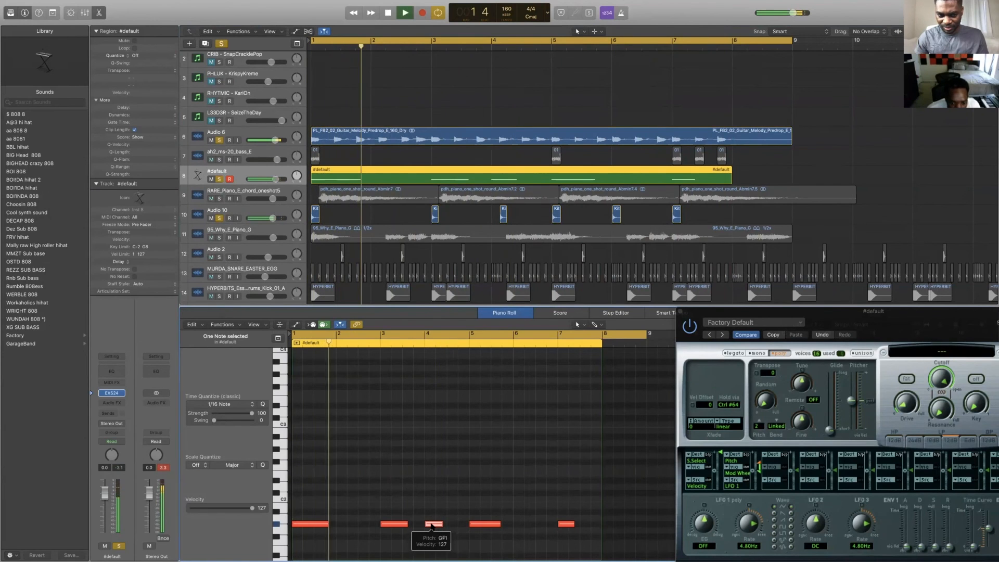
# Try placing the third bass note about a sixteenth after the start of bar 4 and replay the loop.
pyautogui.press('super+Right')
pyautogui.press('super+Right')
pyautogui.press('super+Right')
pyautogui.press('super+Right')
pyautogui.press('super+Right')
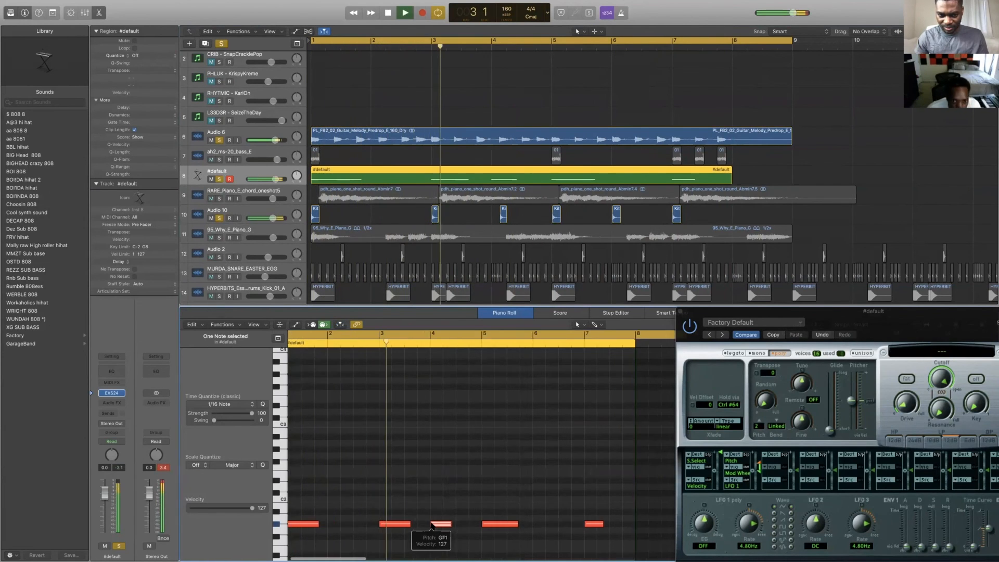
pyautogui.press('super+Right')
pyautogui.press('space')
pyautogui.moveTo(474, 525); pyautogui.dragTo(481, 525)
pyautogui.press('space')
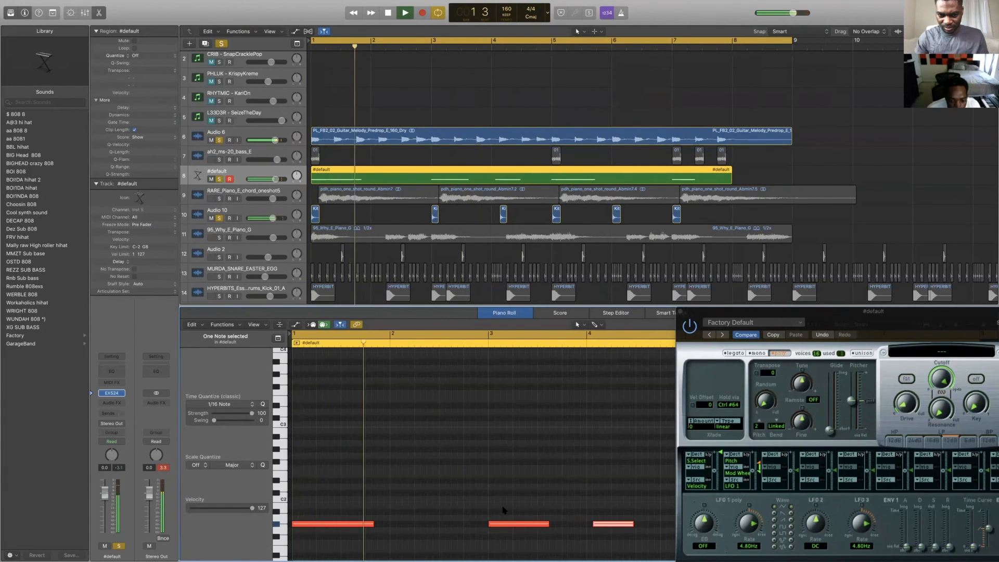
# Try delaying the third bass note to about an eighth after the start of bar 4 and replay it.
pyautogui.hscroll(3, 544, 509)
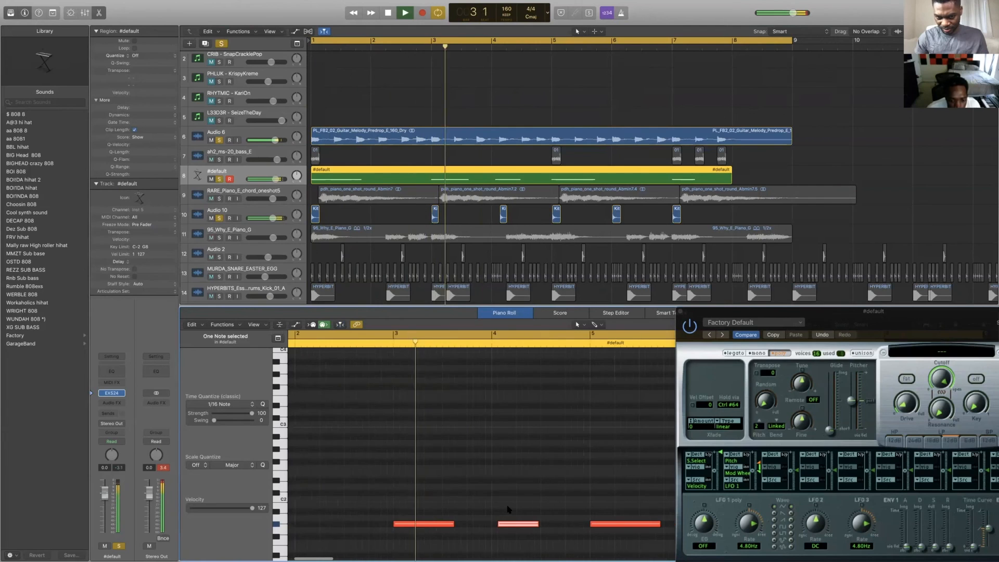
pyautogui.click(509, 528)
pyautogui.press('space')
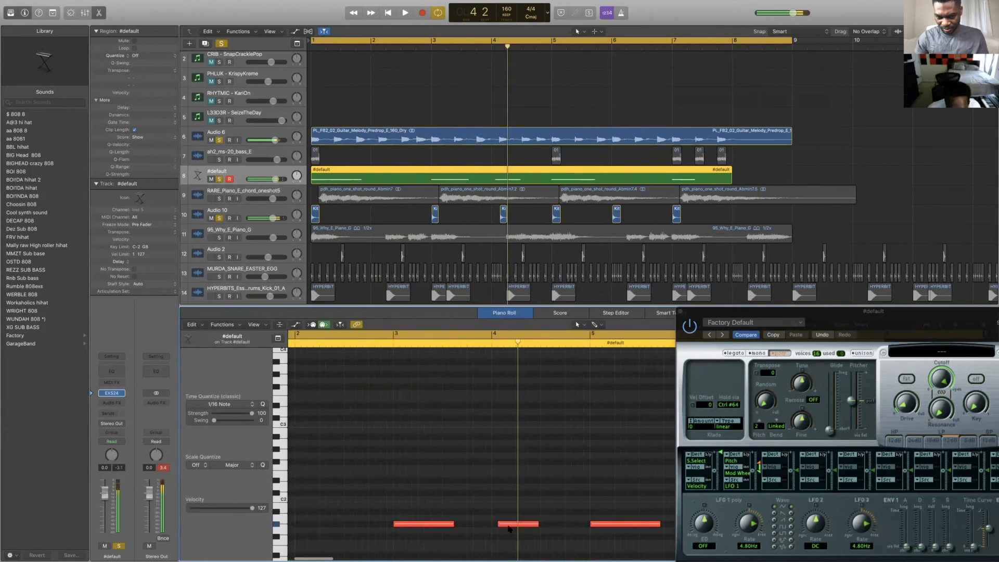
pyautogui.moveTo(515, 525); pyautogui.dragTo(522, 526)
pyautogui.press('space')
pyautogui.click(498, 511)
# Set the #default track's volume to 0.6 dB, deselect its region, and check the bass line by playing the loop.
pyautogui.moveTo(276, 179); pyautogui.dragTo(276, 179)
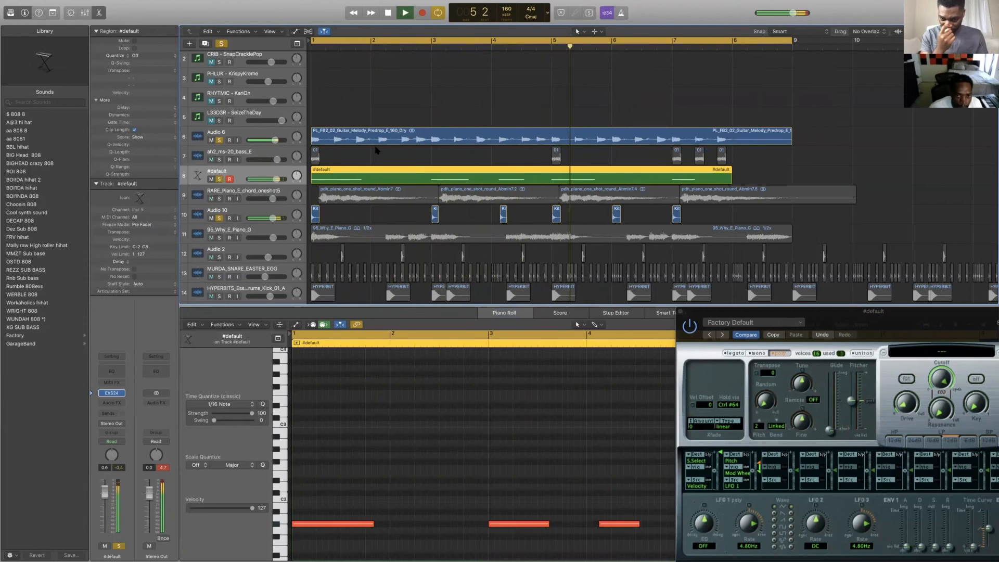
pyautogui.click(386, 160)
pyautogui.hscroll(2, 386, 160)
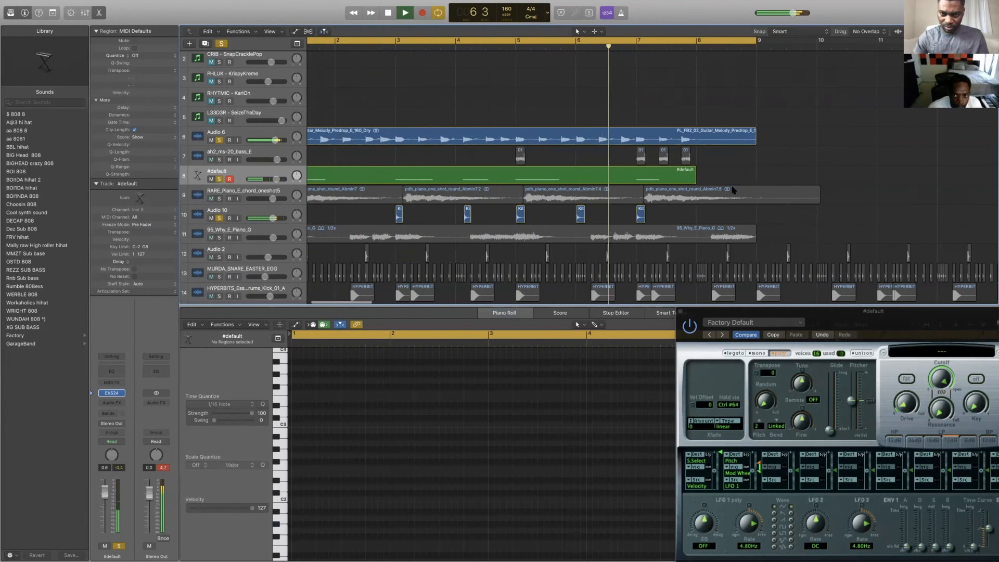
pyautogui.hscroll(4, 511, 196)
pyautogui.hscroll(2, 511, 196)
pyautogui.press('space')
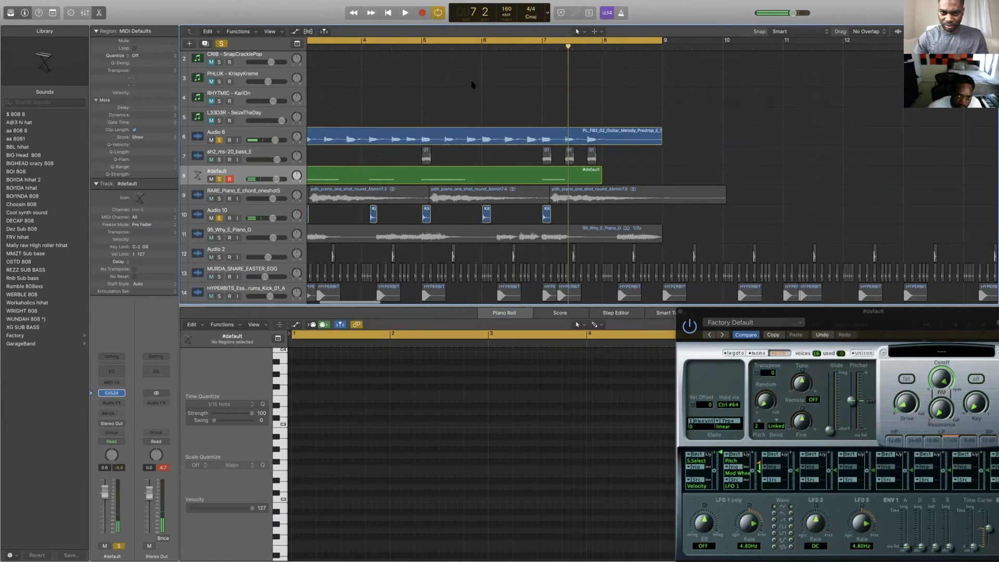
pyautogui.click(473, 47)
pyautogui.press('space')
pyautogui.press('space')
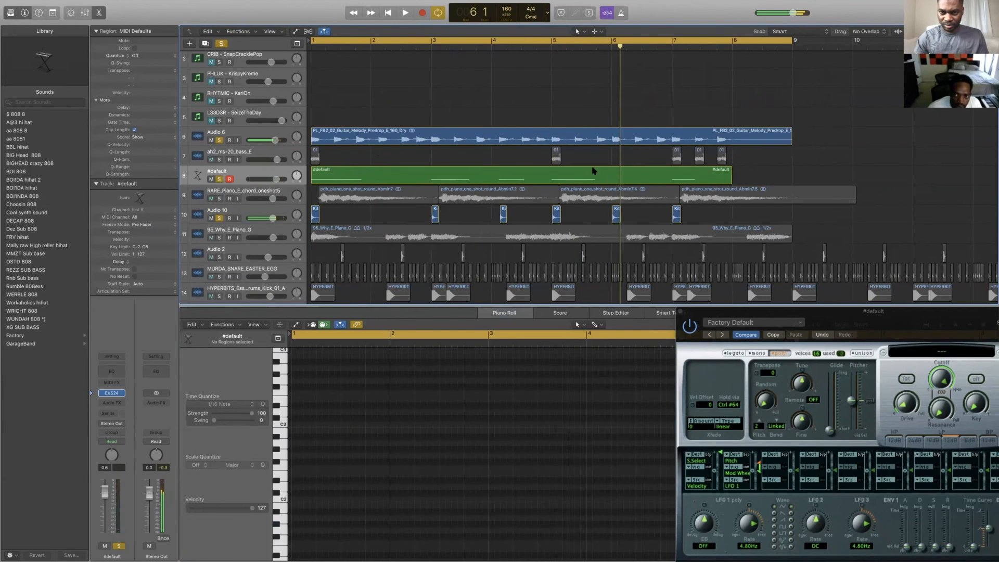
# Move the EXS24 window lower, clear of the Piano Roll ruler, and play the loop from bar 1.
pyautogui.hscroll(6, 592, 174)
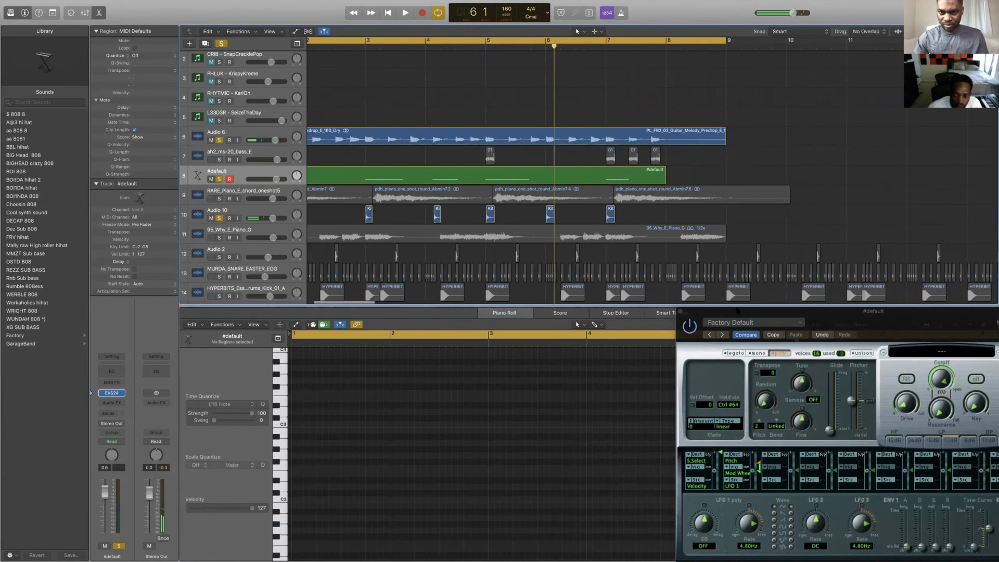
pyautogui.moveTo(933, 321); pyautogui.dragTo(957, 395)
pyautogui.press('space')
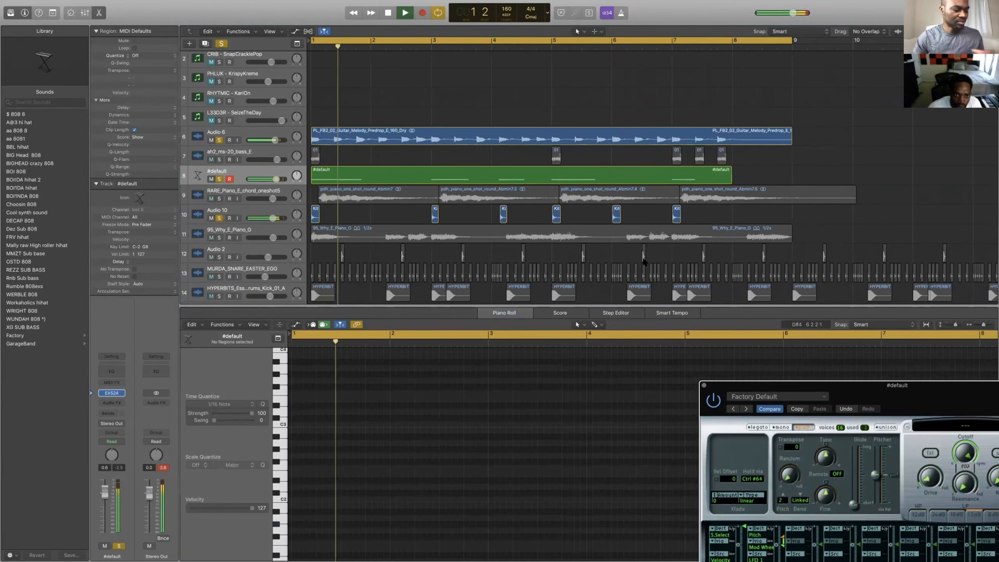
# Solo the Audio 2 and HYPERBITS kick tracks with the bass, guitar and plucks, and play the loop from the start.
pyautogui.click(219, 297)
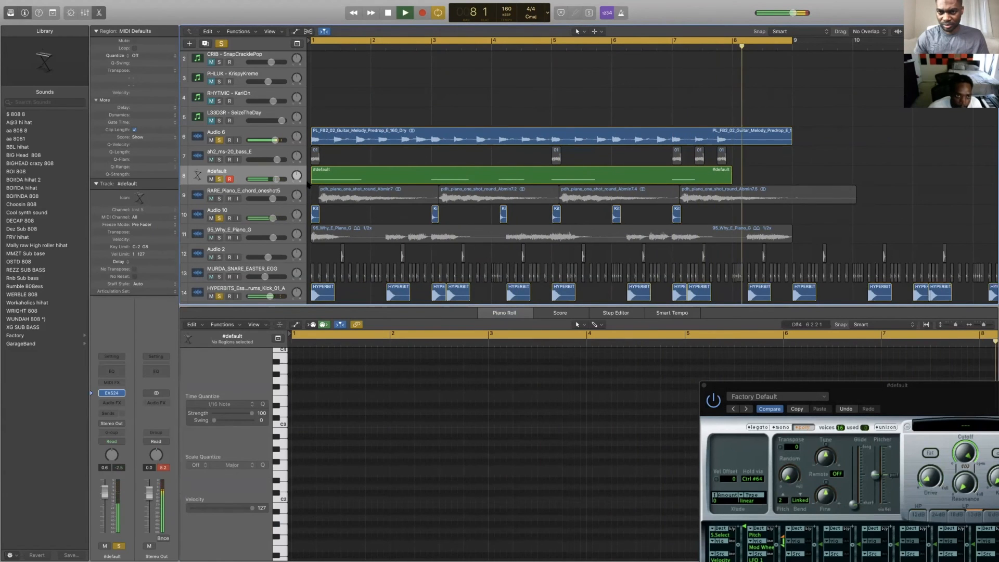
pyautogui.press('space')
pyautogui.click(219, 295)
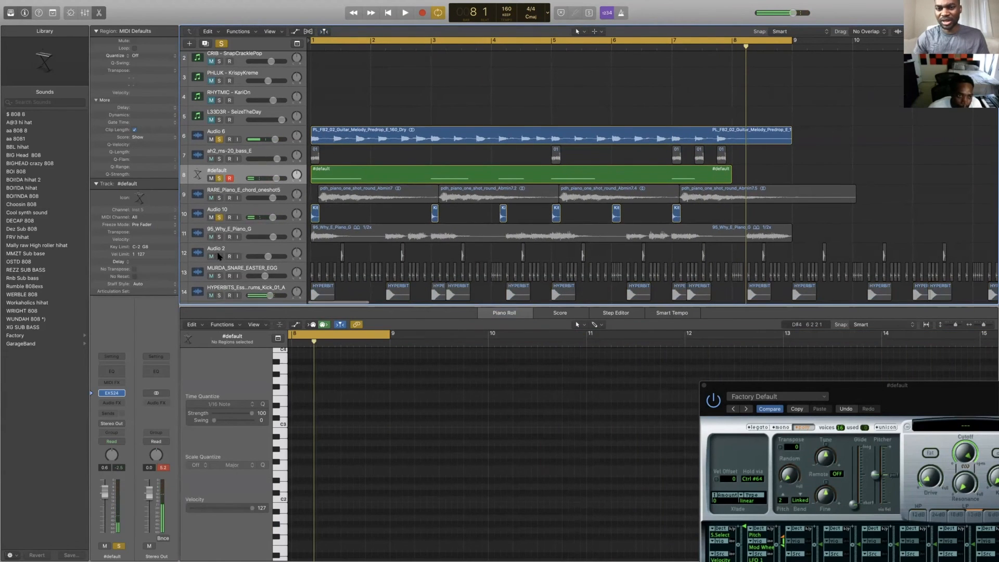
pyautogui.click(219, 256)
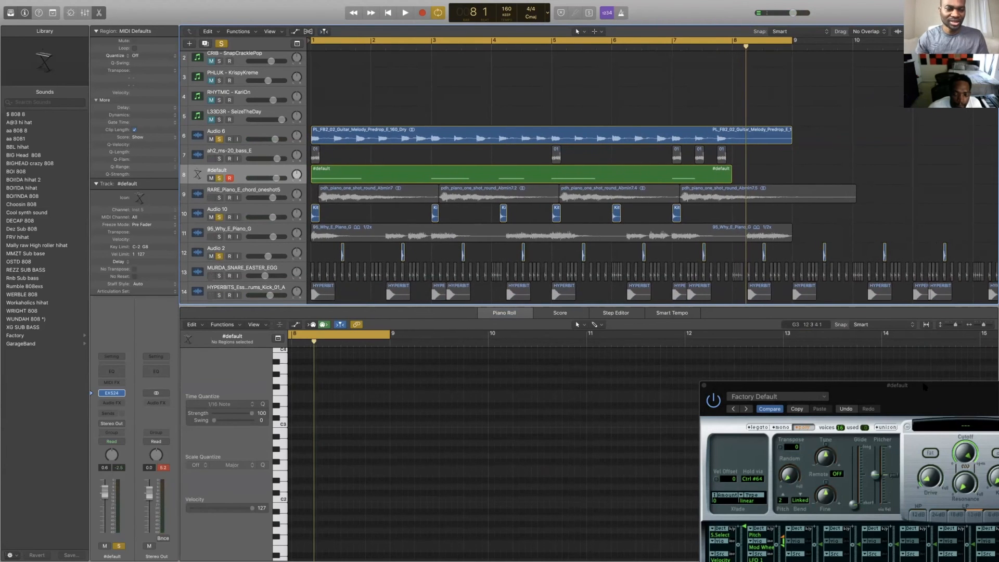
pyautogui.click(219, 295)
pyautogui.press('Return')
pyautogui.press('space')
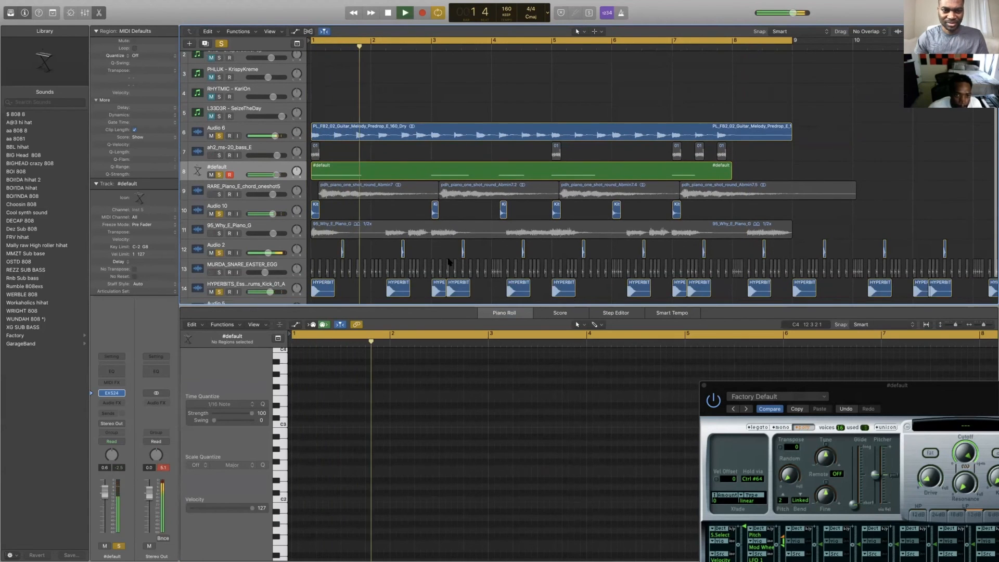
# Move the third bass note in the #default region to beat 2 of bar 4.
pyautogui.hscroll(1, 502, 255)
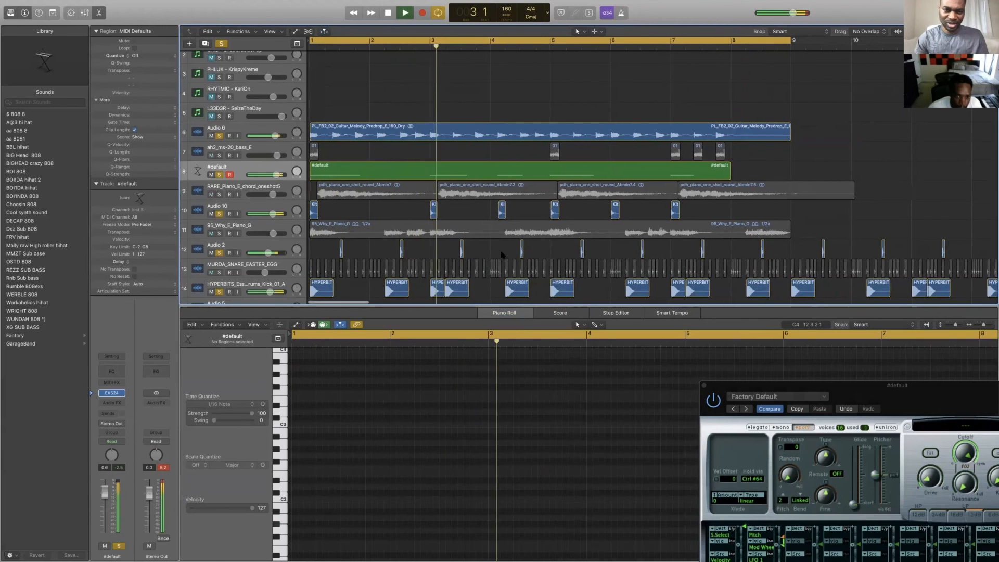
pyautogui.click(519, 176)
pyautogui.moveTo(612, 527); pyautogui.dragTo(624, 527)
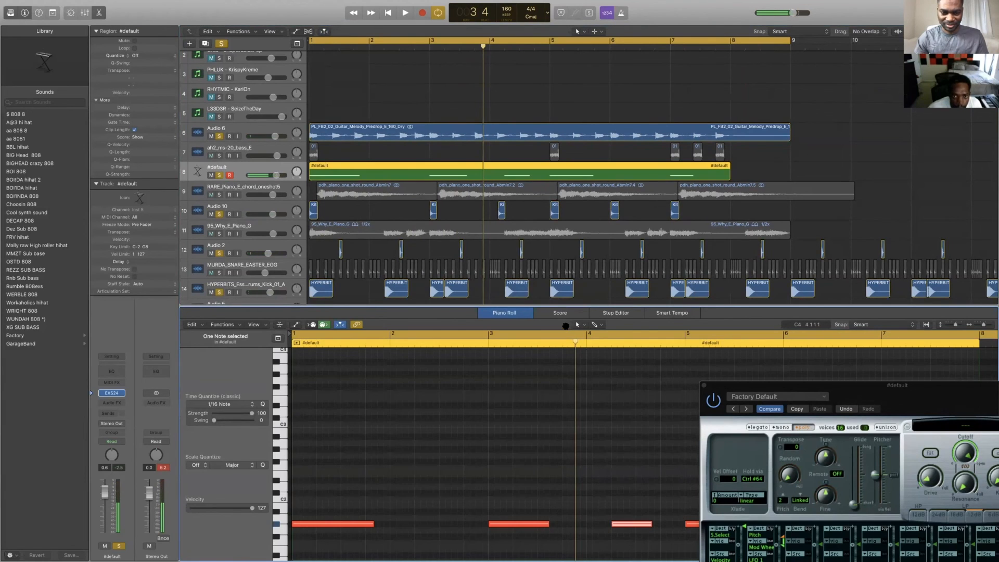
# Shorten the first bass note in the #default region to about an eighth note and copy it to beat 2 of bar 2.
pyautogui.press('space')
pyautogui.press('space')
pyautogui.scroll(-2, 659, 418)
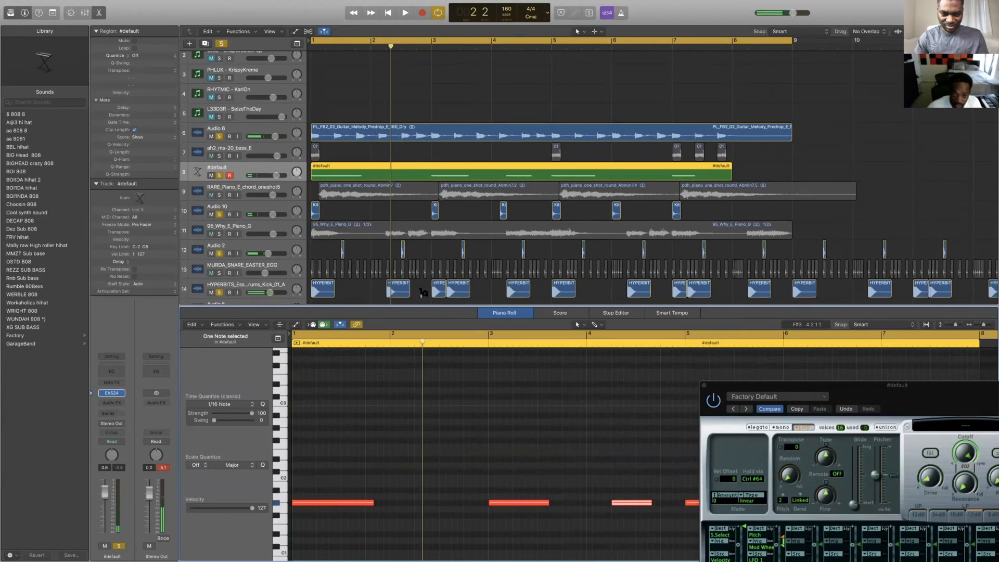
pyautogui.hscroll(1, 475, 297)
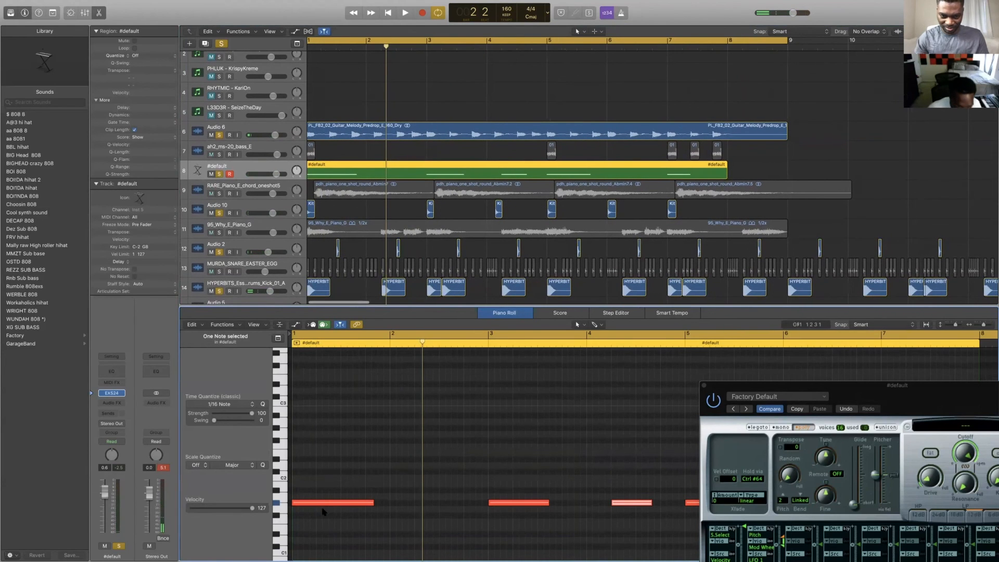
pyautogui.moveTo(324, 504); pyautogui.dragTo(302, 509)
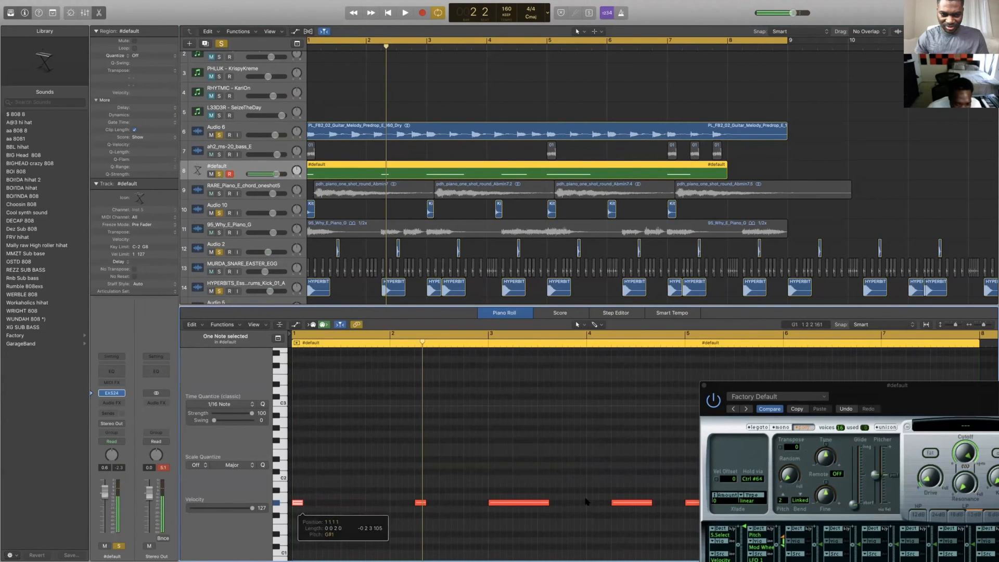
# Shorten the bass notes in bars 3, 4 and 5 of the #default region and play the loop.
pyautogui.moveTo(548, 504); pyautogui.dragTo(492, 504)
pyautogui.hscroll(3, 508, 500)
pyautogui.click(624, 503)
pyautogui.moveTo(624, 503); pyautogui.dragTo(566, 504)
pyautogui.press('space')
pyautogui.press('space')
# Lengthen the first five bass notes together to about one beat each and play the loop.
pyautogui.scroll(-5, 596, 484)
pyautogui.moveTo(547, 487); pyautogui.dragTo(331, 500)
pyautogui.moveTo(529, 488); pyautogui.dragTo(298, 504)
pyautogui.press('space')
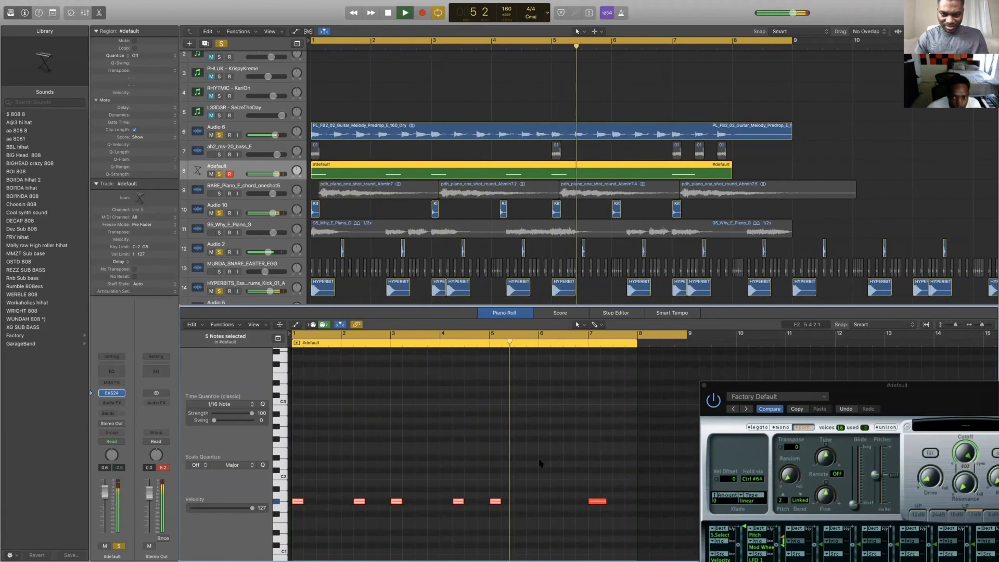
# Copy the bass note on beat 2 of bar 4 to beat 2 of bar 6 and play the loop.
pyautogui.click(458, 501)
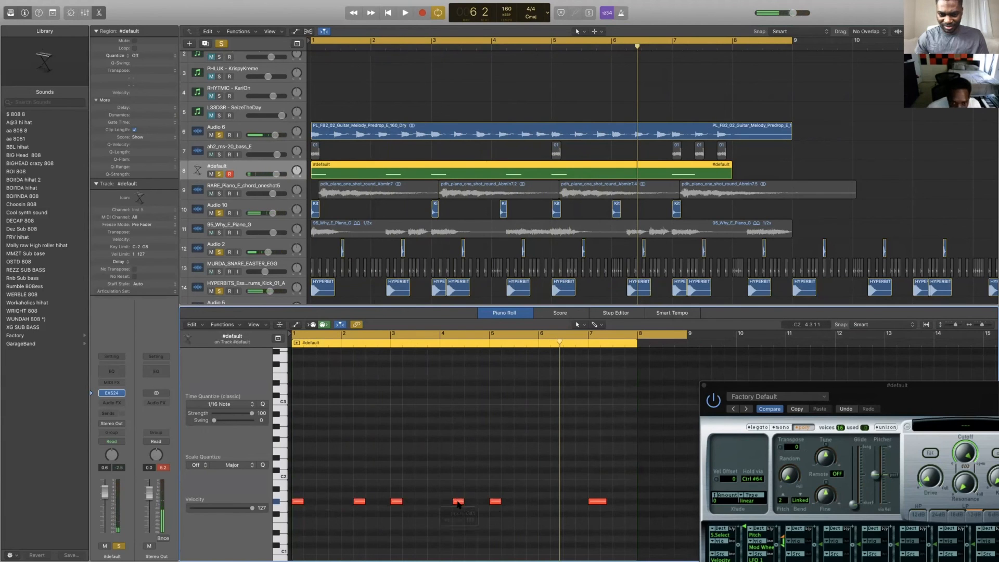
pyautogui.moveTo(488, 507); pyautogui.dragTo(558, 504)
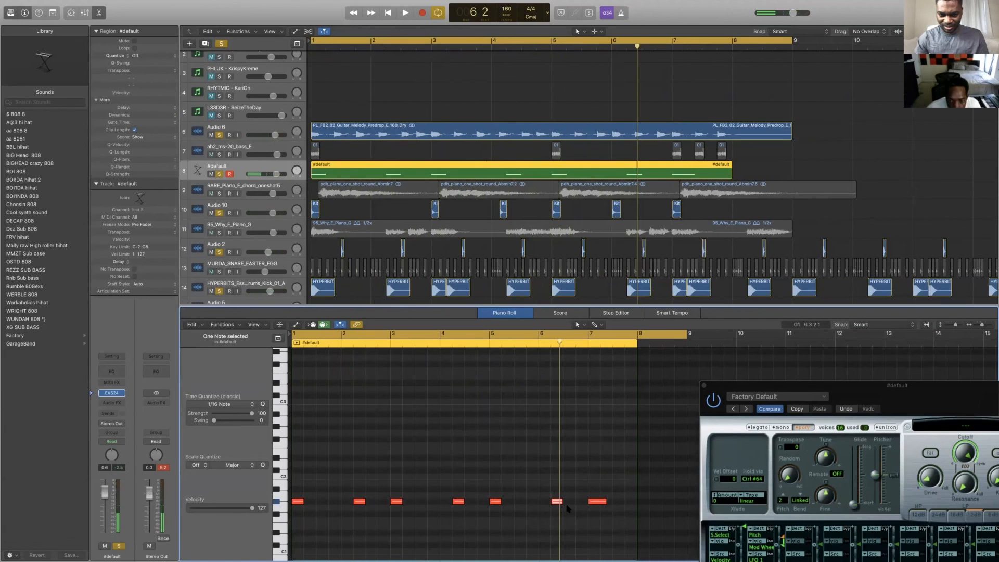
pyautogui.click(533, 341)
pyautogui.press('space')
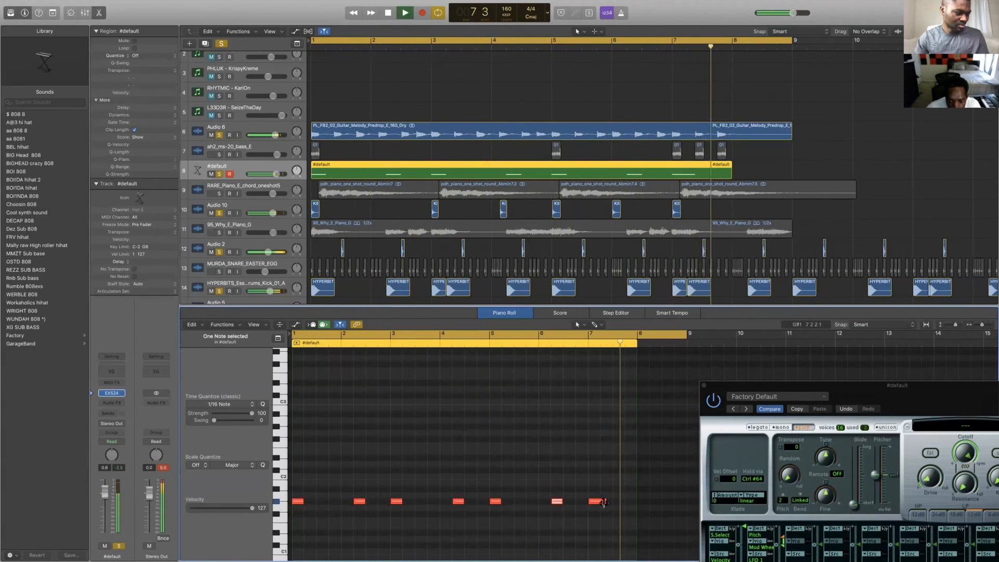
# Shorten the bass note at the start of bar 7 to one beat and resume playback.
pyautogui.press('space')
pyautogui.moveTo(605, 503); pyautogui.dragTo(600, 503)
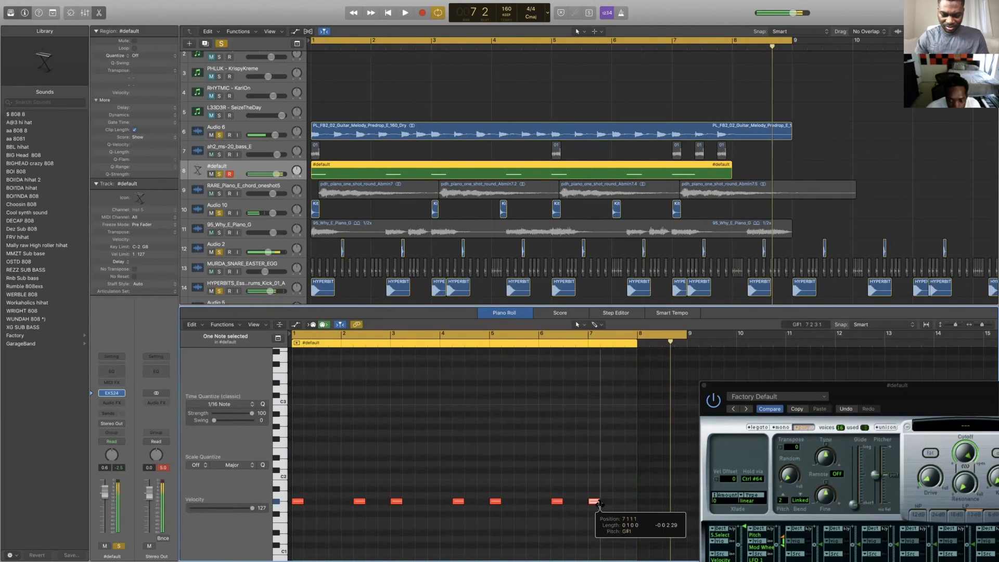
pyautogui.press('space')
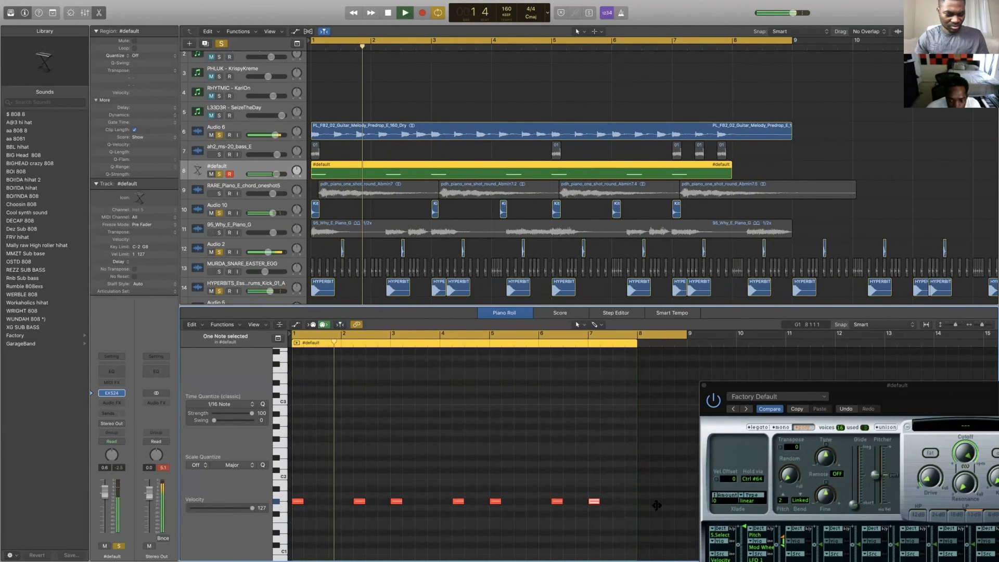
# Extend the #default region to the end of bar 8 and listen to the loop.
pyautogui.click(679, 503)
pyautogui.moveTo(679, 504); pyautogui.dragTo(688, 502)
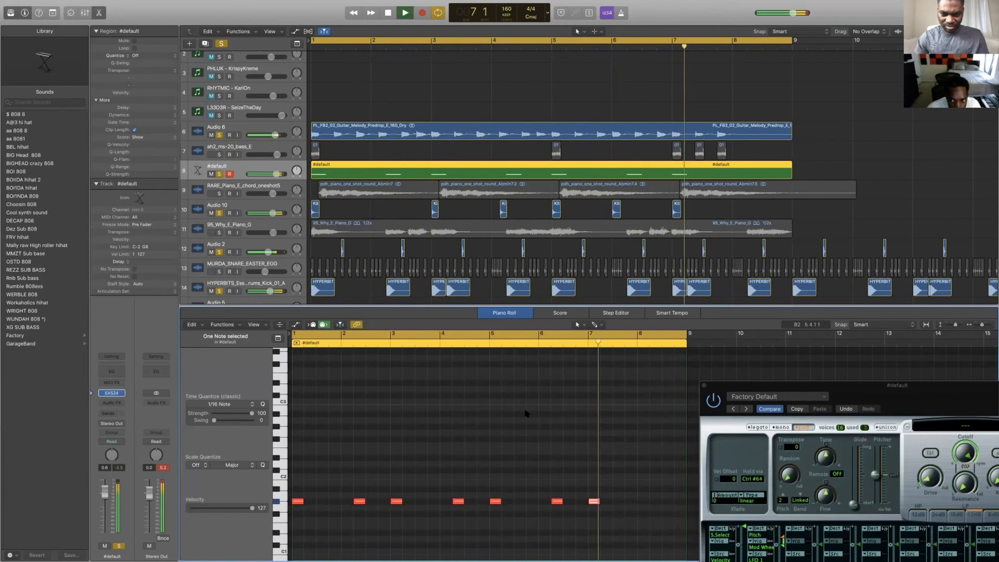
pyautogui.press('space')
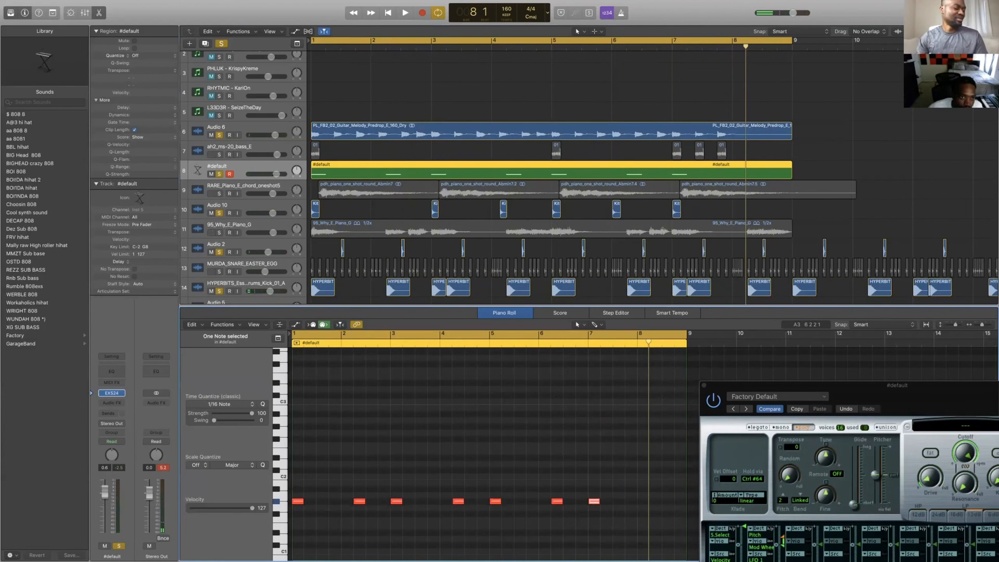
# Raise the #default track's volume to 2.7 dB and close the EXS24 window.
pyautogui.moveTo(271, 175); pyautogui.dragTo(281, 174)
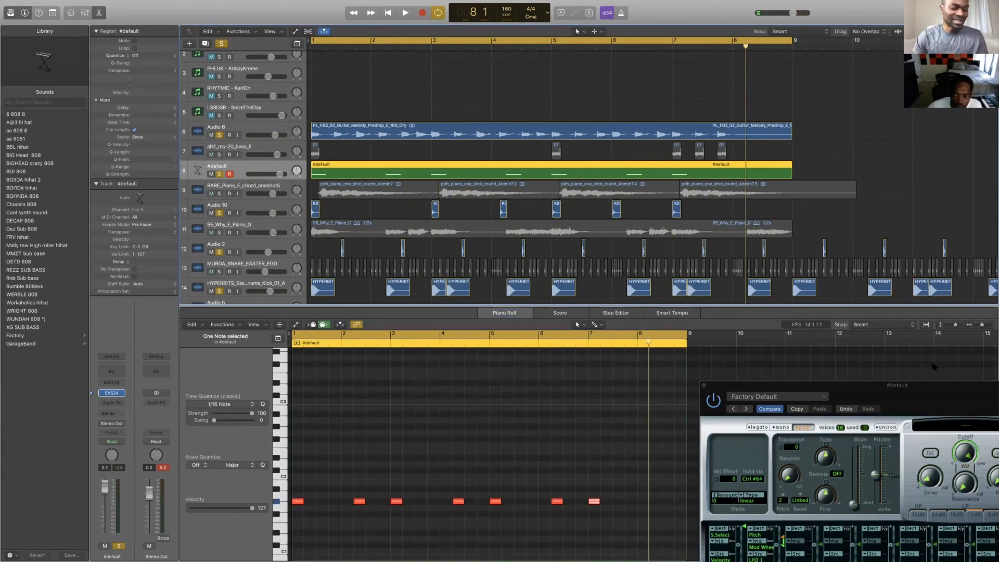
pyautogui.moveTo(791, 386); pyautogui.dragTo(489, 264)
pyautogui.moveTo(641, 294); pyautogui.dragTo(456, 259)
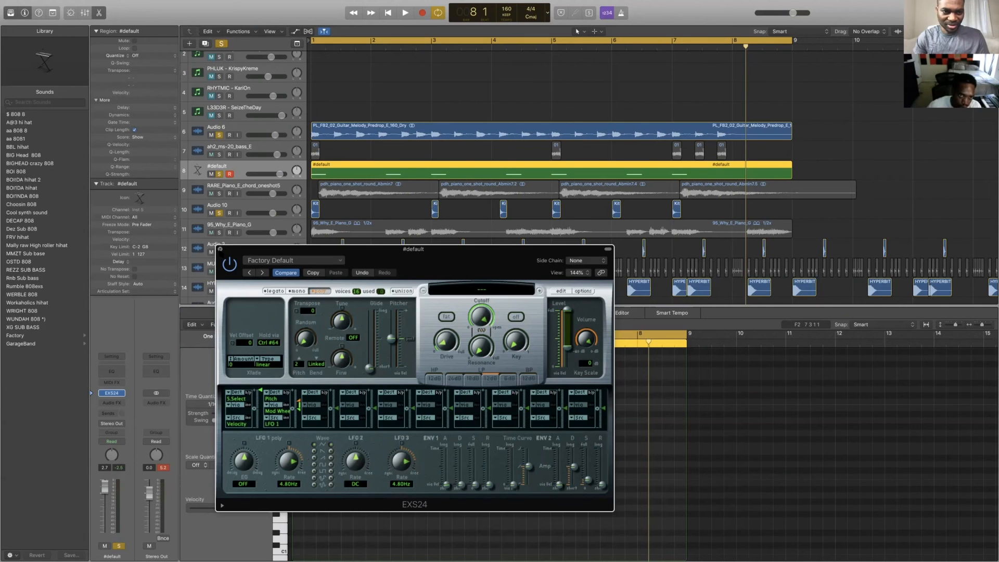
pyautogui.click(220, 249)
# Solo the RARE_Piano_E_chord_oneshot5 track along with the other soloed tracks and deselect its regions.
pyautogui.click(246, 231)
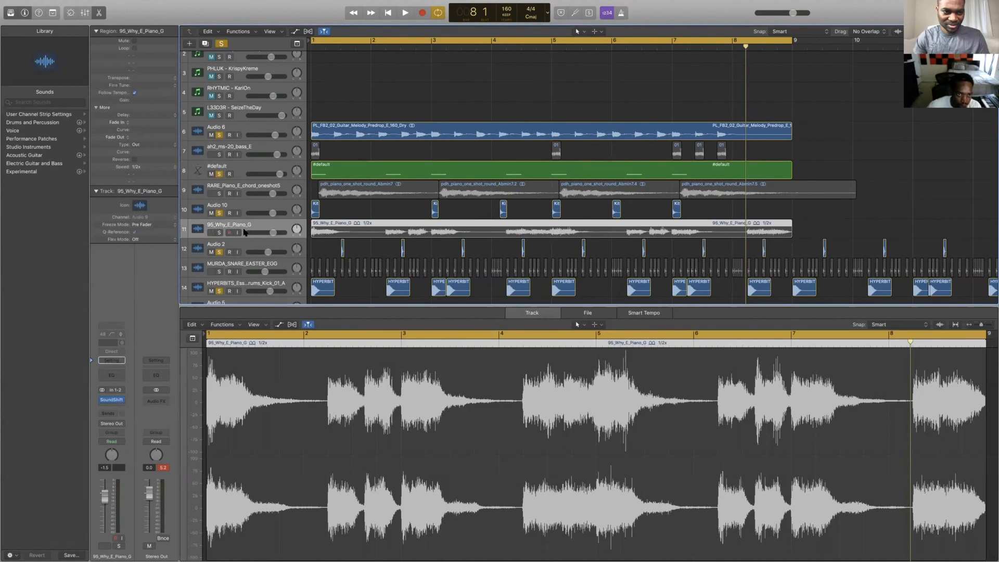
pyautogui.click(256, 186)
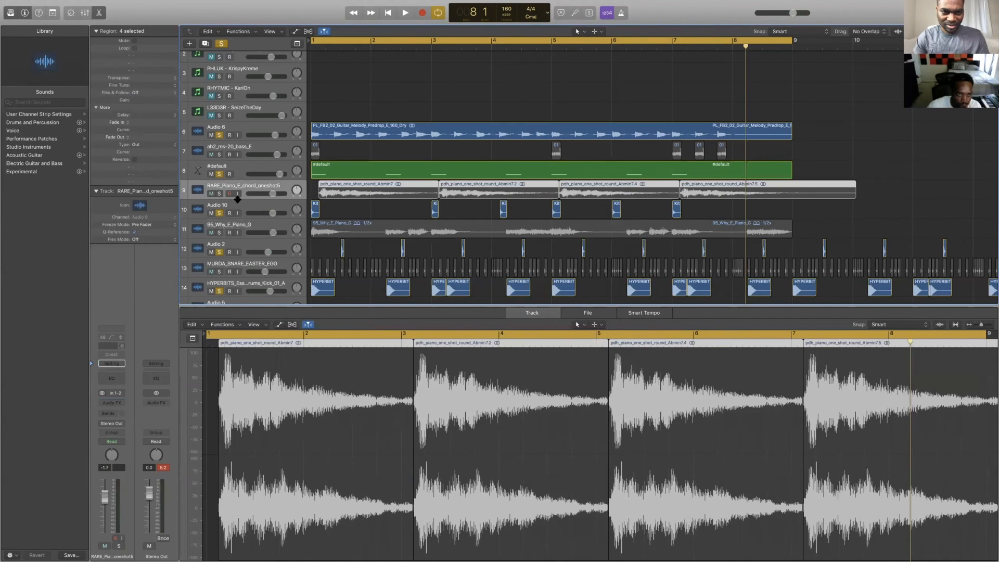
pyautogui.click(219, 194)
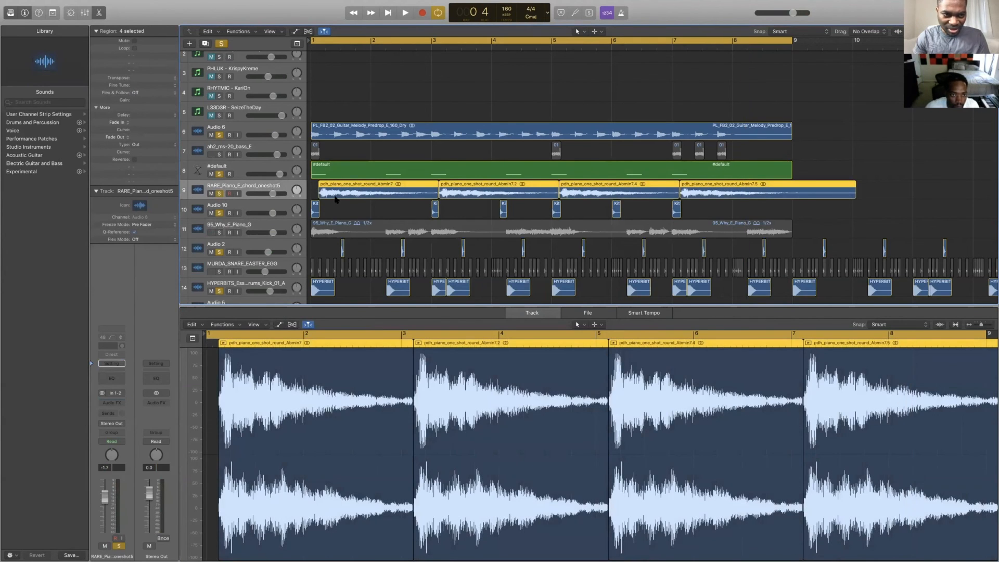
pyautogui.click(367, 216)
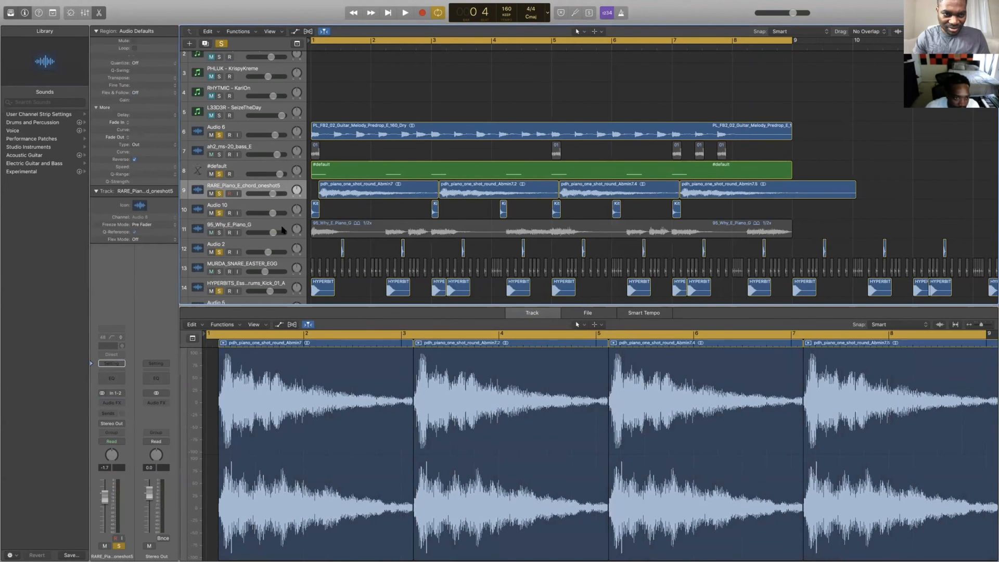
# Delete the 95_Why_E_Piano_G region and its track, and play the loop.
pyautogui.click(327, 231)
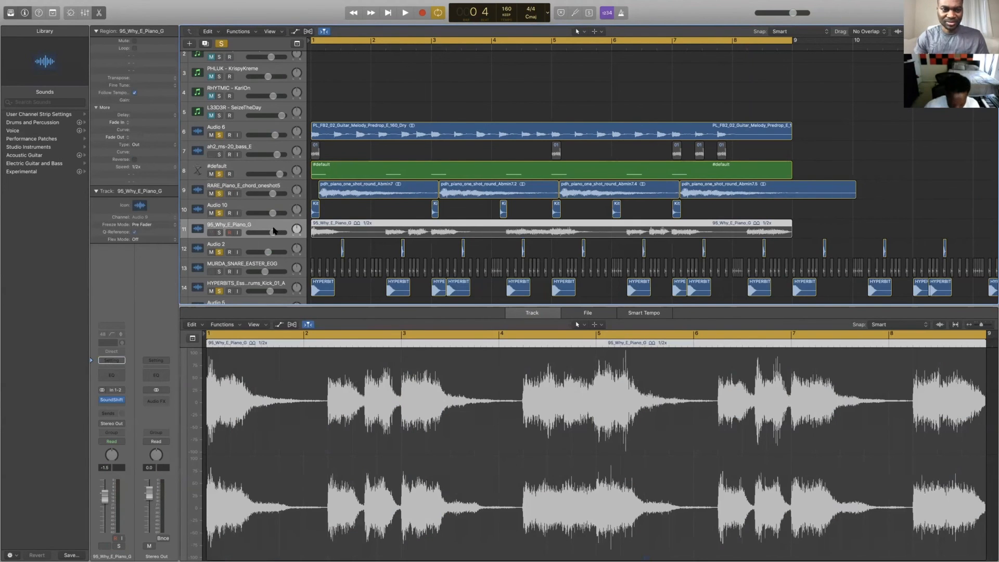
pyautogui.press('BackSpace')
pyautogui.press('BackSpace')
pyautogui.press('space')
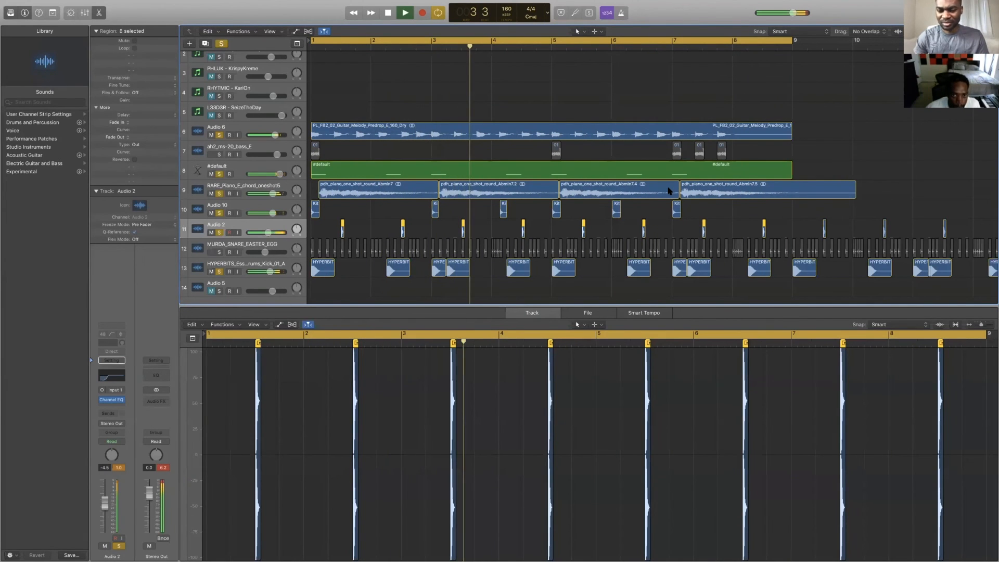
# Select the RARE_Piano_E_chord_oneshot5 track and listen to how its chords sit in the loop.
pyautogui.click(286, 198)
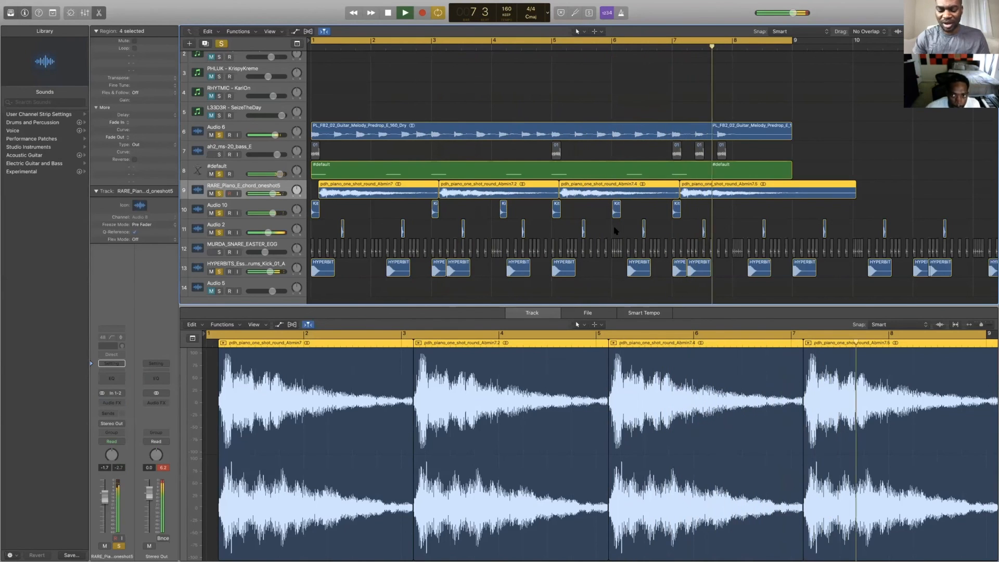
pyautogui.scroll(-1, 615, 226)
pyautogui.press('space')
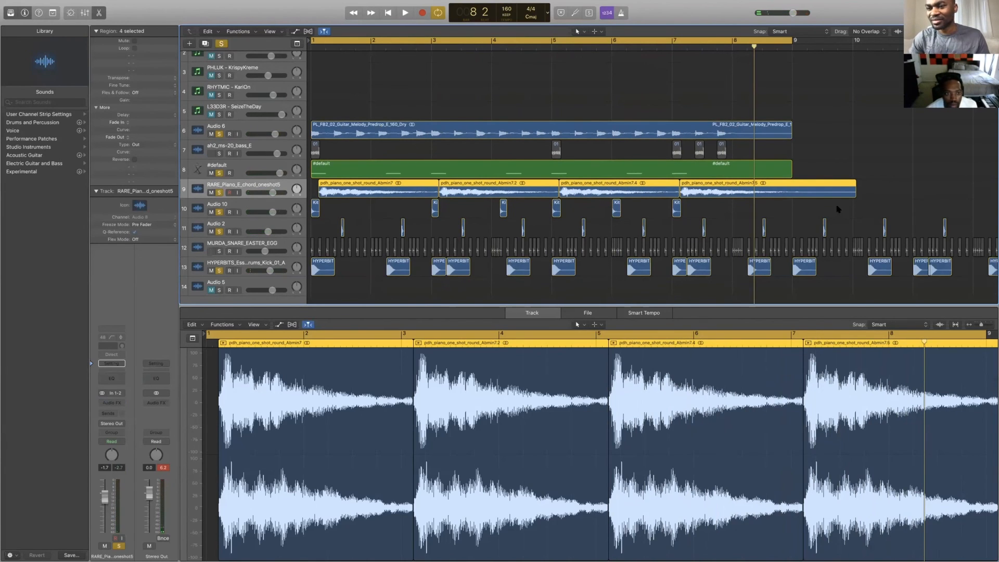
pyautogui.press('space')
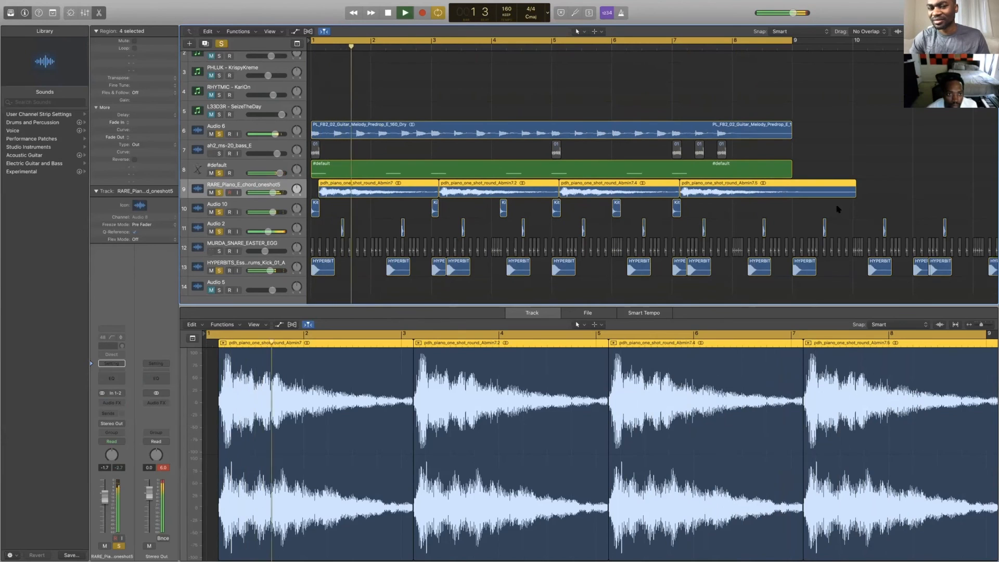
pyautogui.press('space')
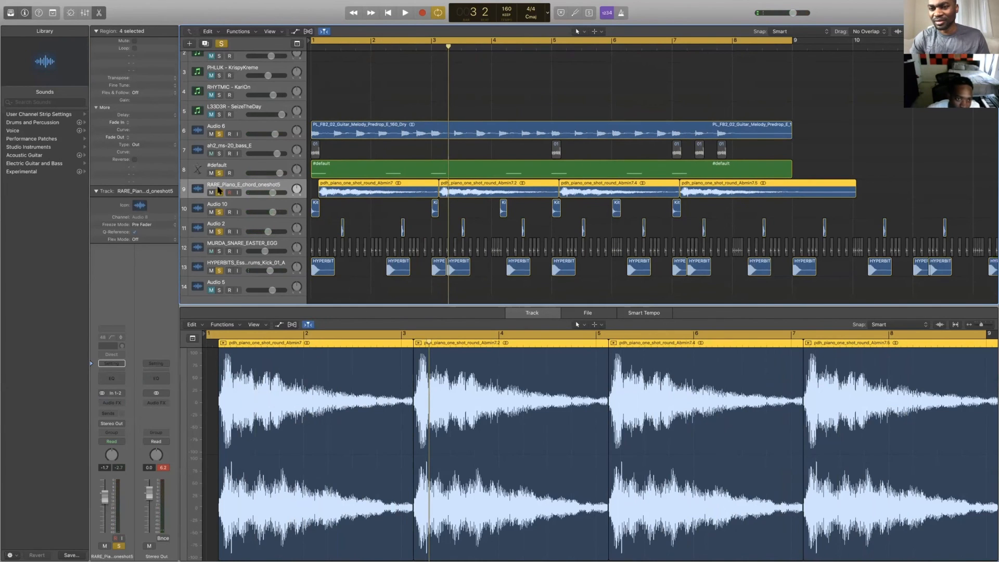
# Lower the Audio 10 track's volume to -2.5 dB while the loop plays, and deselect its regions.
pyautogui.click(243, 207)
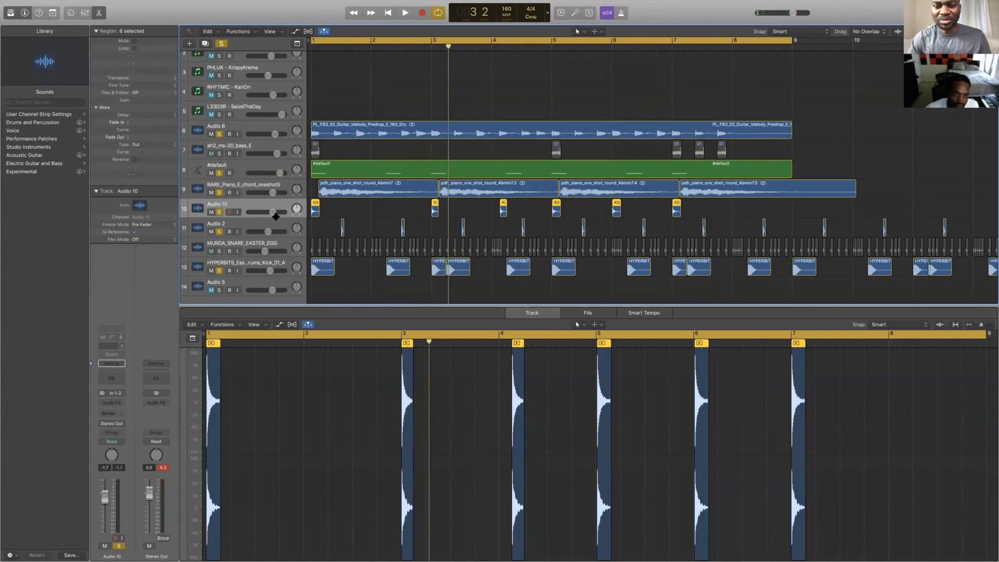
pyautogui.moveTo(276, 217)
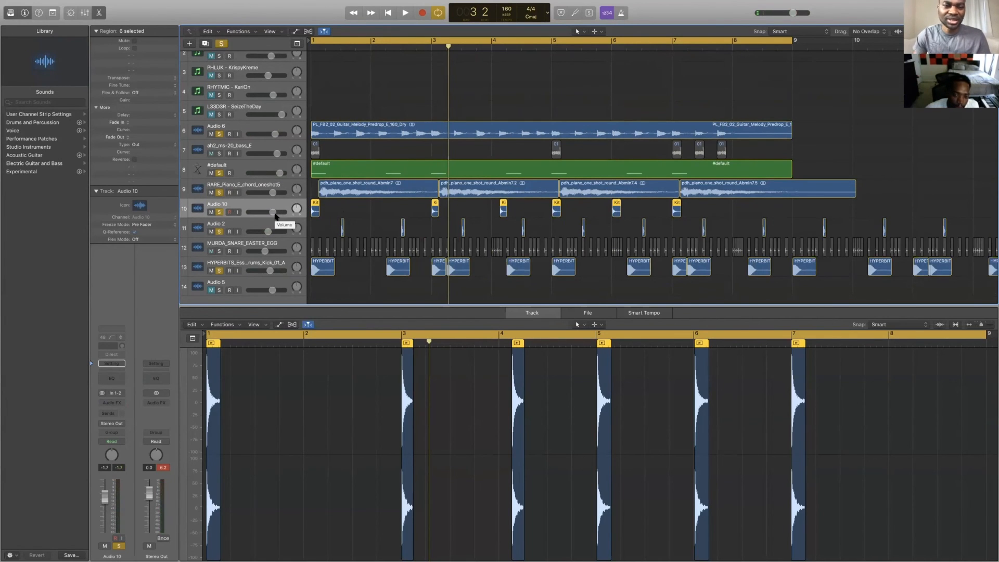
pyautogui.press('space')
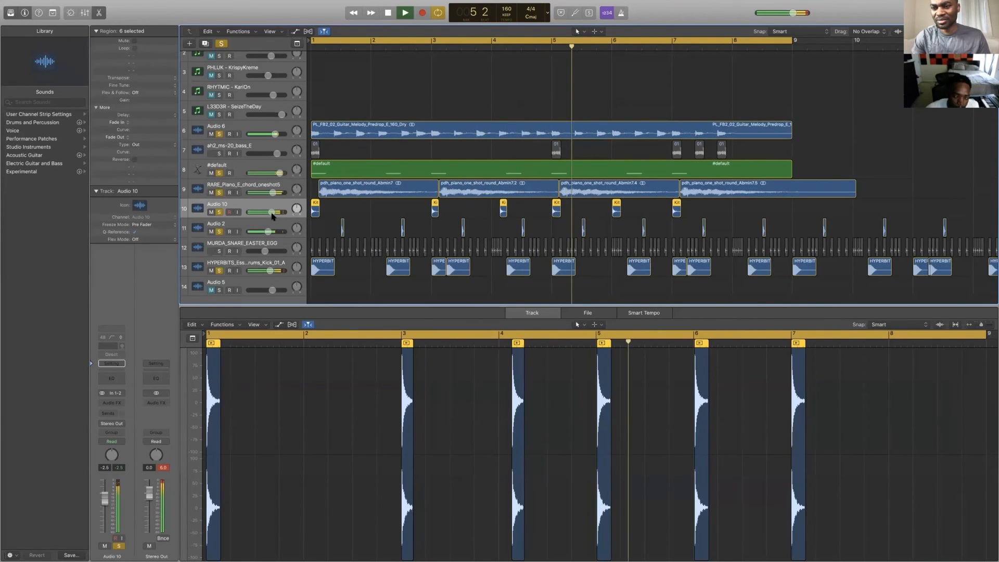
pyautogui.press('space')
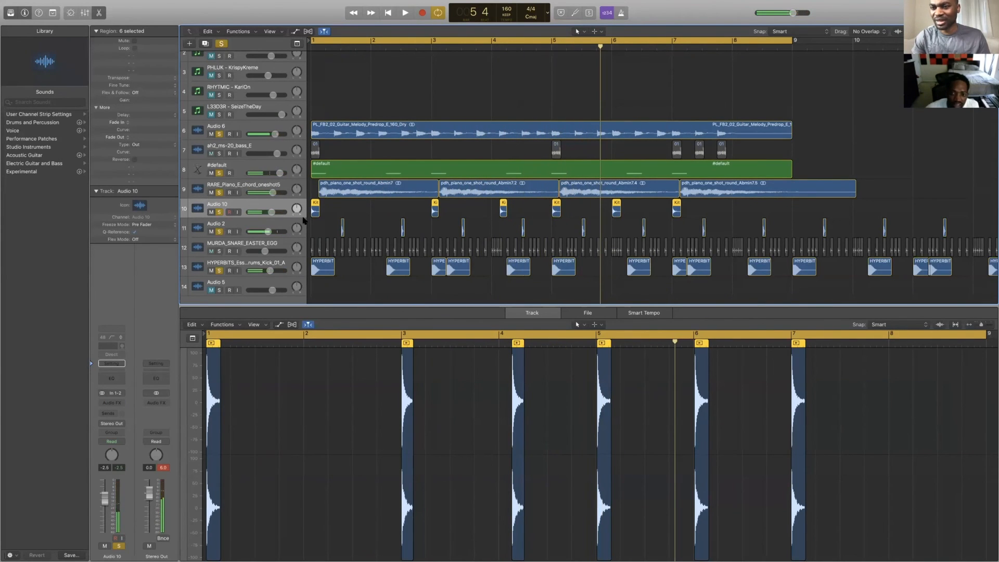
pyautogui.click(363, 218)
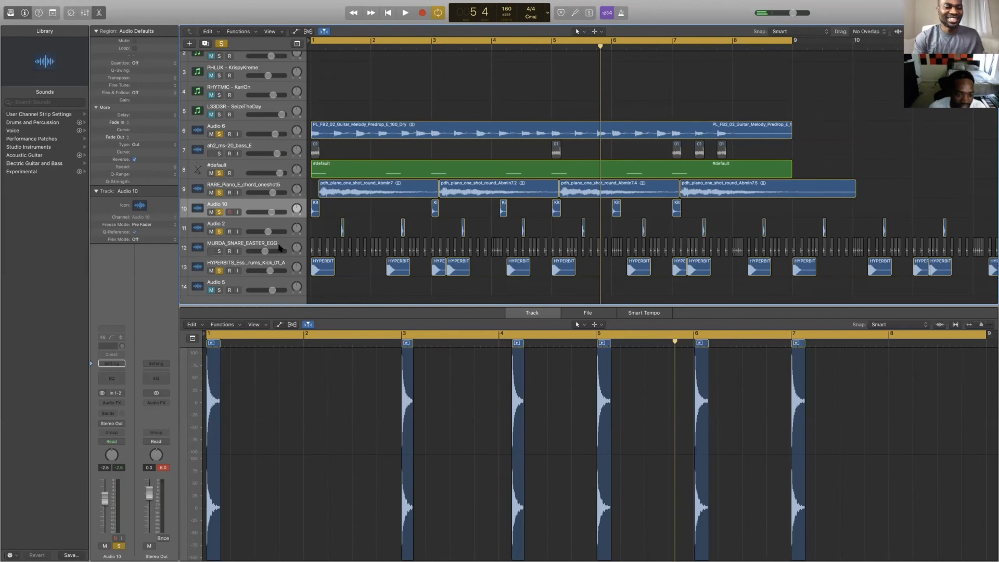
# Solo the MURDA_SNARE_EASTER_EGG track to hear it within the loop, remove its solo and stop playback.
pyautogui.click(280, 247)
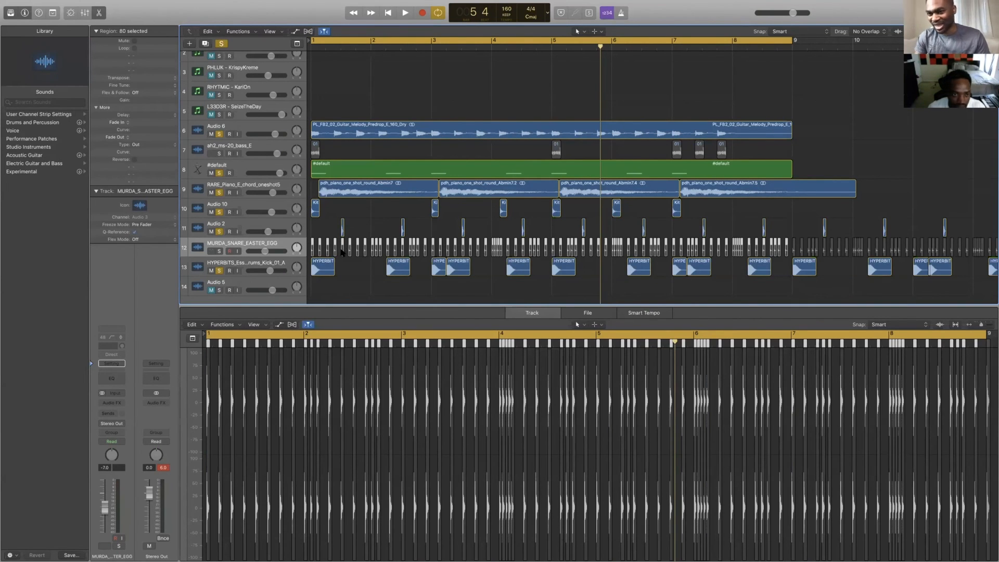
pyautogui.click(219, 251)
pyautogui.press('space')
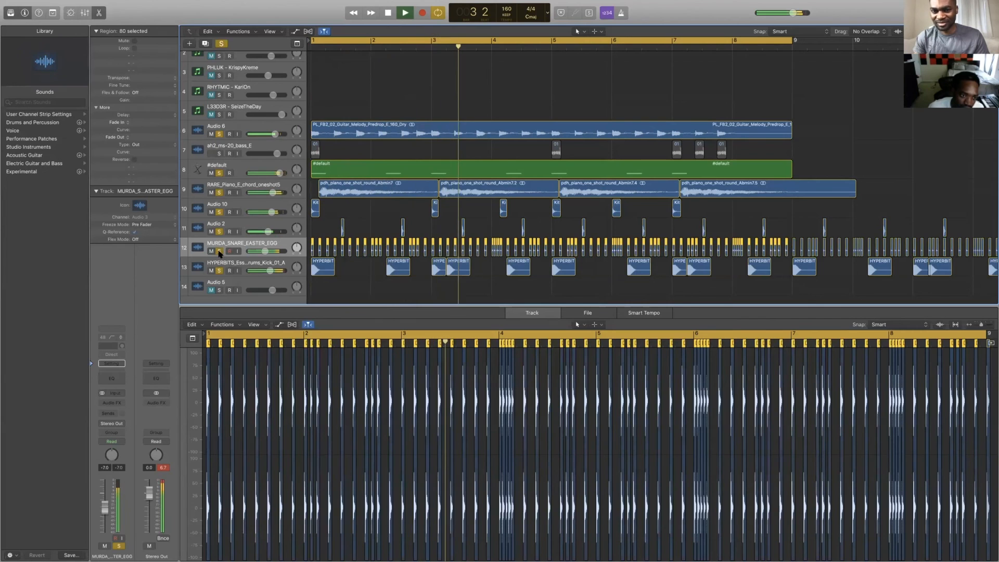
pyautogui.press('s')
pyautogui.press('space')
pyautogui.click(321, 233)
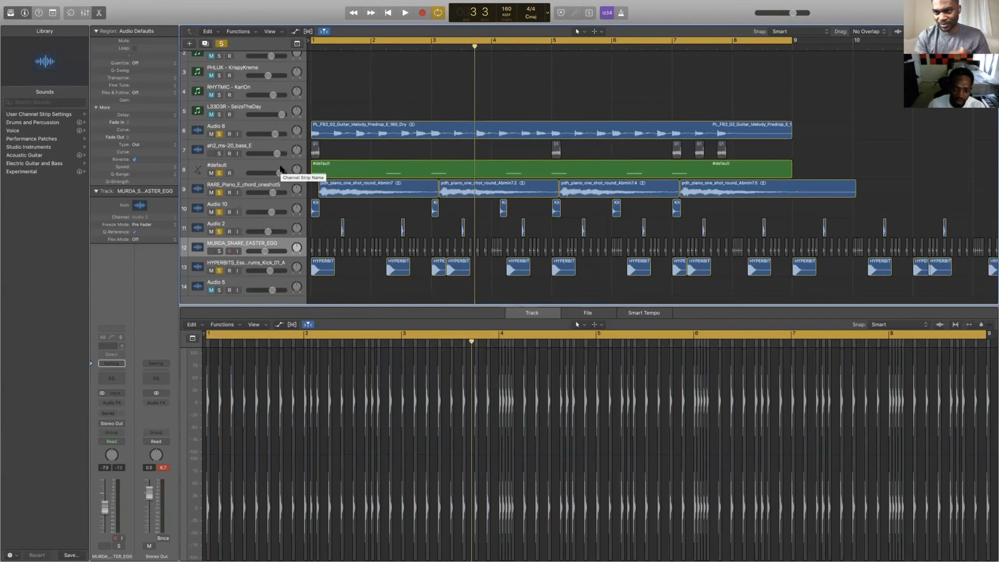
# Mute the MURDA_SNARE_EASTER_EGG track, nudge the playhead to beat 4 of bar 3 and deselect the regions.
pyautogui.click(285, 246)
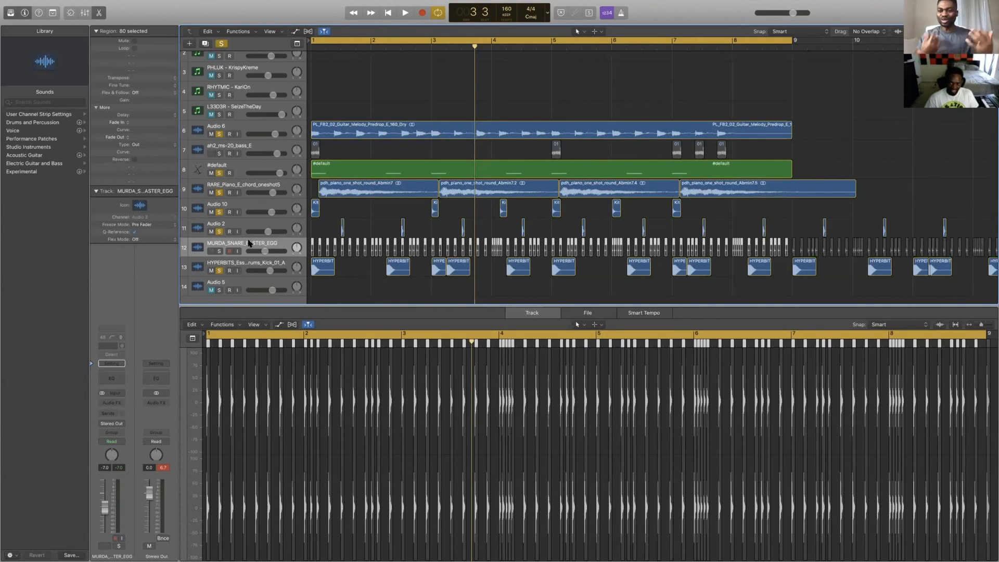
pyautogui.hotkey('ctrl', 'm')
pyautogui.hotkey('ctrl', 'm')
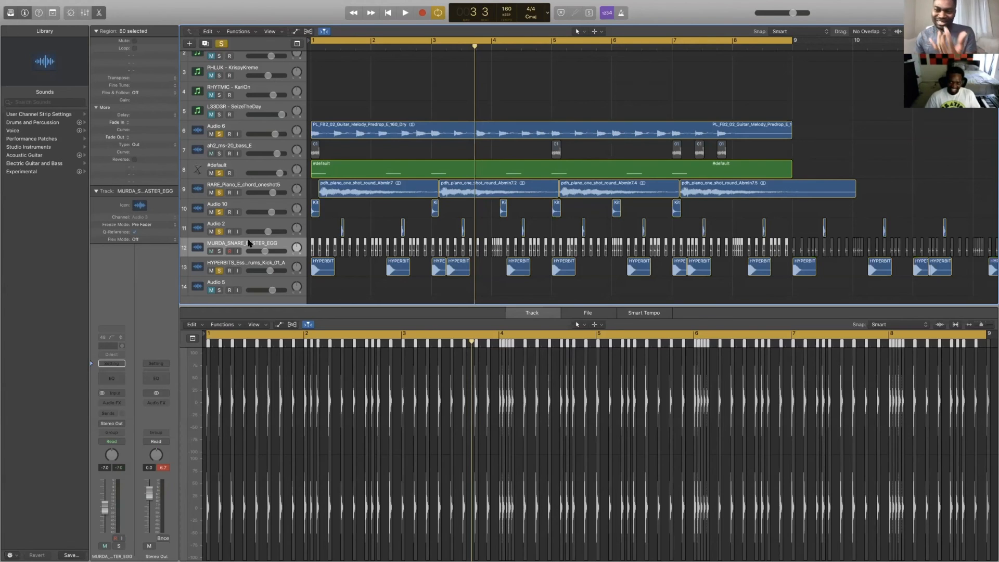
pyautogui.hotkey('ctrl', 'm')
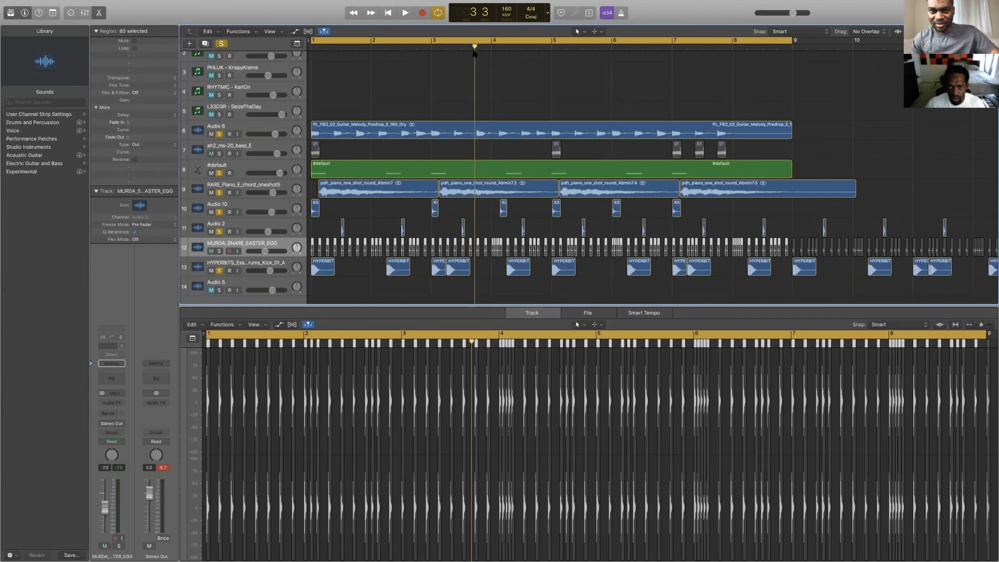
pyautogui.moveTo(474, 57); pyautogui.dragTo(475, 56)
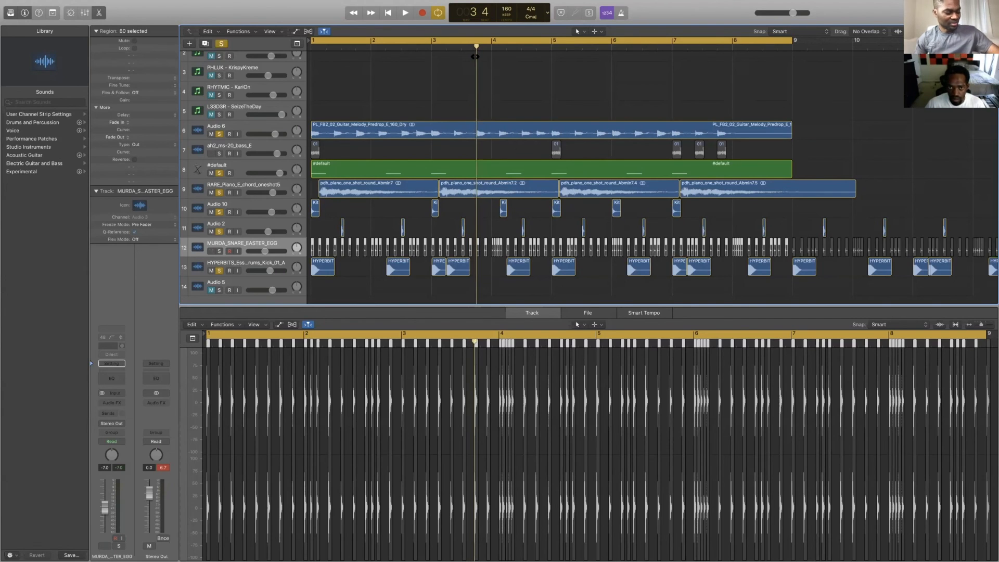
pyautogui.click(518, 87)
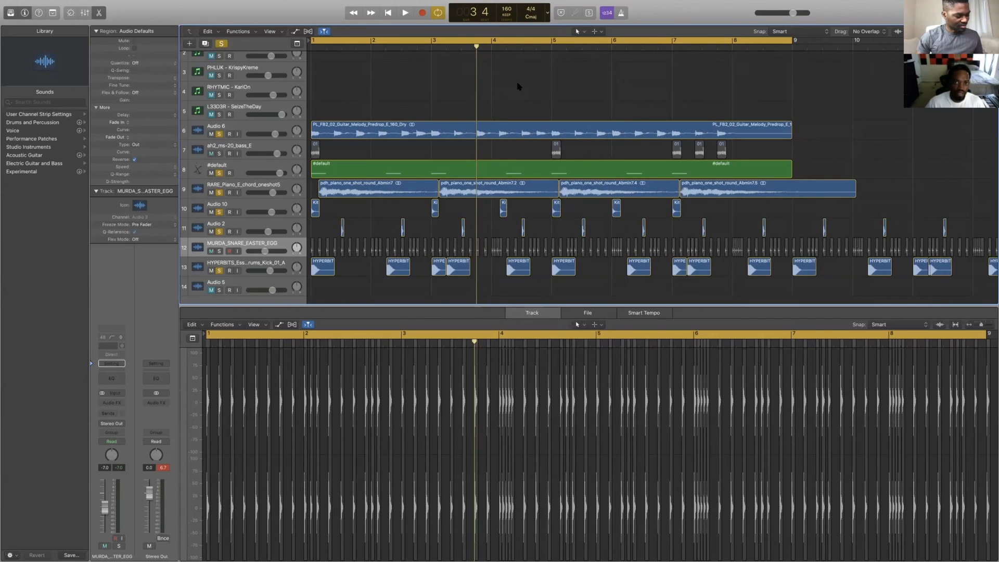